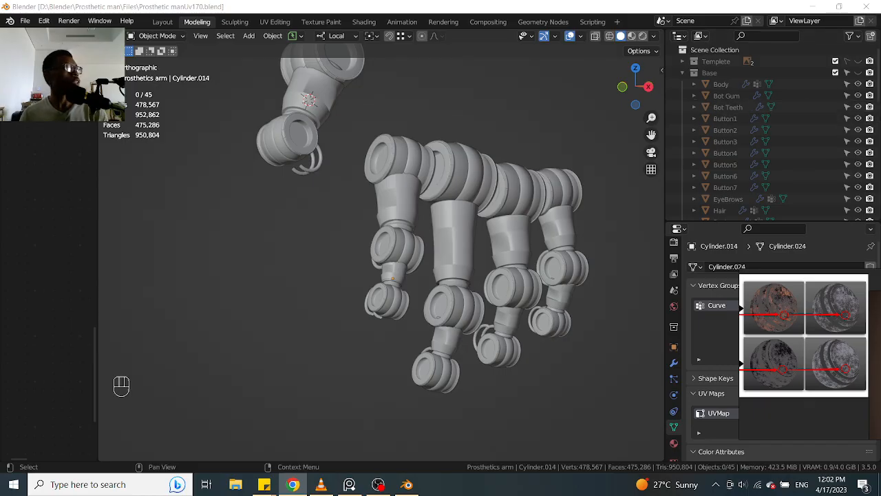
# Step: Examine the finger segments and joints of the prosthetic hand from several angles to find the grooved parts
pyautogui.scroll(1, 348, 226)
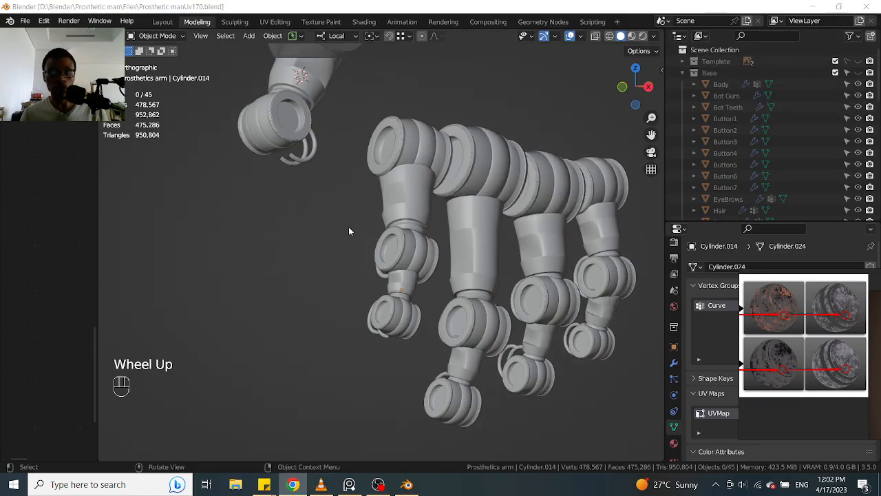
pyautogui.scroll(-1, 336, 165)
pyautogui.moveTo(336, 166); pyautogui.dragTo(471, 259, button='middle')
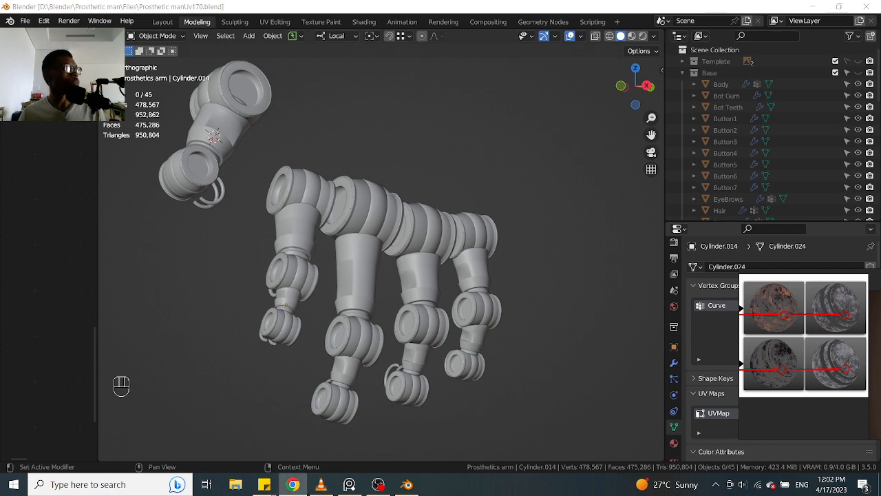
pyautogui.scroll(2, 411, 310)
pyautogui.moveTo(294, 289); pyautogui.dragTo(359, 230, button='middle')
pyautogui.click(360, 229)
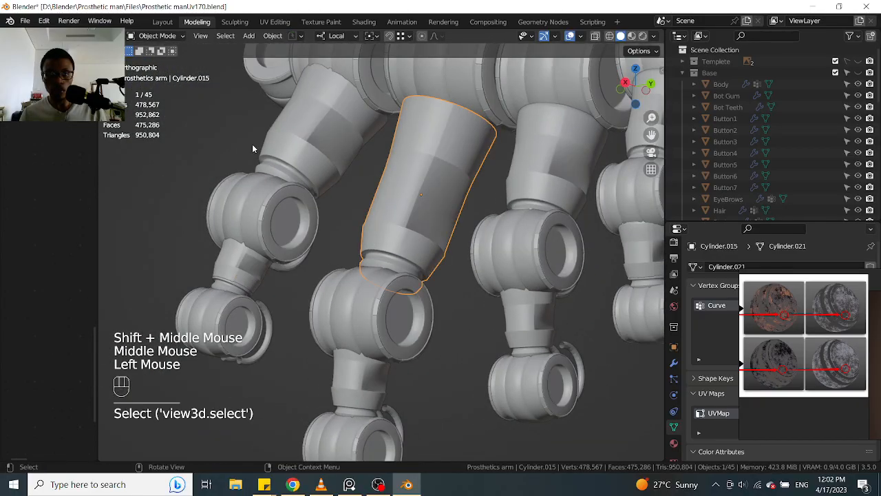
pyautogui.click(308, 141)
pyautogui.scroll(-3, 344, 165)
pyautogui.moveTo(344, 165); pyautogui.dragTo(442, 251, button='middle')
pyautogui.scroll(3, 408, 207)
pyautogui.click(479, 207)
pyautogui.scroll(1, 533, 199)
pyautogui.click(534, 201)
pyautogui.scroll(1, 543, 234)
pyautogui.moveTo(544, 234); pyautogui.dragTo(530, 256, button='middle')
pyautogui.scroll(2, 480, 224)
pyautogui.scroll(-2, 448, 260)
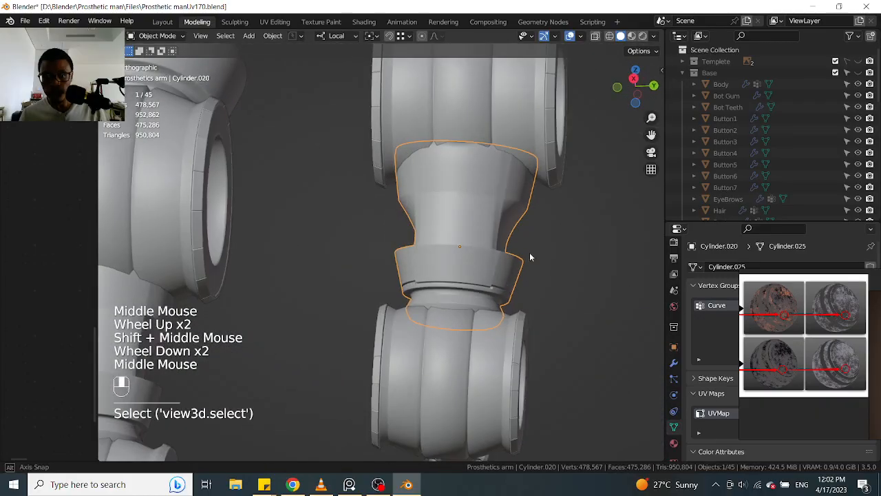
pyautogui.scroll(-2, 475, 268)
pyautogui.keyDown('shift'); pyautogui.moveTo(475, 268); pyautogui.dragTo(473, 247, button='middle'); pyautogui.keyUp('shift')
pyautogui.scroll(2, 426, 319)
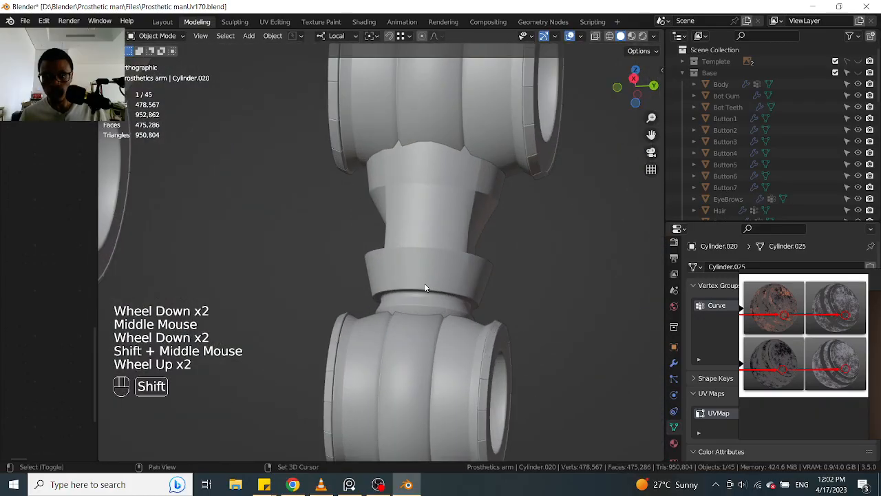
pyautogui.moveTo(433, 275); pyautogui.dragTo(402, 282, button='middle')
pyautogui.scroll(-3, 402, 282)
pyautogui.keyDown('shift'); pyautogui.moveTo(286, 294); pyautogui.dragTo(366, 299, button='middle'); pyautogui.keyUp('shift')
pyautogui.scroll(2, 343, 235)
# Step: Open the short lower segment of the outermost finger (Cylinder.014) for mesh editing in face mode
pyautogui.click(349, 224)
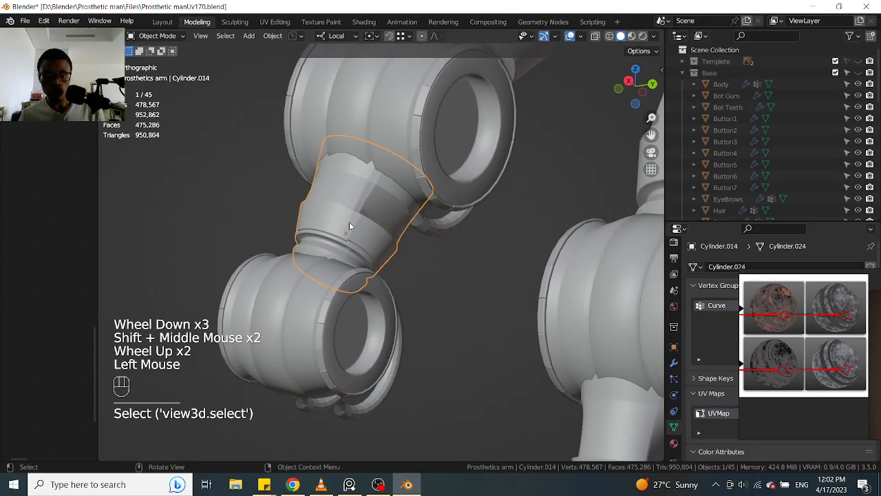
pyautogui.press('Tab')
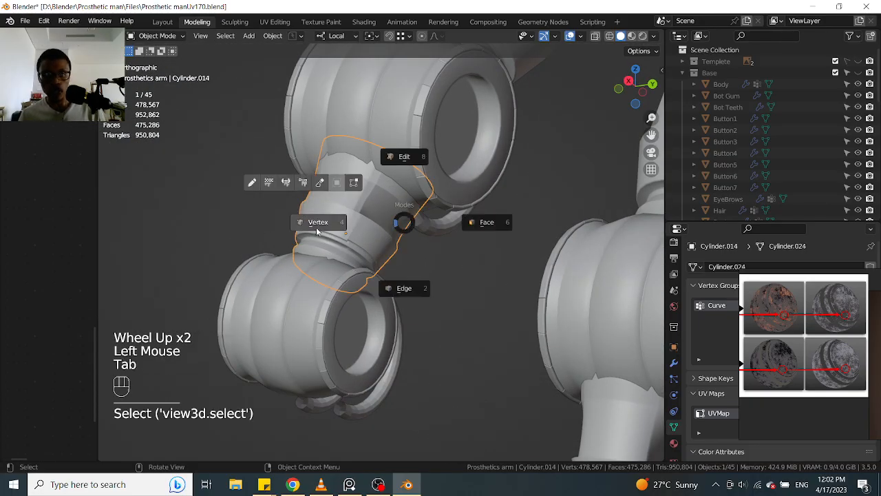
pyautogui.scroll(2, 358, 227)
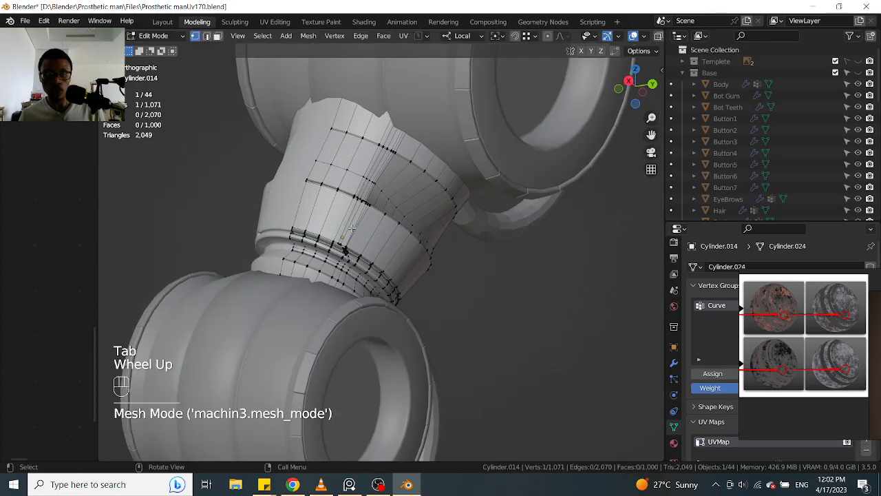
pyautogui.press('Tab')
pyautogui.click(368, 227)
# Step: Select the face loop running along the narrow stepped groove around the lower part of the finger segment
pyautogui.scroll(2, 368, 227)
pyautogui.moveTo(365, 234); pyautogui.dragTo(342, 269, button='middle')
pyautogui.scroll(1, 342, 269)
pyautogui.moveTo(314, 297); pyautogui.dragTo(339, 315)
pyautogui.scroll(2, 339, 315)
pyautogui.click(340, 283)
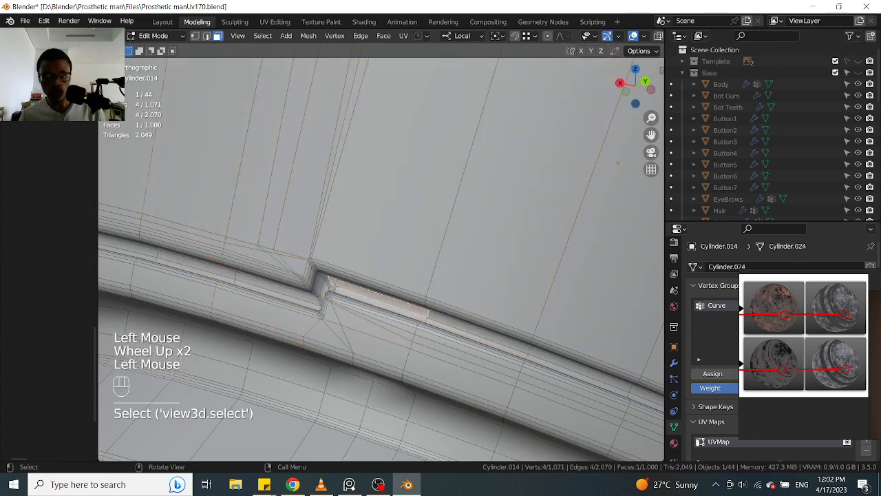
pyautogui.scroll(1, 339, 285)
pyautogui.moveTo(338, 284)
pyautogui.mouseDown(button='middle')
pyautogui.moveTo(348, 296)
pyautogui.moveTo(365, 282)
pyautogui.moveTo(403, 292)
pyautogui.moveTo(334, 269)
pyautogui.mouseUp(button='middle')
pyautogui.keyDown('alt'); pyautogui.click(329, 271); pyautogui.keyUp('alt')
pyautogui.scroll(-4, 329, 271)
pyautogui.scroll(2, 402, 292)
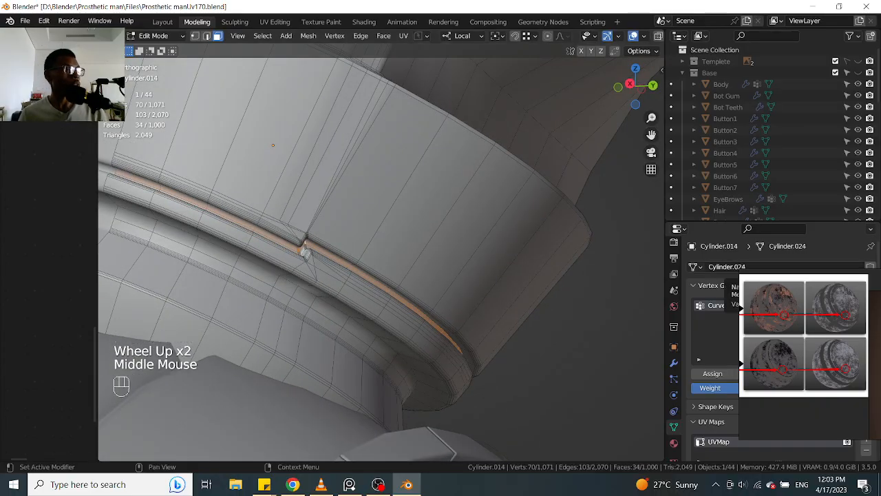
# Step: Grow the face selection outward from the groove by six levels
pyautogui.hotkey('alt', 'Tab')
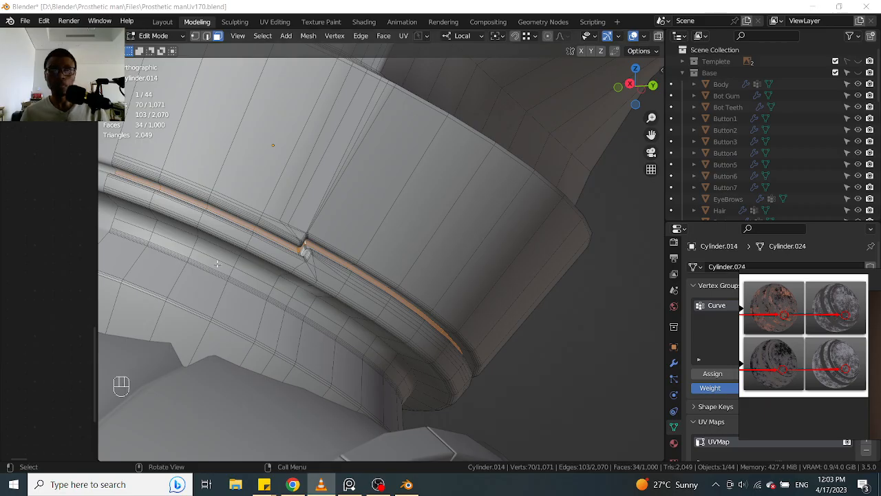
pyautogui.moveTo(297, 248); pyautogui.dragTo(256, 267, button='middle')
pyautogui.scroll(2, 200, 261)
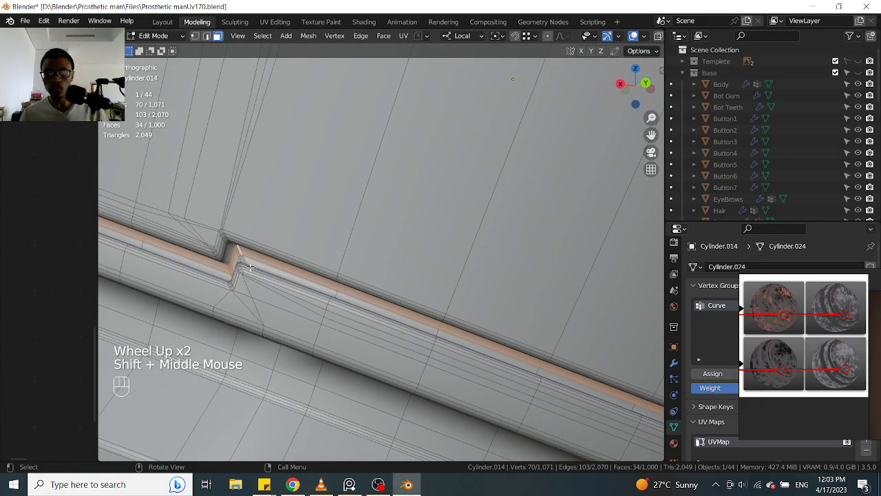
pyautogui.press('XF86AudioLowerVolume')
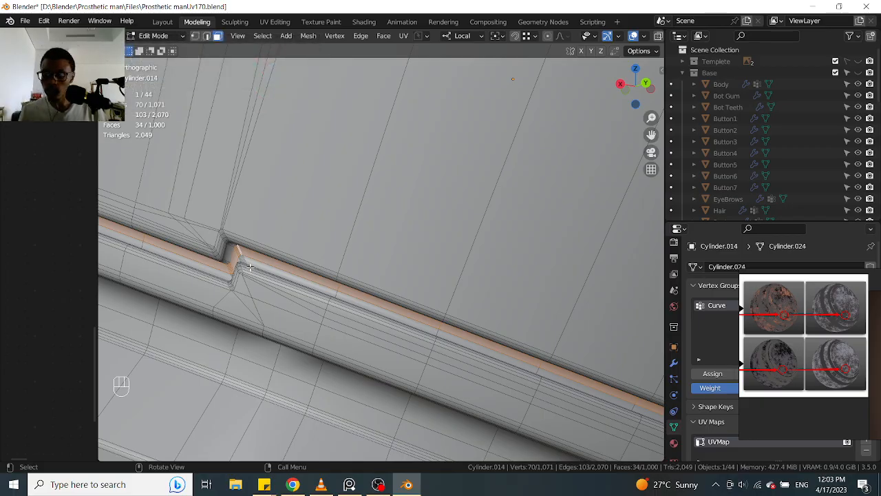
pyautogui.press('ctrl+KP_Add')
pyautogui.press('ctrl+KP_Add')
pyautogui.press('ctrl+KP_Add')
pyautogui.press('ctrl+KP_Add')
pyautogui.press('ctrl+KP_Add')
pyautogui.press('ctrl+KP_Add')
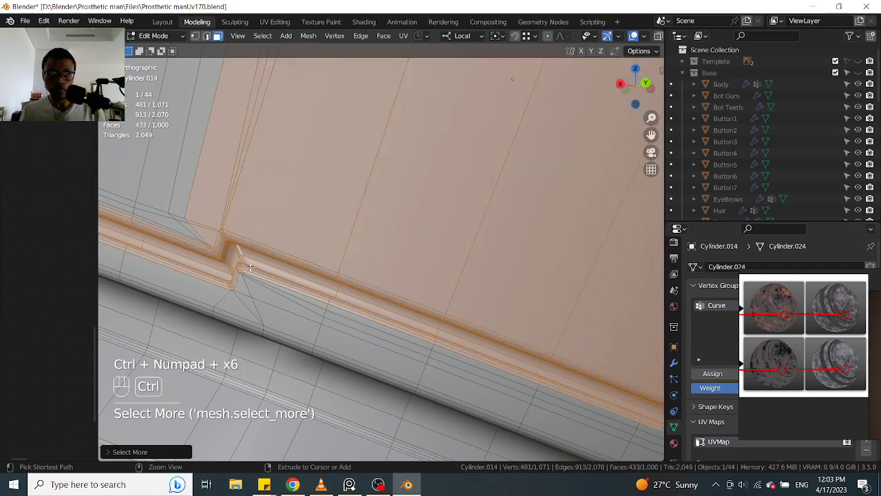
# Step: Add the missed faces around the grooved band to the selection, including the lip below the groove, and delete all the selected faces
pyautogui.scroll(-5, 249, 267)
pyautogui.moveTo(250, 267); pyautogui.dragTo(156, 176, button='middle')
pyautogui.scroll(2, 322, 203)
pyautogui.keyDown('shift'); pyautogui.moveTo(158, 162); pyautogui.dragTo(308, 197); pyautogui.keyUp('shift')
pyautogui.moveTo(386, 237)
pyautogui.keyDown('shift'); pyautogui.mouseDown()
pyautogui.moveTo(394, 240)
pyautogui.moveTo(384, 224)
pyautogui.mouseUp(); pyautogui.keyUp('shift')
pyautogui.scroll(2, 366, 234)
pyautogui.keyDown('shift'); pyautogui.moveTo(275, 222); pyautogui.dragTo(413, 252); pyautogui.keyUp('shift')
pyautogui.moveTo(419, 252); pyautogui.dragTo(385, 242, button='middle')
pyautogui.keyDown('shift'); pyautogui.moveTo(465, 231); pyautogui.dragTo(357, 271); pyautogui.keyUp('shift')
pyautogui.keyDown('shift'); pyautogui.moveTo(317, 232); pyautogui.dragTo(219, 196); pyautogui.keyUp('shift')
pyautogui.keyDown('shift'); pyautogui.click(219, 196); pyautogui.keyUp('shift')
pyautogui.scroll(-2, 234, 203)
pyautogui.keyDown('shift'); pyautogui.moveTo(241, 207); pyautogui.dragTo(272, 220, button='middle'); pyautogui.keyUp('shift')
pyautogui.scroll(1, 272, 220)
pyautogui.keyDown('shift'); pyautogui.moveTo(272, 220); pyautogui.dragTo(360, 301); pyautogui.keyUp('shift')
pyautogui.keyDown('shift'); pyautogui.moveTo(439, 295); pyautogui.dragTo(442, 321); pyautogui.keyUp('shift')
pyautogui.keyDown('shift'); pyautogui.moveTo(442, 321); pyautogui.dragTo(450, 240, button='middle'); pyautogui.keyUp('shift')
pyautogui.keyDown('shift'); pyautogui.moveTo(452, 269); pyautogui.dragTo(387, 289); pyautogui.keyUp('shift')
pyautogui.keyDown('shift'); pyautogui.moveTo(413, 296); pyautogui.dragTo(378, 263, button='middle'); pyautogui.keyUp('shift')
pyautogui.keyDown('shift'); pyautogui.moveTo(453, 269); pyautogui.dragTo(411, 289); pyautogui.keyUp('shift')
pyautogui.moveTo(411, 289); pyautogui.dragTo(383, 342, button='middle')
pyautogui.keyDown('shift'); pyautogui.moveTo(479, 163); pyautogui.dragTo(365, 236); pyautogui.keyUp('shift')
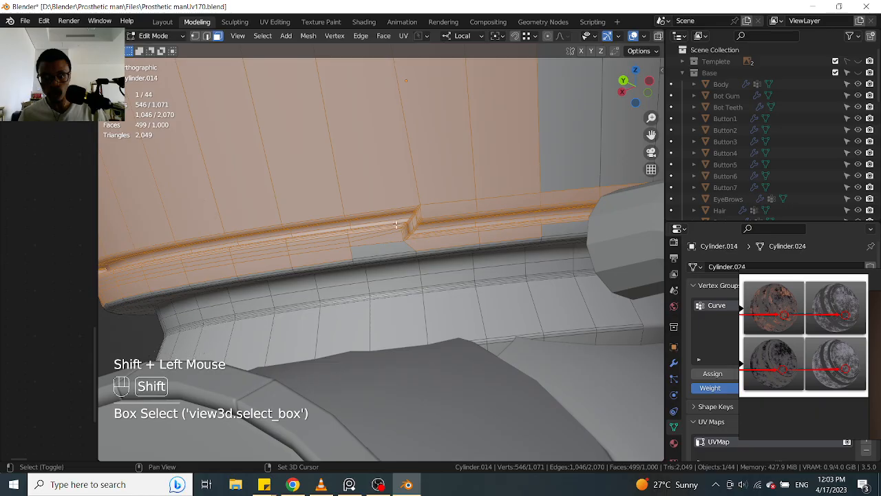
pyautogui.keyDown('shift'); pyautogui.moveTo(524, 175); pyautogui.dragTo(422, 205, button='middle'); pyautogui.keyUp('shift')
pyautogui.keyDown('shift'); pyautogui.moveTo(424, 204); pyautogui.dragTo(424, 301); pyautogui.keyUp('shift')
pyautogui.moveTo(425, 301); pyautogui.dragTo(493, 257, button='middle')
pyautogui.keyDown('shift'); pyautogui.moveTo(494, 258); pyautogui.dragTo(471, 322); pyautogui.keyUp('shift')
pyautogui.press('x')
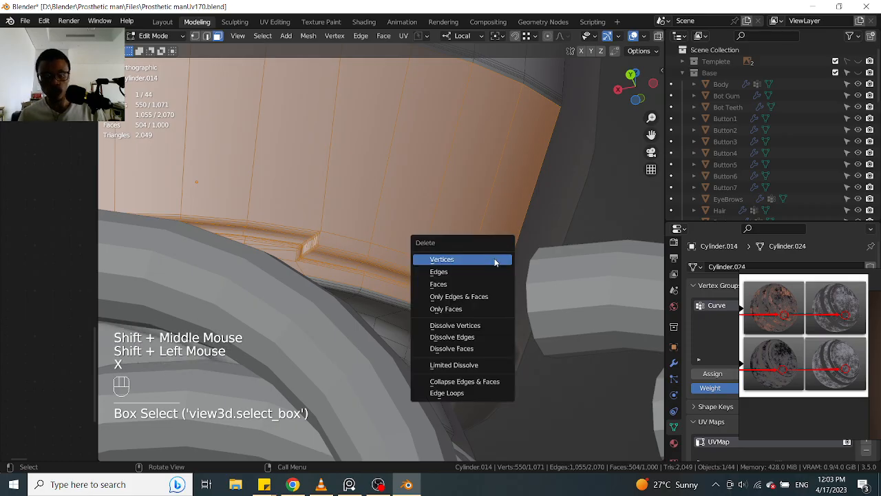
pyautogui.click(477, 283)
# Step: Dissolve the extra edge loop along the rim of the lower collar in edge mode
pyautogui.scroll(-2, 426, 234)
pyautogui.moveTo(427, 234); pyautogui.dragTo(497, 300, button='middle')
pyautogui.scroll(1, 447, 240)
pyautogui.scroll(-1, 511, 229)
pyautogui.scroll(-1, 510, 229)
pyautogui.scroll(2, 499, 251)
pyautogui.press('Tab')
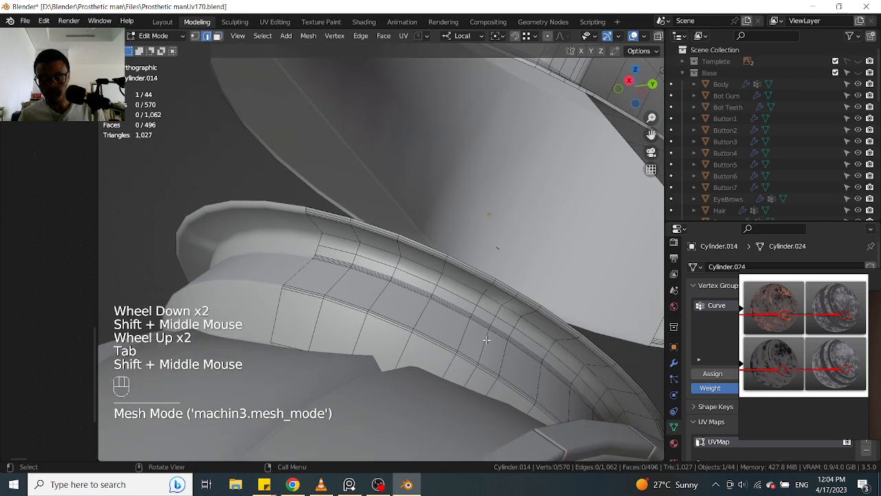
pyautogui.click(497, 300)
pyautogui.keyDown('alt'); pyautogui.click(497, 301); pyautogui.keyUp('alt')
pyautogui.hotkey('ctrl', 'x')
# Step: Select the two redundant lengthwise edge loops beside the recess on the upper part of the segment and dissolve them
pyautogui.keyDown('shift'); pyautogui.moveTo(513, 247); pyautogui.dragTo(274, 216, button='middle'); pyautogui.keyUp('shift')
pyautogui.click(256, 221)
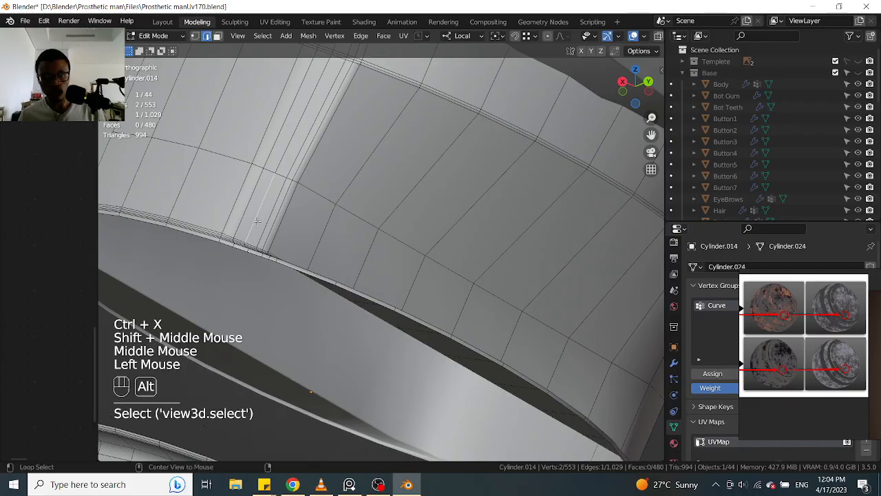
pyautogui.keyDown('alt'); pyautogui.keyDown('shift'); pyautogui.click(253, 220); pyautogui.keyUp('shift'); pyautogui.keyUp('alt')
pyautogui.keyDown('alt'); pyautogui.keyDown('shift'); pyautogui.click(251, 210); pyautogui.keyUp('shift'); pyautogui.keyUp('alt')
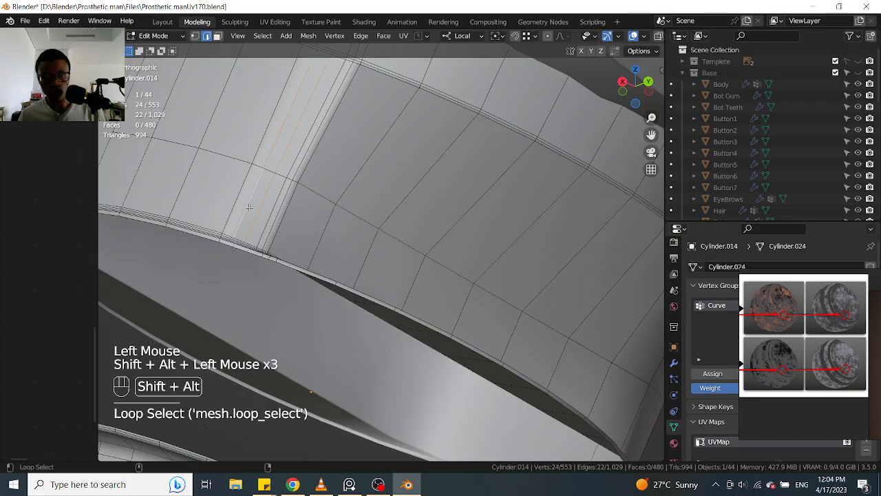
pyautogui.keyDown('shift'); pyautogui.moveTo(249, 207); pyautogui.dragTo(320, 224, button='middle'); pyautogui.keyUp('shift')
pyautogui.hotkey('ctrl', 'z')
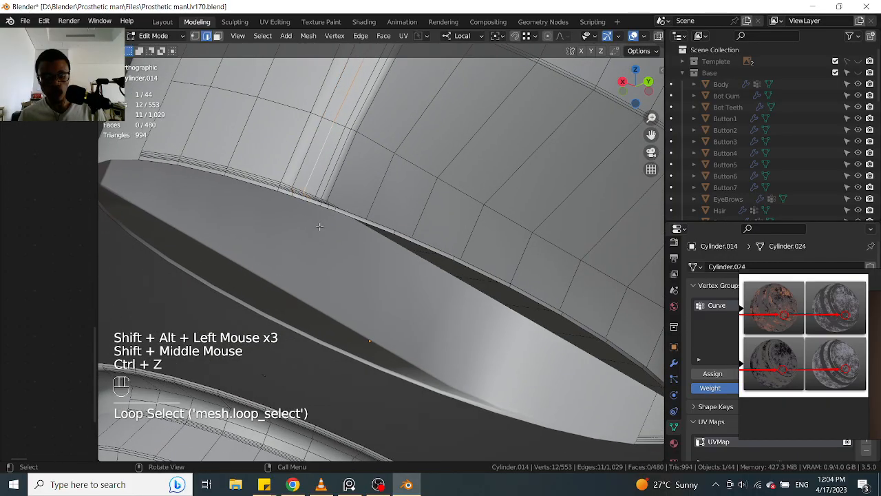
pyautogui.hotkey('ctrl', 'shift', 'z')
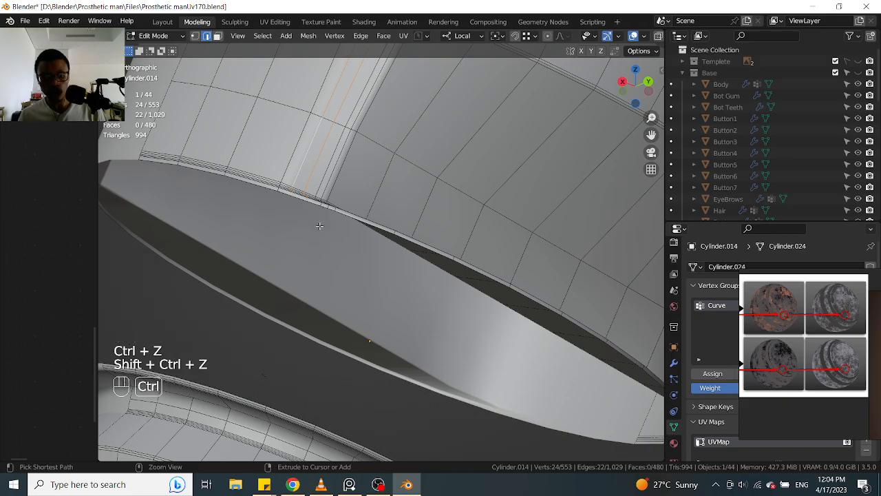
pyautogui.hotkey('ctrl', 'x')
# Step: Delete the small stray face floating in the gap between the upper part and the lower collar
pyautogui.scroll(-2, 320, 226)
pyautogui.moveTo(319, 226); pyautogui.dragTo(413, 247, button='middle')
pyautogui.scroll(2, 363, 258)
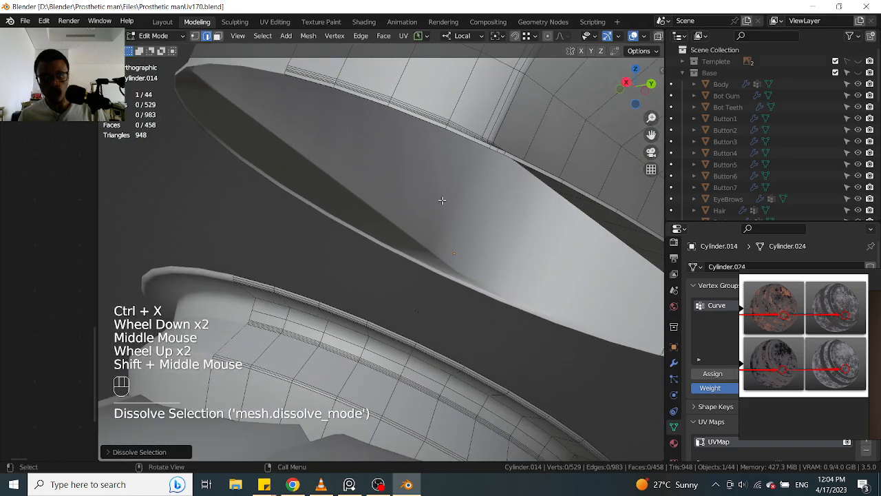
pyautogui.keyDown('shift'); pyautogui.moveTo(412, 247); pyautogui.dragTo(460, 183, button='middle'); pyautogui.keyUp('shift')
pyautogui.click(467, 218)
pyautogui.scroll(1, 475, 134)
pyautogui.moveTo(475, 133); pyautogui.dragTo(421, 179)
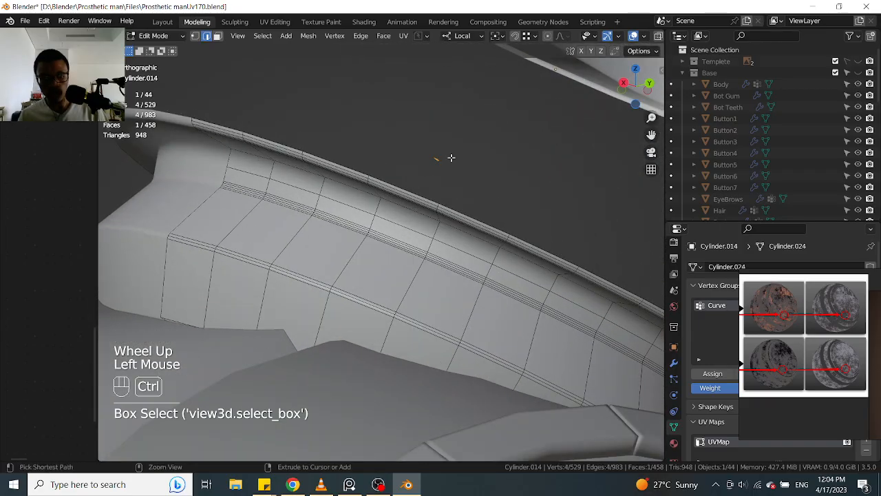
pyautogui.press('x')
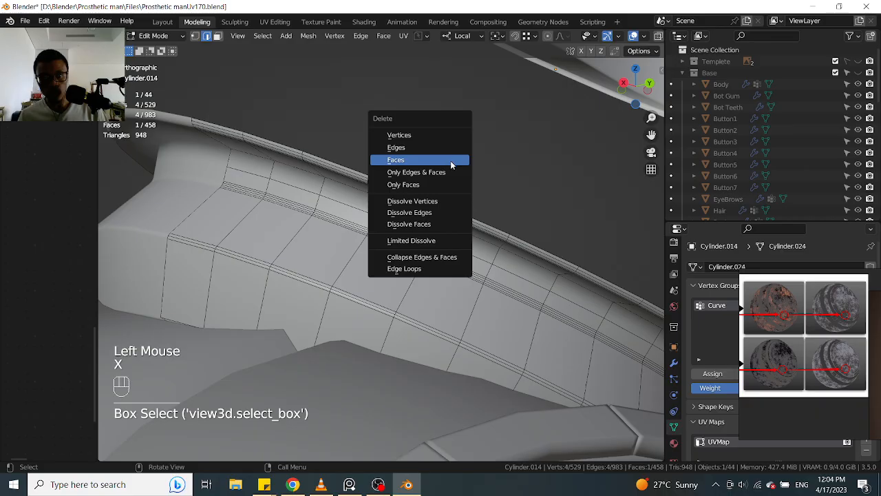
pyautogui.click(451, 161)
# Step: Bridge the gap with a face between one rim edge of the lower collar and the matching edge of the upper part
pyautogui.click(452, 220)
pyautogui.moveTo(452, 220); pyautogui.dragTo(422, 220, button='middle')
pyautogui.scroll(-3, 482, 230)
pyautogui.scroll(1, 441, 228)
pyautogui.click(321, 183)
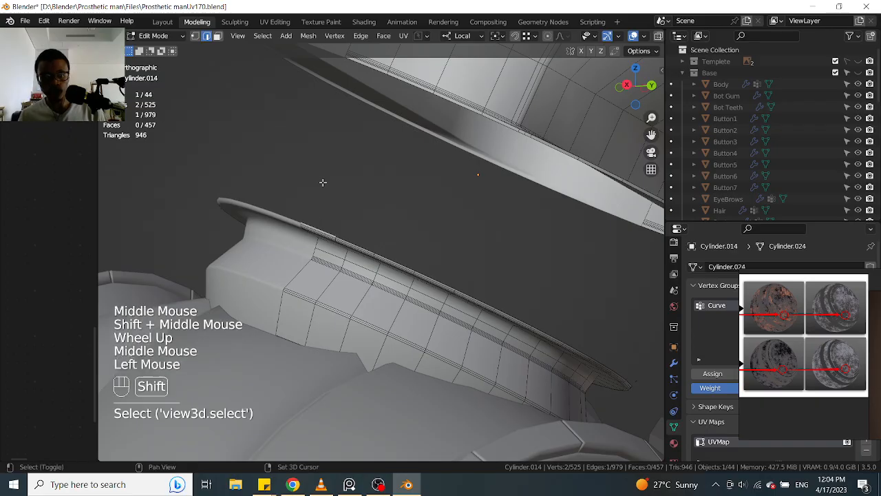
pyautogui.keyDown('shift'); pyautogui.moveTo(321, 183); pyautogui.dragTo(387, 170, button='middle'); pyautogui.keyUp('shift')
pyautogui.keyDown('shift'); pyautogui.click(403, 146); pyautogui.keyUp('shift')
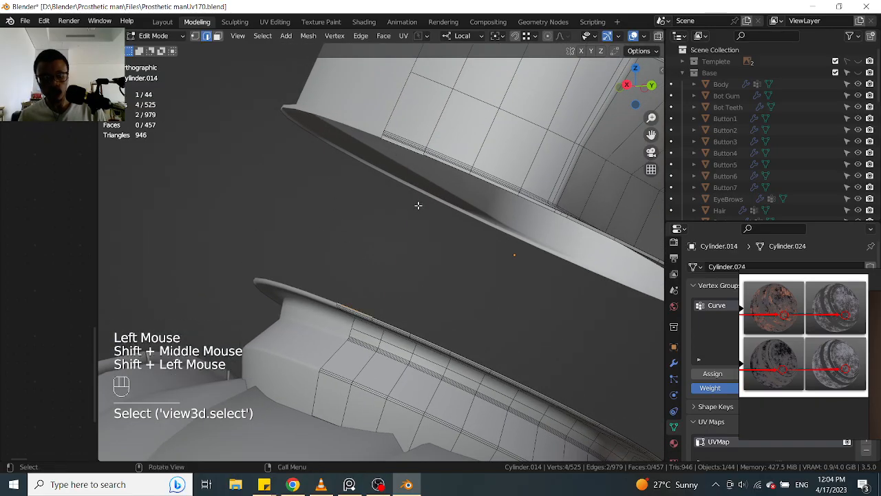
pyautogui.press('f')
# Step: Add two centred lengthwise loop cuts to neighbouring face strips on the lower collar
pyautogui.moveTo(457, 282)
pyautogui.mouseDown(button='middle')
pyautogui.moveTo(483, 302)
pyautogui.moveTo(488, 295)
pyautogui.moveTo(457, 287)
pyautogui.mouseUp(button='middle')
pyautogui.scroll(2, 486, 299)
pyautogui.scroll(-1, 477, 313)
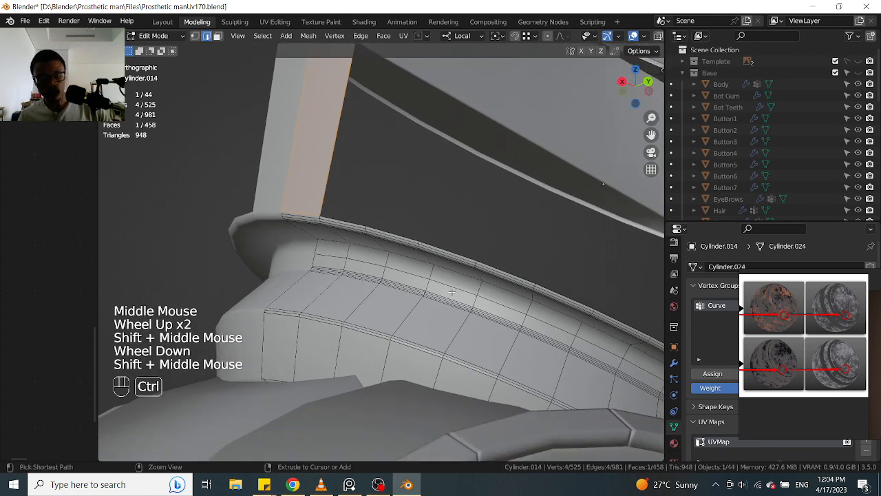
pyautogui.hotkey('ctrl', 'r')
pyautogui.click(451, 292)
pyautogui.click(451, 292)
pyautogui.hotkey('ctrl', 'r')
pyautogui.click(497, 306)
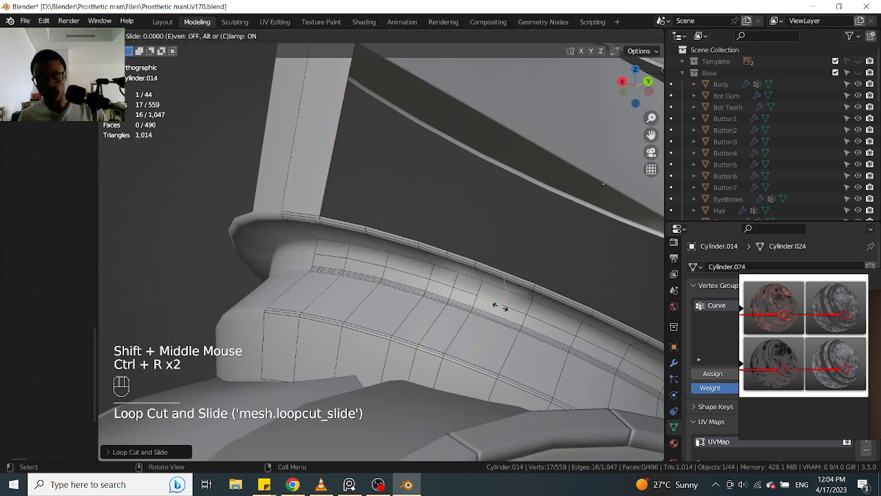
pyautogui.click(496, 306)
# Step: Fill the gap between the upper and lower rims with consecutive faces, starting from the open edge of the bridging face
pyautogui.click(327, 154)
pyautogui.scroll(-1, 347, 161)
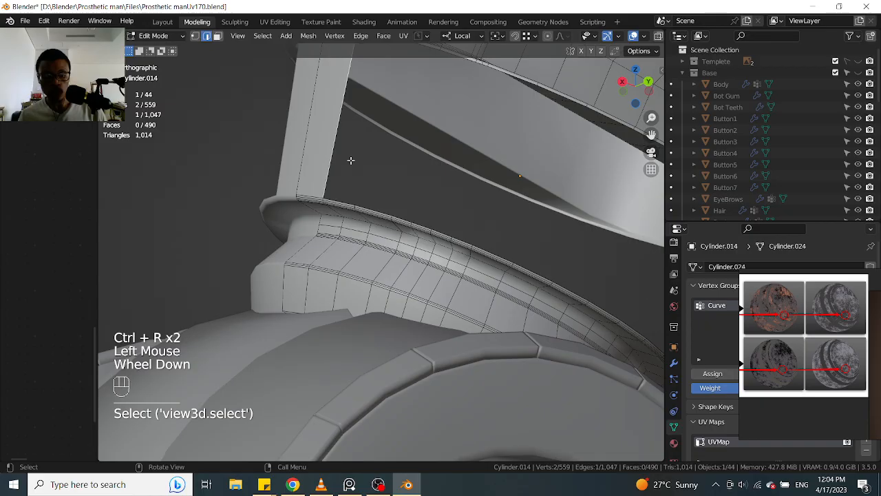
pyautogui.press('f')
pyautogui.press('f')
pyautogui.press('f')
pyautogui.press('f')
pyautogui.scroll(-1, 365, 174)
pyautogui.scroll(-1, 364, 174)
pyautogui.press('f')
pyautogui.press('f')
pyautogui.press('f')
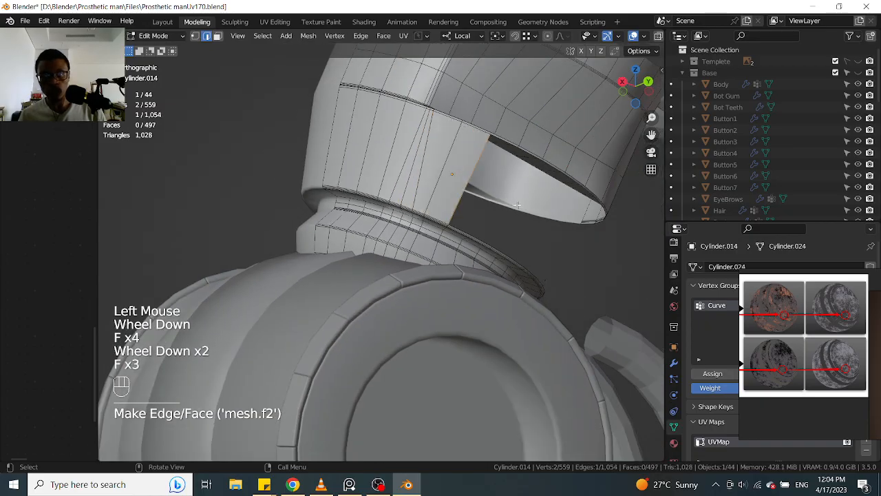
pyautogui.press('f')
pyautogui.press('f')
pyautogui.press('f')
pyautogui.moveTo(365, 175); pyautogui.dragTo(492, 229, button='middle')
pyautogui.press('f')
pyautogui.press('f')
pyautogui.press('f')
pyautogui.press('f')
pyautogui.scroll(2, 459, 209)
pyautogui.scroll(4, 489, 227)
pyautogui.moveTo(518, 204); pyautogui.dragTo(517, 226)
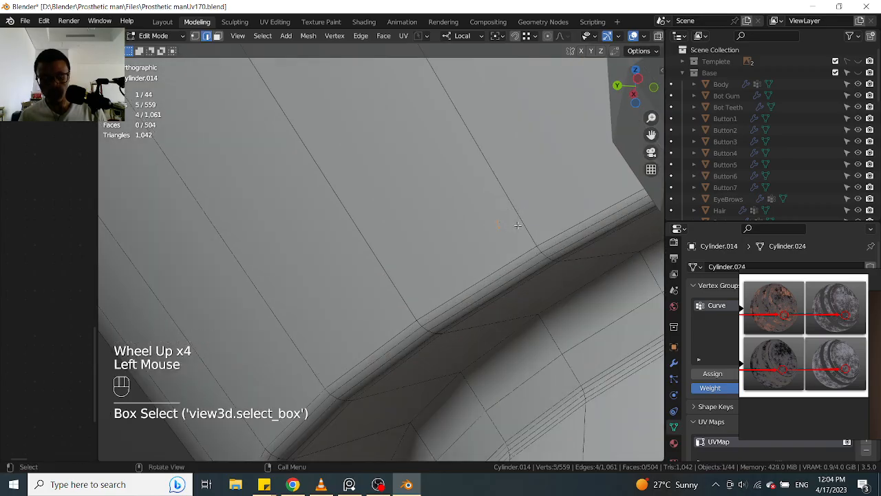
pyautogui.press('x')
pyautogui.scroll(-2, 464, 201)
pyautogui.scroll(1, 460, 216)
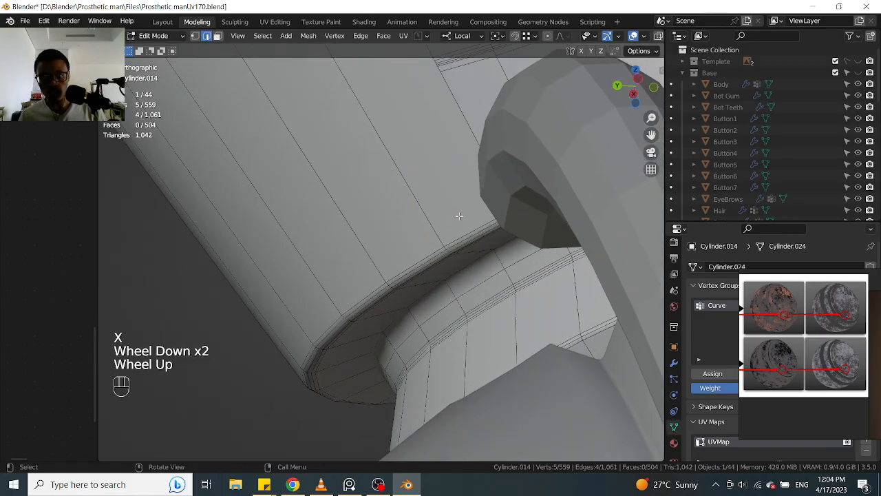
# Step: Turn on X-ray display, select the whole stray face hidden behind the newly filled wall and delete it
pyautogui.scroll(2, 393, 240)
pyautogui.scroll(2, 433, 243)
pyautogui.moveTo(393, 240); pyautogui.dragTo(417, 251, button='middle')
pyautogui.hotkey('alt', 'z')
pyautogui.scroll(-1, 408, 250)
pyautogui.hotkey('alt', 'z')
pyautogui.moveTo(358, 277); pyautogui.dragTo(410, 222)
pyautogui.hotkey('alt', 'z')
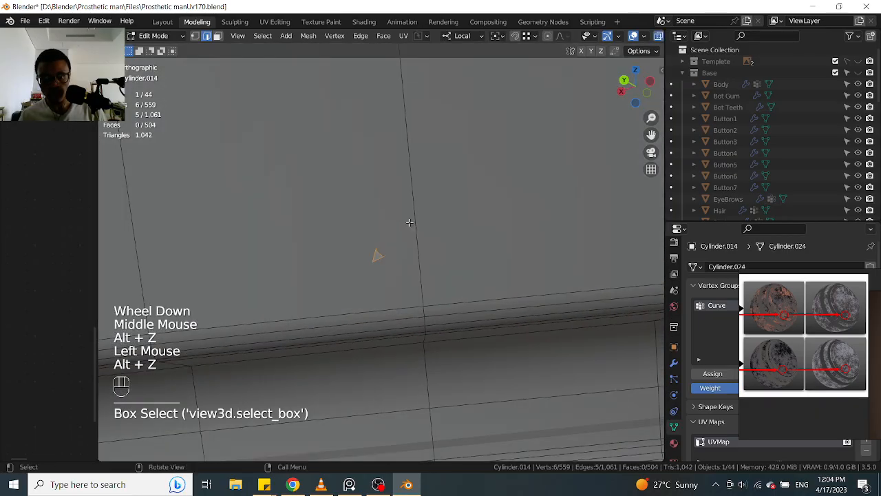
pyautogui.moveTo(359, 273); pyautogui.dragTo(412, 227)
pyautogui.press('x')
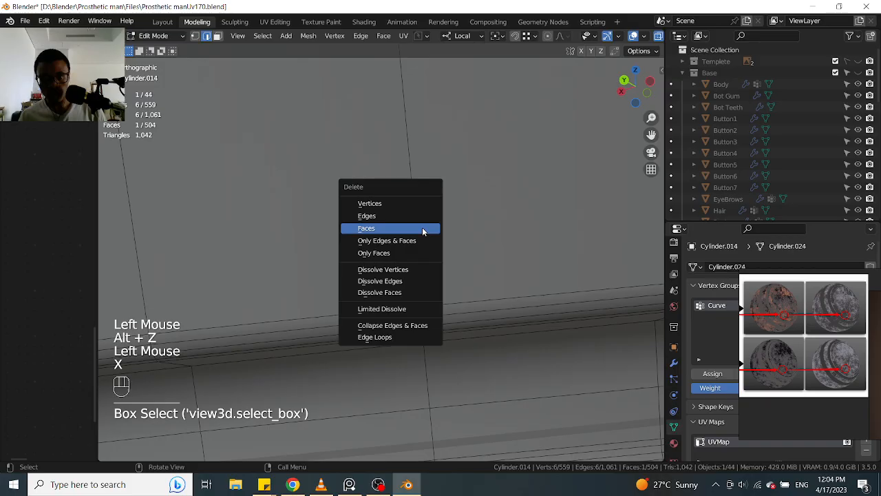
pyautogui.click(421, 229)
pyautogui.scroll(-4, 431, 224)
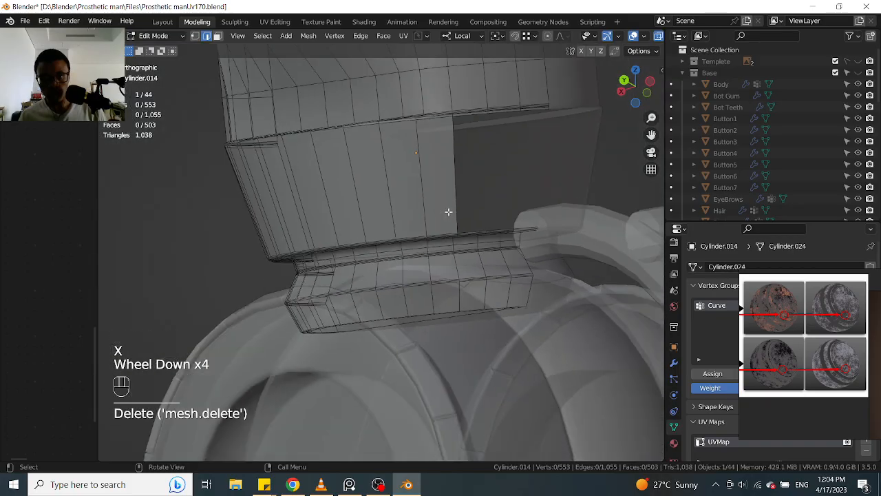
# Step: Fill the remaining gap in the wall with consecutive faces from its open edge, and undo the last two surplus faces
pyautogui.scroll(2, 454, 207)
pyautogui.click(460, 206)
pyautogui.scroll(1, 460, 208)
pyautogui.press('f')
pyautogui.scroll(1, 474, 209)
pyautogui.scroll(-1, 474, 209)
pyautogui.moveTo(474, 210); pyautogui.dragTo(495, 216, button='middle')
pyautogui.press('f')
pyautogui.press('f')
pyautogui.press('f')
pyautogui.press('f')
pyautogui.scroll(-2, 466, 231)
pyautogui.scroll(2, 496, 217)
pyautogui.hotkey('ctrl', 'z')
pyautogui.scroll(-1, 496, 217)
pyautogui.hotkey('ctrl', 'z')
pyautogui.scroll(-1, 495, 216)
# Step: Turn off X-ray display and return the rebuilt finger segment to Object Mode
pyautogui.moveTo(436, 216); pyautogui.dragTo(403, 84, button='middle')
pyautogui.moveTo(404, 151); pyautogui.dragTo(460, 185, button='middle')
pyautogui.scroll(-1, 433, 165)
pyautogui.scroll(-1, 440, 172)
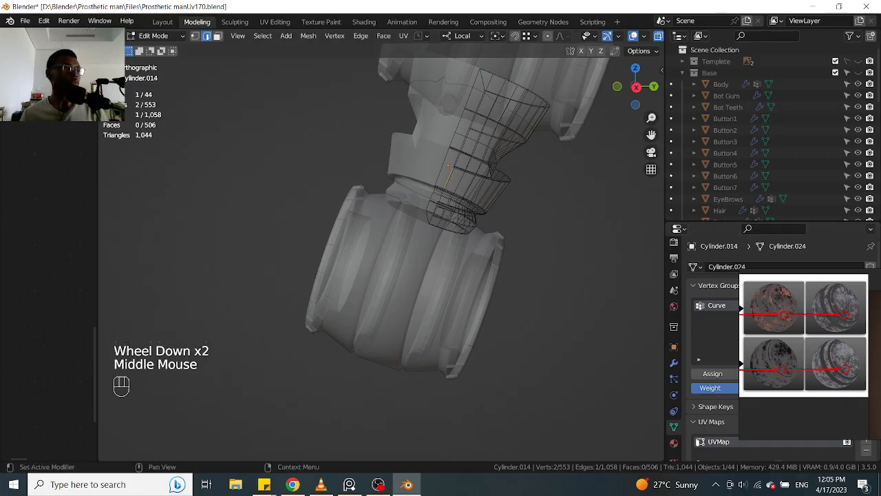
pyautogui.scroll(1, 484, 278)
pyautogui.scroll(-2, 477, 260)
pyautogui.moveTo(478, 260); pyautogui.dragTo(470, 249, button='middle')
pyautogui.scroll(3, 606, 241)
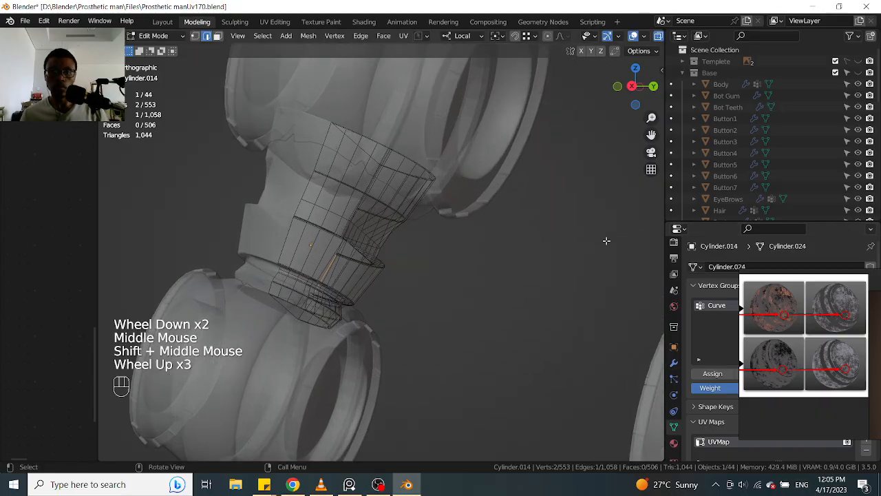
pyautogui.scroll(-2, 606, 241)
pyautogui.keyDown('shift'); pyautogui.moveTo(578, 248); pyautogui.dragTo(491, 258, button='middle'); pyautogui.keyUp('shift')
pyautogui.hotkey('alt', 'z')
pyautogui.scroll(2, 454, 258)
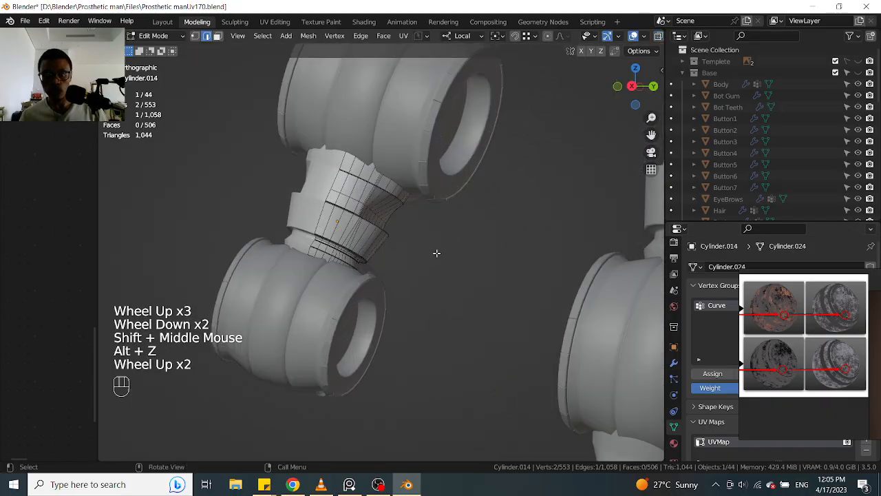
pyautogui.moveTo(436, 252); pyautogui.dragTo(413, 248, button='middle')
pyautogui.press('Tab')
# Step: Examine the rebuilt segment's smoothed surface and its transition to the neighbouring finger parts
pyautogui.scroll(-1, 411, 187)
pyautogui.moveTo(410, 187); pyautogui.dragTo(480, 221, button='middle')
pyautogui.scroll(2, 421, 224)
pyautogui.scroll(2, 421, 224)
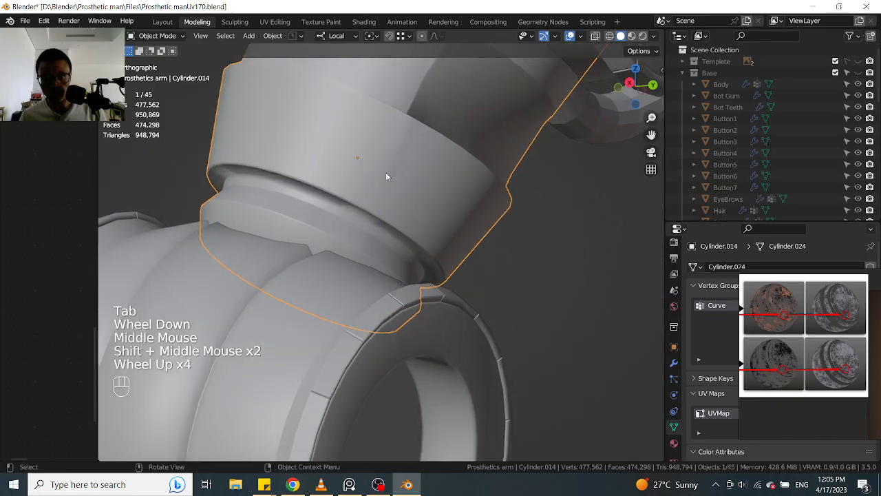
pyautogui.keyDown('shift'); pyautogui.moveTo(421, 224); pyautogui.dragTo(535, 191, button='middle'); pyautogui.keyUp('shift')
pyautogui.scroll(-4, 534, 256)
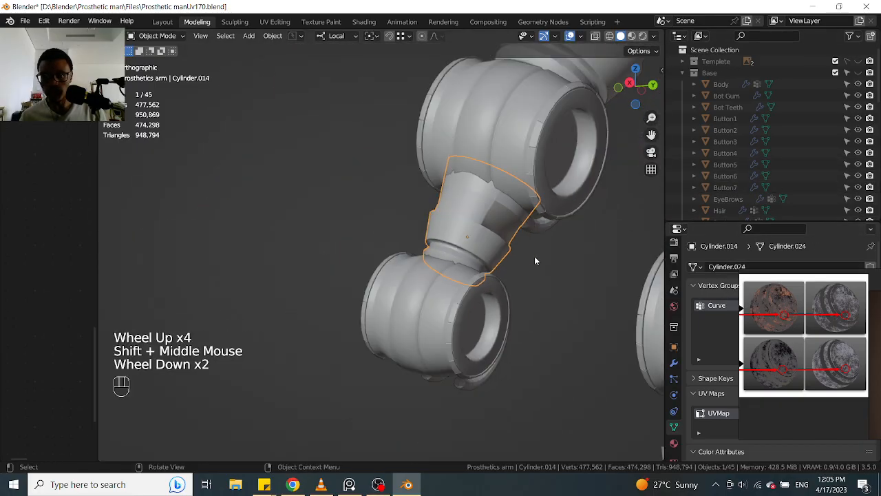
pyautogui.keyDown('shift'); pyautogui.moveTo(556, 252); pyautogui.dragTo(492, 241, button='middle'); pyautogui.keyUp('shift')
pyautogui.scroll(2, 492, 240)
pyautogui.keyDown('shift'); pyautogui.moveTo(528, 279); pyautogui.dragTo(480, 235, button='middle'); pyautogui.keyUp('shift')
pyautogui.scroll(2, 491, 220)
pyautogui.scroll(-5, 492, 220)
pyautogui.scroll(2, 480, 234)
pyautogui.scroll(1, 503, 219)
pyautogui.keyDown('shift'); pyautogui.scroll(1, 573, 179); pyautogui.keyUp('shift')
pyautogui.scroll(2, 496, 213)
pyautogui.keyDown('shift'); pyautogui.moveTo(573, 179); pyautogui.dragTo(436, 217, button='middle'); pyautogui.keyUp('shift')
pyautogui.scroll(-2, 494, 212)
pyautogui.scroll(3, 543, 198)
# Step: Select the next finger segment that still has the grooved band and enter Edit Mode
pyautogui.click(523, 191)
pyautogui.scroll(-2, 523, 191)
pyautogui.keyDown('shift'); pyautogui.moveTo(523, 191); pyautogui.dragTo(481, 245, button='middle'); pyautogui.keyUp('shift')
pyautogui.scroll(3, 507, 240)
pyautogui.keyDown('shift'); pyautogui.scroll(1, 506, 240); pyautogui.keyUp('shift')
pyautogui.scroll(1, 523, 247)
pyautogui.scroll(1, 523, 248)
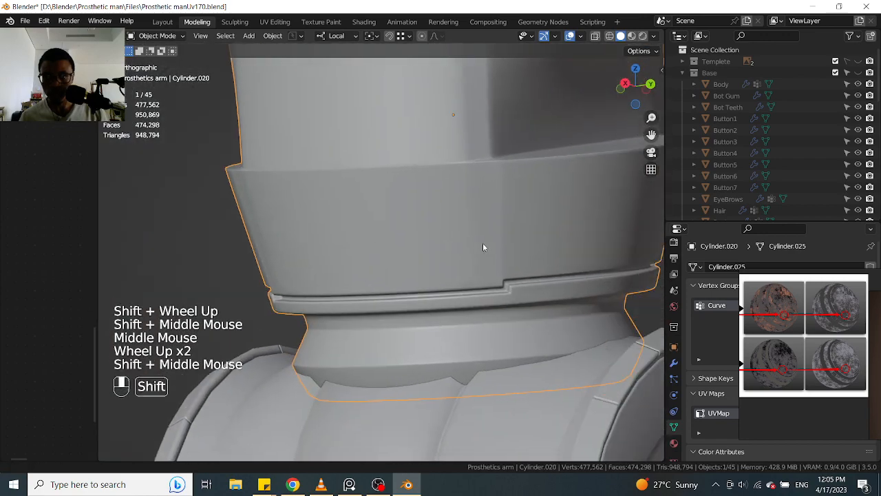
pyautogui.scroll(-1, 490, 244)
pyautogui.press('Tab')
# Step: Turn on X-ray display and select the face loops running along the floor of the stepped groove
pyautogui.scroll(1, 593, 259)
pyautogui.scroll(1, 482, 261)
pyautogui.moveTo(593, 260); pyautogui.dragTo(486, 253, button='middle')
pyautogui.scroll(2, 481, 262)
pyautogui.scroll(1, 482, 261)
pyautogui.scroll(1, 486, 253)
pyautogui.scroll(1, 488, 252)
pyautogui.click(488, 251)
pyautogui.hotkey('alt', 'z')
pyautogui.keyDown('alt'); pyautogui.keyDown('shift'); pyautogui.click(499, 230); pyautogui.keyUp('shift'); pyautogui.keyUp('alt')
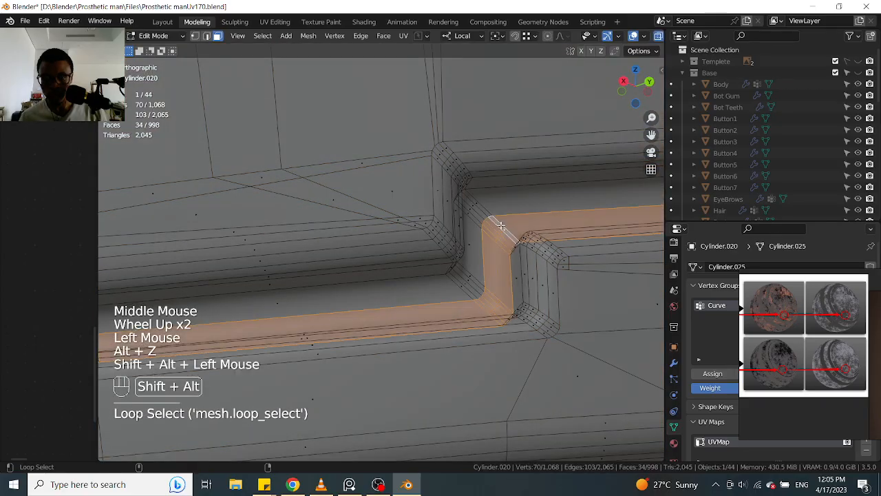
pyautogui.keyDown('alt'); pyautogui.keyDown('shift'); pyautogui.click(487, 212); pyautogui.keyUp('shift'); pyautogui.keyUp('alt')
pyautogui.scroll(-3, 485, 208)
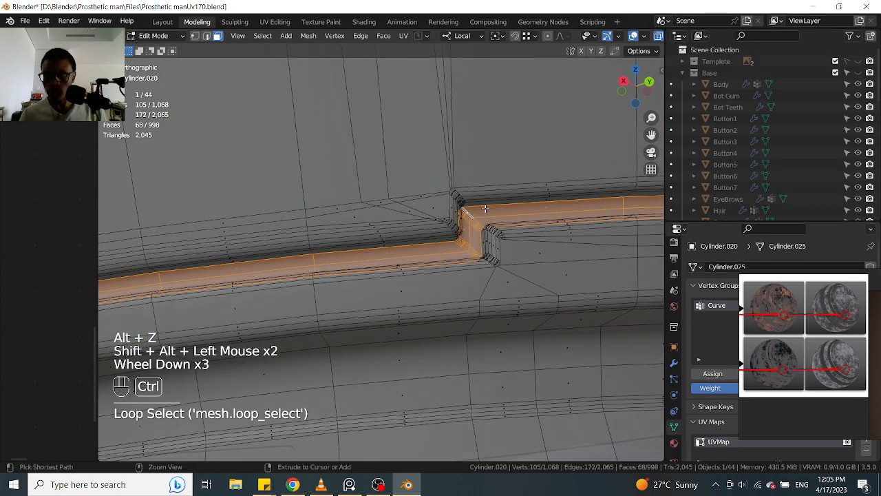
# Step: Grow the groove selection six times to include the surrounding band faces, and turn off X-ray display
pyautogui.press('ctrl+KP_Add')
pyautogui.press('ctrl+KP_Add')
pyautogui.press('ctrl+KP_Add')
pyautogui.press('ctrl+KP_Add')
pyautogui.press('ctrl+KP_Add')
pyautogui.press('ctrl+KP_Add')
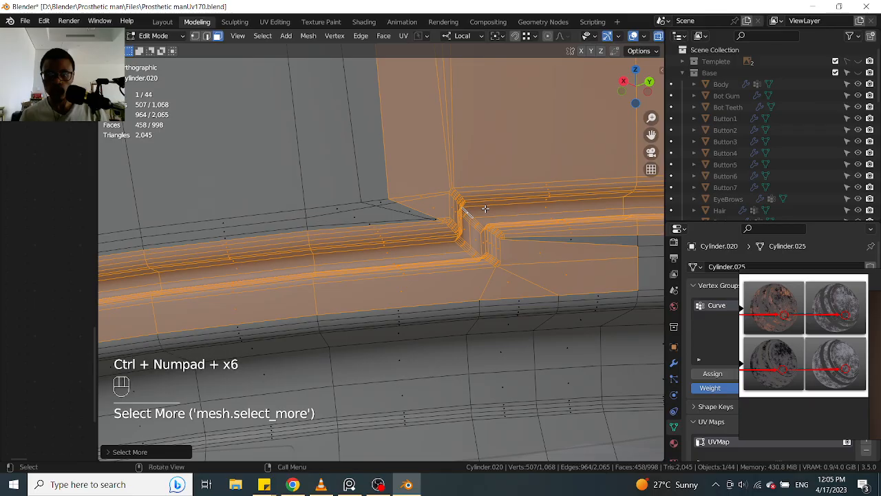
pyautogui.scroll(-4, 485, 209)
pyautogui.scroll(2, 527, 134)
pyautogui.hotkey('alt', 'z')
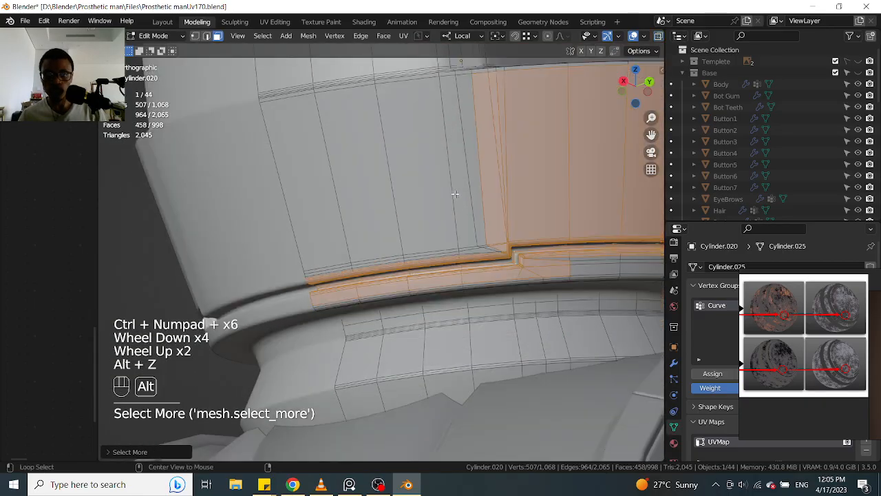
# Step: Add the unselected wall faces above the groove and the thin faces along their lower edge to the selection
pyautogui.keyDown('shift'); pyautogui.moveTo(527, 134); pyautogui.dragTo(296, 211); pyautogui.keyUp('shift')
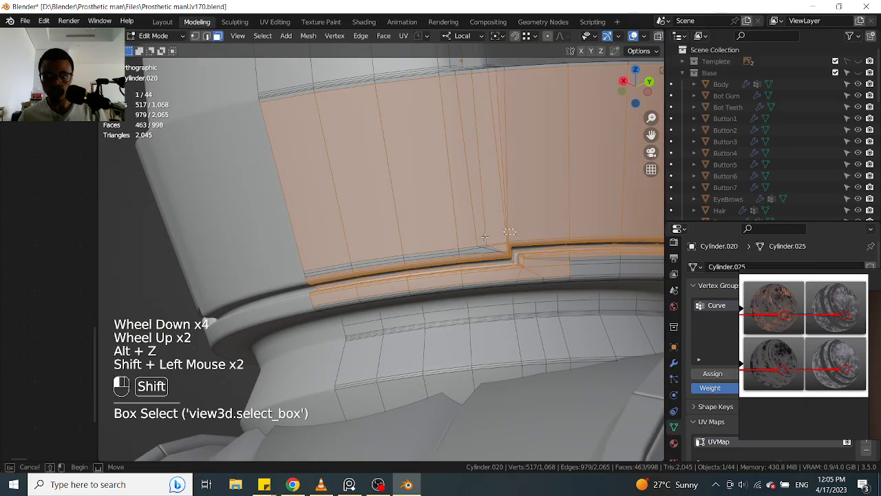
pyautogui.keyDown('shift'); pyautogui.moveTo(282, 273); pyautogui.dragTo(282, 274); pyautogui.keyUp('shift')
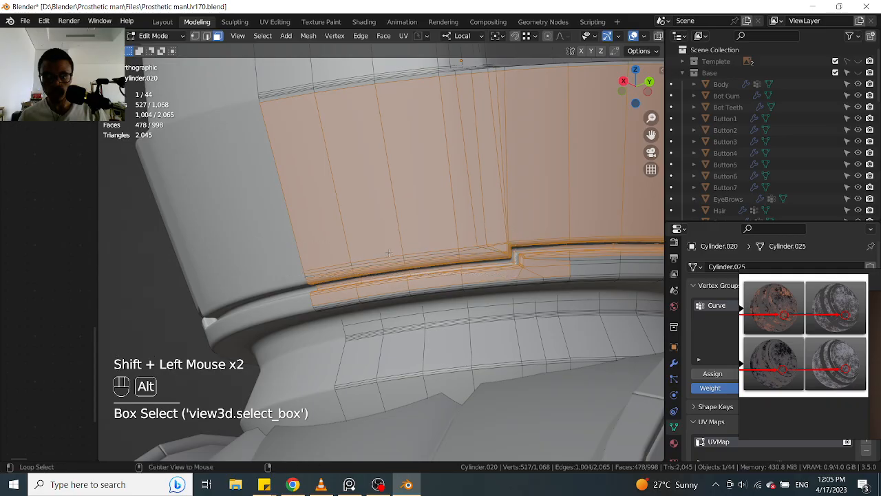
pyautogui.hotkey('alt', 'z')
pyautogui.hotkey('alt', 'z')
# Step: Add the remaining unselected faces below the groove and the wall faces beyond the second notch to the selection
pyautogui.keyDown('shift'); pyautogui.moveTo(619, 256); pyautogui.dragTo(324, 255, button='middle'); pyautogui.keyUp('shift')
pyautogui.keyDown('shift'); pyautogui.moveTo(240, 228); pyautogui.dragTo(314, 267); pyautogui.keyUp('shift')
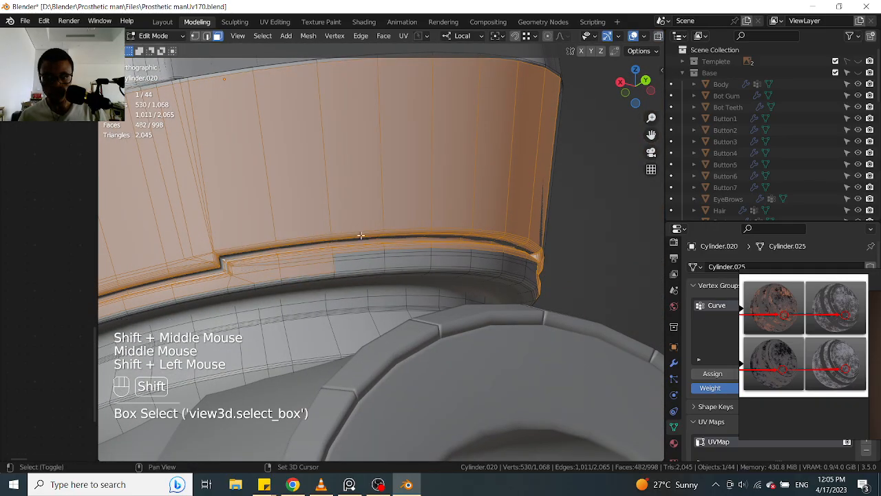
pyautogui.keyDown('shift'); pyautogui.moveTo(389, 264); pyautogui.dragTo(389, 265); pyautogui.keyUp('shift')
pyautogui.moveTo(601, 251); pyautogui.dragTo(479, 256, button='middle')
pyautogui.scroll(1, 479, 256)
pyautogui.keyDown('shift'); pyautogui.moveTo(479, 256); pyautogui.dragTo(407, 231); pyautogui.keyUp('shift')
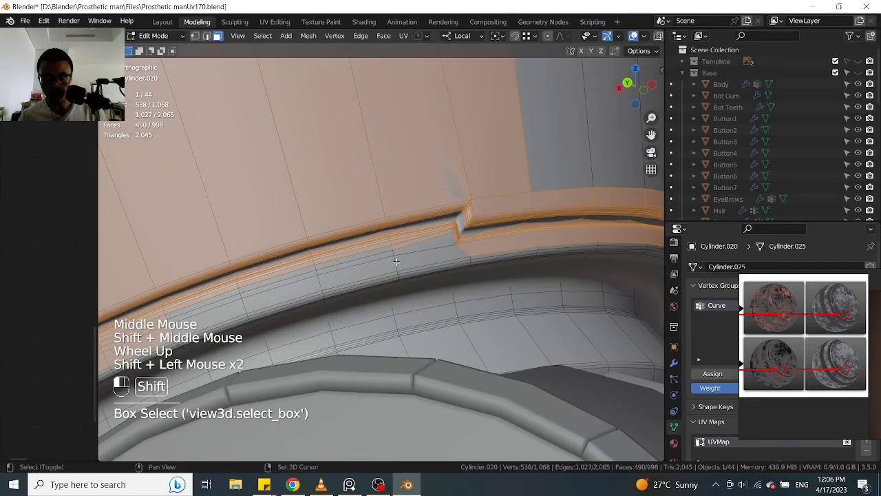
pyautogui.keyDown('shift'); pyautogui.moveTo(360, 258); pyautogui.dragTo(468, 222, button='middle'); pyautogui.keyUp('shift')
pyautogui.keyDown('shift'); pyautogui.moveTo(392, 234); pyautogui.dragTo(387, 265); pyautogui.keyUp('shift')
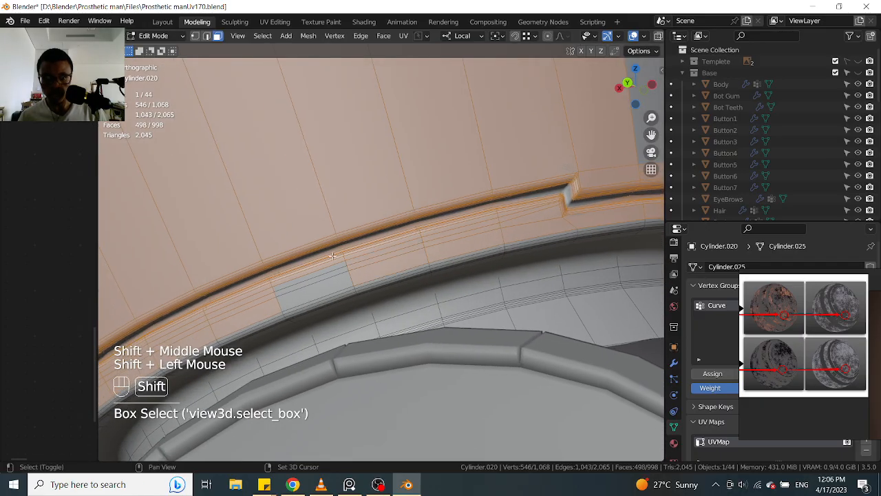
pyautogui.scroll(-1, 348, 266)
pyautogui.keyDown('shift'); pyautogui.scroll(1, 348, 266); pyautogui.keyUp('shift')
pyautogui.scroll(1, 348, 266)
pyautogui.keyDown('shift'); pyautogui.moveTo(343, 273); pyautogui.dragTo(344, 276); pyautogui.keyUp('shift')
pyautogui.scroll(-1, 344, 276)
pyautogui.keyDown('shift'); pyautogui.moveTo(344, 275); pyautogui.dragTo(424, 247, button='middle'); pyautogui.keyUp('shift')
pyautogui.keyDown('shift'); pyautogui.moveTo(432, 165); pyautogui.dragTo(513, 176); pyautogui.keyUp('shift')
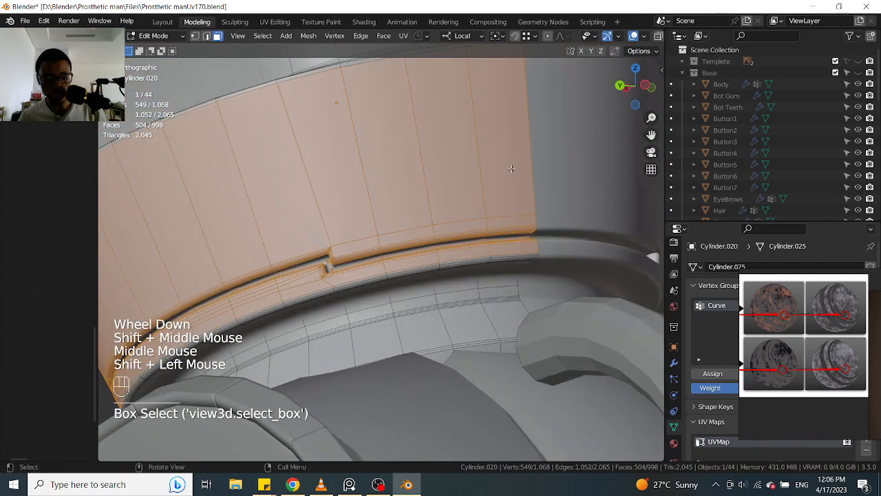
# Step: Delete the selected grooved band faces and switch to edge selection
pyautogui.press('x')
pyautogui.click(512, 169)
pyautogui.moveTo(511, 172); pyautogui.dragTo(426, 169, button='middle')
pyautogui.scroll(-1, 413, 250)
pyautogui.scroll(-1, 413, 250)
pyautogui.scroll(2, 413, 227)
pyautogui.scroll(-2, 413, 182)
pyautogui.scroll(2, 420, 176)
pyautogui.scroll(1, 425, 168)
pyautogui.press('Tab')
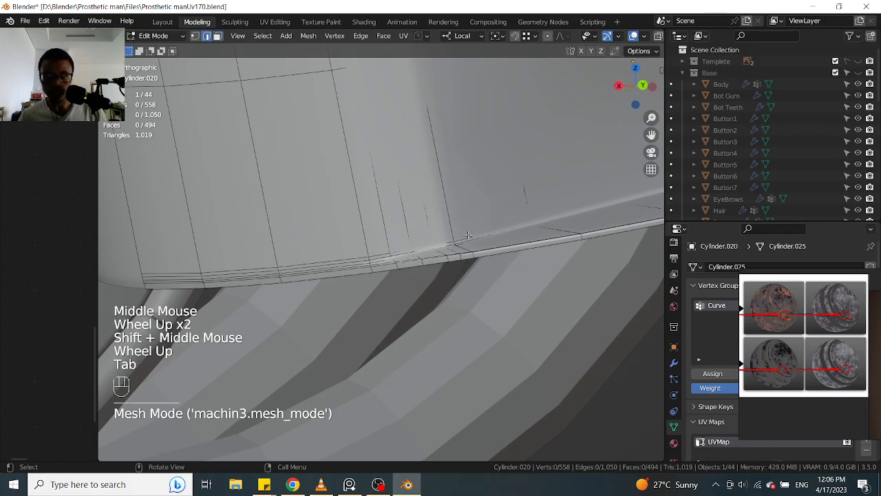
# Step: Move the reference image off the properties area and disable the Subdivision modifier's viewport display
pyautogui.moveTo(778, 298); pyautogui.dragTo(880, 294, button='right')
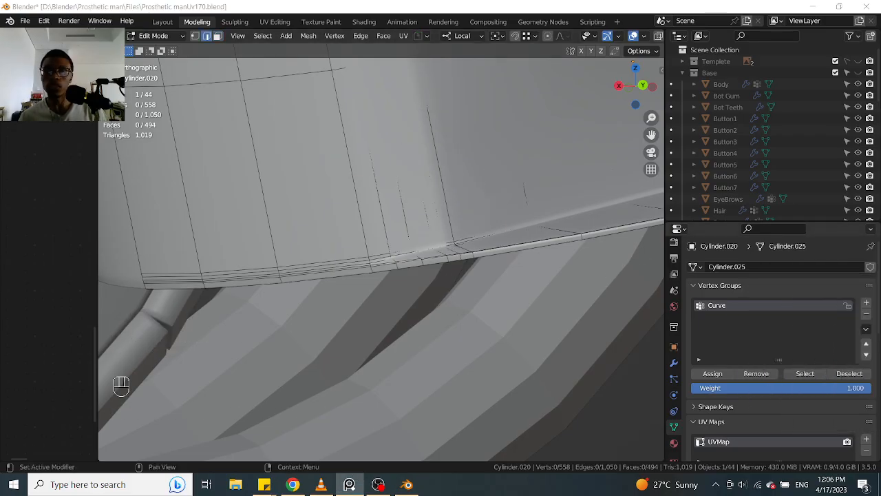
pyautogui.click(675, 363)
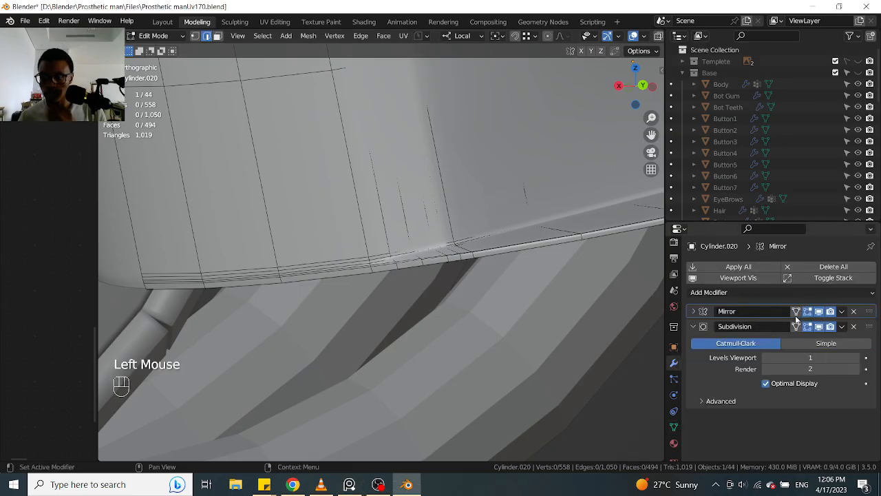
pyautogui.click(830, 329)
pyautogui.scroll(2, 384, 226)
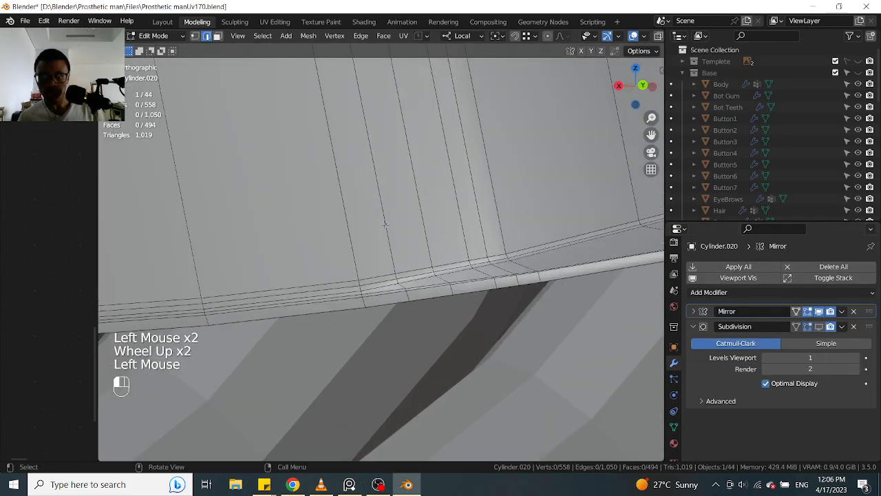
# Step: Dissolve the two closely spaced lengthwise edge loops beside the crease on the upper part
pyautogui.click(386, 224)
pyautogui.keyDown('alt'); pyautogui.click(385, 224); pyautogui.keyUp('alt')
pyautogui.hotkey('ctrl', 'x')
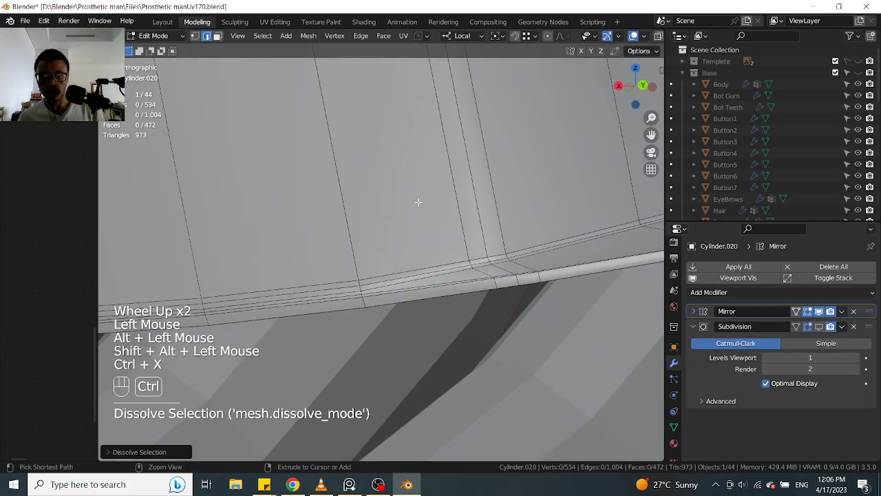
# Step: Add one centred lengthwise loop cut to a face strip on the lower collar
pyautogui.scroll(-3, 417, 202)
pyautogui.moveTo(421, 231); pyautogui.dragTo(478, 299, button='middle')
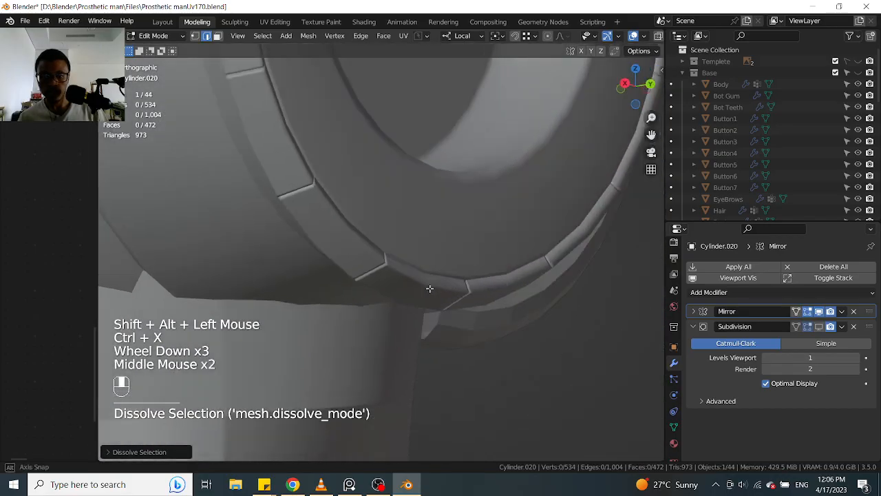
pyautogui.scroll(-2, 429, 289)
pyautogui.scroll(3, 433, 216)
pyautogui.moveTo(433, 216); pyautogui.dragTo(446, 206, button='middle')
pyautogui.click(446, 206)
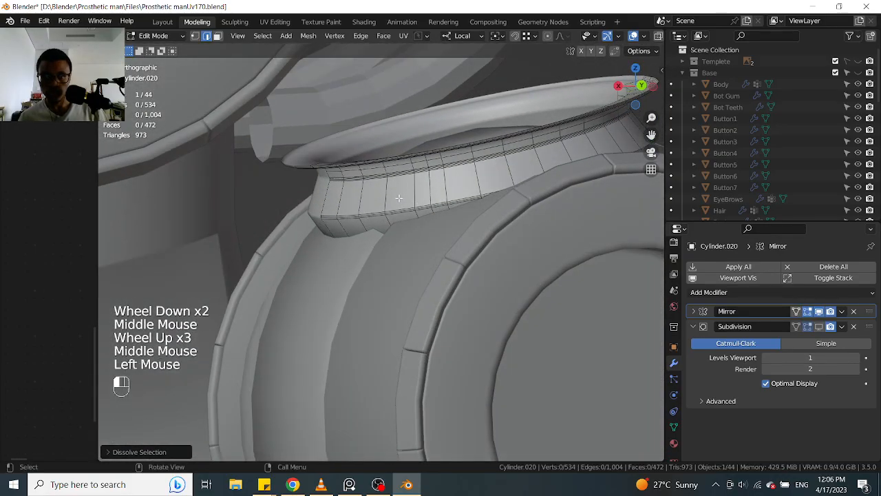
pyautogui.hotkey('ctrl', 'r')
pyautogui.click(398, 197)
pyautogui.moveTo(397, 197); pyautogui.dragTo(361, 189, button='middle')
pyautogui.scroll(2, 395, 200)
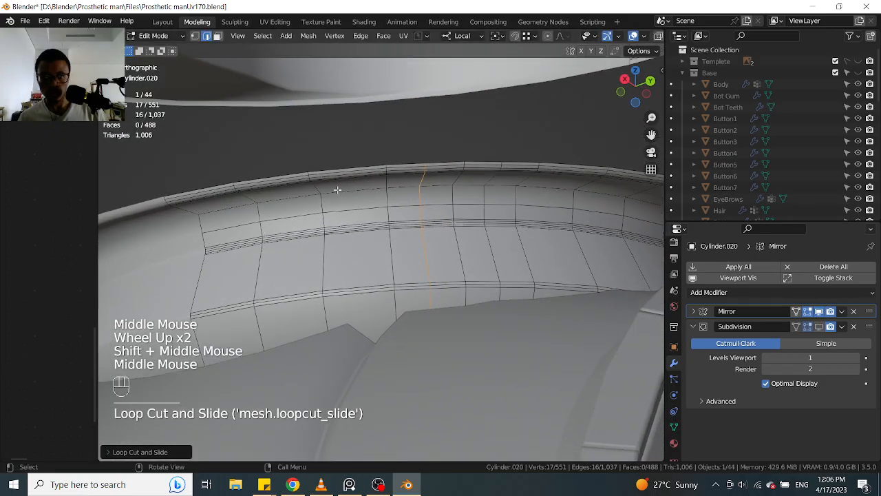
# Step: Bridge the first rim edge of the lower collar to the matching edge of the upper part with a face
pyautogui.click(198, 187)
pyautogui.scroll(-2, 228, 165)
pyautogui.keyDown('shift'); pyautogui.moveTo(228, 165); pyautogui.dragTo(256, 175, button='middle'); pyautogui.keyUp('shift')
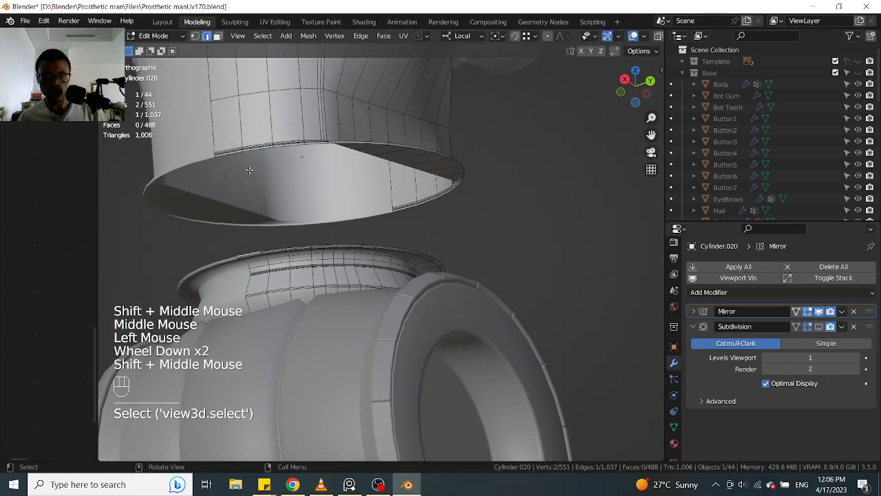
pyautogui.scroll(2, 194, 132)
pyautogui.press('f')
# Step: Fill the remaining gap between the lower collar and the upper part with faces along the rim and leave Edit Mode
pyautogui.click(248, 197)
pyautogui.scroll(-2, 248, 197)
pyautogui.press('f')
pyautogui.press('f')
pyautogui.press('f')
pyautogui.press('f')
pyautogui.press('f')
pyautogui.moveTo(288, 207); pyautogui.dragTo(419, 214, button='middle')
pyautogui.scroll(1, 413, 203)
pyautogui.press('f')
pyautogui.press('f')
pyautogui.press('f')
pyautogui.press('f')
pyautogui.scroll(-2, 425, 203)
pyautogui.press('f')
pyautogui.press('f')
pyautogui.press('f')
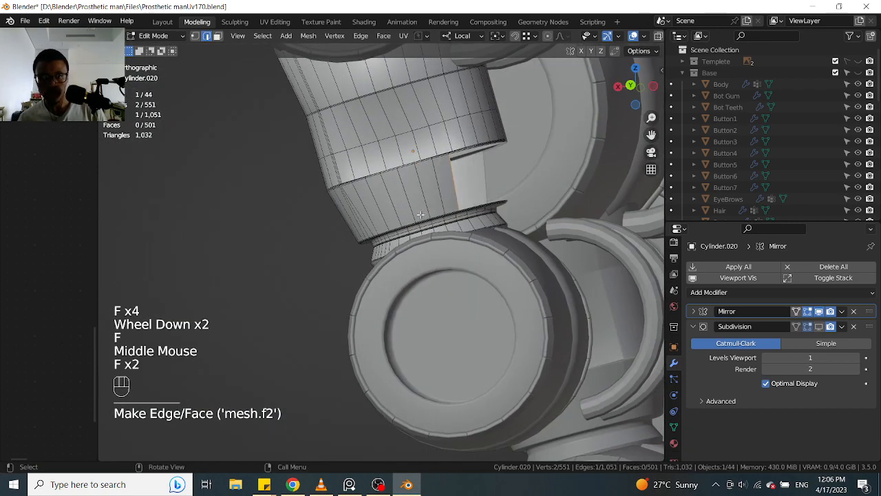
pyautogui.press('f')
pyautogui.press('f')
pyautogui.moveTo(475, 193); pyautogui.dragTo(422, 270, button='middle')
pyautogui.scroll(1, 372, 171)
pyautogui.hotkey('alt', 'z')
pyautogui.hotkey('alt', 'z')
pyautogui.scroll(-2, 416, 254)
pyautogui.scroll(-2, 379, 326)
pyautogui.press('Tab')
# Step: Examine the joints, chains and rebuilt segments of all fingers from several angles and distances
pyautogui.scroll(-1, 379, 326)
pyautogui.scroll(-2, 338, 285)
pyautogui.scroll(-1, 388, 286)
pyautogui.scroll(5, 364, 291)
pyautogui.click(366, 287)
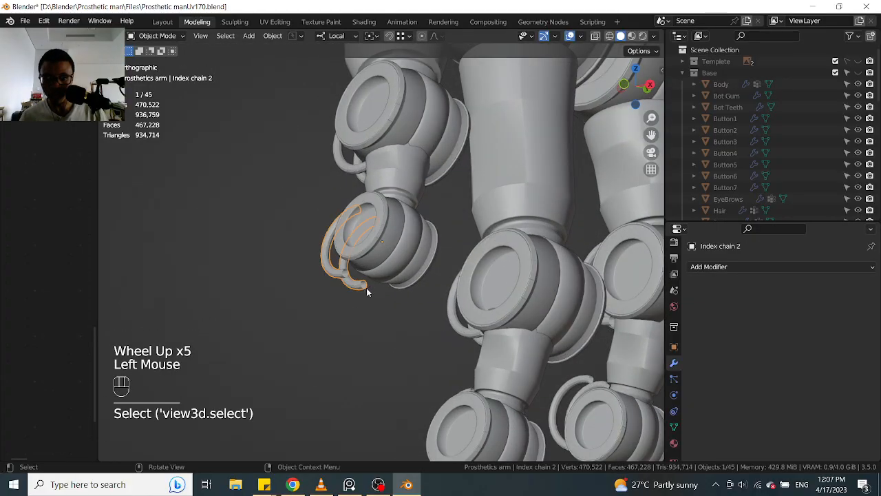
pyautogui.moveTo(366, 288); pyautogui.dragTo(455, 290, button='middle')
pyautogui.scroll(2, 413, 290)
pyautogui.scroll(-2, 298, 221)
pyautogui.moveTo(297, 221); pyautogui.dragTo(393, 272, button='middle')
pyautogui.scroll(-1, 450, 296)
pyautogui.scroll(2, 324, 232)
pyautogui.click(367, 226)
pyautogui.scroll(-4, 356, 231)
pyautogui.scroll(5, 297, 271)
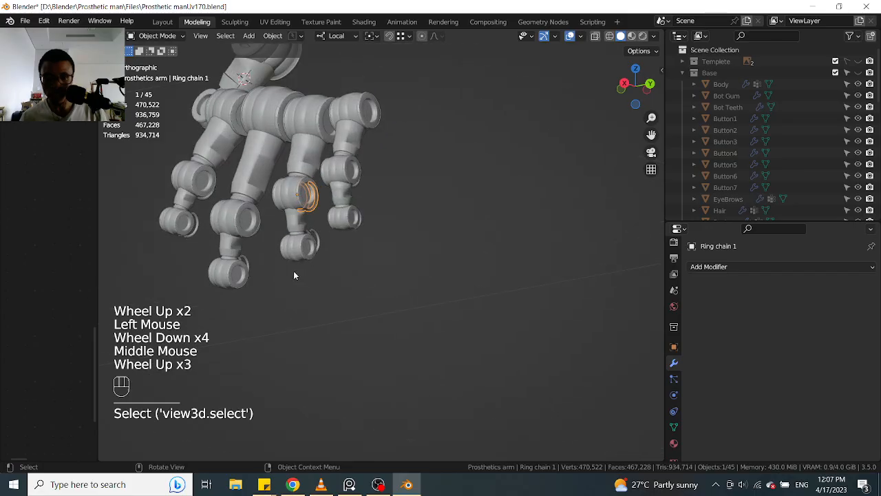
pyautogui.keyDown('shift'); pyautogui.moveTo(262, 234); pyautogui.dragTo(456, 290, button='middle'); pyautogui.keyUp('shift')
pyautogui.scroll(2, 346, 276)
pyautogui.scroll(-4, 346, 274)
pyautogui.scroll(-2, 375, 267)
pyautogui.scroll(-2, 410, 303)
pyautogui.scroll(4, 415, 297)
pyautogui.scroll(3, 400, 270)
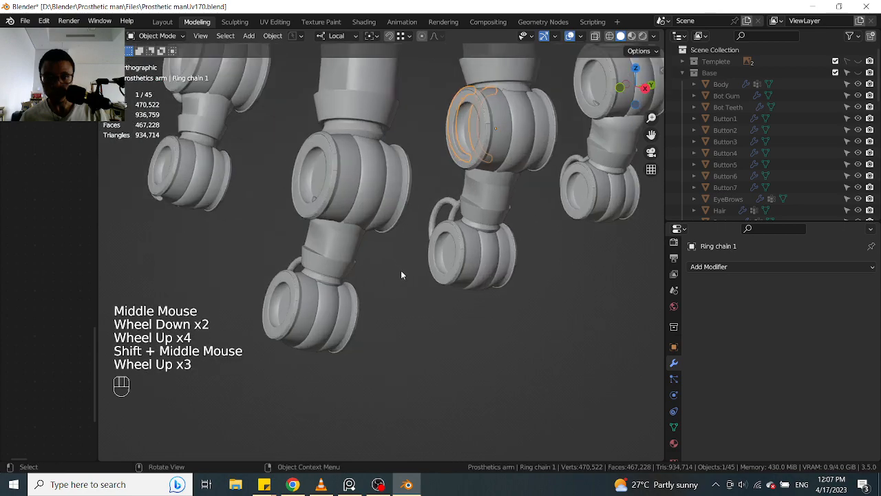
pyautogui.scroll(-2, 401, 270)
pyautogui.moveTo(401, 270)
pyautogui.keyDown('shift'); pyautogui.mouseDown(button='middle')
pyautogui.moveTo(352, 316)
pyautogui.moveTo(392, 275)
pyautogui.mouseUp(button='middle'); pyautogui.keyUp('shift')
pyautogui.scroll(2, 352, 316)
pyautogui.scroll(3, 393, 275)
pyautogui.click(344, 215)
pyautogui.moveTo(344, 215); pyautogui.dragTo(390, 250, button='middle')
pyautogui.scroll(-2, 341, 243)
pyautogui.scroll(-2, 395, 240)
pyautogui.moveTo(390, 250); pyautogui.dragTo(446, 171, button='middle')
pyautogui.scroll(-1, 463, 223)
pyautogui.click(419, 216)
pyautogui.scroll(1, 419, 220)
pyautogui.scroll(2, 419, 221)
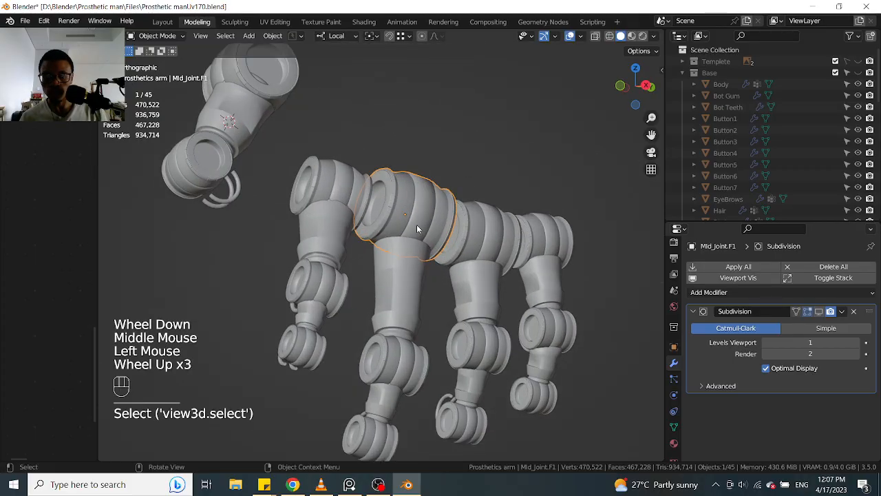
# Step: Remove the WeightedNormal modifier from the middle finger's upper segment and enable its Subdivision modifier's viewport display
pyautogui.click(417, 290)
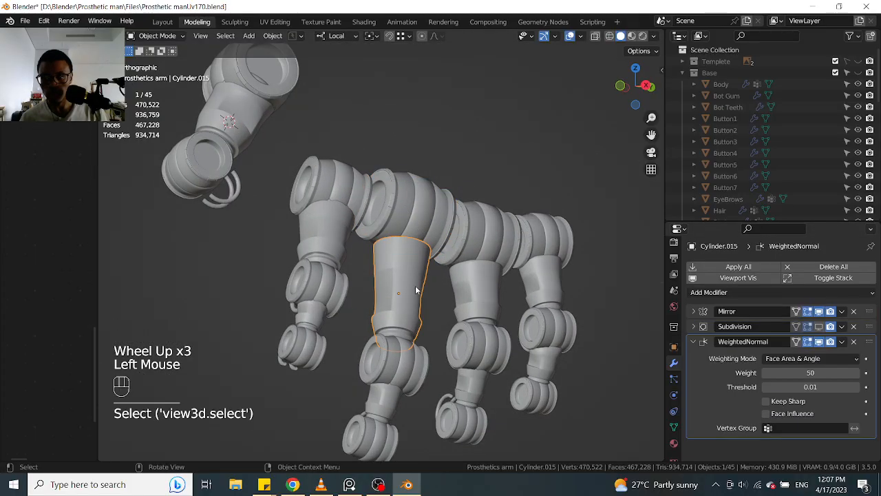
pyautogui.scroll(-2, 355, 263)
pyautogui.moveTo(355, 263); pyautogui.dragTo(399, 281, button='middle')
pyautogui.scroll(2, 399, 281)
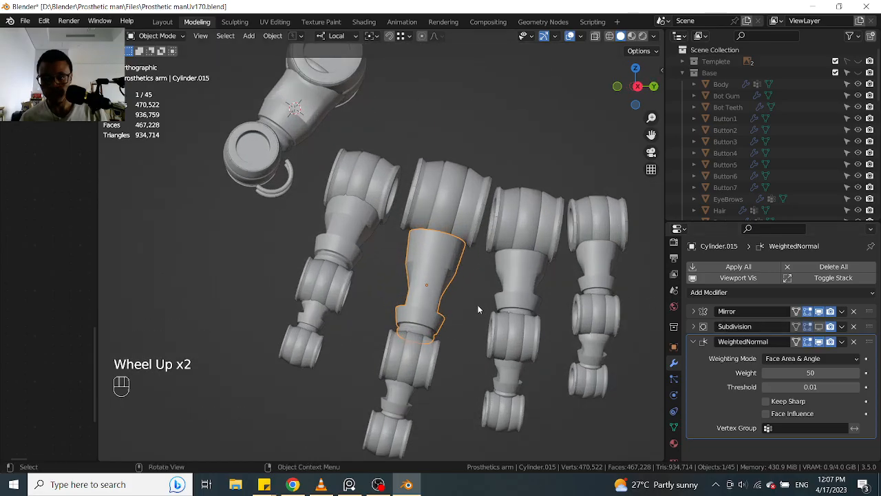
pyautogui.scroll(1, 452, 280)
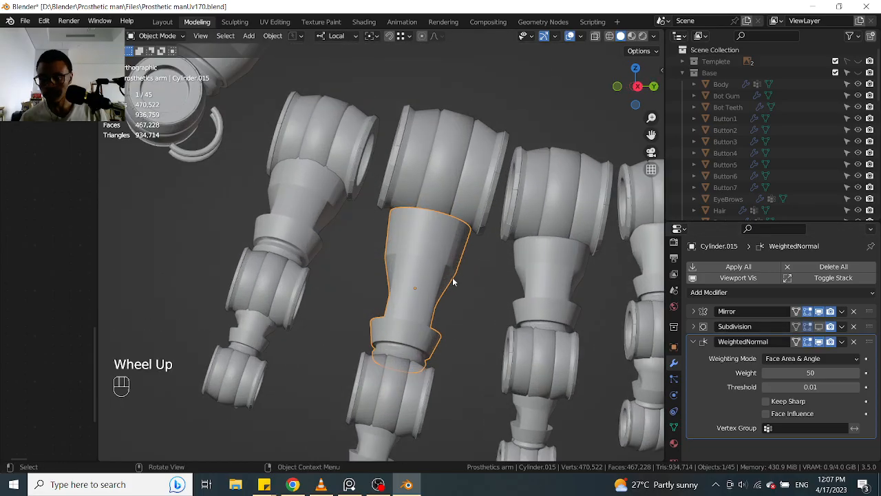
pyautogui.click(842, 342)
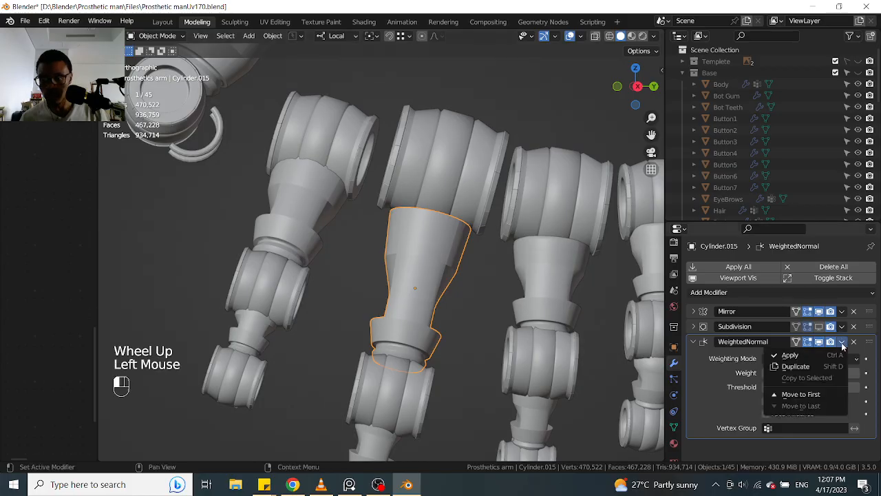
pyautogui.click(854, 342)
pyautogui.moveTo(386, 296); pyautogui.dragTo(596, 318, button='middle')
pyautogui.click(819, 329)
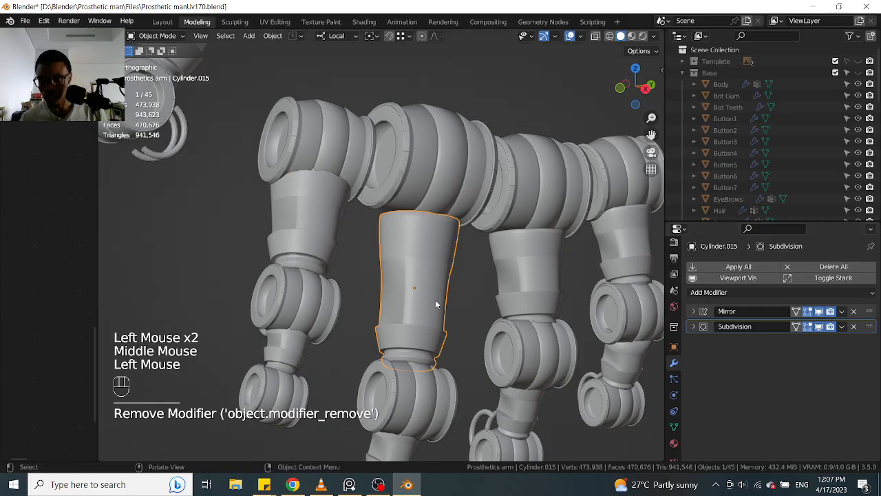
pyautogui.moveTo(413, 296); pyautogui.dragTo(380, 302, button='middle')
pyautogui.scroll(3, 382, 263)
pyautogui.scroll(-2, 452, 266)
# Step: Remove the WeightedNormal modifier from the index finger's upper segment
pyautogui.click(297, 231)
pyautogui.scroll(-2, 732, 347)
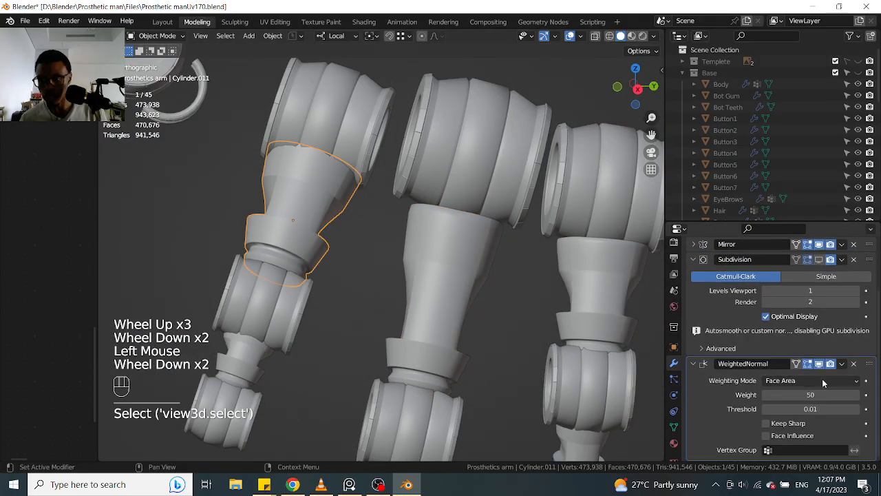
pyautogui.click(854, 364)
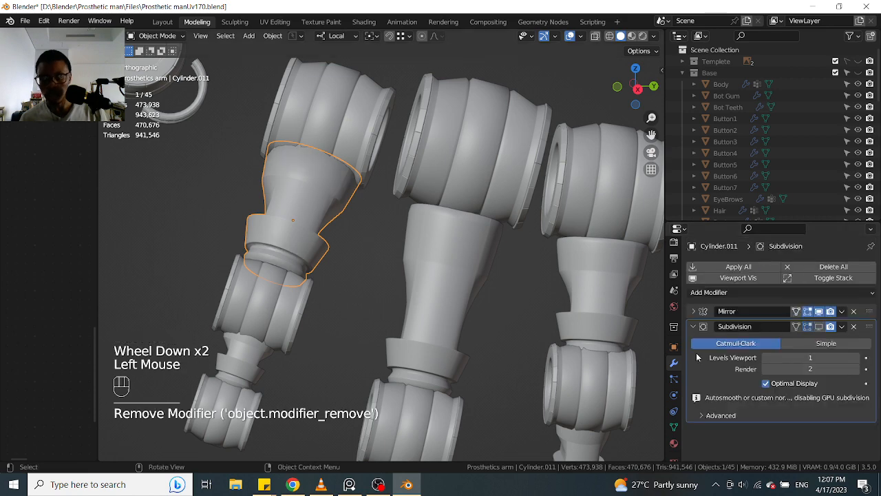
# Step: Turn off Auto Smooth for the upper segments of the index and middle fingers
pyautogui.click(672, 422)
pyautogui.click(674, 442)
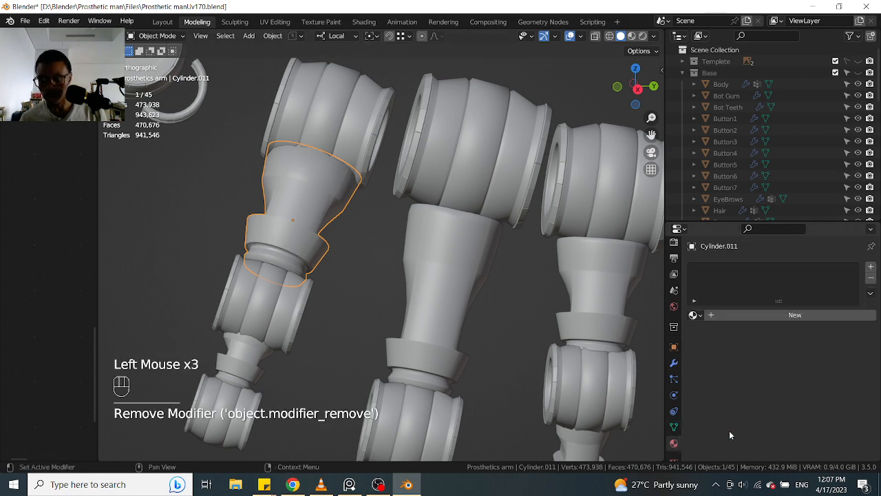
pyautogui.scroll(-2, 711, 397)
pyautogui.click(669, 428)
pyautogui.scroll(-4, 720, 413)
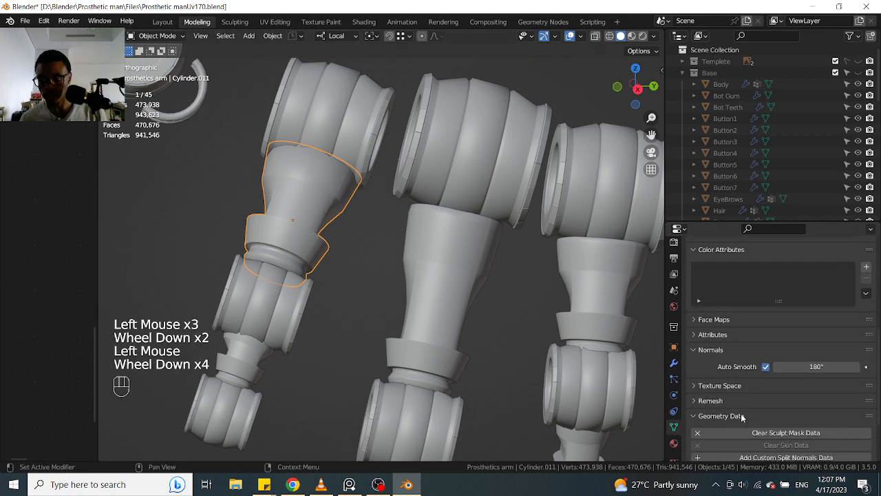
pyautogui.click(716, 366)
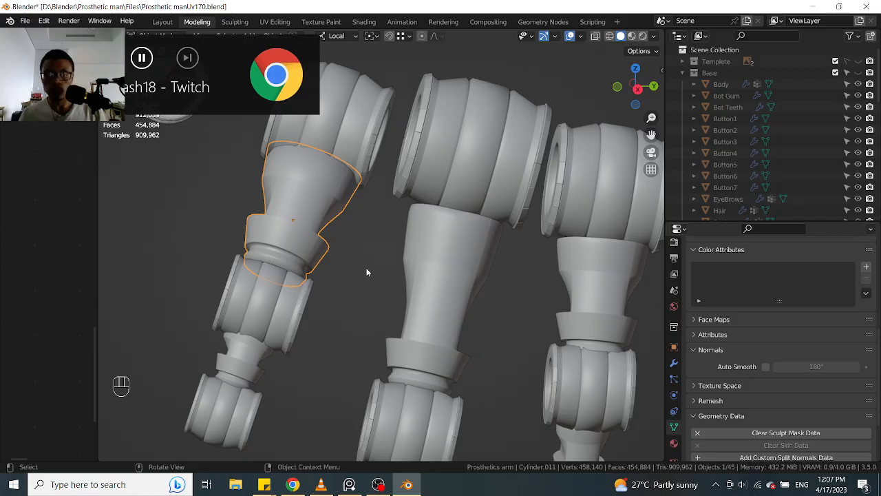
pyautogui.click(433, 321)
pyautogui.click(765, 366)
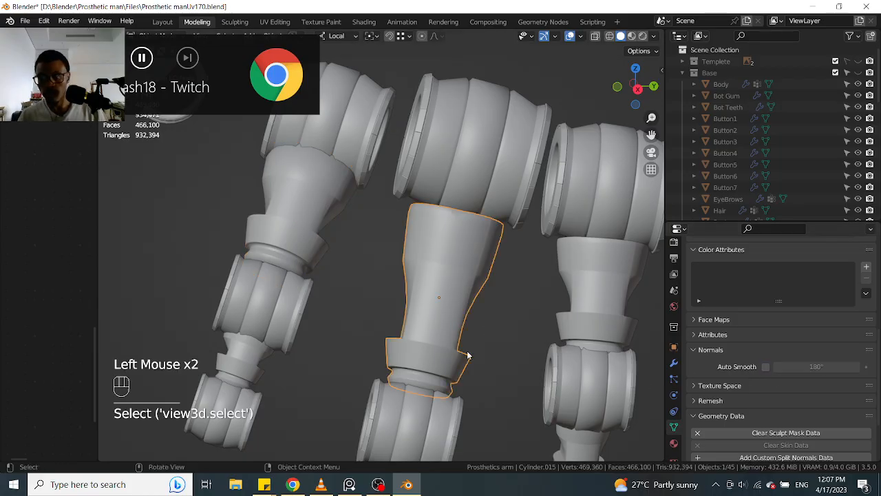
# Step: Check the Auto Smooth setting on the upper segments of the ring and little fingers and the ring finger's lower segment
pyautogui.scroll(-2, 540, 341)
pyautogui.keyDown('shift'); pyautogui.moveTo(539, 341); pyautogui.dragTo(484, 324, button='middle'); pyautogui.keyUp('shift')
pyautogui.scroll(1, 475, 323)
pyautogui.click(474, 323)
pyautogui.keyDown('shift'); pyautogui.click(537, 296); pyautogui.keyUp('shift')
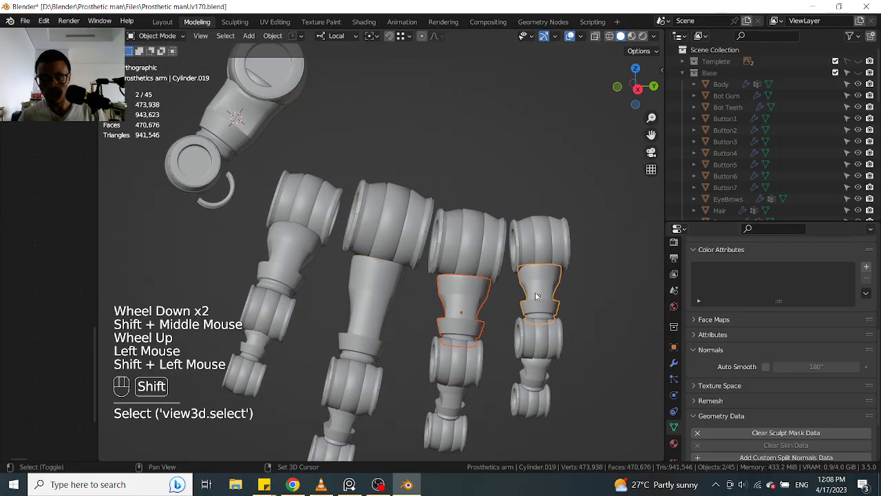
pyautogui.click(541, 280)
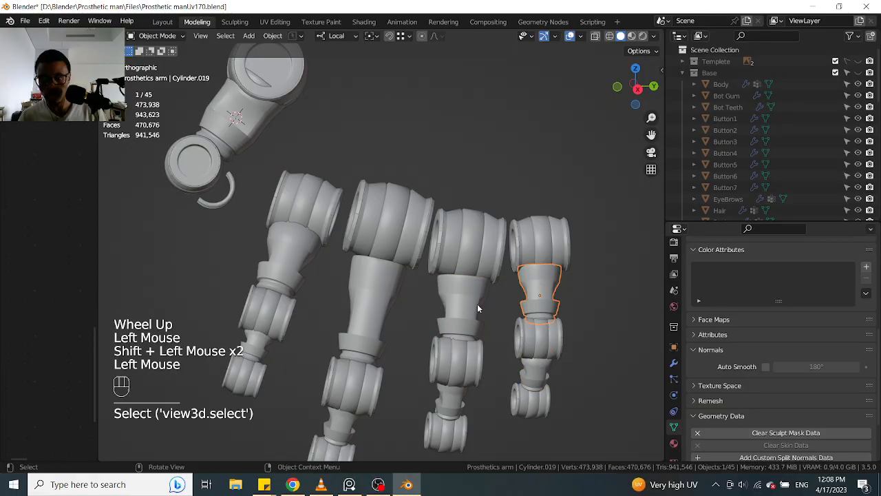
pyautogui.click(447, 406)
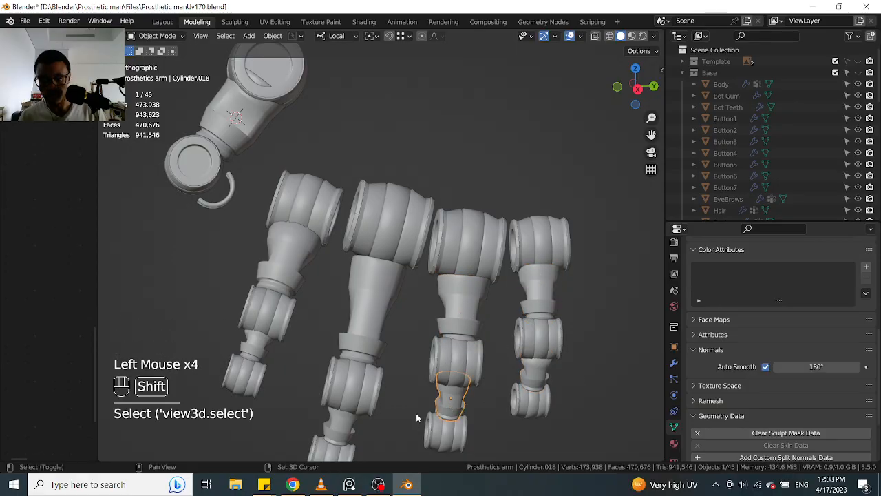
# Step: Turn off Auto Smooth for the lower segments of the index and ring fingers together
pyautogui.keyDown('shift'); pyautogui.moveTo(416, 413); pyautogui.dragTo(454, 395, button='middle'); pyautogui.keyUp('shift')
pyautogui.click(408, 412)
pyautogui.keyDown('shift'); pyautogui.click(318, 364); pyautogui.keyUp('shift')
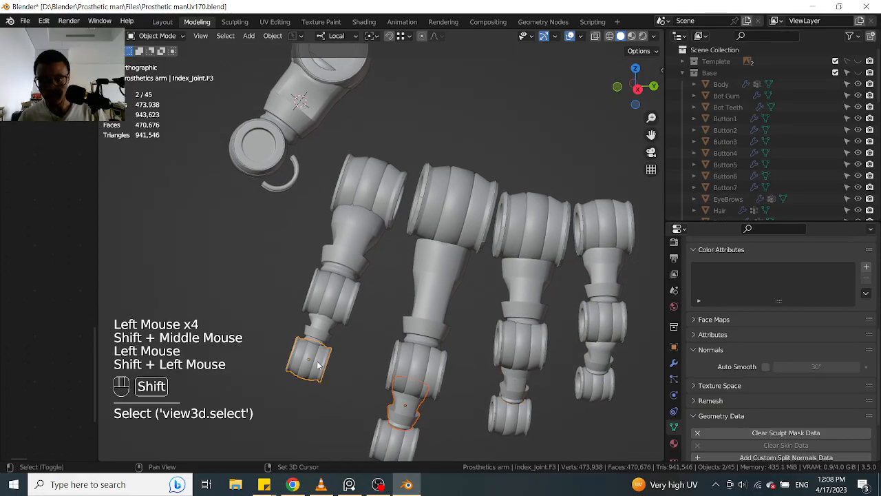
pyautogui.click(322, 342)
pyautogui.keyDown('shift'); pyautogui.click(514, 384); pyautogui.keyUp('shift')
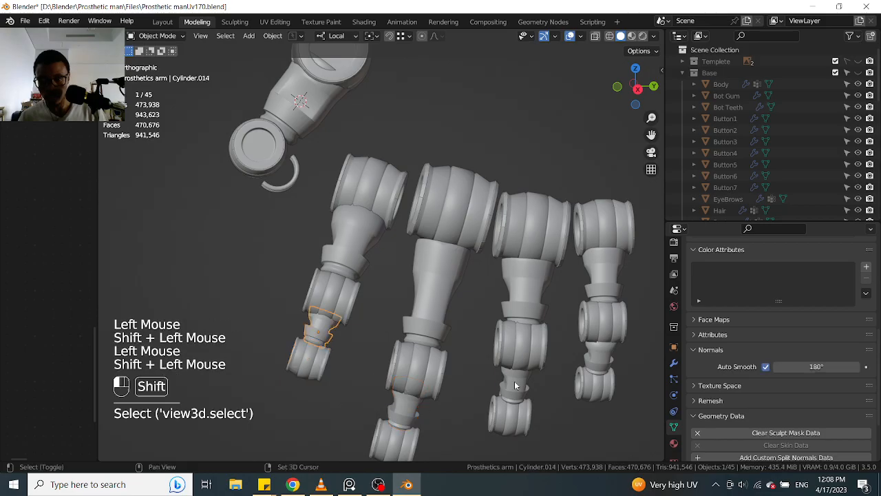
pyautogui.keyDown('alt'); pyautogui.click(767, 367); pyautogui.keyUp('alt')
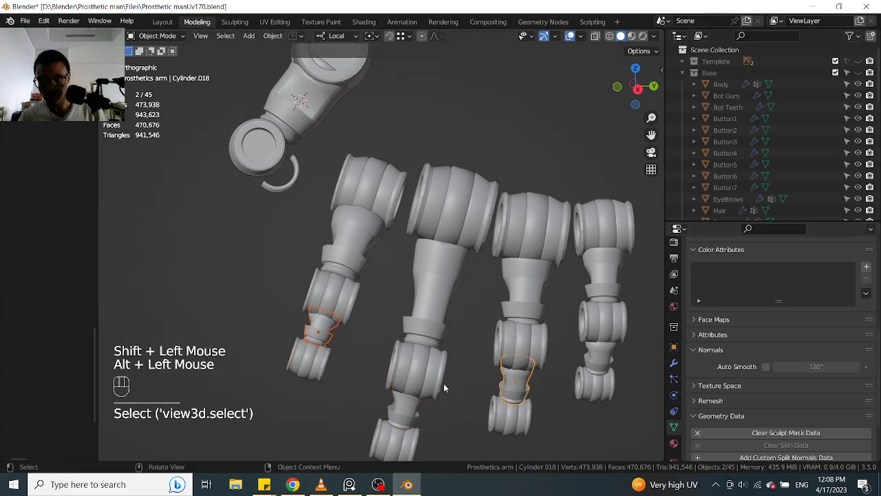
pyautogui.click(512, 386)
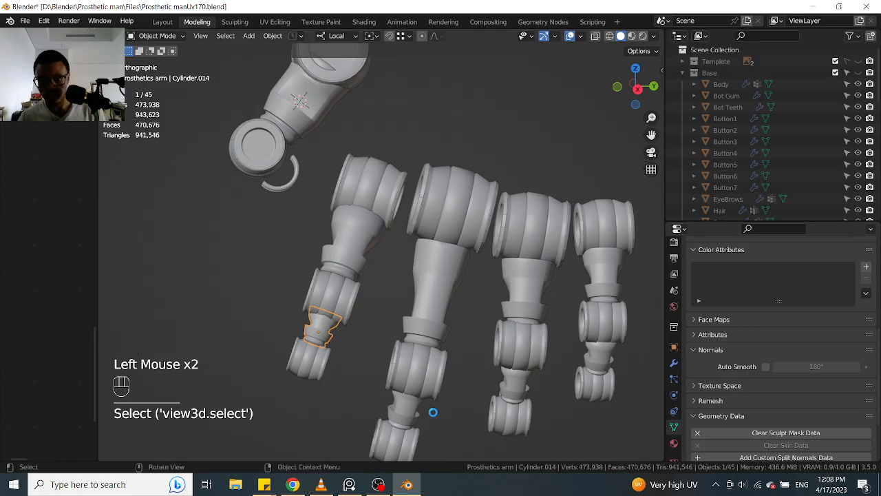
# Step: Display the finger segments' modifiers and collapse the Mirror and Subdivision settings on the middle finger's lower segment
pyautogui.keyDown('shift'); pyautogui.click(409, 414); pyautogui.keyUp('shift')
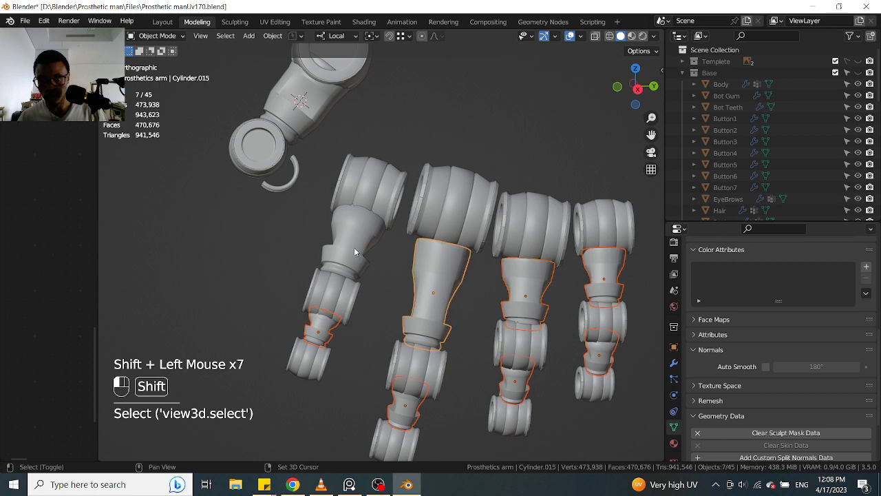
pyautogui.click(674, 364)
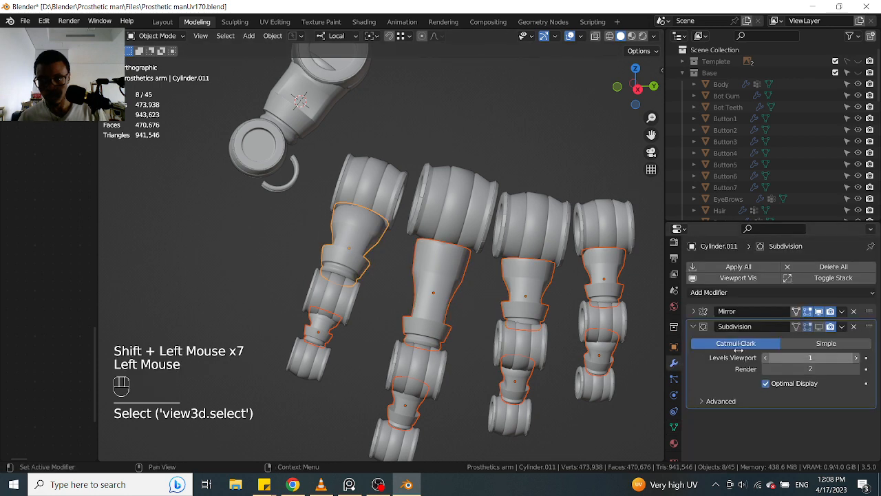
pyautogui.click(404, 409)
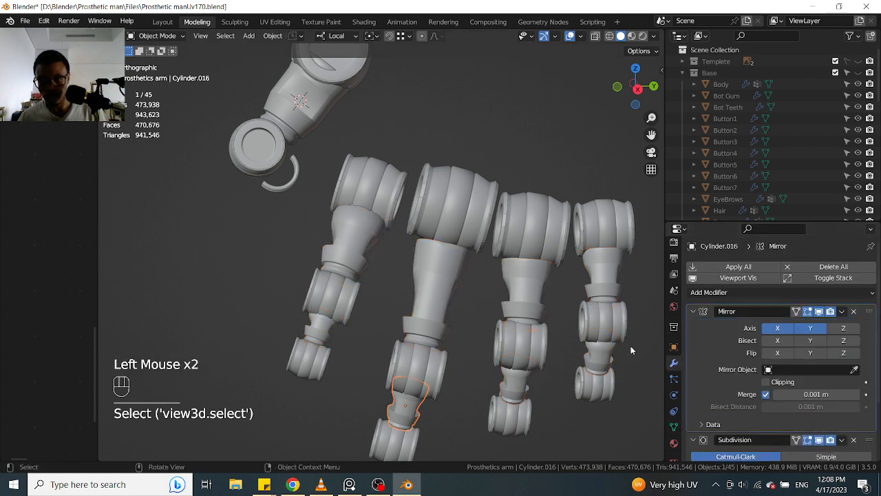
pyautogui.scroll(-1, 708, 380)
pyautogui.scroll(-1, 440, 398)
pyautogui.scroll(-2, 804, 371)
pyautogui.scroll(1, 758, 352)
pyautogui.scroll(1, 758, 353)
pyautogui.click(693, 311)
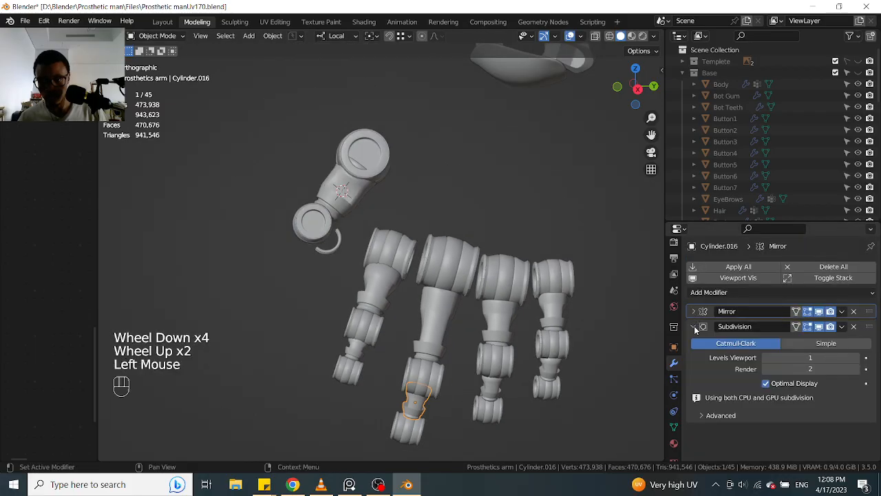
pyautogui.click(694, 326)
# Step: Remove the WeightedNormal modifier from the lower segments of the index and ring fingers
pyautogui.scroll(1, 352, 371)
pyautogui.click(361, 341)
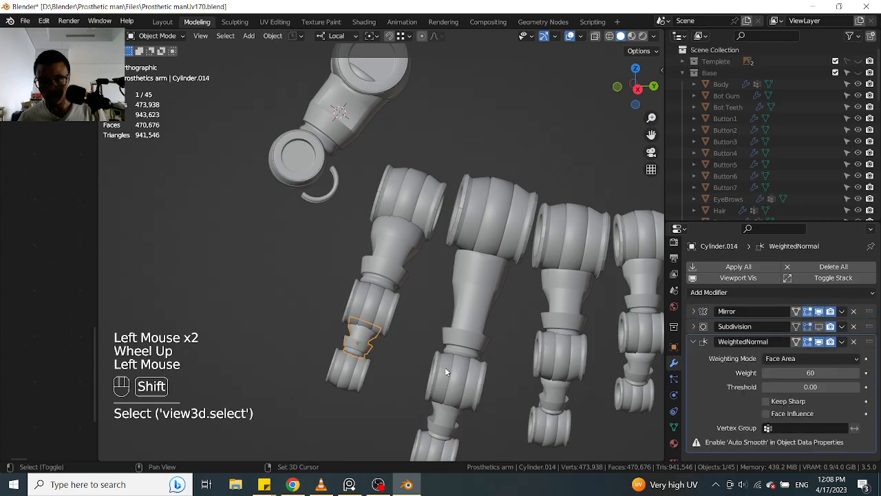
pyautogui.keyDown('shift'); pyautogui.moveTo(444, 367); pyautogui.dragTo(376, 277, button='middle'); pyautogui.keyUp('shift')
pyautogui.click(853, 341)
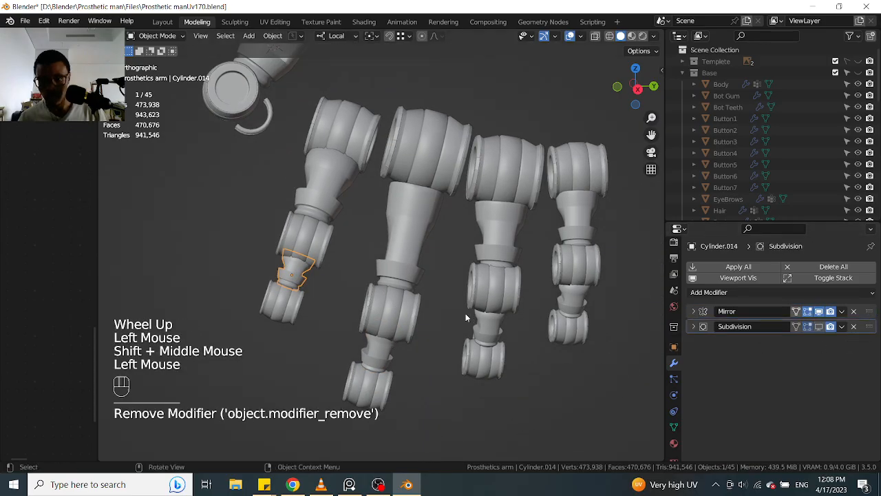
pyautogui.click(487, 329)
pyautogui.click(841, 342)
pyautogui.click(854, 341)
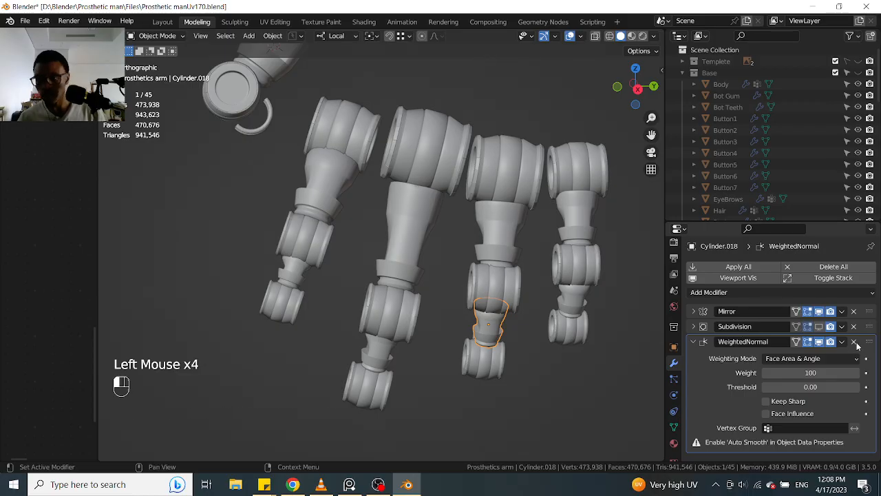
pyautogui.click(574, 296)
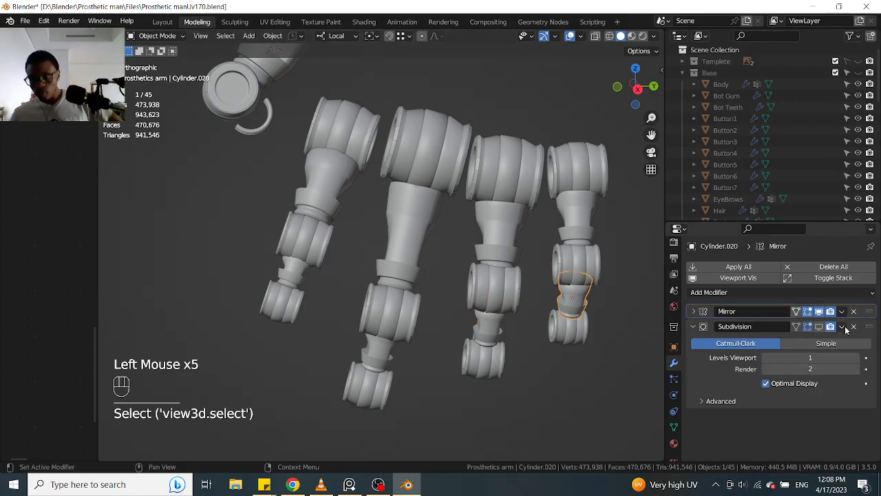
pyautogui.click(854, 326)
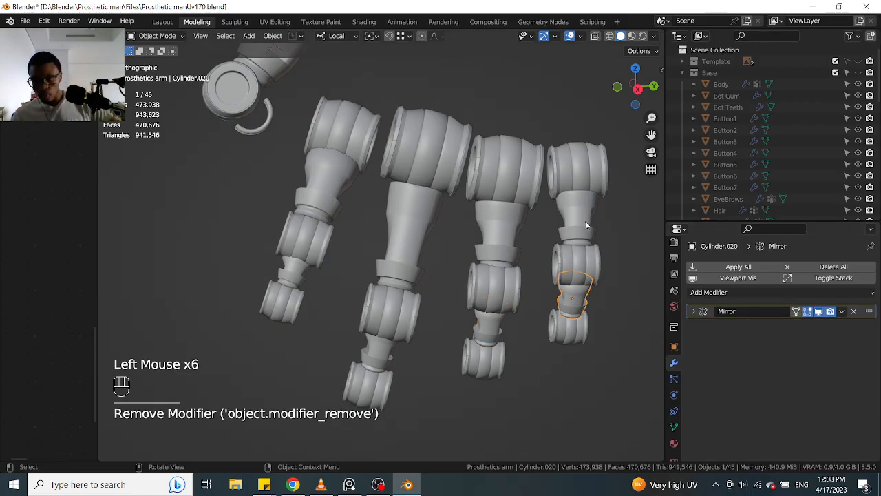
pyautogui.hotkey('ctrl', 'z')
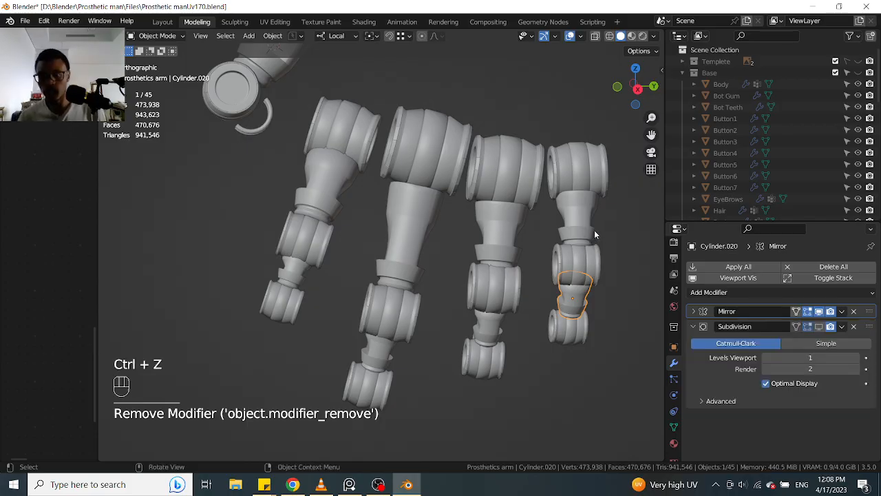
# Step: Check the modifiers on the upper segments of all four fingers, collapsing the little finger segment's Mirror settings
pyautogui.click(582, 228)
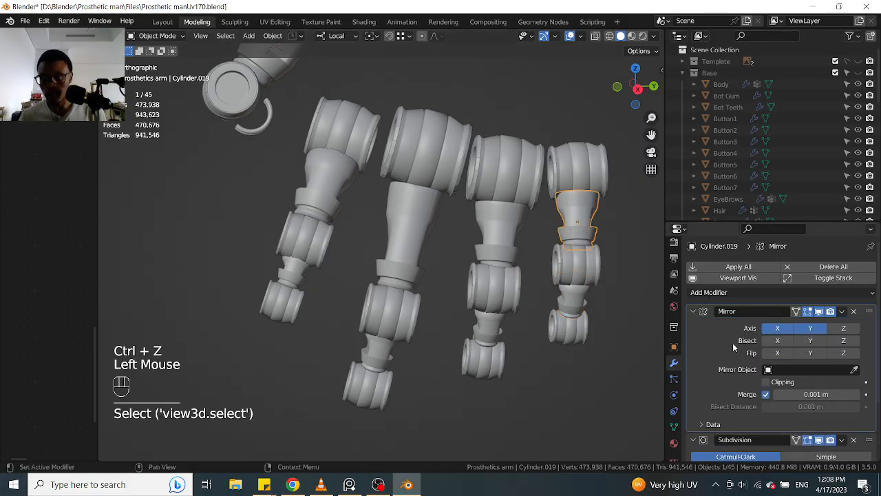
pyautogui.click(696, 313)
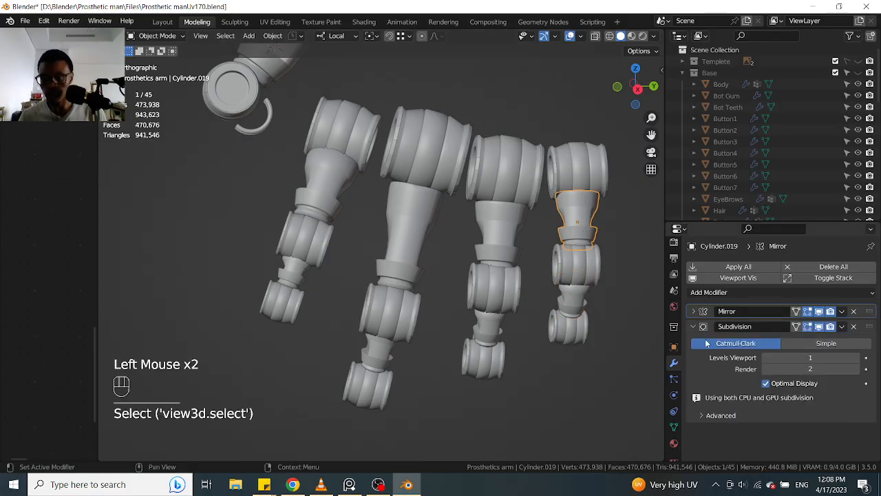
pyautogui.click(498, 238)
pyautogui.click(418, 224)
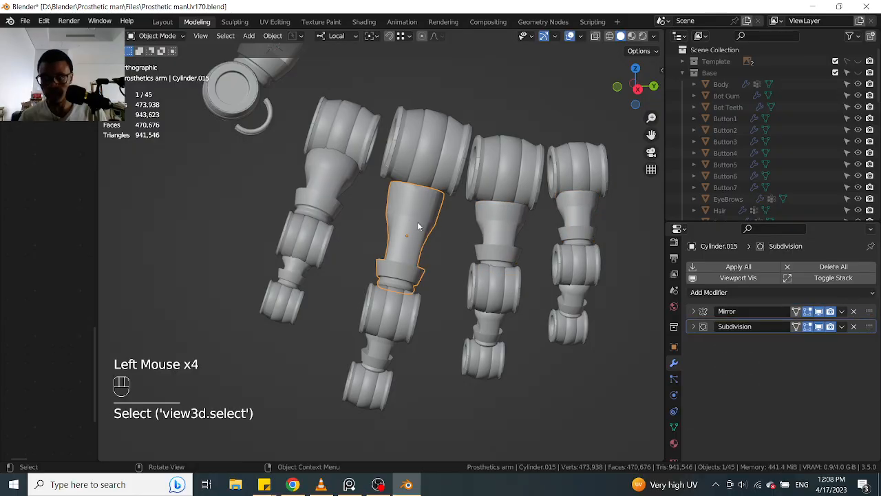
pyautogui.click(321, 196)
# Step: Check the modifiers on the thumb's connecting segment and its two grooved joints
pyautogui.keyDown('shift'); pyautogui.moveTo(319, 188); pyautogui.dragTo(385, 266, button='middle'); pyautogui.keyUp('shift')
pyautogui.click(326, 130)
pyautogui.scroll(-1, 327, 134)
pyautogui.moveTo(328, 134); pyautogui.dragTo(420, 208, button='middle')
pyautogui.scroll(3, 416, 208)
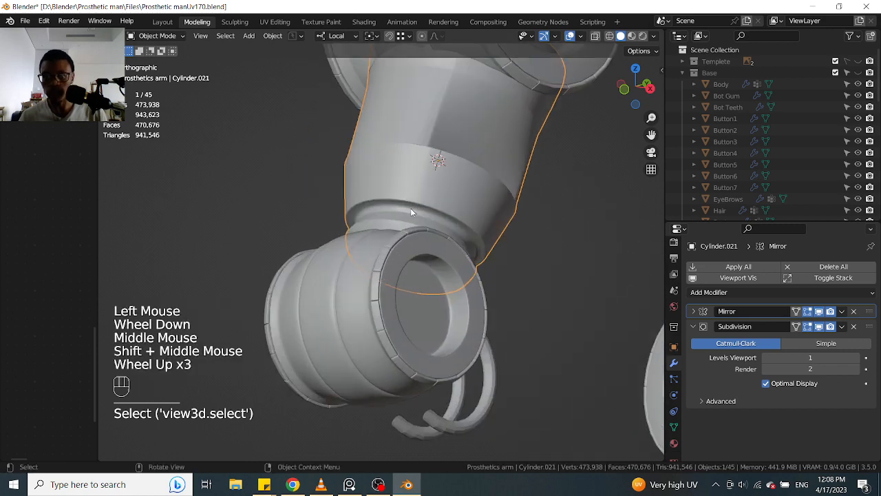
pyautogui.scroll(-2, 412, 210)
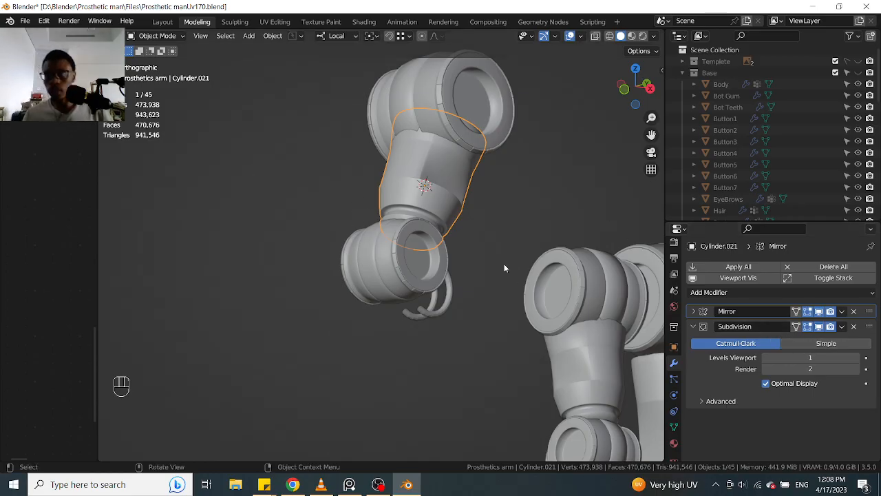
pyautogui.moveTo(411, 252); pyautogui.dragTo(422, 235, button='middle')
pyautogui.click(294, 221)
pyautogui.keyDown('shift'); pyautogui.moveTo(323, 133); pyautogui.dragTo(337, 232, button='middle'); pyautogui.keyUp('shift')
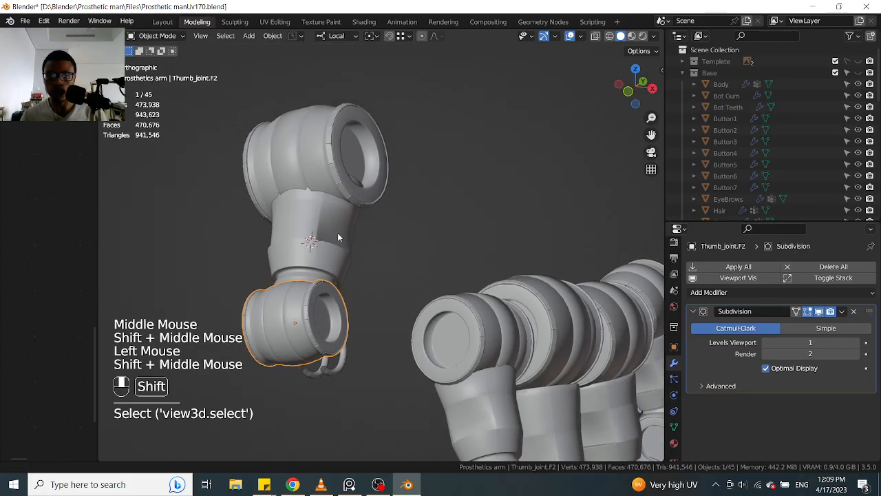
pyautogui.click(349, 180)
# Step: Check the modifiers on the index finger's first grooved joint and its upper segment
pyautogui.scroll(-2, 442, 235)
pyautogui.click(431, 274)
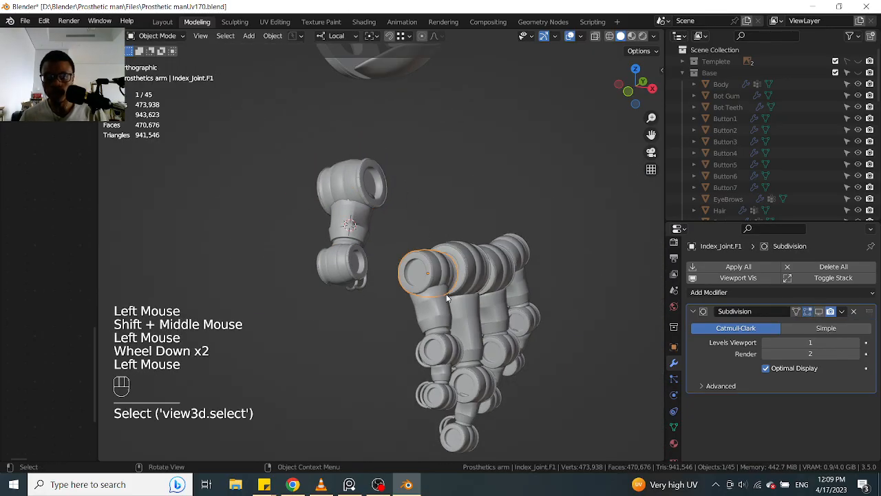
pyautogui.scroll(2, 395, 281)
pyautogui.moveTo(395, 281); pyautogui.dragTo(353, 269, button='middle')
pyautogui.click(420, 321)
pyautogui.scroll(-2, 420, 321)
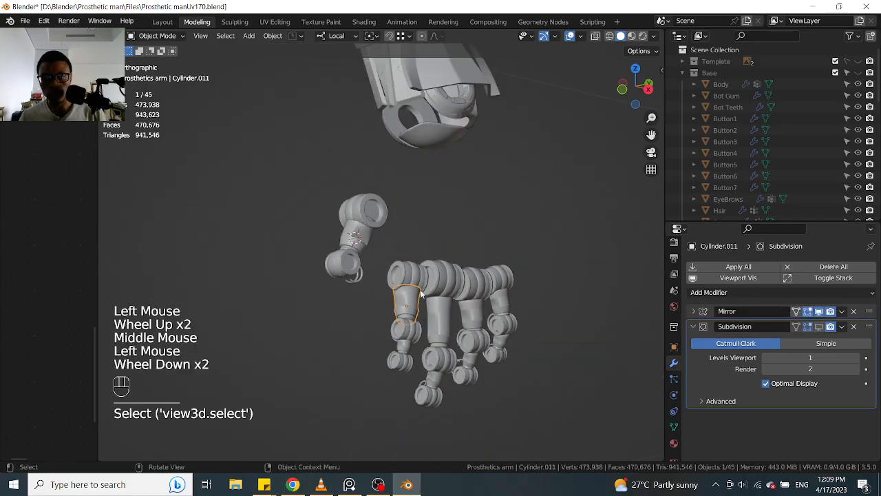
# Step: Check the modifiers on the arm wrist holders and the wrist holder pattern
pyautogui.keyDown('shift'); pyautogui.moveTo(418, 124); pyautogui.dragTo(419, 214, button='middle'); pyautogui.keyUp('shift')
pyautogui.click(438, 179)
pyautogui.click(455, 177)
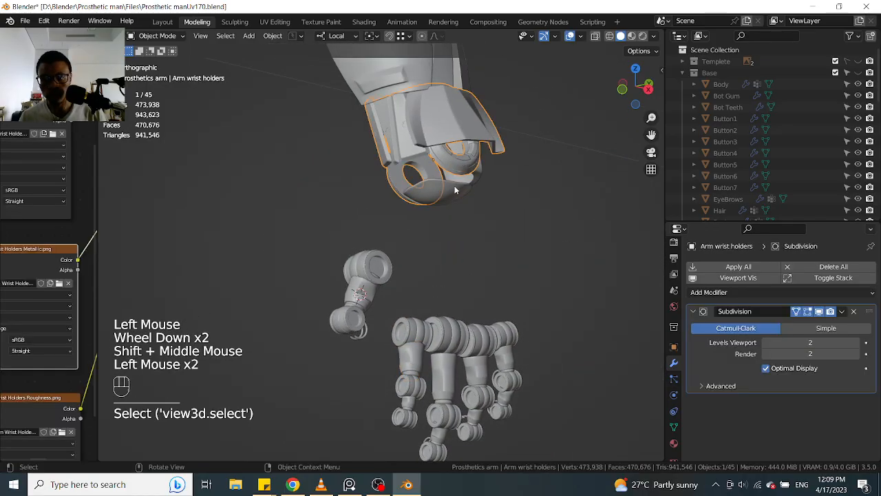
pyautogui.scroll(2, 465, 162)
pyautogui.click(468, 152)
pyautogui.scroll(-2, 476, 165)
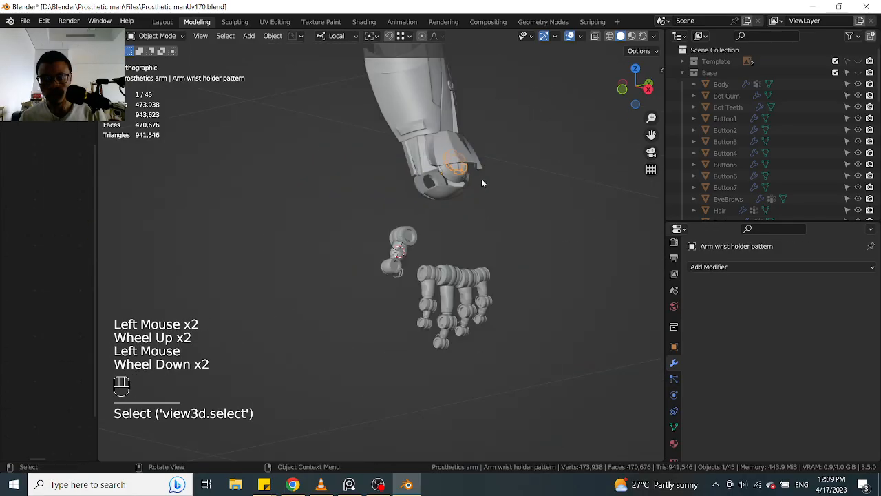
pyautogui.keyDown('shift'); pyautogui.moveTo(485, 182); pyautogui.dragTo(414, 243, button='middle'); pyautogui.keyUp('shift')
pyautogui.scroll(2, 493, 245)
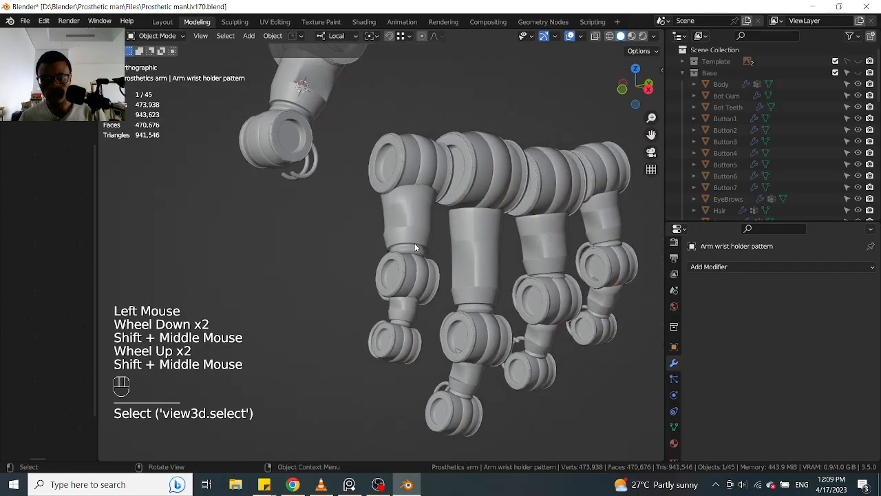
# Step: Select the thumb and finger connecting segments except the ring finger's lower one, ending with the index finger's lower segment, and apply the Mirror modifier
pyautogui.scroll(2, 414, 243)
pyautogui.click(421, 232)
pyautogui.scroll(-2, 577, 276)
pyautogui.moveTo(576, 277); pyautogui.dragTo(366, 154, button='middle')
pyautogui.keyDown('shift'); pyautogui.click(363, 150); pyautogui.keyUp('shift')
pyautogui.keyDown('shift'); pyautogui.click(487, 275); pyautogui.keyUp('shift')
pyautogui.keyDown('shift'); pyautogui.click(550, 269); pyautogui.keyUp('shift')
pyautogui.keyDown('shift'); pyautogui.click(604, 249); pyautogui.keyUp('shift')
pyautogui.keyDown('shift'); pyautogui.click(603, 310); pyautogui.keyUp('shift')
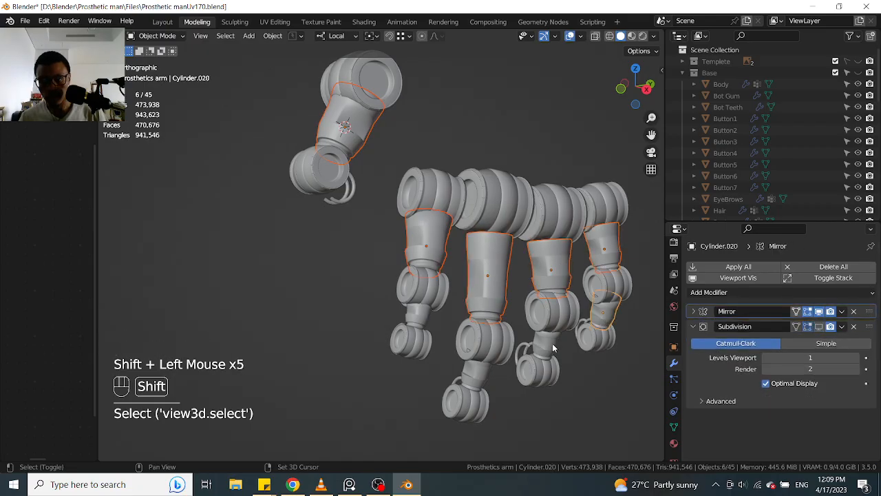
pyautogui.keyDown('shift'); pyautogui.click(488, 374); pyautogui.keyUp('shift')
pyautogui.keyDown('shift'); pyautogui.click(414, 312); pyautogui.keyUp('shift')
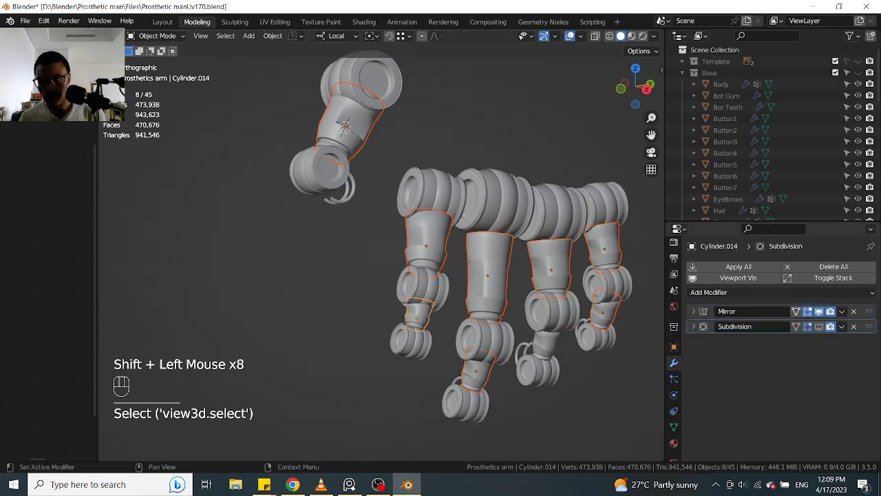
pyautogui.keyDown('alt'); pyautogui.click(844, 314); pyautogui.keyUp('alt')
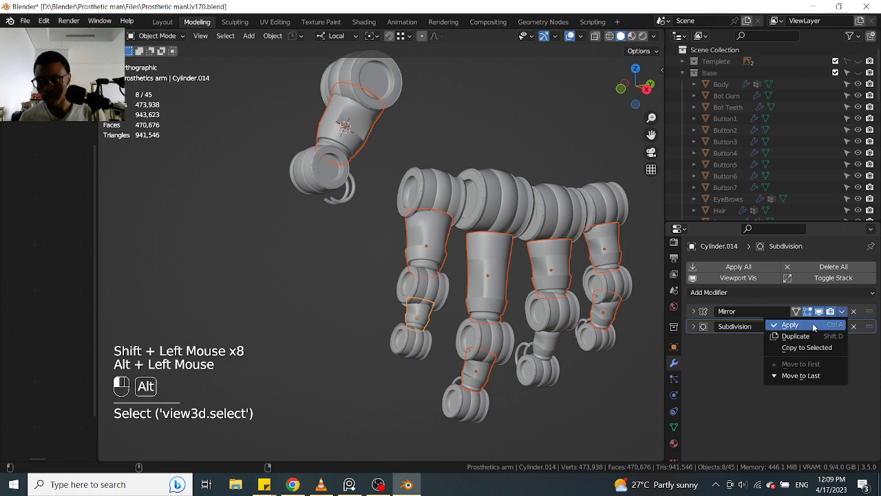
pyautogui.click(812, 323)
# Step: Apply the Mirror modifier on the middle finger's lower segment
pyautogui.click(493, 289)
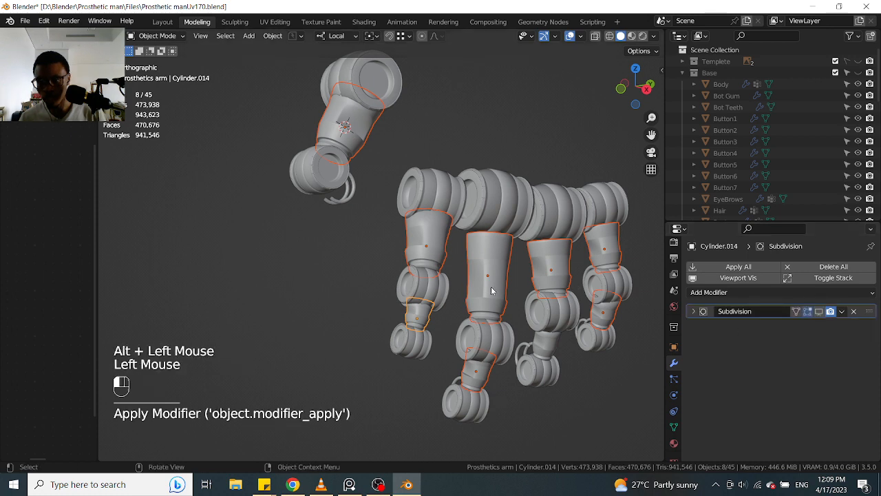
pyautogui.doubleClick(542, 268)
pyautogui.moveTo(595, 283); pyautogui.dragTo(390, 340, button='middle')
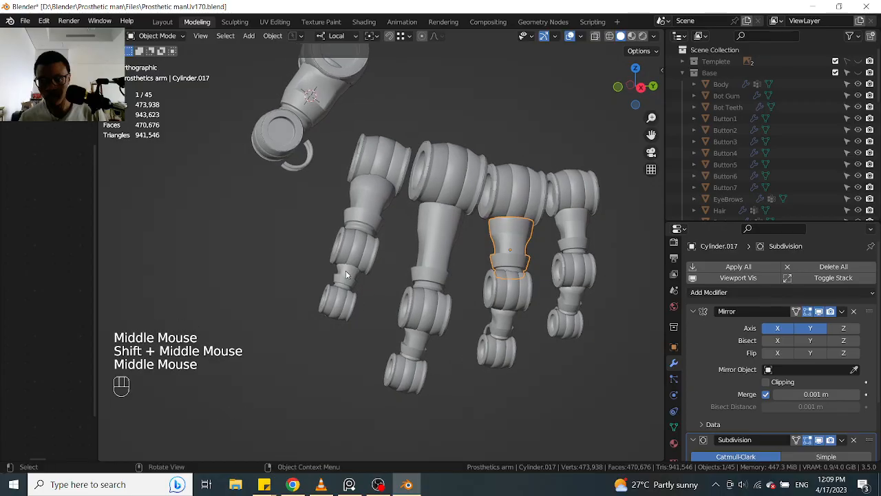
pyautogui.click(346, 274)
pyautogui.doubleClick(412, 347)
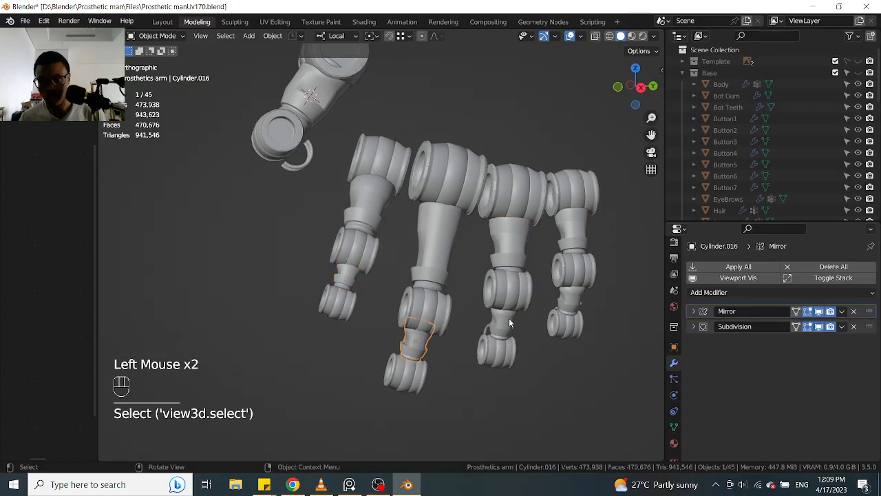
pyautogui.click(843, 311)
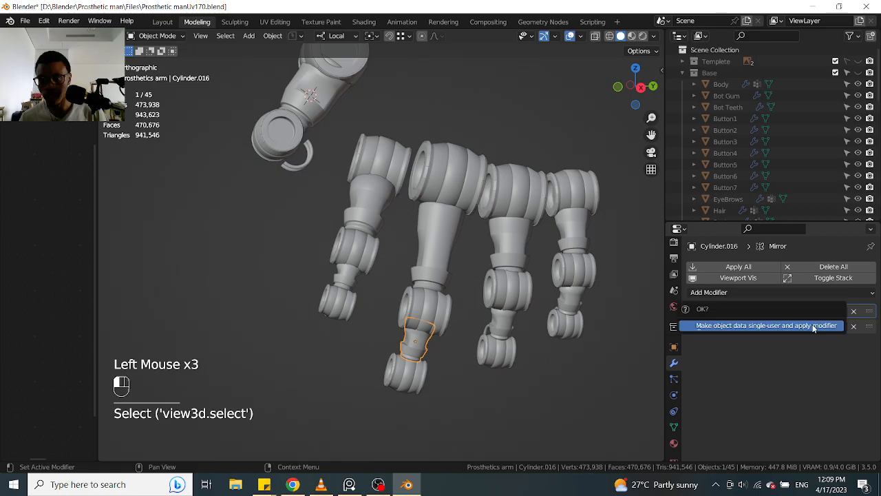
# Step: Apply the Mirror modifier on the lower segments of the ring and little fingers
pyautogui.click(507, 319)
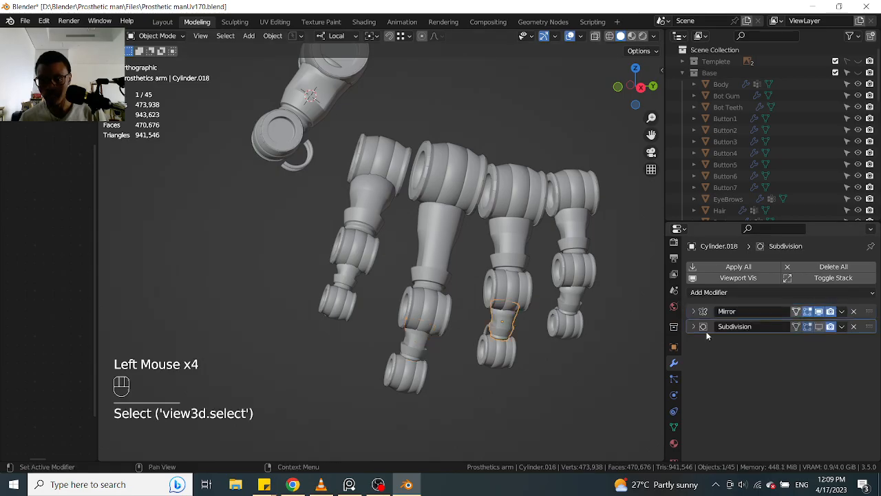
pyautogui.click(842, 311)
pyautogui.click(821, 325)
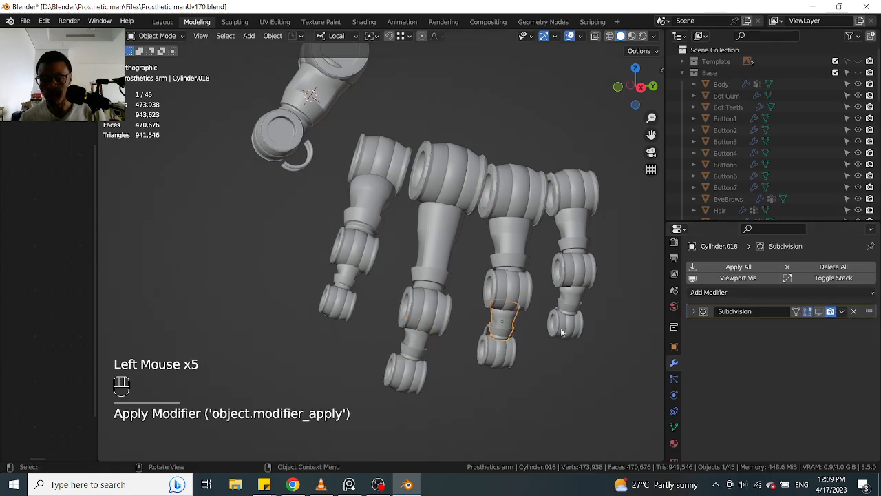
pyautogui.click(569, 299)
pyautogui.click(842, 311)
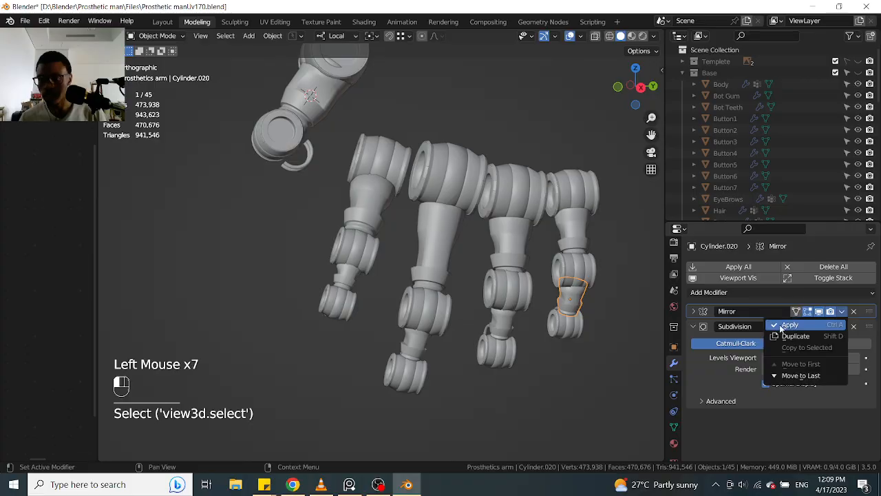
pyautogui.click(776, 329)
# Step: Apply the Mirror modifier on the little finger's upper segment and try to apply it on the ring finger's upper segment
pyautogui.click(566, 244)
pyautogui.click(843, 311)
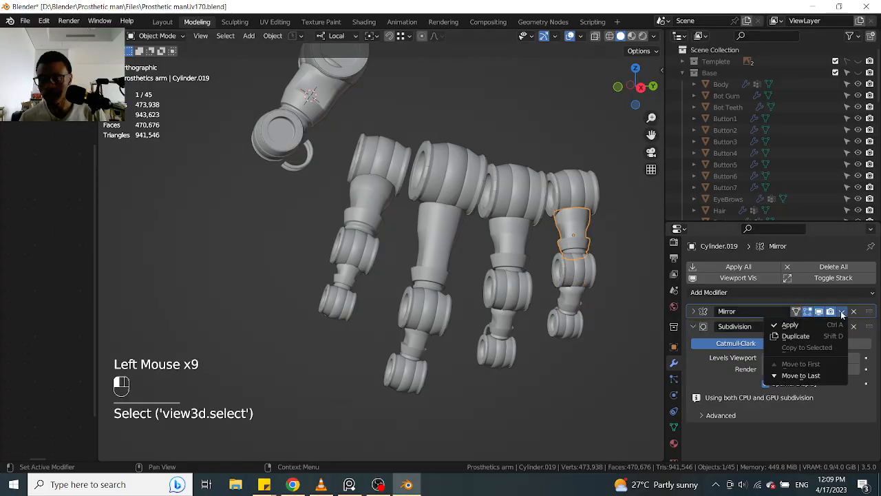
pyautogui.click(522, 245)
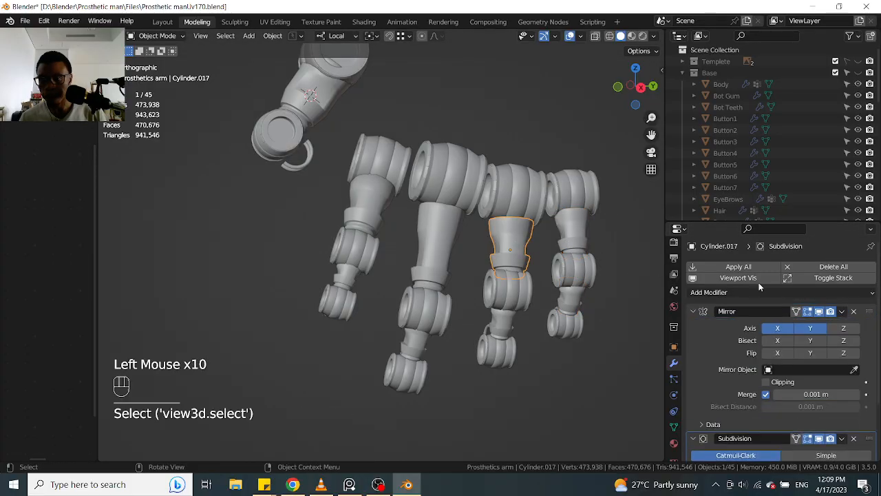
pyautogui.click(843, 311)
pyautogui.click(810, 325)
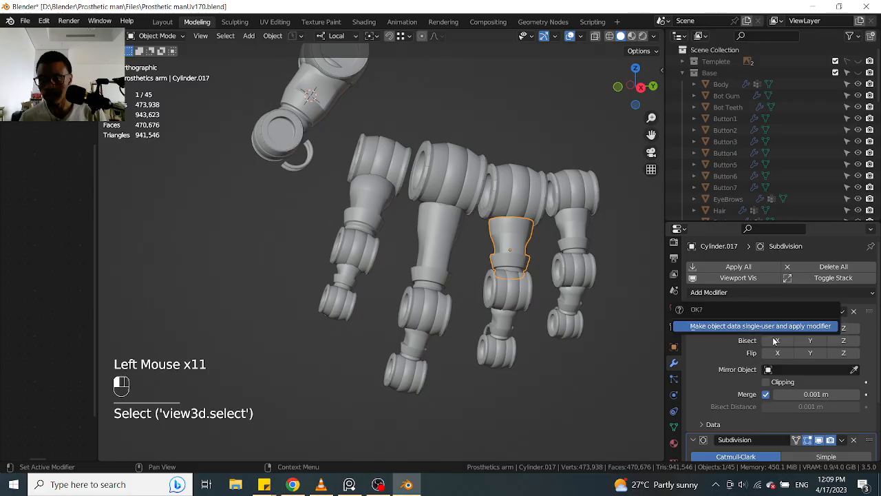
# Step: Make the mesh of the ring finger's upper segment single-user and apply its Mirror modifier
pyautogui.scroll(-2, 684, 413)
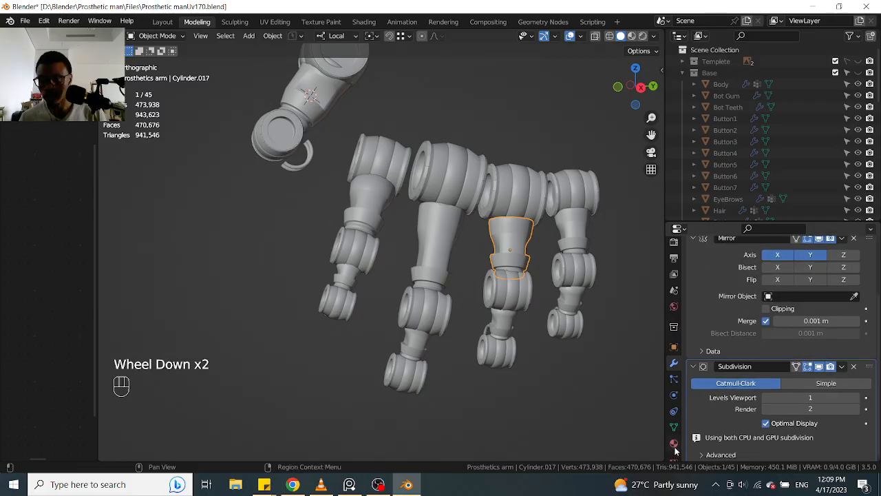
pyautogui.click(675, 443)
pyautogui.click(673, 429)
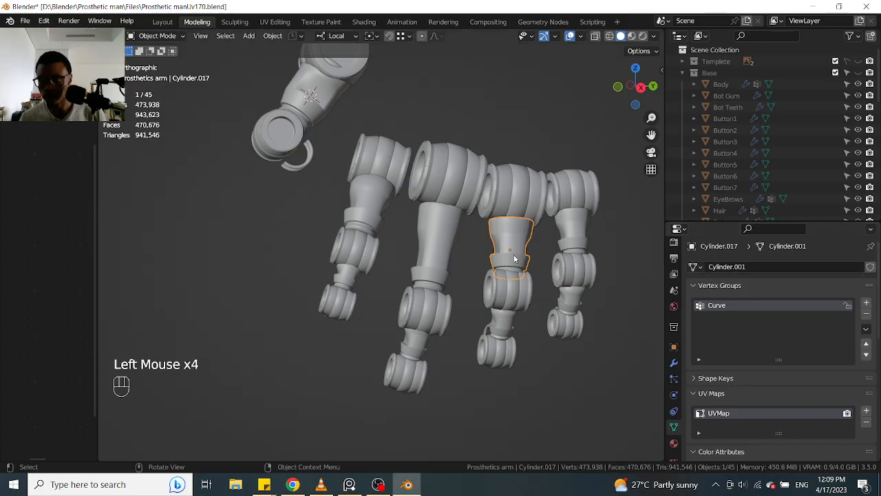
pyautogui.click(674, 362)
pyautogui.click(843, 311)
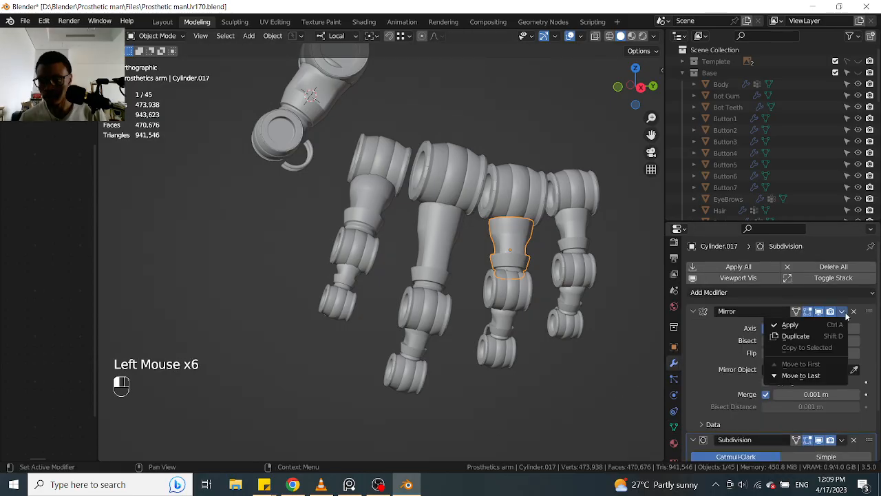
# Step: Check the mesh data of the middle and ring fingers' upper segments for shared users
pyautogui.click(435, 248)
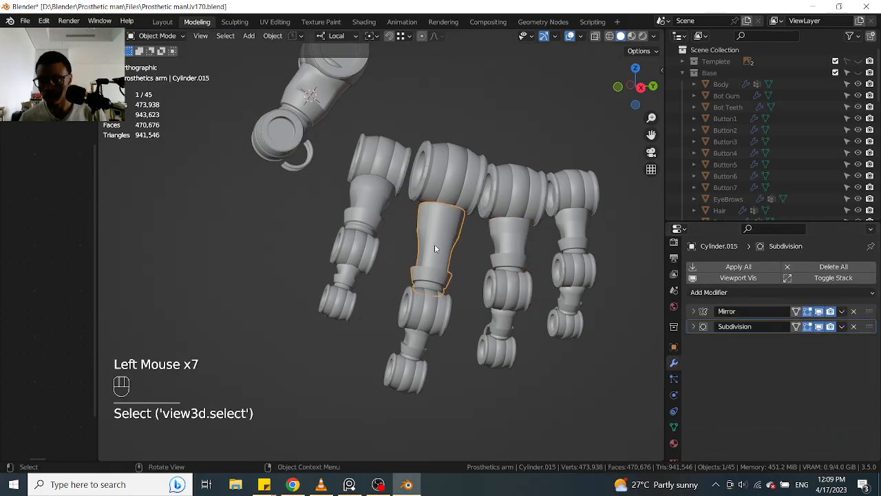
pyautogui.click(674, 426)
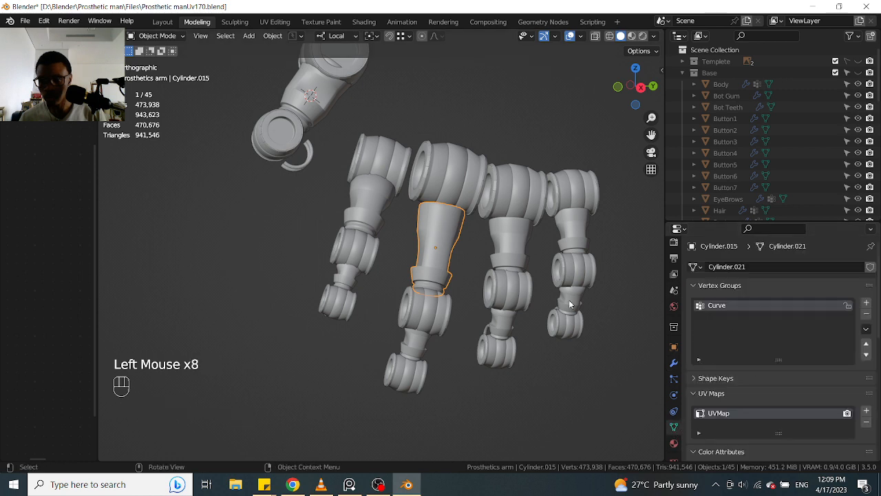
pyautogui.click(522, 251)
# Step: Make the mesh of the index finger's upper segment single-user and check the thumb segment's mesh data
pyautogui.click(367, 208)
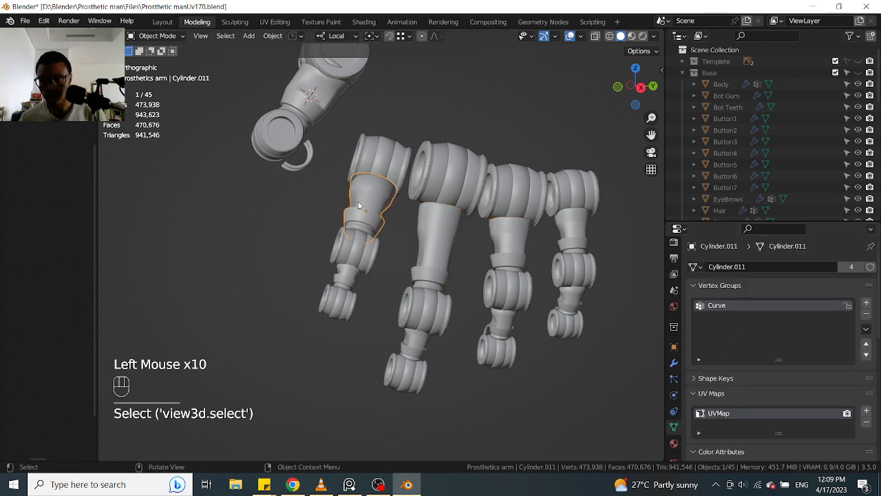
pyautogui.click(321, 101)
pyautogui.click(505, 329)
pyautogui.keyDown('shift'); pyautogui.moveTo(277, 157); pyautogui.dragTo(395, 267, button='middle'); pyautogui.keyUp('shift')
pyautogui.click(349, 213)
pyautogui.click(395, 266)
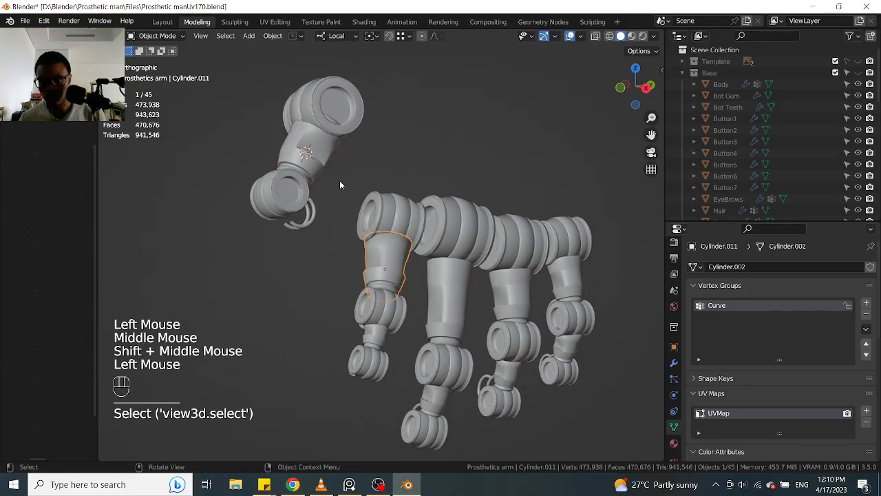
pyautogui.click(323, 168)
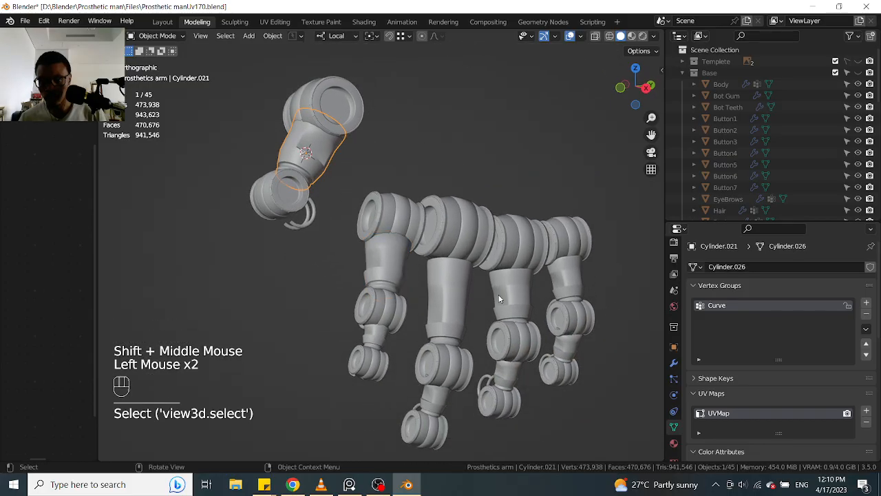
# Step: Apply the Mirror modifier on the thumb's connecting segment and on the upper segments of the index and middle fingers
pyautogui.click(674, 363)
pyautogui.click(841, 312)
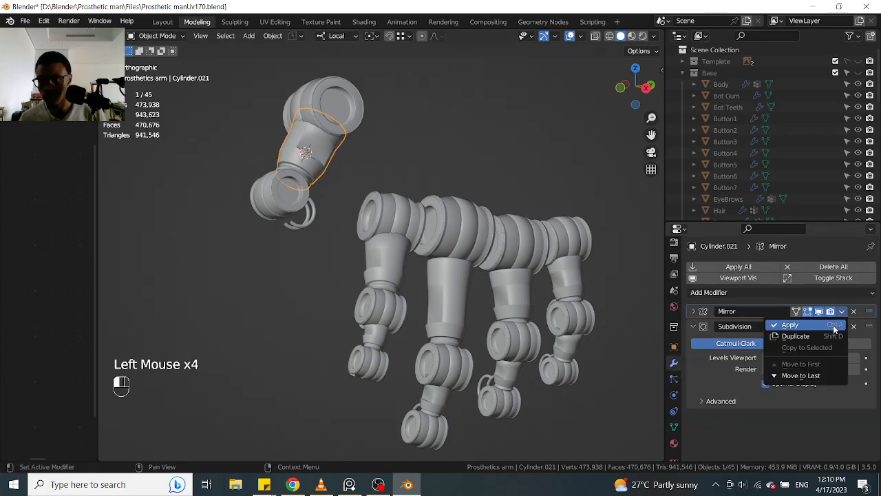
pyautogui.click(834, 327)
pyautogui.click(386, 267)
pyautogui.click(841, 311)
pyautogui.click(790, 321)
pyautogui.click(465, 311)
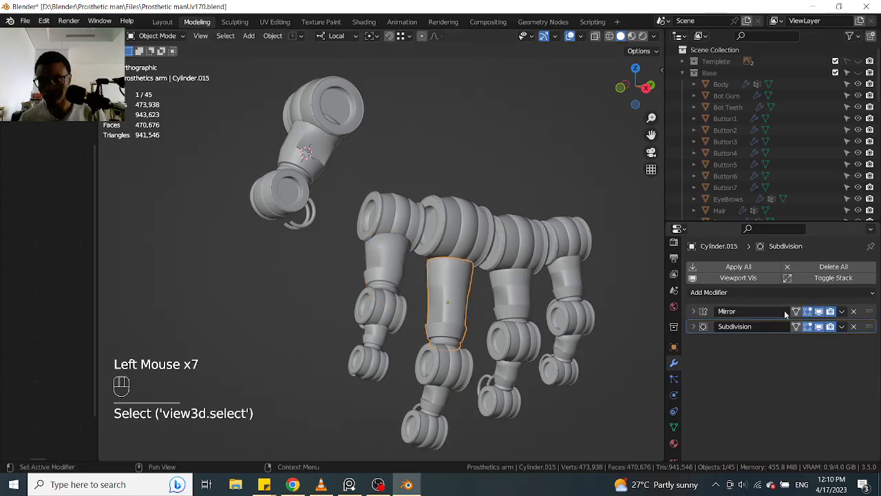
pyautogui.click(841, 311)
pyautogui.click(824, 328)
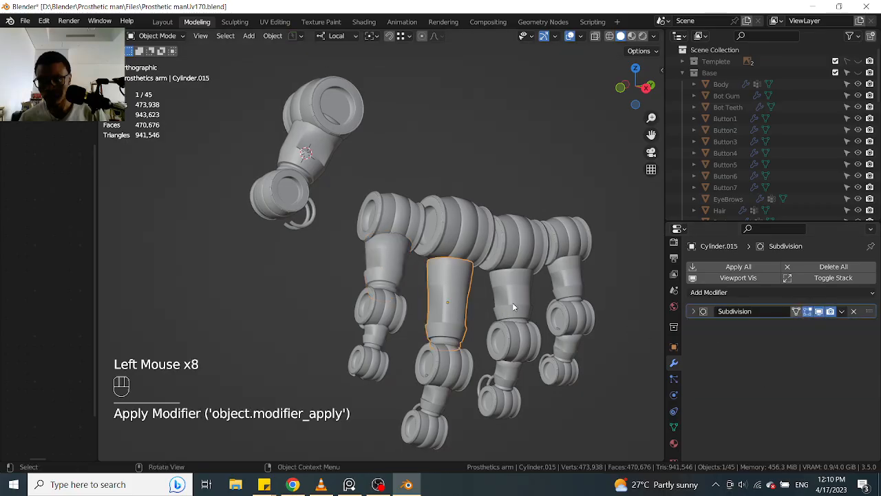
# Step: Apply the Mirror modifier on the ring finger's upper segment
pyautogui.click(512, 303)
pyautogui.click(841, 311)
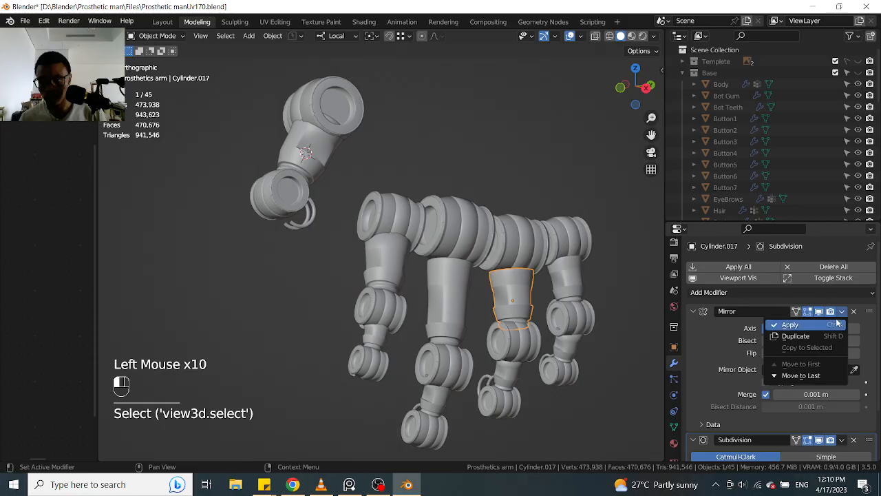
pyautogui.click(827, 327)
# Step: Make the mesh of the little finger's upper segment single-user and apply its Mirror modifier
pyautogui.click(559, 289)
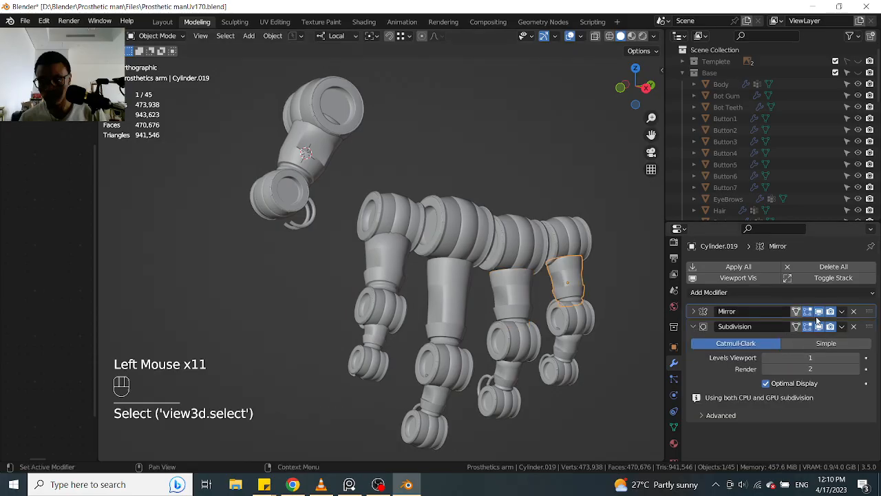
pyautogui.click(841, 311)
pyautogui.click(824, 324)
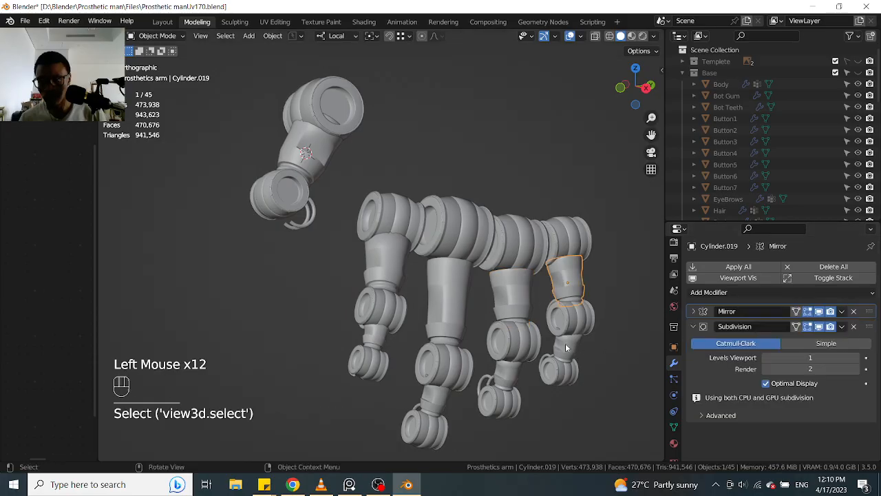
pyautogui.click(567, 344)
pyautogui.click(575, 323)
pyautogui.click(841, 311)
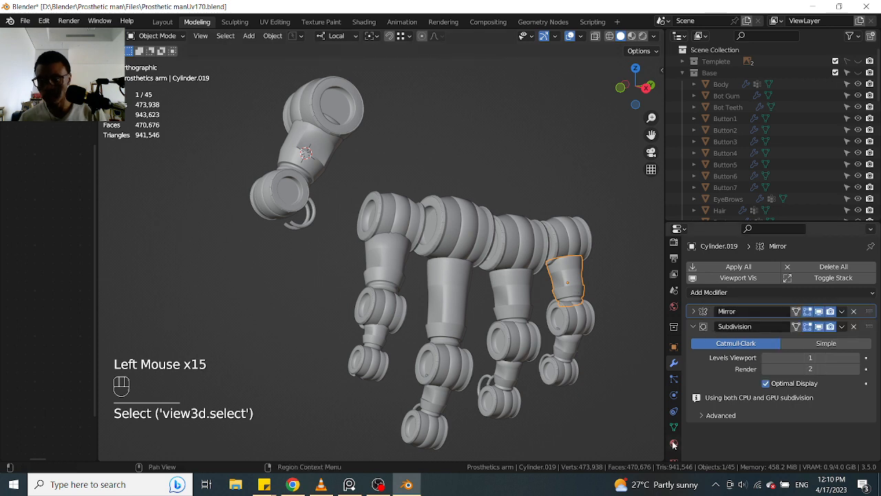
pyautogui.click(674, 426)
pyautogui.click(850, 269)
pyautogui.click(674, 363)
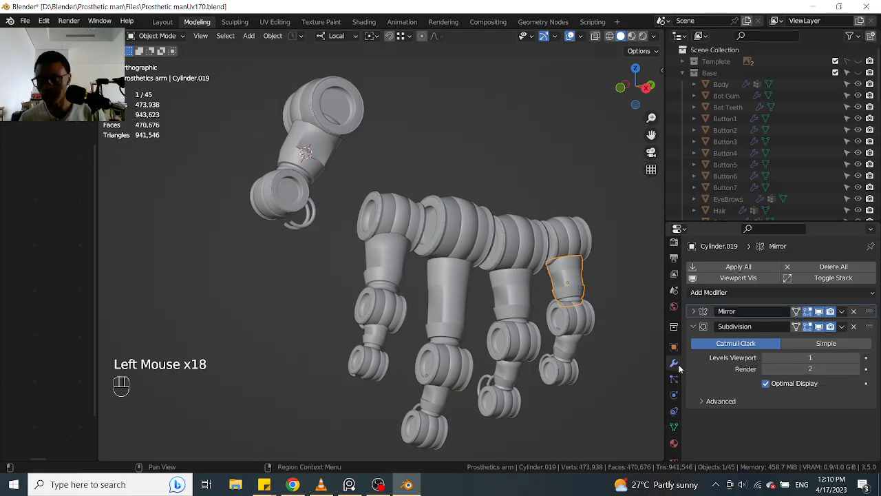
pyautogui.click(841, 311)
pyautogui.click(791, 322)
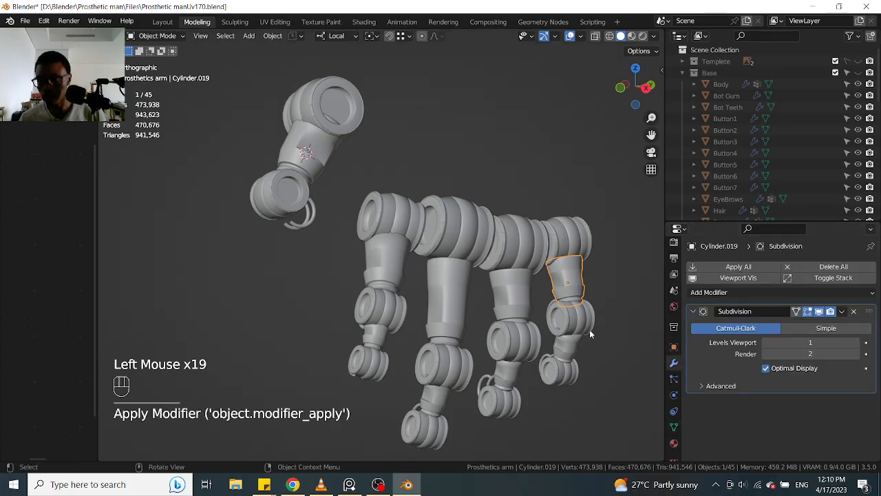
# Step: Check the modifiers on the connecting segments of the little, ring, middle and index fingers
pyautogui.click(560, 352)
pyautogui.click(510, 369)
pyautogui.click(515, 302)
pyautogui.click(455, 298)
pyautogui.click(431, 399)
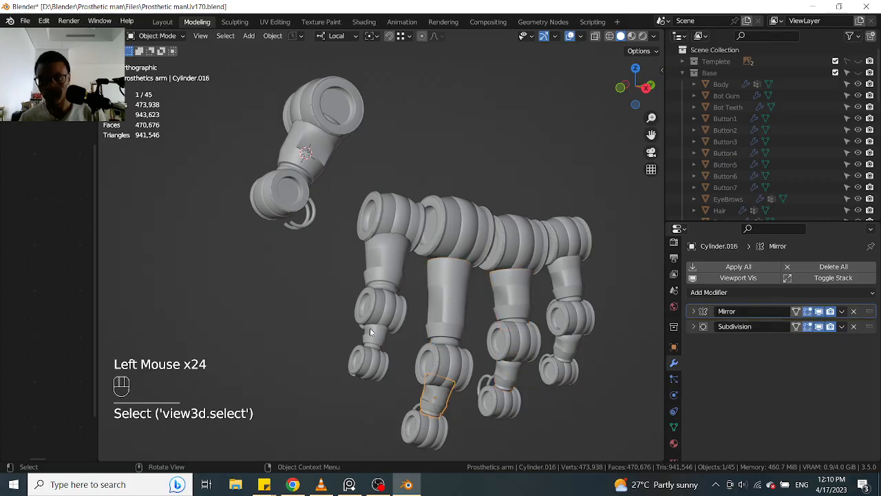
pyautogui.click(371, 327)
# Step: Make the mesh of the middle finger's lower connecting segment single-user and apply its Mirror modifier
pyautogui.click(437, 413)
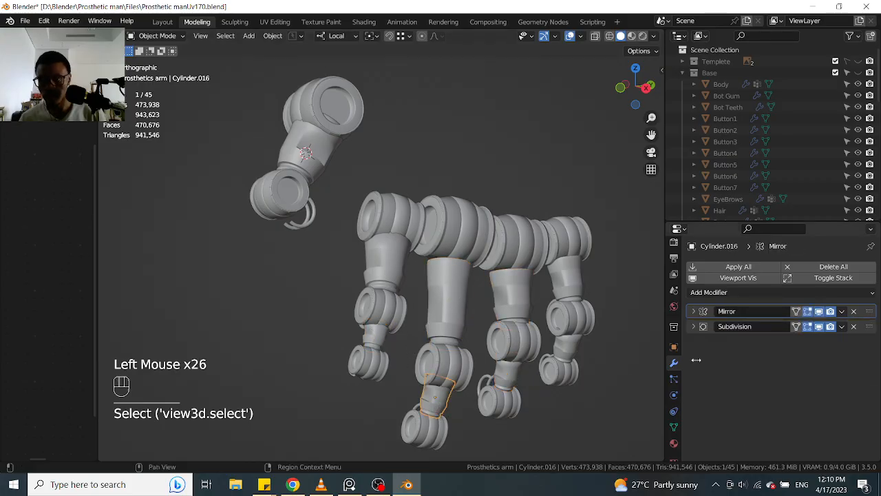
pyautogui.click(673, 428)
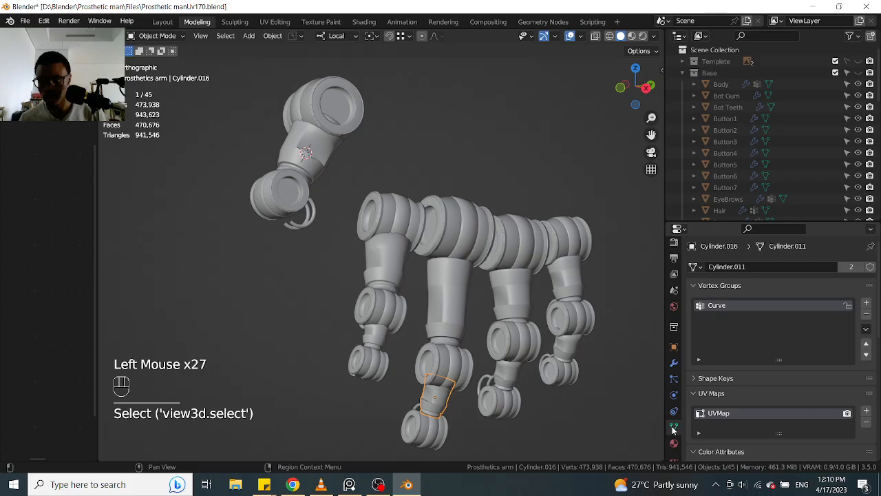
pyautogui.click(850, 267)
pyautogui.click(673, 363)
pyautogui.click(841, 311)
pyautogui.click(780, 324)
# Step: Inspect the segments of all four fingers once more for leftover Mirror modifiers
pyautogui.click(372, 343)
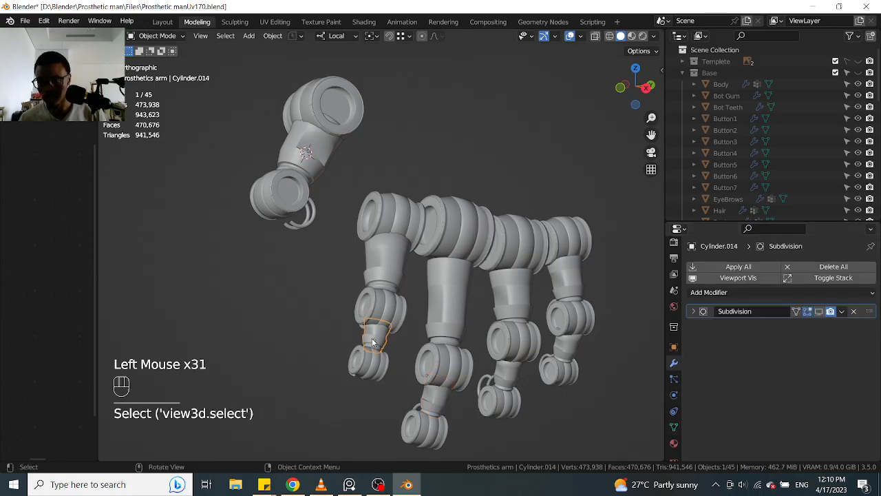
pyautogui.click(380, 323)
pyautogui.click(402, 279)
pyautogui.click(445, 342)
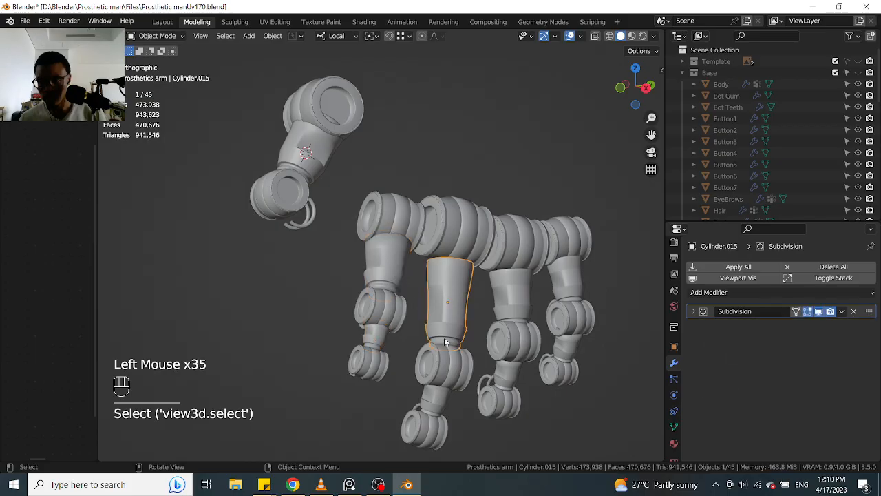
pyautogui.click(519, 377)
pyautogui.click(481, 412)
pyautogui.click(432, 431)
pyautogui.click(576, 373)
pyautogui.click(570, 295)
# Step: Select all finger and thumb parts together with the rounded wrist-end piece and the arm wrist holder pattern
pyautogui.scroll(-2, 570, 294)
pyautogui.keyDown('shift'); pyautogui.moveTo(598, 189); pyautogui.dragTo(406, 384); pyautogui.keyUp('shift')
pyautogui.keyDown('shift'); pyautogui.moveTo(498, 269); pyautogui.dragTo(454, 278, button='middle'); pyautogui.keyUp('shift')
pyautogui.scroll(2, 454, 279)
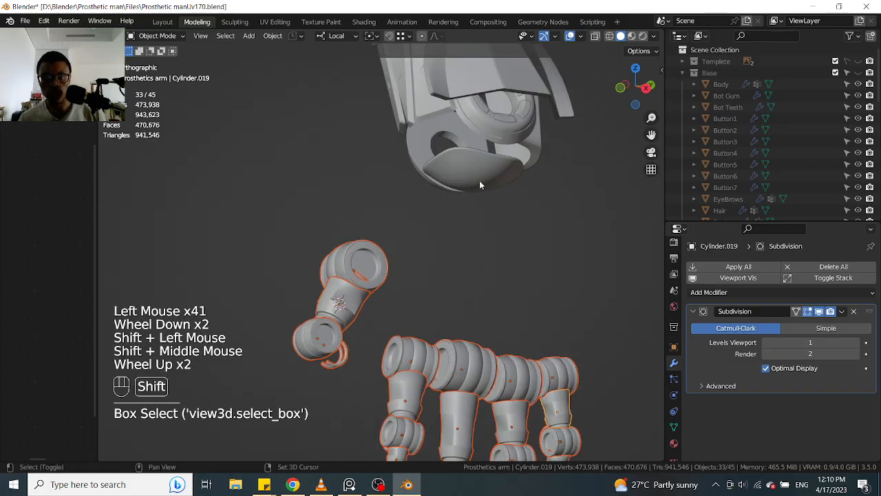
pyautogui.keyDown('shift'); pyautogui.click(514, 119); pyautogui.keyUp('shift')
pyautogui.keyDown('shift'); pyautogui.click(512, 119); pyautogui.keyUp('shift')
# Step: Switch the viewport to Material Preview shading and view the arm's materials from several sides
pyautogui.press('z')
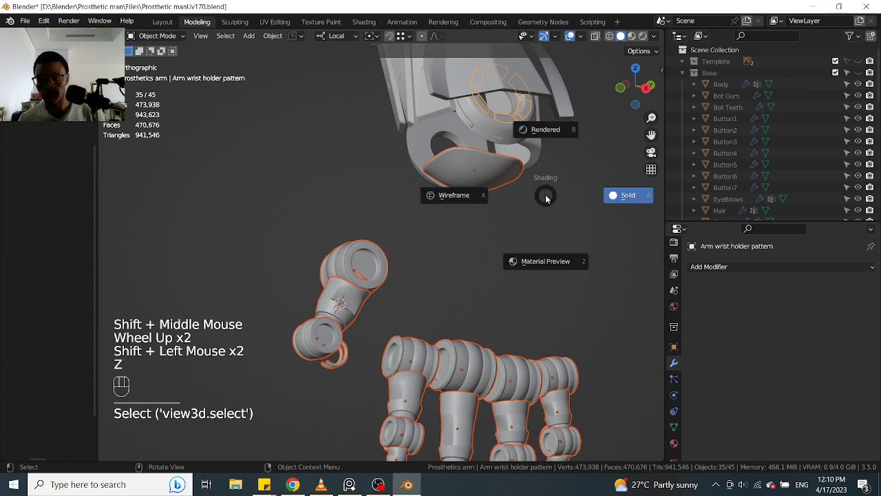
pyautogui.click(556, 266)
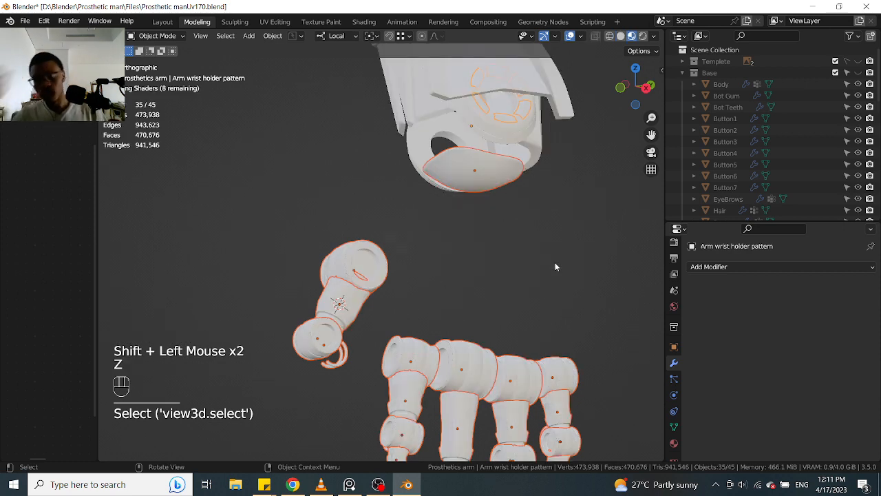
pyautogui.scroll(-2, 543, 246)
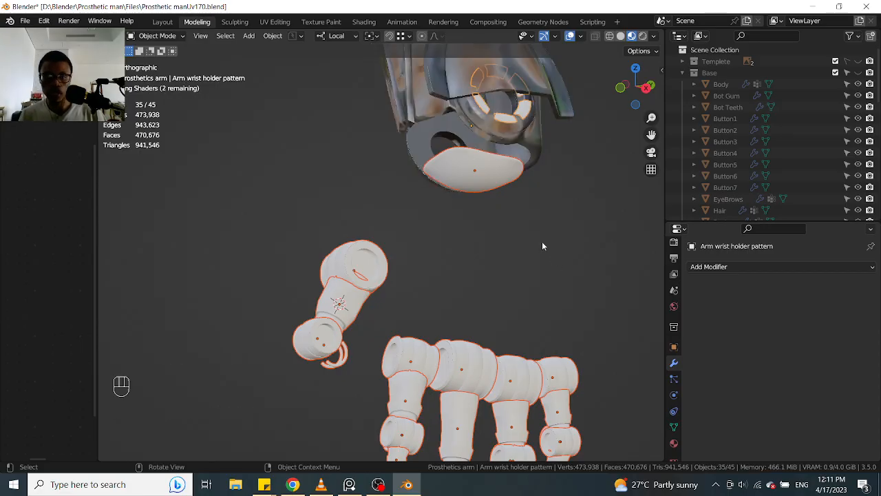
pyautogui.moveTo(488, 246); pyautogui.dragTo(492, 323, button='middle')
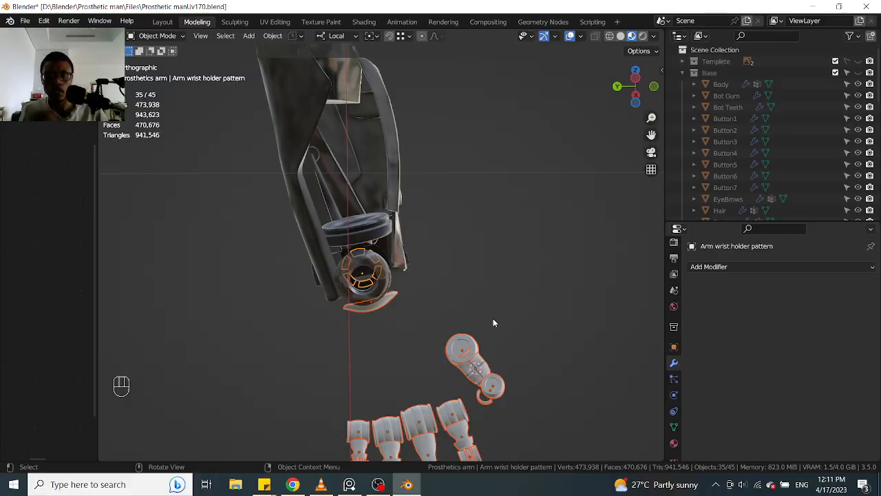
pyautogui.moveTo(497, 322); pyautogui.dragTo(423, 230, button='middle')
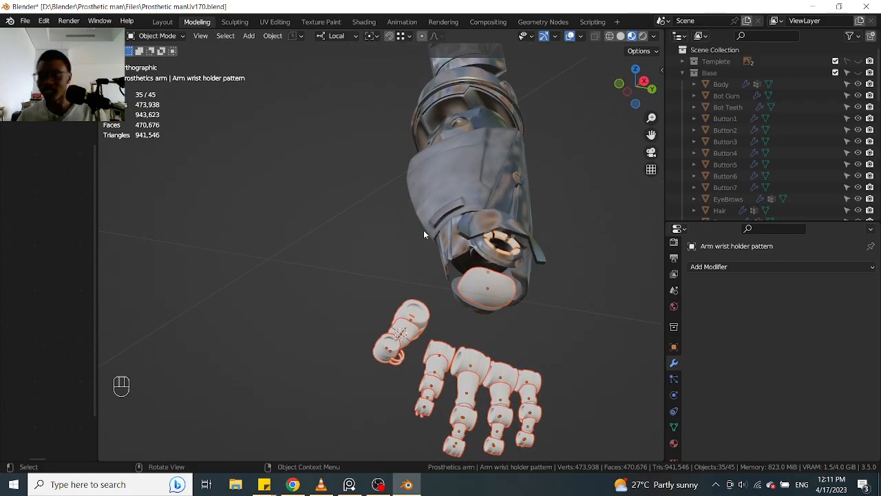
# Step: Make the rounded wrist-end piece the active object and join all selected hand parts into it
pyautogui.scroll(2, 420, 306)
pyautogui.scroll(-1, 441, 335)
pyautogui.keyDown('shift'); pyautogui.moveTo(441, 334); pyautogui.dragTo(486, 297, button='middle'); pyautogui.keyUp('shift')
pyautogui.scroll(-1, 497, 307)
pyautogui.scroll(-1, 466, 309)
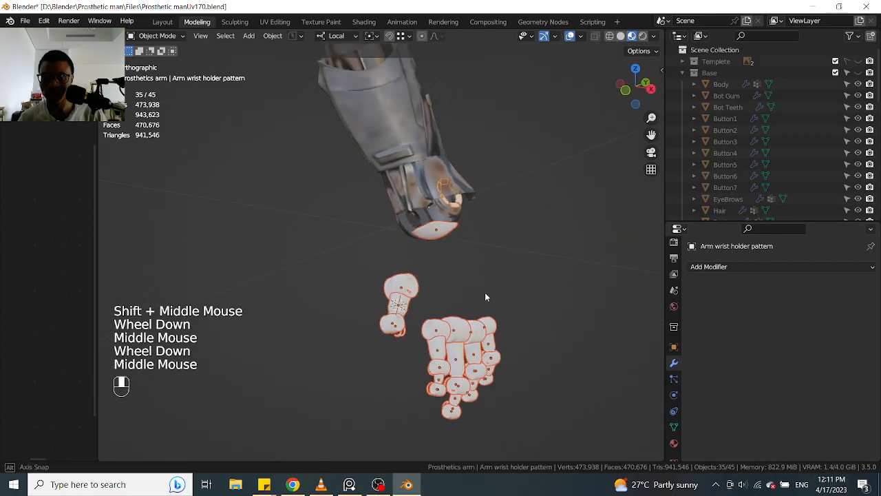
pyautogui.scroll(2, 492, 346)
pyautogui.keyDown('shift'); pyautogui.moveTo(492, 346); pyautogui.dragTo(484, 289, button='middle'); pyautogui.keyUp('shift')
pyautogui.keyDown('shift'); pyautogui.click(471, 230); pyautogui.keyUp('shift')
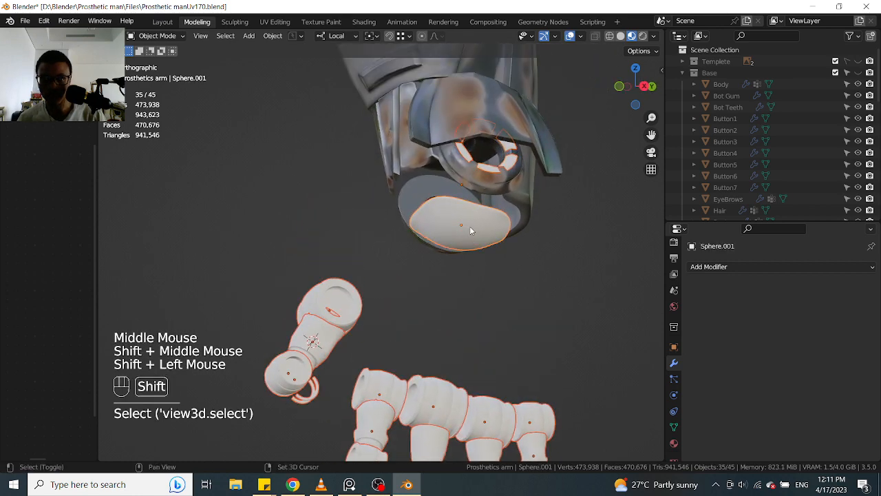
pyautogui.hotkey('ctrl', 'j')
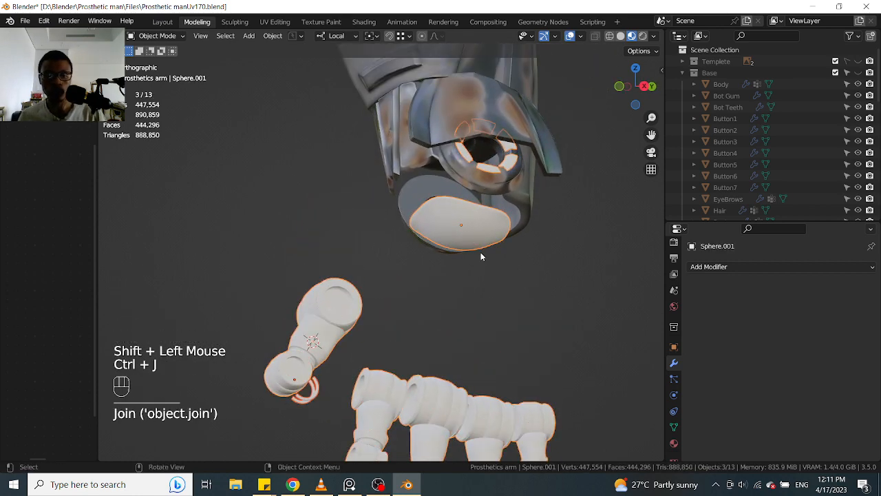
# Step: Test the joined hand mesh by starting a move and cancelling it
pyautogui.scroll(-1, 481, 252)
pyautogui.moveTo(481, 252); pyautogui.dragTo(521, 294, button='middle')
pyautogui.scroll(2, 501, 337)
pyautogui.scroll(1, 442, 278)
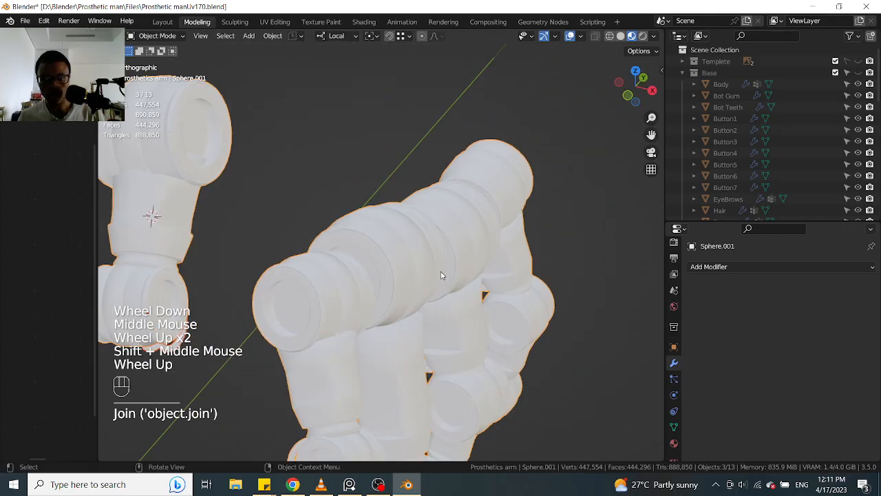
pyautogui.click(440, 275)
pyautogui.scroll(-4, 441, 275)
pyautogui.press('g')
pyautogui.rightClick(531, 241)
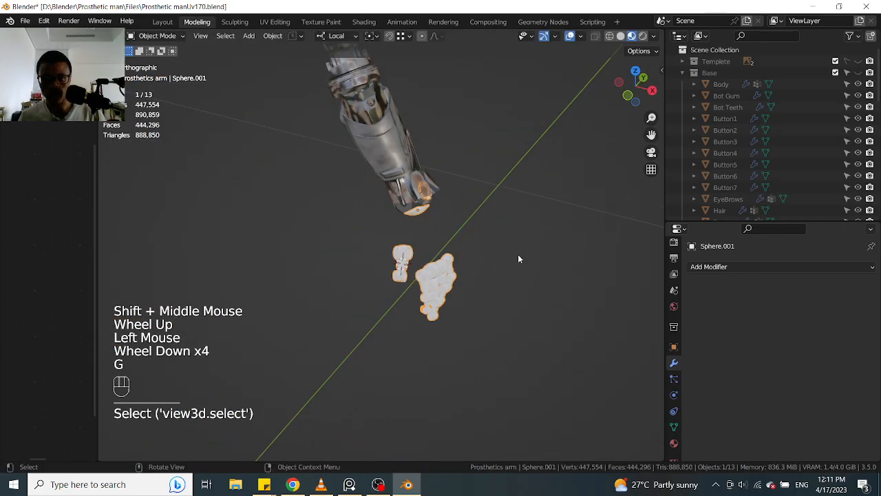
# Step: Undo the last selection change and try to join the selected hand parts again
pyautogui.scroll(2, 433, 299)
pyautogui.moveTo(432, 298); pyautogui.dragTo(321, 225, button='middle')
pyautogui.hotkey('ctrl', 'z')
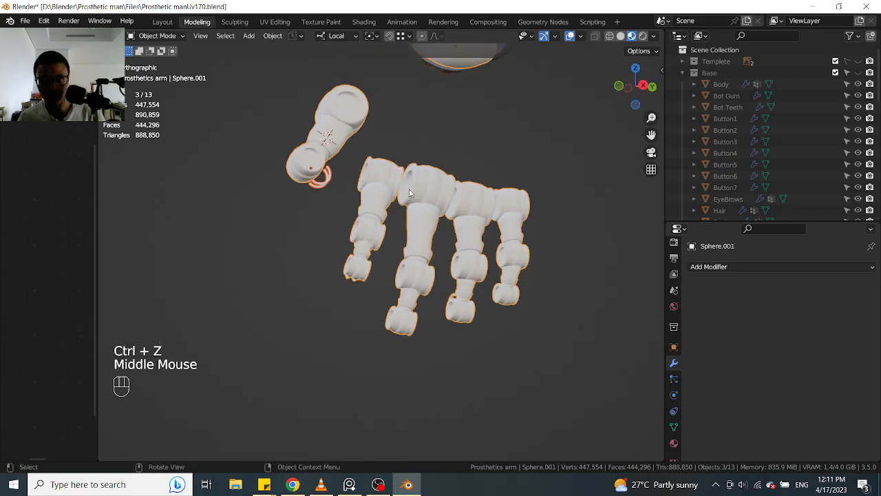
pyautogui.hotkey('ctrl', 'j')
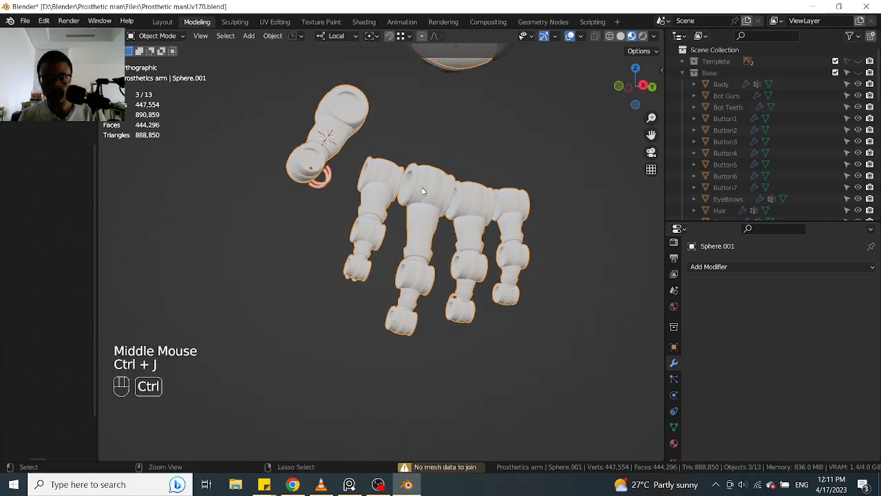
# Step: Try to apply the Mirror modifier on the thumb chain curve
pyautogui.scroll(-2, 422, 188)
pyautogui.moveTo(422, 188); pyautogui.dragTo(492, 278, button='middle')
pyautogui.scroll(2, 446, 199)
pyautogui.click(375, 215)
pyautogui.click(674, 411)
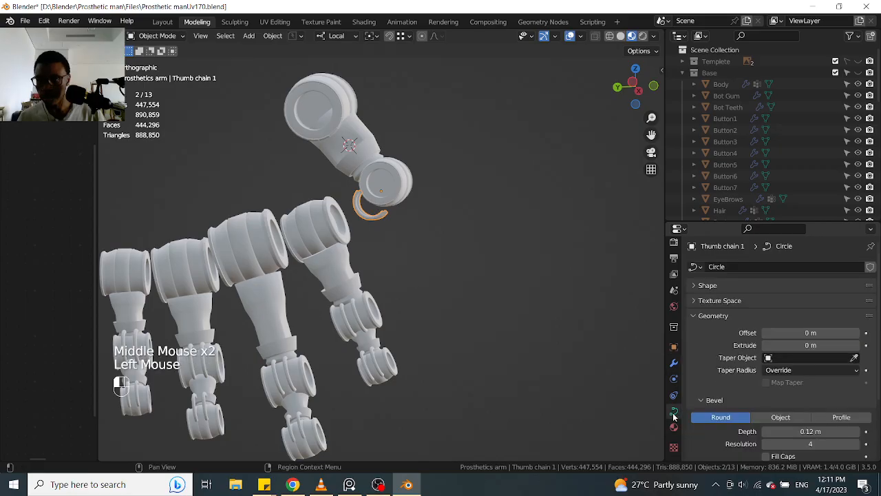
pyautogui.click(675, 363)
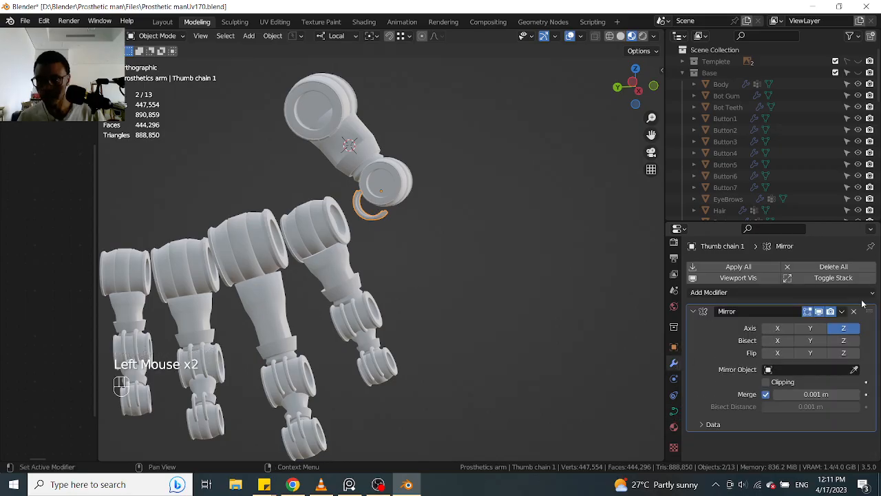
pyautogui.click(841, 312)
pyautogui.click(834, 325)
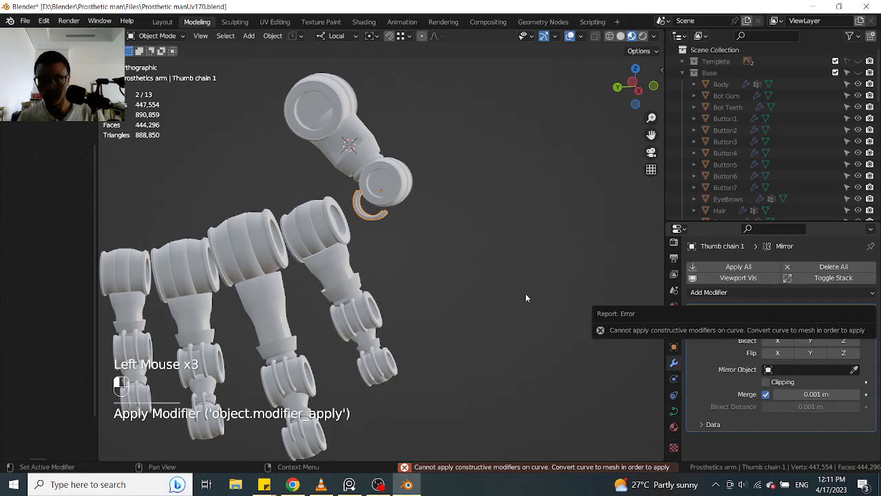
# Step: Convert the thumb chain curve to a mesh
pyautogui.rightClick(358, 206)
pyautogui.moveTo(360, 291)
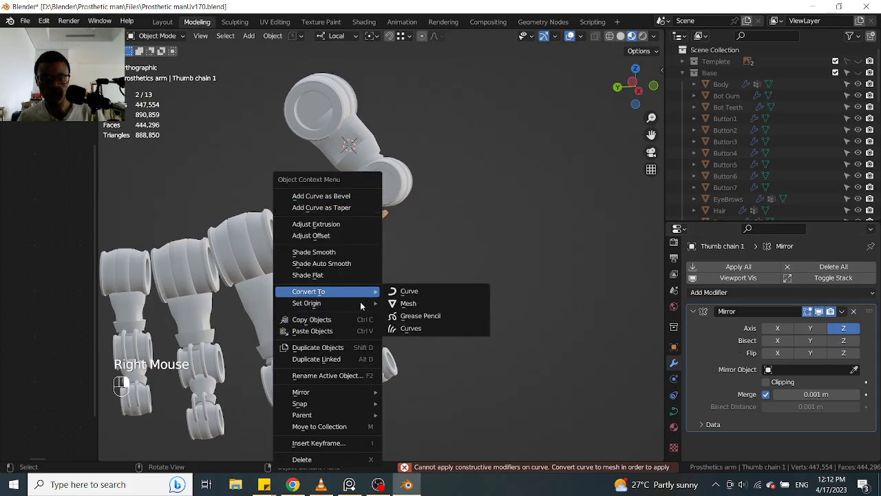
pyautogui.click(409, 303)
pyautogui.scroll(2, 587, 272)
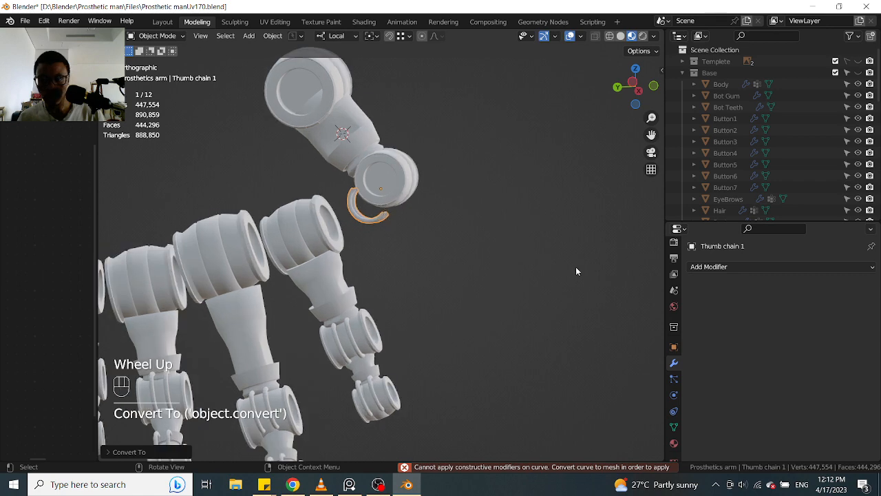
pyautogui.moveTo(398, 280); pyautogui.dragTo(390, 227, button='middle')
pyautogui.scroll(-3, 390, 227)
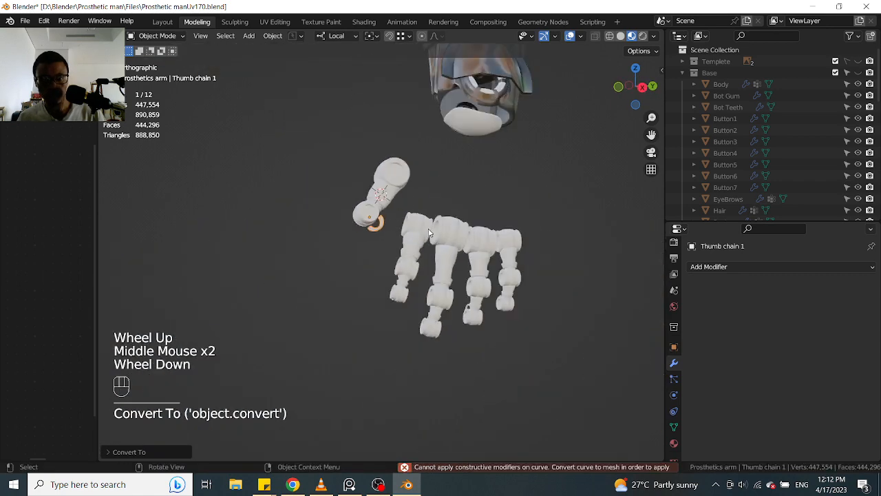
# Step: Join the thumb chain mesh into the combined hand mesh
pyautogui.click(432, 227)
pyautogui.scroll(2, 432, 227)
pyautogui.keyDown('shift'); pyautogui.click(365, 189); pyautogui.keyUp('shift')
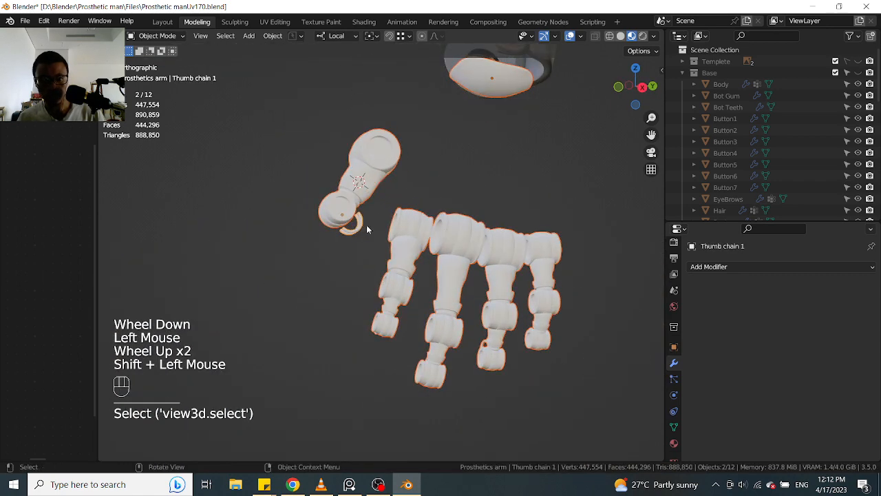
pyautogui.keyDown('shift'); pyautogui.click(411, 218); pyautogui.keyUp('shift')
pyautogui.hotkey('ctrl', 'j')
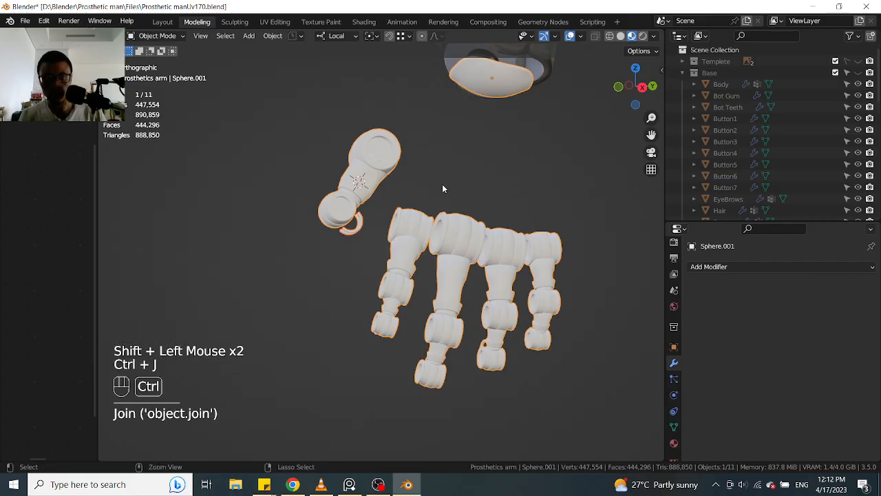
# Step: Test the combined hand and thumb chain mesh with a move that is cancelled
pyautogui.scroll(1, 459, 188)
pyautogui.scroll(-2, 459, 183)
pyautogui.keyDown('shift'); pyautogui.moveTo(458, 183); pyautogui.dragTo(442, 260, button='middle'); pyautogui.keyUp('shift')
pyautogui.press('g')
pyautogui.rightClick(556, 262)
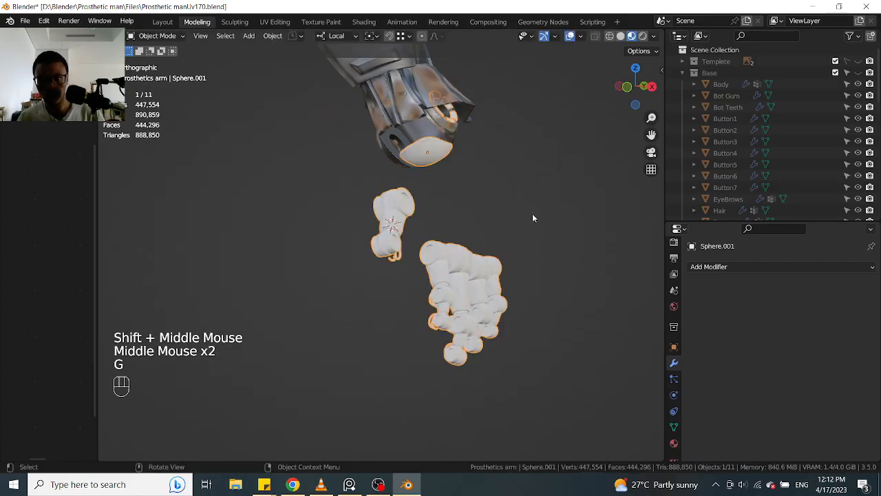
# Step: Save the file and collapse the Base collection in the scene hierarchy
pyautogui.scroll(-2, 481, 213)
pyautogui.scroll(1, 482, 165)
pyautogui.keyDown('shift'); pyautogui.moveTo(451, 130); pyautogui.dragTo(538, 169, button='middle'); pyautogui.keyUp('shift')
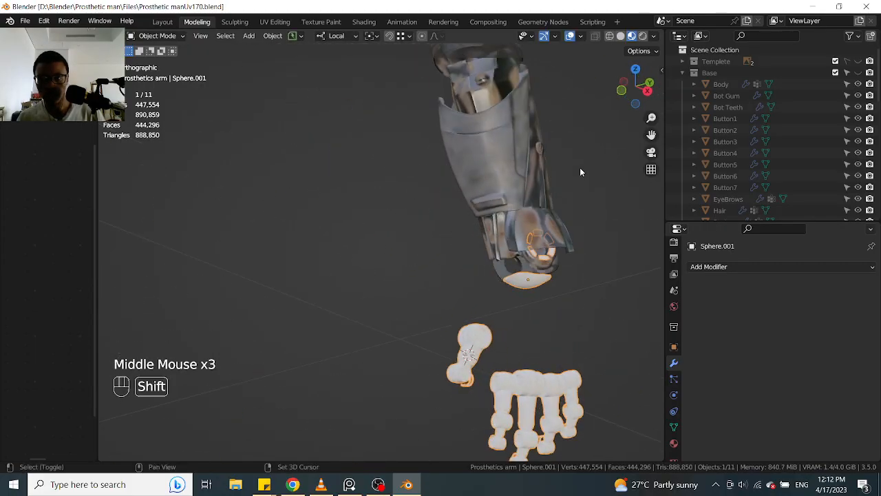
pyautogui.click(682, 73)
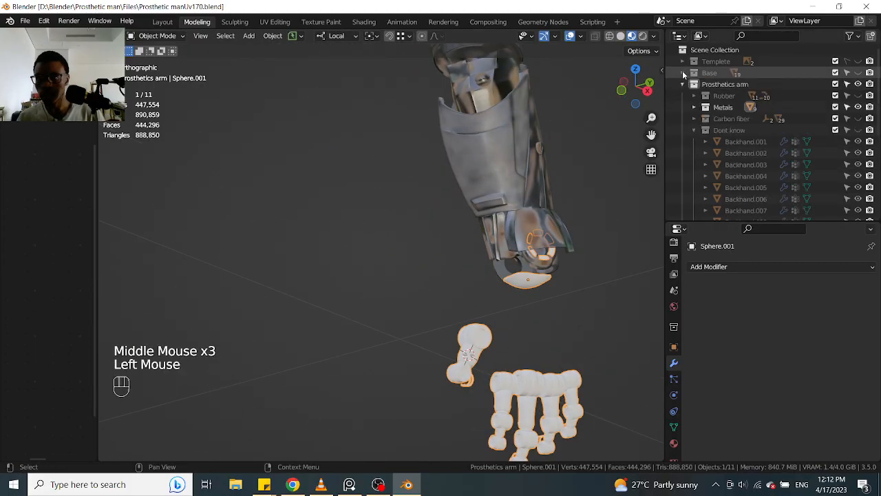
# Step: Expand the Metals collection and inspect the arm with the Carbon fiber and Dont know collections temporarily shown
pyautogui.click(696, 106)
pyautogui.scroll(-2, 738, 169)
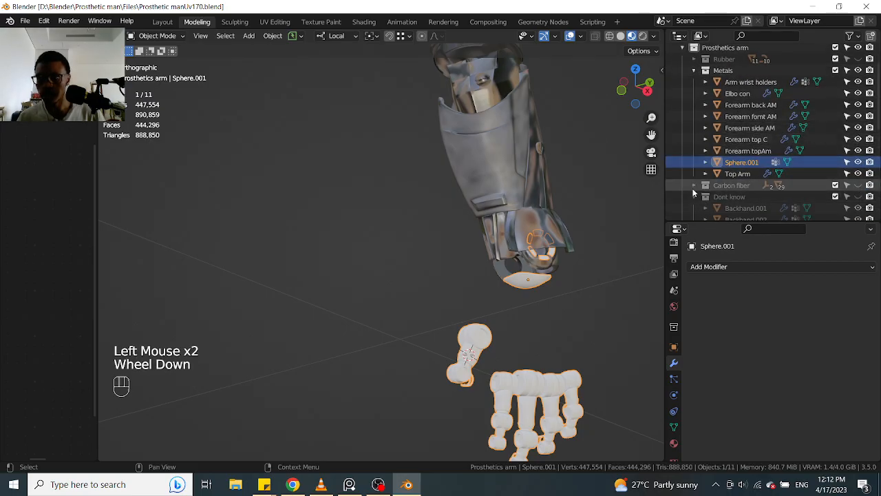
pyautogui.click(857, 185)
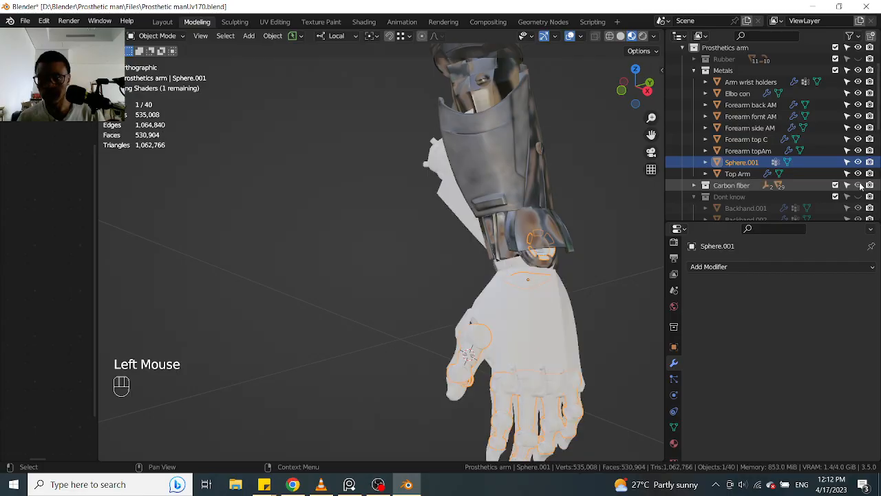
pyautogui.scroll(-1, 397, 220)
pyautogui.moveTo(396, 220); pyautogui.dragTo(528, 234, button='middle')
pyautogui.scroll(1, 472, 255)
pyautogui.moveTo(515, 292); pyautogui.dragTo(569, 285, button='middle')
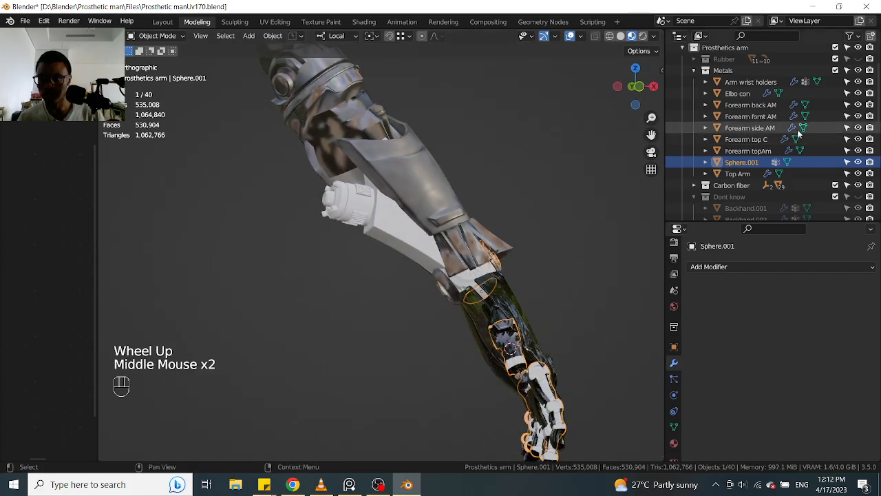
pyautogui.click(857, 197)
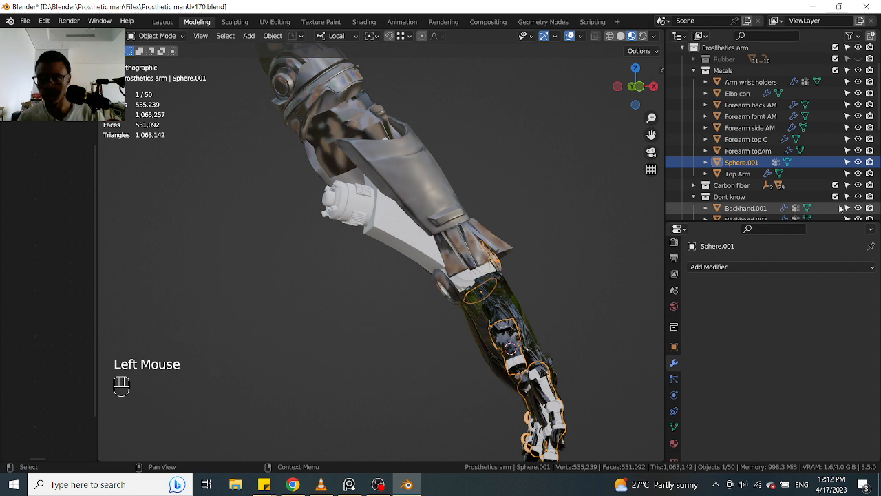
pyautogui.click(858, 197)
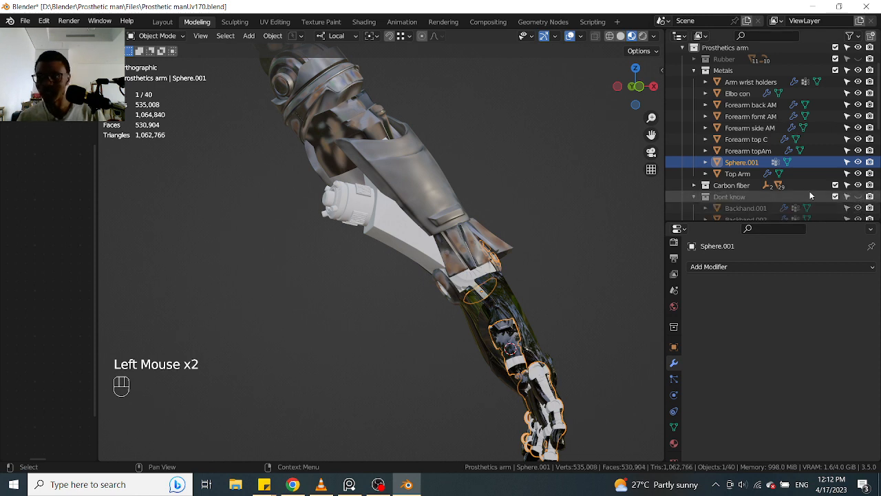
# Step: Toggle the Rubber collection's visibility repeatedly and examine its parts around the wrist and hand
pyautogui.click(857, 59)
pyautogui.click(858, 61)
pyautogui.click(858, 61)
pyautogui.click(857, 60)
pyautogui.click(858, 61)
pyautogui.click(857, 60)
pyautogui.click(858, 60)
pyautogui.click(857, 60)
pyautogui.click(858, 60)
pyautogui.moveTo(555, 276); pyautogui.dragTo(485, 329, button='middle')
pyautogui.scroll(2, 480, 297)
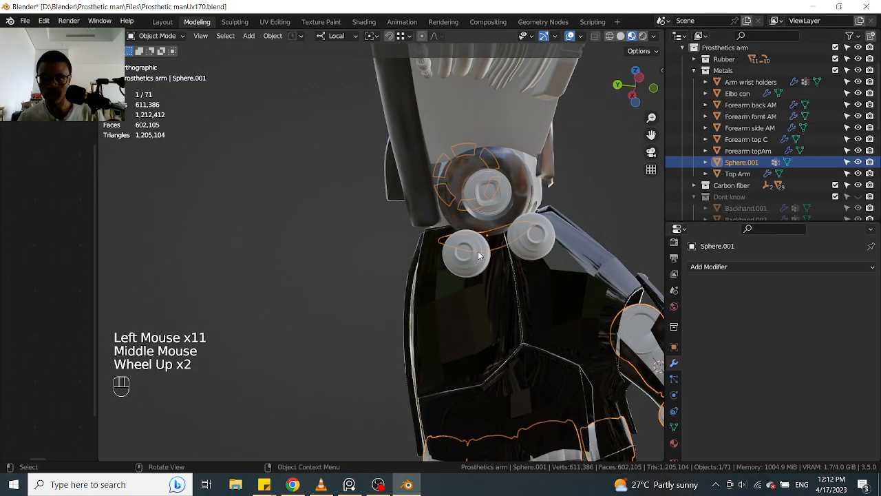
pyautogui.scroll(-2, 494, 263)
pyautogui.moveTo(494, 263); pyautogui.dragTo(450, 272, button='middle')
pyautogui.moveTo(510, 206); pyautogui.dragTo(529, 170, button='middle')
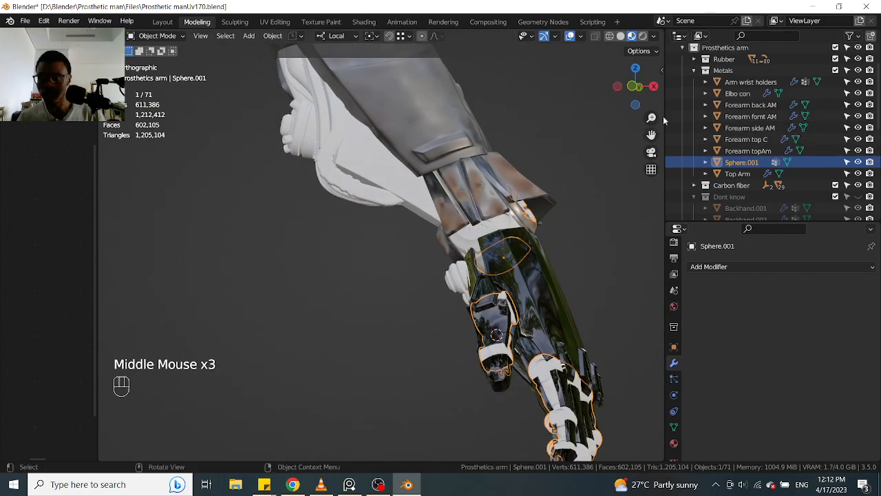
# Step: Hide the Carbon fiber and Rubber collections so only the metal parts stay shown
pyautogui.click(858, 185)
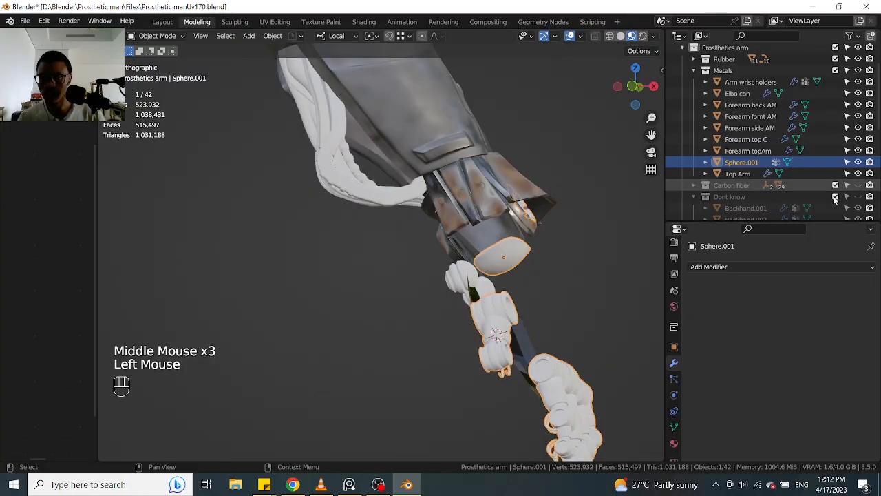
pyautogui.moveTo(509, 251); pyautogui.dragTo(527, 288, button='middle')
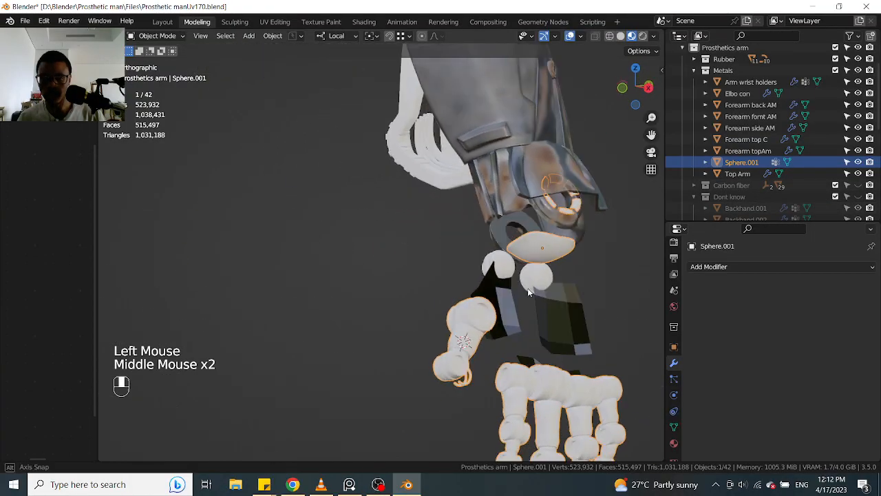
pyautogui.click(857, 58)
# Step: Rename the combined hand mesh Sphere.001 as Fingers and deselect it
pyautogui.scroll(-2, 845, 172)
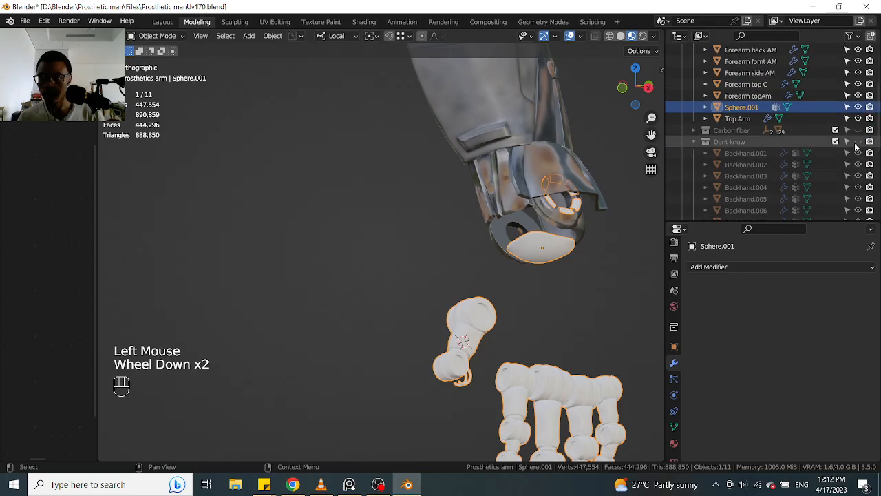
pyautogui.scroll(-1, 413, 334)
pyautogui.moveTo(413, 334); pyautogui.dragTo(465, 298, button='middle')
pyautogui.scroll(1, 477, 309)
pyautogui.scroll(-1, 472, 296)
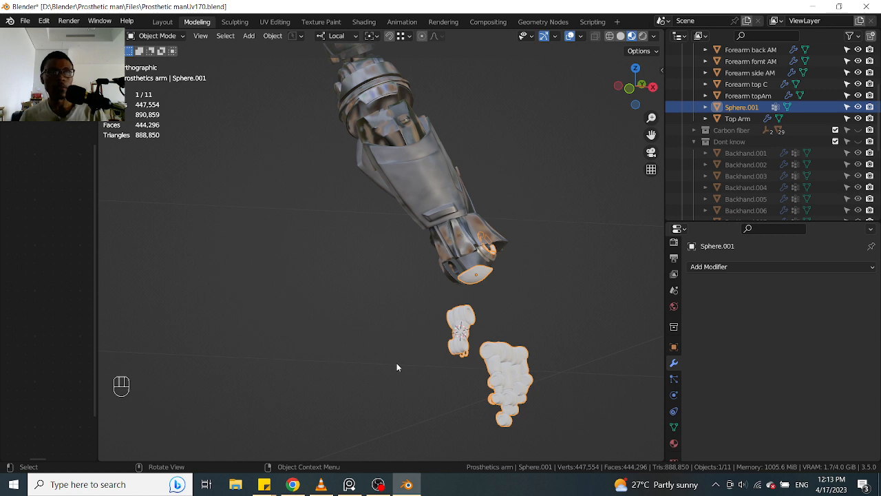
pyautogui.moveTo(501, 340); pyautogui.dragTo(502, 315, button='middle')
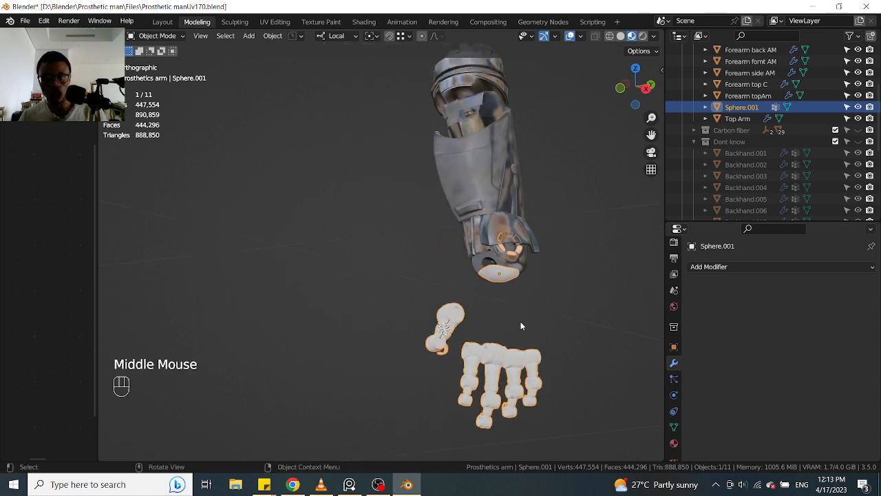
pyautogui.doubleClick(742, 108)
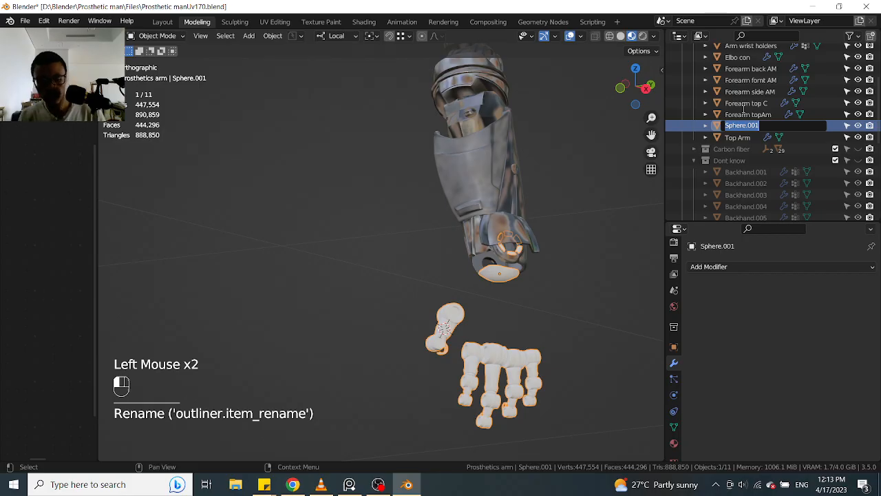
pyautogui.press('shift')
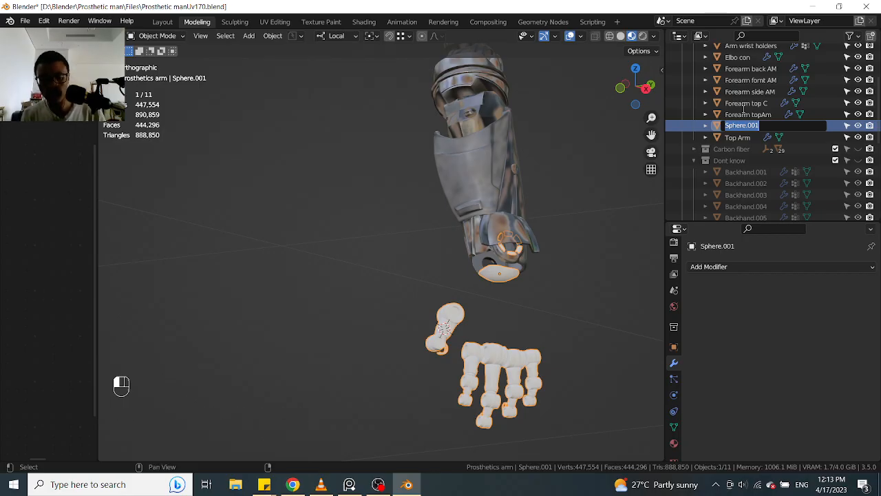
pyautogui.write('F')
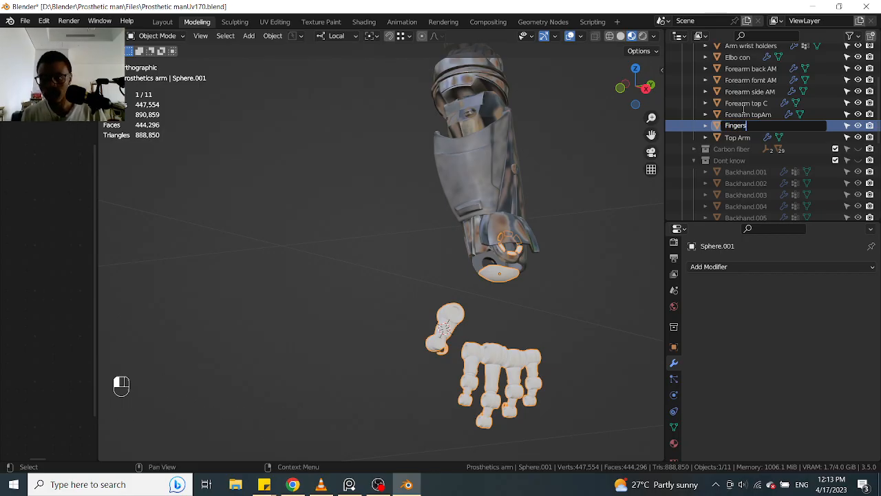
pyautogui.write('ingers')
pyautogui.press('Return')
pyautogui.click(329, 285)
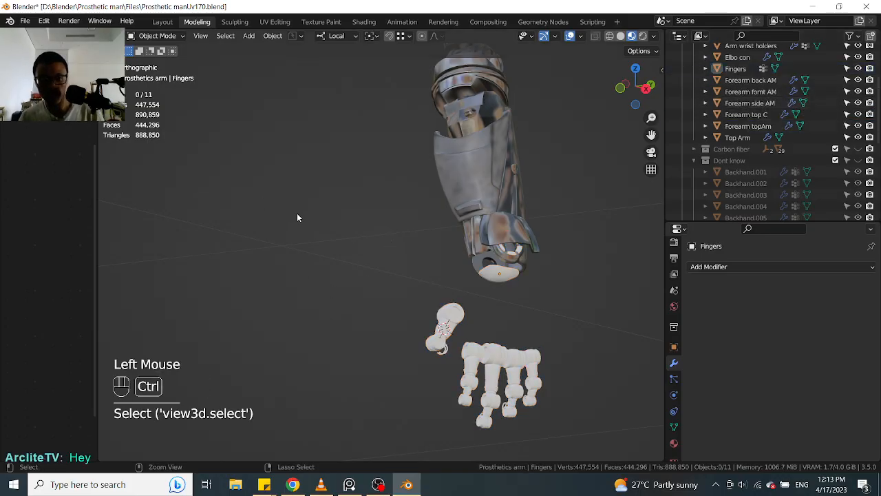
# Step: Save the project as a new incremented version named Prosthetic manUv171.blend
pyautogui.hotkey('ctrl', 'shift', 's')
pyautogui.click(566, 387)
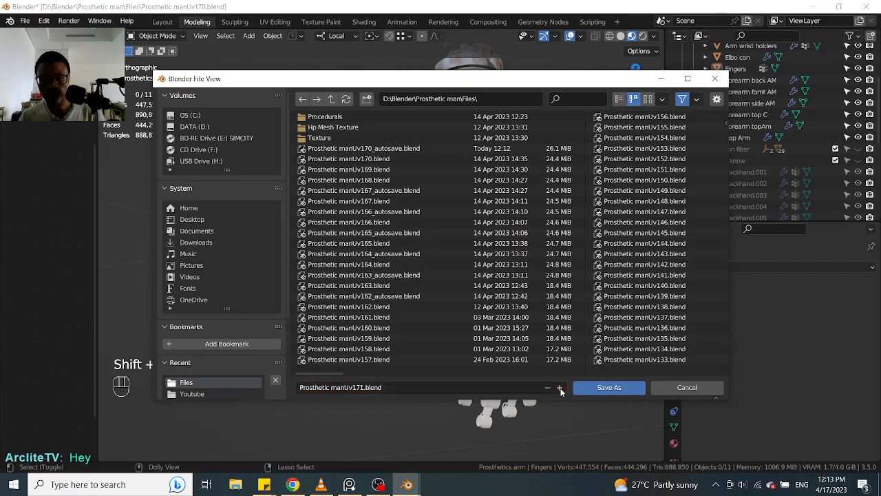
pyautogui.click(595, 385)
# Step: Start a new file and delete the default camera, cube and light
pyautogui.click(25, 21)
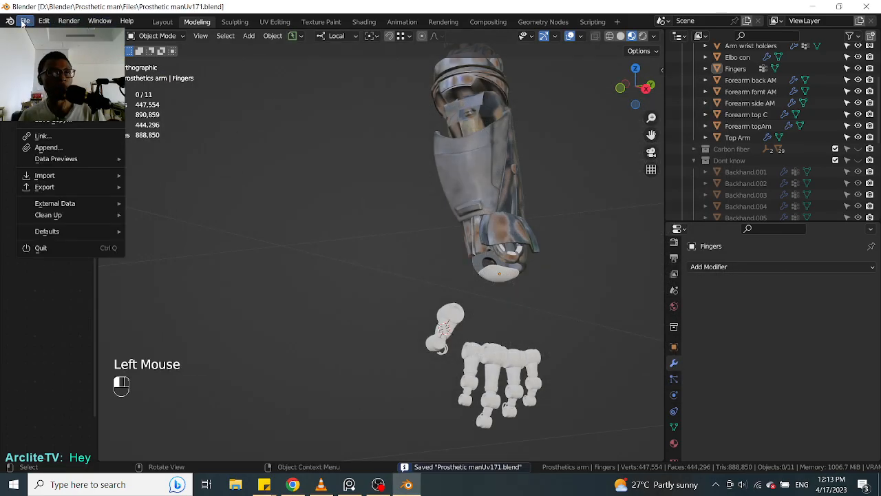
pyautogui.moveTo(48, 31)
pyautogui.click(160, 33)
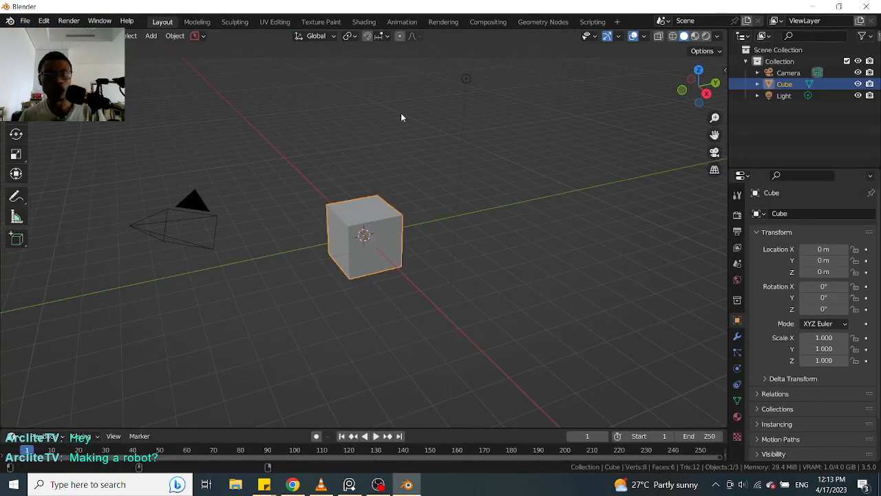
pyautogui.click(526, 135)
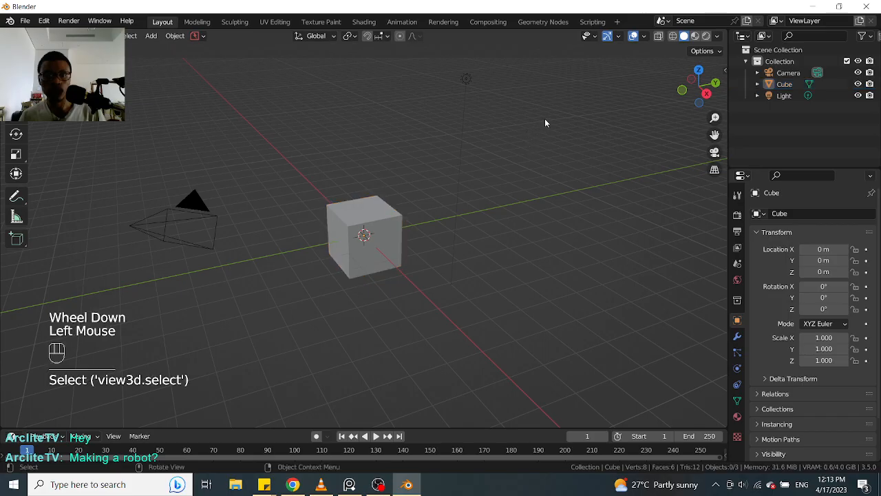
pyautogui.moveTo(544, 118); pyautogui.dragTo(167, 324)
pyautogui.moveTo(588, 118); pyautogui.dragTo(187, 316)
pyautogui.press('x')
pyautogui.click(319, 293)
pyautogui.moveTo(320, 293); pyautogui.dragTo(415, 243, button='middle')
pyautogui.scroll(2, 324, 293)
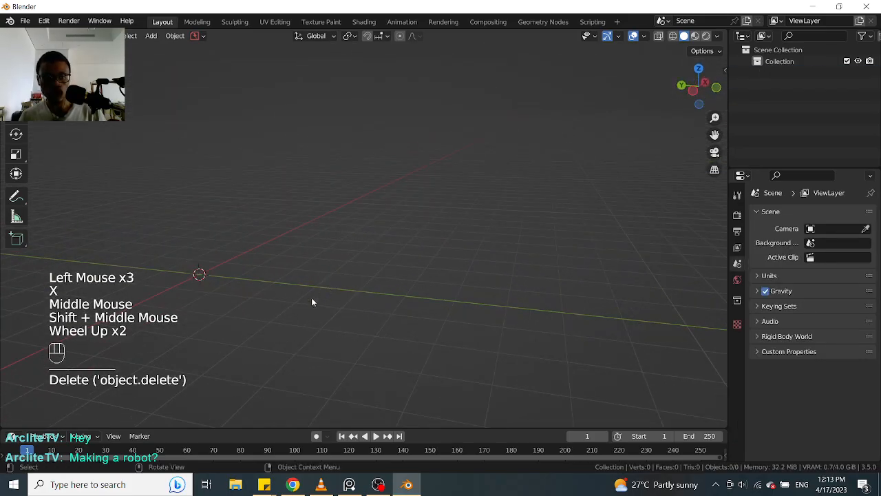
pyautogui.moveTo(324, 293); pyautogui.dragTo(261, 272, button='middle')
pyautogui.scroll(2, 262, 271)
# Step: Save the empty scene as Fingers1 in the Hp Mesh Texture folder
pyautogui.click(25, 21)
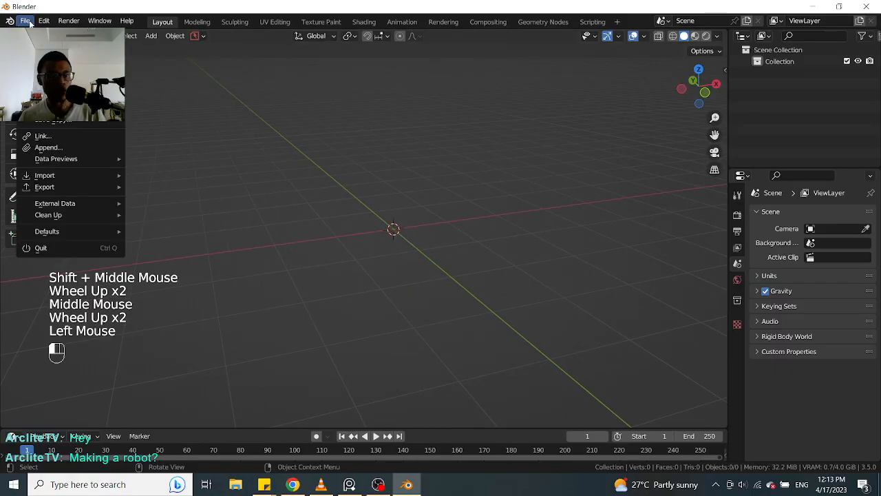
pyautogui.moveTo(339, 170); pyautogui.dragTo(448, 212, button='middle')
pyautogui.hotkey('ctrl', 'shift', 's')
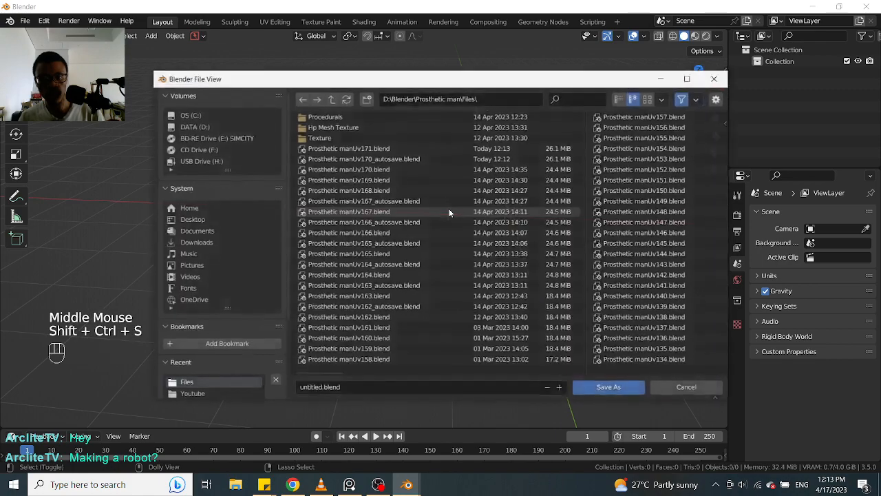
pyautogui.doubleClick(340, 127)
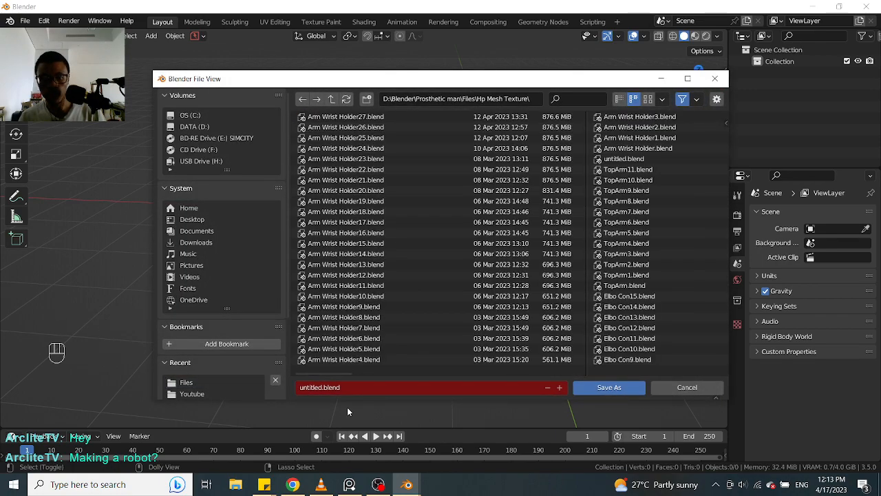
pyautogui.click(353, 387)
pyautogui.write('Fingers1')
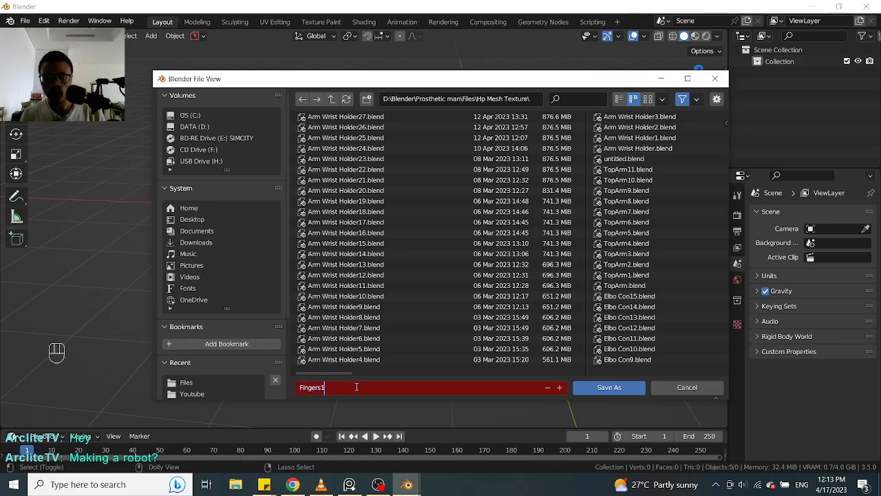
pyautogui.click(589, 387)
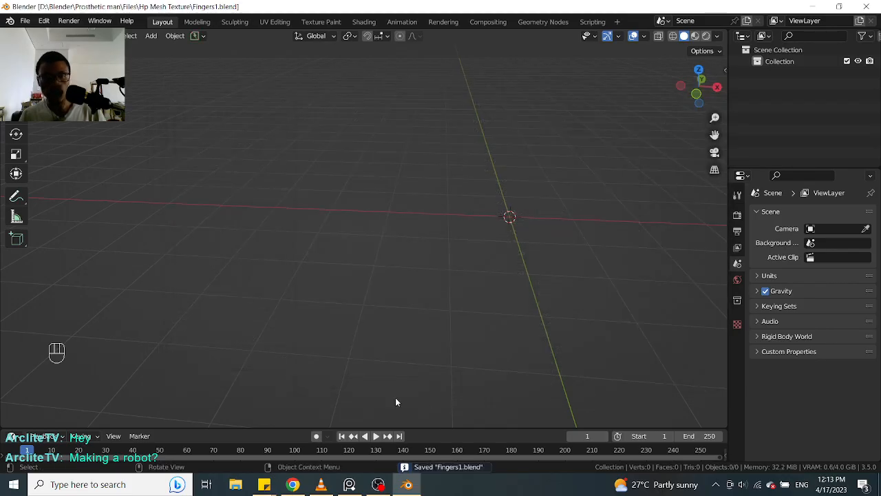
# Step: Append the Fingers object from Prosthetic manUv171.blend into the scene, filtering the object list by "Fin"
pyautogui.click(26, 21)
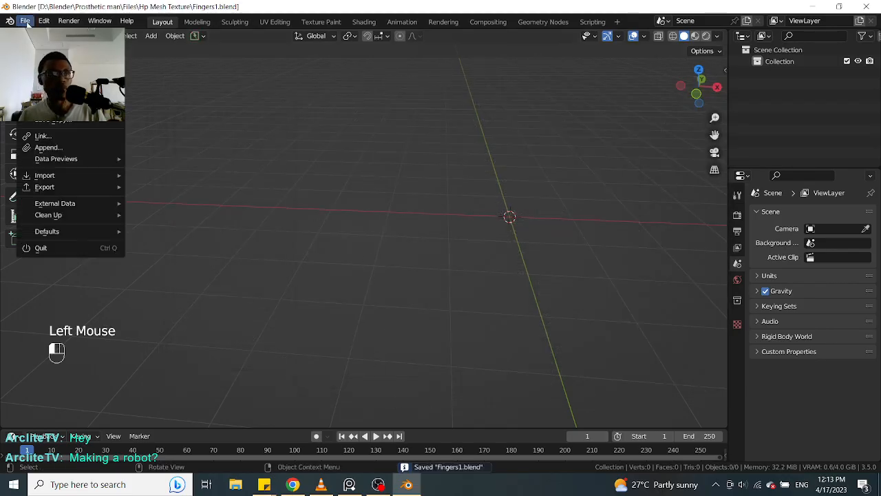
pyautogui.click(85, 149)
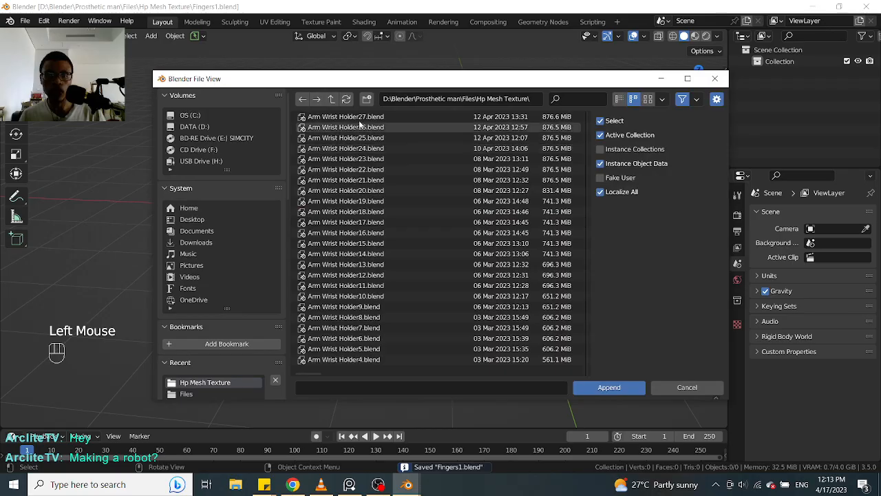
pyautogui.click(331, 98)
pyautogui.click(328, 149)
pyautogui.click(619, 389)
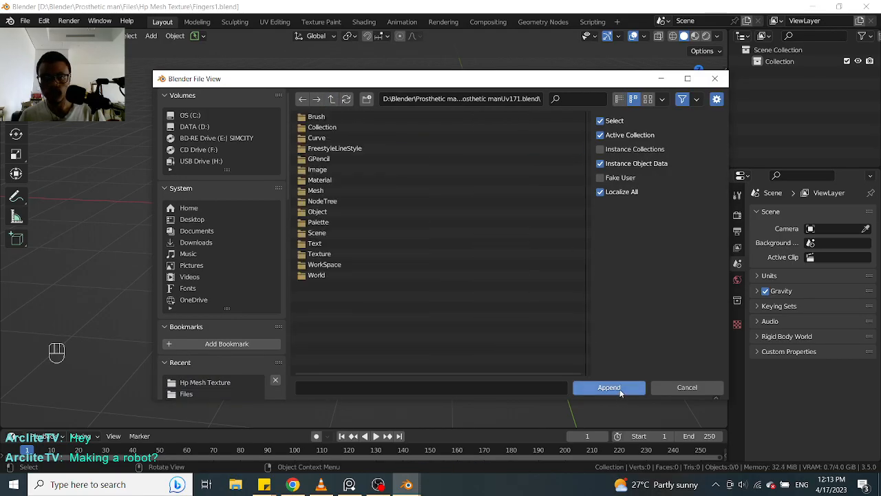
pyautogui.doubleClick(340, 211)
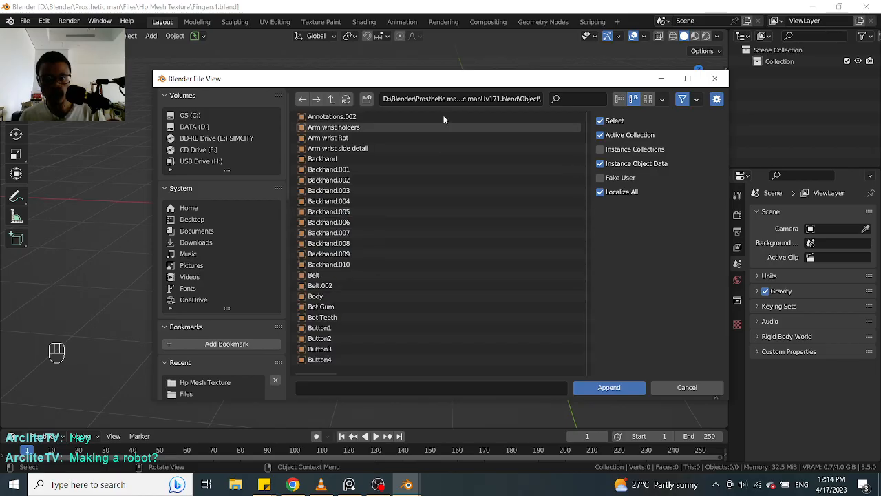
pyautogui.write('Fin')
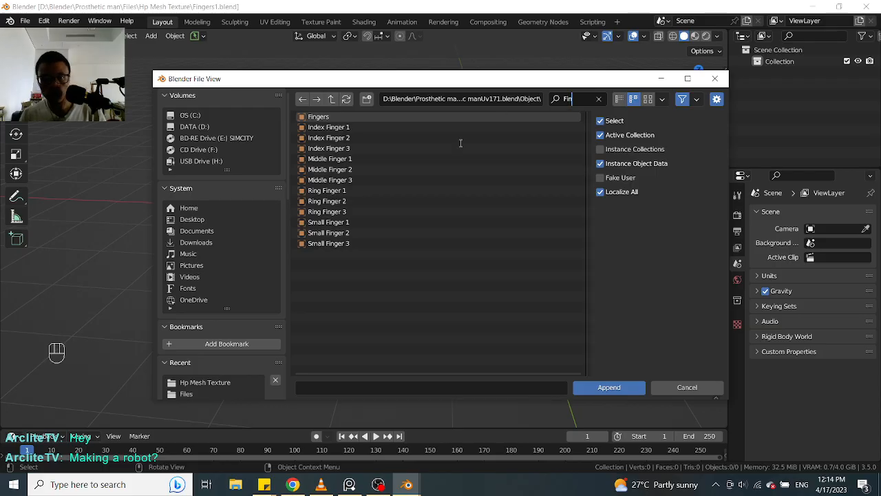
pyautogui.click(318, 117)
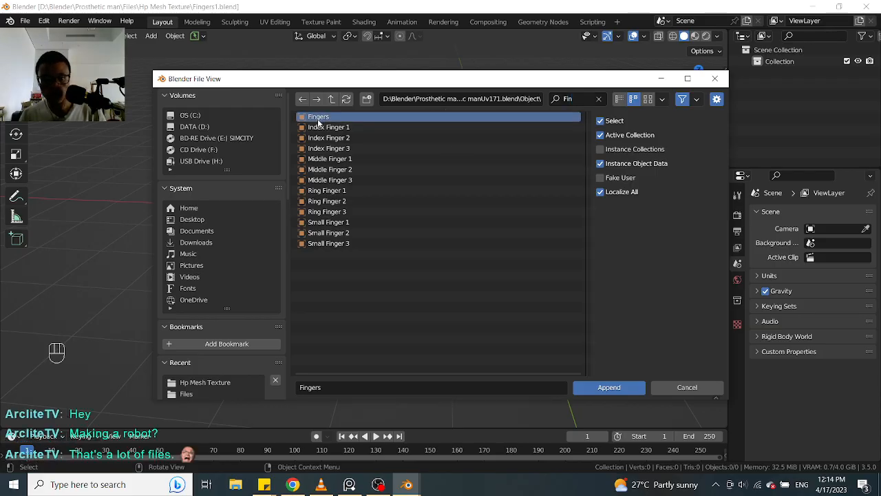
pyautogui.click(617, 388)
# Step: Frame the appended Fingers mesh in the view and save Fingers1.blend
pyautogui.scroll(2, 476, 270)
pyautogui.moveTo(476, 270); pyautogui.dragTo(530, 272, button='middle')
pyautogui.press('KP_Decimal')
pyautogui.scroll(2, 441, 264)
pyautogui.hotkey('ctrl', 's')
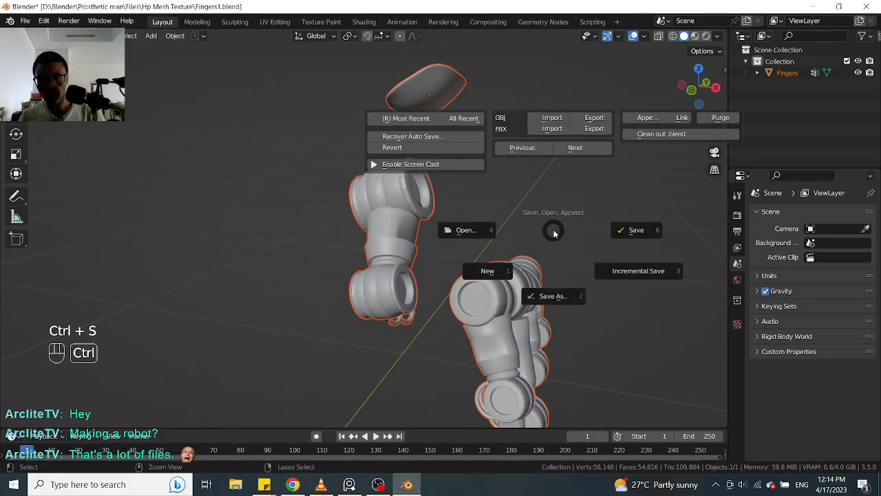
# Step: Save Fingers1.blend and reopen the recent file Prosthetic manUv171.blend
pyautogui.click(27, 21)
pyautogui.moveTo(62, 57)
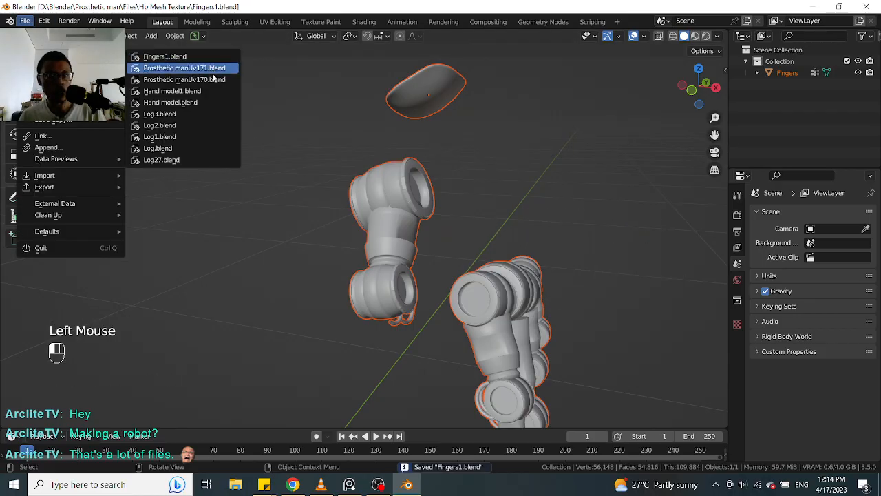
pyautogui.click(210, 92)
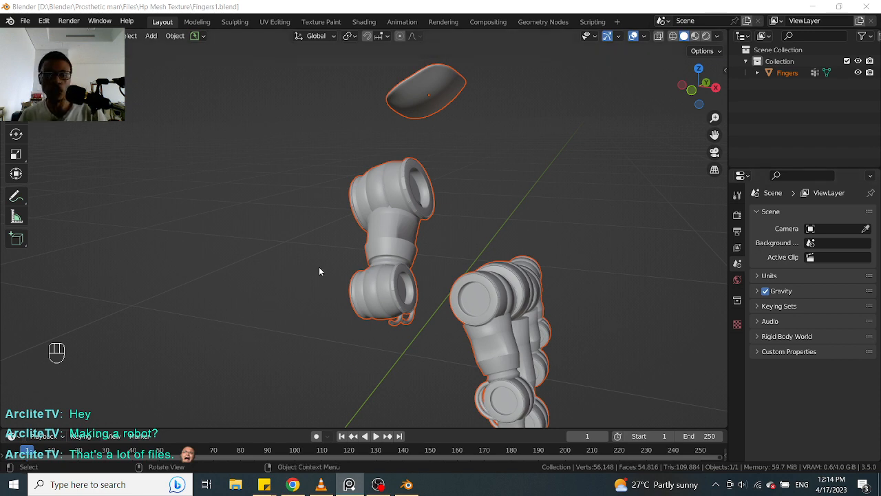
pyautogui.click(276, 130)
pyautogui.click(24, 20)
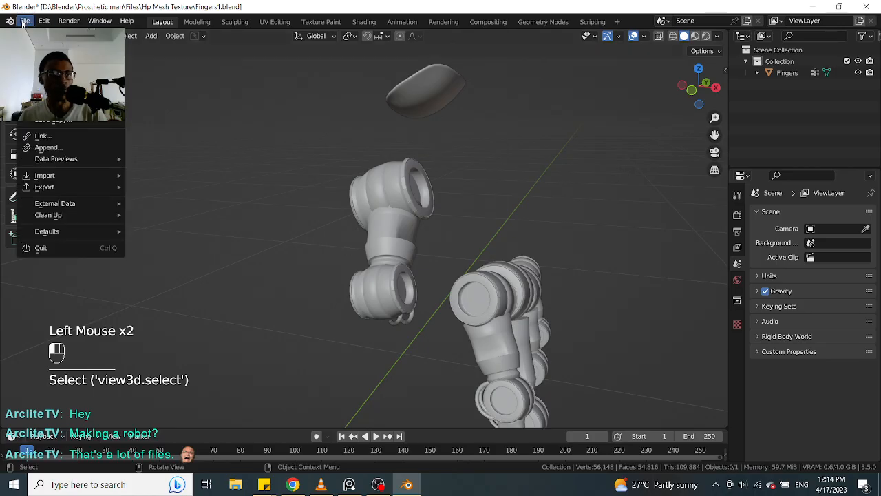
pyautogui.moveTo(103, 57)
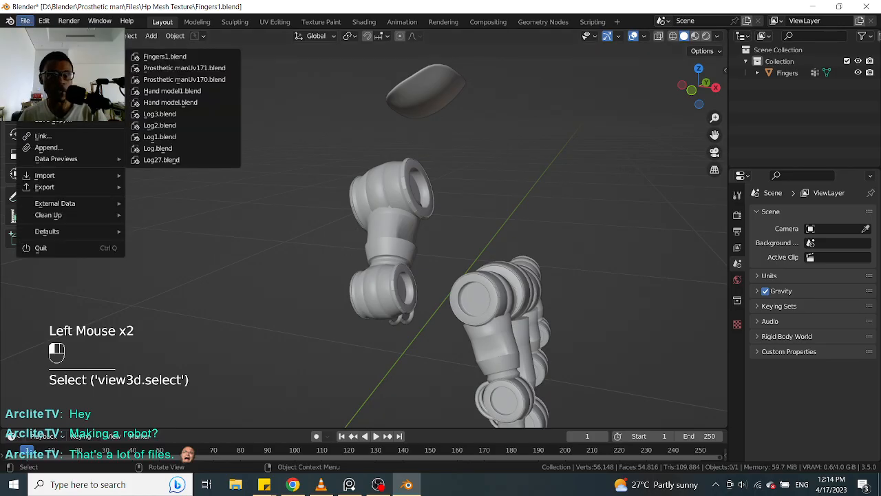
pyautogui.click(184, 68)
pyautogui.click(412, 262)
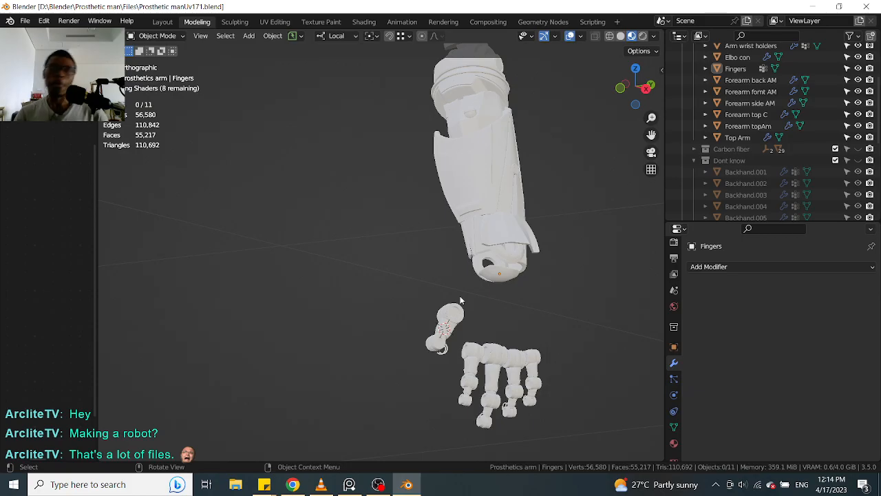
# Step: Select the Fingers object and examine how its pieces sit below the prosthetic forearm
pyautogui.scroll(-1, 461, 300)
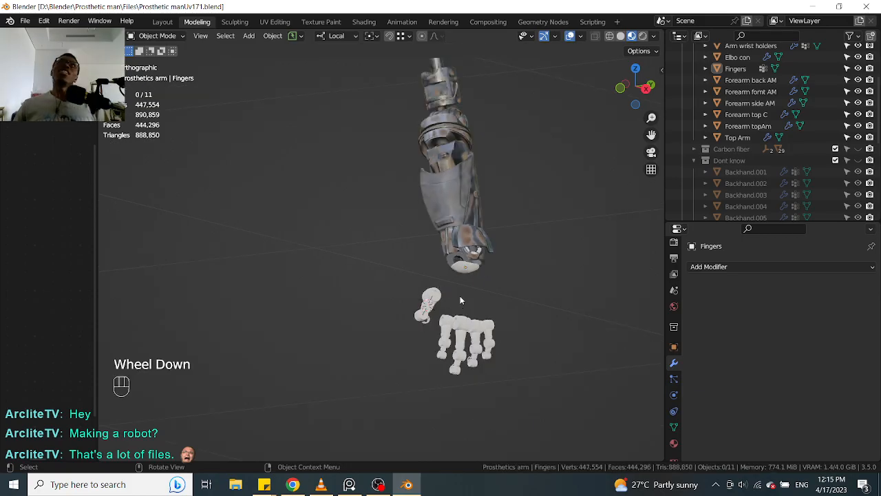
pyautogui.scroll(1, 450, 287)
pyautogui.scroll(1, 454, 292)
pyautogui.moveTo(455, 293); pyautogui.dragTo(462, 363, button='middle')
pyautogui.scroll(2, 472, 362)
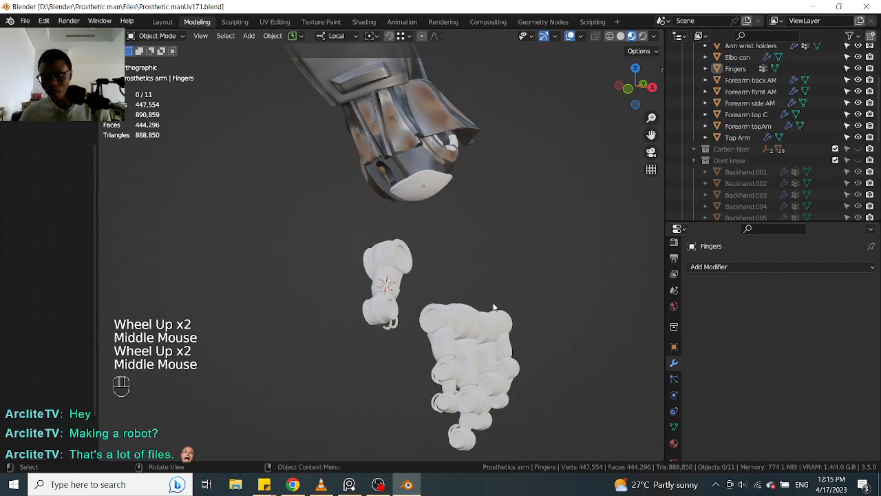
pyautogui.press('/')
pyautogui.scroll(-2, 493, 307)
pyautogui.moveTo(494, 307); pyautogui.dragTo(465, 274, button='middle')
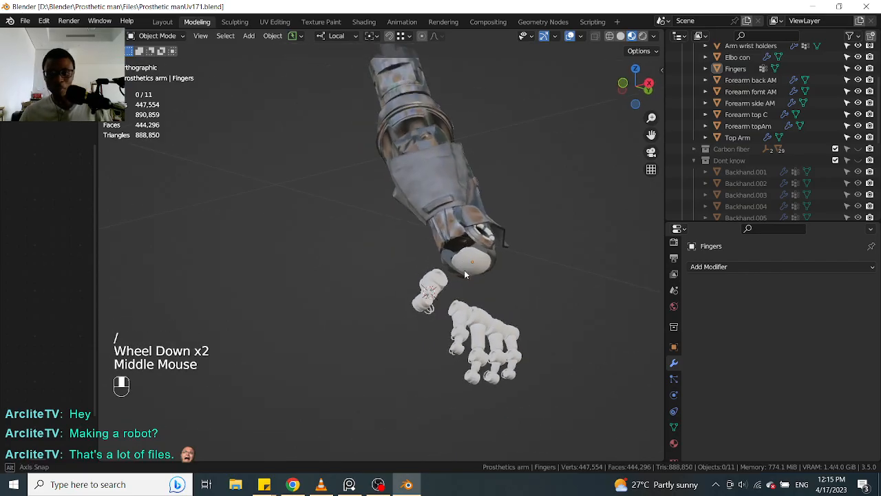
pyautogui.scroll(2, 467, 269)
pyautogui.click(473, 256)
pyautogui.scroll(-2, 416, 186)
pyautogui.scroll(2, 764, 96)
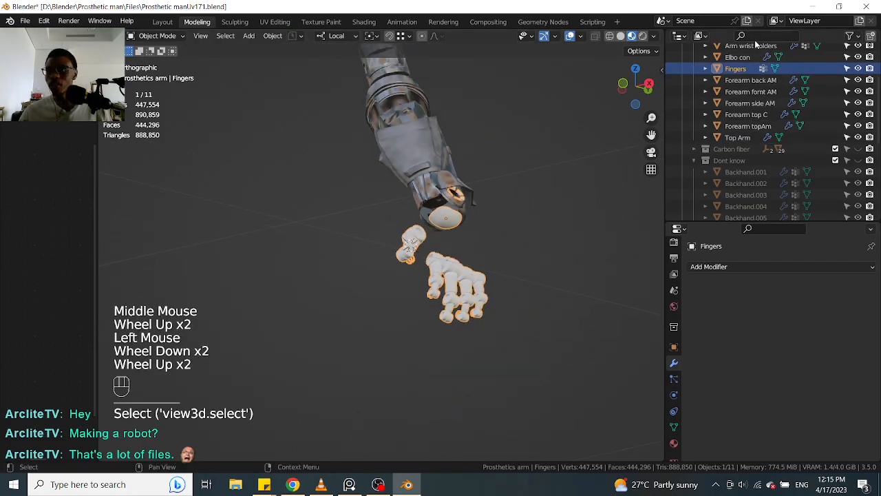
# Step: Show the Base collection and view the full character together with the prosthetic arm
pyautogui.scroll(3, 772, 63)
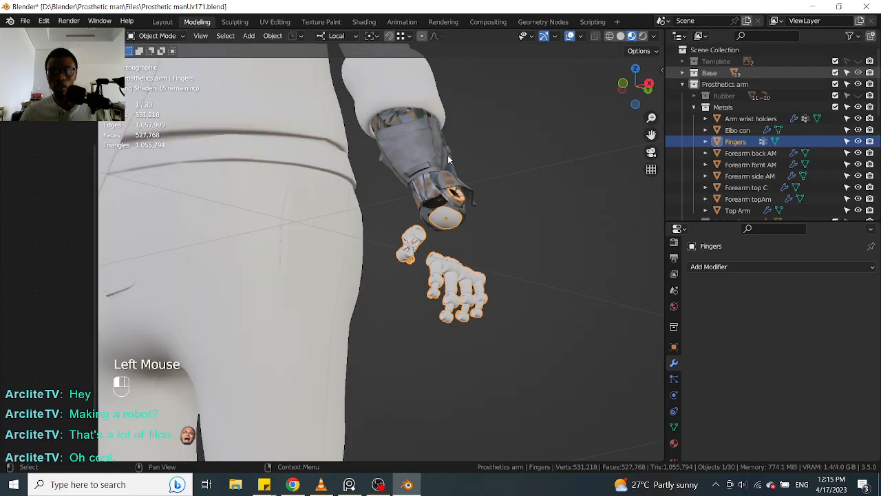
pyautogui.scroll(-3, 447, 163)
pyautogui.moveTo(445, 169); pyautogui.dragTo(487, 223, button='middle')
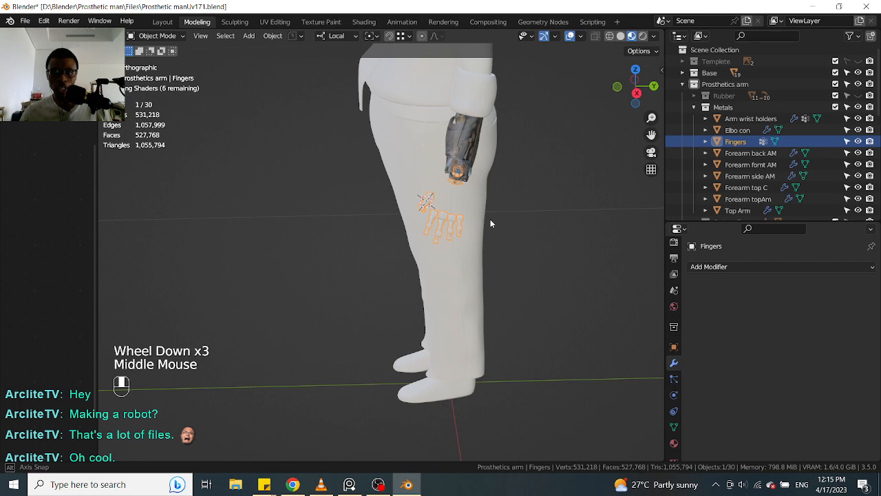
pyautogui.scroll(1, 500, 215)
pyautogui.middleClick(412, 219)
pyautogui.moveTo(411, 218); pyautogui.dragTo(435, 243, button='middle')
pyautogui.scroll(-2, 367, 199)
pyautogui.moveTo(428, 232); pyautogui.dragTo(415, 195, button='middle')
pyautogui.scroll(2, 423, 198)
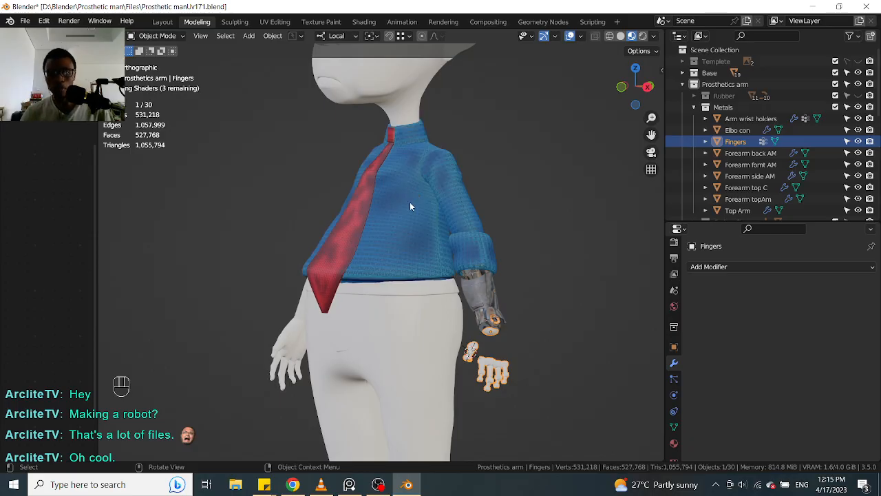
pyautogui.moveTo(447, 197); pyautogui.dragTo(460, 255, button='middle')
pyautogui.scroll(-2, 427, 212)
pyautogui.scroll(1, 389, 234)
pyautogui.scroll(-4, 456, 236)
pyautogui.scroll(1, 461, 254)
pyautogui.scroll(-1, 461, 254)
pyautogui.moveTo(461, 254); pyautogui.dragTo(472, 280, button='middle')
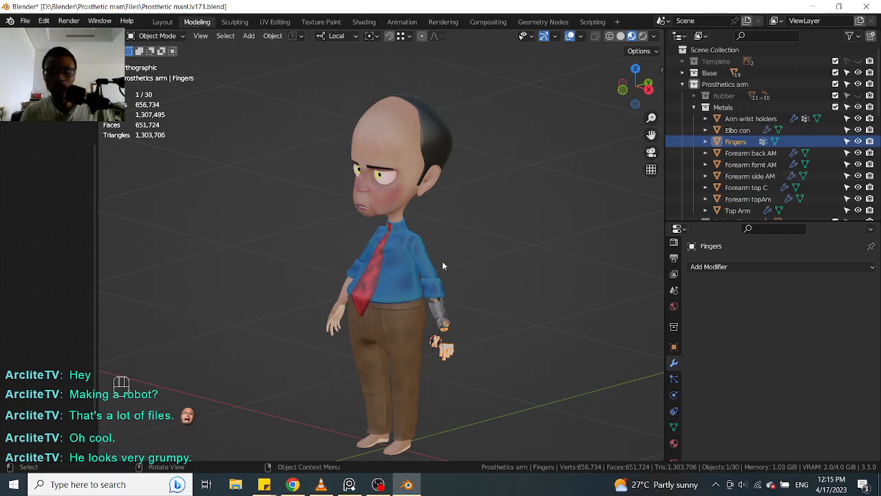
# Step: Examine the character's shirt, tie and face up close
pyautogui.scroll(2, 427, 283)
pyautogui.moveTo(439, 286); pyautogui.dragTo(429, 288, button='middle')
pyautogui.scroll(1, 431, 287)
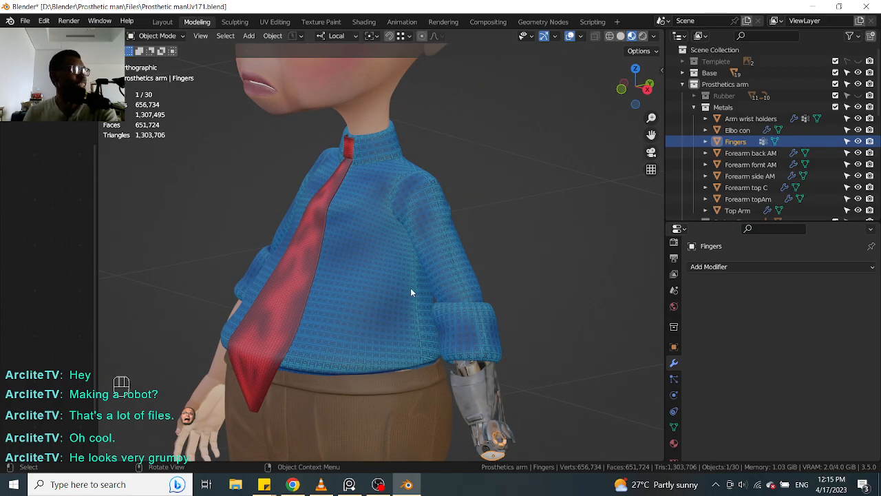
pyautogui.scroll(-2, 411, 293)
pyautogui.moveTo(413, 291); pyautogui.dragTo(413, 257, button='middle')
pyautogui.scroll(1, 416, 259)
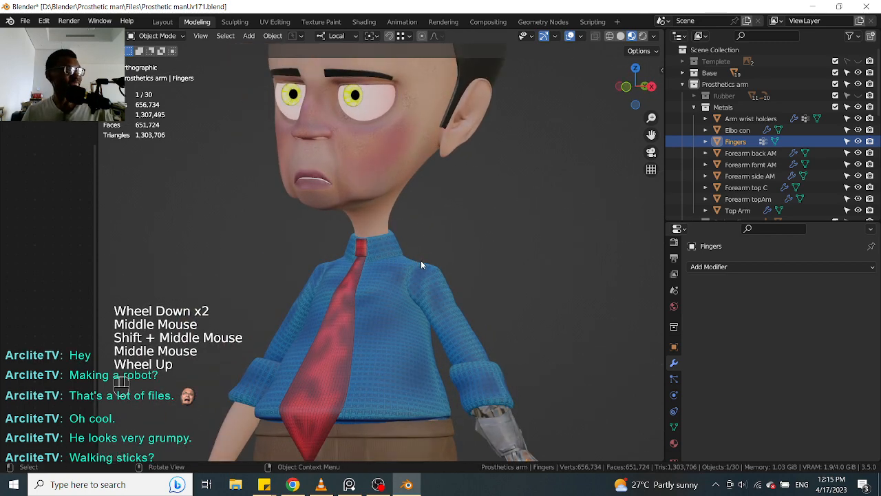
pyautogui.moveTo(502, 256); pyautogui.dragTo(494, 270, button='middle')
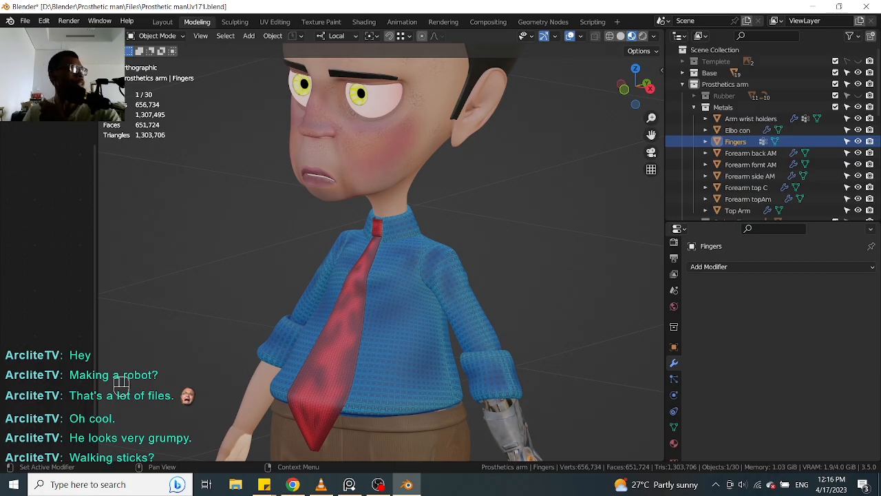
# Step: Switch to Chrome, look through the Carl Fredricksen image results, and return to Blender
pyautogui.hotkey('alt', 'Tab')
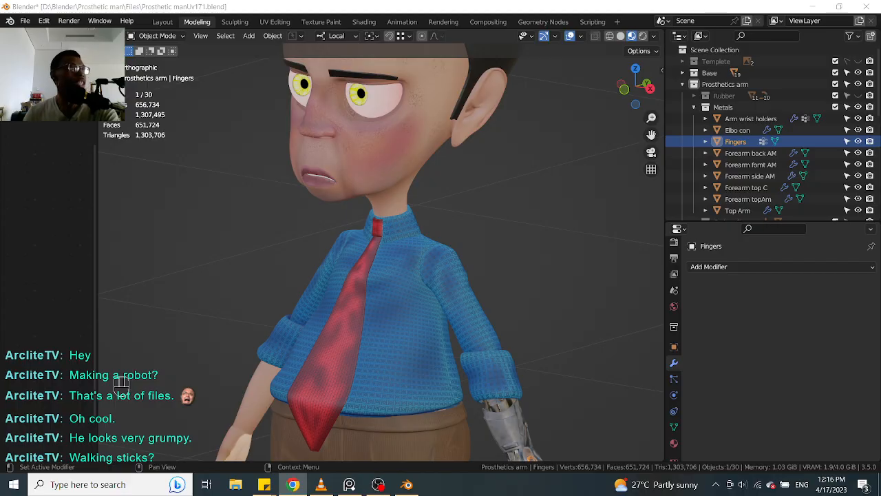
pyautogui.moveTo(880, 76); pyautogui.dragTo(614, 23)
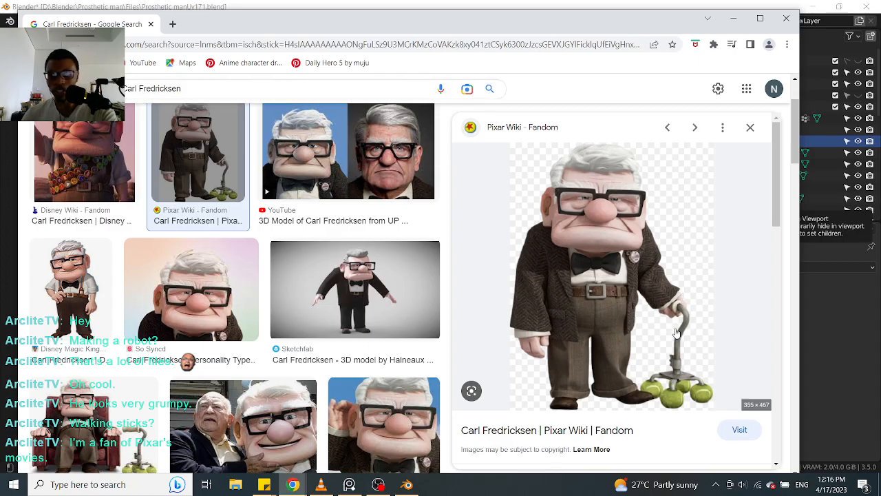
pyautogui.scroll(-2, 575, 296)
pyautogui.scroll(-1, 124, 393)
pyautogui.scroll(-3, 124, 394)
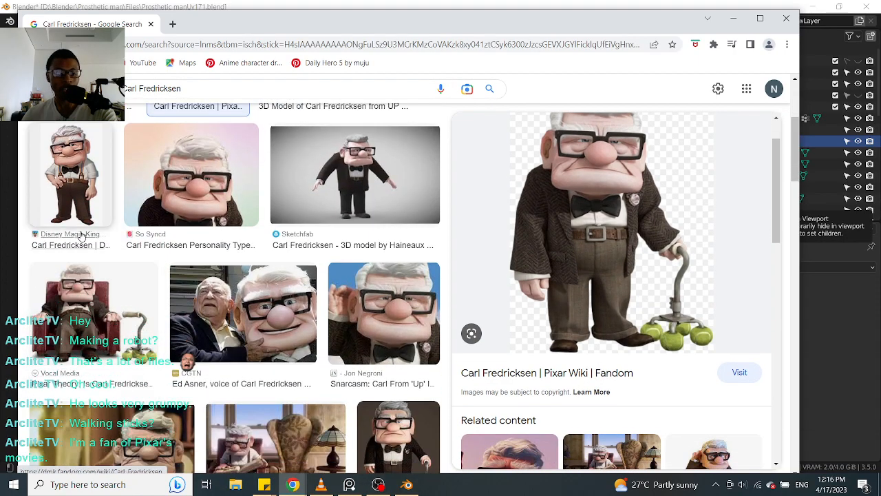
pyautogui.click(735, 20)
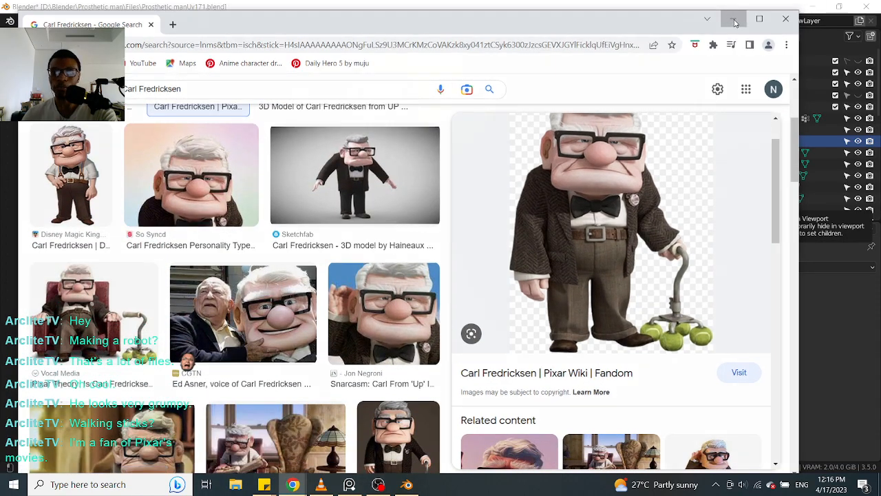
# Step: Save Prosthetic manUv171.blend with the whole character in view
pyautogui.scroll(-2, 474, 315)
pyautogui.moveTo(493, 295); pyautogui.dragTo(461, 295, button='middle')
pyautogui.hotkey('ctrl', 's')
pyautogui.hotkey('alt', 'Tab')
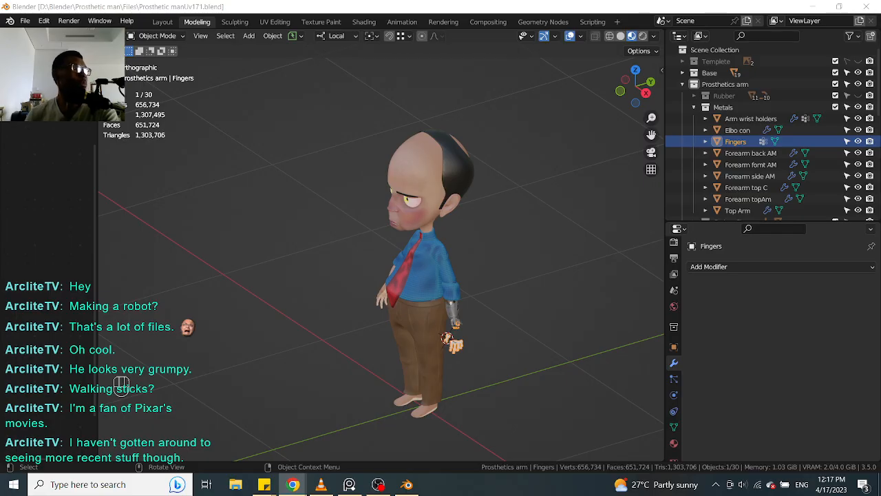
# Step: Hide the Base collection to leave only the prosthetic arm parts in the viewport
pyautogui.scroll(2, 305, 292)
pyautogui.moveTo(305, 292); pyautogui.dragTo(465, 243, button='middle')
pyautogui.scroll(-1, 450, 259)
pyautogui.click(578, 128)
pyautogui.scroll(2, 557, 158)
pyautogui.keyDown('shift'); pyautogui.moveTo(453, 357); pyautogui.dragTo(472, 153, button='middle'); pyautogui.keyUp('shift')
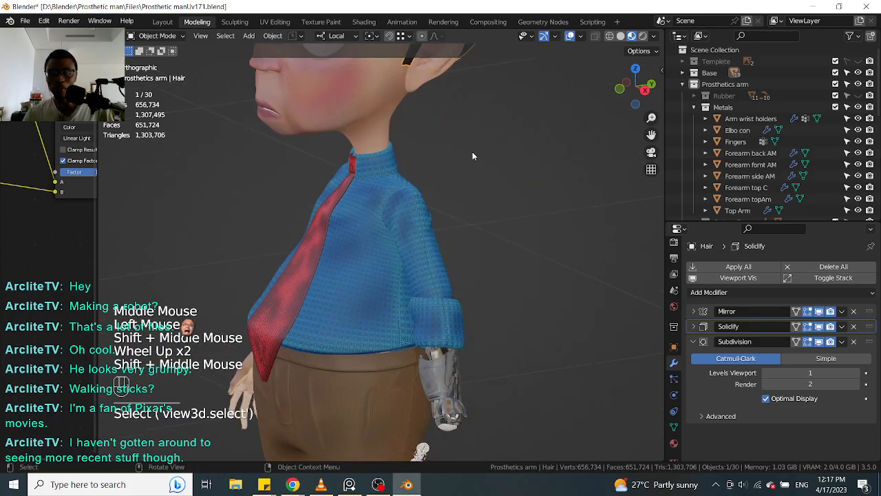
pyautogui.click(858, 73)
# Step: Select the Fingers object and examine its thumb, finger and palm pieces from several angles
pyautogui.moveTo(359, 279); pyautogui.dragTo(488, 267, button='middle')
pyautogui.scroll(2, 465, 345)
pyautogui.click(466, 344)
pyautogui.scroll(2, 475, 289)
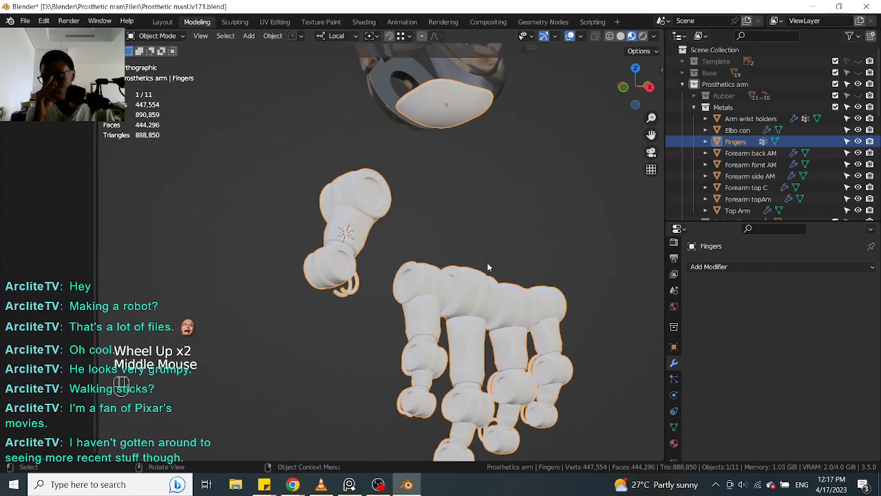
pyautogui.scroll(-1, 471, 260)
pyautogui.moveTo(471, 260); pyautogui.dragTo(415, 272, button='middle')
pyautogui.scroll(-2, 468, 266)
pyautogui.scroll(2, 430, 292)
pyautogui.scroll(1, 428, 237)
pyautogui.click(415, 251)
pyautogui.scroll(-1, 415, 253)
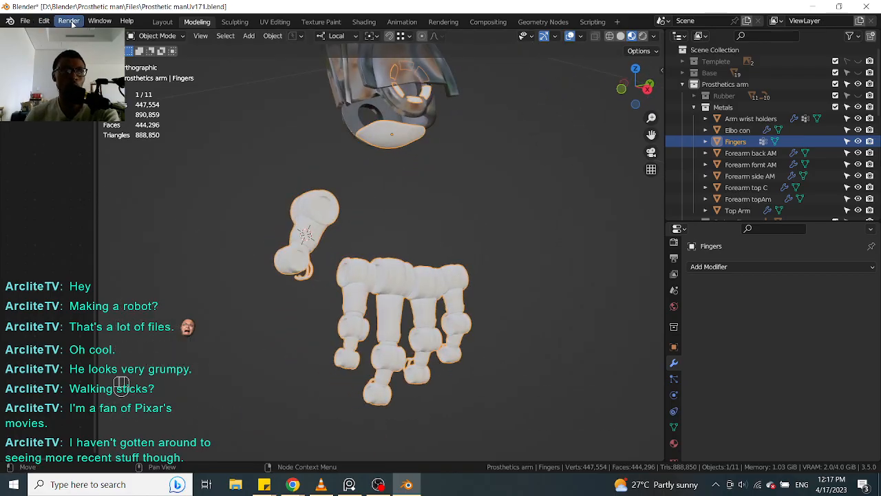
pyautogui.scroll(2, 733, 210)
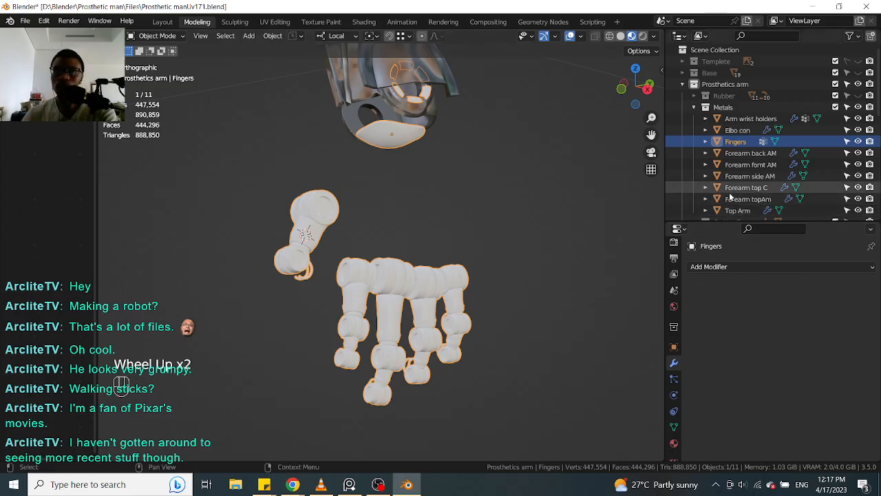
pyautogui.scroll(1, 456, 342)
pyautogui.scroll(1, 456, 343)
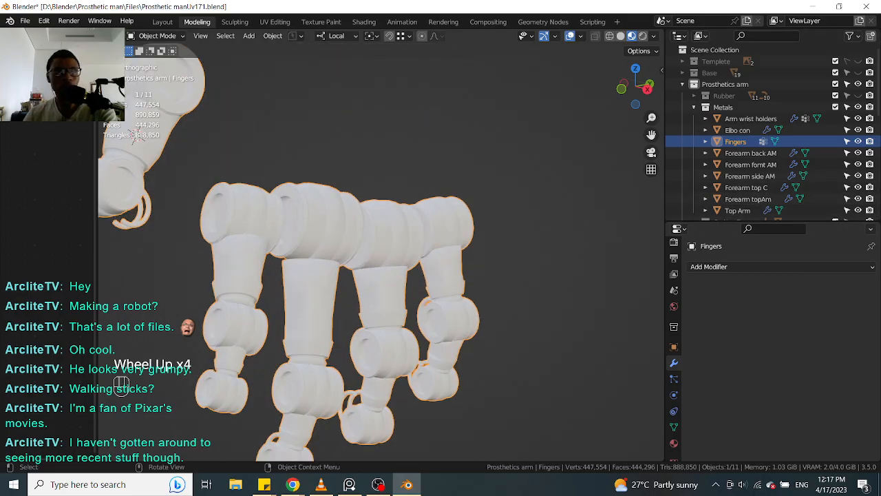
pyautogui.scroll(-1, 475, 224)
pyautogui.moveTo(475, 223); pyautogui.dragTo(517, 216, button='middle')
# Step: Save the changes to Prosthetic manUv171.blend and reopen the recent file Fingers1.blend
pyautogui.click(25, 22)
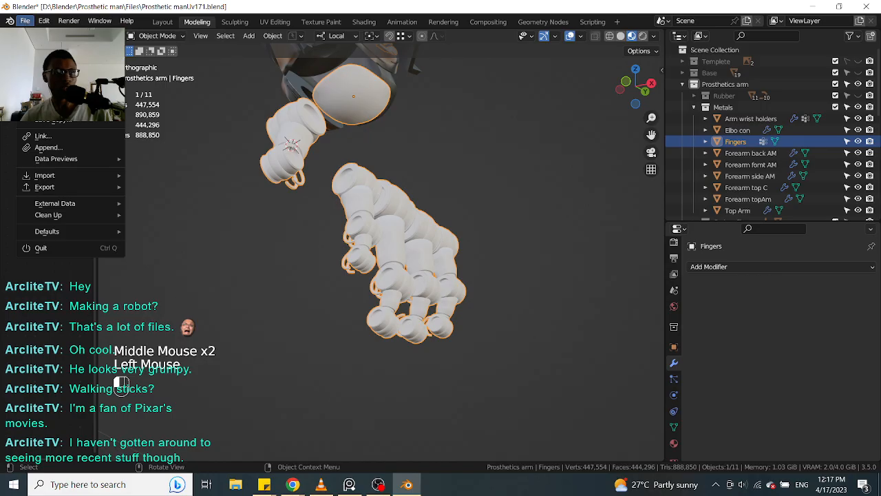
pyautogui.moveTo(89, 56)
pyautogui.click(199, 56)
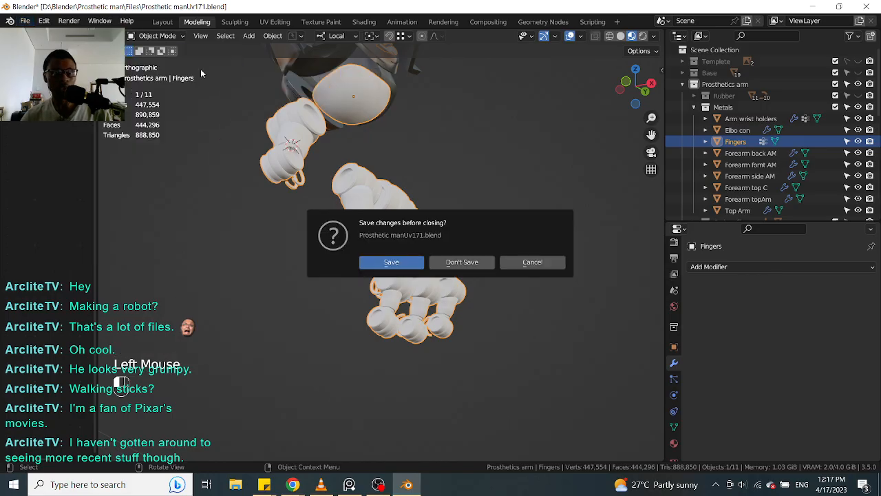
pyautogui.click(410, 265)
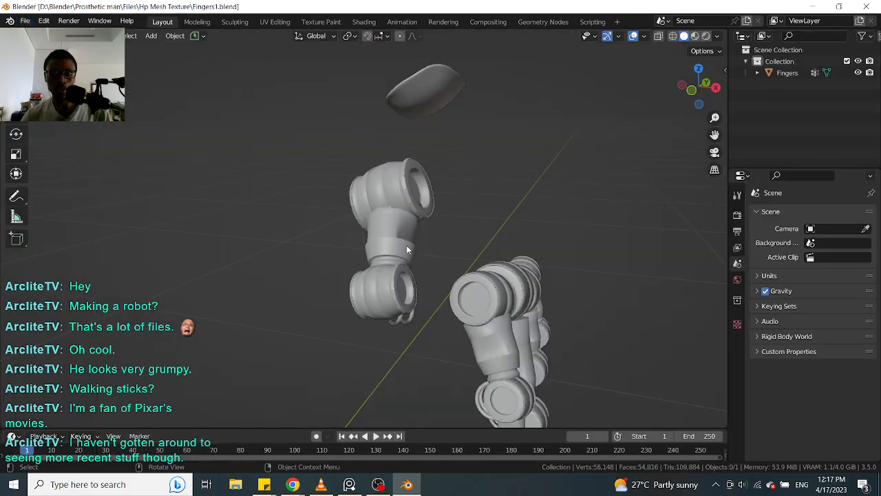
# Step: Select the appended Fingers object and inspect it from several angles
pyautogui.scroll(-3, 471, 262)
pyautogui.moveTo(472, 262); pyautogui.dragTo(628, 251, button='middle')
pyautogui.scroll(3, 442, 247)
pyautogui.click(434, 254)
pyautogui.scroll(-2, 472, 202)
pyautogui.scroll(2, 598, 256)
pyautogui.scroll(-2, 598, 257)
pyautogui.scroll(1, 577, 247)
pyautogui.scroll(1, 577, 247)
pyautogui.scroll(-2, 628, 250)
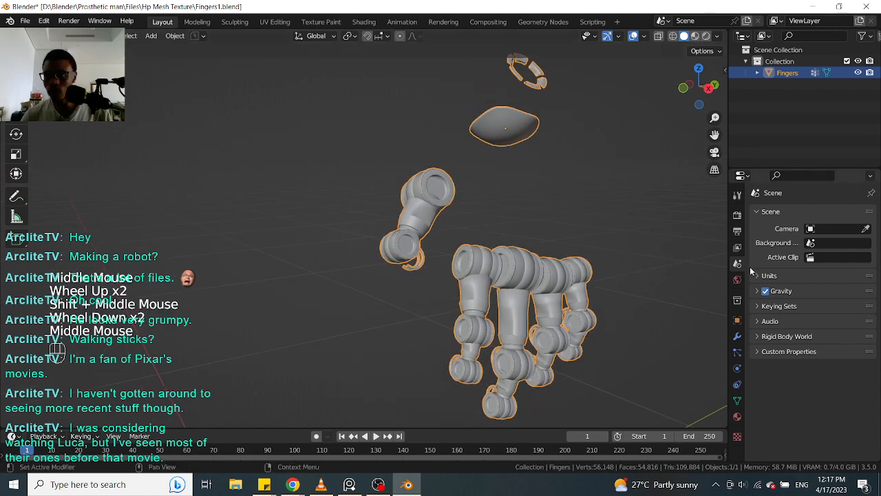
pyautogui.moveTo(537, 252); pyautogui.dragTo(570, 243, button='middle')
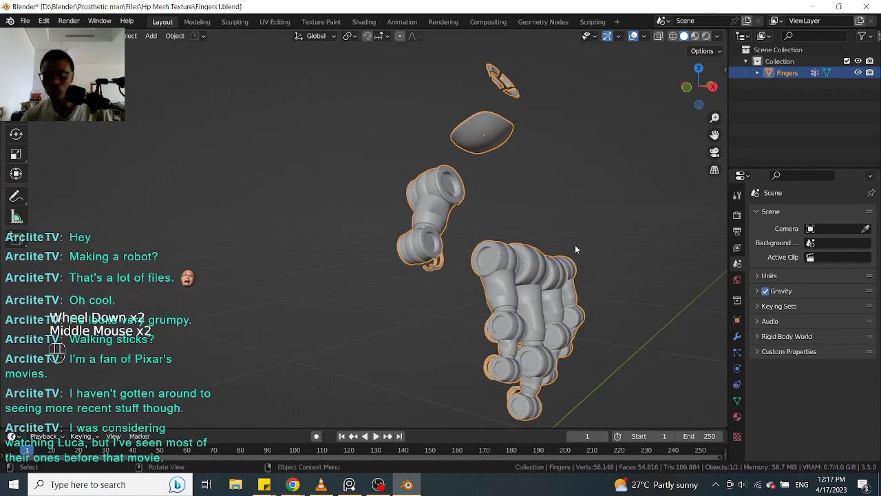
# Step: Inspect the Fingers mesh up close in Edit Mode and return to Object Mode
pyautogui.press('Tab')
pyautogui.scroll(2, 413, 234)
pyautogui.keyDown('shift'); pyautogui.moveTo(413, 234); pyautogui.dragTo(523, 207, button='middle'); pyautogui.keyUp('shift')
pyautogui.scroll(1, 495, 246)
pyautogui.press('Tab')
pyautogui.scroll(-1, 533, 212)
pyautogui.scroll(-1, 534, 208)
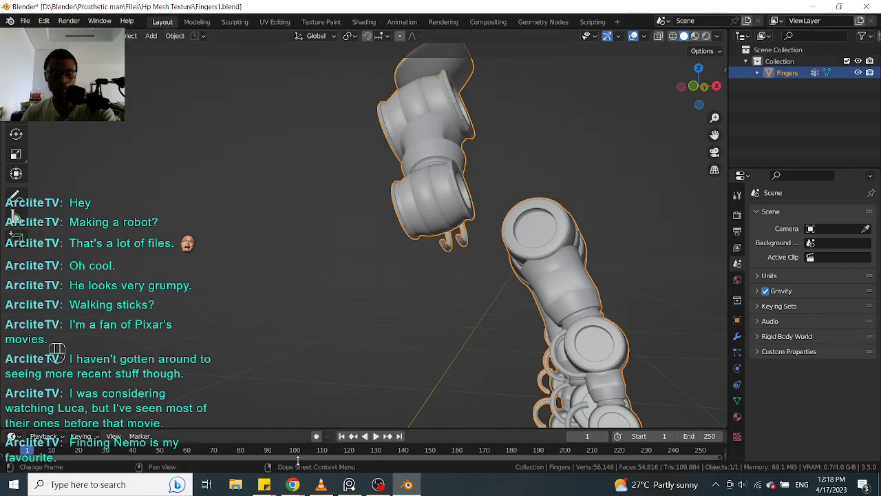
# Step: Switch to the Chrome window with the Carl Fredricksen image results and select its search query for replacement
pyautogui.click(294, 486)
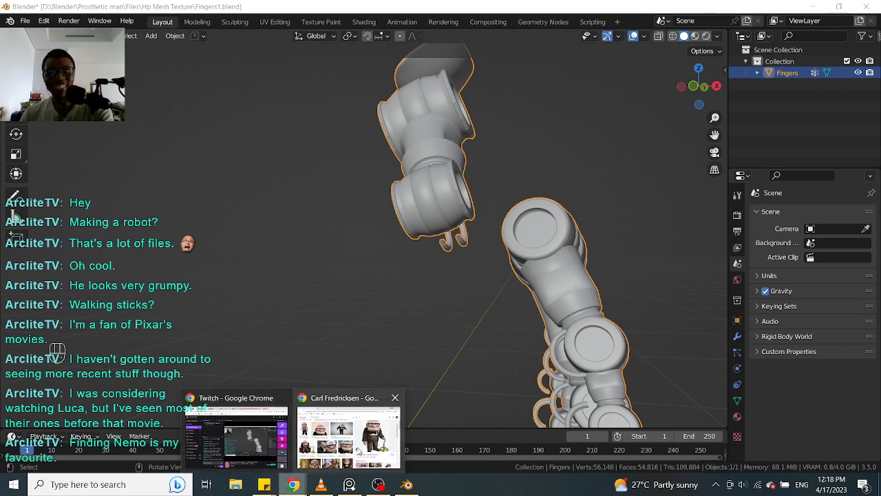
pyautogui.click(348, 433)
pyautogui.tripleClick(208, 93)
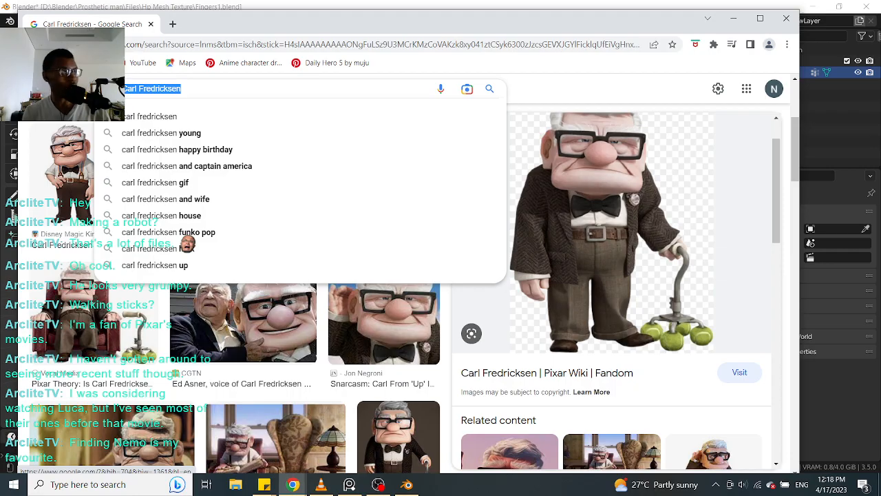
pyautogui.write('n')
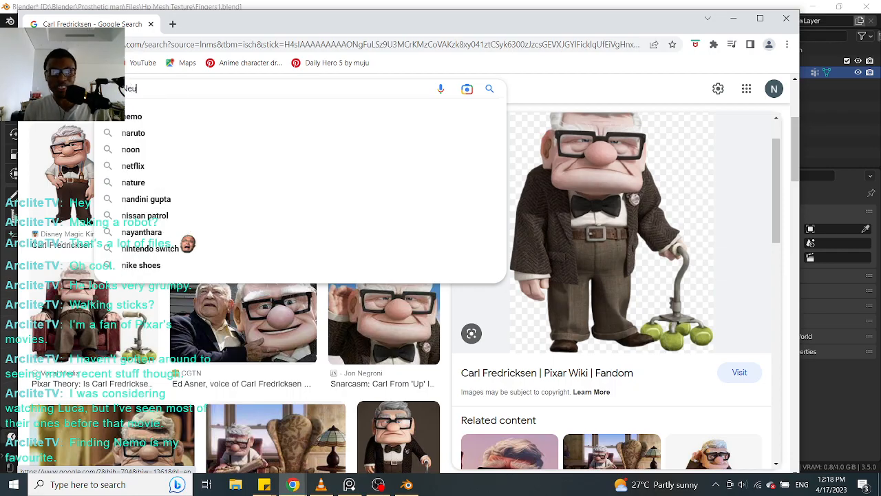
pyautogui.press('BackSpace')
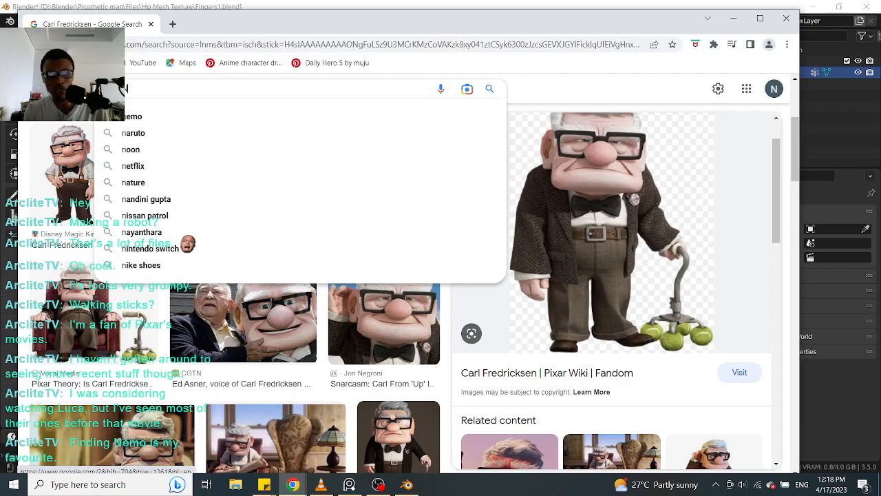
pyautogui.write('d')
pyautogui.press('BackSpace')
pyautogui.write('e')
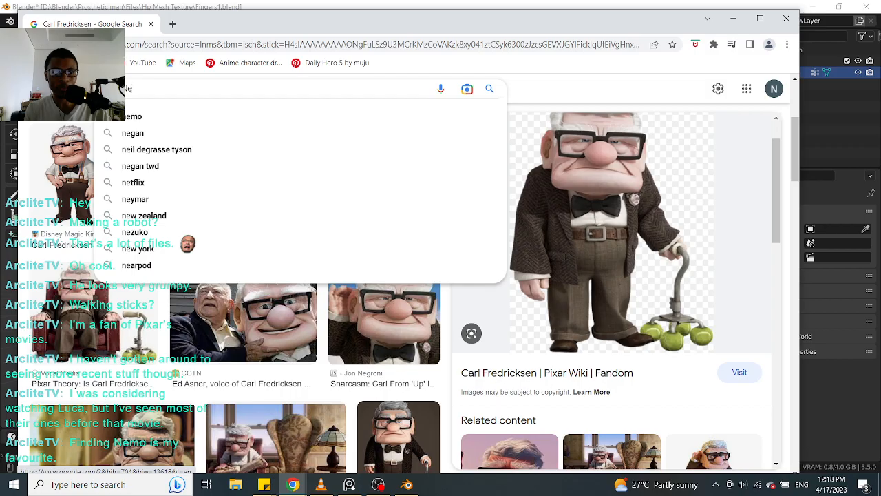
pyautogui.press('BackSpace')
pyautogui.press('BackSpace')
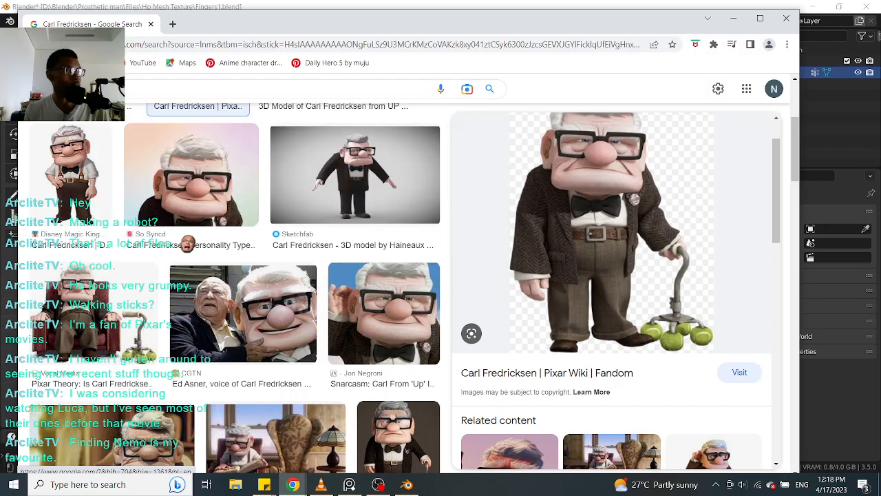
# Step: Search Google Images for "luca" and look through the movie's pictures
pyautogui.write('luca')
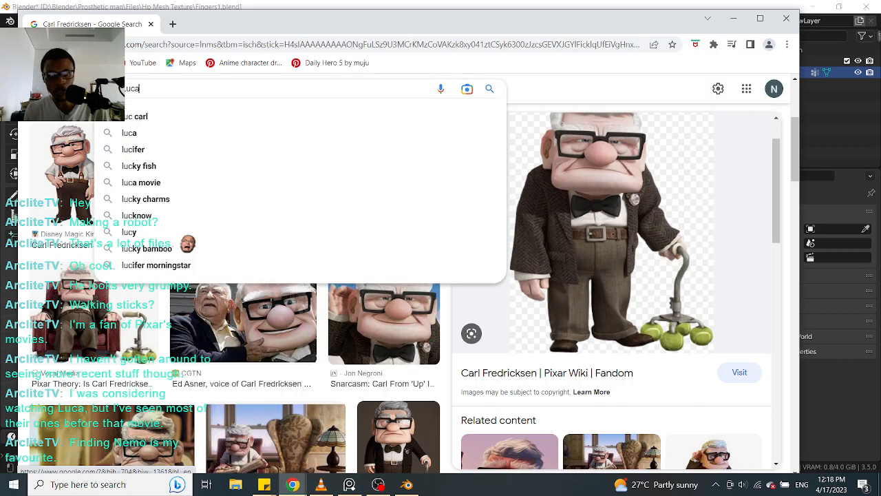
pyautogui.press('Return')
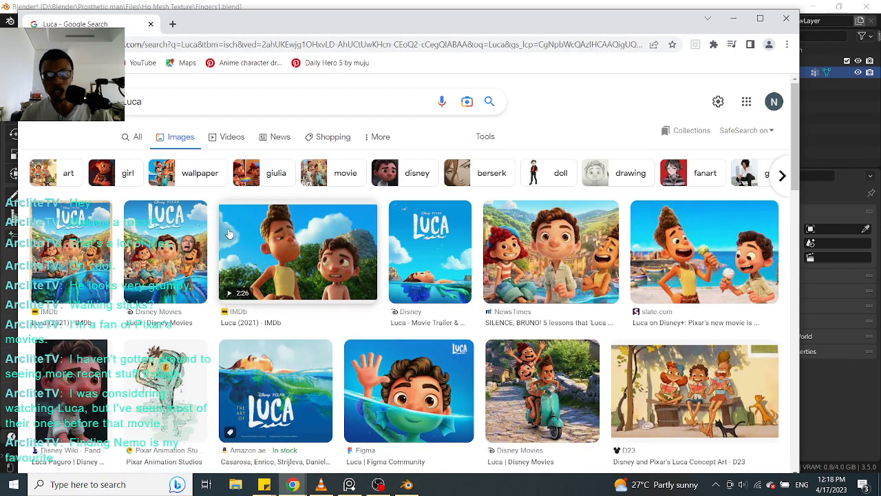
pyautogui.scroll(-3, 164, 273)
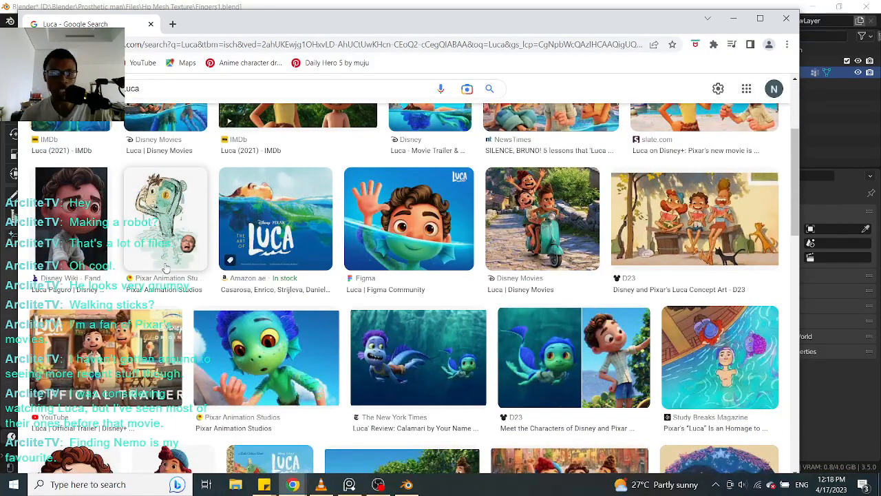
pyautogui.scroll(3, 82, 253)
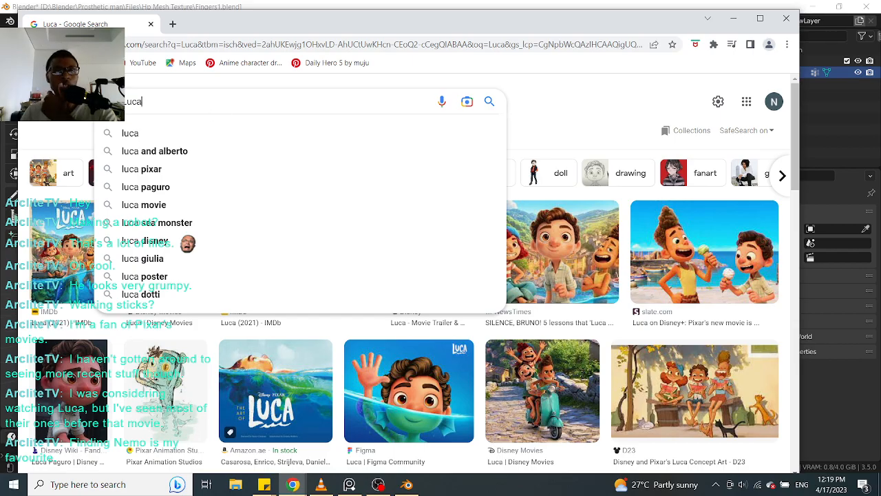
# Step: Replace the Luca query with "animations" and run the image search
pyautogui.moveTo(155, 97); pyautogui.dragTo(75, 99)
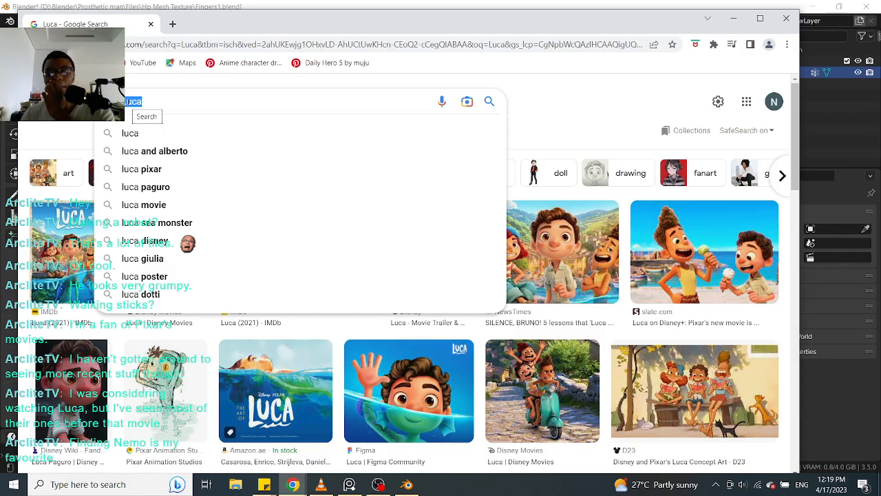
pyautogui.click(572, 122)
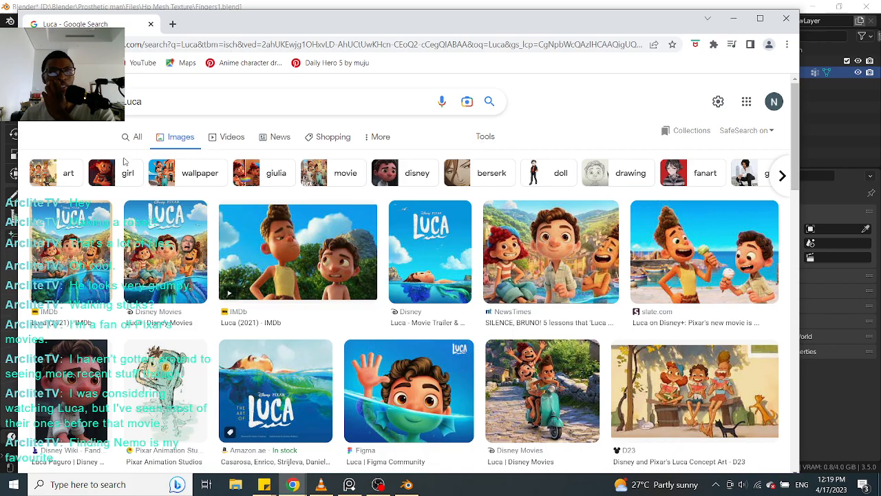
pyautogui.moveTo(160, 102); pyautogui.dragTo(82, 101)
pyautogui.press('BackSpace')
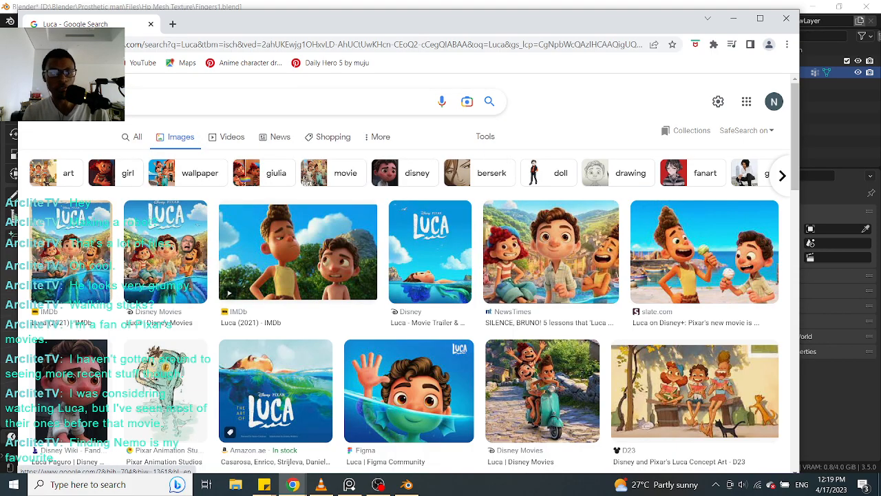
pyautogui.write('m')
pyautogui.press('BackSpace')
pyautogui.write('a')
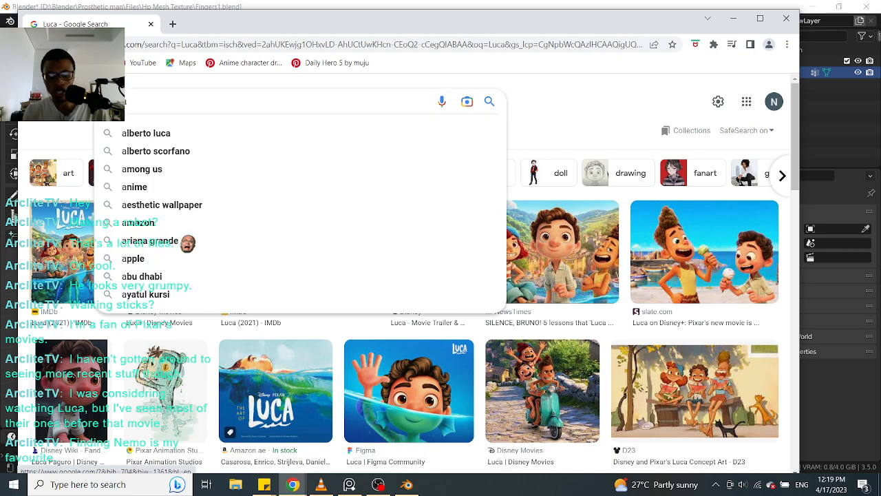
pyautogui.write('nimations')
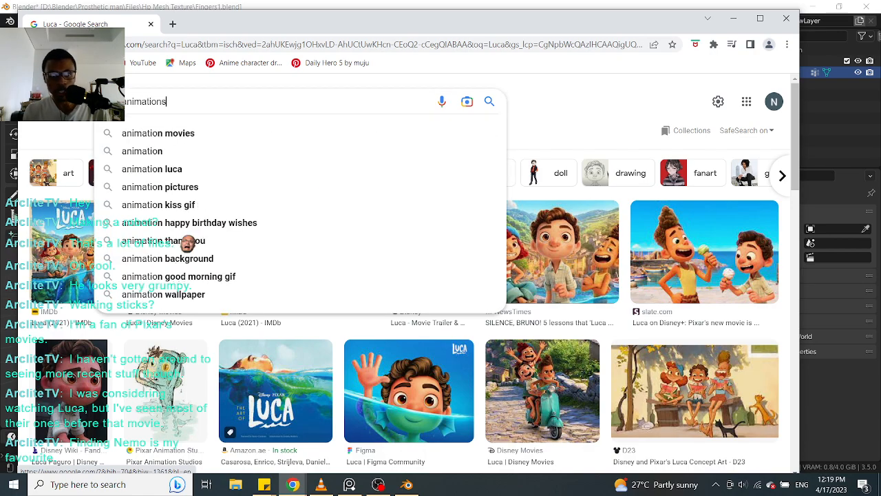
pyautogui.press('Return')
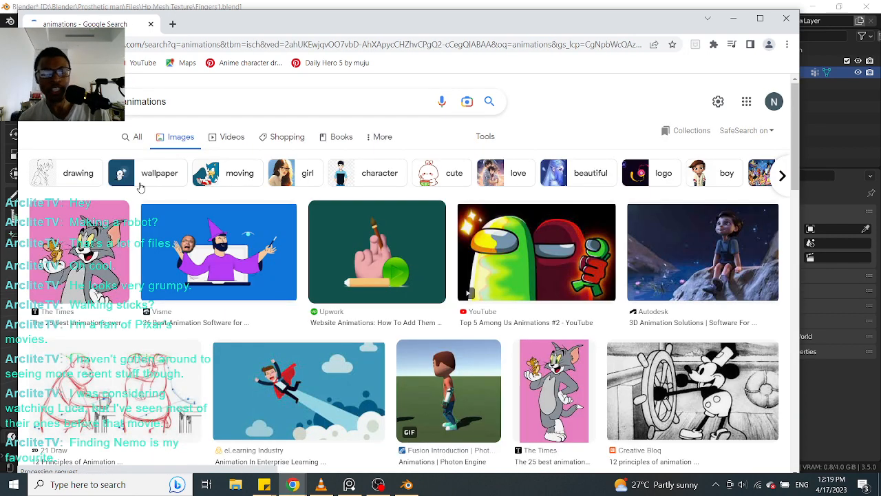
# Step: Extend the image search query to "animations movie" and run it
pyautogui.click(212, 99)
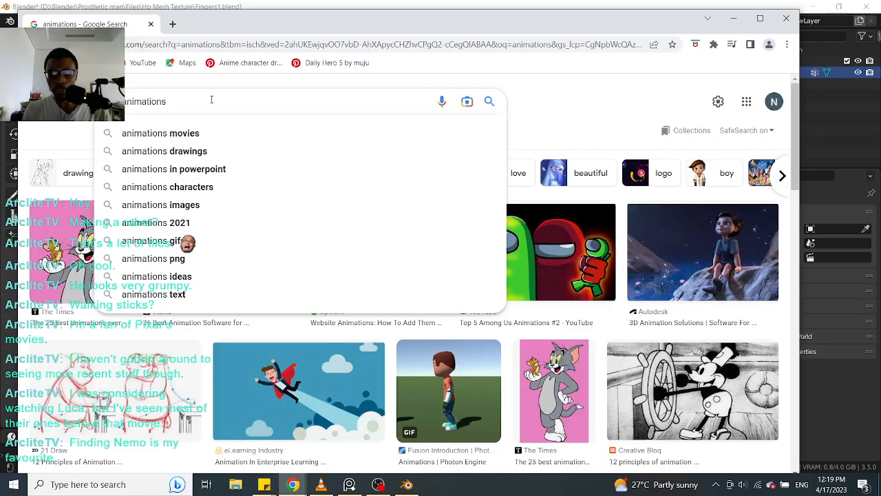
pyautogui.write('mo')
pyautogui.press('Return')
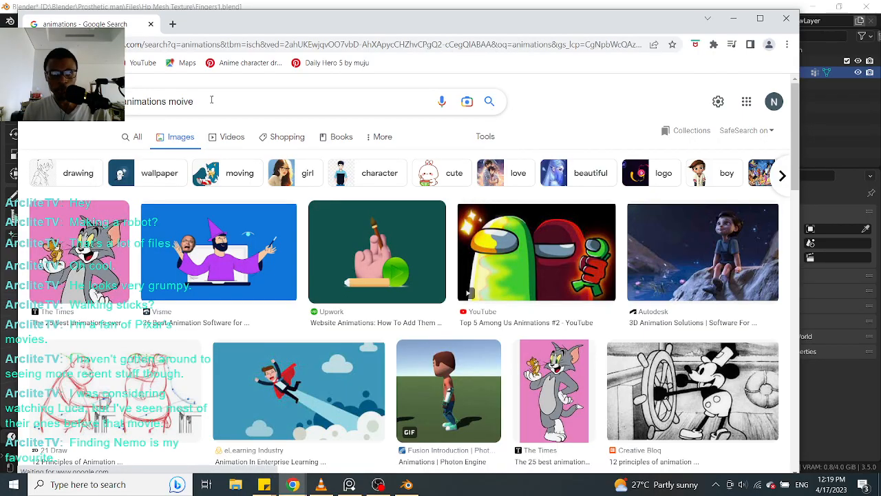
pyautogui.press('BackSpace')
pyautogui.press('BackSpace')
pyautogui.press('BackSpace')
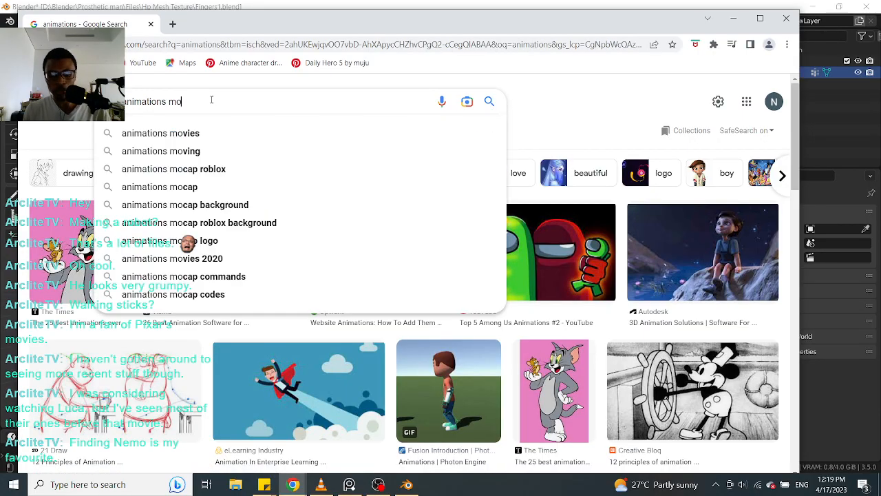
pyautogui.write('vie')
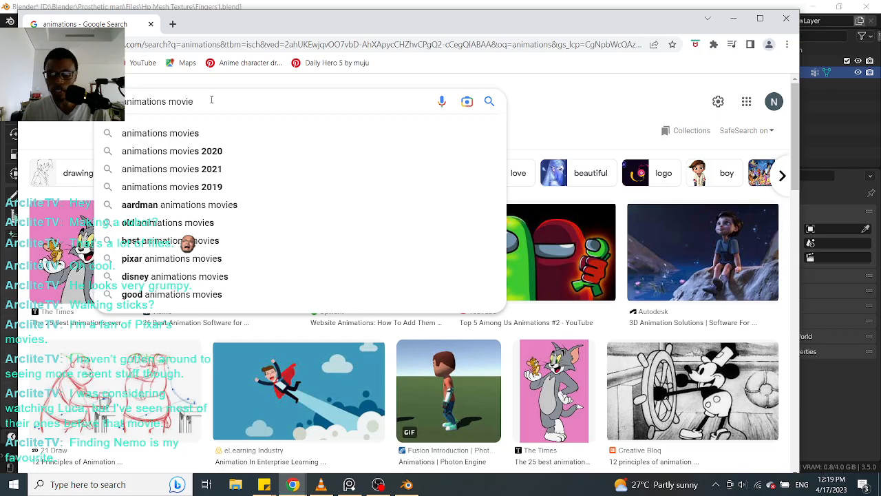
pyautogui.press('Return')
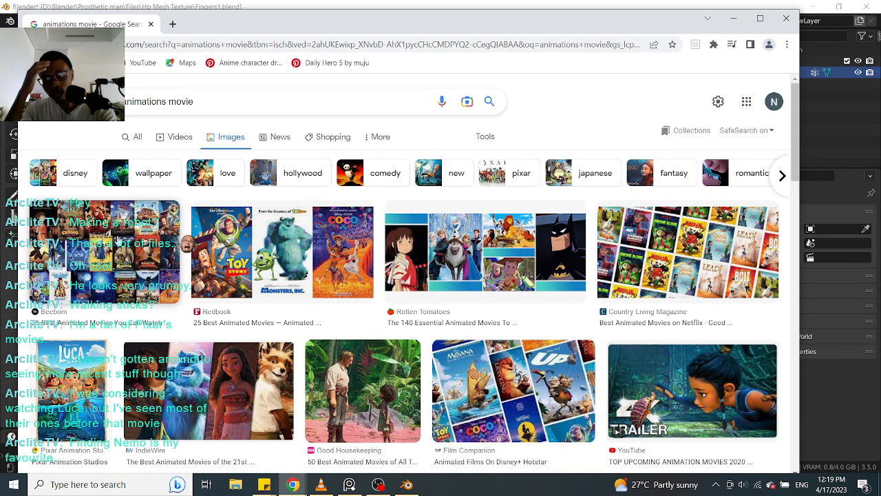
# Step: Look through the animated movie image results and preview the Beebom poster collage, closing the extra page it opens
pyautogui.scroll(-3, 138, 227)
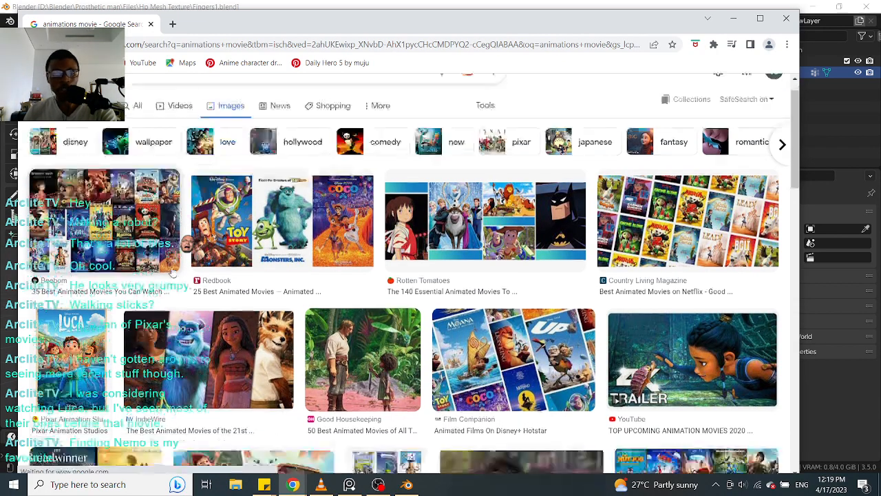
pyautogui.scroll(3, 177, 206)
pyautogui.scroll(-5, 177, 206)
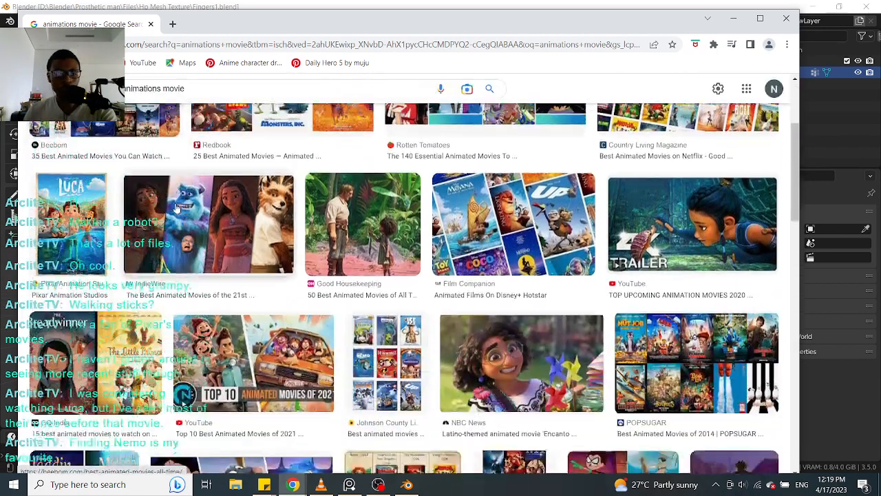
pyautogui.scroll(1, 178, 206)
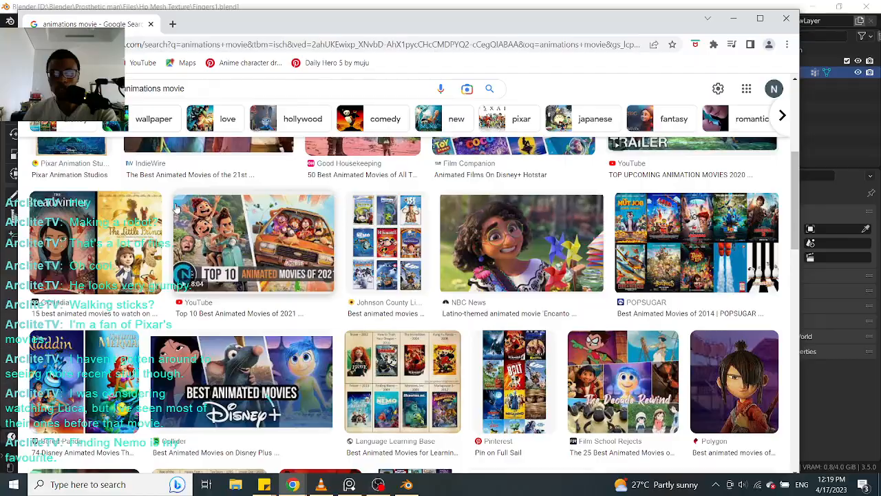
pyautogui.scroll(3, 158, 205)
pyautogui.scroll(1, 158, 205)
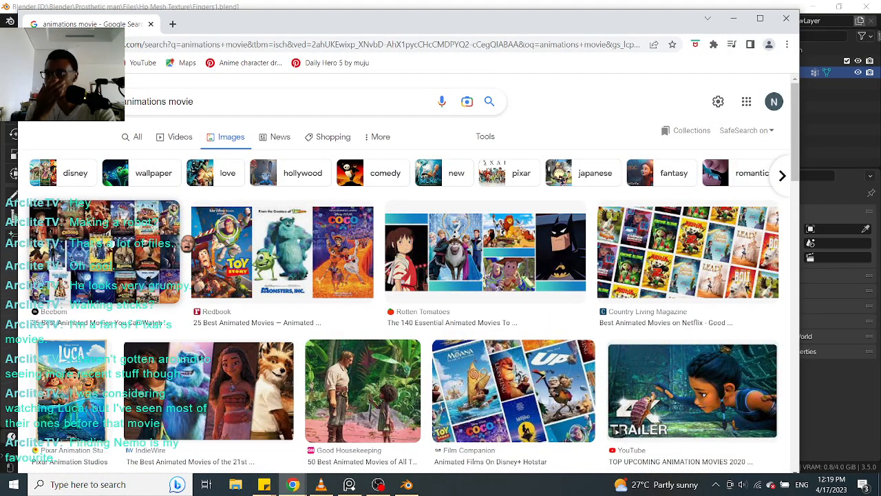
pyautogui.click(103, 251)
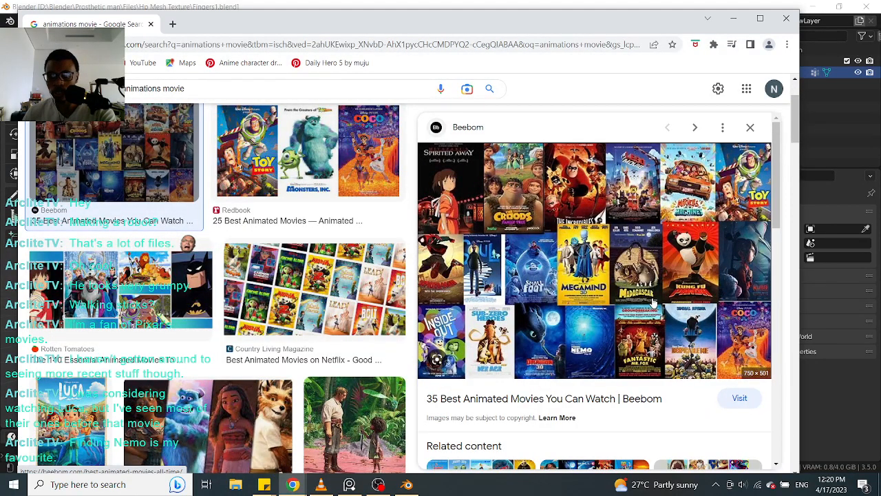
pyautogui.click(747, 325)
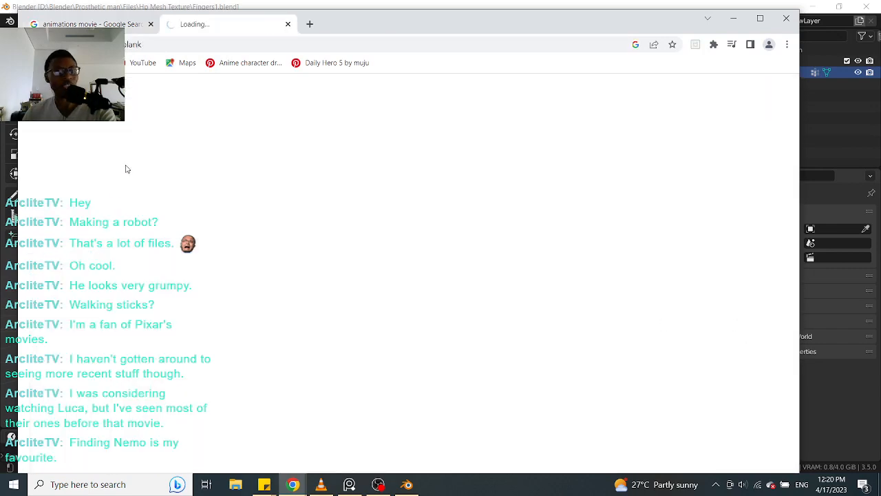
pyautogui.click(288, 24)
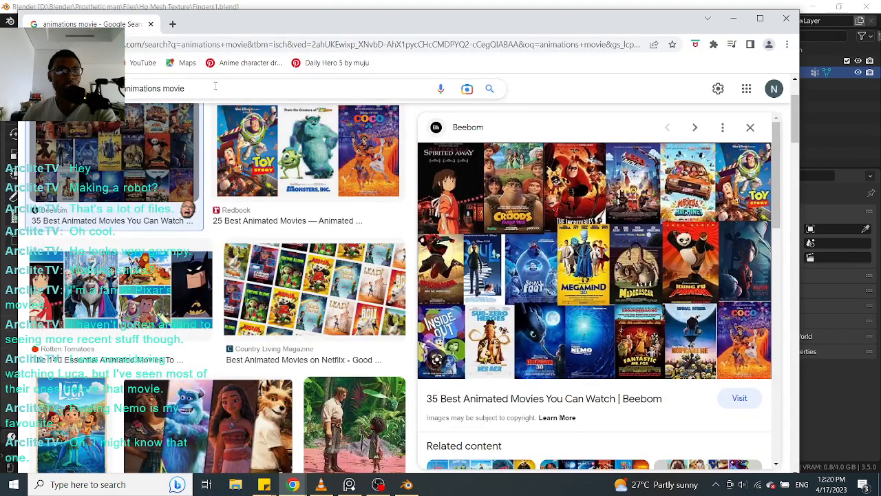
# Step: Search Google Images for the suggested query "coco movie"
pyautogui.moveTo(211, 88); pyautogui.dragTo(75, 88)
pyautogui.write('coco')
pyautogui.press('Down')
pyautogui.press('Return')
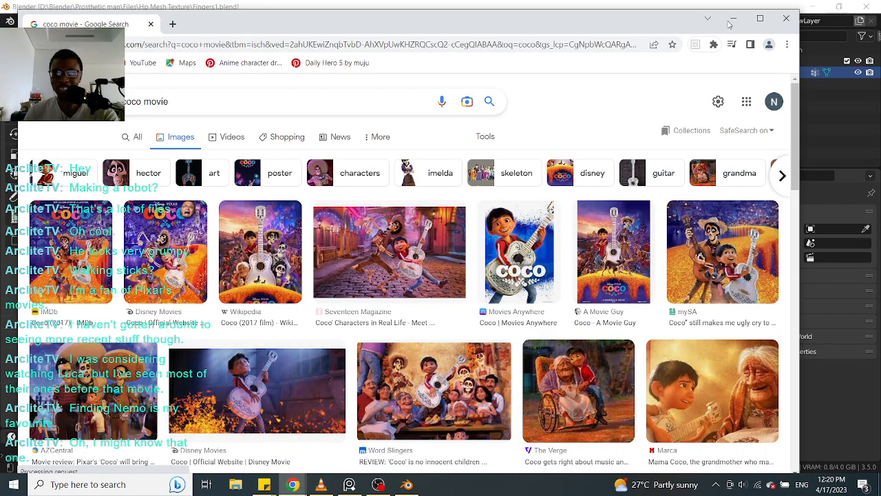
# Step: Switch back to Blender and inspect the Fingers object from another angle showing all the fingers
pyautogui.click(731, 21)
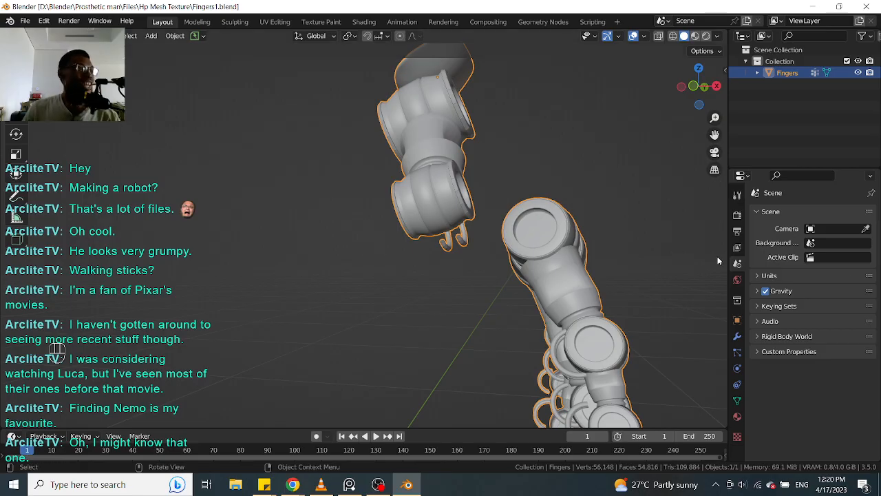
pyautogui.moveTo(587, 206); pyautogui.dragTo(484, 177, button='middle')
pyautogui.scroll(-2, 519, 206)
pyautogui.scroll(2, 496, 213)
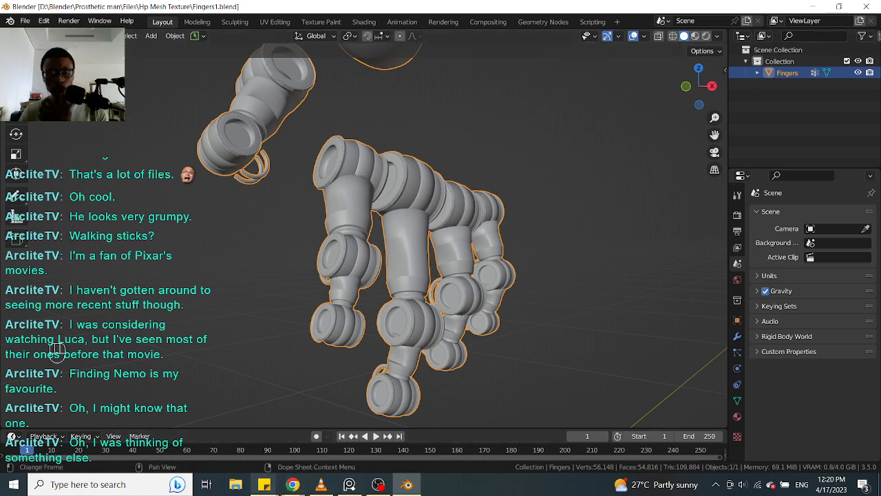
# Step: Switch to the Chrome window with the "coco movie" results and look through the Coco images
pyautogui.click(293, 485)
pyautogui.click(323, 420)
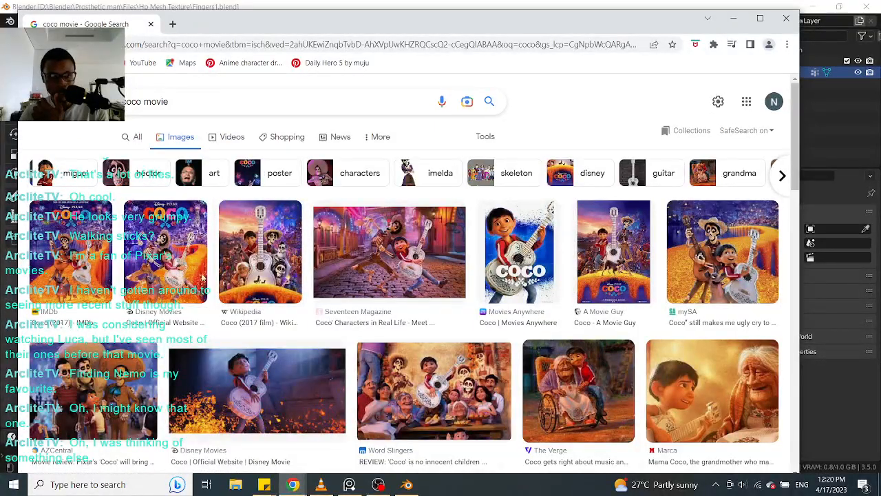
pyautogui.scroll(-1, 432, 290)
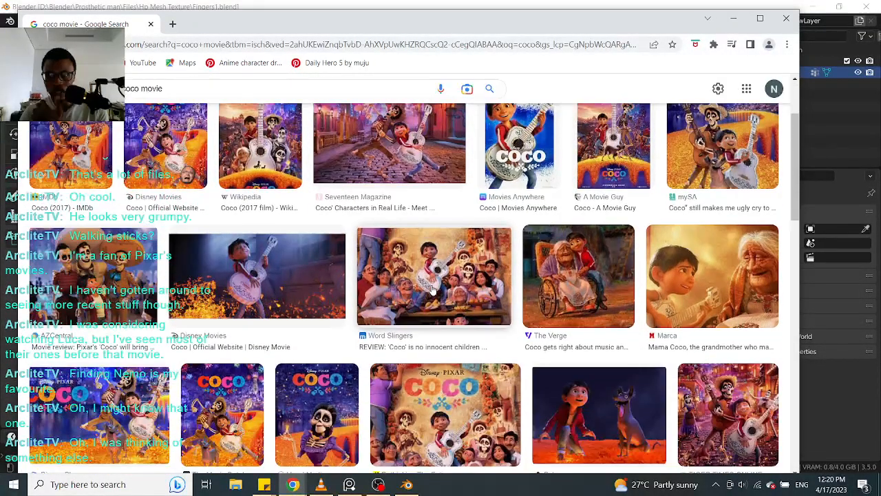
pyautogui.scroll(1, 432, 290)
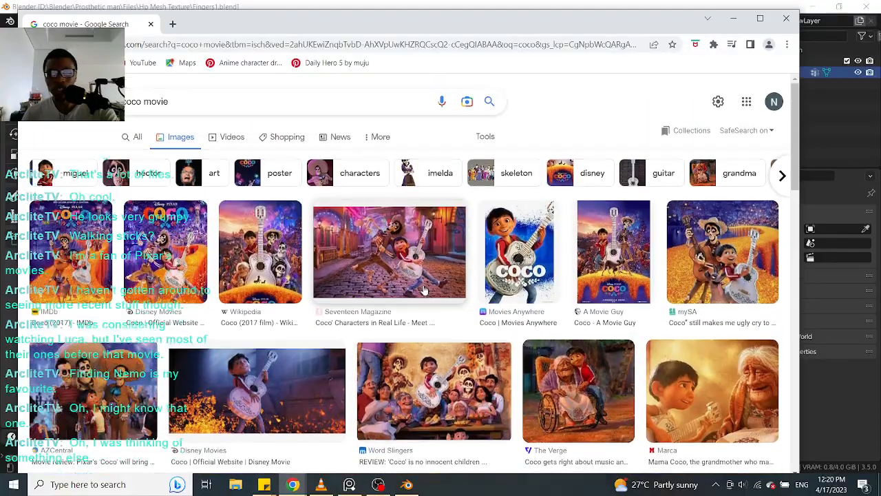
# Step: Preview the IMDb Coco (2017) poster from the image results and return to Blender
pyautogui.click(197, 98)
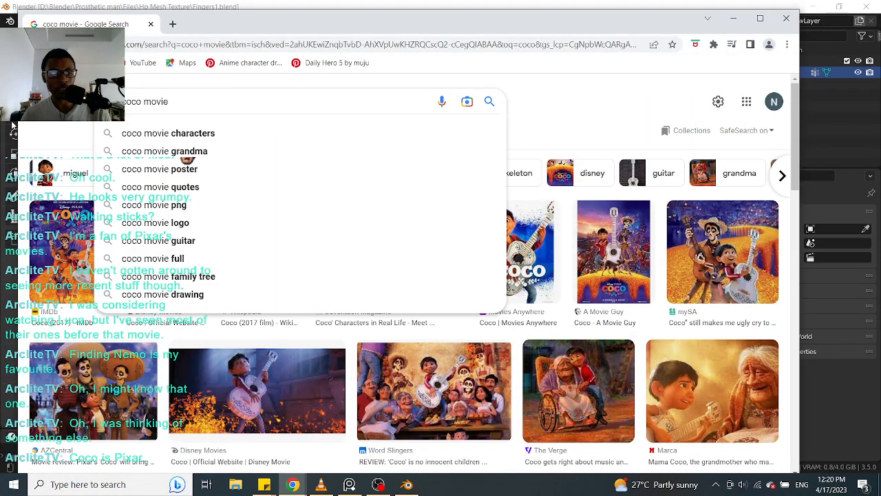
pyautogui.click(39, 123)
pyautogui.click(181, 96)
pyautogui.click(64, 131)
pyautogui.click(65, 248)
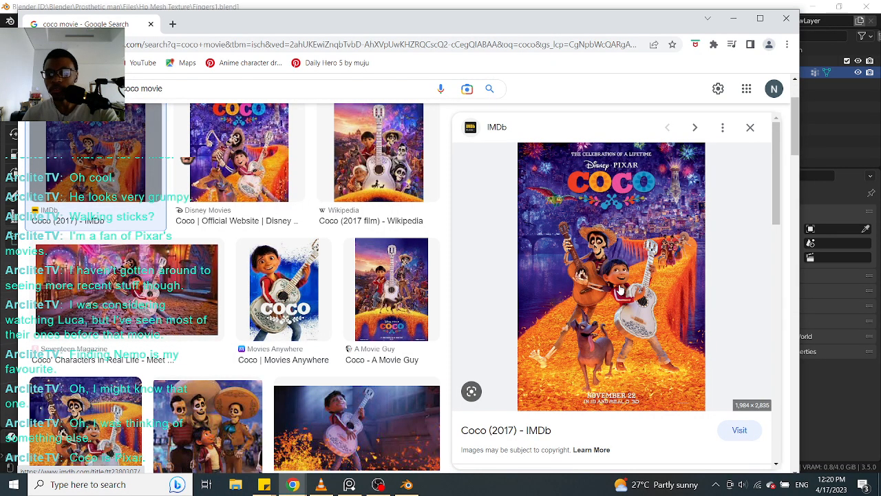
pyautogui.click(733, 18)
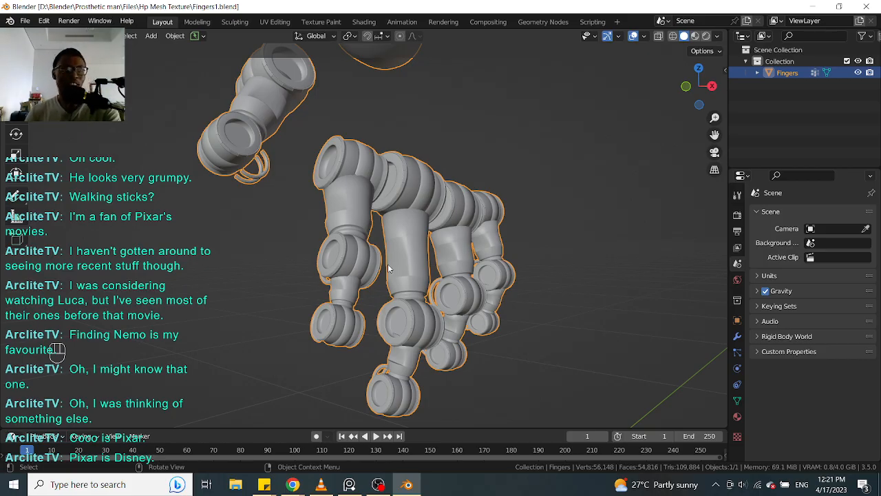
# Step: Inspect the Fingers mesh from several angles, including the separate rounded plate and ring pieces above the fingers
pyautogui.scroll(-1, 375, 258)
pyautogui.moveTo(375, 258); pyautogui.dragTo(397, 255, button='middle')
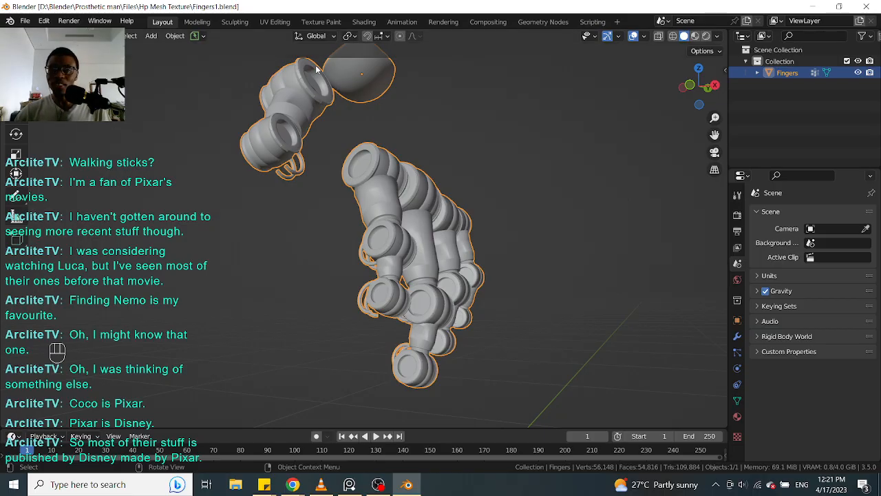
pyautogui.keyDown('alt'); pyautogui.click(490, 192); pyautogui.keyUp('alt')
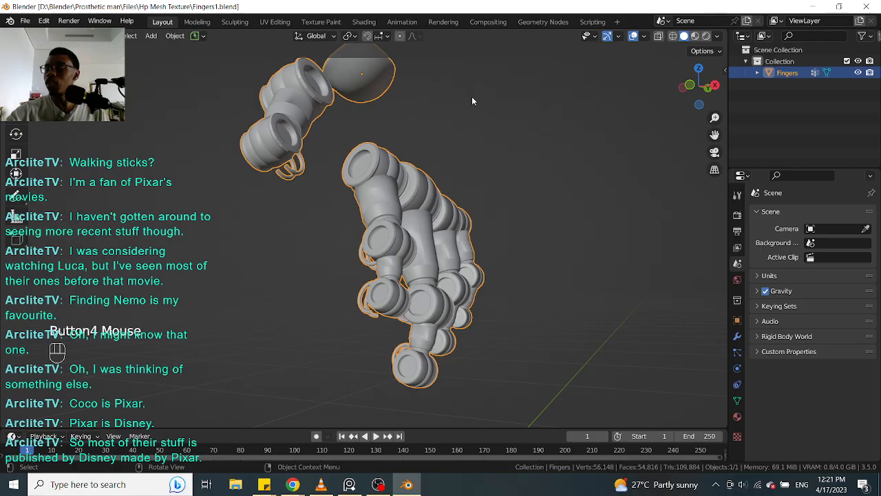
pyautogui.scroll(1, 440, 105)
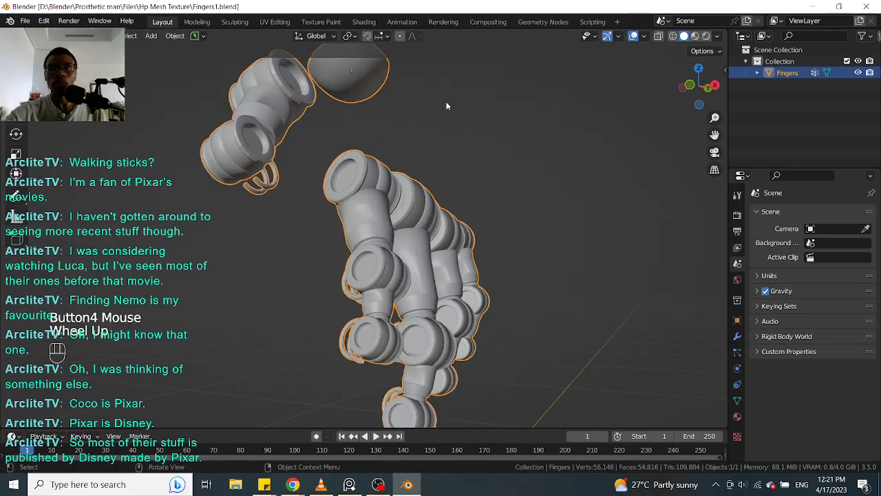
pyautogui.scroll(-2, 448, 107)
pyautogui.moveTo(446, 108); pyautogui.dragTo(468, 164, button='middle')
pyautogui.scroll(1, 458, 169)
pyautogui.scroll(-1, 464, 173)
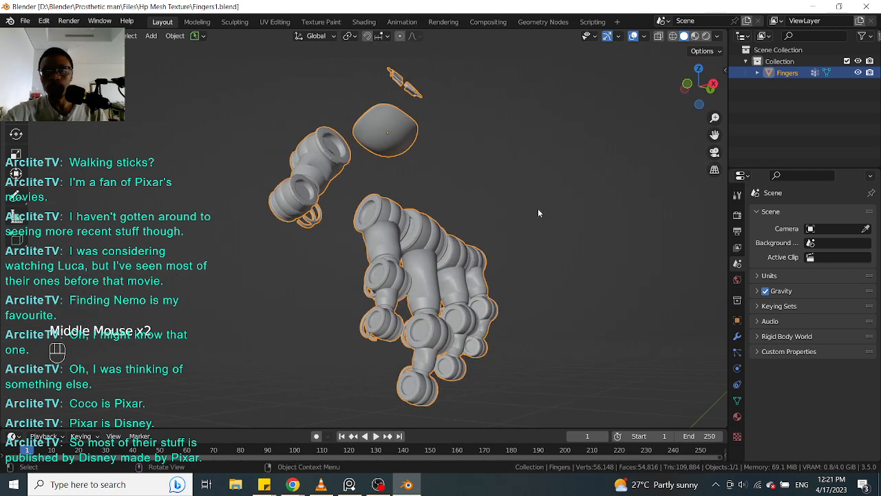
# Step: Turn on the wireframe overlay in the viewport and show the modifier properties of the Fingers object
pyautogui.click(644, 36)
pyautogui.click(573, 228)
pyautogui.scroll(2, 371, 224)
pyautogui.moveTo(371, 224); pyautogui.dragTo(406, 113, button='middle')
pyautogui.click(737, 336)
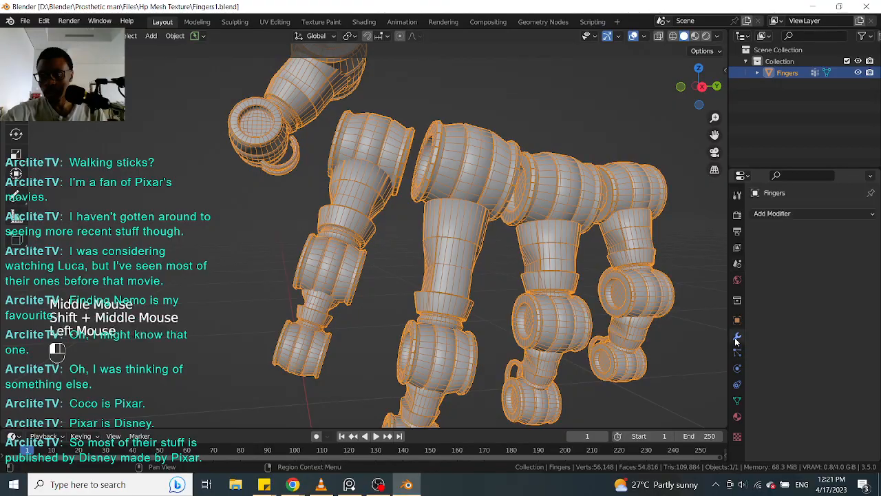
pyautogui.scroll(-2, 622, 314)
pyautogui.moveTo(622, 314); pyautogui.dragTo(612, 271, button='middle')
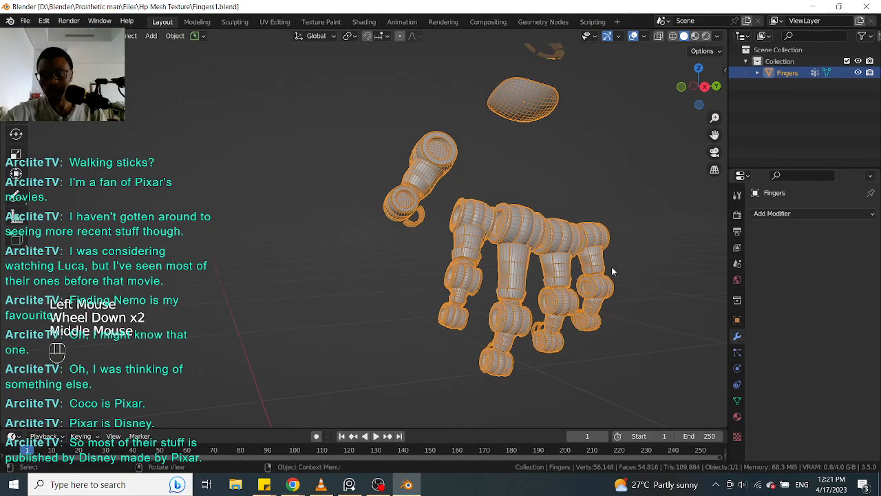
pyautogui.click(516, 276)
pyautogui.click(601, 190)
pyautogui.click(529, 258)
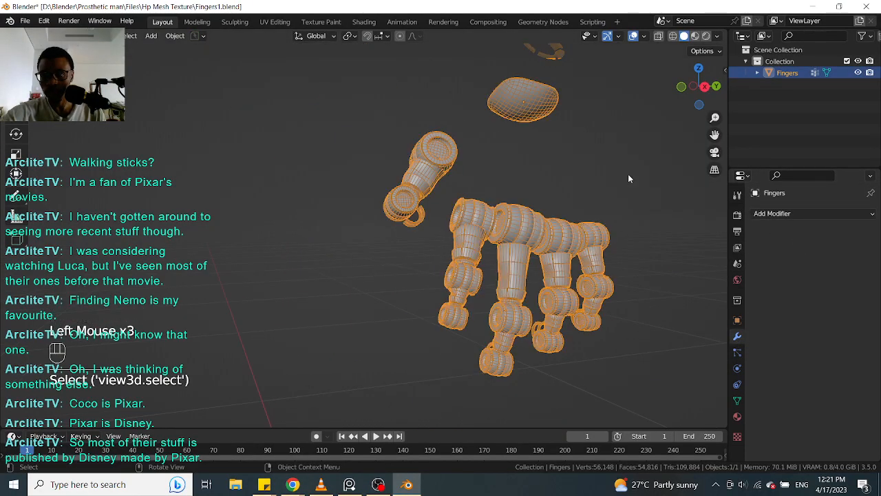
pyautogui.click(797, 212)
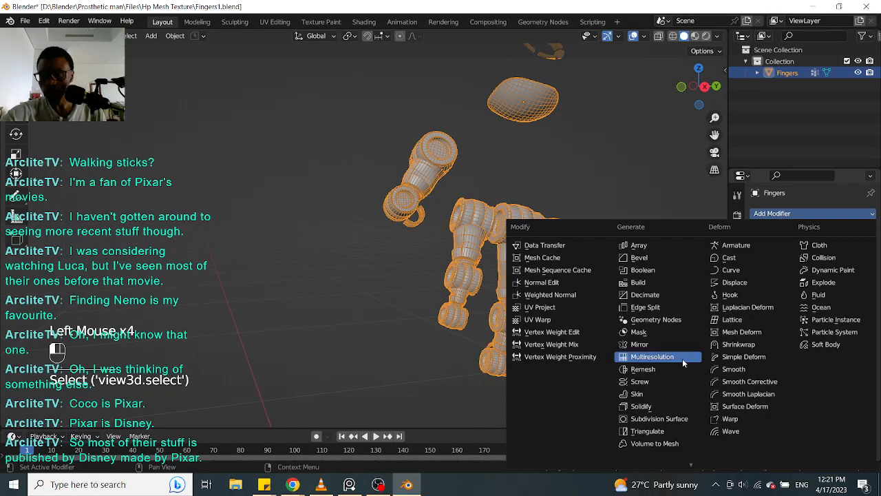
pyautogui.click(306, 321)
# Step: Add a Subdivision Surface modifier to the Fingers object
pyautogui.scroll(1, 308, 351)
pyautogui.scroll(-1, 310, 354)
pyautogui.moveTo(311, 356); pyautogui.dragTo(334, 363, button='middle')
pyautogui.scroll(2, 333, 359)
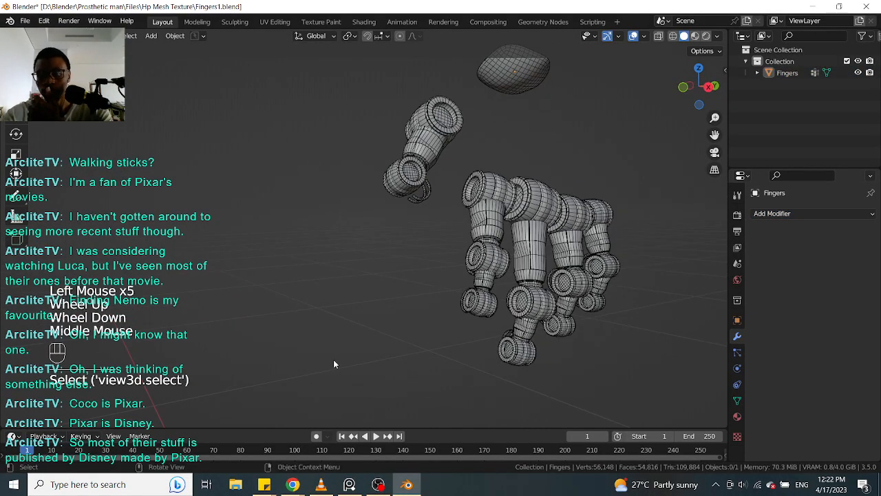
pyautogui.moveTo(395, 370); pyautogui.dragTo(353, 364, button='middle')
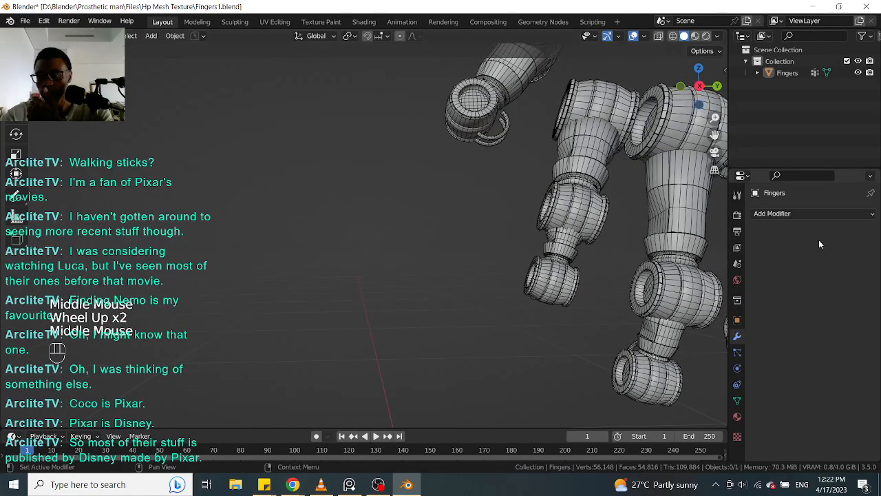
pyautogui.click(772, 213)
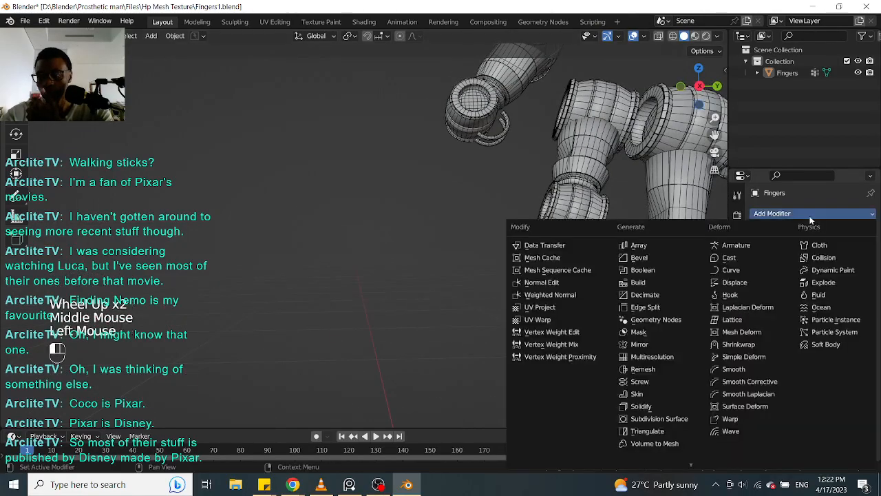
pyautogui.click(663, 418)
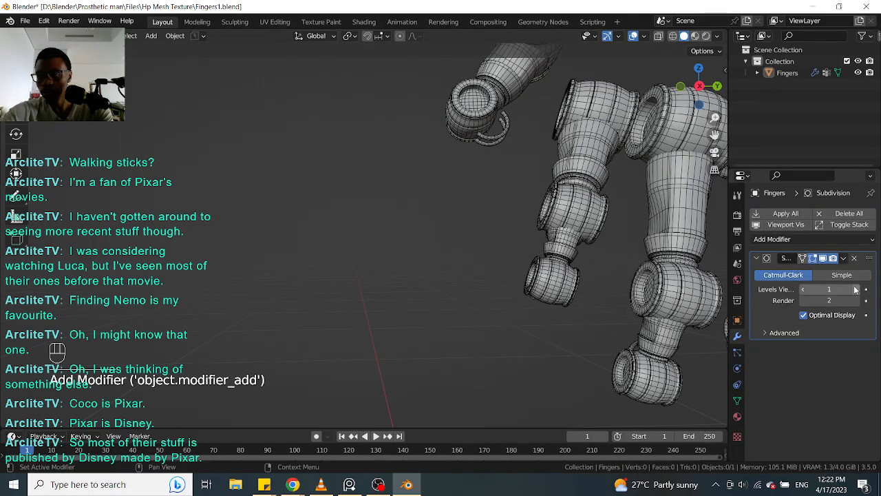
# Step: Put the Fingers object into Edit Mode and return it to Object Mode
pyautogui.press('Tab')
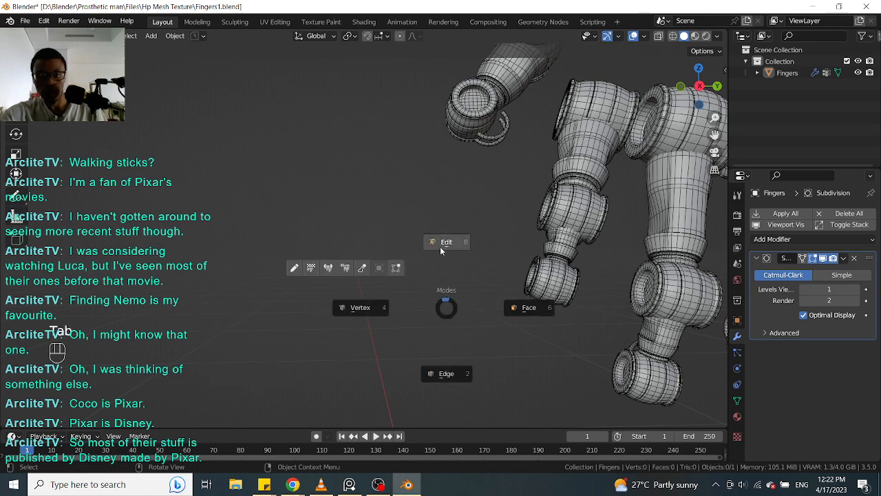
pyautogui.rightClick(444, 299)
pyautogui.press('Tab')
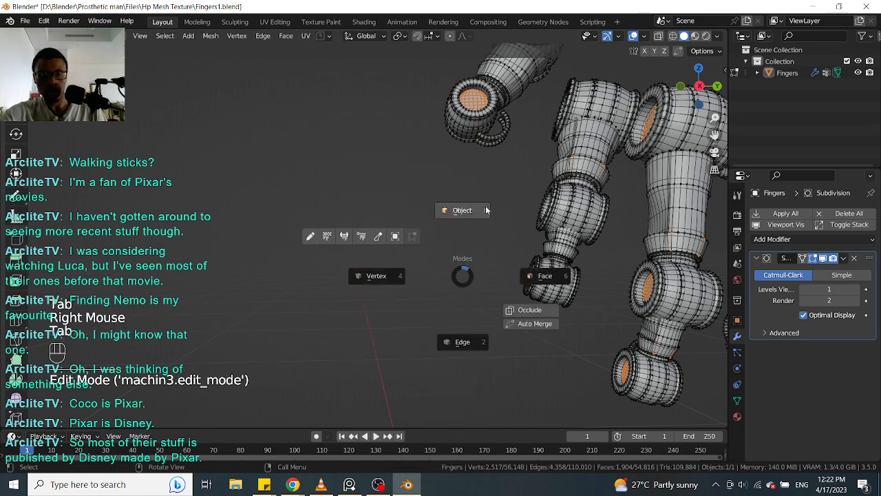
pyautogui.click(468, 214)
pyautogui.moveTo(354, 265); pyautogui.dragTo(413, 265, button='middle')
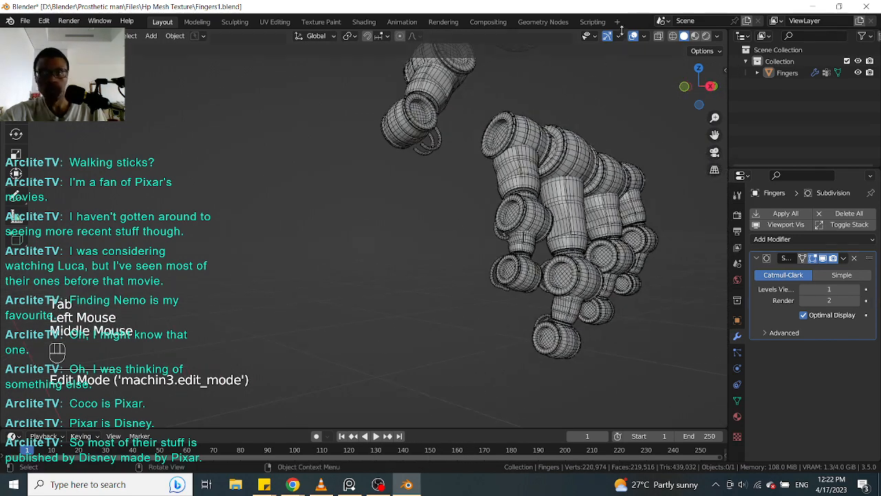
# Step: Turn on the Statistics overlay in the viewport and select the Fingers object
pyautogui.click(645, 36)
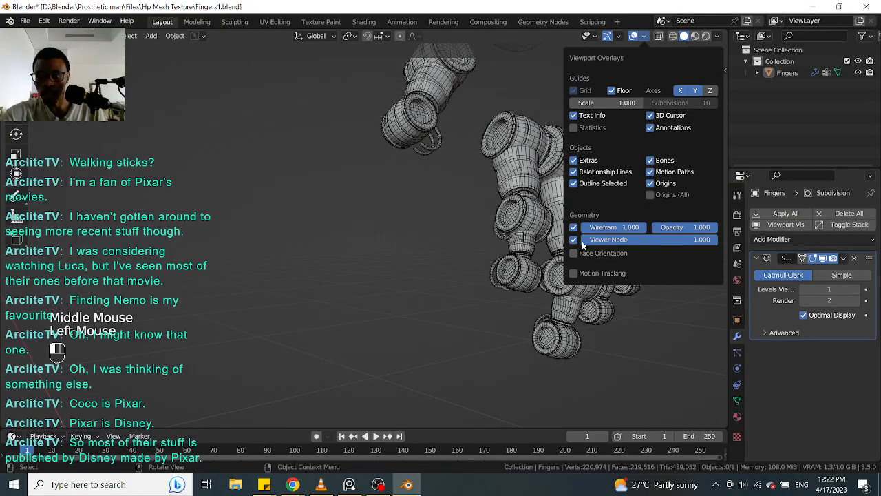
pyautogui.click(598, 127)
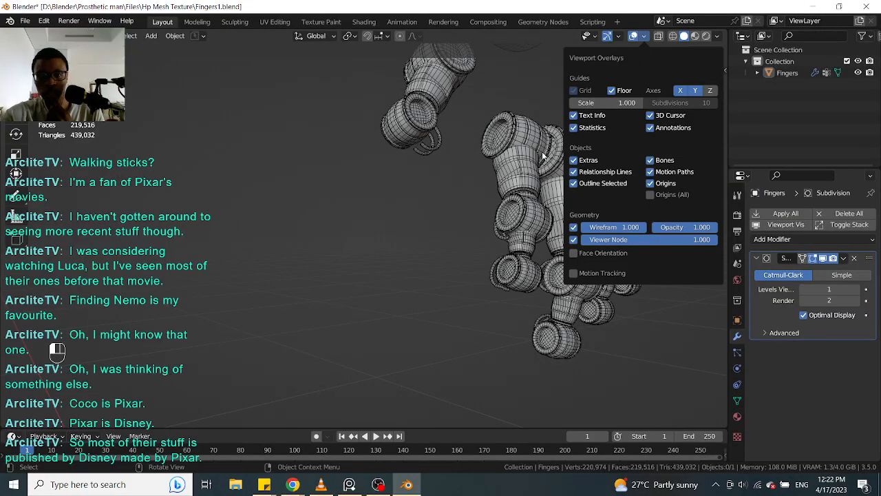
pyautogui.moveTo(424, 207); pyautogui.dragTo(554, 190, button='middle')
pyautogui.click(554, 190)
pyautogui.moveTo(540, 236)
pyautogui.mouseDown(button='middle')
pyautogui.moveTo(571, 230)
pyautogui.moveTo(547, 229)
pyautogui.mouseUp(button='middle')
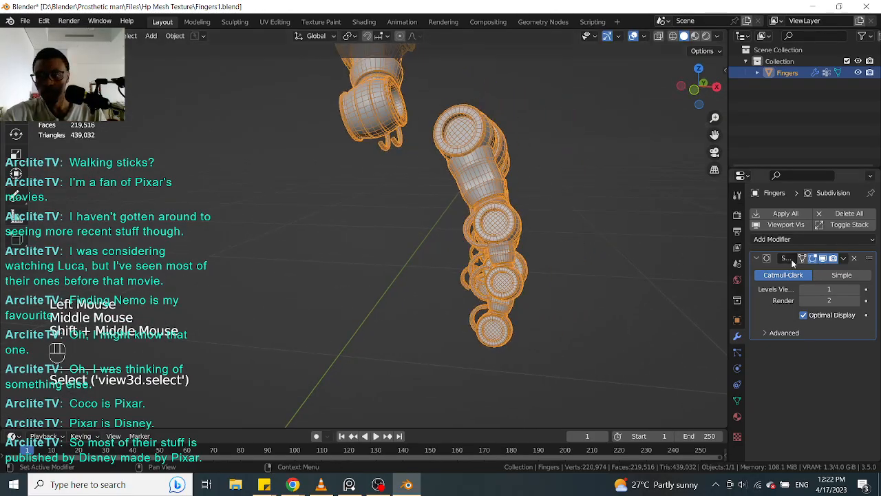
# Step: Compare the Fingers mesh with the Subdivision modifier's viewport display turned off and back on
pyautogui.click(823, 260)
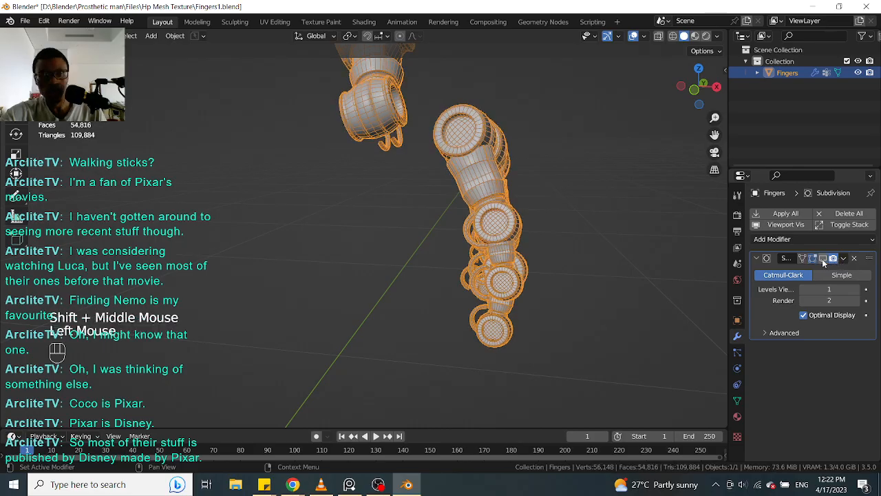
pyautogui.moveTo(413, 252); pyautogui.dragTo(349, 252, button='middle')
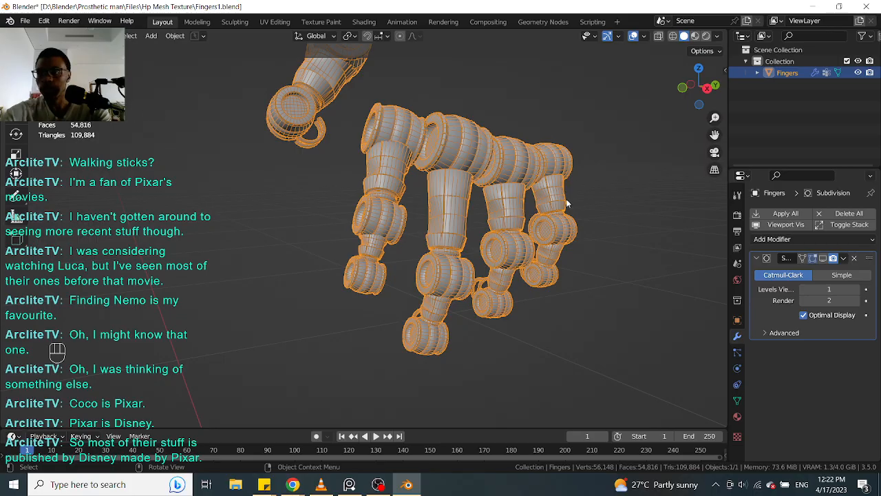
pyautogui.click(821, 259)
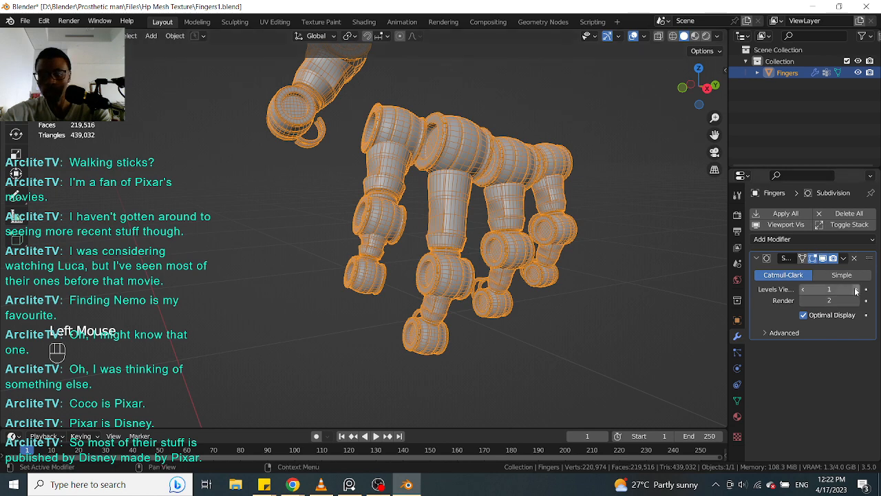
# Step: Set the Subdivision modifier's viewport level to 2 on the Fingers object
pyautogui.click(855, 291)
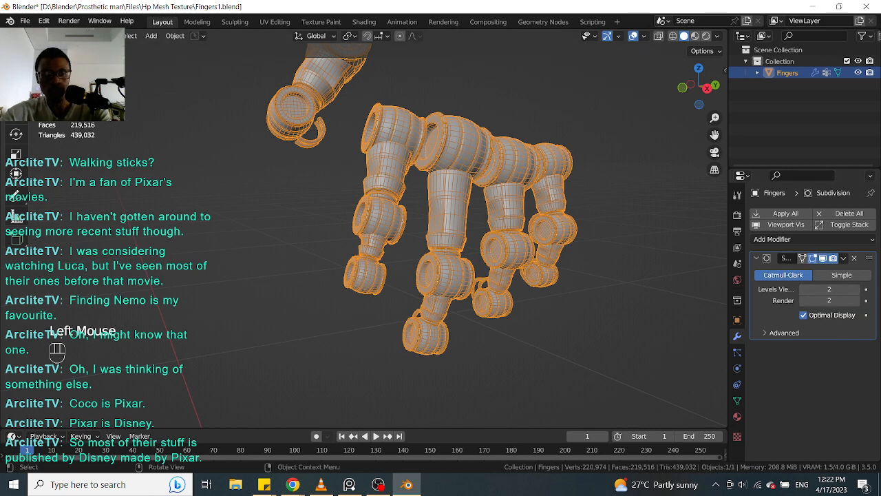
pyautogui.click(475, 227)
pyautogui.moveTo(475, 227); pyautogui.dragTo(501, 266, button='middle')
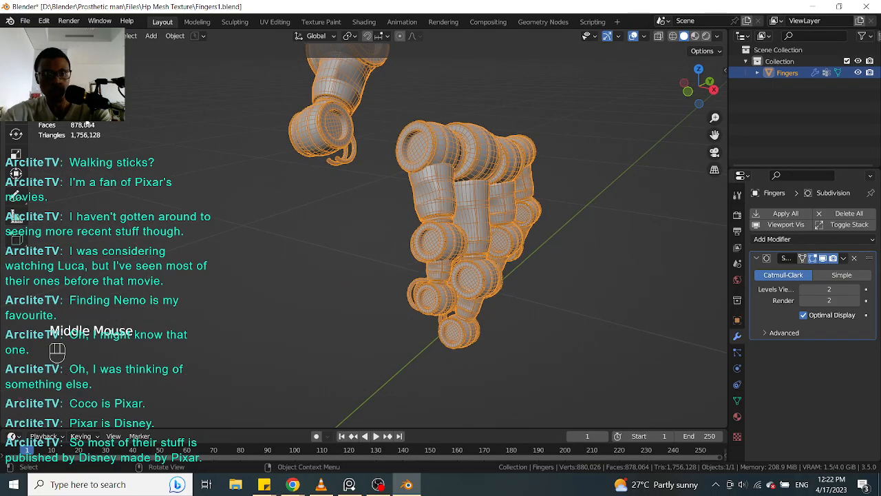
# Step: Examine the subdivided wireframe of the fingers, thumb, rounded plate and ring segments from several angles
pyautogui.moveTo(455, 218)
pyautogui.mouseDown(button='middle')
pyautogui.moveTo(460, 198)
pyautogui.moveTo(455, 205)
pyautogui.mouseUp(button='middle')
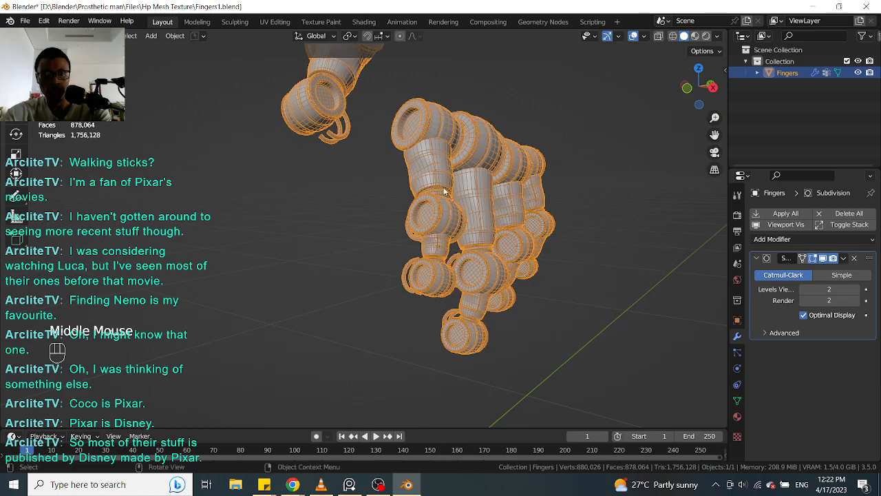
pyautogui.moveTo(543, 224); pyautogui.dragTo(572, 232, button='middle')
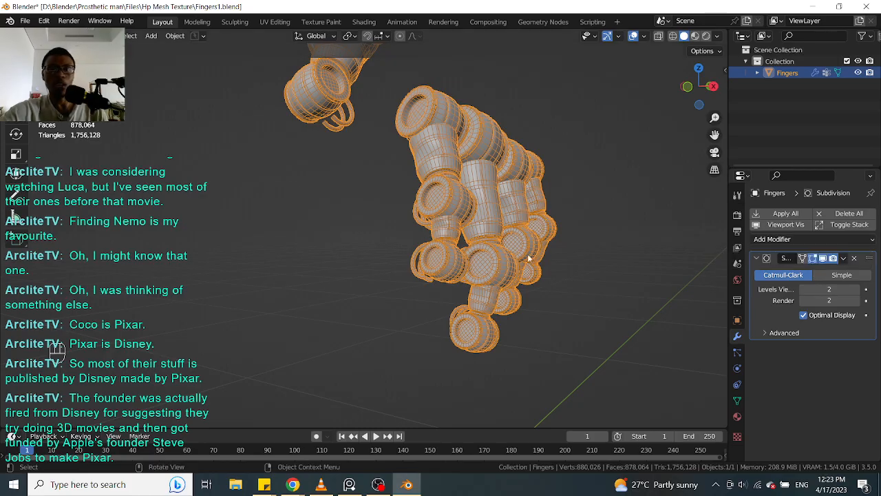
pyautogui.moveTo(509, 282); pyautogui.dragTo(547, 272, button='middle')
pyautogui.keyDown('shift'); pyautogui.moveTo(548, 218); pyautogui.dragTo(536, 265, button='middle'); pyautogui.keyUp('shift')
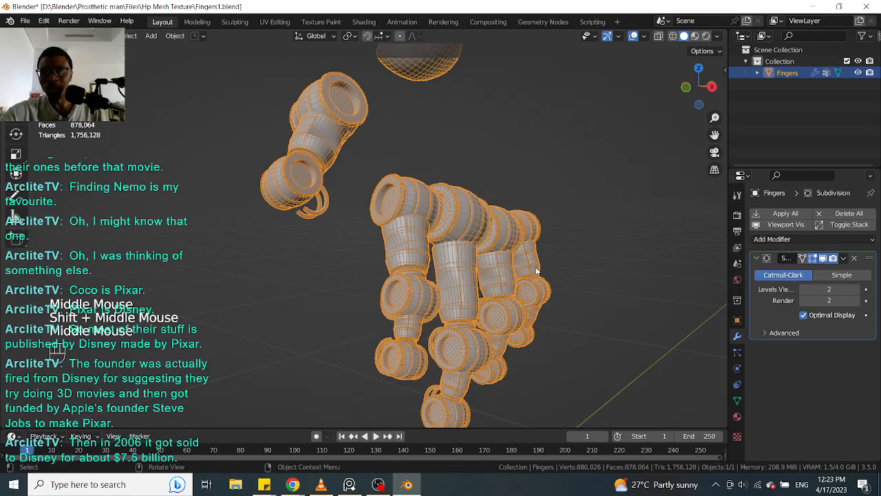
pyautogui.keyDown('shift'); pyautogui.moveTo(565, 218); pyautogui.dragTo(510, 152, button='middle'); pyautogui.keyUp('shift')
pyautogui.scroll(-2, 568, 284)
pyautogui.scroll(2, 564, 282)
pyautogui.scroll(4, 485, 279)
pyautogui.scroll(-2, 509, 152)
pyautogui.moveTo(479, 315); pyautogui.dragTo(452, 231, button='middle')
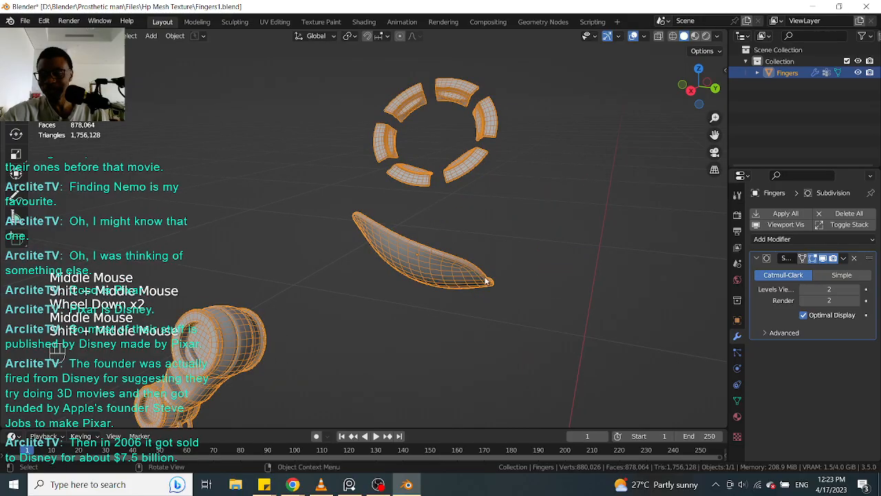
# Step: Apply the Subdivision modifier to the Fingers object
pyautogui.scroll(-2, 419, 324)
pyautogui.moveTo(419, 324); pyautogui.dragTo(465, 252, button='middle')
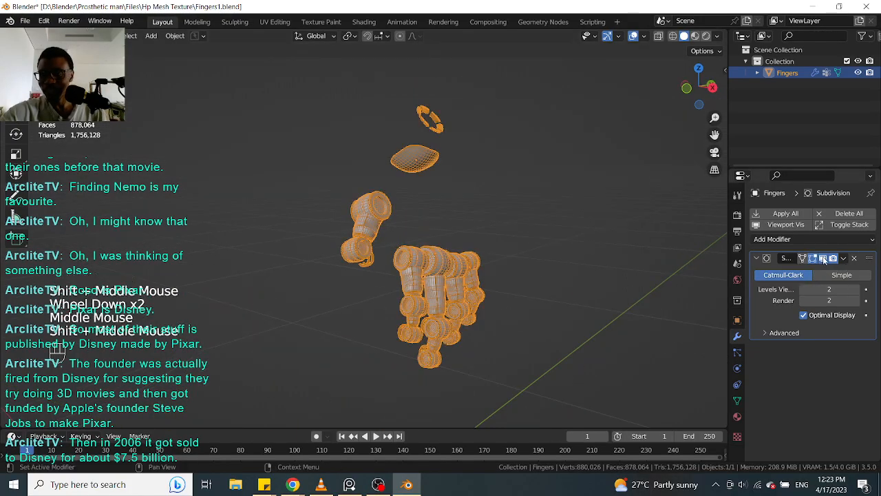
pyautogui.click(843, 258)
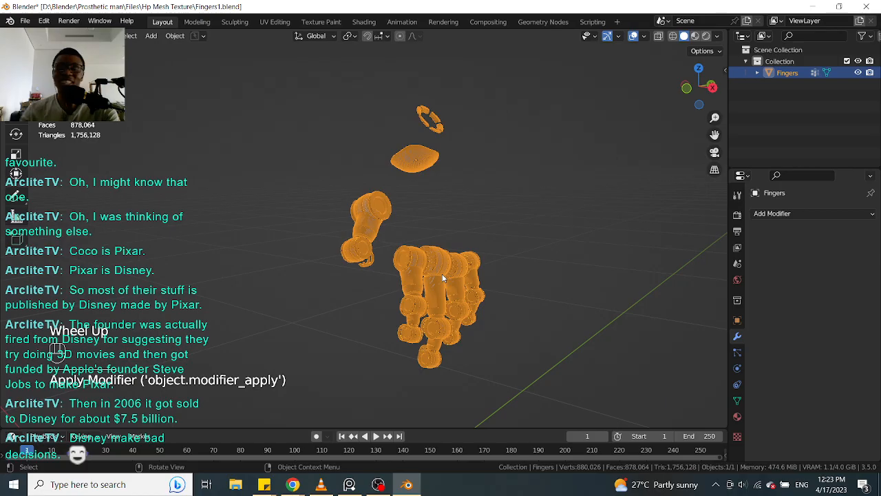
# Step: Examine the mesh density of the applied fingers, thumb and ring parts from several angles and zoom levels
pyautogui.scroll(4, 437, 282)
pyautogui.scroll(-3, 368, 293)
pyautogui.moveTo(418, 308); pyautogui.dragTo(388, 239, button='middle')
pyautogui.scroll(-2, 405, 300)
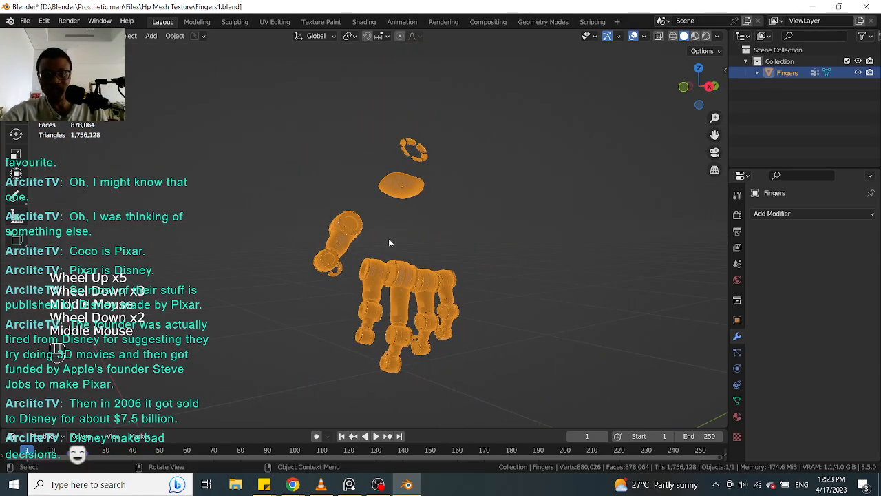
pyautogui.scroll(2, 406, 278)
pyautogui.keyDown('shift'); pyautogui.moveTo(407, 278); pyautogui.dragTo(418, 238, button='middle'); pyautogui.keyUp('shift')
pyautogui.scroll(2, 413, 261)
pyautogui.moveTo(406, 277); pyautogui.dragTo(374, 265, button='middle')
pyautogui.scroll(-1, 354, 266)
pyautogui.scroll(-1, 353, 267)
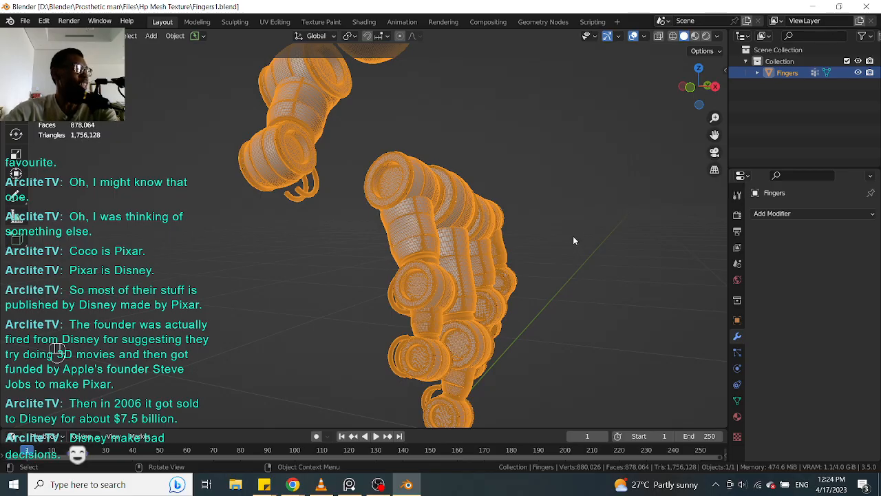
pyautogui.moveTo(521, 253); pyautogui.dragTo(449, 260, button='middle')
pyautogui.scroll(3, 415, 272)
pyautogui.scroll(1, 457, 226)
pyautogui.scroll(-2, 457, 226)
pyautogui.scroll(2, 356, 246)
pyautogui.scroll(3, 468, 248)
pyautogui.scroll(-3, 472, 247)
pyautogui.scroll(2, 367, 232)
pyautogui.scroll(-3, 368, 231)
# Step: Add another Subdivision Surface modifier to the Fingers object
pyautogui.click(768, 214)
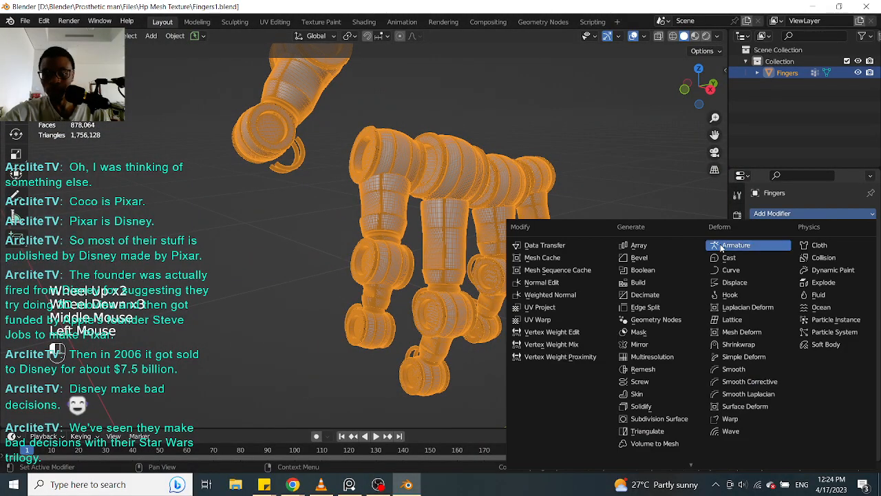
pyautogui.scroll(2, 306, 206)
pyautogui.moveTo(462, 248); pyautogui.dragTo(384, 252, button='middle')
pyautogui.scroll(3, 420, 253)
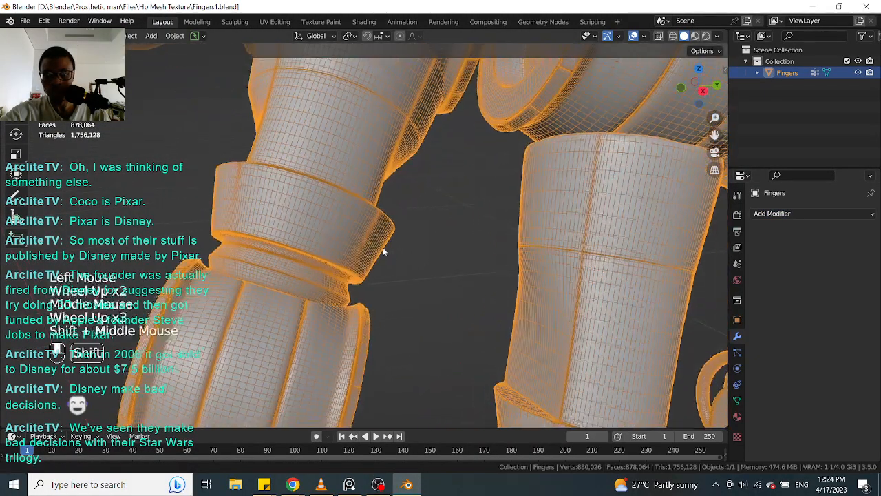
pyautogui.scroll(2, 462, 251)
pyautogui.scroll(-6, 461, 252)
pyautogui.moveTo(462, 252); pyautogui.dragTo(407, 248, button='middle')
pyautogui.scroll(3, 510, 280)
pyautogui.scroll(-4, 510, 281)
pyautogui.moveTo(510, 280)
pyautogui.mouseDown(button='middle')
pyautogui.moveTo(470, 277)
pyautogui.moveTo(495, 272)
pyautogui.mouseUp(button='middle')
pyautogui.click(812, 214)
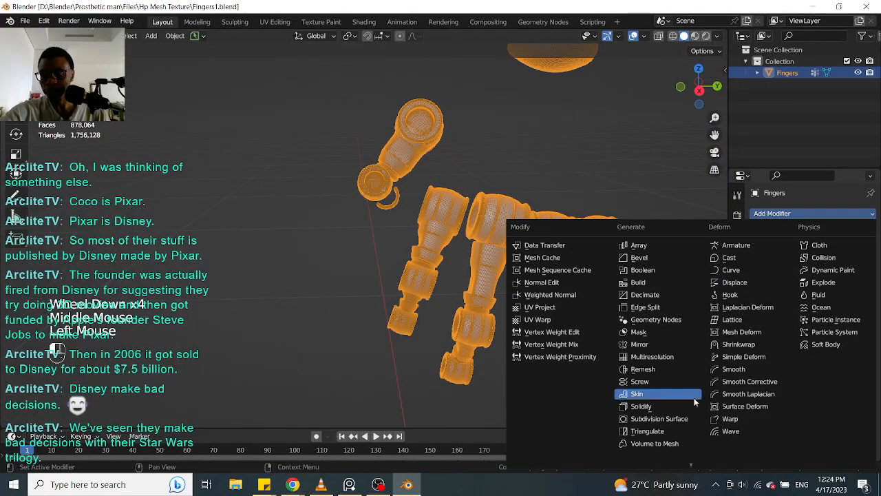
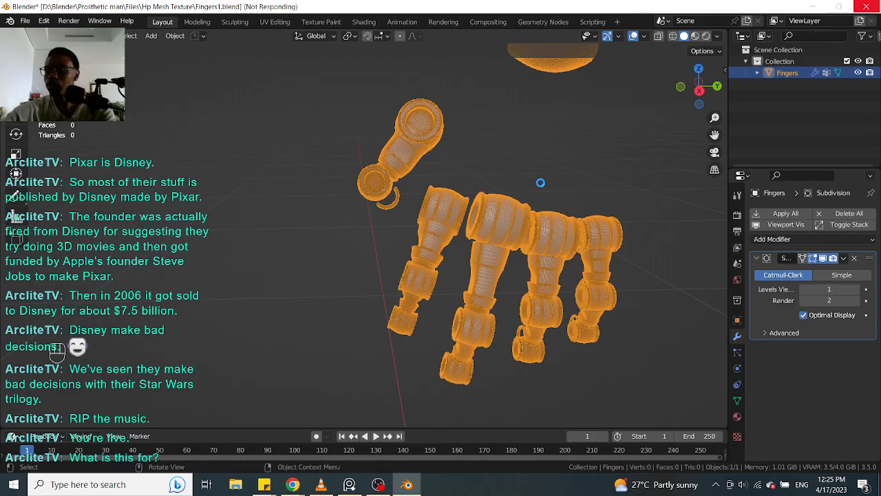
# Step: Inspect the denser wireframe on the finger joints and try to apply the new Subdivision modifier to the Fingers object
pyautogui.scroll(2, 341, 244)
pyautogui.moveTo(337, 267); pyautogui.dragTo(366, 254, button='middle')
pyautogui.scroll(4, 386, 254)
pyautogui.moveTo(478, 263); pyautogui.dragTo(469, 247, button='middle')
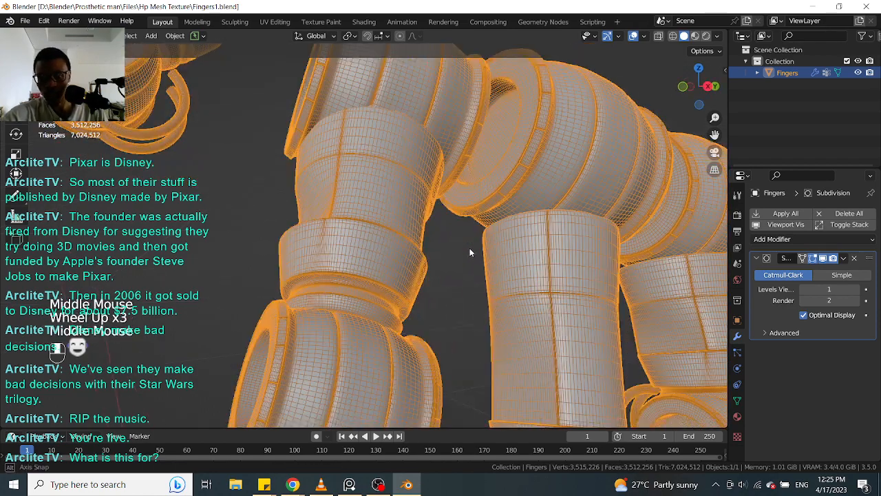
pyautogui.scroll(3, 463, 253)
pyautogui.scroll(-6, 462, 250)
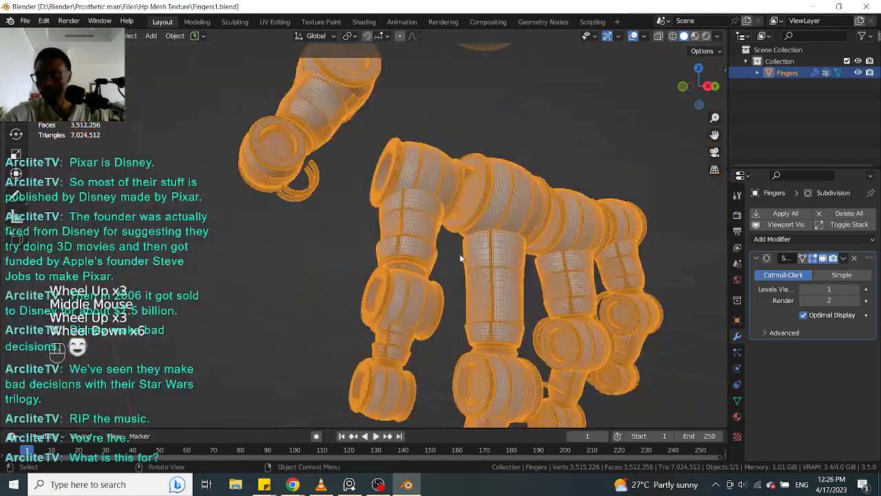
pyautogui.middleClick(750, 265)
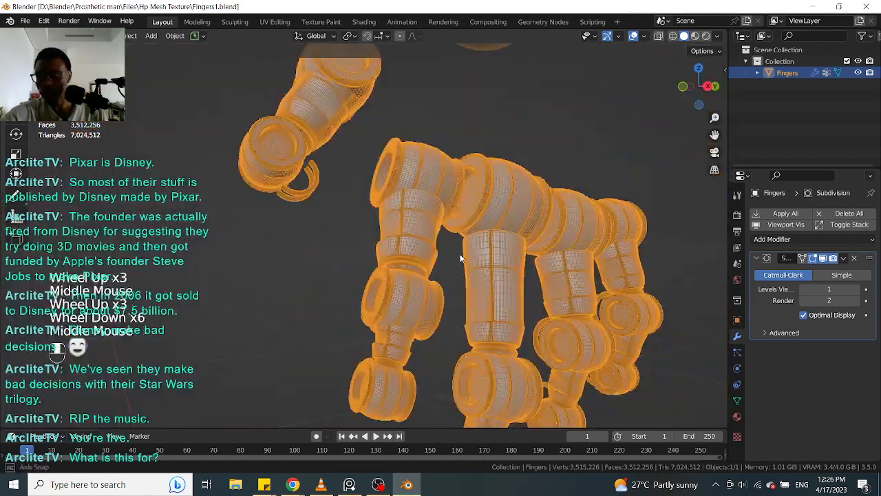
pyautogui.click(844, 258)
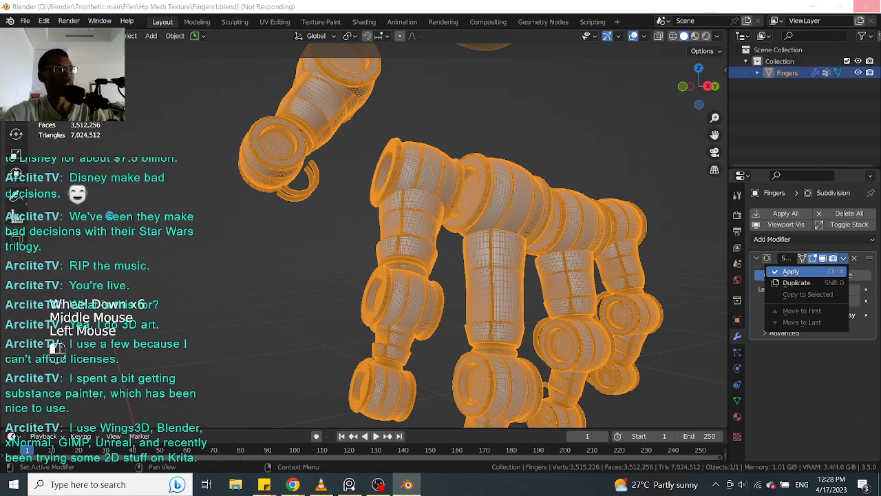
# Step: Open Task Manager and end the frozen Blender process
pyautogui.rightClick(501, 484)
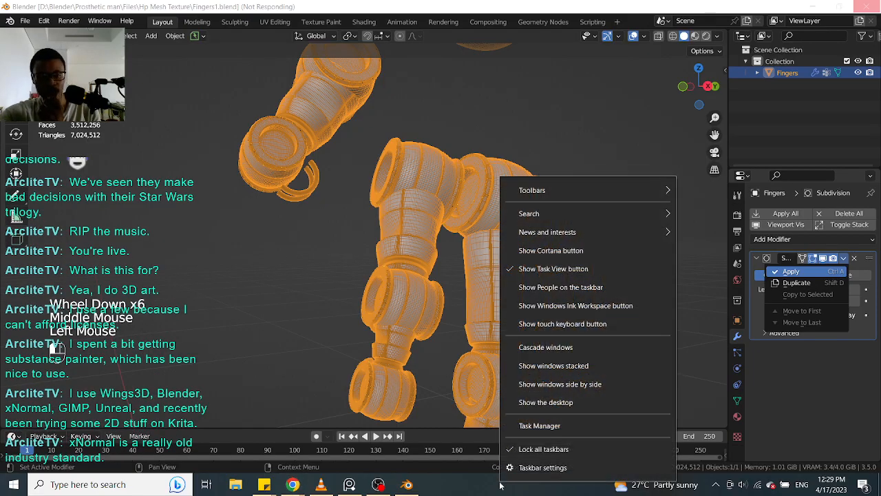
pyautogui.click(540, 425)
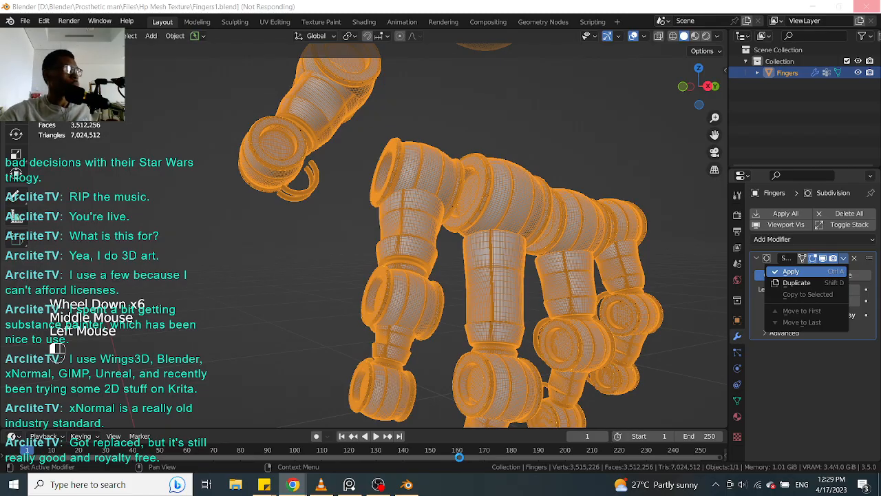
pyautogui.hotkey('ctrl', 'shift', 'Escape')
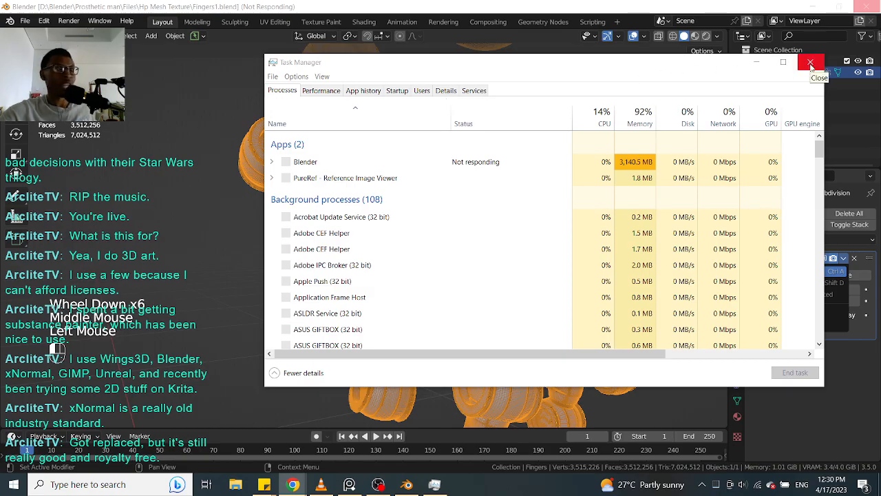
pyautogui.click(389, 162)
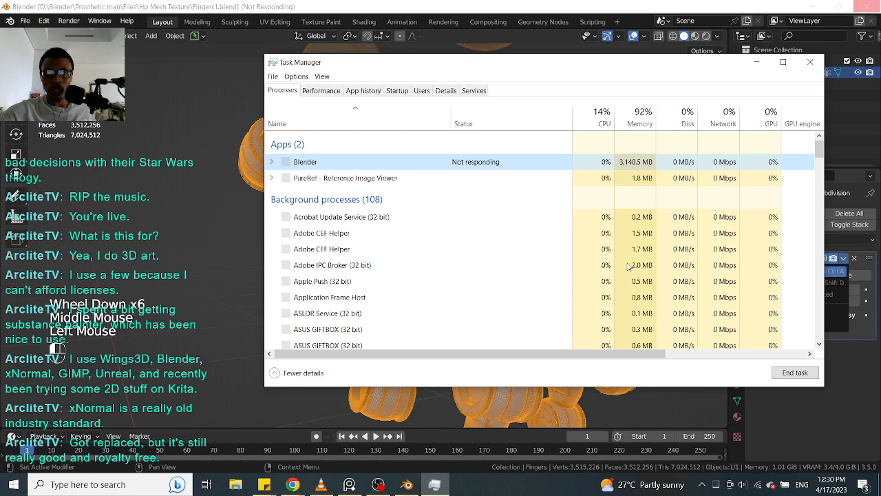
pyautogui.click(807, 375)
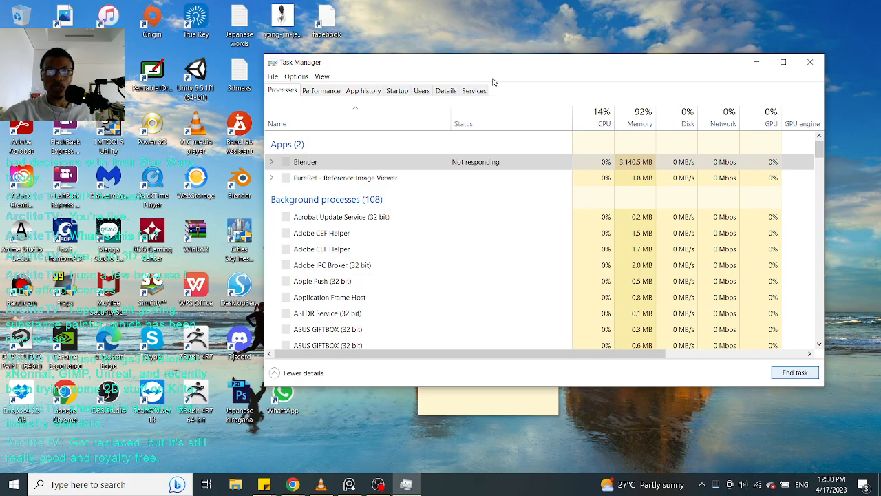
# Step: Move the Task Manager window clear of the desktop icons and relaunch Blender 3.5 from its desktop shortcut
pyautogui.moveTo(462, 71); pyautogui.dragTo(584, 86)
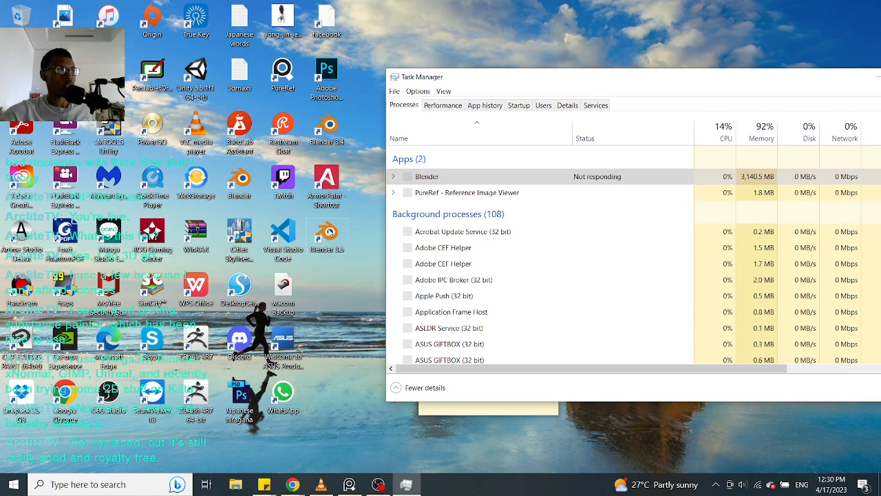
pyautogui.click(329, 229)
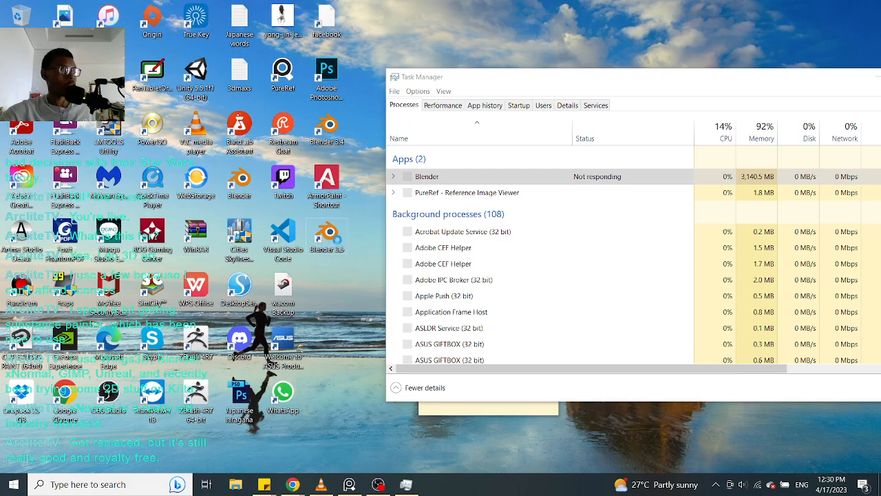
pyautogui.moveTo(595, 79); pyautogui.dragTo(577, 51)
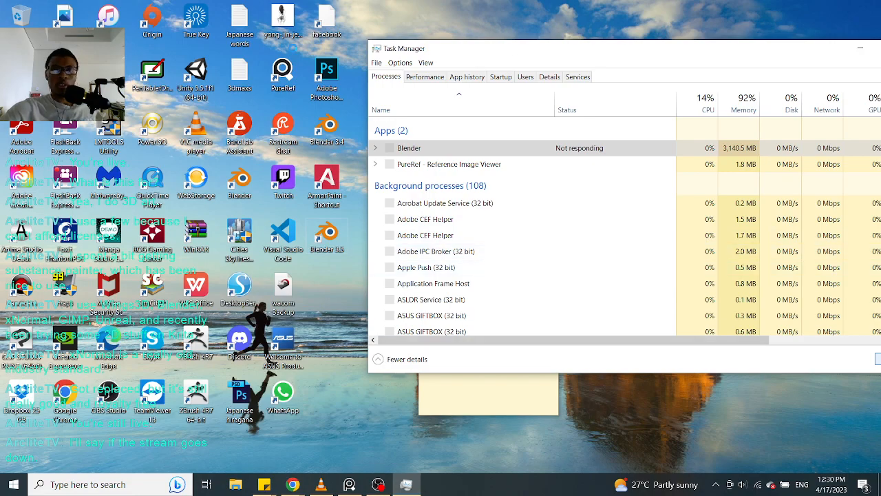
pyautogui.moveTo(494, 51); pyautogui.dragTo(479, 39)
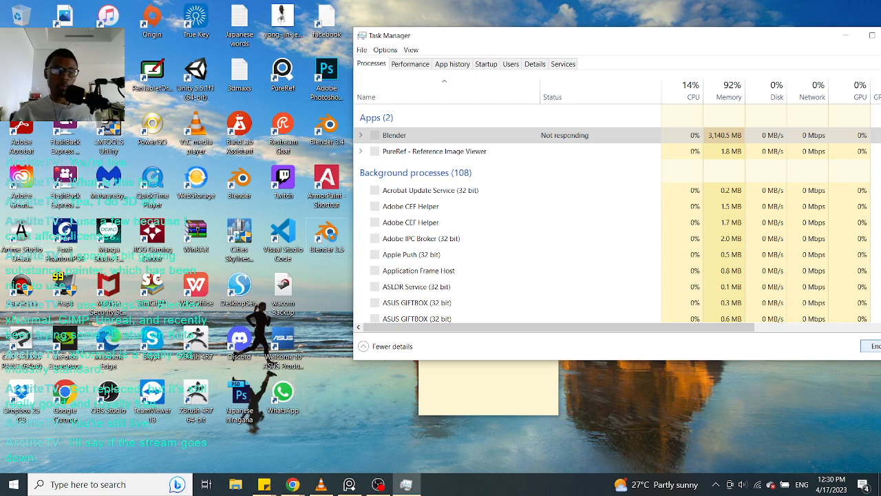
# Step: Launch Blender 3.5 from its desktop shortcut and open the recent file Fingers1.blend
pyautogui.rightClick(333, 239)
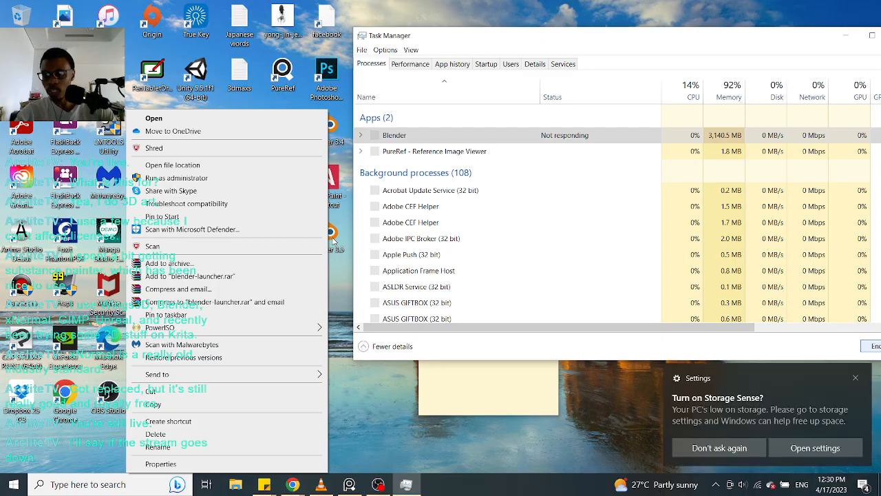
pyautogui.click(856, 379)
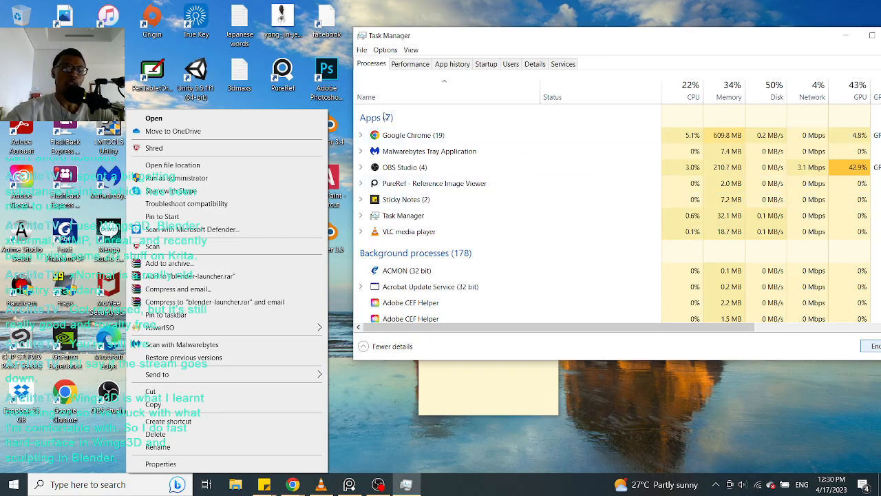
pyautogui.click(245, 124)
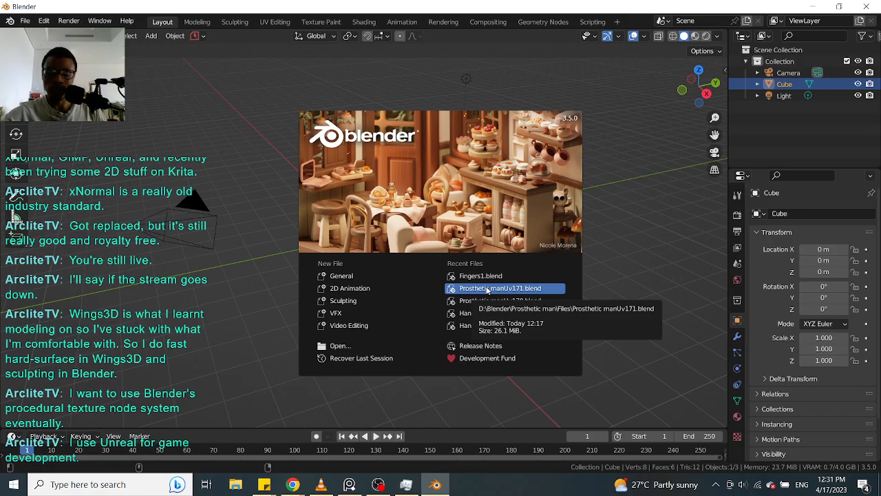
pyautogui.click(498, 276)
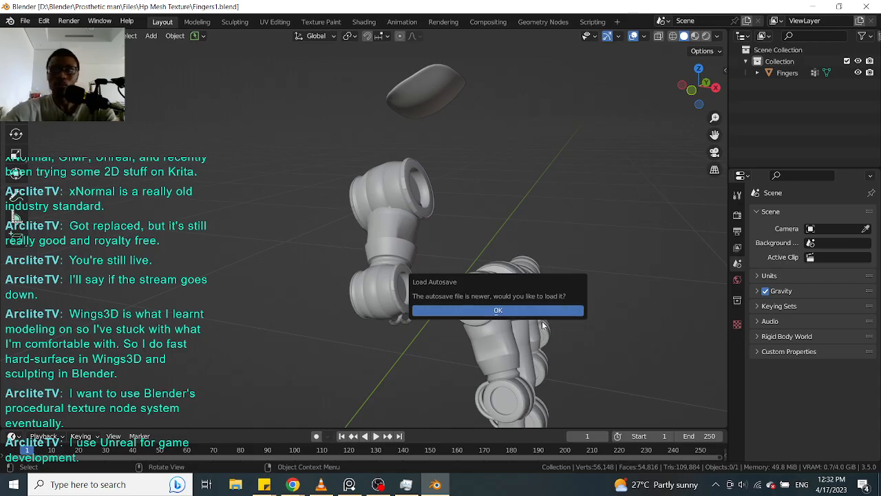
# Step: Dismiss the autosave prompt, select the Fingers object and enable the Statistics overlay in the viewport
pyautogui.moveTo(376, 259); pyautogui.dragTo(466, 267, button='middle')
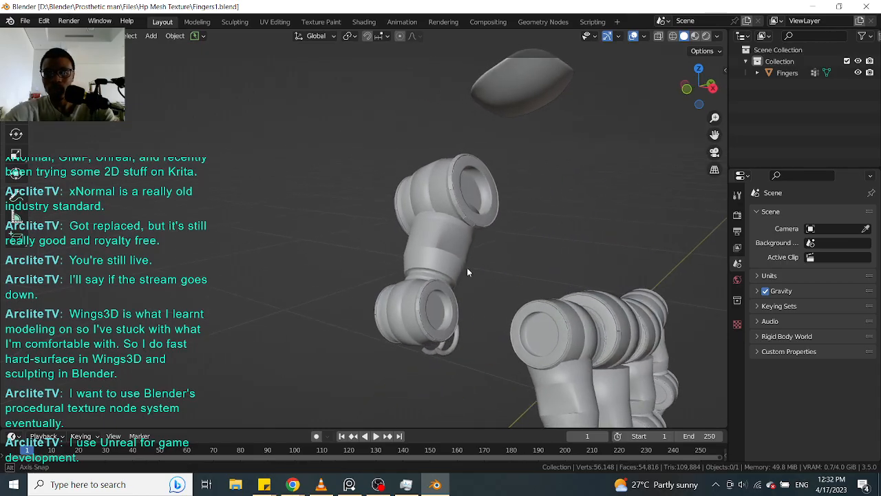
pyautogui.scroll(-4, 479, 274)
pyautogui.click(548, 317)
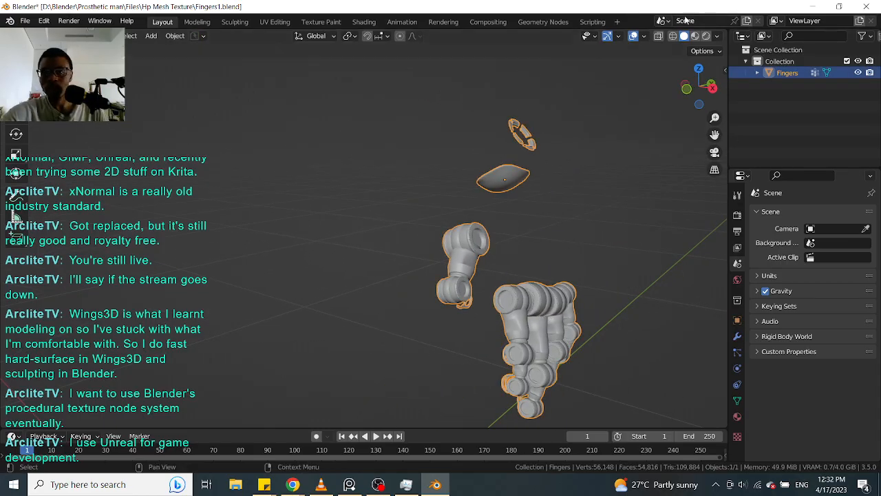
pyautogui.click(644, 36)
pyautogui.click(575, 128)
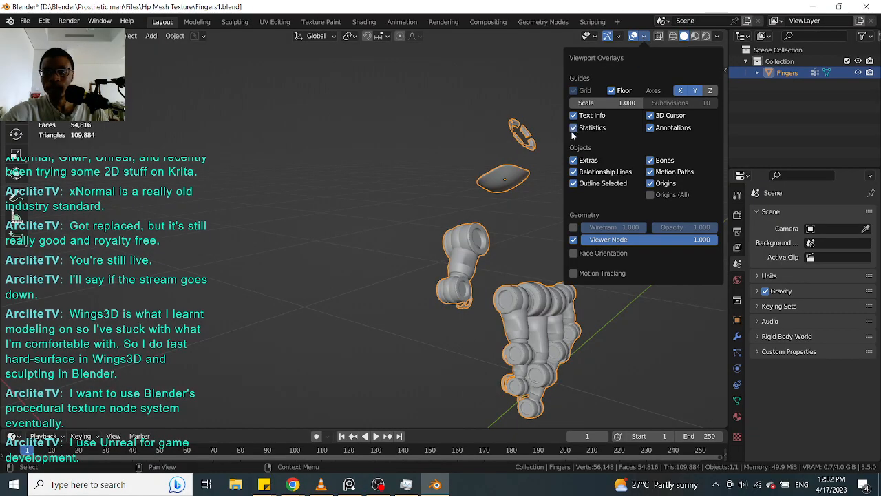
pyautogui.moveTo(344, 212); pyautogui.dragTo(468, 183, button='middle')
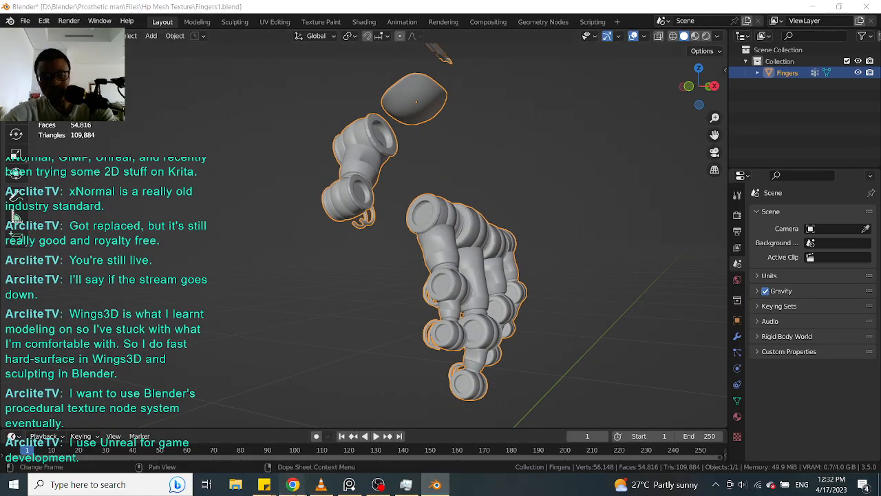
# Step: Switch to Chrome, replace the image search query with wings3d and look through the image results
pyautogui.moveTo(292, 484)
pyautogui.click(344, 423)
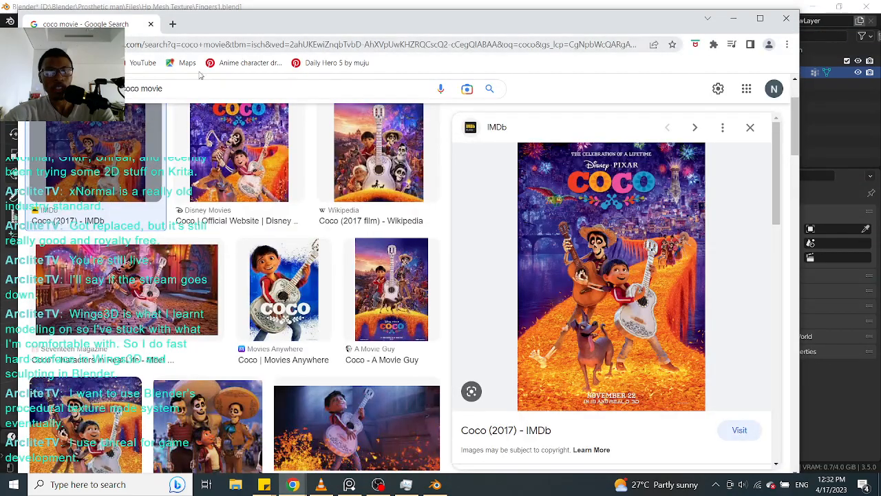
pyautogui.tripleClick(157, 89)
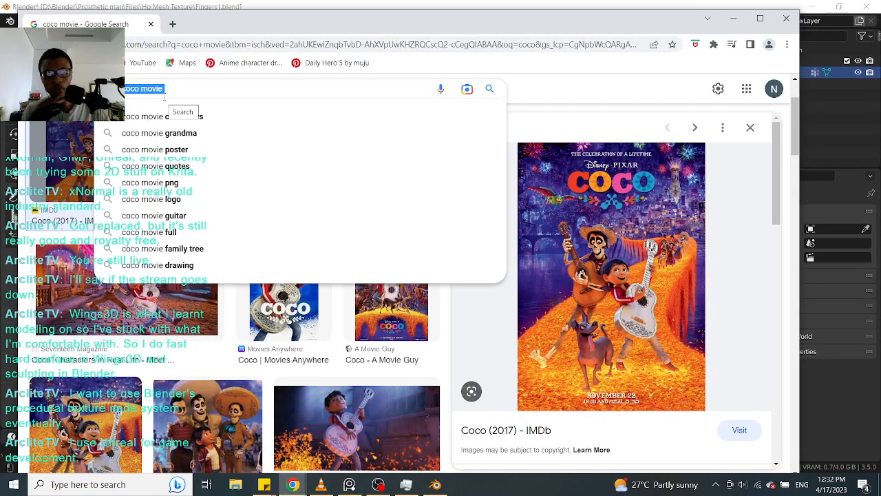
pyautogui.write('wings3d')
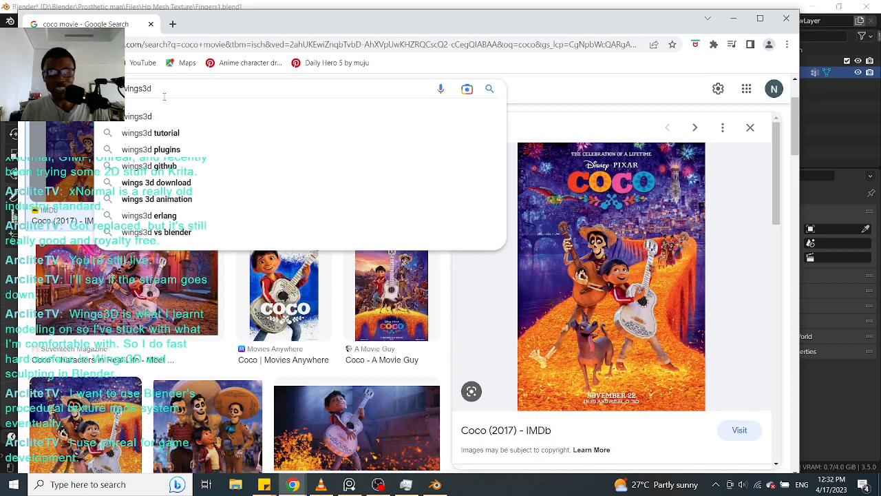
pyautogui.press('Return')
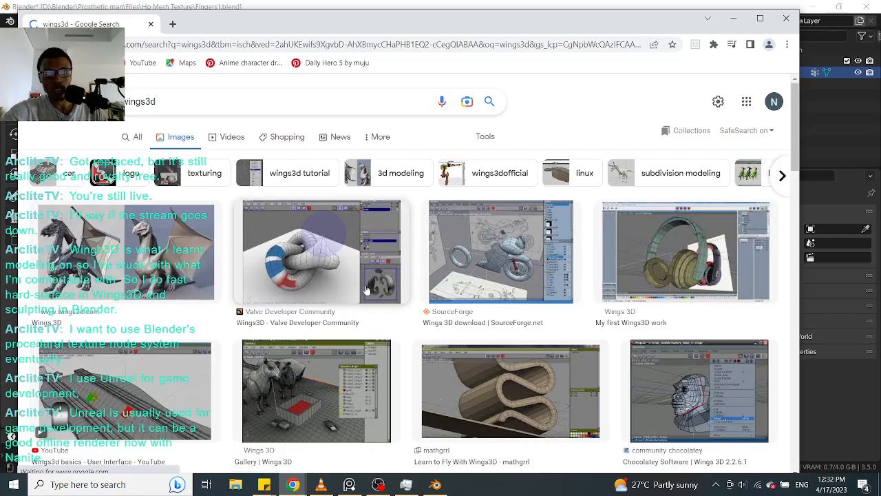
pyautogui.scroll(-2, 391, 253)
pyautogui.scroll(2, 372, 261)
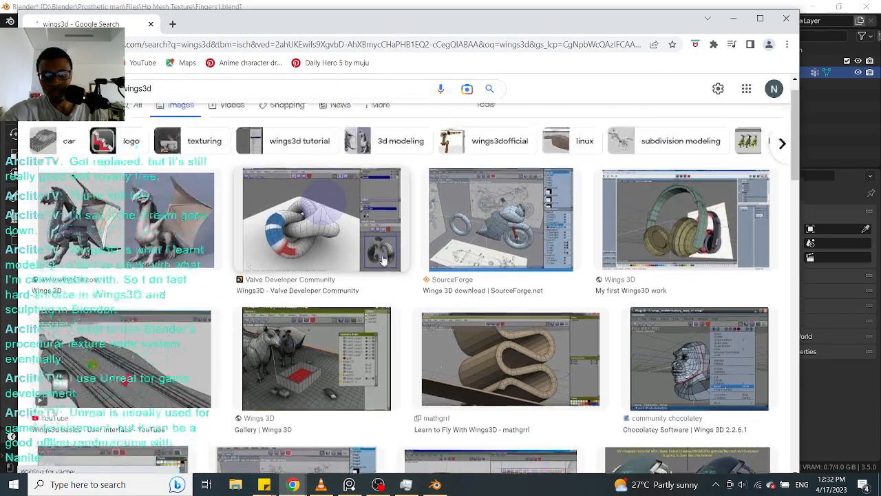
pyautogui.scroll(-2, 141, 256)
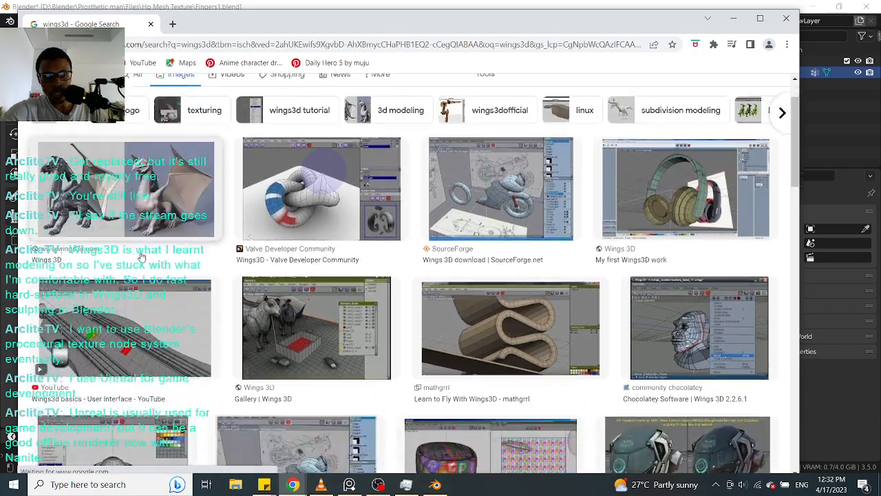
pyautogui.scroll(2, 319, 234)
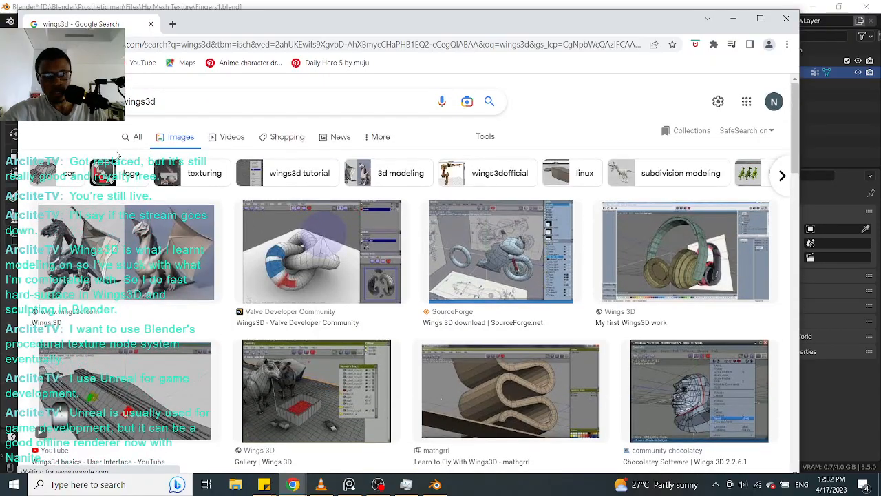
# Step: Show all web results for wings3d and read through the Wings 3D software summary
pyautogui.click(137, 140)
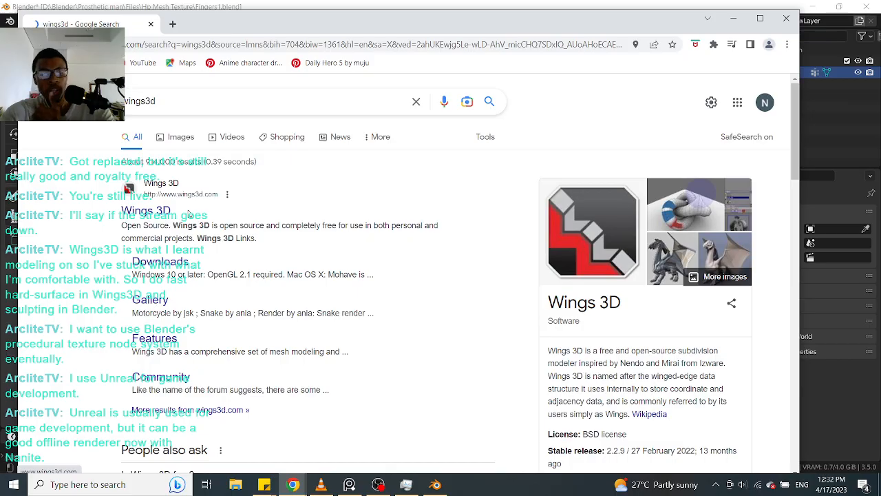
pyautogui.scroll(-3, 385, 227)
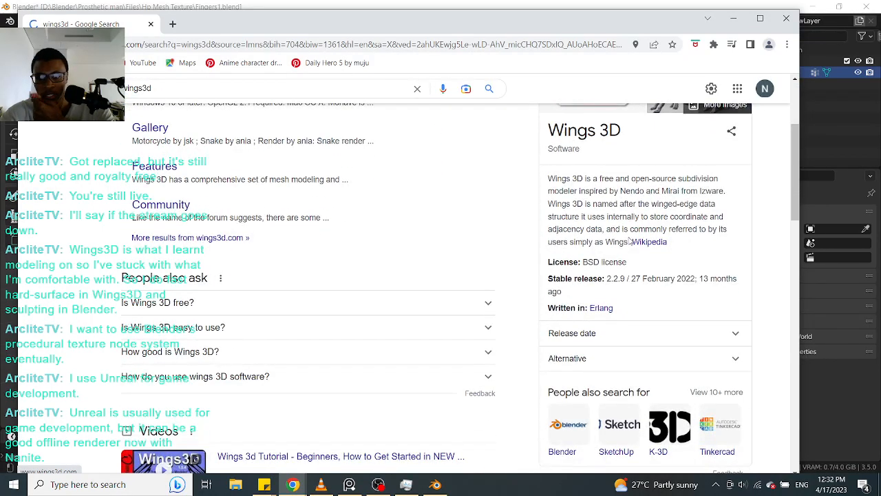
pyautogui.scroll(-3, 640, 281)
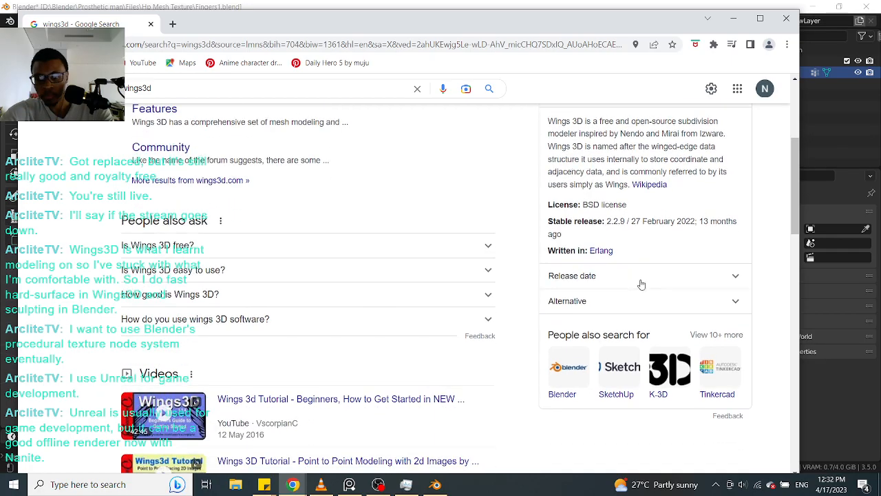
pyautogui.scroll(5, 640, 281)
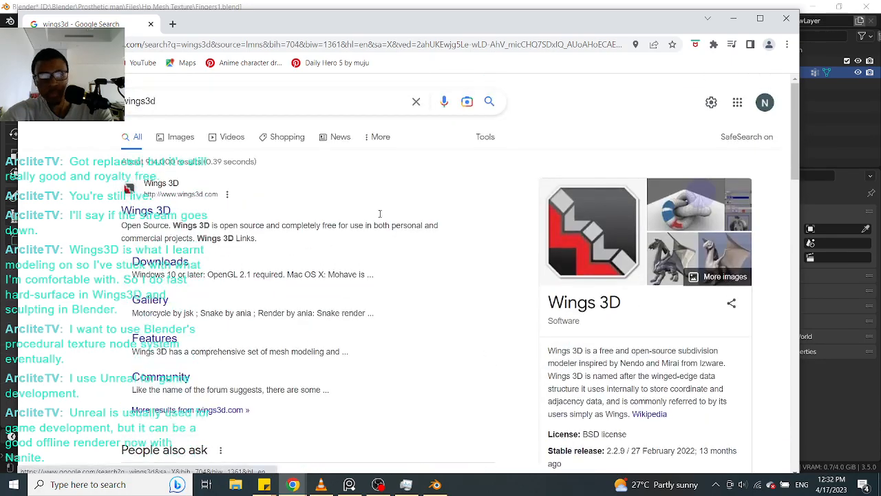
# Step: Return to the image results for wings3d and browse further example screenshots
pyautogui.click(184, 142)
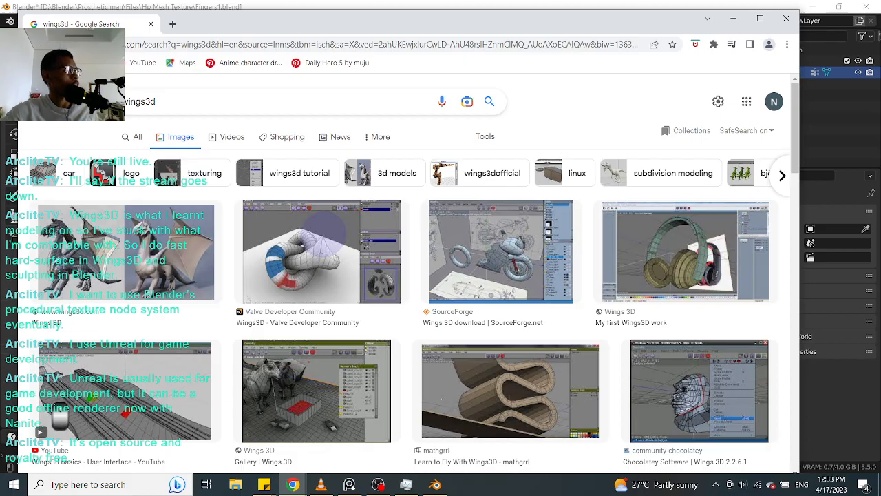
pyautogui.click(183, 102)
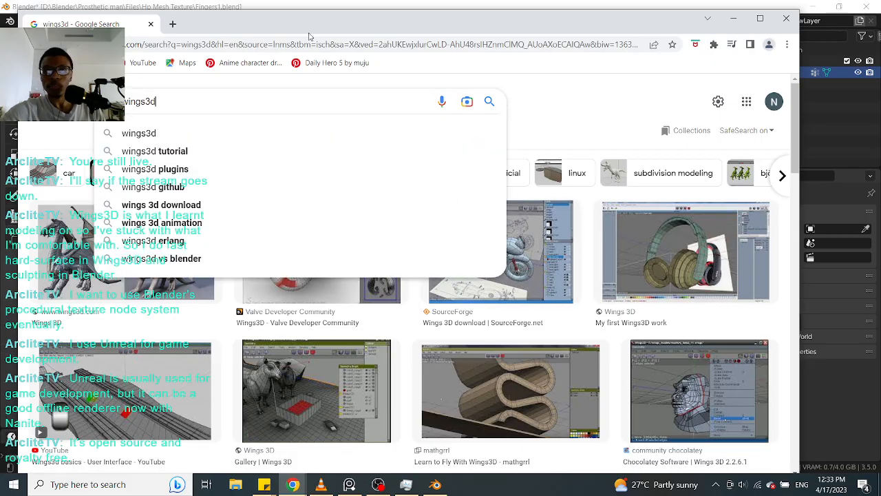
pyautogui.click(568, 109)
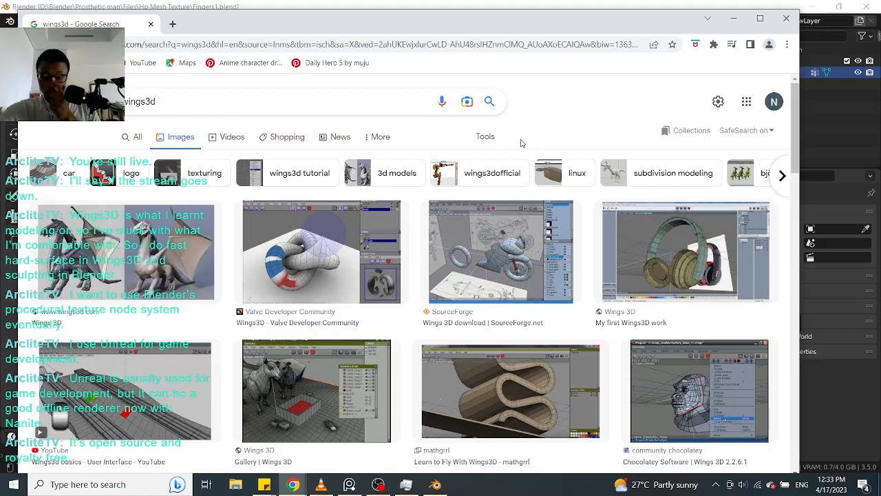
pyautogui.scroll(-2, 523, 145)
pyautogui.scroll(-2, 531, 182)
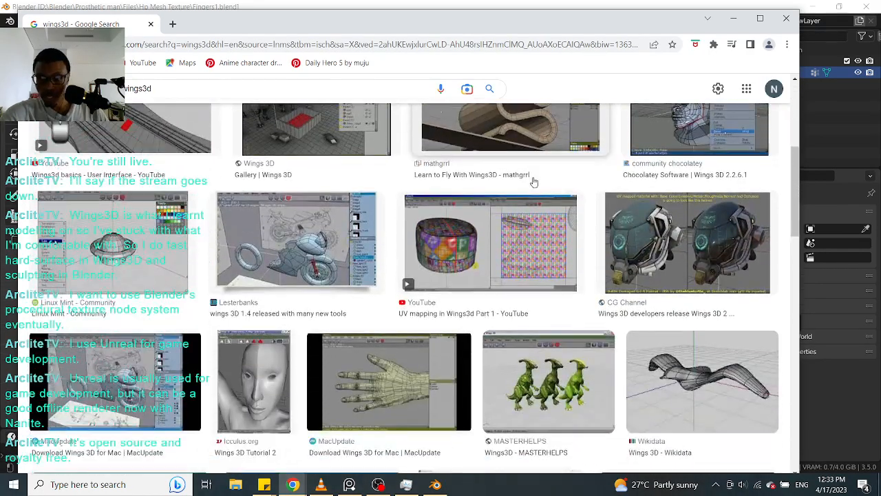
pyautogui.scroll(4, 608, 249)
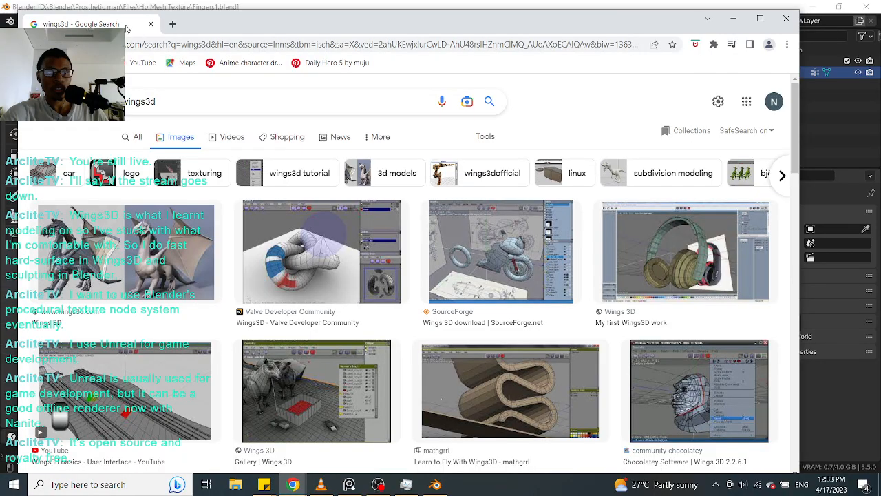
# Step: Open a new browser tab and search Google for enormal
pyautogui.click(172, 24)
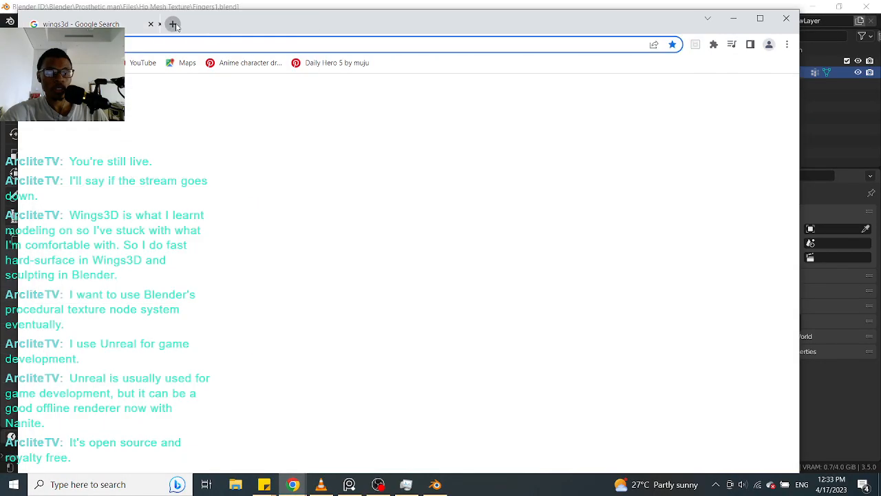
pyautogui.click(221, 44)
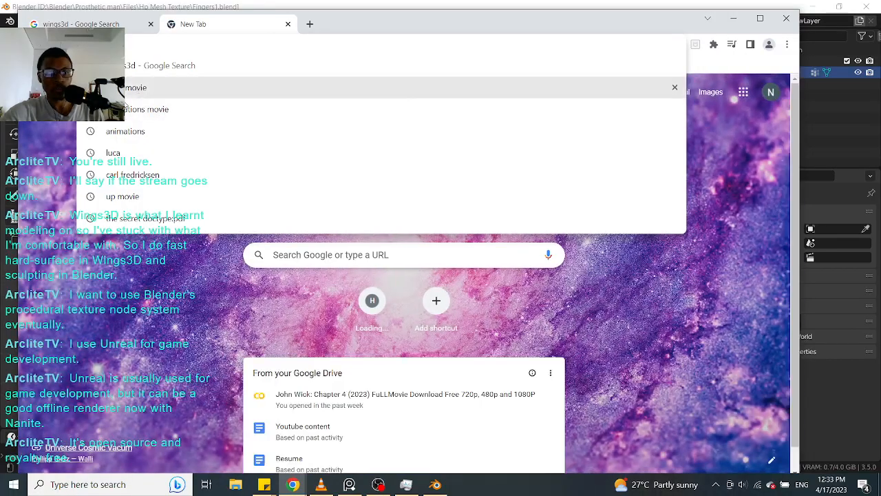
pyautogui.click(347, 256)
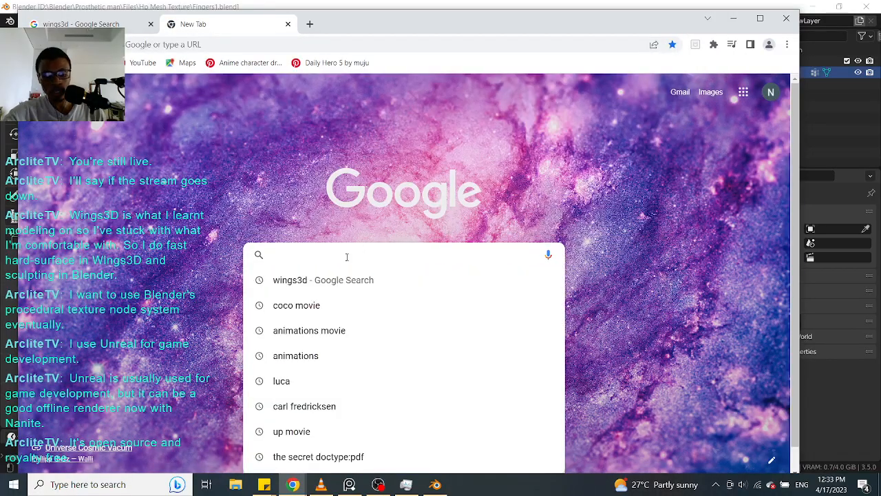
pyautogui.write('enorma')
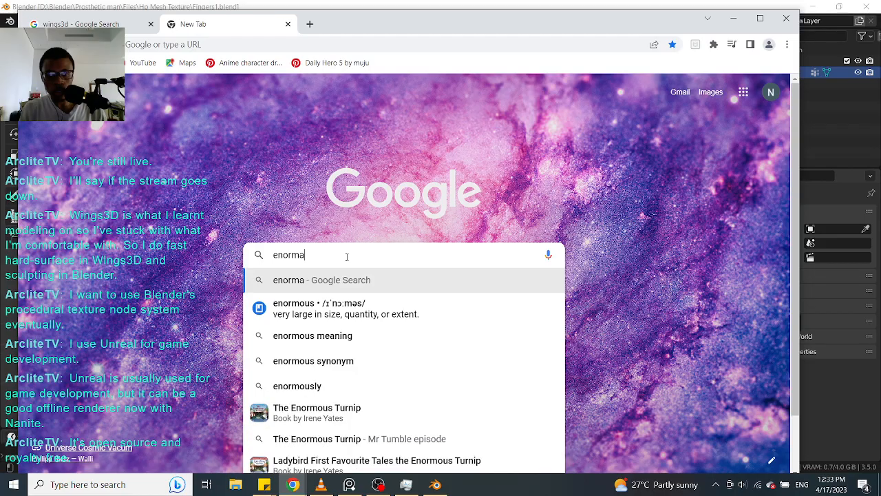
pyautogui.write('l')
pyautogui.press('Return')
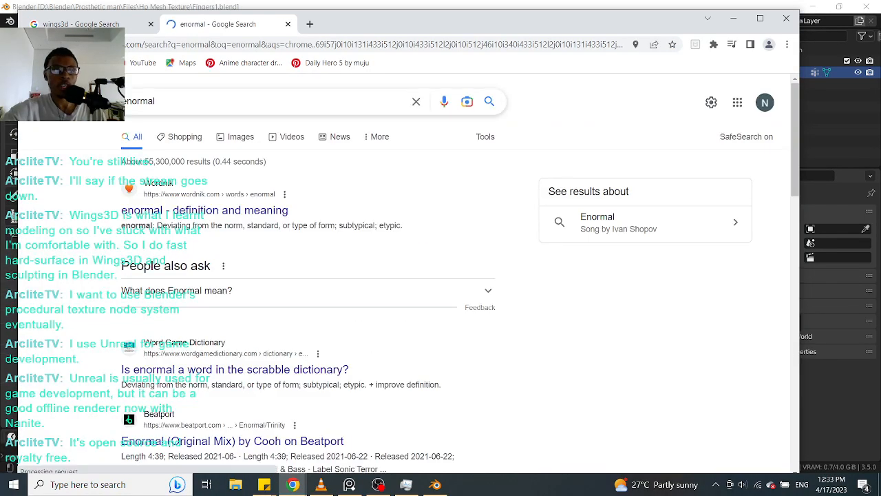
# Step: Correct the search query to xnormal, run it and look through the web and video results
pyautogui.click(125, 104)
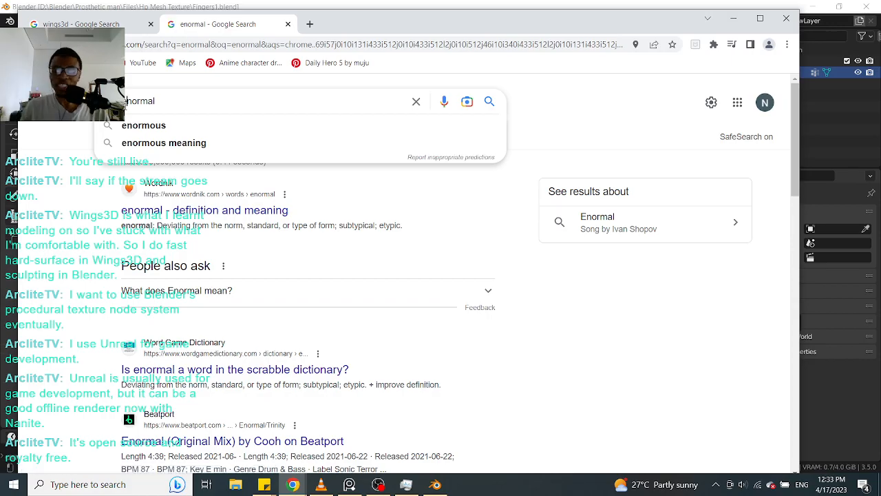
pyautogui.press('Delete')
pyautogui.write('x')
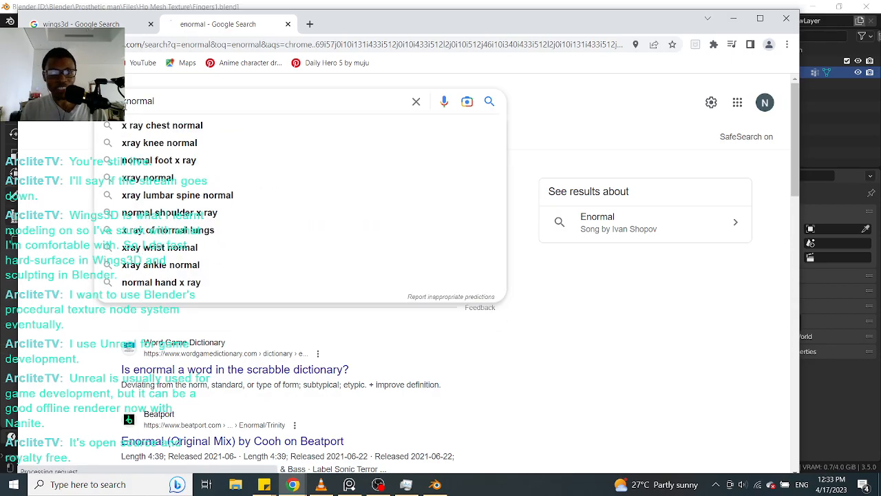
pyautogui.press('Return')
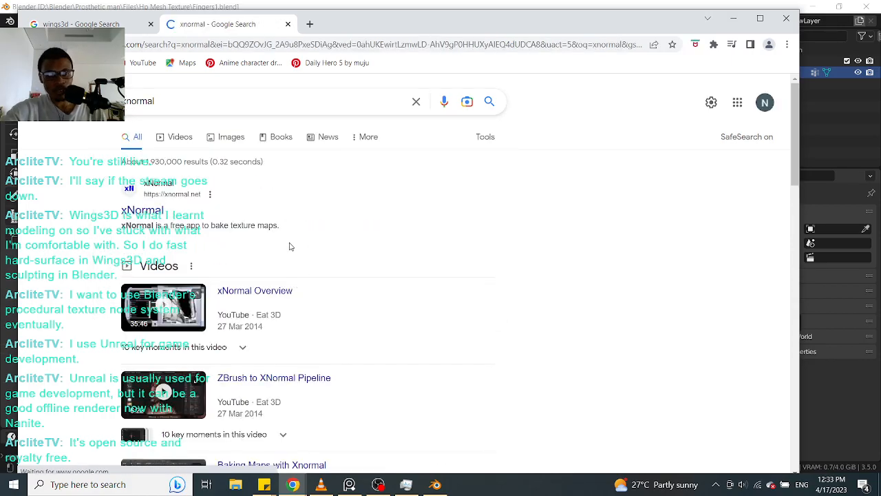
pyautogui.scroll(-3, 294, 227)
pyautogui.scroll(-2, 295, 227)
pyautogui.scroll(5, 295, 227)
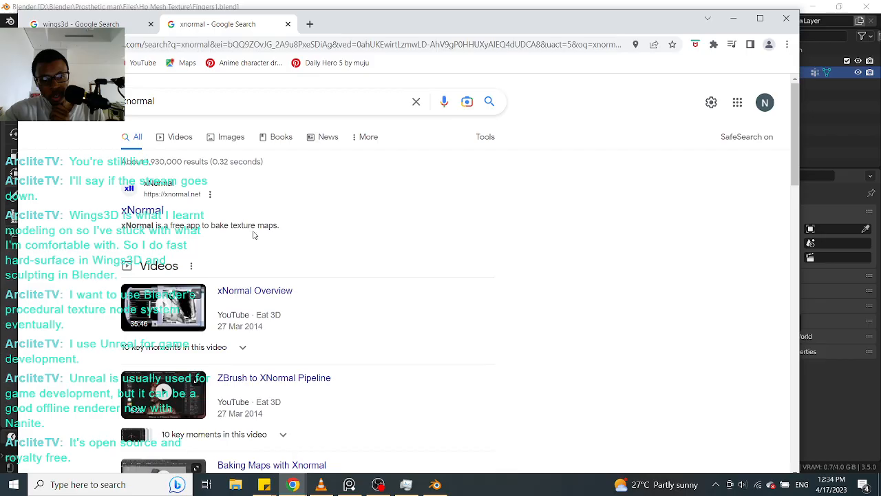
pyautogui.scroll(-1, 255, 234)
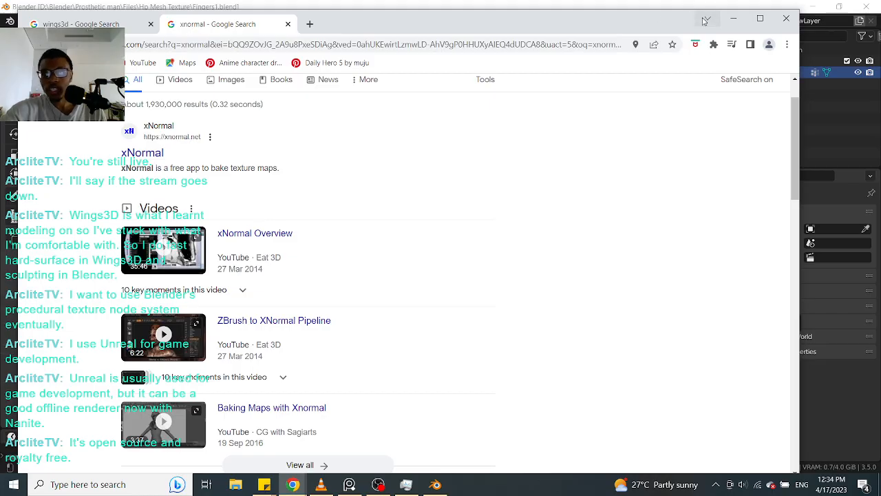
pyautogui.scroll(-2, 482, 222)
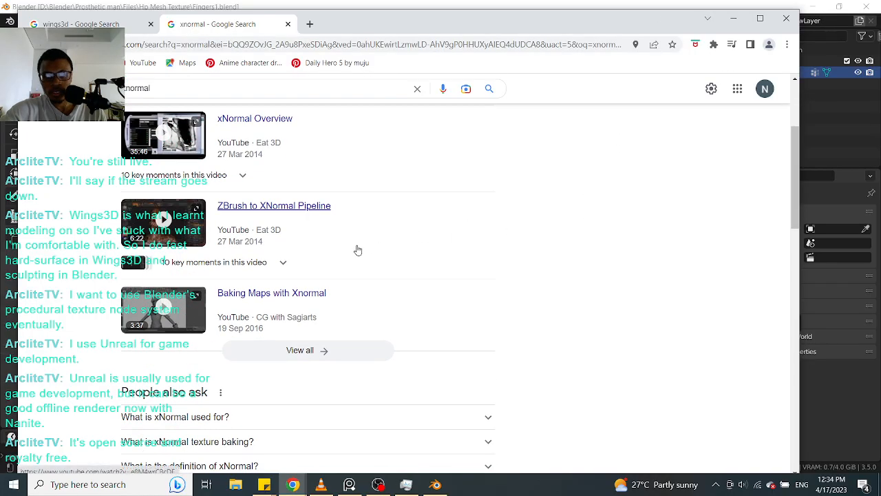
# Step: Look over the main xNormal search result, then switch back to the prosthetic fingers model in Blender
pyautogui.scroll(2, 357, 250)
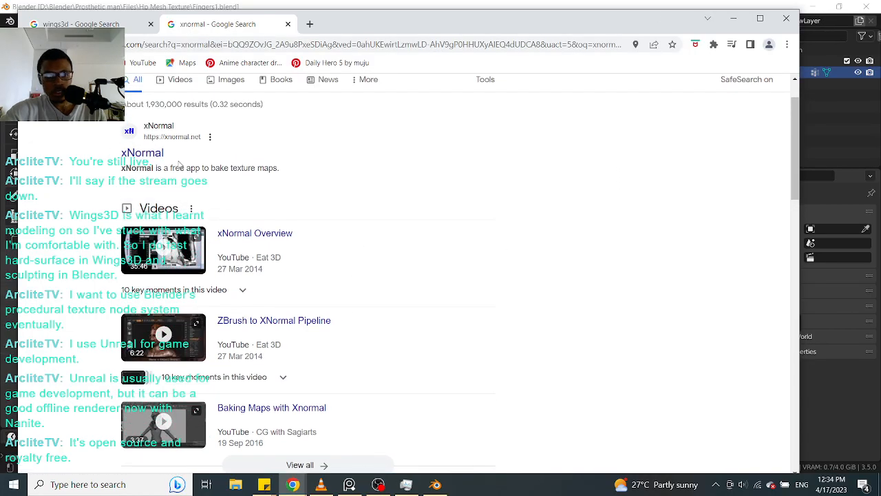
pyautogui.scroll(1, 241, 178)
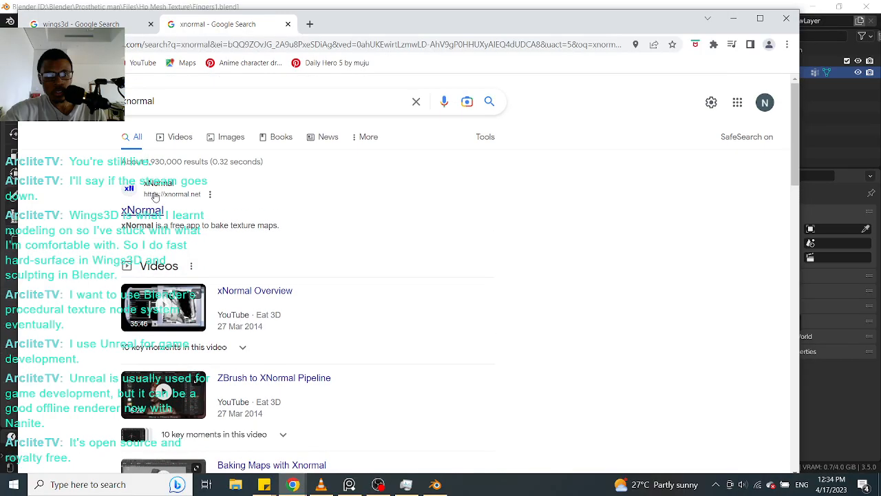
pyautogui.click(734, 19)
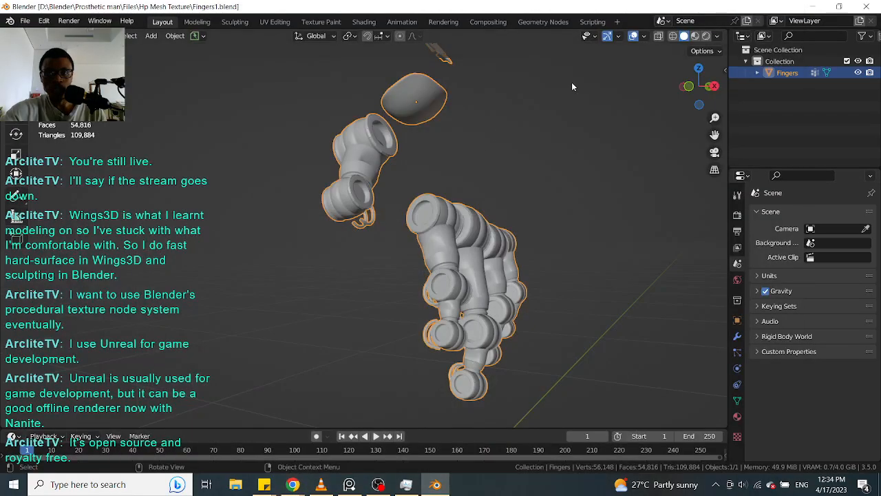
pyautogui.moveTo(458, 196); pyautogui.dragTo(450, 229, button='middle')
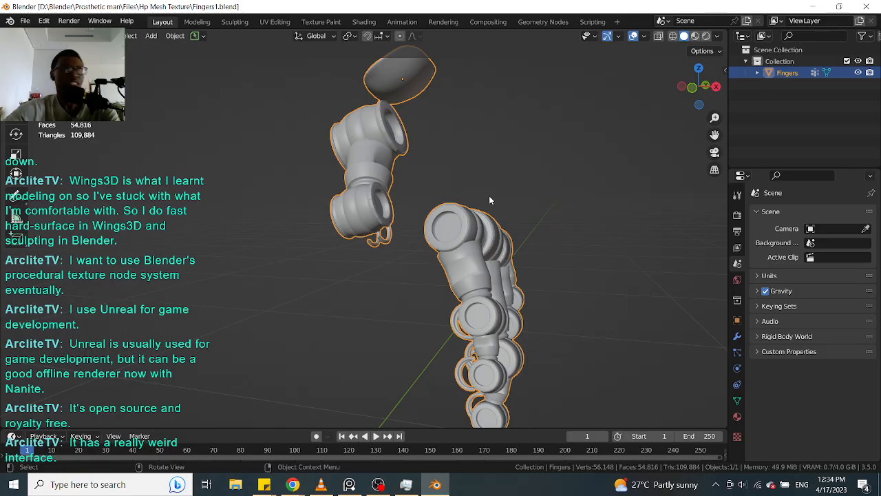
# Step: Switch to the browser, show the image results for xnormal and browse the interface screenshots
pyautogui.moveTo(293, 484)
pyautogui.click(319, 459)
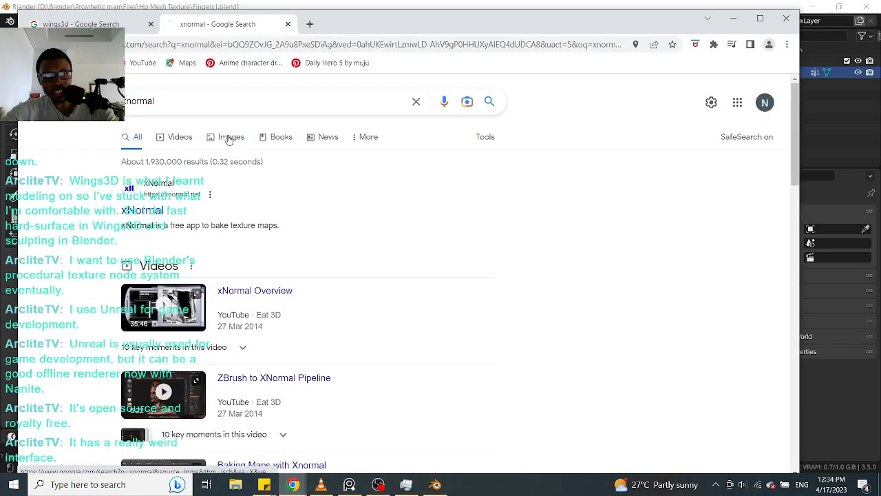
pyautogui.click(229, 138)
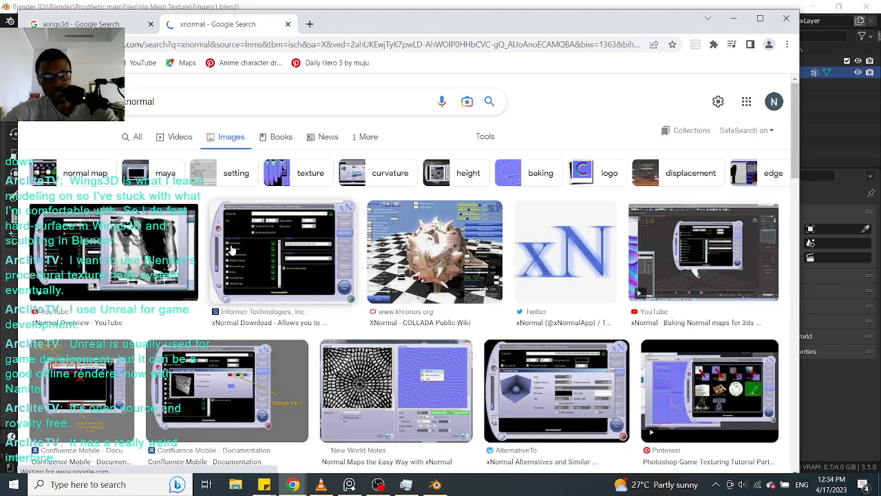
pyautogui.scroll(-3, 232, 251)
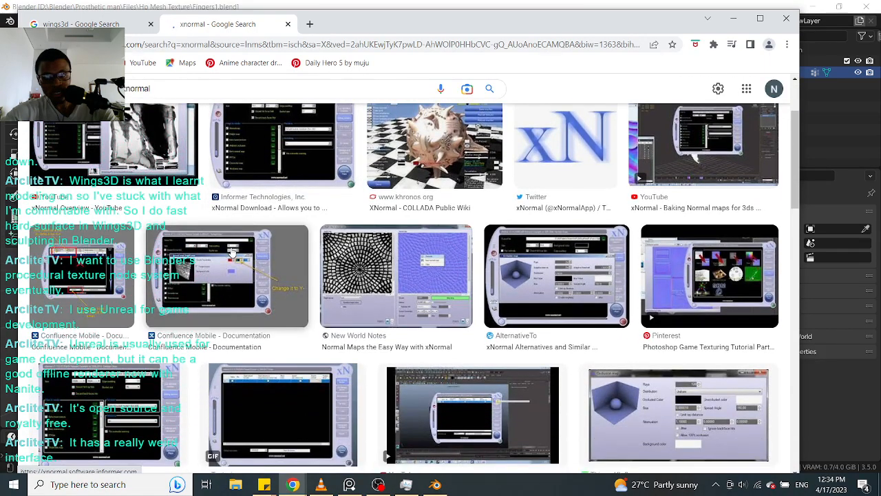
pyautogui.scroll(1, 231, 253)
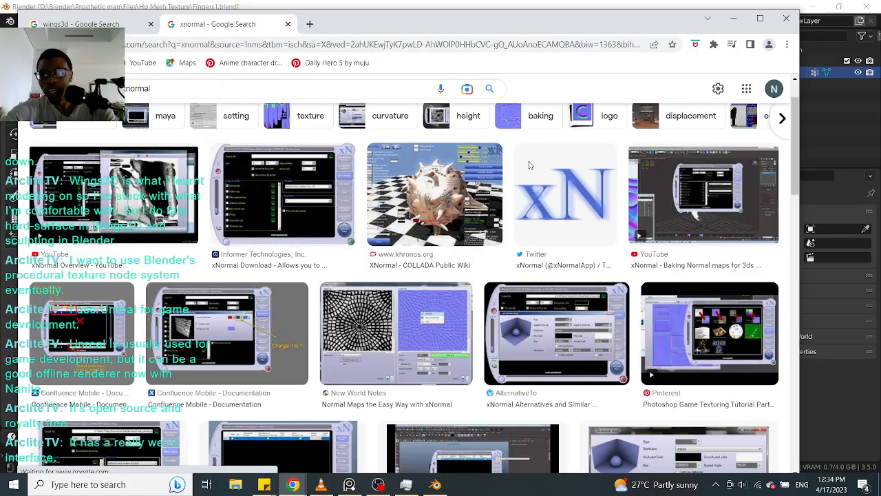
pyautogui.scroll(-1, 209, 320)
pyautogui.scroll(-5, 208, 320)
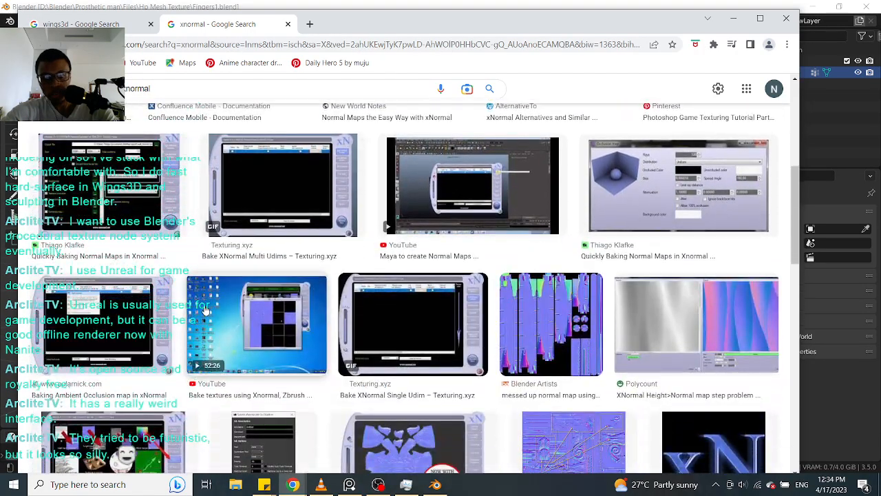
pyautogui.scroll(6, 205, 311)
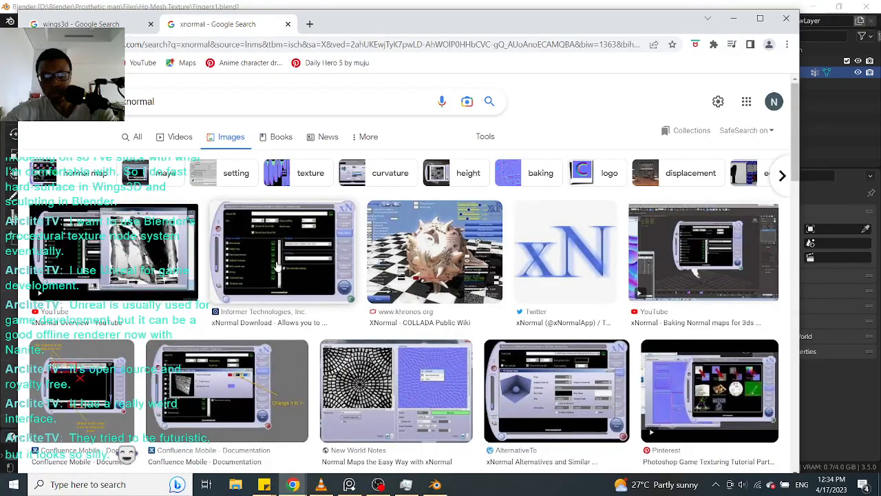
# Step: Return to Blender and examine the prosthetic finger joints up close
pyautogui.click(733, 18)
pyautogui.moveTo(460, 310); pyautogui.dragTo(480, 259, button='middle')
pyautogui.scroll(5, 480, 259)
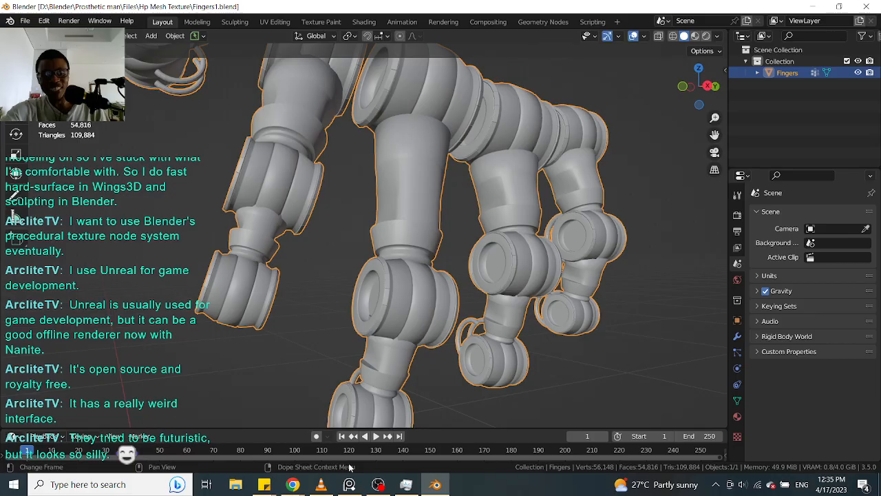
# Step: Switch back to the browser and look through the xnormal image results again
pyautogui.click(292, 483)
pyautogui.click(303, 444)
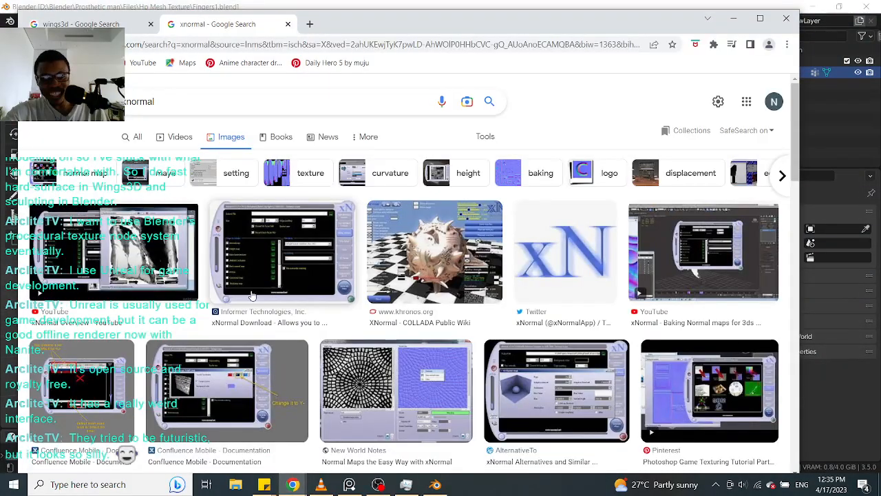
pyautogui.scroll(-4, 339, 260)
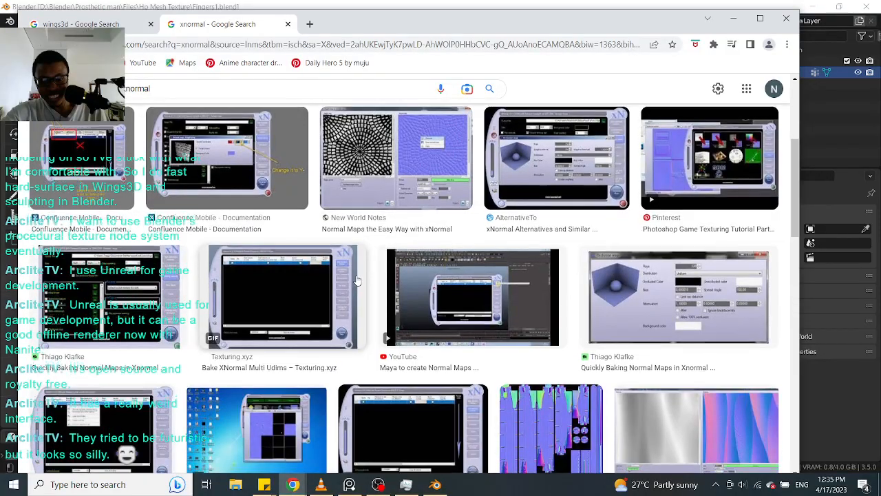
pyautogui.scroll(1, 491, 241)
pyautogui.scroll(3, 491, 241)
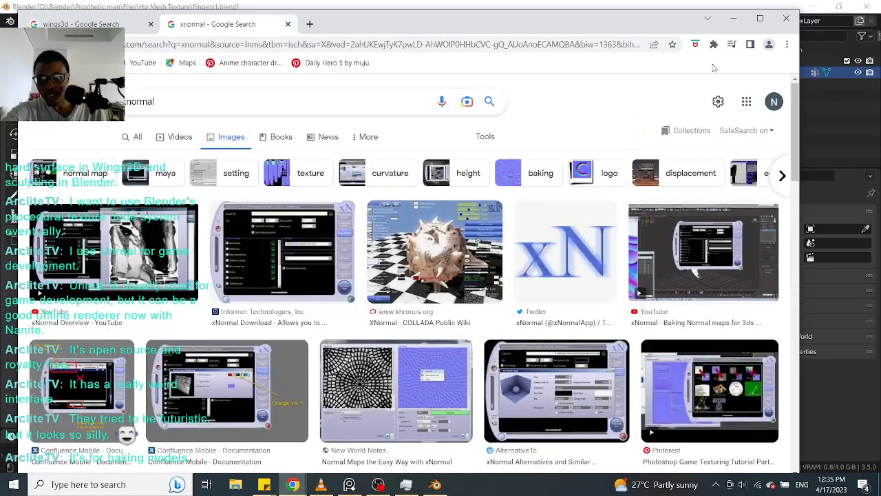
# Step: In Blender, set the render engine to Cycles on GPU Compute and disable the viewport and render noise thresholds
pyautogui.click(732, 18)
pyautogui.moveTo(456, 293); pyautogui.dragTo(640, 257, button='middle')
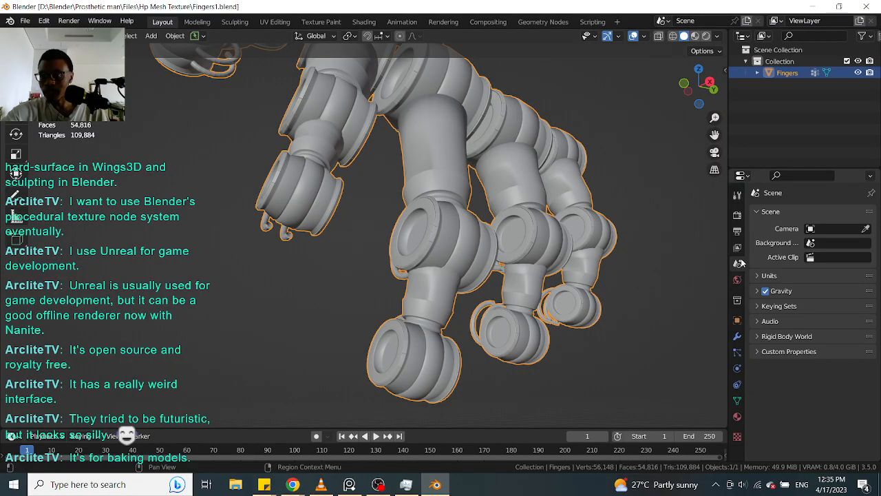
pyautogui.click(736, 214)
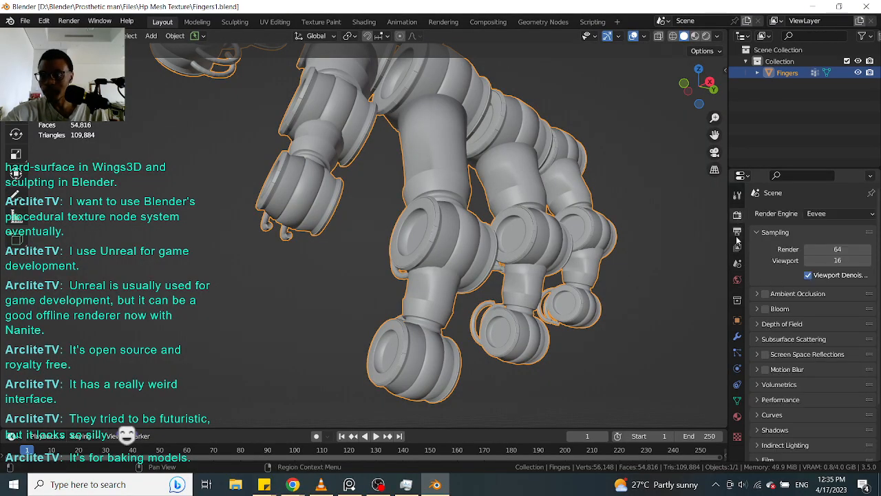
pyautogui.click(822, 213)
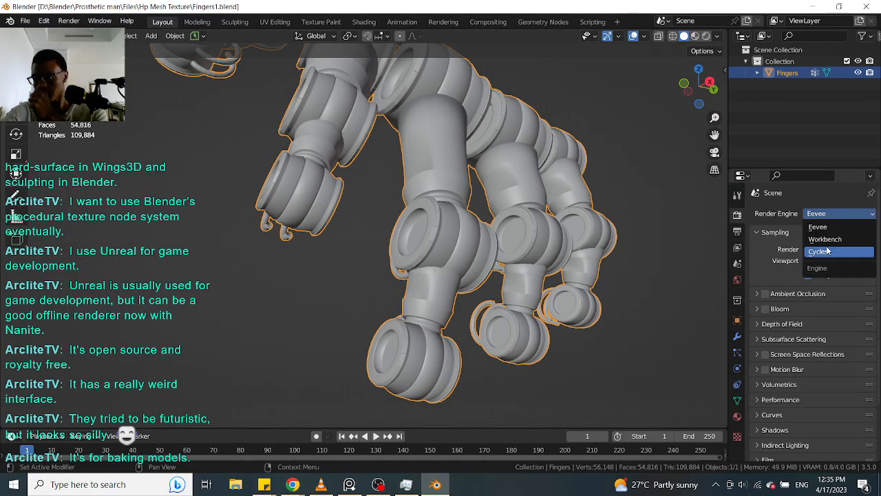
pyautogui.click(829, 251)
pyautogui.click(829, 243)
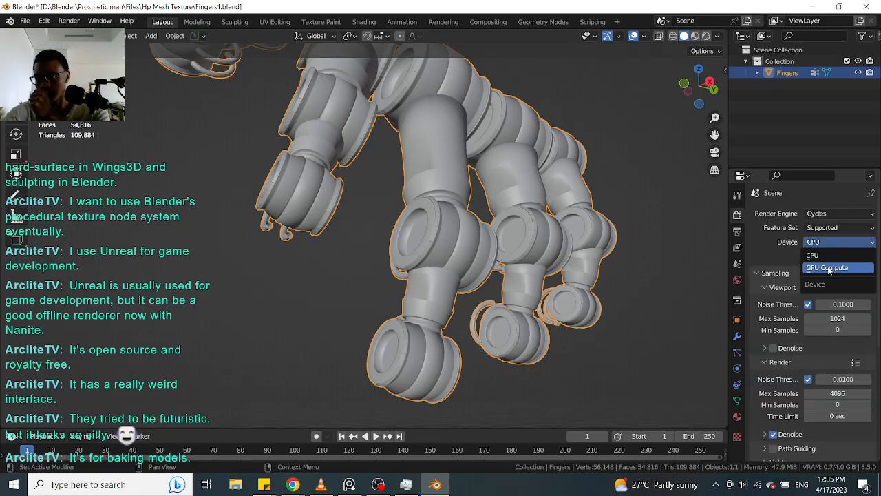
pyautogui.click(828, 267)
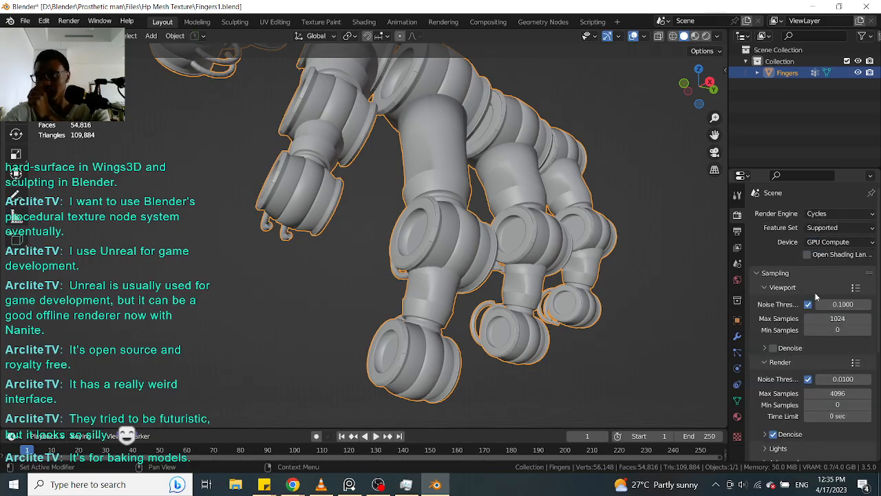
pyautogui.click(808, 379)
pyautogui.click(808, 304)
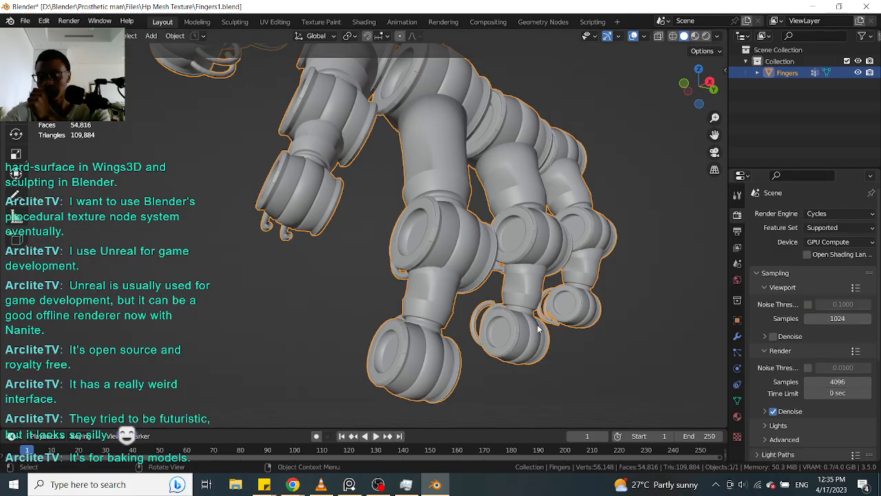
# Step: Set the render performance threads mode to Fixed with 6 threads
pyautogui.scroll(-5, 791, 371)
pyautogui.click(777, 392)
pyautogui.scroll(-2, 774, 413)
pyautogui.click(833, 388)
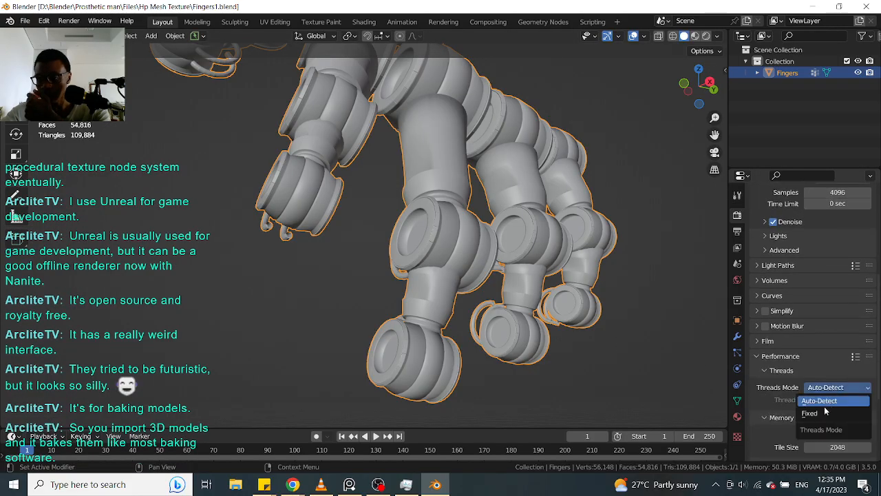
pyautogui.click(810, 413)
pyautogui.click(825, 398)
pyautogui.write('6')
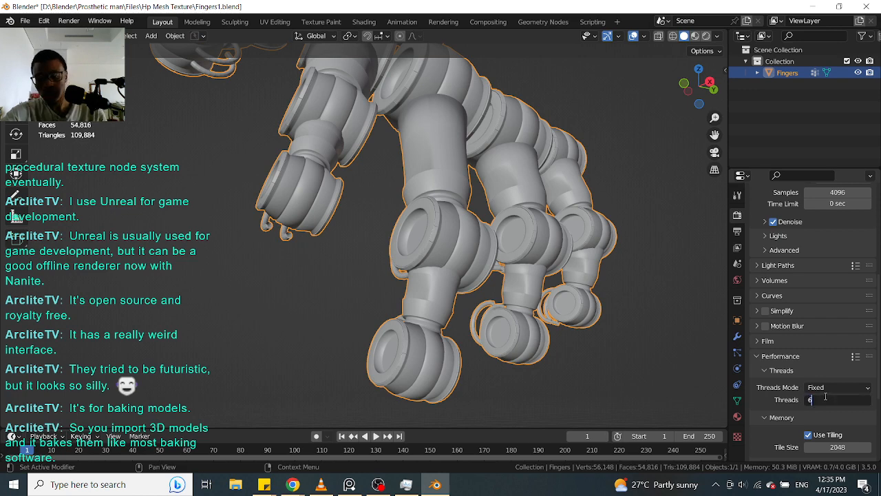
pyautogui.press('Return')
# Step: Examine the prosthetic fingers model from several angles, both close up and as a whole
pyautogui.moveTo(564, 336); pyautogui.dragTo(534, 331, button='middle')
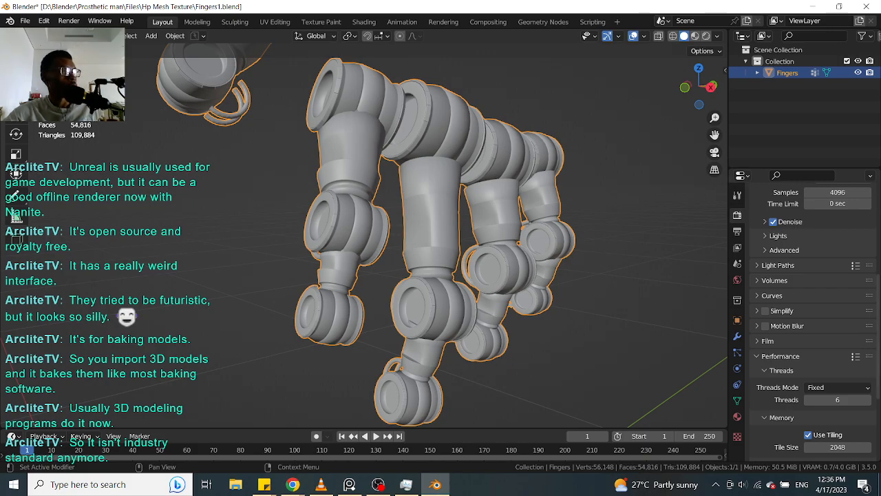
pyautogui.scroll(2, 456, 258)
pyautogui.scroll(-6, 456, 257)
pyautogui.scroll(8, 442, 275)
pyautogui.moveTo(425, 287); pyautogui.dragTo(432, 277, button='middle')
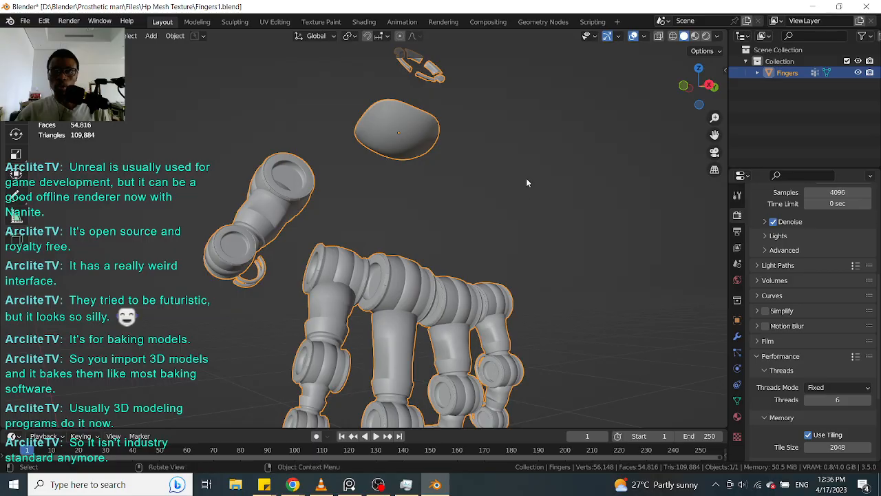
pyautogui.scroll(-3, 532, 216)
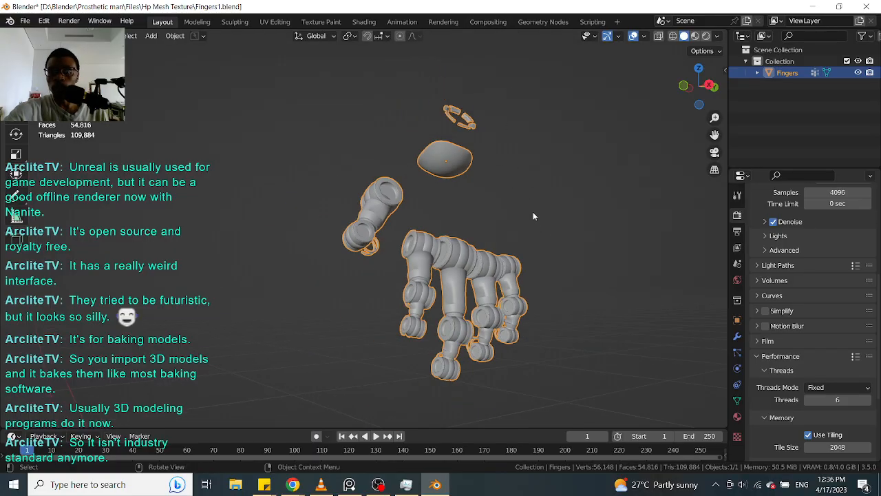
pyautogui.moveTo(570, 226); pyautogui.dragTo(506, 249, button='middle')
pyautogui.scroll(4, 492, 224)
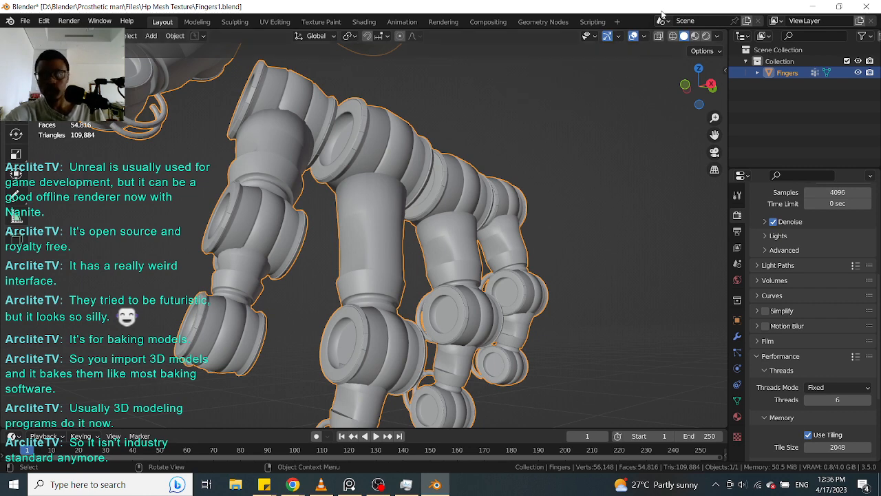
# Step: Enable the wireframe overlay in the viewport to show the mesh topology of the fingers
pyautogui.click(643, 36)
pyautogui.click(572, 227)
pyautogui.scroll(-2, 476, 227)
pyautogui.moveTo(475, 228); pyautogui.dragTo(447, 227, button='middle')
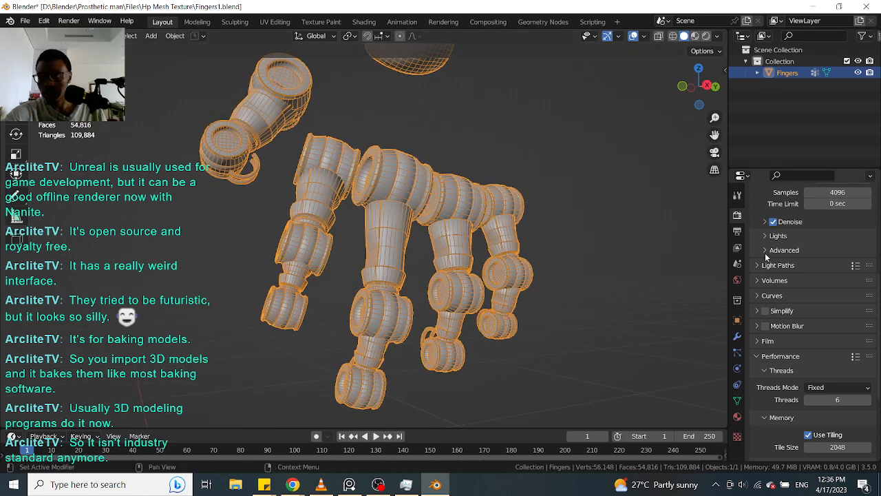
# Step: Add a Subdivision Surface modifier to the Fingers object with 2 viewport levels
pyautogui.click(736, 336)
pyautogui.click(772, 213)
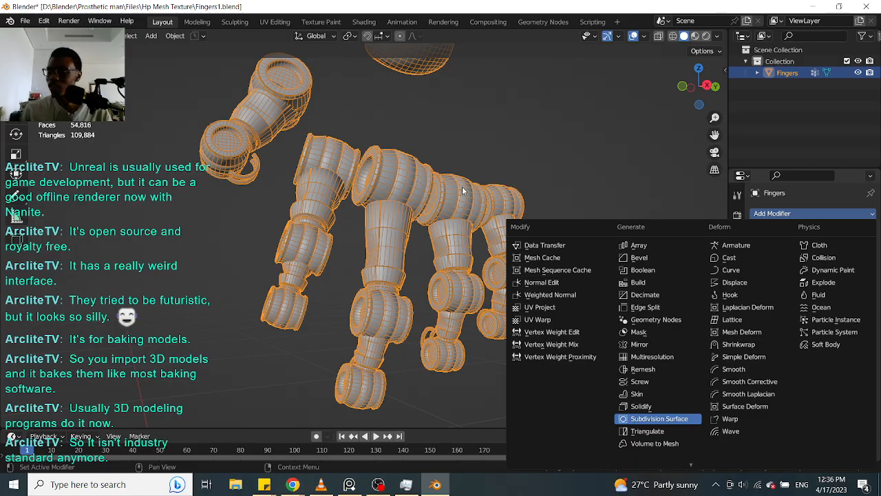
pyautogui.press('Return')
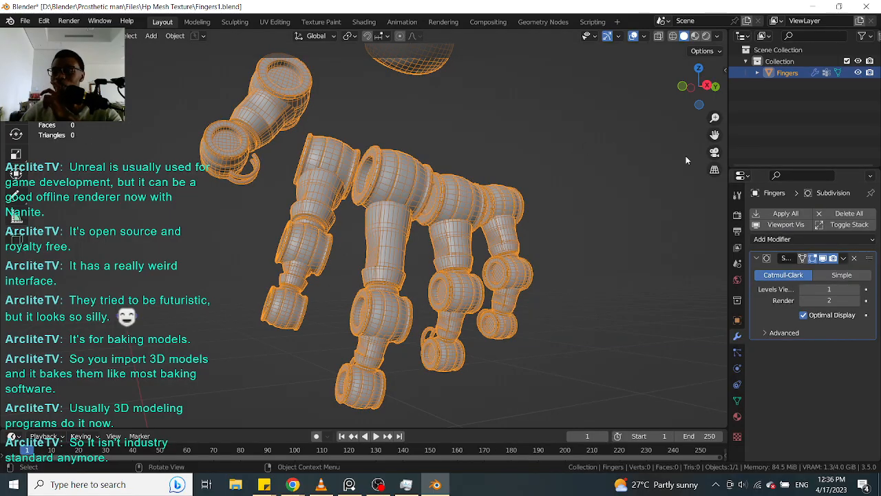
pyautogui.click(856, 290)
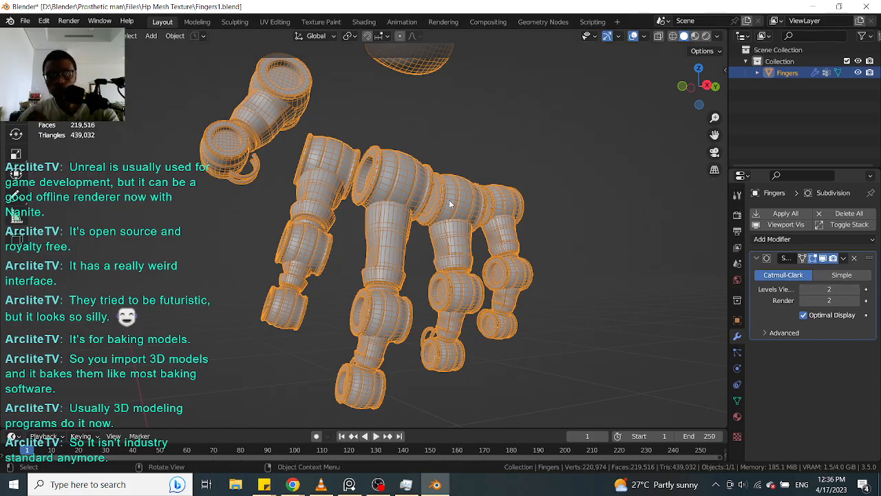
# Step: Apply the Subdivision Surface modifier to the Fingers object and inspect the wireframe of the subdivided mesh
pyautogui.scroll(1, 373, 281)
pyautogui.moveTo(356, 279); pyautogui.dragTo(384, 266, button='middle')
pyautogui.click(841, 258)
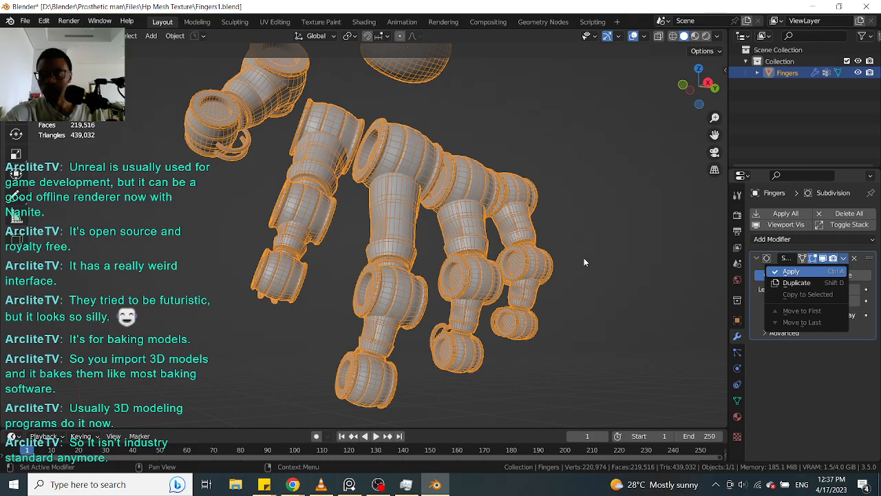
pyautogui.moveTo(570, 259); pyautogui.dragTo(577, 285, button='middle')
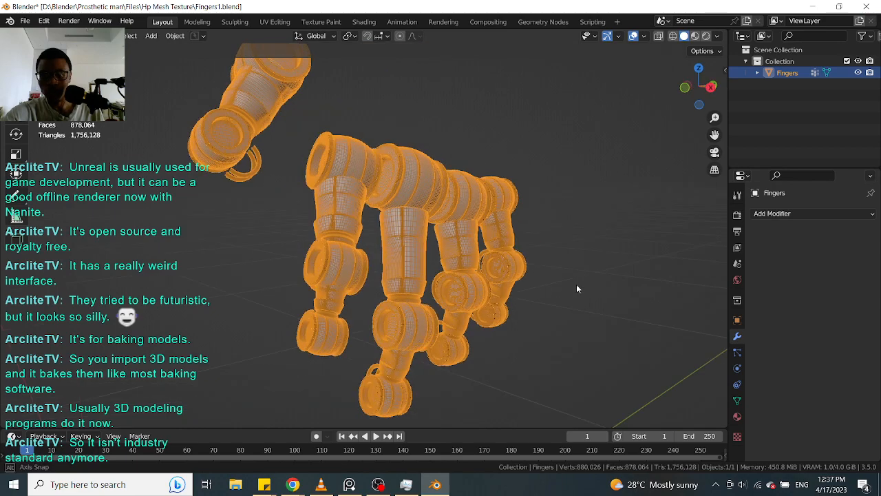
pyautogui.scroll(3, 393, 224)
pyautogui.scroll(-3, 400, 222)
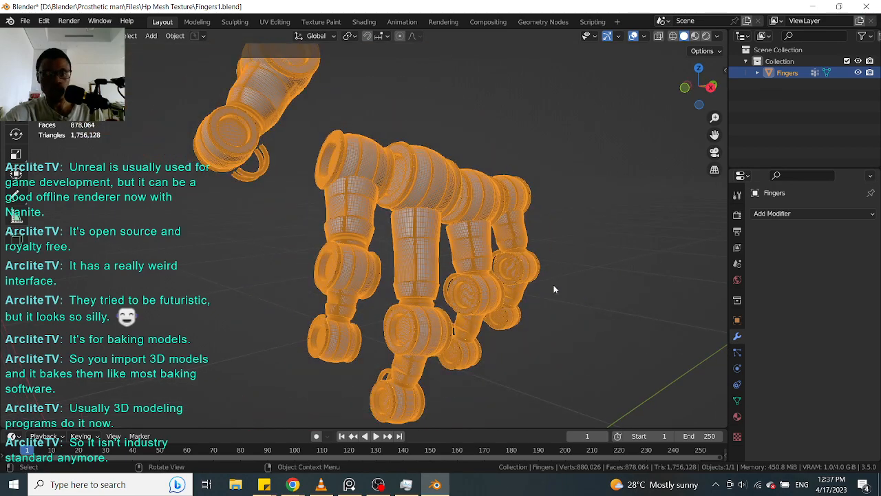
pyautogui.scroll(-2, 554, 289)
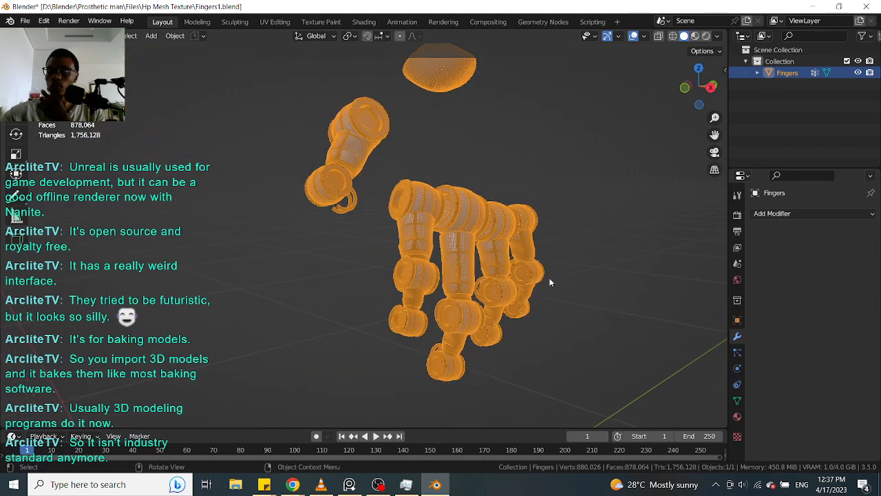
pyautogui.moveTo(550, 282)
pyautogui.mouseDown(button='middle')
pyautogui.moveTo(588, 286)
pyautogui.moveTo(545, 266)
pyautogui.mouseUp(button='middle')
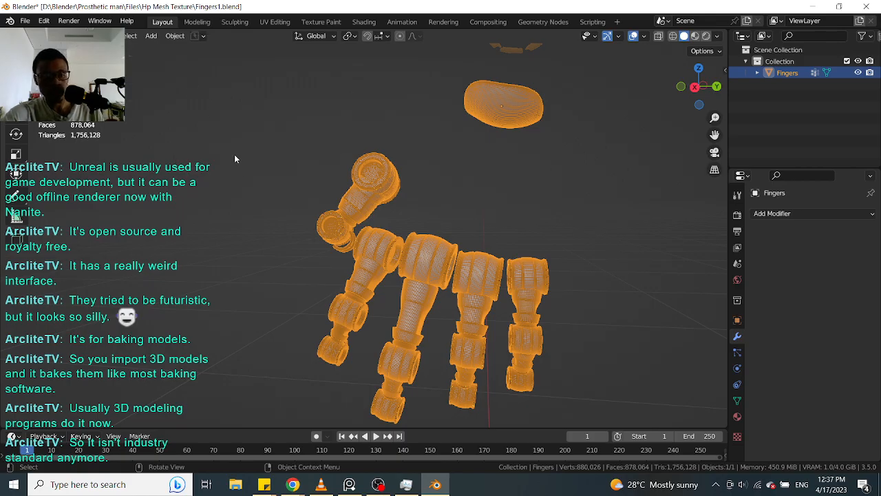
# Step: Switch the Fingers object to Sculpt Mode and save the file
pyautogui.hotkey('shift', 'Tab')
pyautogui.hotkey('shift', 'Tab')
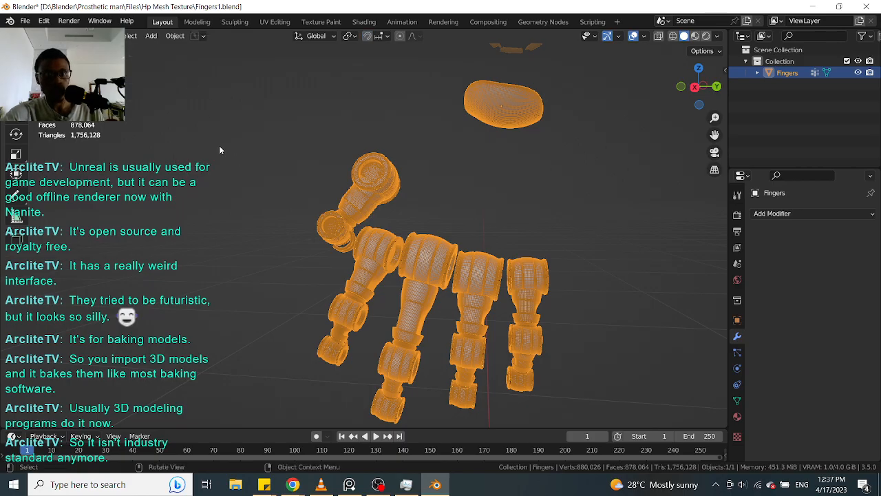
pyautogui.hotkey('ctrl', 'Tab')
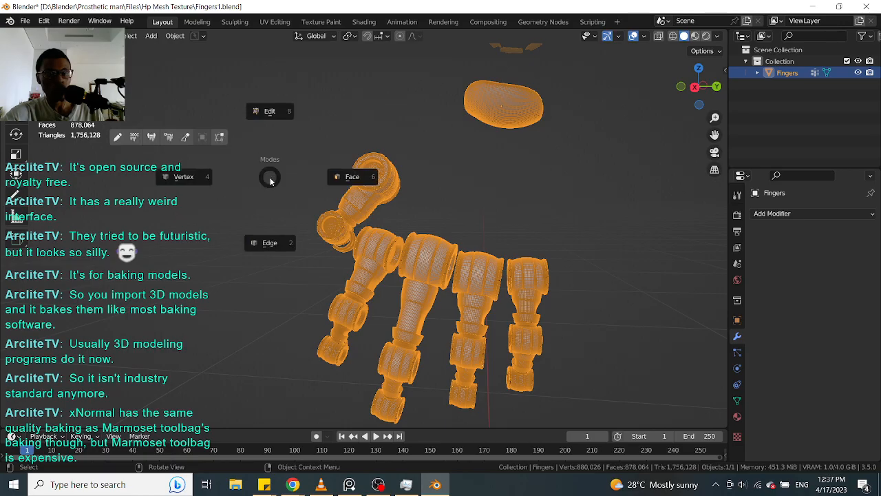
pyautogui.hotkey('ctrl', 'Tab')
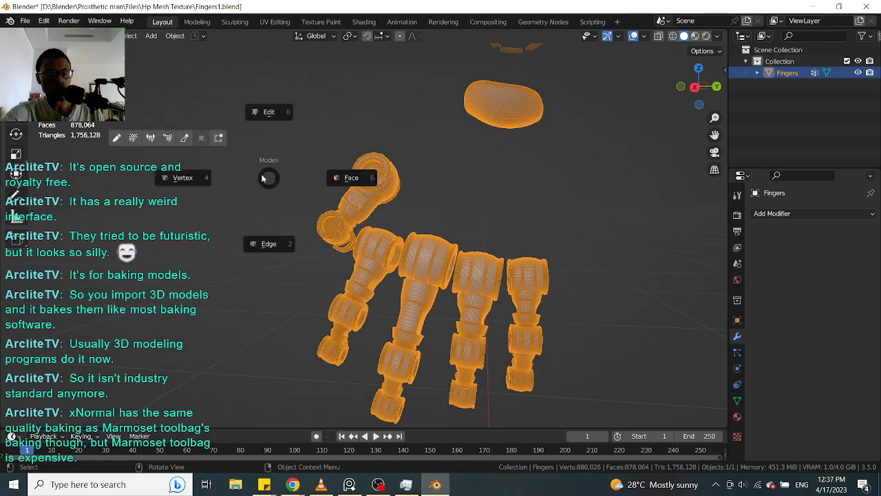
pyautogui.click(184, 138)
pyautogui.hotkey('ctrl', 's')
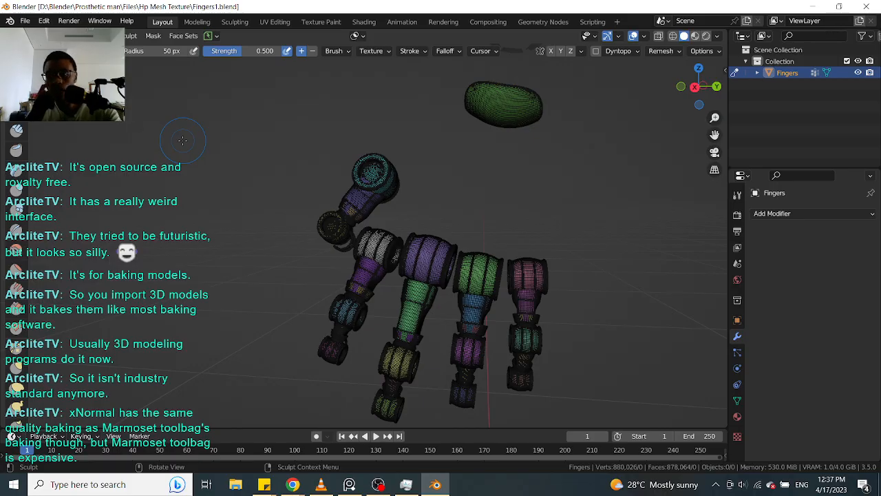
# Step: Activate the Paint brush for sculpting on the Fingers mesh
pyautogui.moveTo(511, 216); pyautogui.dragTo(586, 234, button='middle')
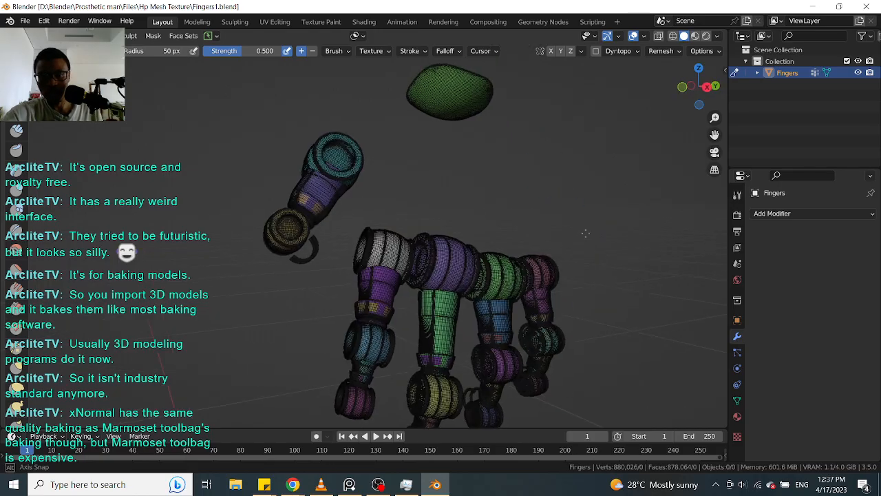
pyautogui.scroll(3, 448, 217)
pyautogui.keyDown('shift'); pyautogui.moveTo(448, 216); pyautogui.dragTo(504, 130, button='middle'); pyautogui.keyUp('shift')
pyautogui.scroll(4, 305, 275)
pyautogui.keyDown('shift'); pyautogui.moveTo(253, 337); pyautogui.dragTo(331, 257, button='middle'); pyautogui.keyUp('shift')
pyautogui.scroll(-4, 305, 276)
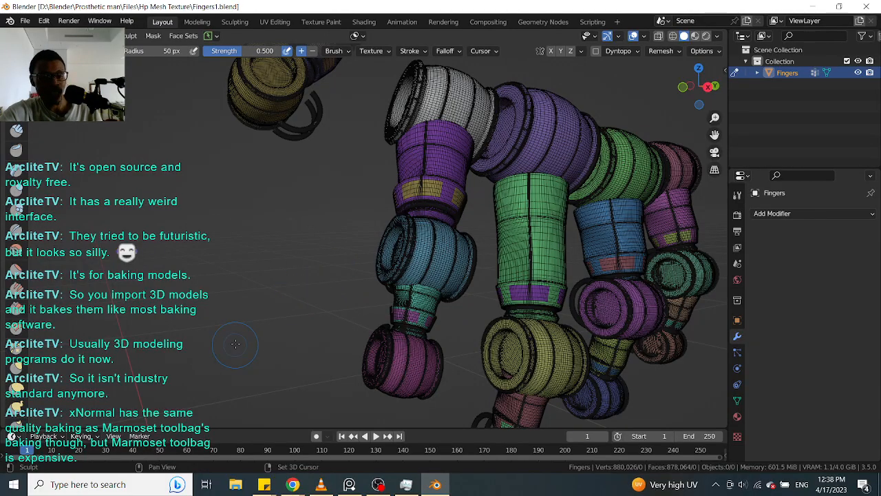
pyautogui.scroll(-5, 15, 385)
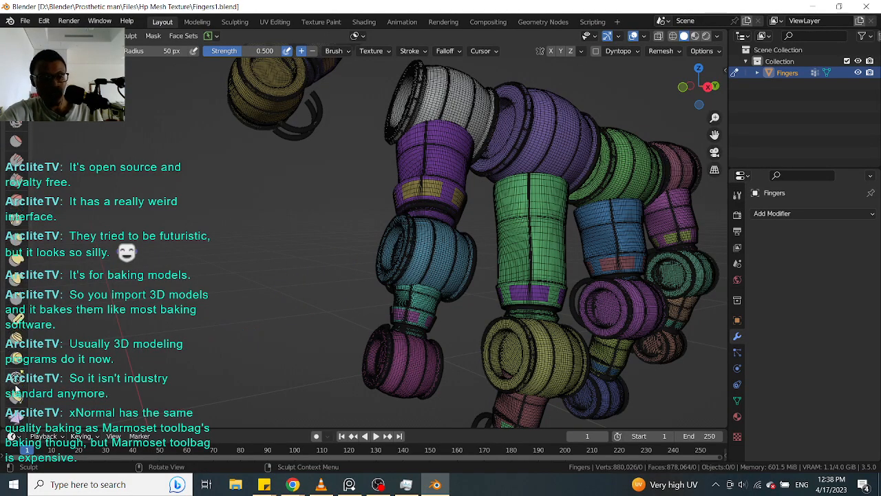
pyautogui.scroll(-2, 15, 385)
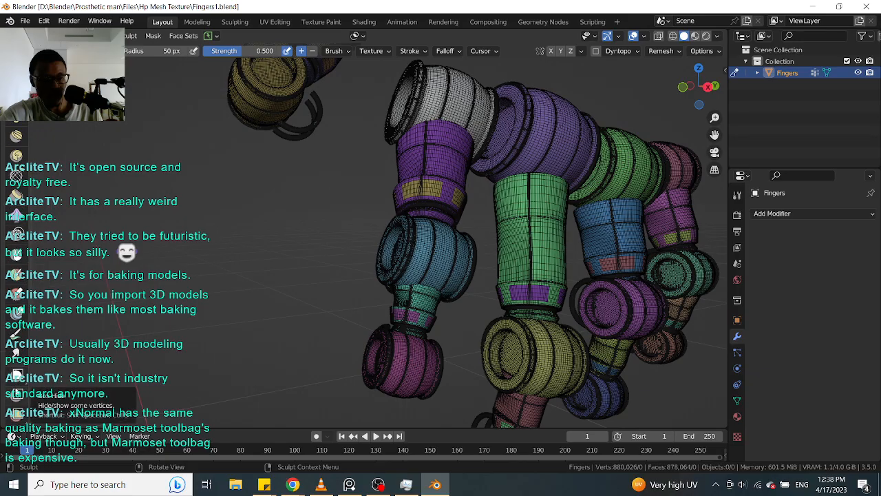
pyautogui.click(17, 335)
pyautogui.moveTo(323, 291)
pyautogui.mouseDown(button='middle')
pyautogui.moveTo(298, 291)
pyautogui.moveTo(334, 280)
pyautogui.moveTo(315, 297)
pyautogui.mouseUp(button='middle')
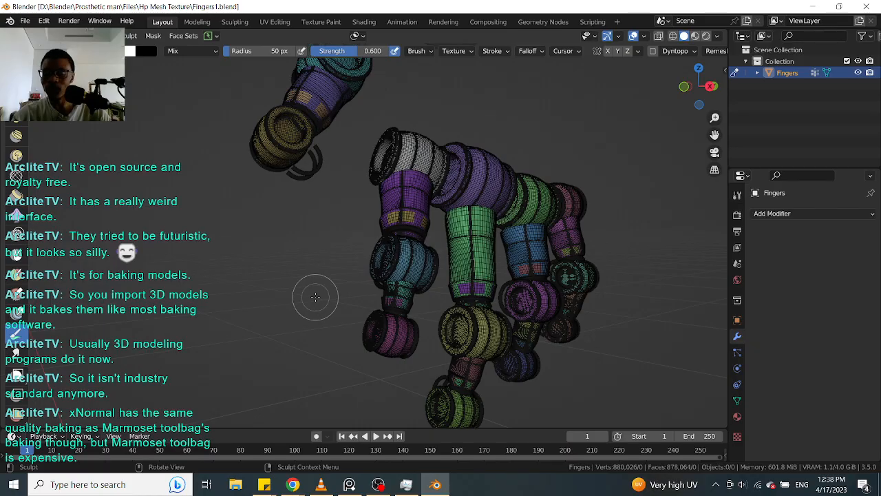
pyautogui.moveTo(390, 282); pyautogui.dragTo(422, 282, button='middle')
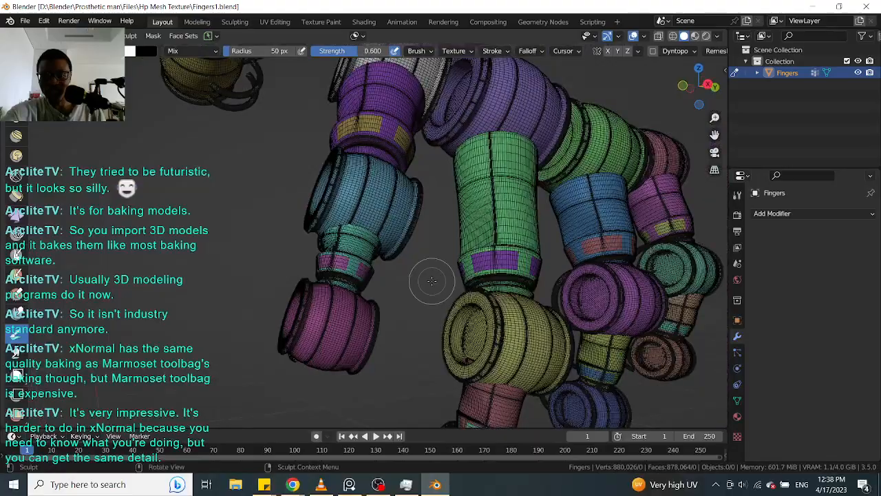
pyautogui.scroll(-3, 422, 282)
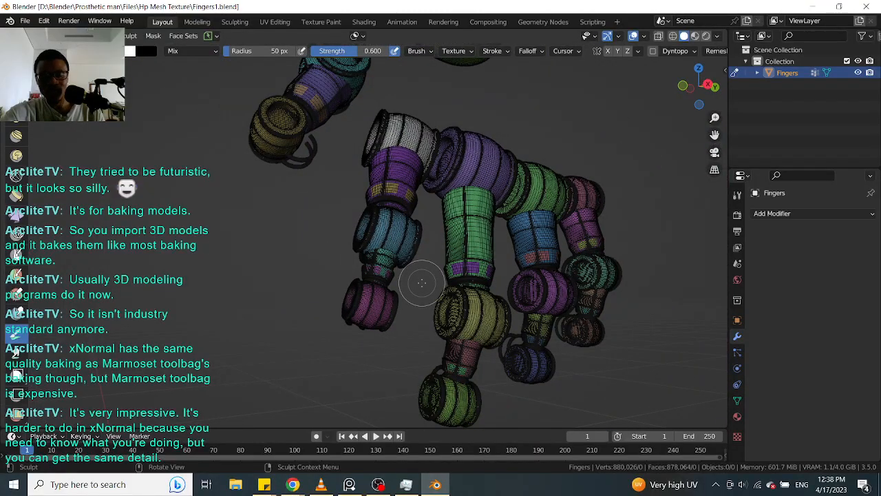
pyautogui.scroll(4, 410, 314)
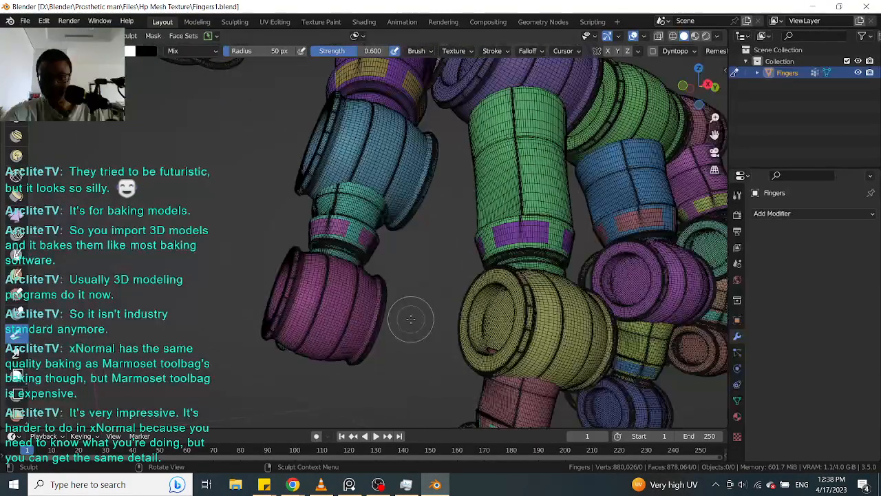
pyautogui.scroll(-2, 411, 315)
pyautogui.moveTo(415, 314)
pyautogui.mouseDown(button='middle')
pyautogui.moveTo(424, 313)
pyautogui.moveTo(421, 338)
pyautogui.moveTo(338, 241)
pyautogui.moveTo(314, 281)
pyautogui.mouseUp(button='middle')
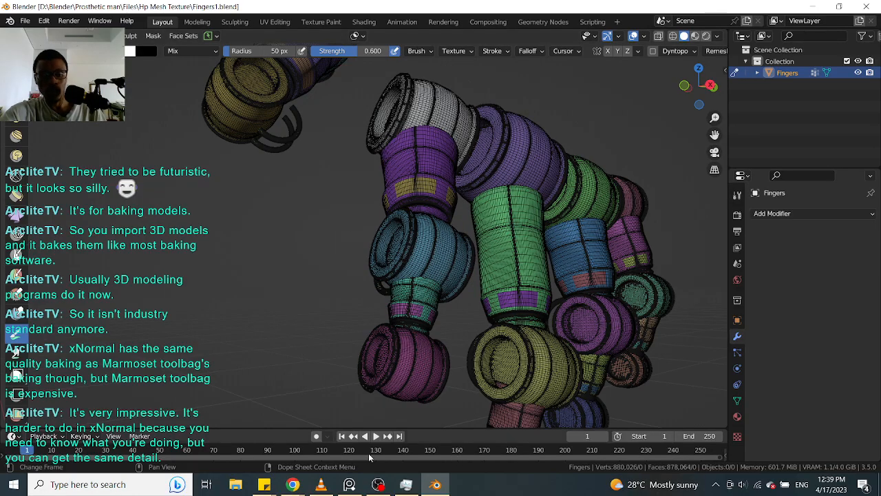
# Step: Switch to Chrome to look over the xNormal image search results, and return to Blender
pyautogui.moveTo(295, 483)
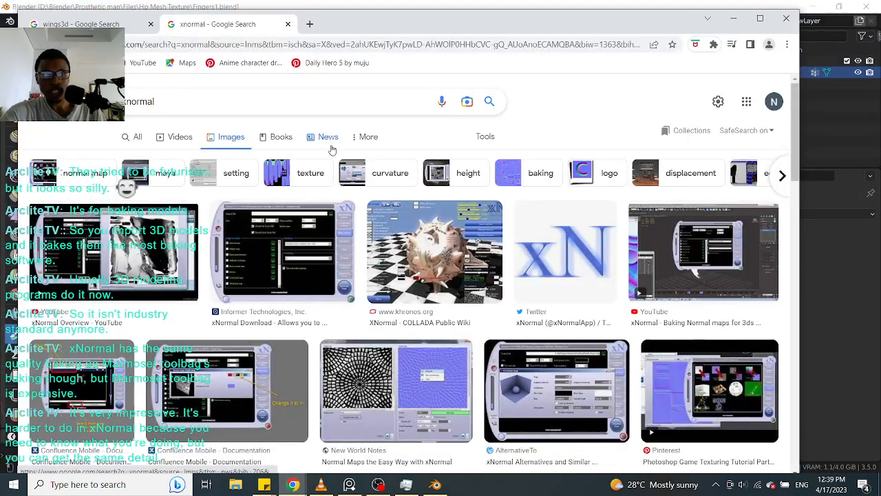
pyautogui.click(313, 440)
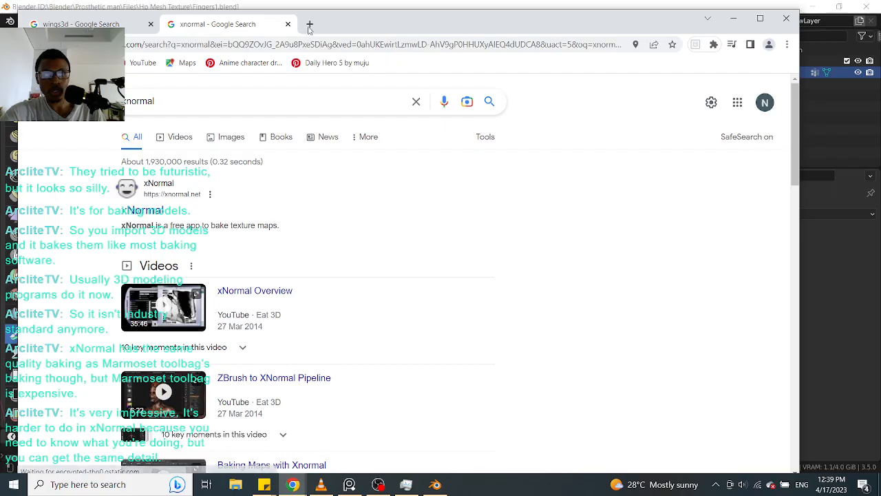
pyautogui.hotkey('alt', 'Left')
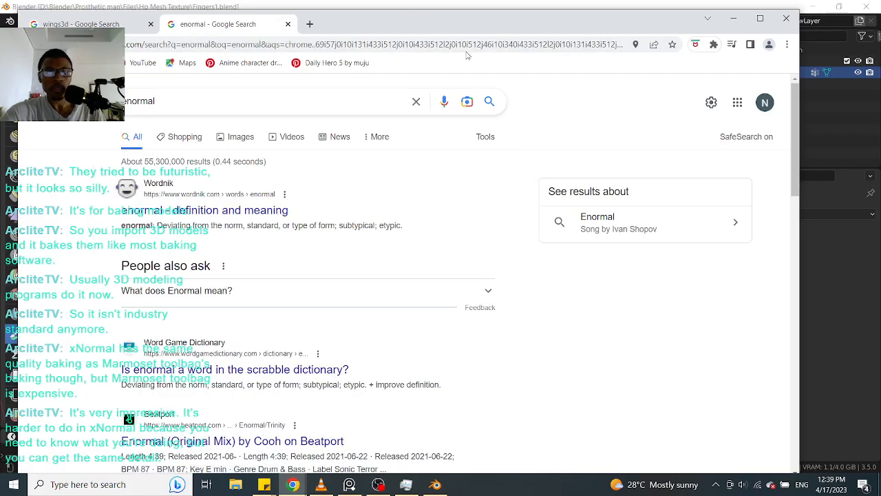
pyautogui.hotkey('alt', 'Right')
pyautogui.hotkey('alt', 'Right')
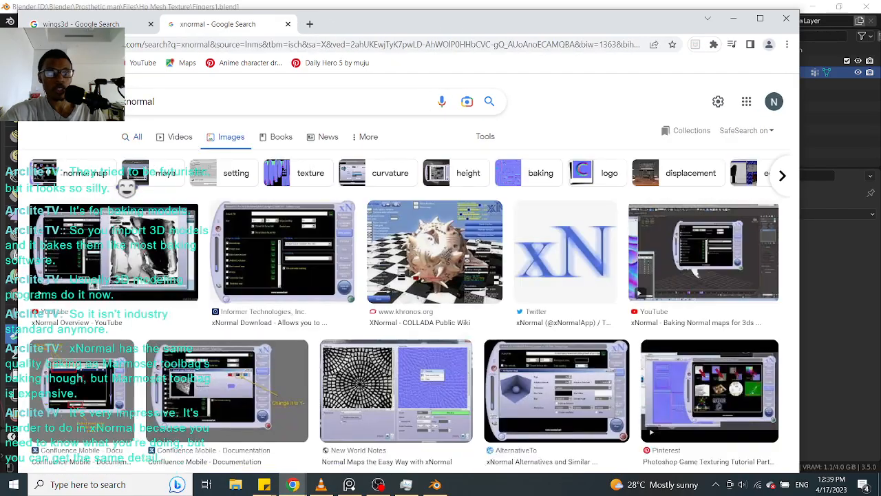
pyautogui.click(732, 17)
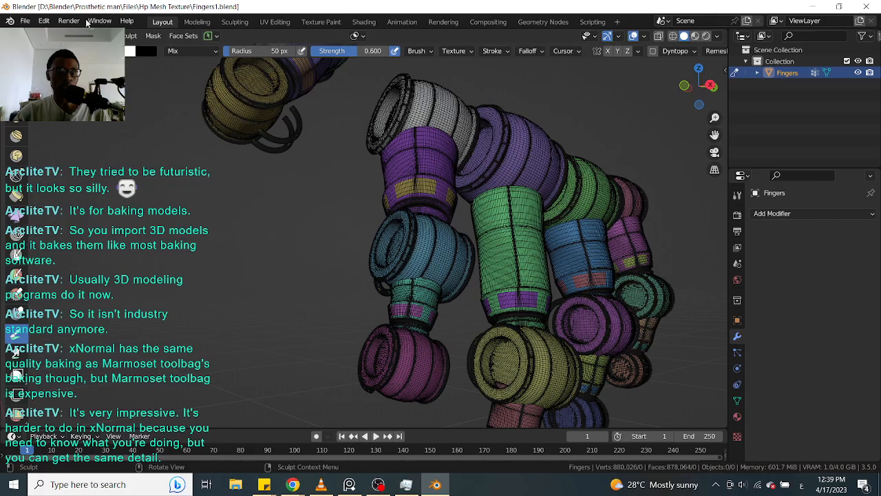
# Step: Restart Blender 3.5 and load the newer autosave of the recent file Fingers1.blend
pyautogui.hotkey('ctrl', 'q')
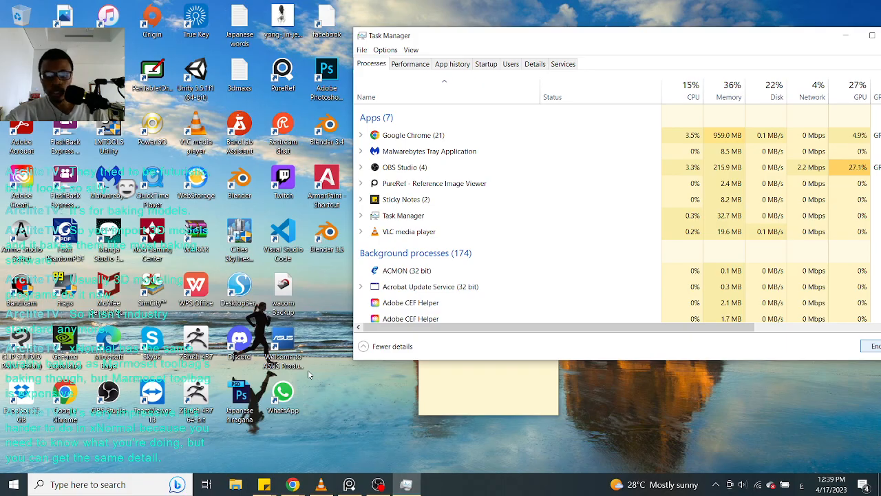
pyautogui.rightClick(329, 239)
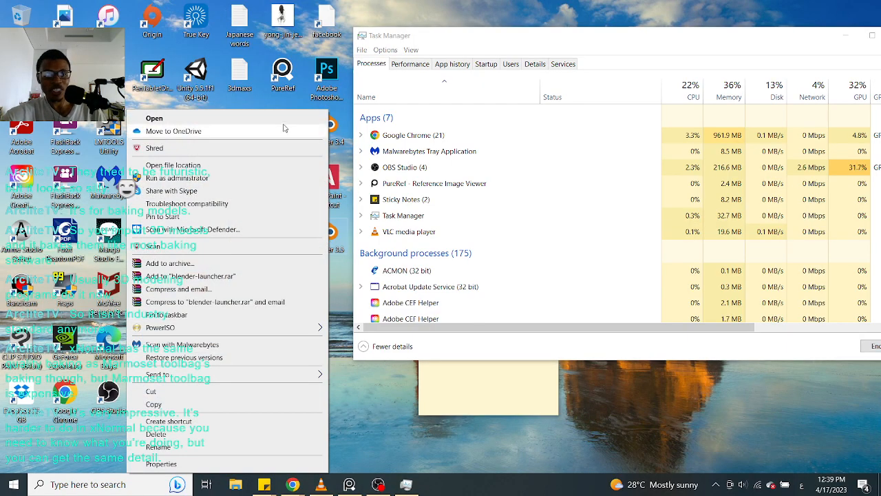
pyautogui.click(156, 119)
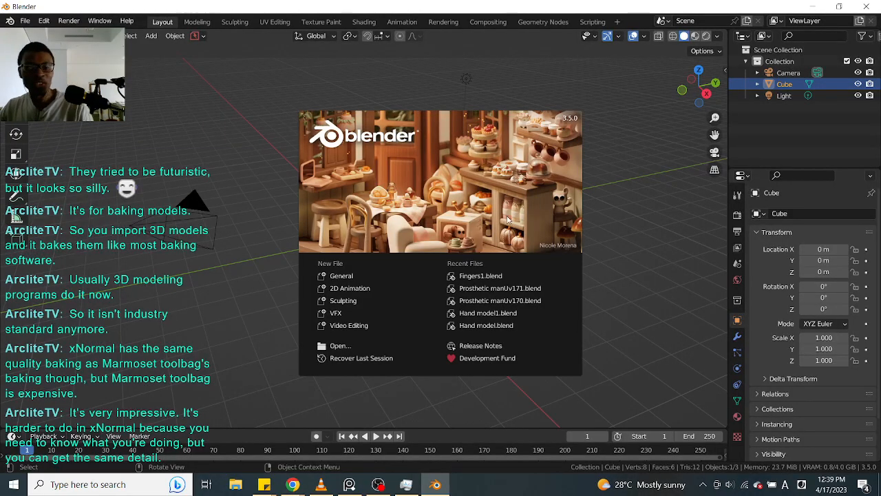
pyautogui.click(507, 276)
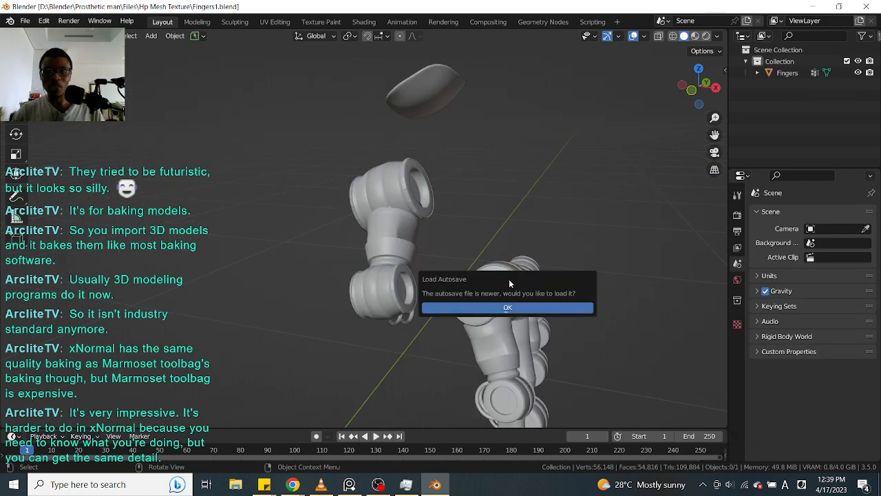
pyautogui.click(508, 309)
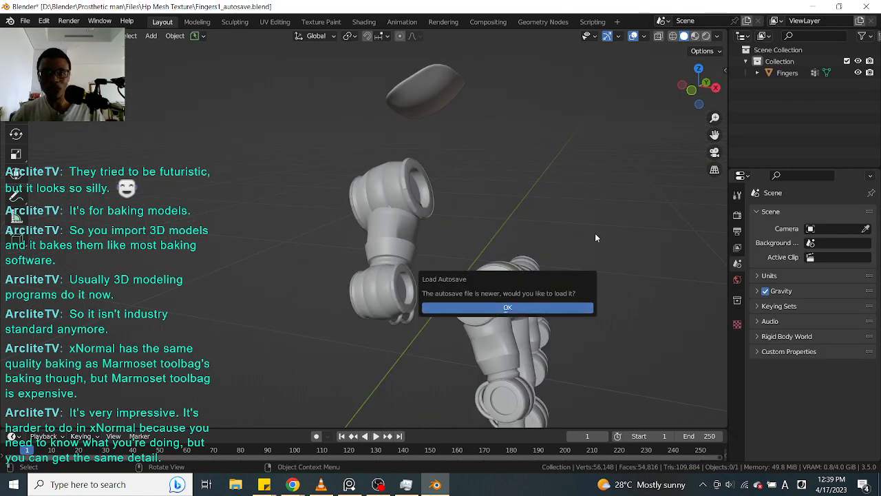
pyautogui.click(523, 308)
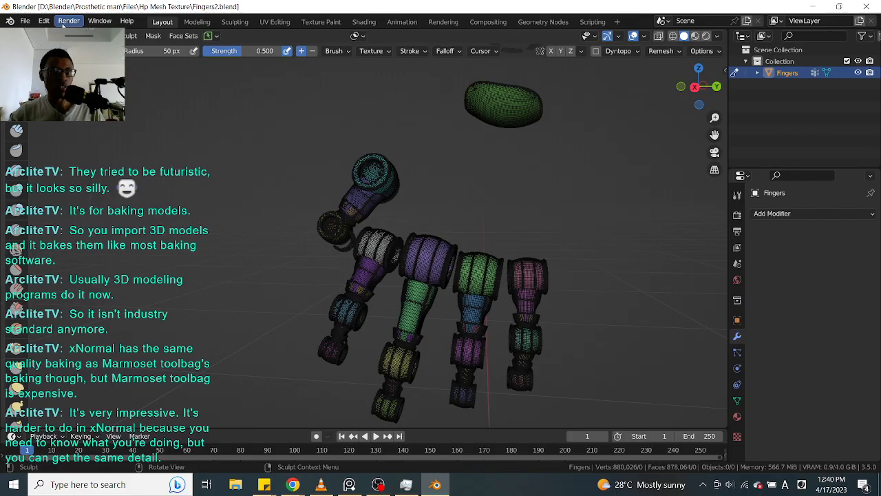
# Step: Enable Emulate 3 Button Mouse in the Input preferences and close the preferences
pyautogui.click(69, 21)
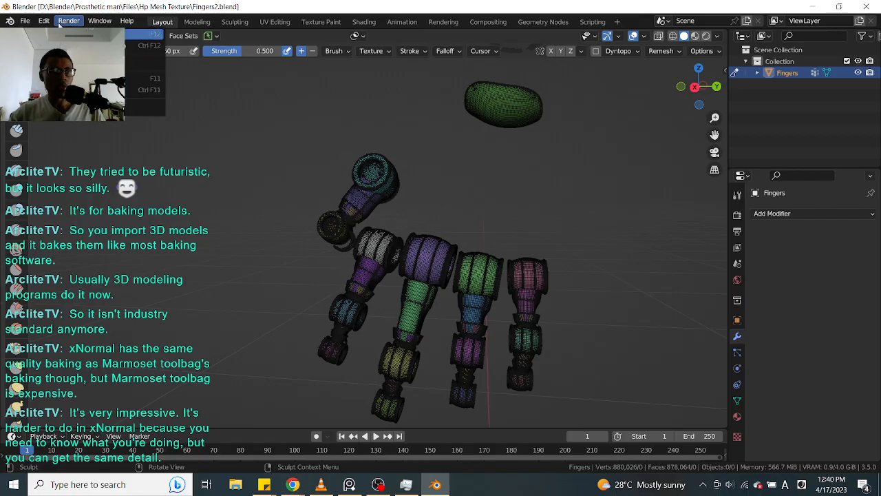
pyautogui.click(44, 21)
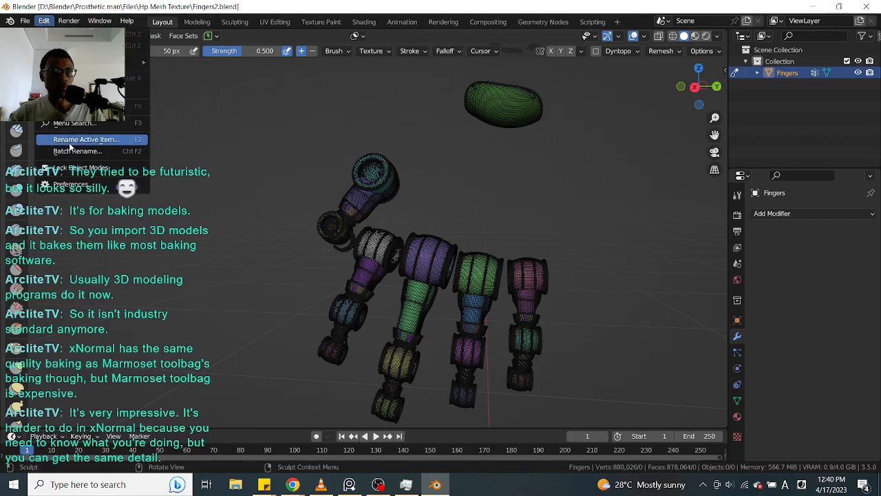
pyautogui.click(76, 186)
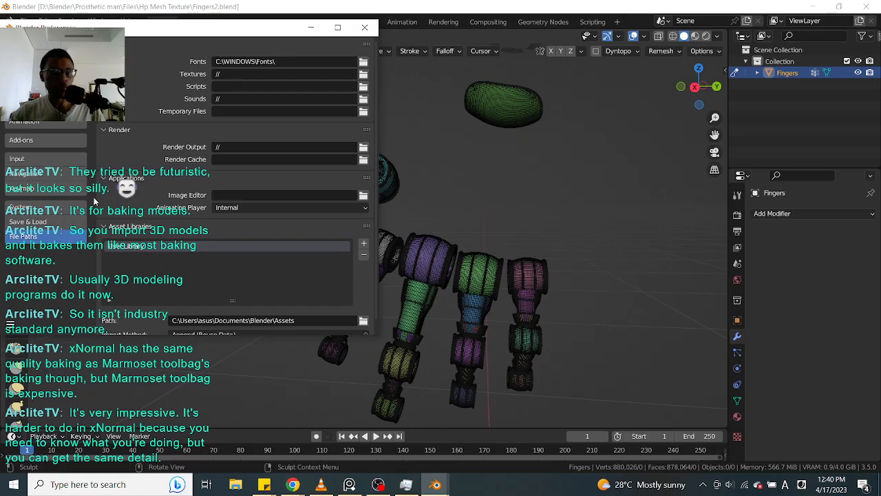
pyautogui.click(59, 172)
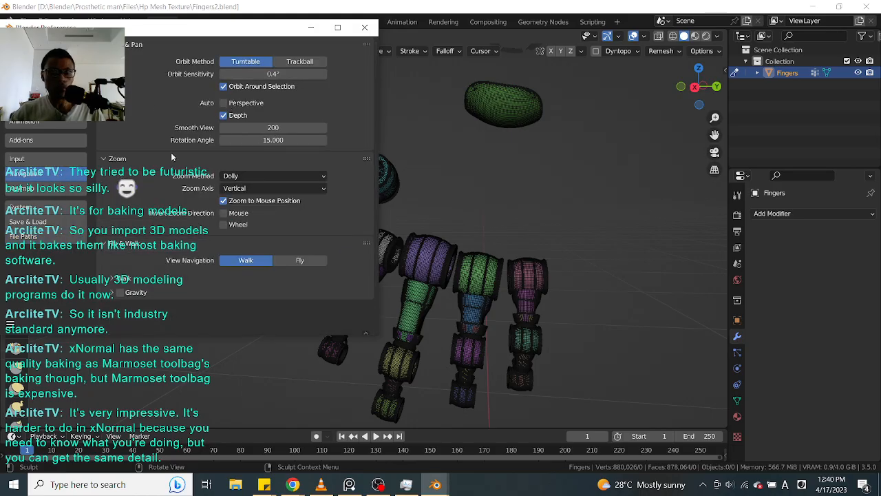
pyautogui.click(48, 190)
pyautogui.click(42, 160)
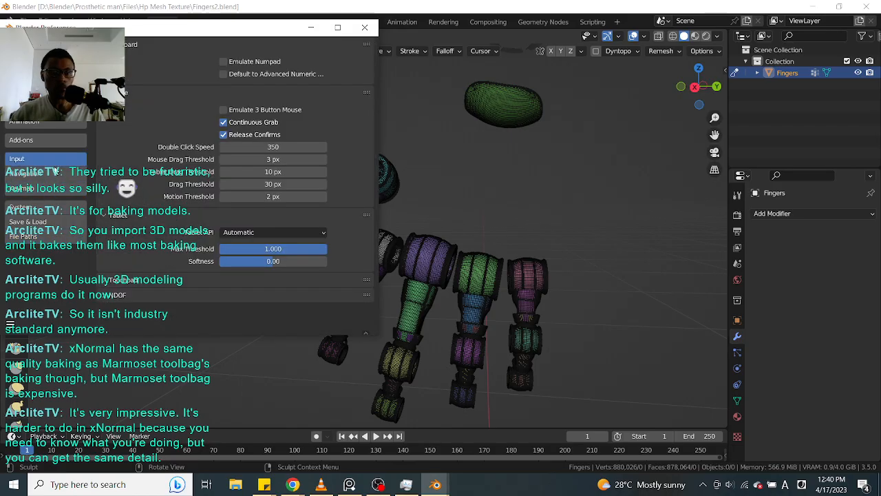
pyautogui.click(364, 27)
# Step: Examine the high-poly finger and thumb segments in Sculpt Mode from several angles, both close up and as a whole
pyautogui.keyDown('alt'); pyautogui.moveTo(477, 210); pyautogui.dragTo(549, 157); pyautogui.keyUp('alt')
pyautogui.scroll(5, 552, 169)
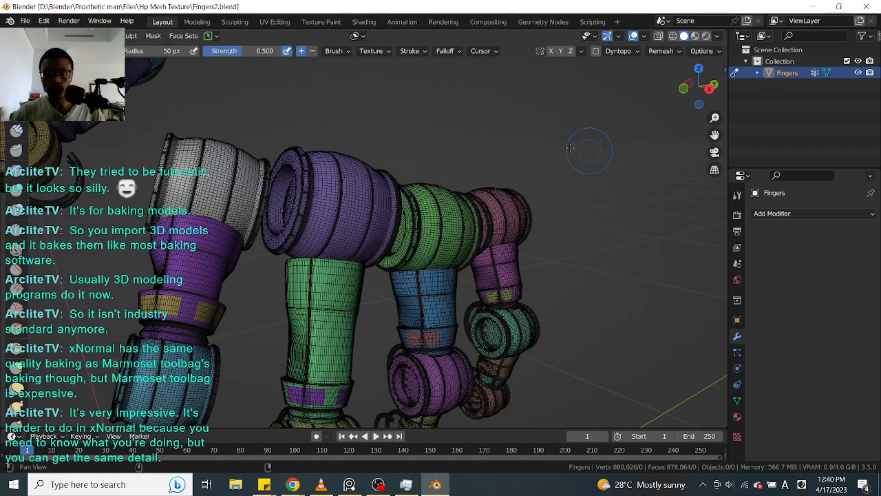
pyautogui.moveTo(621, 124); pyautogui.dragTo(475, 135, button='middle')
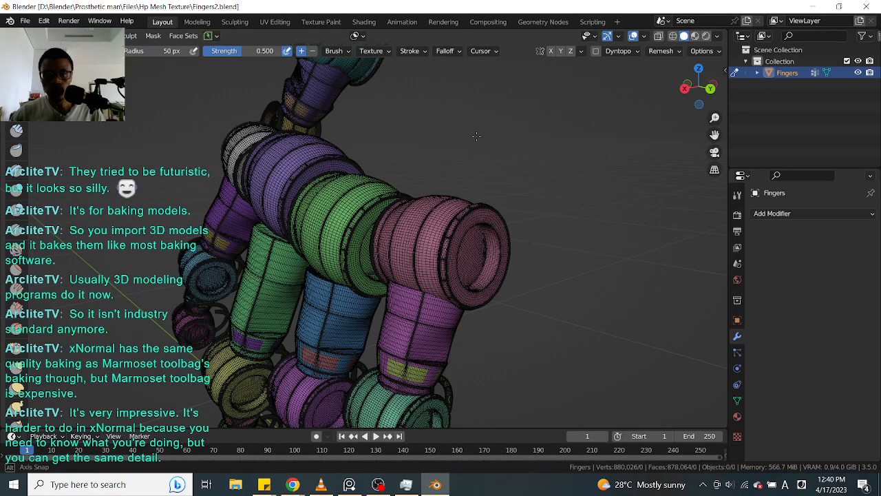
pyautogui.moveTo(477, 136)
pyautogui.keyDown('alt'); pyautogui.mouseDown()
pyautogui.moveTo(527, 119)
pyautogui.moveTo(561, 149)
pyautogui.moveTo(572, 131)
pyautogui.mouseUp(); pyautogui.keyUp('alt')
pyautogui.scroll(-2, 529, 118)
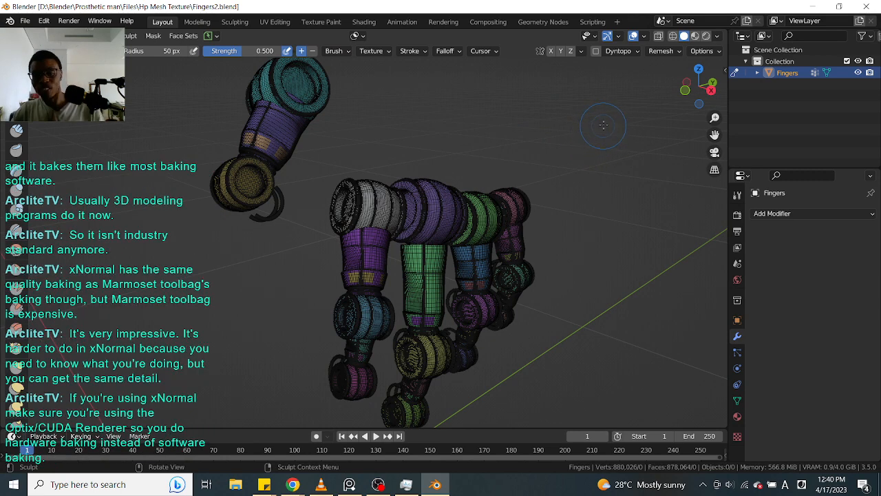
pyautogui.scroll(3, 561, 244)
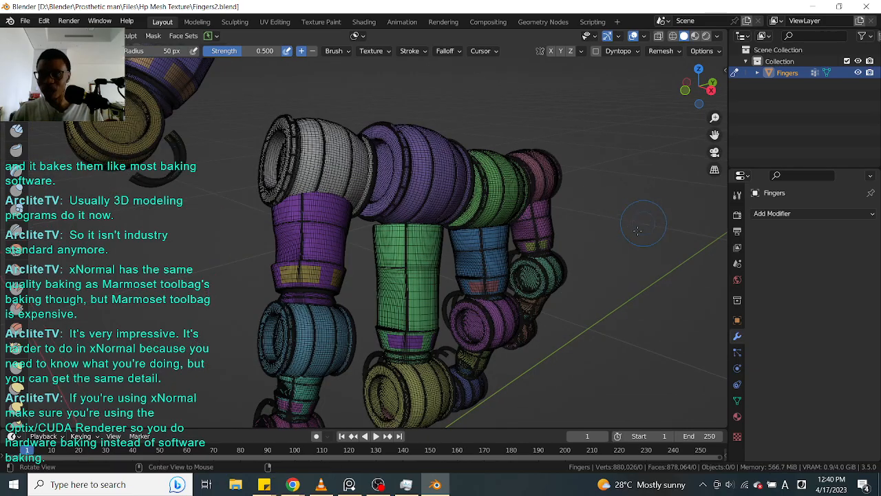
pyautogui.moveTo(629, 221)
pyautogui.keyDown('alt'); pyautogui.mouseDown()
pyautogui.moveTo(639, 179)
pyautogui.moveTo(619, 215)
pyautogui.mouseUp(); pyautogui.keyUp('alt')
pyautogui.keyDown('alt'); pyautogui.keyDown('shift'); pyautogui.moveTo(635, 117); pyautogui.dragTo(629, 207); pyautogui.keyUp('shift'); pyautogui.keyUp('alt')
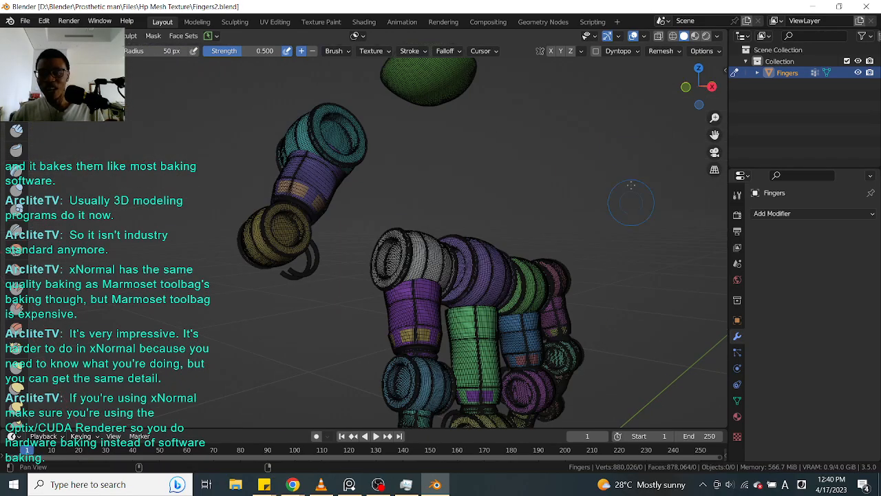
pyautogui.keyDown('alt'); pyautogui.keyDown('shift'); pyautogui.moveTo(631, 165); pyautogui.dragTo(623, 226); pyautogui.keyUp('shift'); pyautogui.keyUp('alt')
pyautogui.keyDown('alt'); pyautogui.moveTo(700, 212); pyautogui.dragTo(690, 190); pyautogui.keyUp('alt')
pyautogui.keyDown('alt'); pyautogui.keyDown('shift'); pyautogui.moveTo(637, 253); pyautogui.dragTo(571, 278); pyautogui.keyUp('shift'); pyautogui.keyUp('alt')
pyautogui.keyDown('alt'); pyautogui.keyDown('shift'); pyautogui.moveTo(523, 324); pyautogui.dragTo(544, 232); pyautogui.keyUp('shift'); pyautogui.keyUp('alt')
pyautogui.keyDown('alt'); pyautogui.keyDown('shift'); pyautogui.moveTo(554, 275); pyautogui.dragTo(604, 145); pyautogui.keyUp('shift'); pyautogui.keyUp('alt')
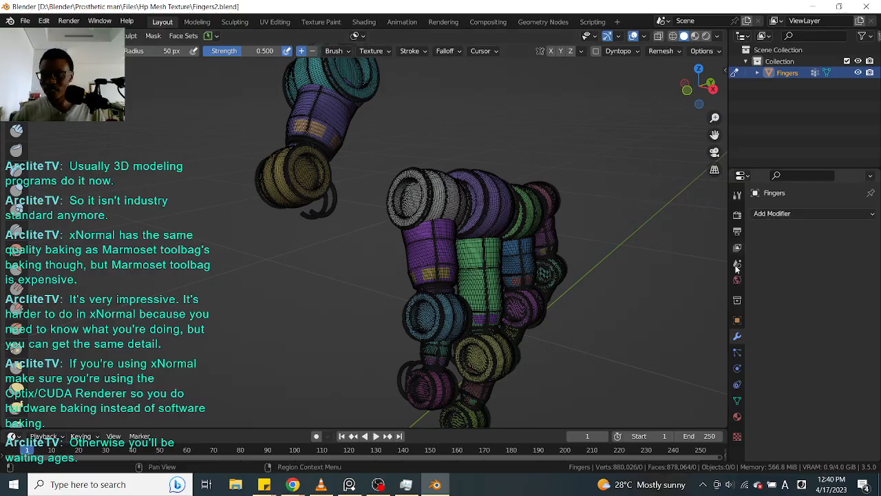
# Step: In the Fingers mesh's data properties, collapse Shape Keys, expand Color Attributes and start adding a color attribute
pyautogui.press('z')
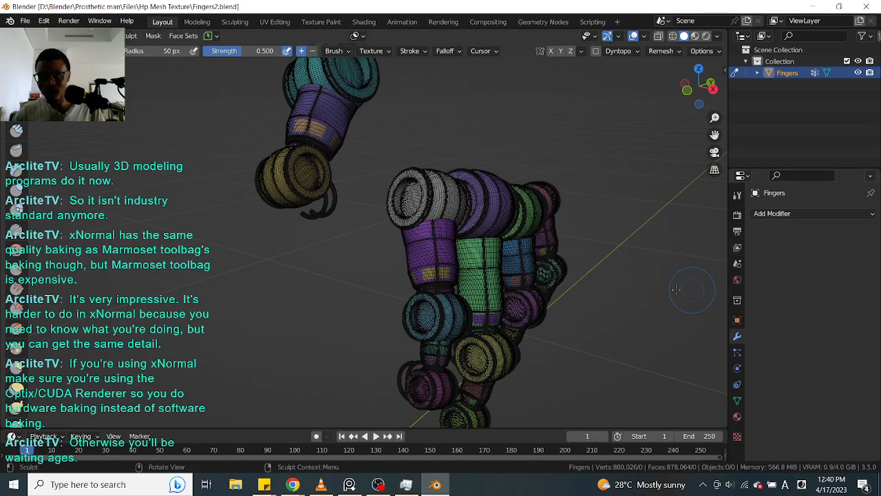
pyautogui.moveTo(644, 292)
pyautogui.keyDown('alt'); pyautogui.keyDown('shift'); pyautogui.mouseDown()
pyautogui.moveTo(606, 274)
pyautogui.moveTo(589, 292)
pyautogui.moveTo(608, 292)
pyautogui.moveTo(603, 299)
pyautogui.moveTo(576, 304)
pyautogui.moveTo(644, 296)
pyautogui.mouseUp(); pyautogui.keyUp('shift'); pyautogui.keyUp('alt')
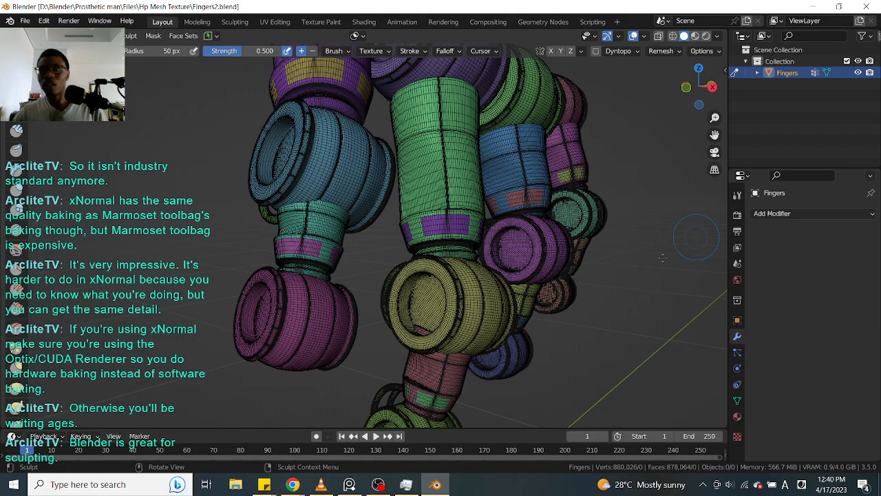
pyautogui.moveTo(623, 300)
pyautogui.keyDown('alt'); pyautogui.mouseDown()
pyautogui.moveTo(716, 278)
pyautogui.moveTo(668, 269)
pyautogui.moveTo(664, 298)
pyautogui.moveTo(622, 296)
pyautogui.mouseUp(); pyautogui.keyUp('alt')
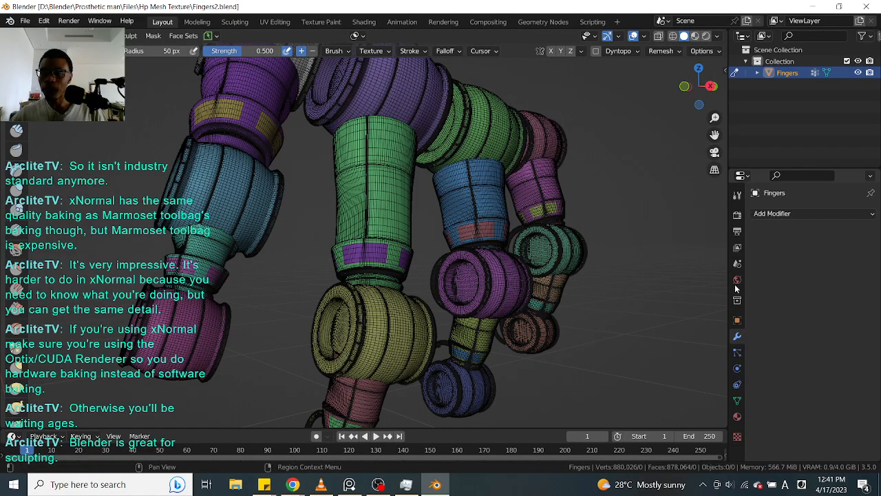
pyautogui.click(736, 400)
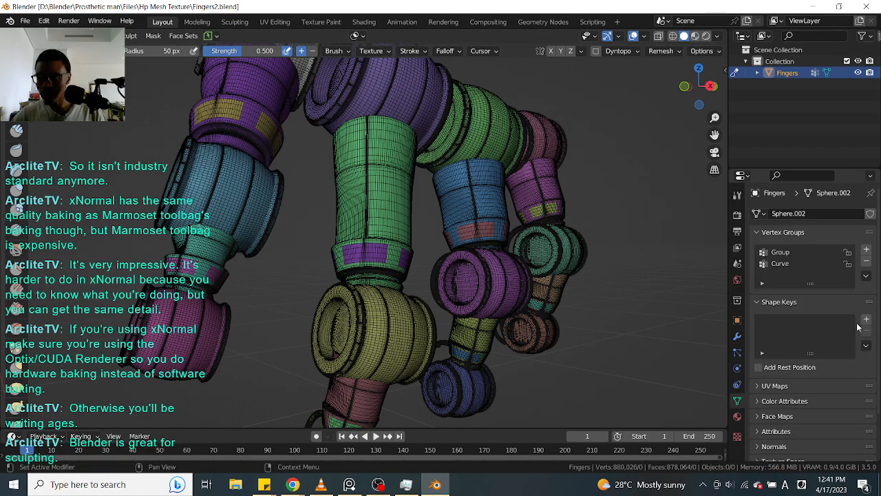
pyautogui.click(771, 302)
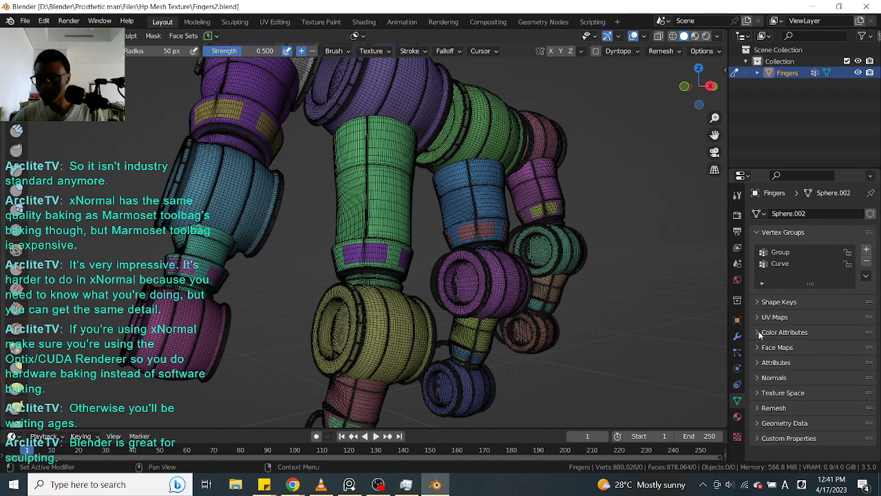
pyautogui.click(759, 333)
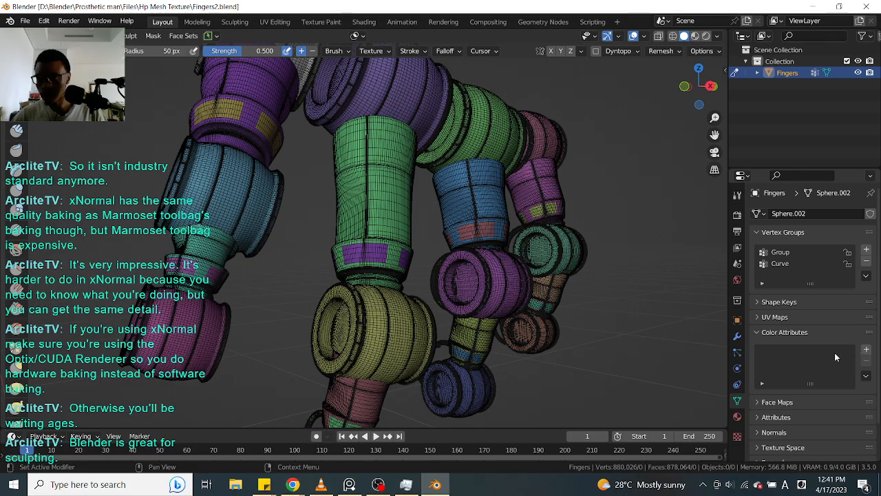
pyautogui.click(866, 349)
pyautogui.click(810, 369)
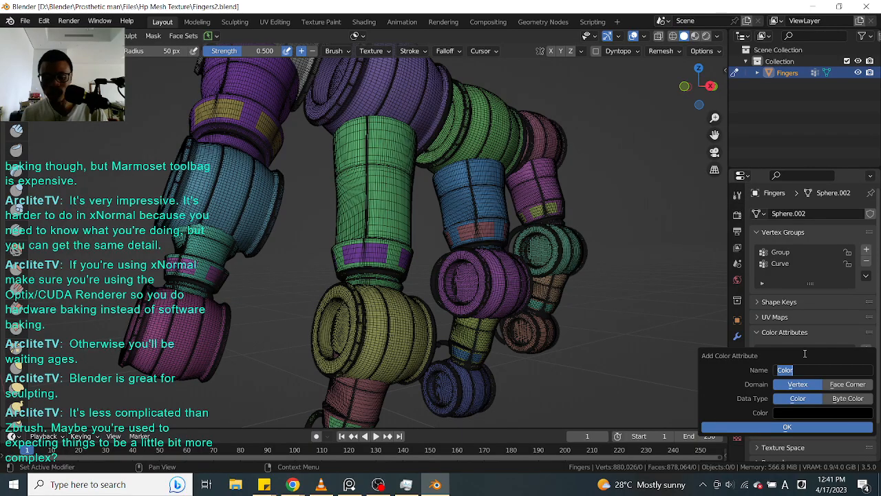
pyautogui.write('B')
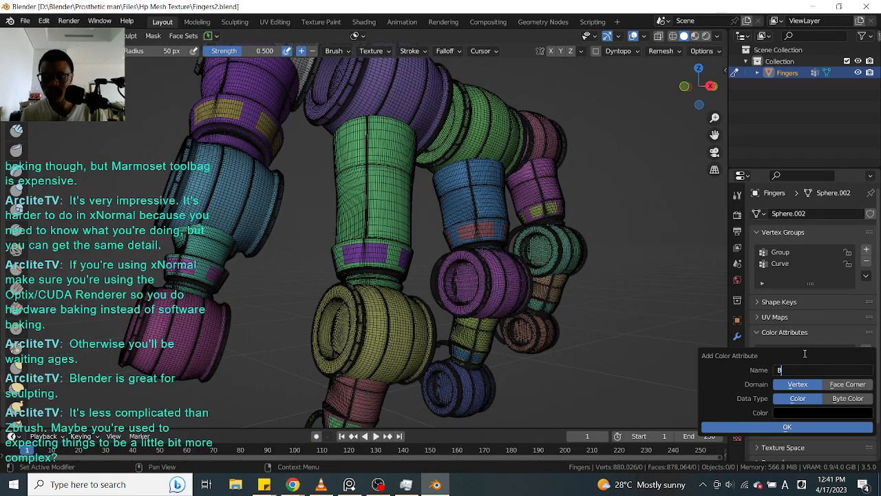
pyautogui.press('BackSpace')
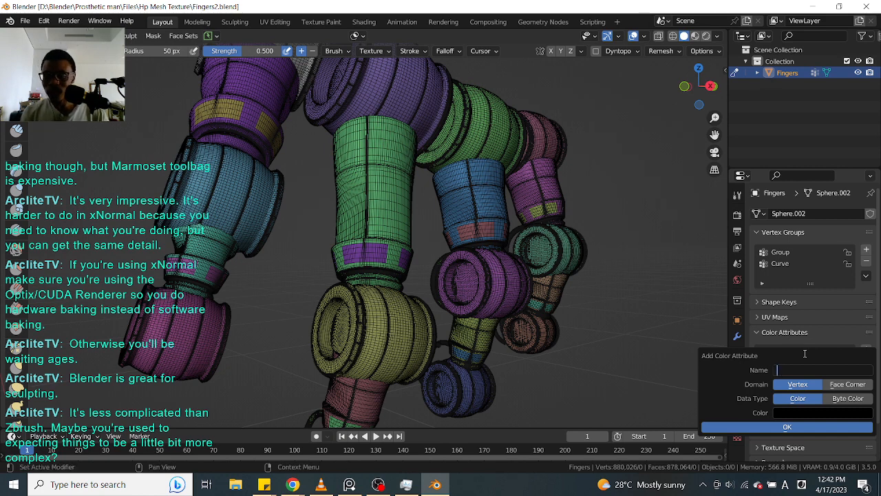
pyautogui.write('S')
pyautogui.press('BackSpace')
pyautogui.write('C')
pyautogui.press('BackSpace')
pyautogui.write('S')
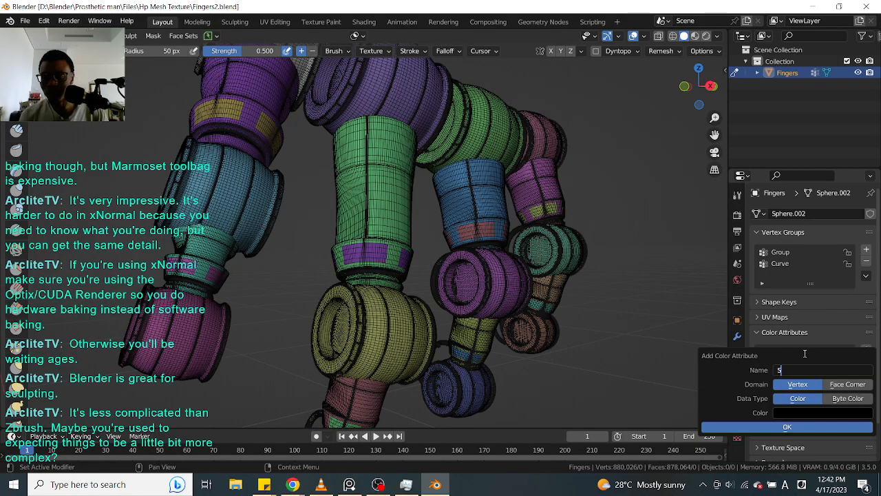
pyautogui.press('BackSpace')
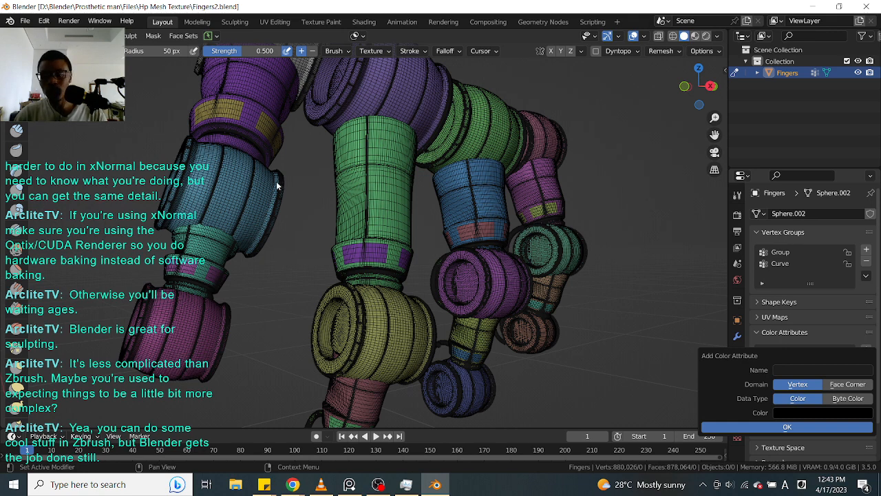
pyautogui.click(788, 372)
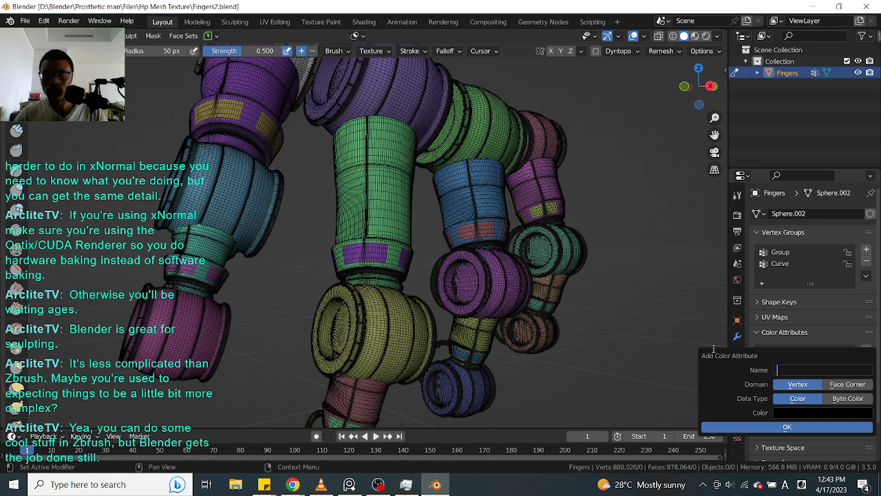
pyautogui.write('sc')
pyautogui.press('BackSpace')
pyautogui.press('BackSpace')
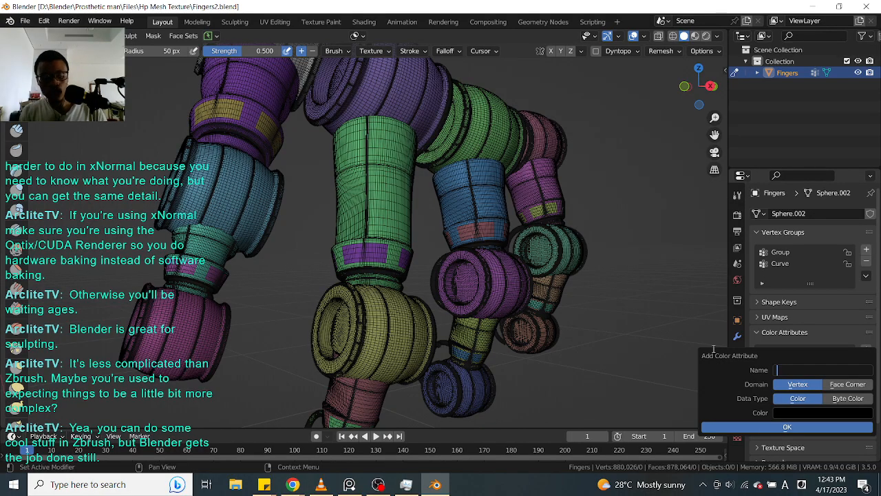
# Step: Name the color attribute BAse, add it with the Vertex domain and Color data type, and collapse the Normals section
pyautogui.write('BAse')
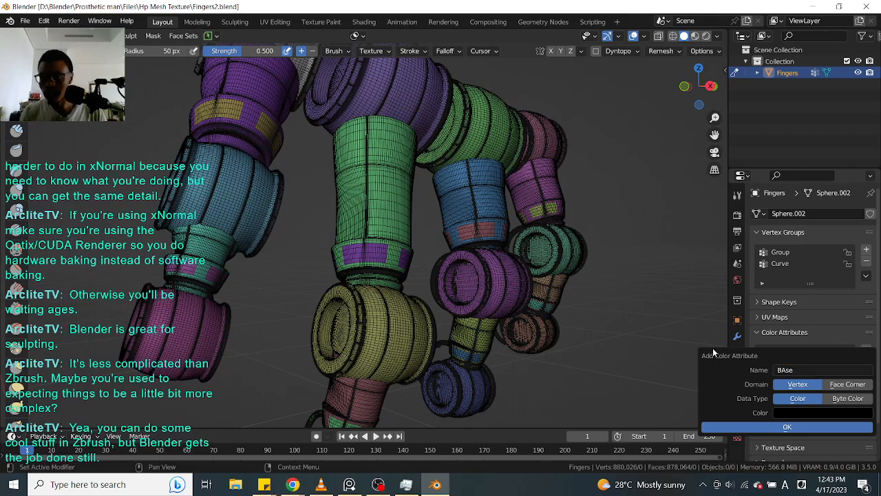
pyautogui.click(782, 426)
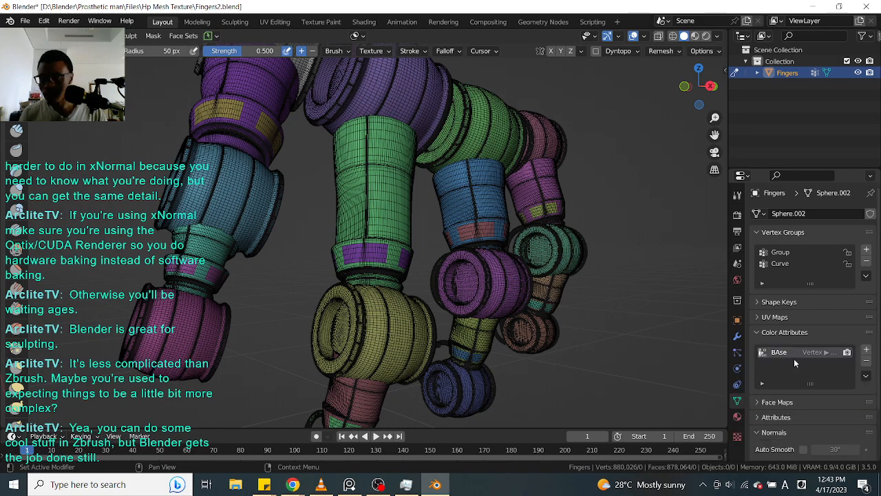
pyautogui.click(759, 434)
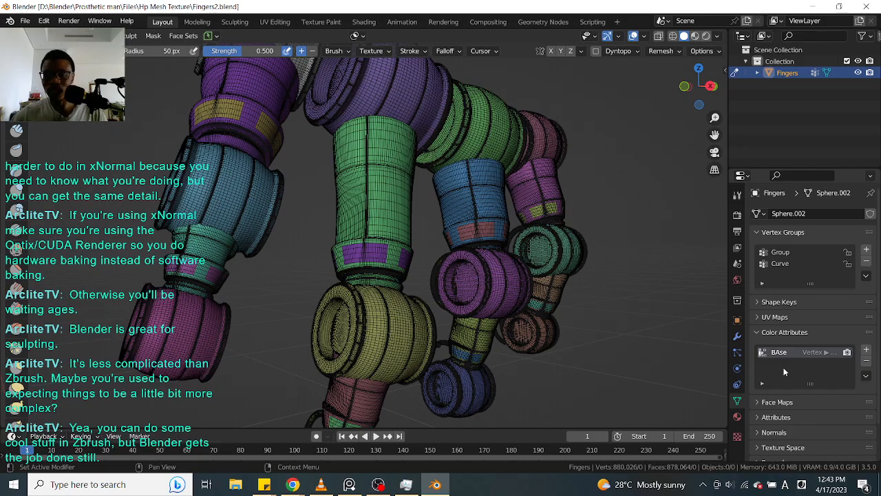
# Step: Set the viewport shading to Material Preview and inspect the finger and thumb segments from several angles
pyautogui.moveTo(624, 273); pyautogui.dragTo(639, 231, button='middle')
pyautogui.moveTo(639, 231)
pyautogui.keyDown('alt'); pyautogui.mouseDown()
pyautogui.moveTo(643, 273)
pyautogui.moveTo(593, 205)
pyautogui.moveTo(641, 242)
pyautogui.mouseUp(); pyautogui.keyUp('alt')
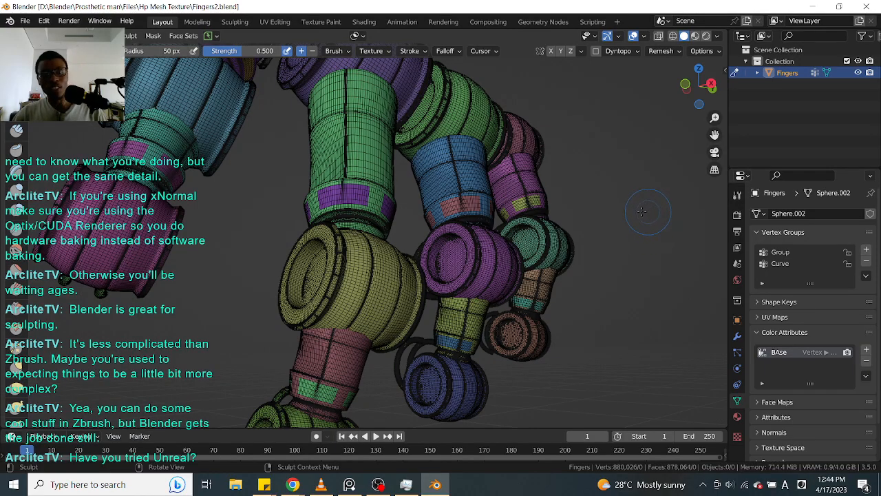
pyautogui.scroll(2, 634, 200)
pyautogui.moveTo(634, 201); pyautogui.dragTo(708, 237, button='middle')
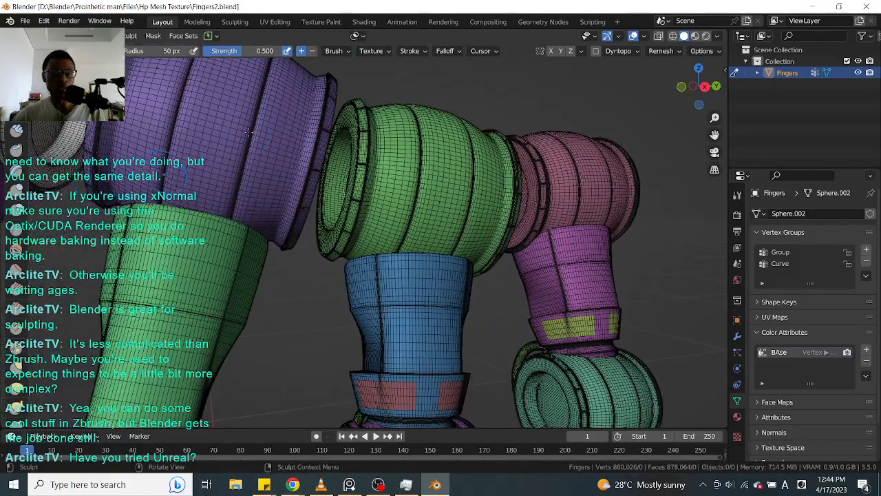
pyautogui.press('z')
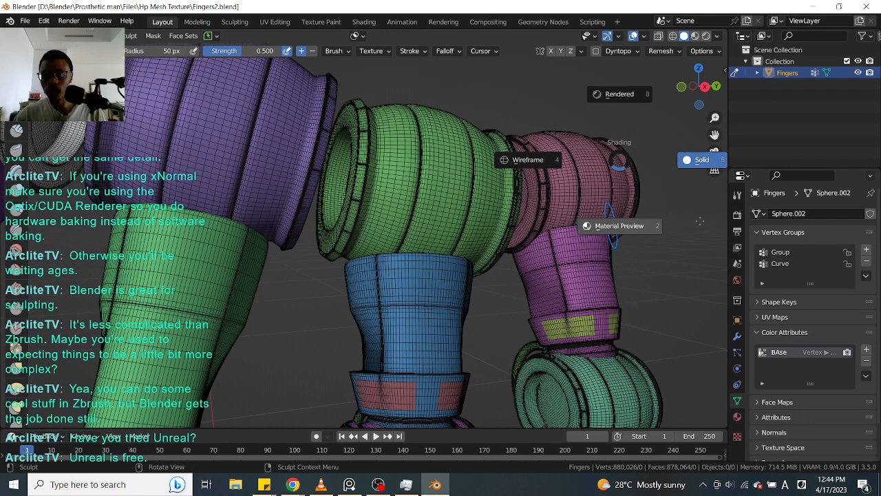
pyautogui.click(659, 228)
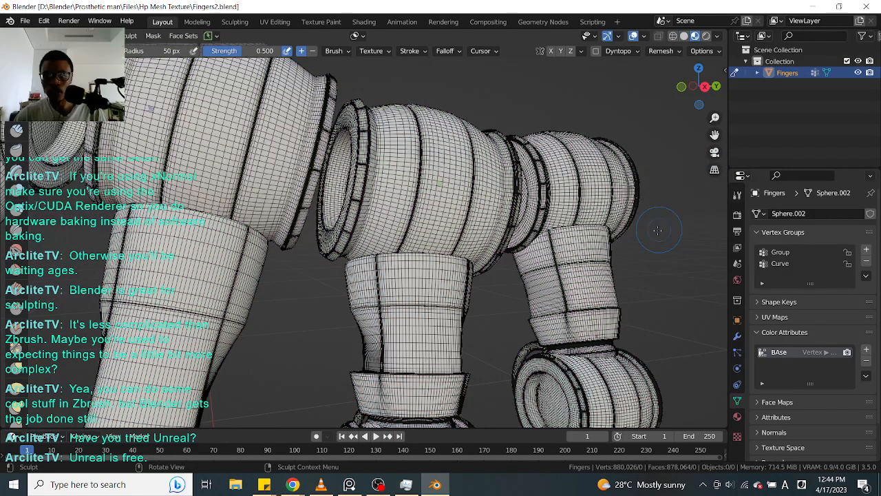
pyautogui.scroll(-4, 680, 234)
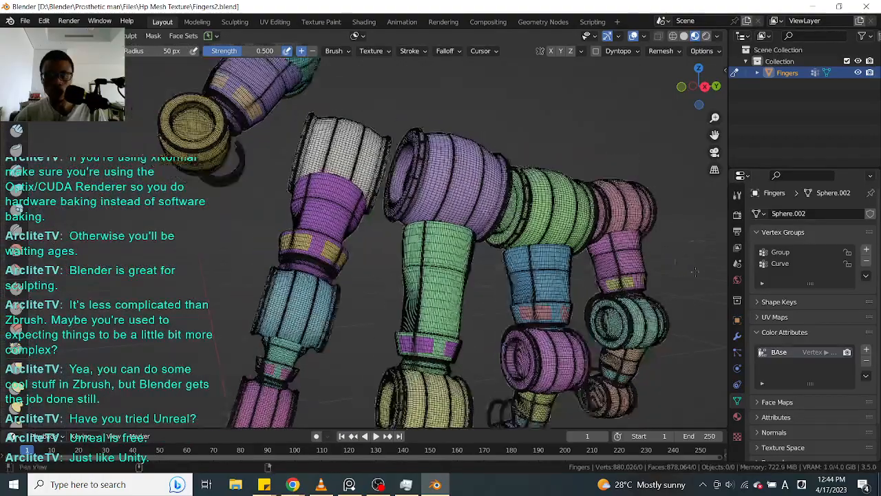
pyautogui.moveTo(684, 256); pyautogui.dragTo(660, 224, button='middle')
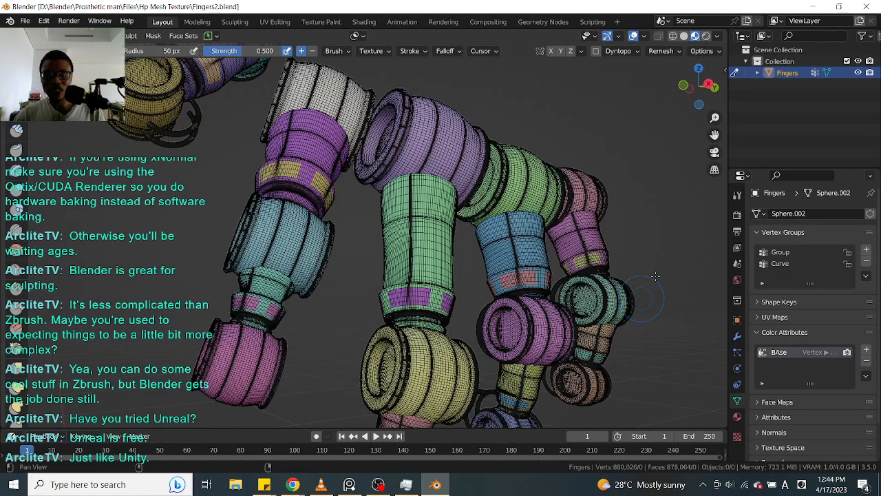
pyautogui.moveTo(656, 276); pyautogui.dragTo(577, 181, button='middle')
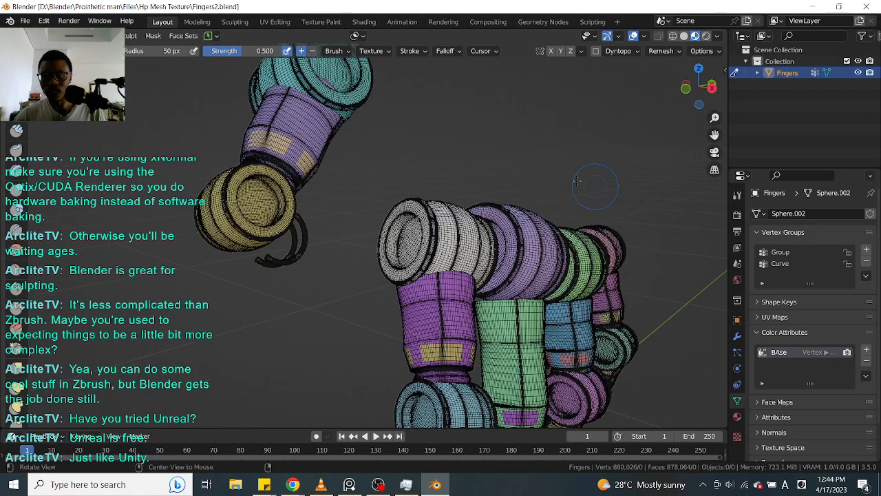
pyautogui.keyDown('alt'); pyautogui.moveTo(577, 181); pyautogui.dragTo(500, 204); pyautogui.keyUp('alt')
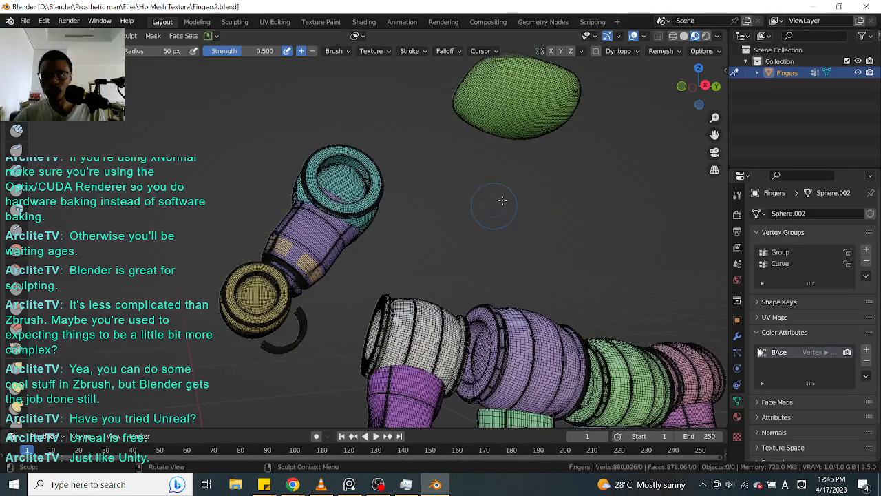
pyautogui.keyDown('alt'); pyautogui.keyDown('shift'); pyautogui.moveTo(550, 243); pyautogui.dragTo(365, 193); pyautogui.keyUp('shift'); pyautogui.keyUp('alt')
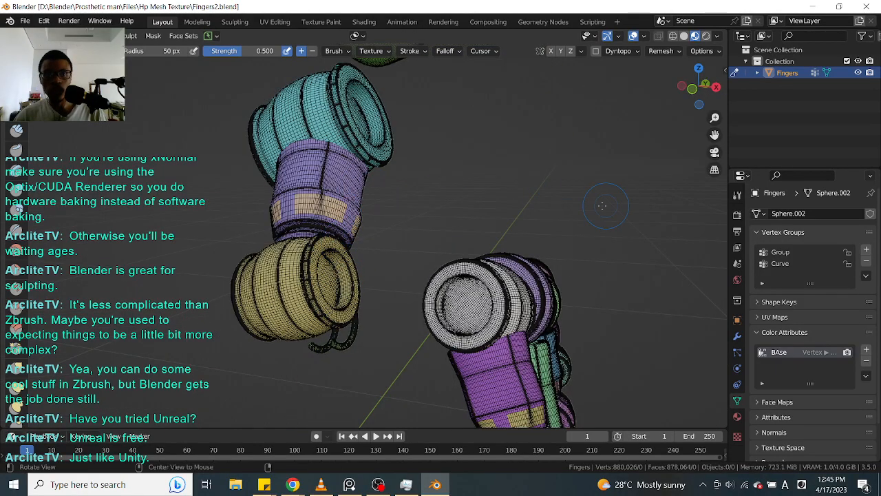
pyautogui.keyDown('alt'); pyautogui.moveTo(602, 206); pyautogui.dragTo(582, 184); pyautogui.keyUp('alt')
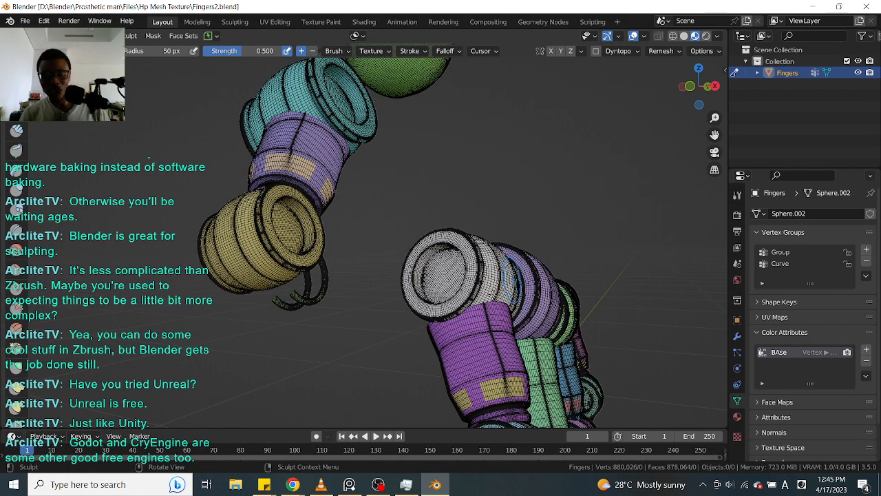
# Step: Switch to Chrome and search Google for Unreal in a new tab
pyautogui.moveTo(294, 485)
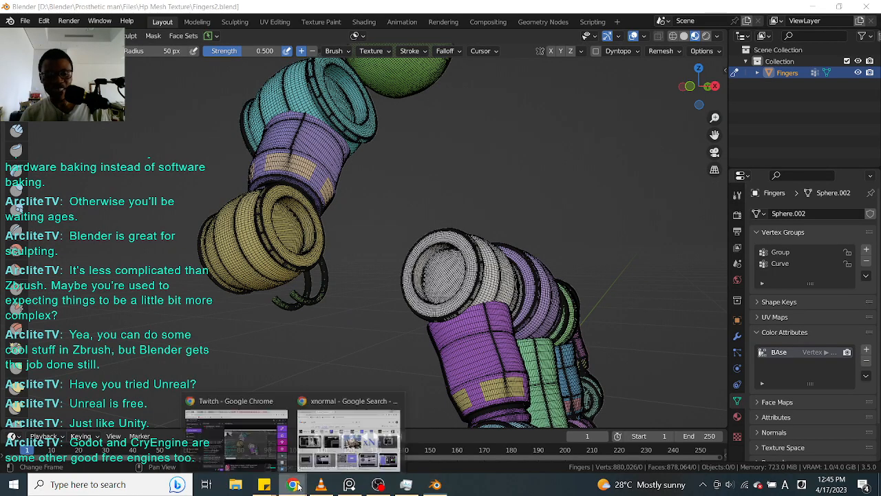
pyautogui.moveTo(269, 433)
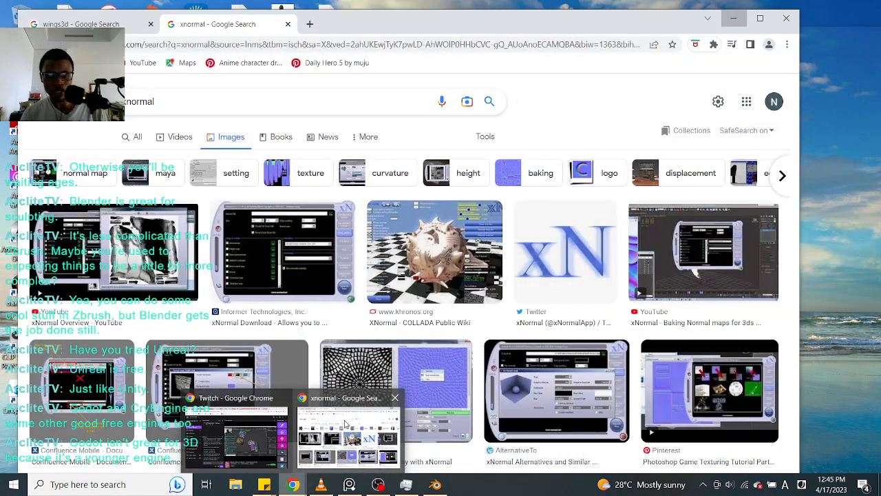
pyautogui.click(330, 427)
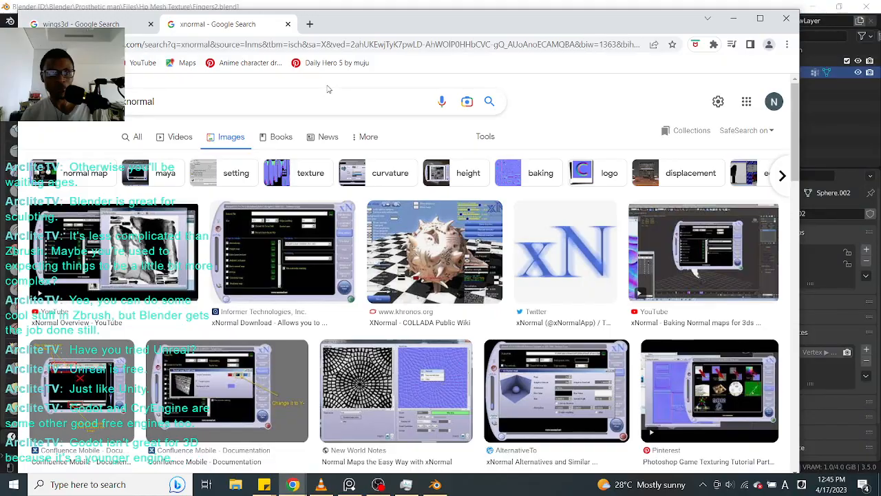
pyautogui.click(309, 24)
pyautogui.click(319, 254)
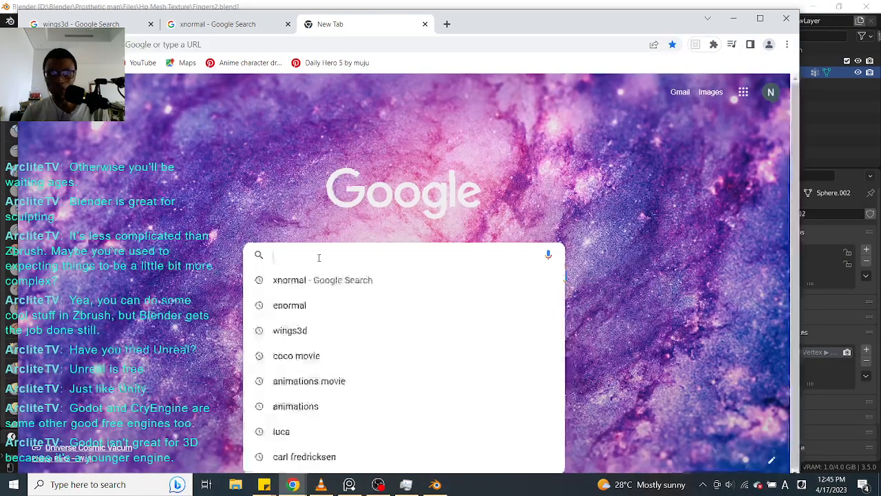
pyautogui.write('Unreal')
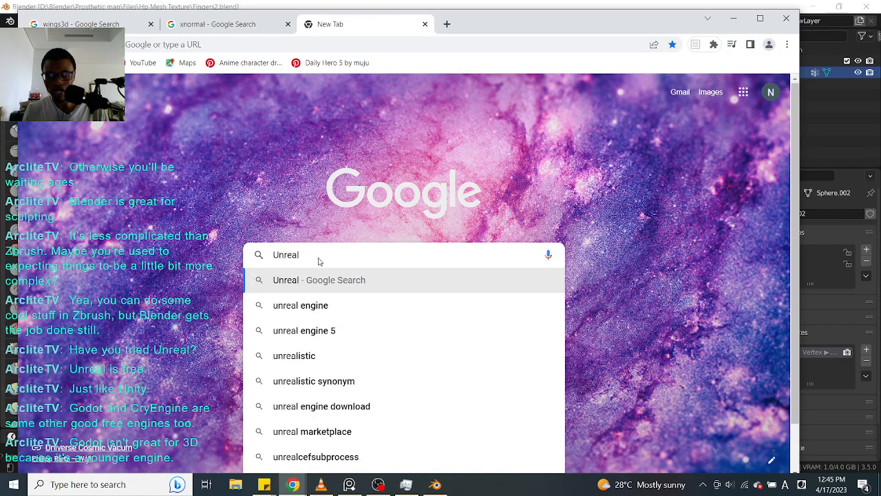
pyautogui.press('Return')
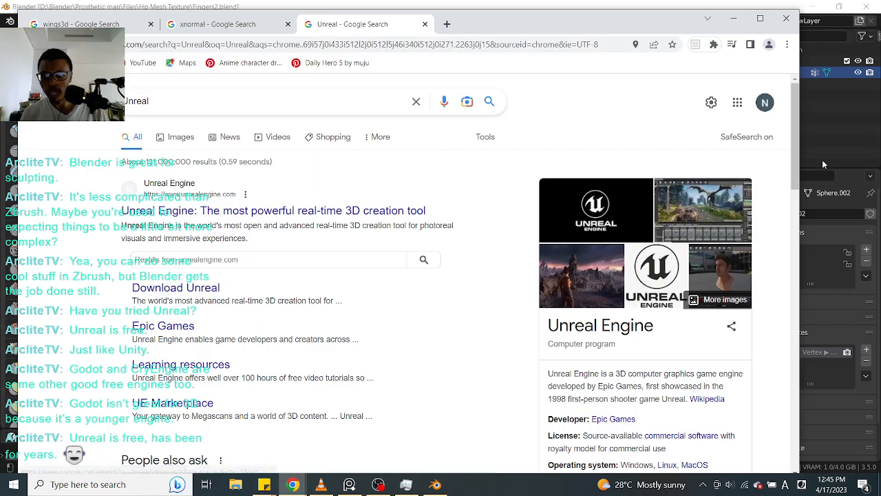
# Step: Read the answer to "Is Unreal free to use?" in the search results and return to the start of the page
pyautogui.moveTo(796, 158); pyautogui.dragTo(799, 223)
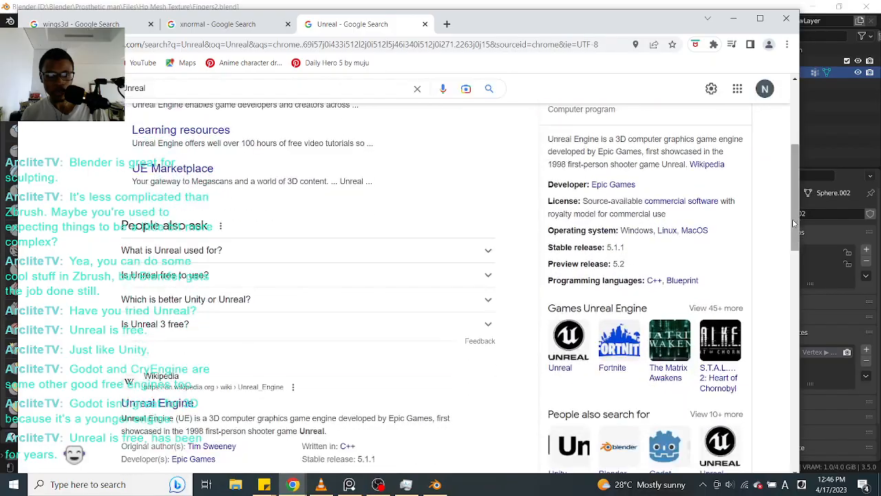
pyautogui.click(292, 283)
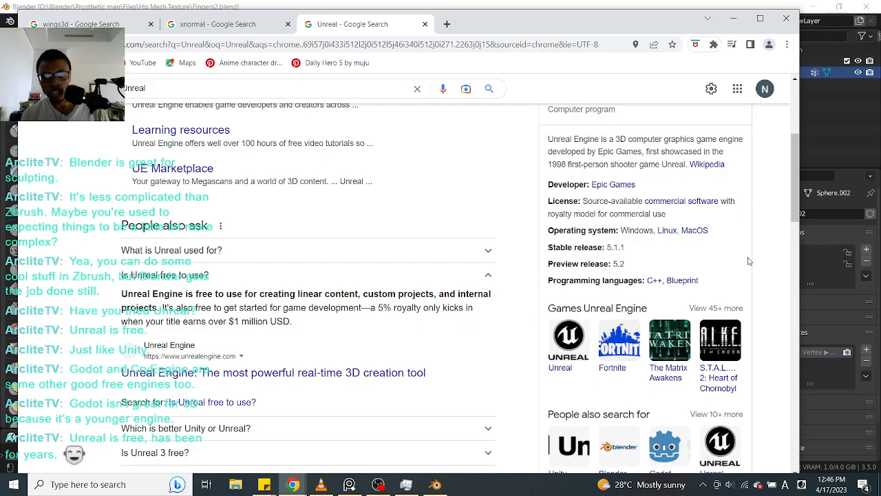
pyautogui.moveTo(797, 218); pyautogui.dragTo(799, 165)
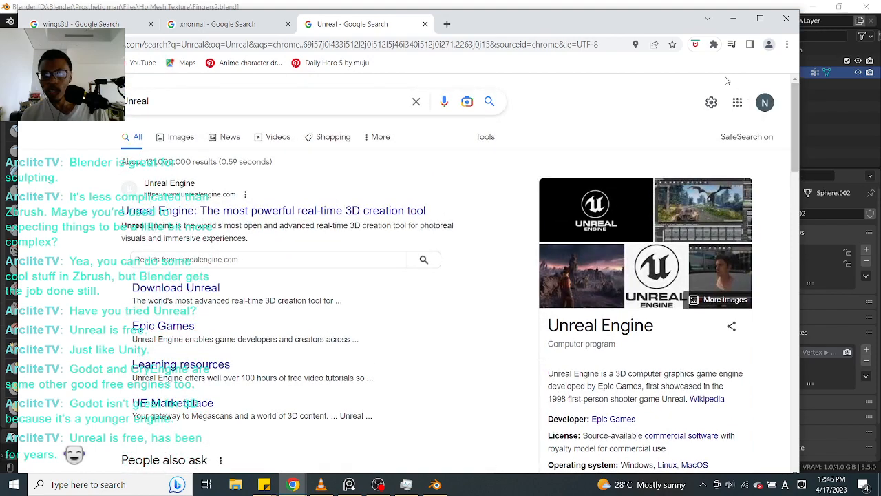
# Step: Switch back to Blender and examine the finger and thumb segments' meshes from several angles
pyautogui.click(733, 19)
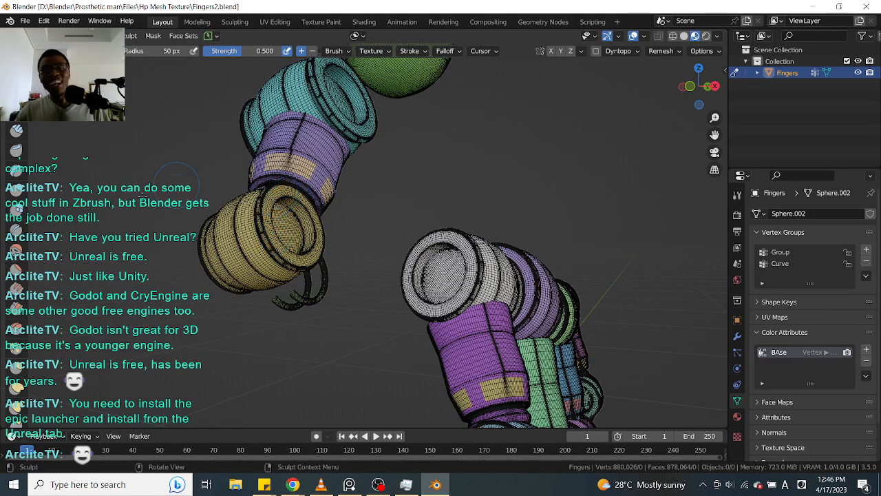
pyautogui.scroll(2, 389, 194)
pyautogui.moveTo(388, 194); pyautogui.dragTo(444, 257, button='middle')
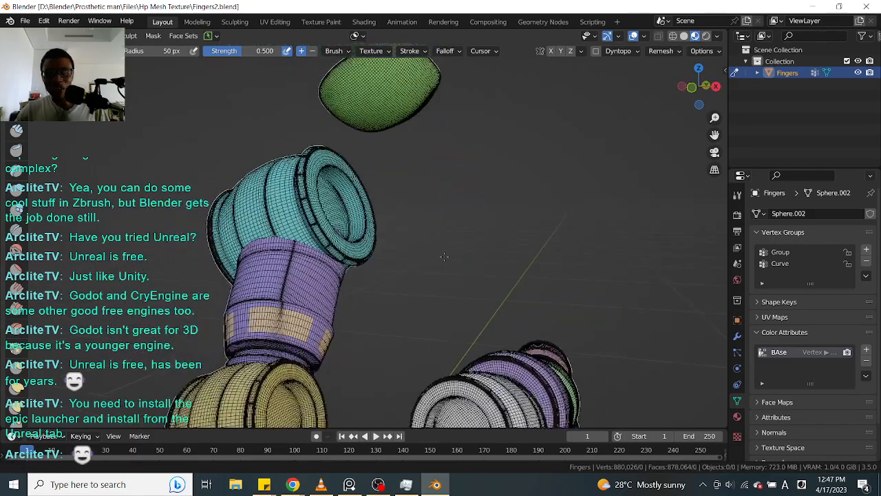
pyautogui.scroll(-2, 444, 256)
pyautogui.keyDown('shift'); pyautogui.moveTo(372, 354); pyautogui.dragTo(434, 198, button='middle'); pyautogui.keyUp('shift')
pyautogui.keyDown('ctrl'); pyautogui.keyDown('alt'); pyautogui.moveTo(435, 199); pyautogui.dragTo(493, 185); pyautogui.keyUp('alt'); pyautogui.keyUp('ctrl')
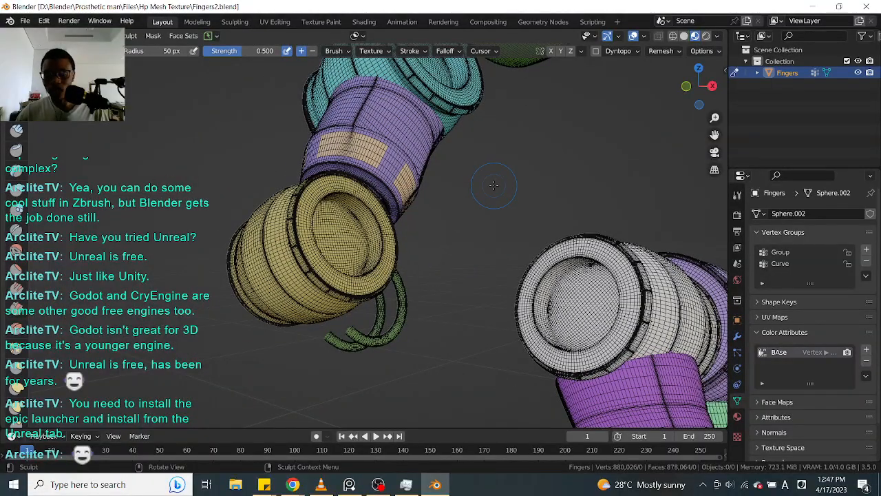
pyautogui.keyDown('alt'); pyautogui.moveTo(523, 227); pyautogui.dragTo(660, 331); pyautogui.keyUp('alt')
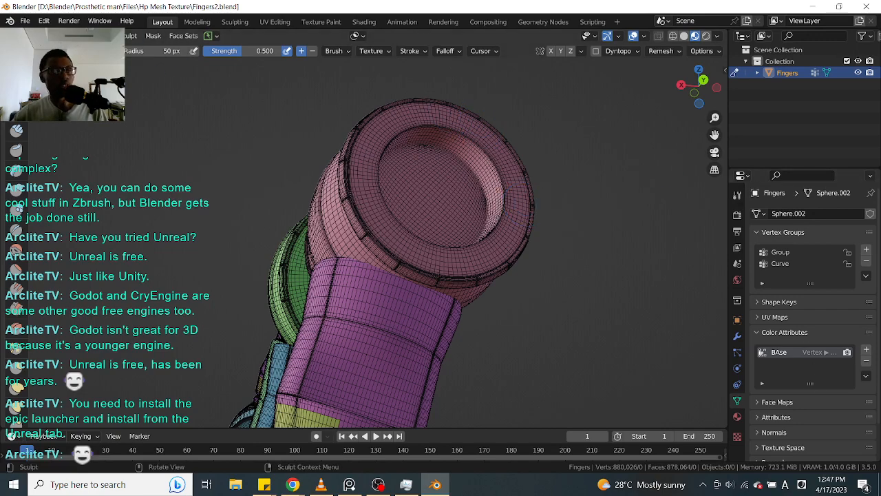
# Step: Split a new area off the 3D viewport, turn it into a Shader Editor and widen it
pyautogui.moveTo(3, 33); pyautogui.dragTo(182, 33)
pyautogui.click(15, 35)
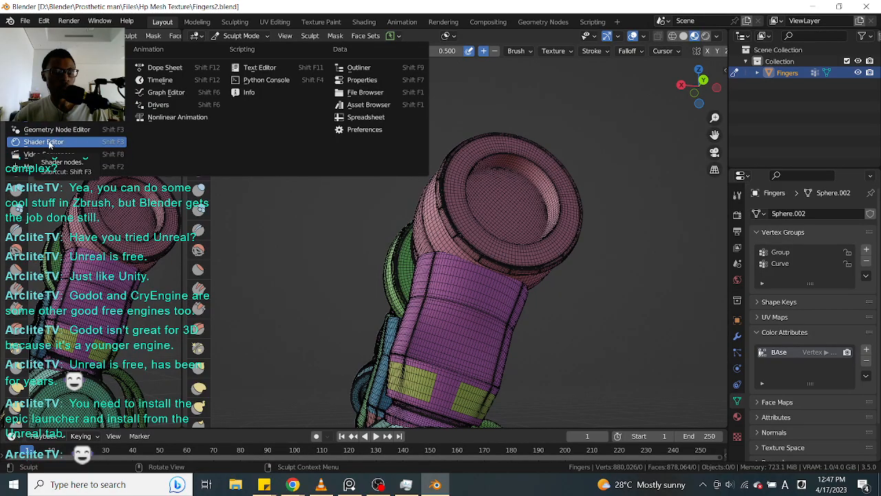
pyautogui.click(49, 144)
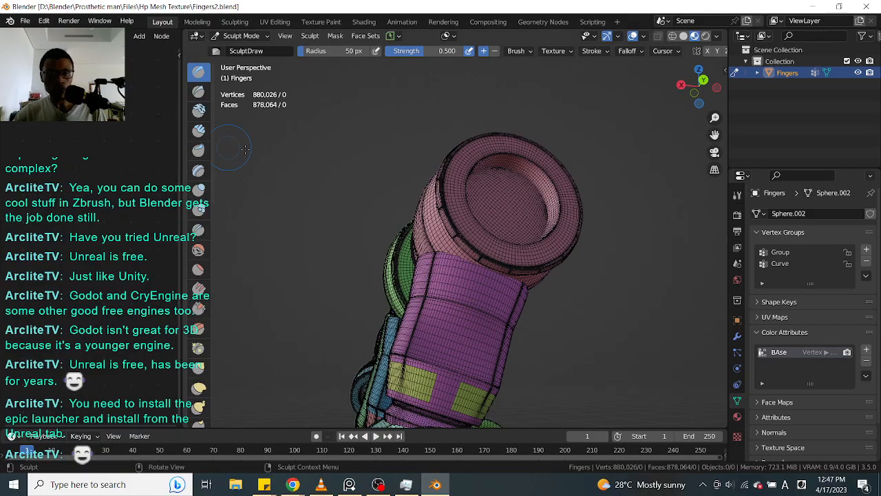
pyautogui.moveTo(178, 147); pyautogui.dragTo(289, 160)
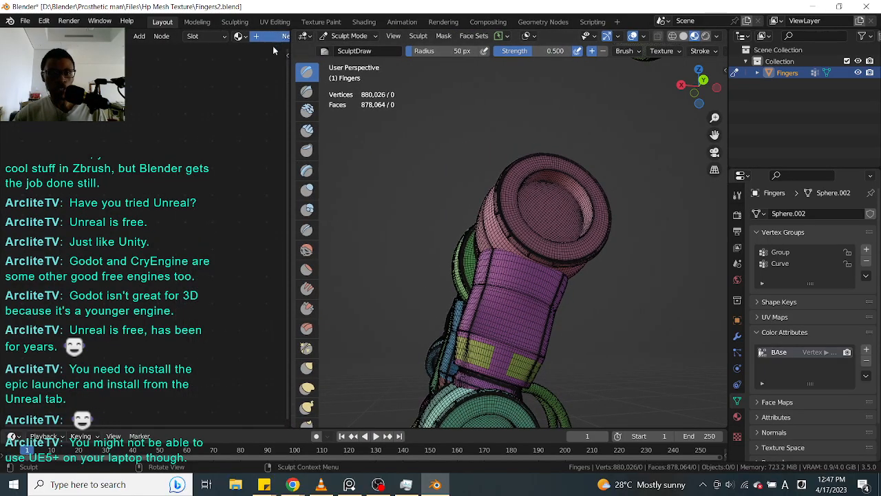
# Step: Create a new node-based material in Slot 1 of the Fingers object
pyautogui.click(274, 37)
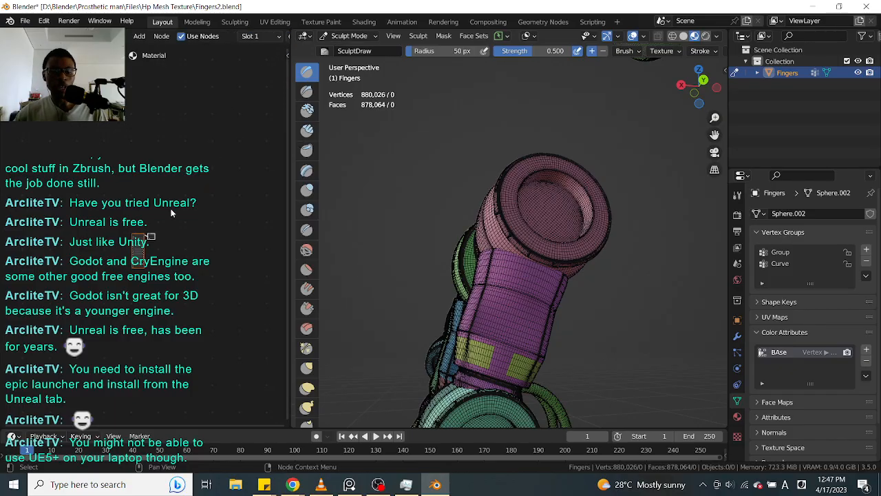
pyautogui.keyDown('ctrl'); pyautogui.keyDown('alt'); pyautogui.moveTo(189, 238); pyautogui.dragTo(241, 101); pyautogui.keyUp('alt'); pyautogui.keyUp('ctrl')
pyautogui.keyDown('alt'); pyautogui.moveTo(213, 232); pyautogui.dragTo(364, 194); pyautogui.keyUp('alt')
pyautogui.keyDown('ctrl'); pyautogui.keyDown('alt'); pyautogui.moveTo(120, 283); pyautogui.dragTo(110, 213); pyautogui.keyUp('alt'); pyautogui.keyUp('ctrl')
pyautogui.keyDown('alt'); pyautogui.moveTo(103, 159); pyautogui.dragTo(113, 192); pyautogui.keyUp('alt')
# Step: Add an Attribute node beside the Principled BSDF node in the material and save the file
pyautogui.click(99, 181)
pyautogui.hotkey('shift', 'a')
pyautogui.click(102, 181)
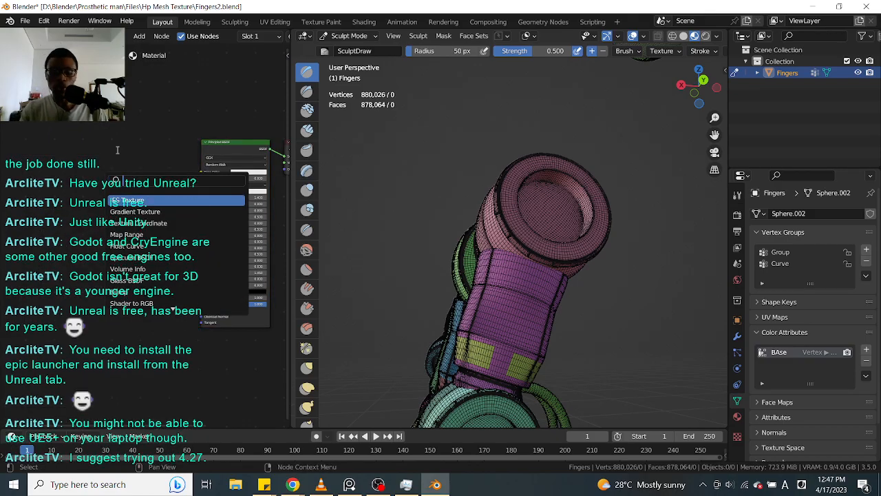
pyautogui.write('ima')
pyautogui.press('BackSpace')
pyautogui.press('BackSpace')
pyautogui.press('BackSpace')
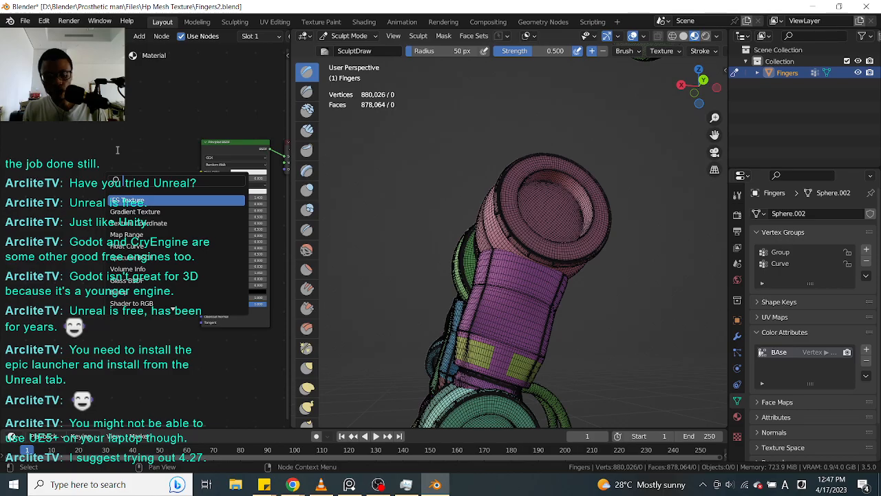
pyautogui.write('ve')
pyautogui.press('BackSpace')
pyautogui.press('BackSpace')
pyautogui.write('a')
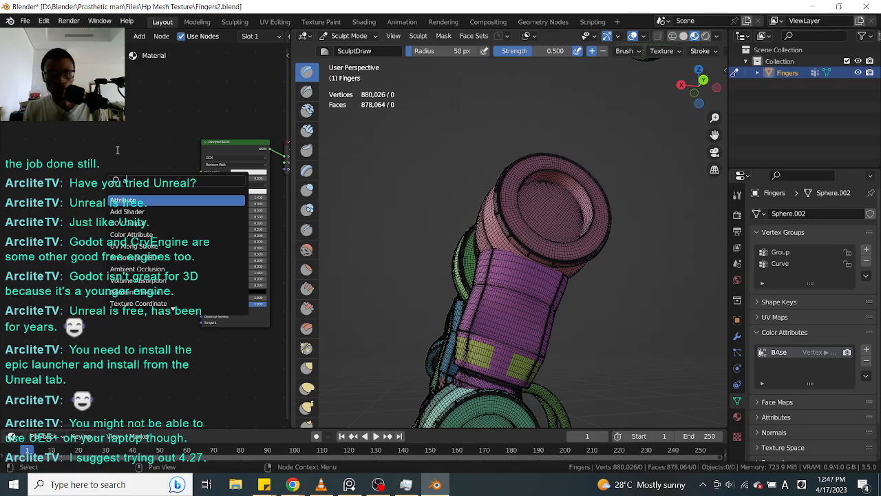
pyautogui.write('t')
pyautogui.press('Return')
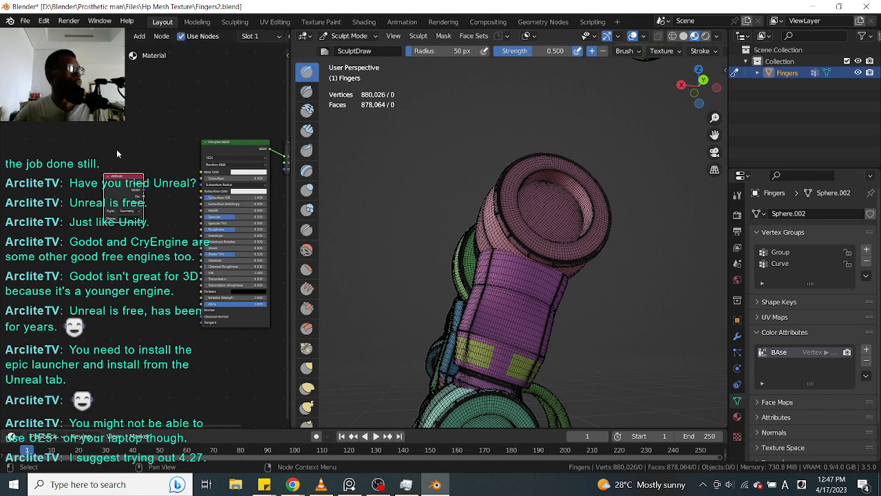
pyautogui.hotkey('ctrl', 's')
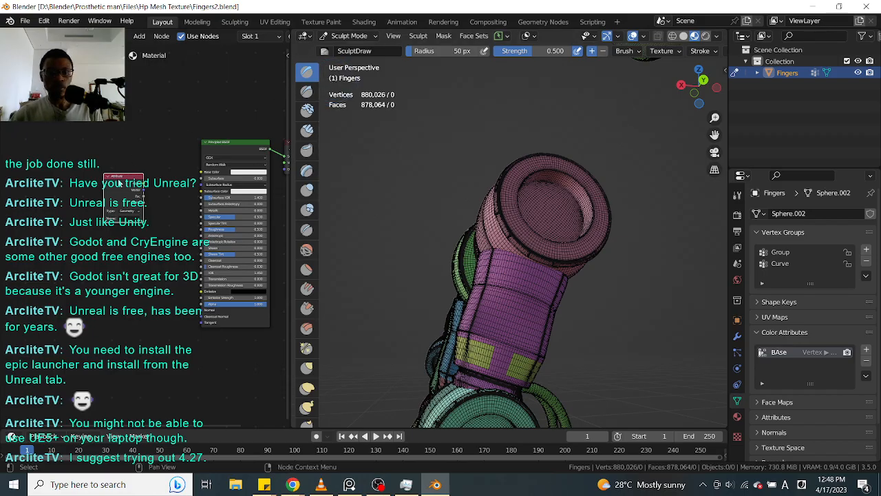
# Step: Move the Attribute node slightly higher beside the Principled BSDF node
pyautogui.scroll(4, 80, 179)
pyautogui.keyDown('alt'); pyautogui.moveTo(153, 178); pyautogui.dragTo(192, 170); pyautogui.keyUp('alt')
pyautogui.moveTo(120, 156); pyautogui.dragTo(110, 125)
pyautogui.scroll(-1, 180, 148)
# Step: Examine the whole set of fingers from several angles with Material Preview as the viewport shading
pyautogui.keyDown('alt'); pyautogui.moveTo(558, 122); pyautogui.dragTo(634, 158); pyautogui.keyUp('alt')
pyautogui.scroll(-2, 607, 157)
pyautogui.moveTo(539, 206)
pyautogui.keyDown('ctrl'); pyautogui.keyDown('alt'); pyautogui.mouseDown()
pyautogui.moveTo(350, 236)
pyautogui.moveTo(367, 246)
pyautogui.mouseUp(); pyautogui.keyUp('alt'); pyautogui.keyUp('ctrl')
pyautogui.press('z')
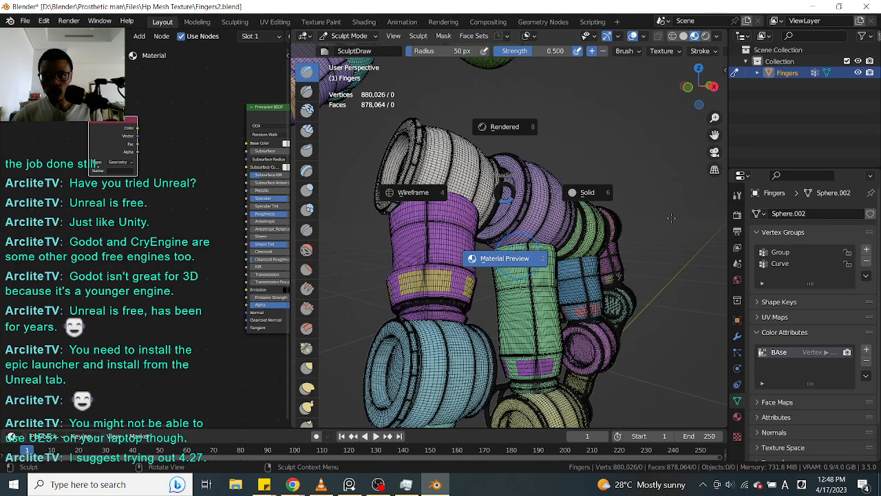
pyautogui.click(517, 256)
pyautogui.moveTo(669, 232)
pyautogui.keyDown('ctrl'); pyautogui.keyDown('alt'); pyautogui.mouseDown()
pyautogui.moveTo(669, 263)
pyautogui.moveTo(646, 258)
pyautogui.moveTo(669, 249)
pyautogui.moveTo(660, 201)
pyautogui.moveTo(609, 232)
pyautogui.mouseUp(); pyautogui.keyUp('alt'); pyautogui.keyUp('ctrl')
pyautogui.keyDown('shift'); pyautogui.moveTo(554, 234); pyautogui.dragTo(356, 160, button='middle'); pyautogui.keyUp('shift')
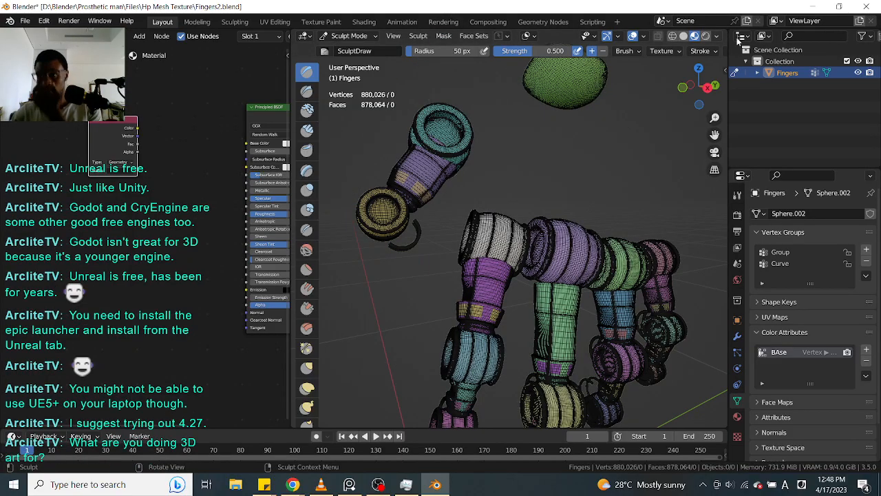
# Step: Look through the object transform, view and Draw brush settings, including Texture and Advanced, and hide the sidebar again
pyautogui.click(726, 68)
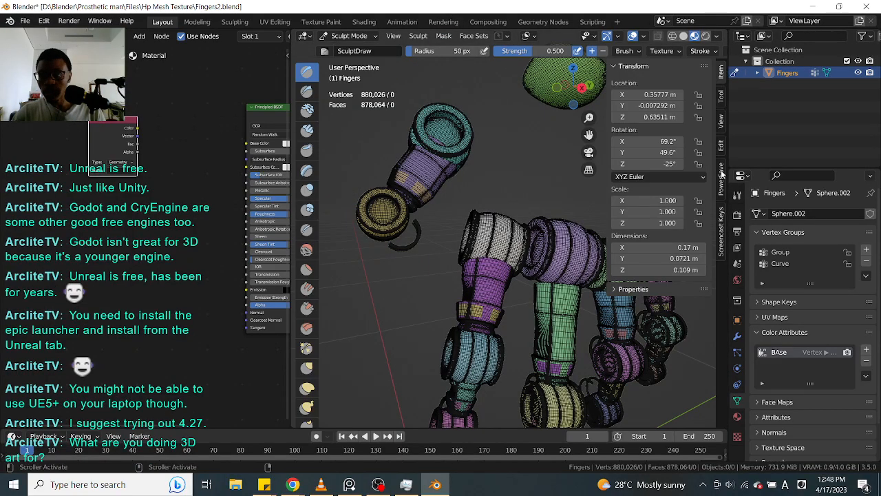
pyautogui.click(721, 98)
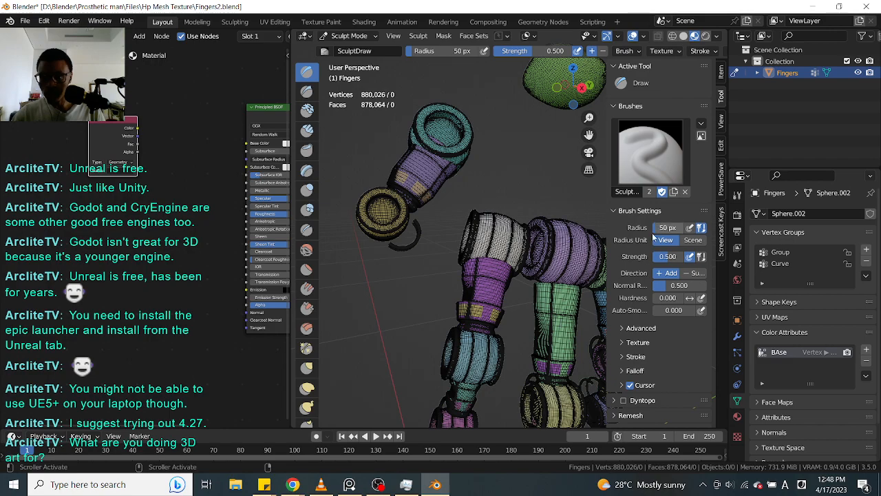
pyautogui.click(721, 121)
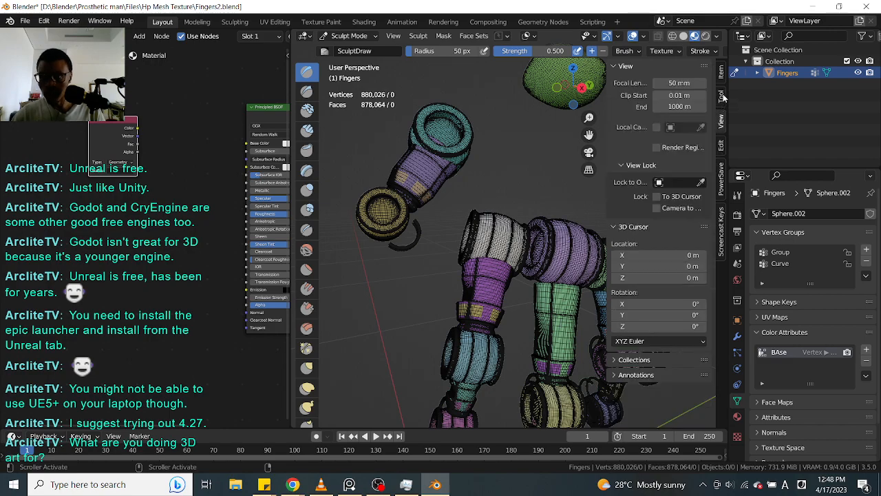
pyautogui.click(723, 97)
pyautogui.keyDown('shift'); pyautogui.moveTo(551, 187); pyautogui.dragTo(492, 228, button='middle'); pyautogui.keyUp('shift')
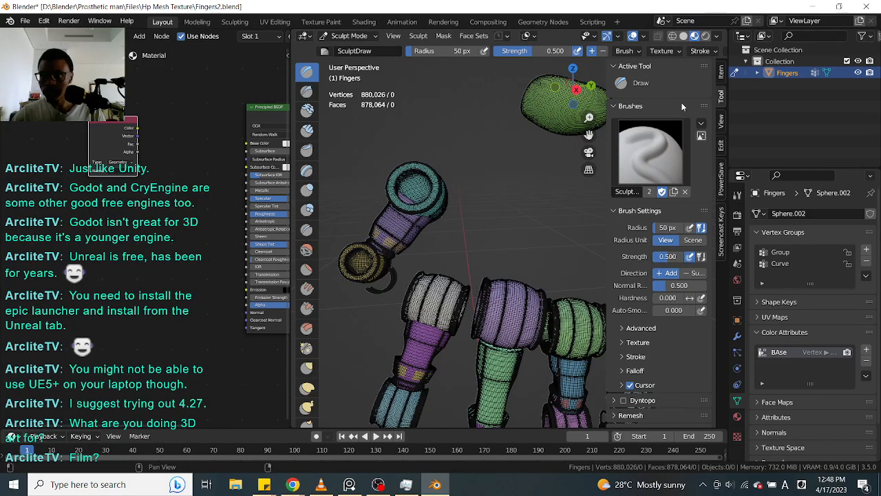
pyautogui.click(622, 342)
pyautogui.click(622, 342)
pyautogui.click(622, 328)
pyautogui.click(622, 330)
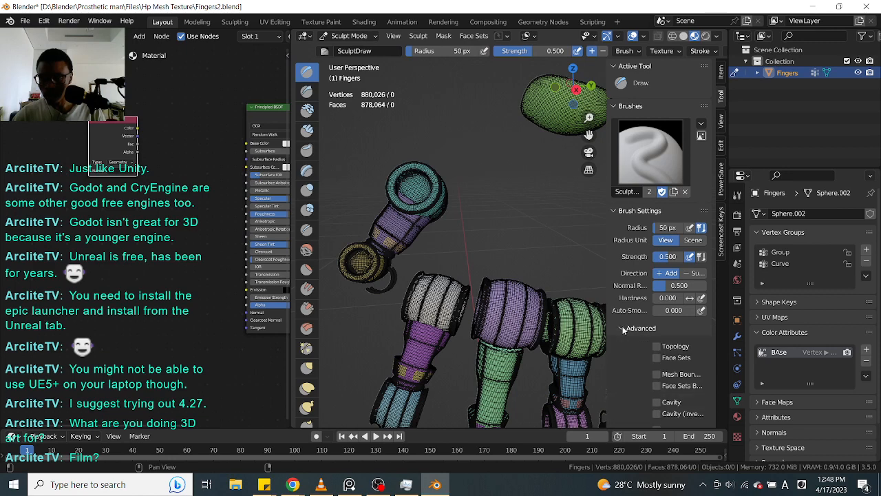
pyautogui.scroll(-3, 710, 269)
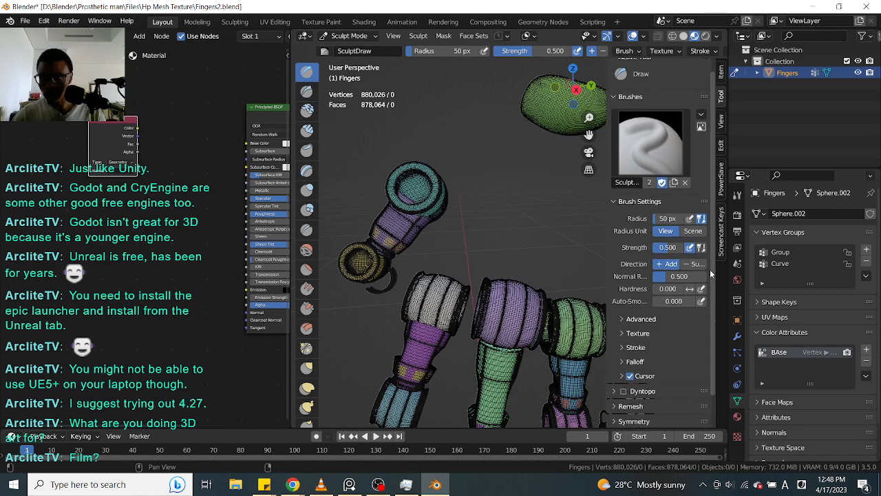
pyautogui.click(615, 375)
pyautogui.click(614, 375)
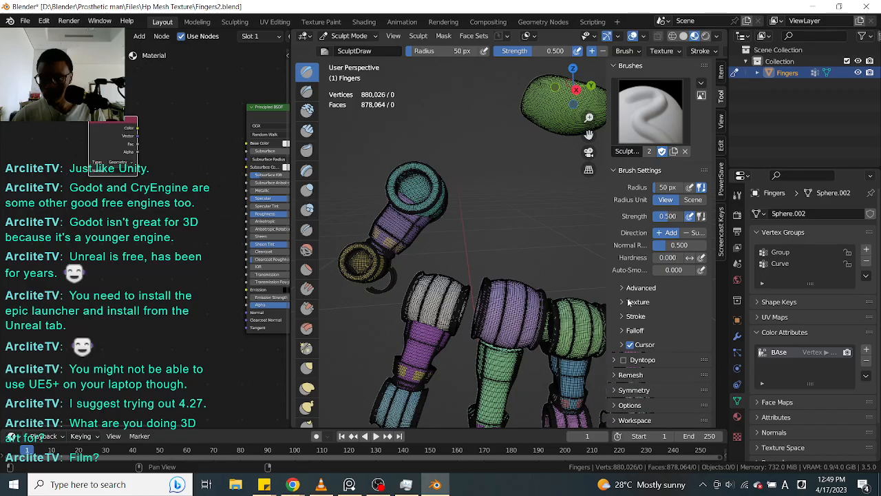
pyautogui.click(615, 171)
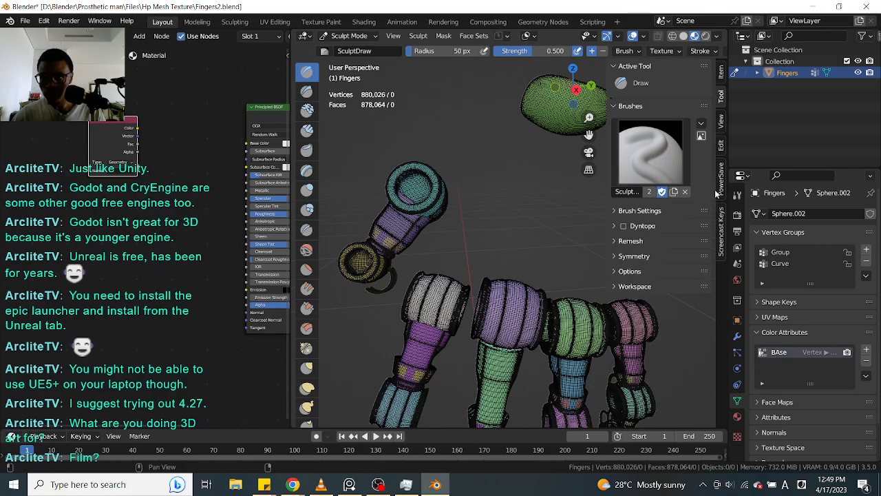
pyautogui.click(616, 209)
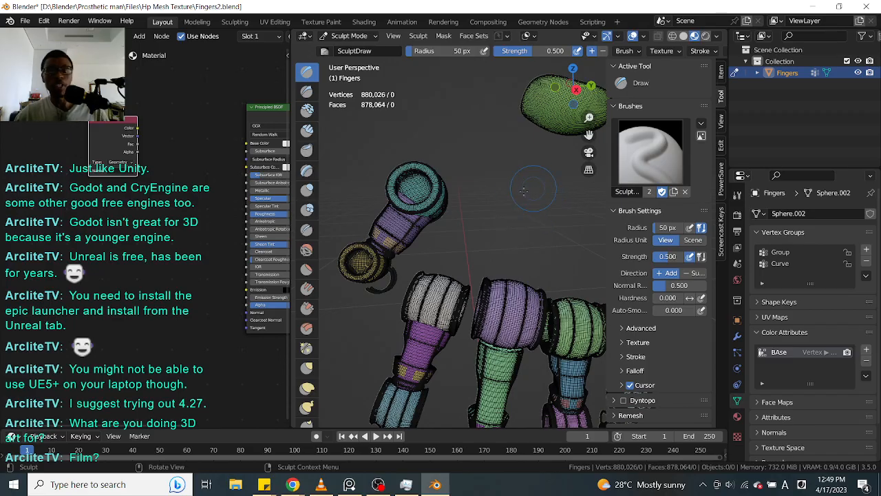
pyautogui.press('n')
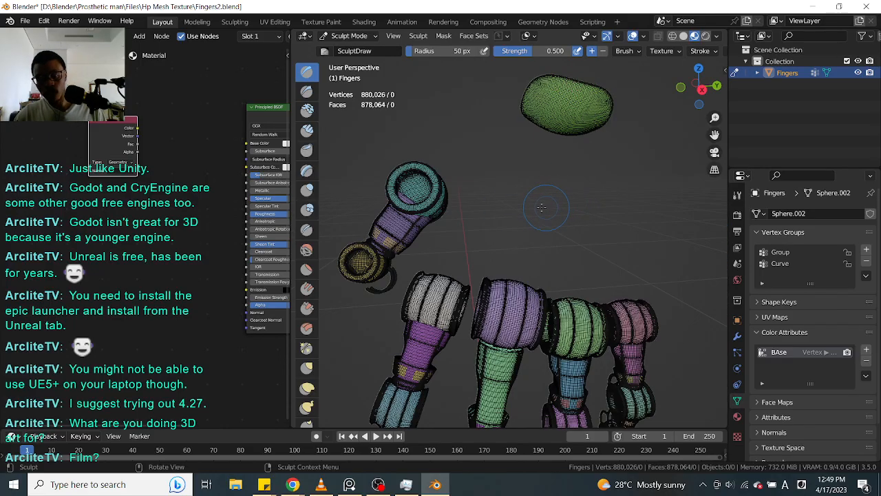
# Step: Narrow the Shader Editor to give the 3D viewport of the fingers more room
pyautogui.moveTo(497, 213)
pyautogui.mouseDown(button='middle')
pyautogui.moveTo(544, 239)
pyautogui.moveTo(580, 177)
pyautogui.mouseUp(button='middle')
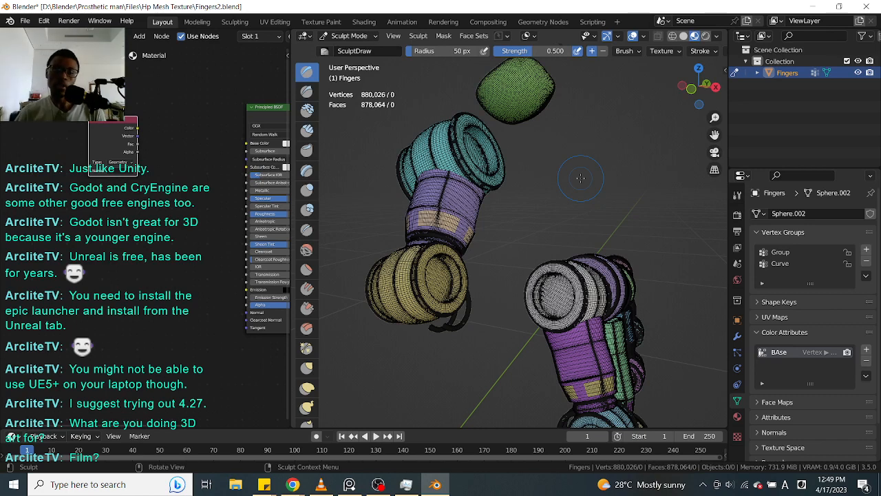
pyautogui.moveTo(606, 187)
pyautogui.mouseDown(button='middle')
pyautogui.moveTo(561, 197)
pyautogui.moveTo(601, 143)
pyautogui.moveTo(622, 152)
pyautogui.mouseUp(button='middle')
pyautogui.scroll(5, 602, 143)
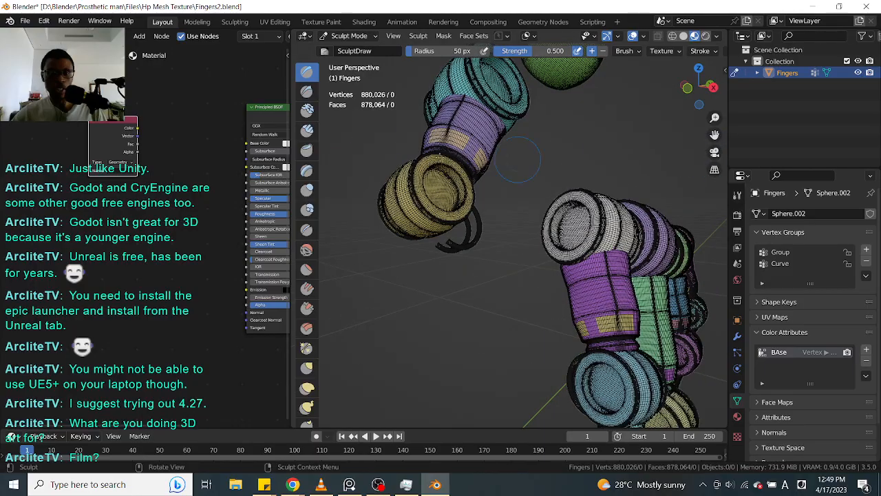
pyautogui.moveTo(288, 214); pyautogui.dragTo(231, 193)
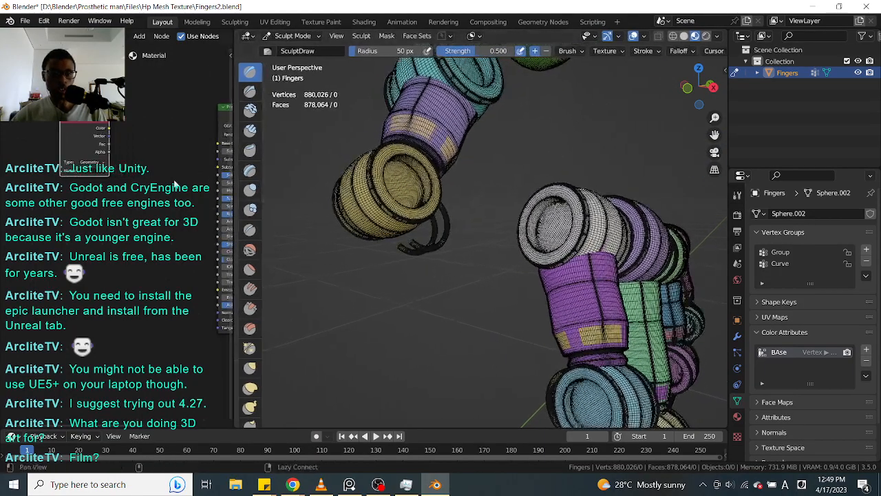
pyautogui.moveTo(175, 184); pyautogui.dragTo(117, 222, button='middle')
pyautogui.scroll(-1, 115, 226)
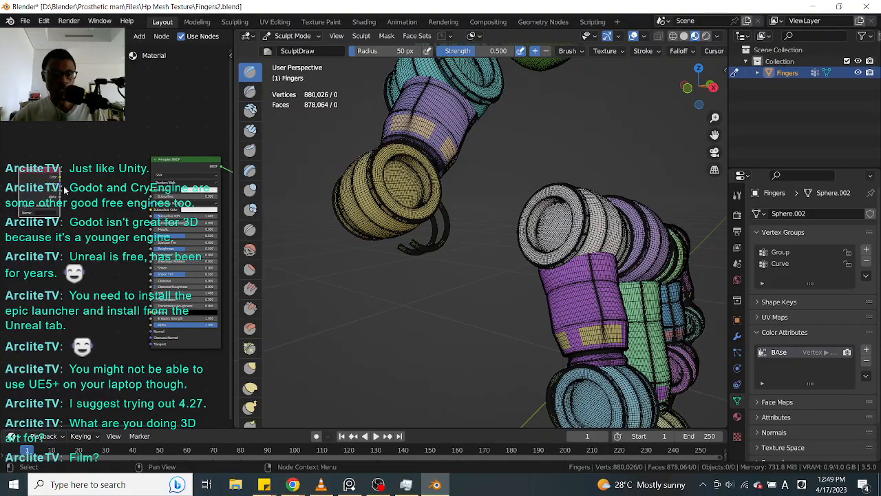
# Step: Try linking the Attribute node's Color to the Principled BSDF's Base Color and adding a Mix node, and detach the link
pyautogui.moveTo(59, 178); pyautogui.dragTo(152, 189)
pyautogui.hotkey('shift', 'a')
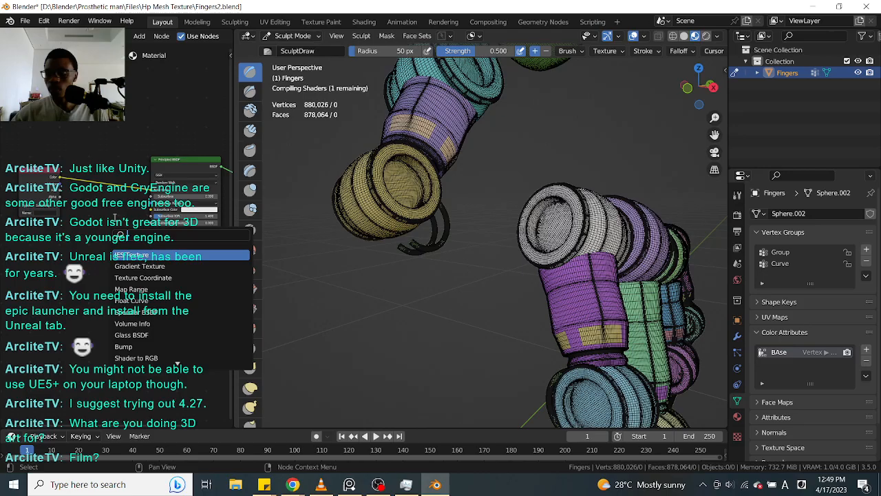
pyautogui.write('m')
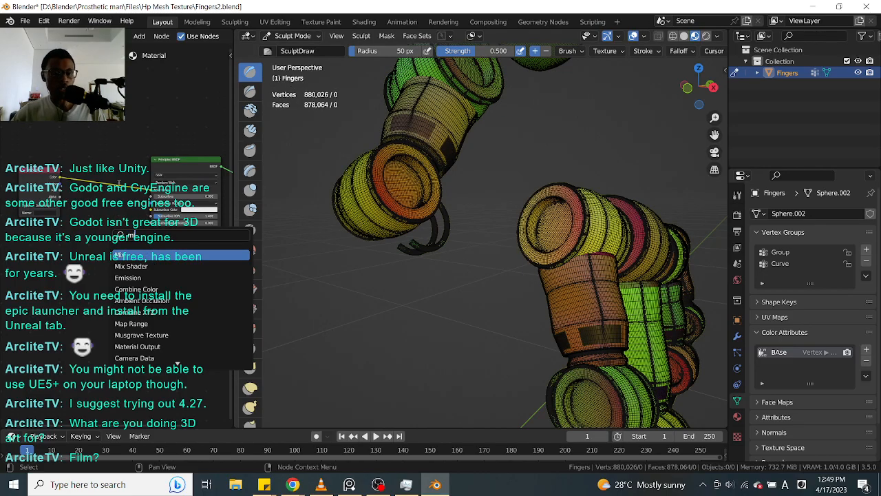
pyautogui.press('Return')
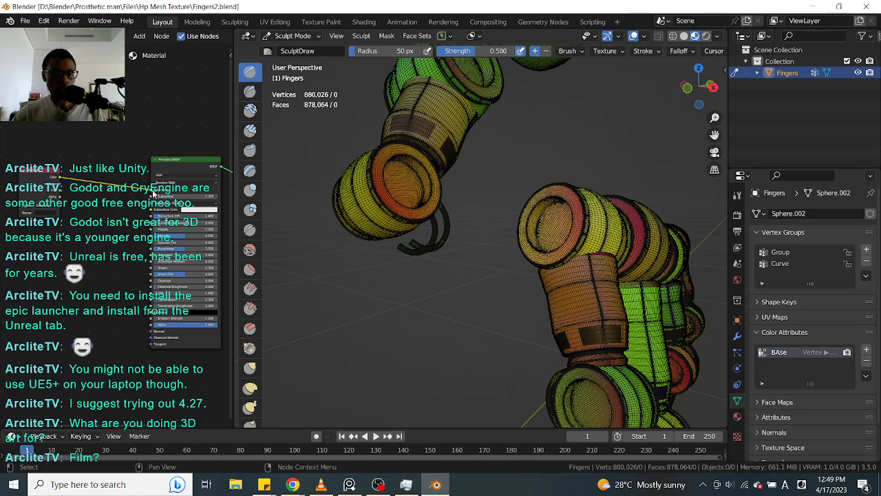
pyautogui.moveTo(151, 190); pyautogui.dragTo(150, 192)
# Step: Move the Attribute node out of the way and add a Mix node in front of the Principled BSDF
pyautogui.moveTo(31, 195); pyautogui.dragTo(35, 130)
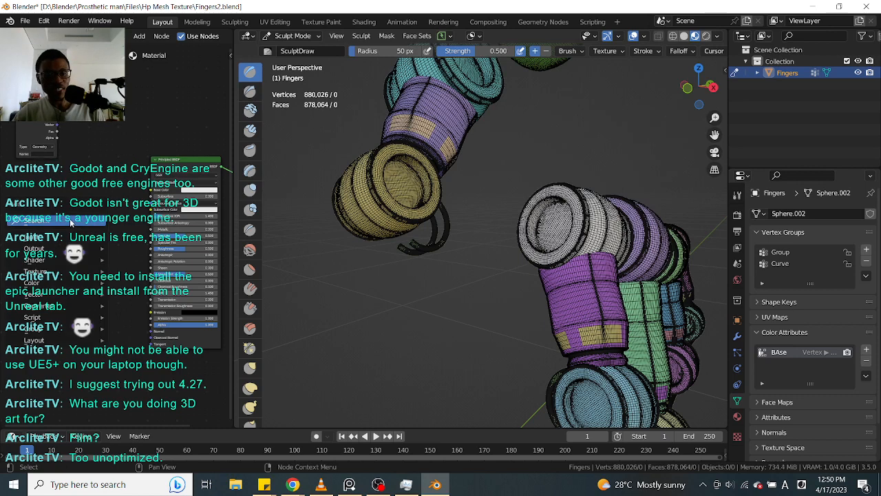
pyautogui.hotkey('shift', 'a')
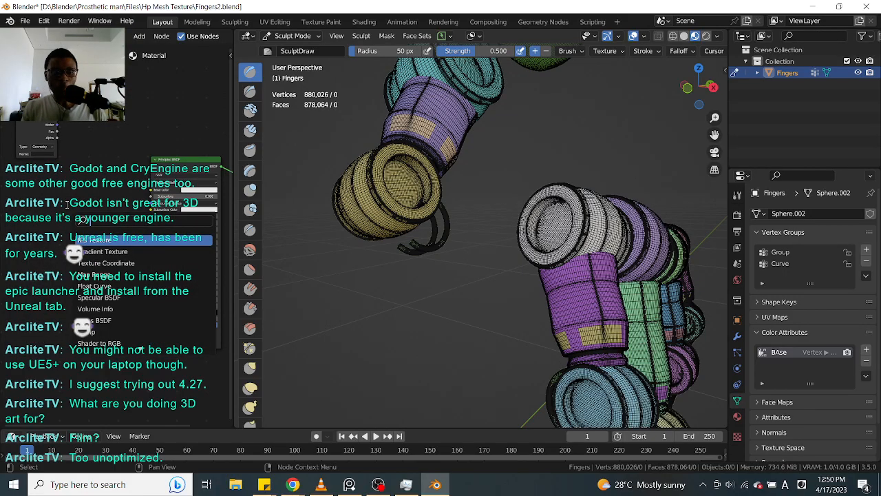
pyautogui.write('m')
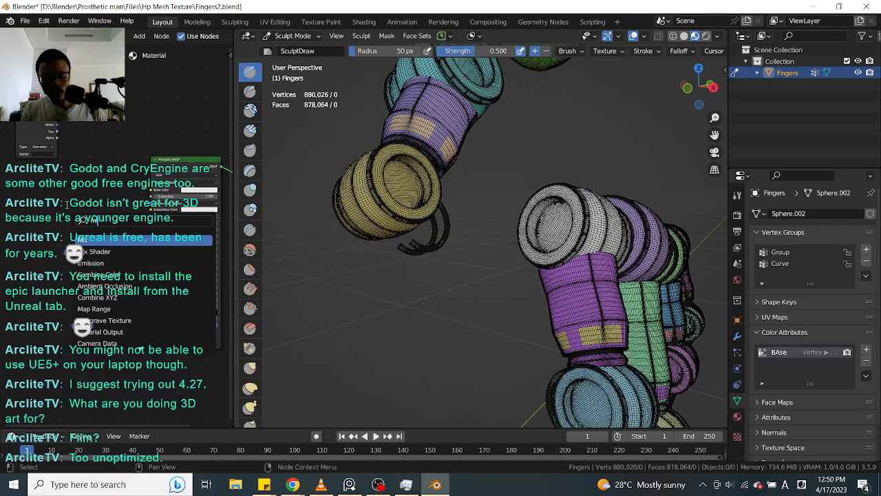
pyautogui.press('Return')
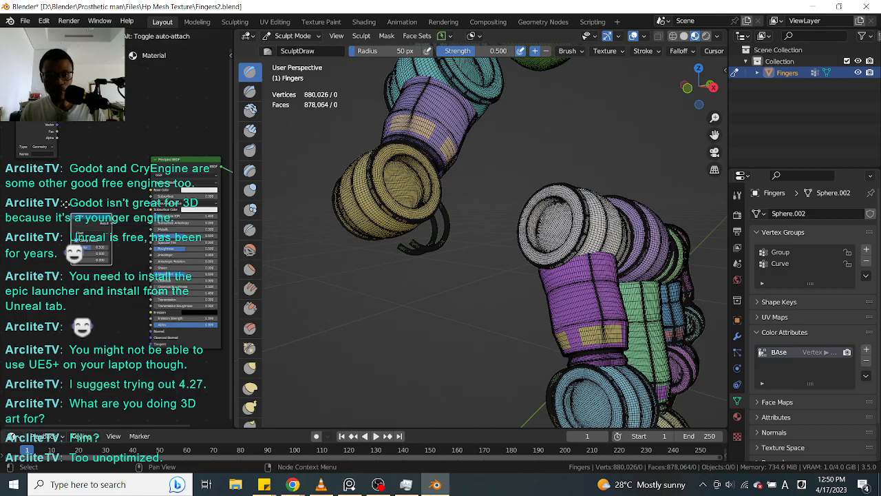
pyautogui.click(67, 206)
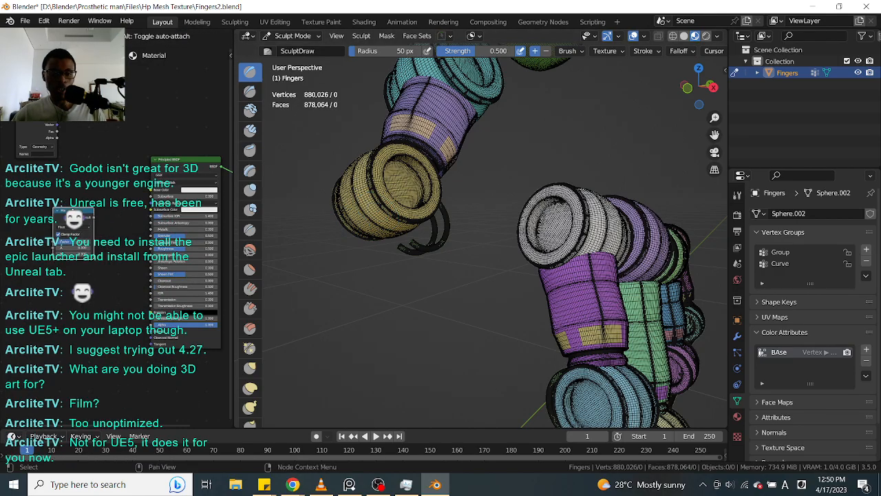
# Step: Add an RGB node and place it below the Mix node
pyautogui.moveTo(73, 172); pyautogui.dragTo(121, 158, button='middle')
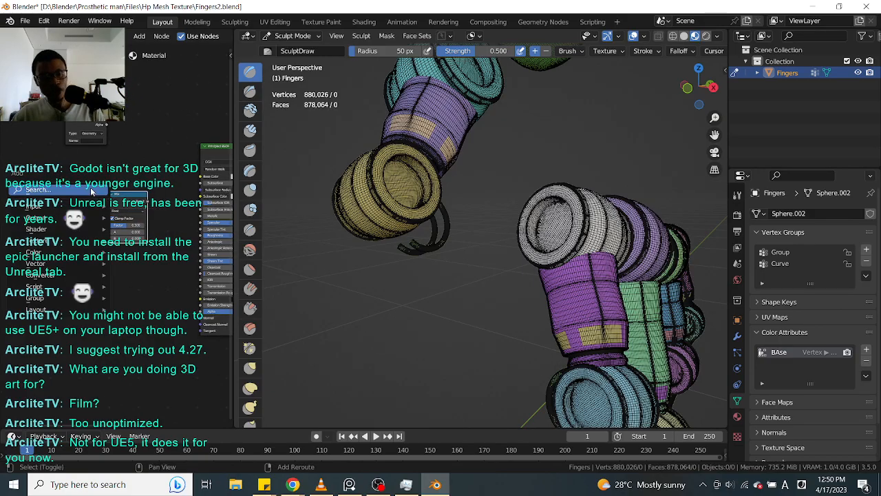
pyautogui.hotkey('shift', 'a')
pyautogui.write('mi')
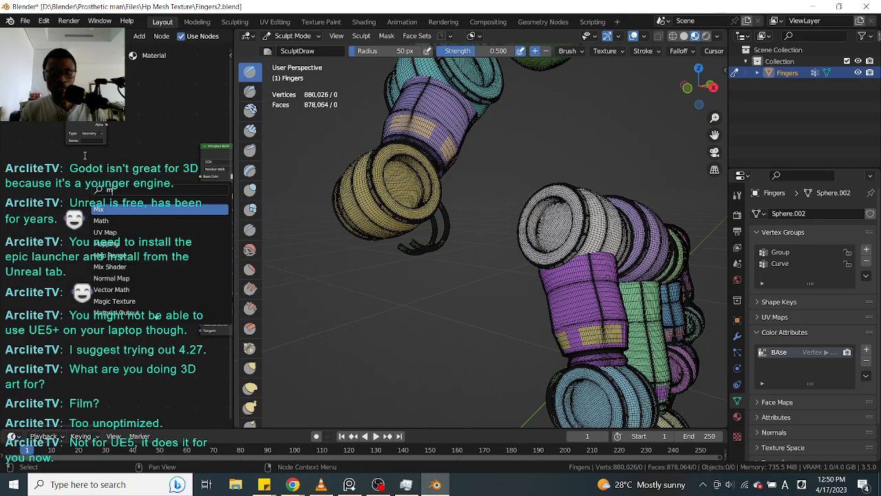
pyautogui.press('BackSpace')
pyautogui.press('BackSpace')
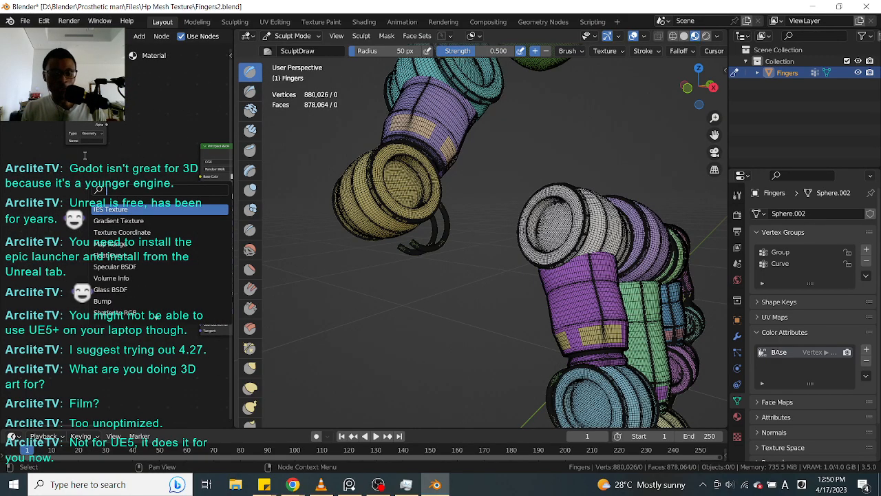
pyautogui.write('col')
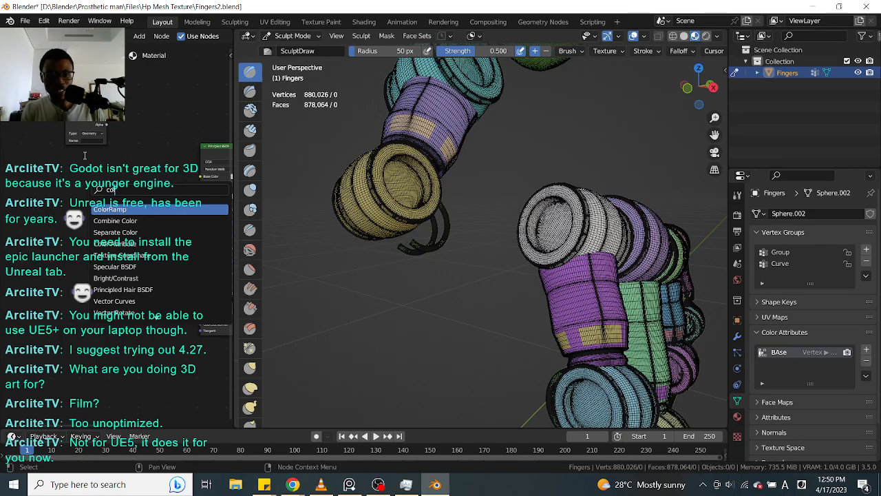
pyautogui.press('BackSpace')
pyautogui.press('BackSpace')
pyautogui.press('BackSpace')
pyautogui.write('c')
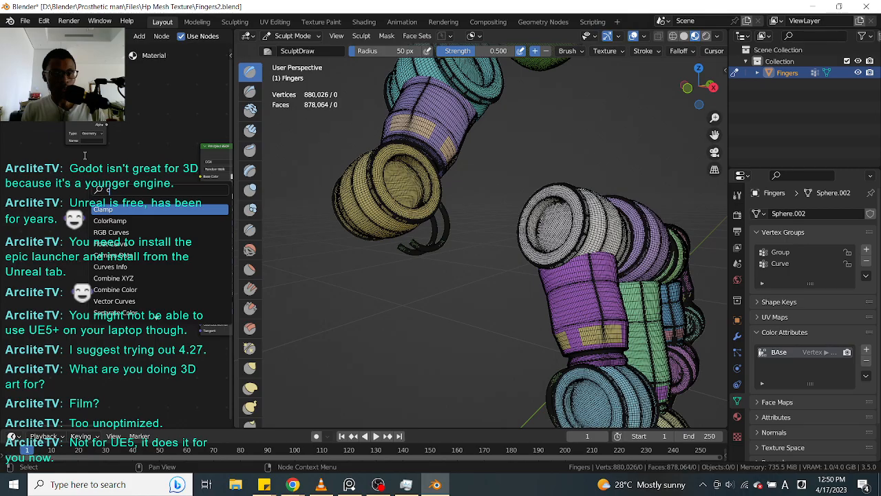
pyautogui.press('BackSpace')
pyautogui.write('rgb')
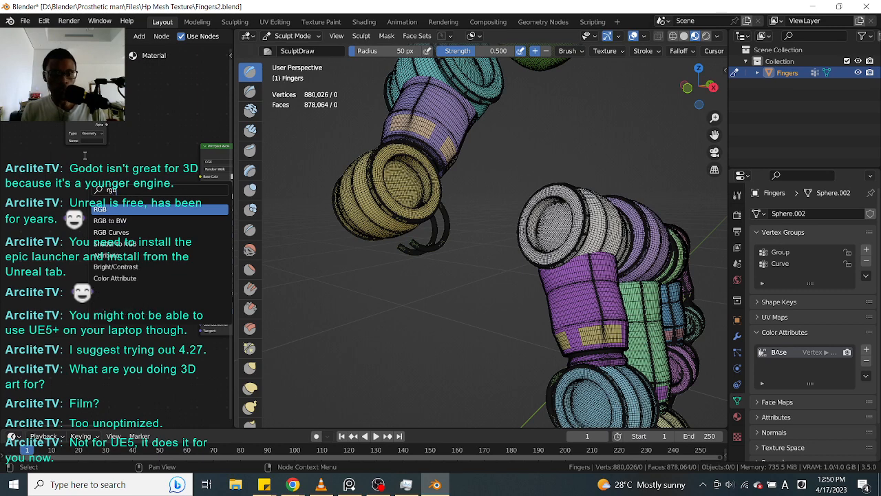
pyautogui.press('Return')
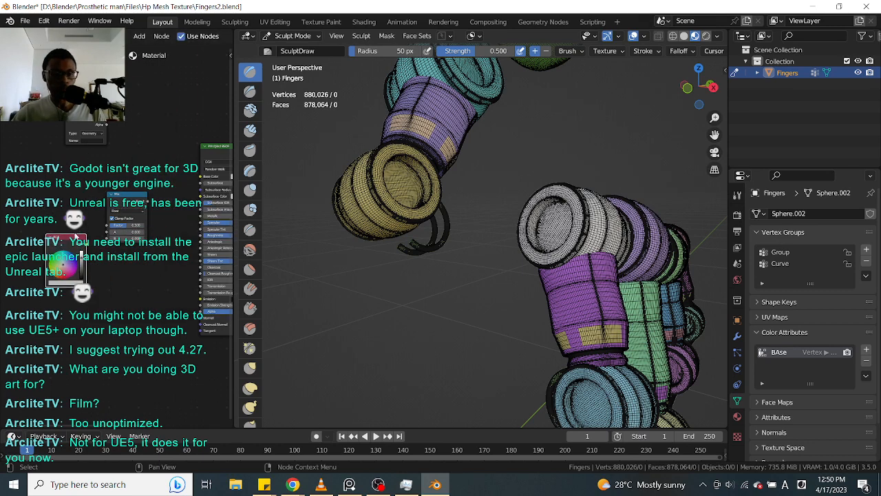
pyautogui.click(52, 281)
# Step: Space the RGB and Mix nodes apart to leave room for a link between them
pyautogui.keyDown('alt'); pyautogui.moveTo(59, 231); pyautogui.dragTo(112, 184); pyautogui.keyUp('alt')
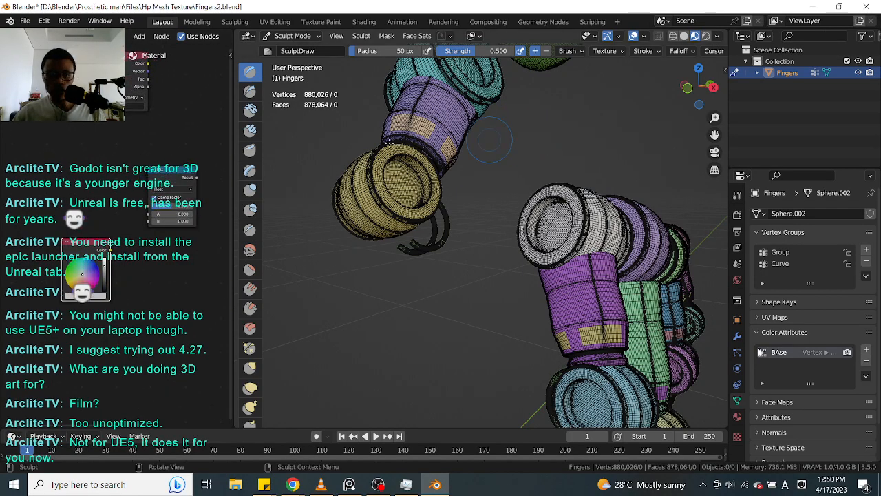
pyautogui.keyDown('alt'); pyautogui.moveTo(112, 199); pyautogui.dragTo(81, 207); pyautogui.keyUp('alt')
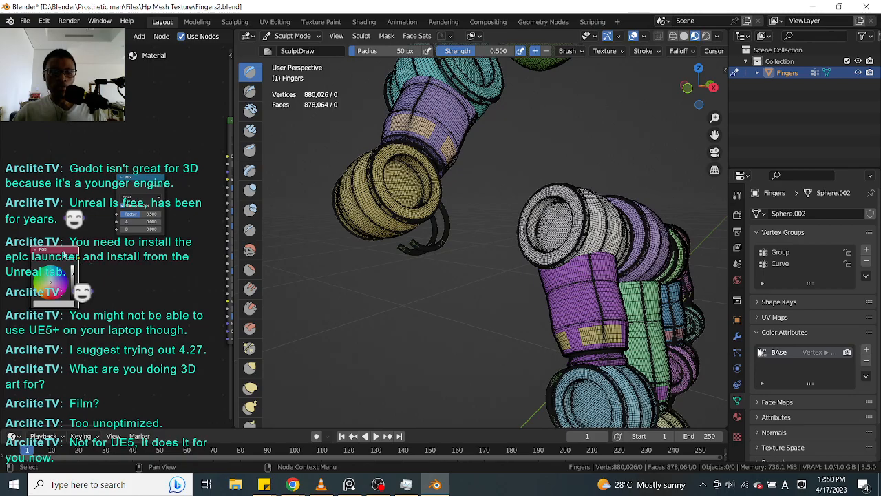
pyautogui.moveTo(63, 254); pyautogui.dragTo(62, 253)
pyautogui.moveTo(137, 178); pyautogui.dragTo(139, 162)
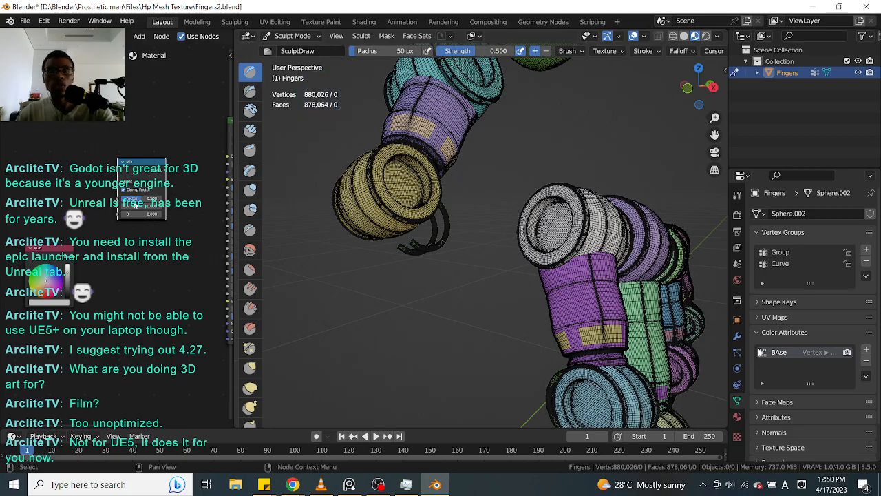
# Step: Set the Mix node's data type to Color and link the RGB node's Color to its A input
pyautogui.moveTo(72, 258); pyautogui.dragTo(98, 211)
pyautogui.click(156, 185)
pyautogui.click(155, 186)
pyautogui.click(155, 184)
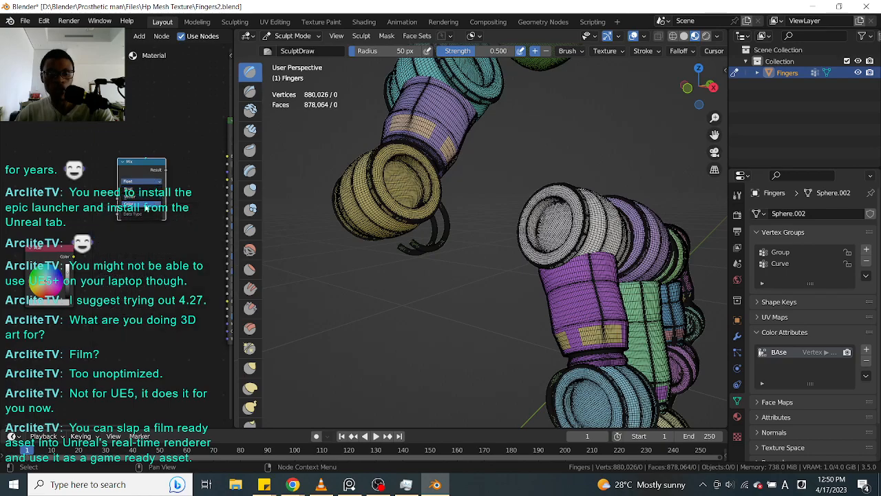
pyautogui.click(146, 204)
pyautogui.moveTo(71, 256); pyautogui.dragTo(122, 222)
# Step: Link the Mix node's Result to the Principled BSDF's Base Color and bring the RGB and Mix nodes closer together
pyautogui.moveTo(151, 180); pyautogui.dragTo(155, 187)
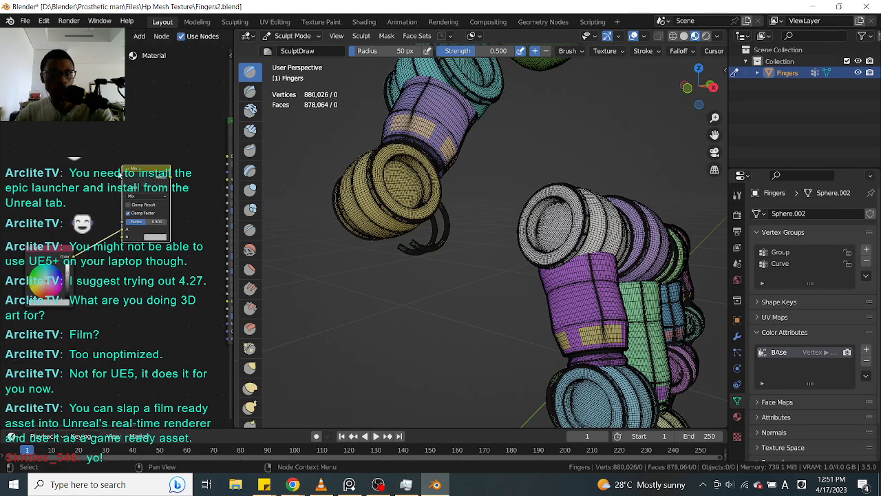
pyautogui.keyDown('alt'); pyautogui.moveTo(67, 178); pyautogui.dragTo(14, 213); pyautogui.keyUp('alt')
pyautogui.moveTo(118, 212); pyautogui.dragTo(176, 190)
pyautogui.keyDown('alt'); pyautogui.moveTo(100, 336); pyautogui.dragTo(174, 261); pyautogui.keyUp('alt')
pyautogui.moveTo(64, 215); pyautogui.dragTo(45, 188)
pyautogui.keyDown('alt'); pyautogui.moveTo(71, 177); pyautogui.dragTo(72, 250); pyautogui.keyUp('alt')
pyautogui.keyDown('alt'); pyautogui.moveTo(161, 288); pyautogui.dragTo(133, 283); pyautogui.keyUp('alt')
pyautogui.moveTo(67, 245); pyautogui.dragTo(88, 234)
pyautogui.moveTo(167, 154); pyautogui.dragTo(143, 163)
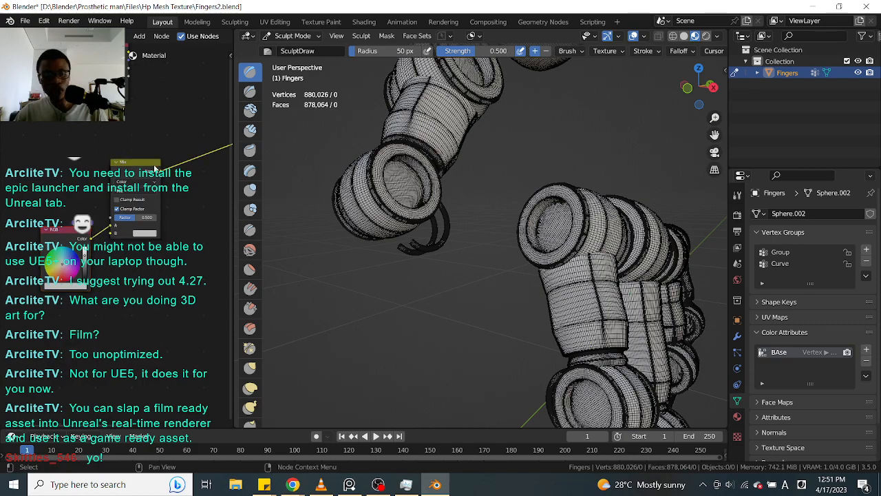
# Step: Rearrange the linked Mix and RGB nodes lower in the node graph, clear of the Attribute node
pyautogui.moveTo(63, 328); pyautogui.dragTo(172, 154)
pyautogui.press('g')
pyautogui.click(121, 182)
pyautogui.keyDown('alt'); pyautogui.moveTo(111, 267); pyautogui.dragTo(160, 276); pyautogui.keyUp('alt')
pyautogui.click(74, 275)
pyautogui.moveTo(74, 274); pyautogui.dragTo(73, 251)
pyautogui.click(137, 207)
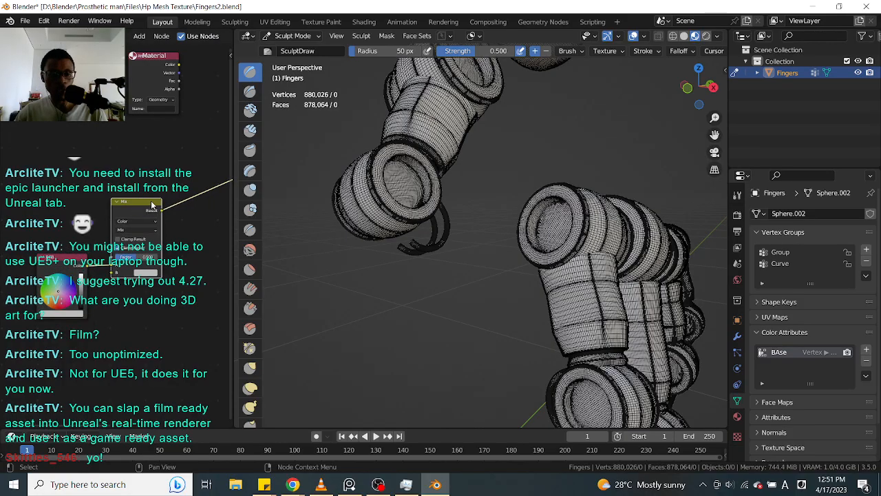
pyautogui.moveTo(139, 212); pyautogui.dragTo(134, 213)
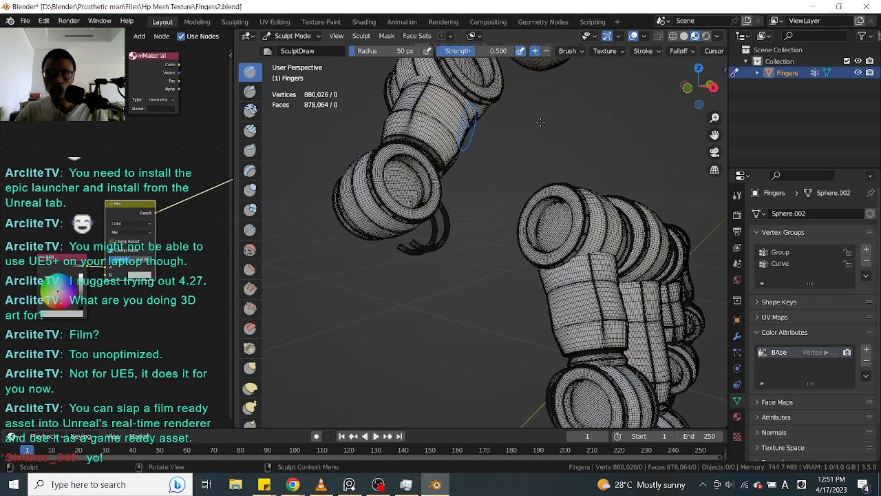
# Step: Move the Attribute node closer above the Mix node and save the file
pyautogui.moveTo(136, 99); pyautogui.dragTo(115, 143, button='middle')
pyautogui.moveTo(124, 120); pyautogui.dragTo(90, 137)
pyautogui.moveTo(164, 175); pyautogui.dragTo(166, 151, button='middle')
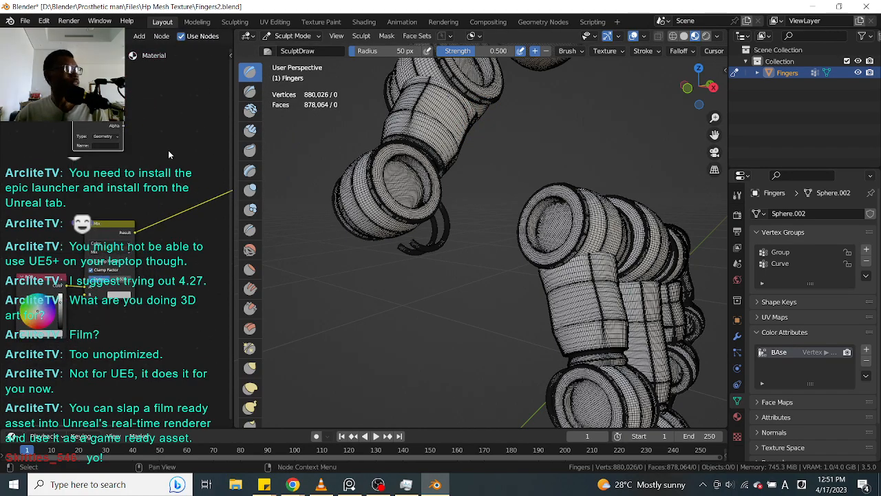
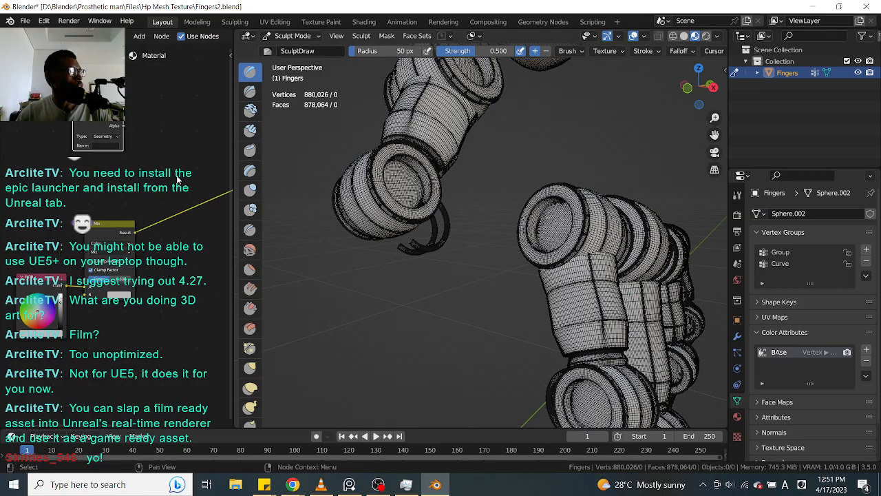
pyautogui.hotkey('ctrl', 's')
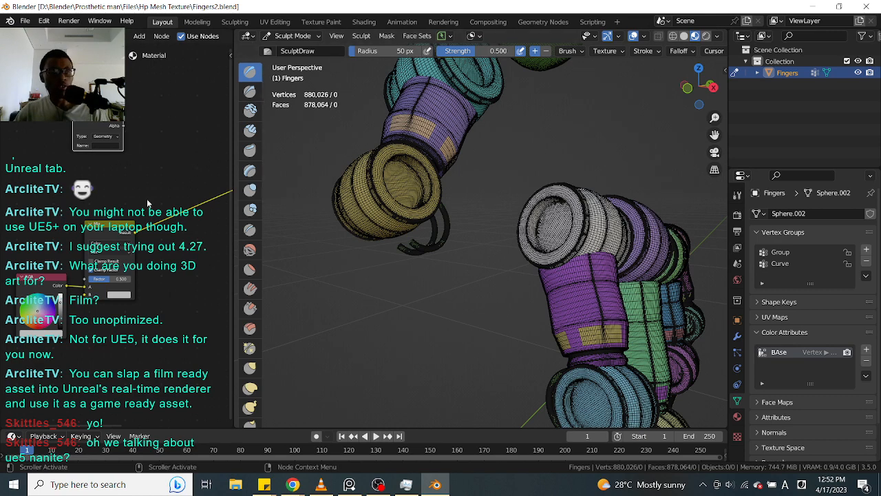
# Step: Shift the Mix and RGB nodes slightly further away from the Principled BSDF
pyautogui.scroll(-3, 520, 196)
pyautogui.moveTo(477, 270); pyautogui.dragTo(451, 266, button='middle')
pyautogui.moveTo(552, 148)
pyautogui.keyDown('ctrl'); pyautogui.mouseDown(button='middle')
pyautogui.moveTo(589, 160)
pyautogui.moveTo(523, 142)
pyautogui.moveTo(591, 134)
pyautogui.moveTo(564, 136)
pyautogui.mouseUp(button='middle'); pyautogui.keyUp('ctrl')
pyautogui.moveTo(126, 225); pyautogui.dragTo(111, 239)
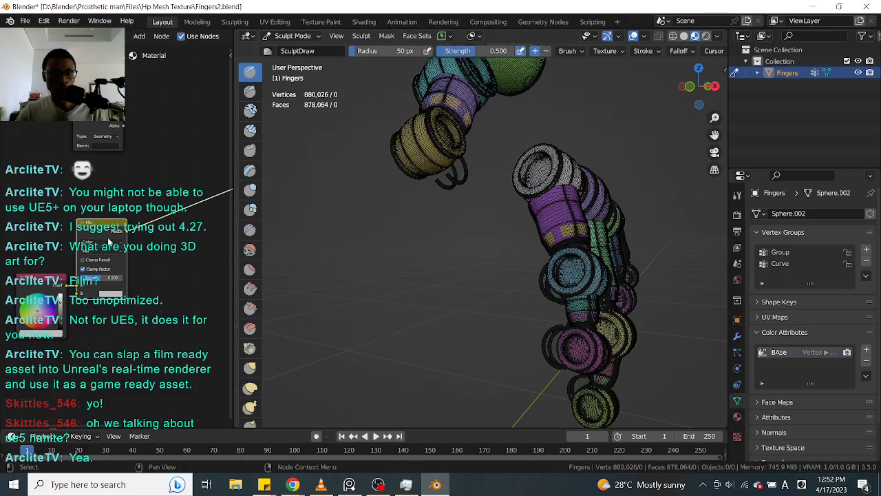
pyautogui.click(51, 290)
pyautogui.moveTo(50, 282); pyautogui.dragTo(46, 280)
# Step: Examine the fingers' face set colors from several angles and show the object's material properties
pyautogui.keyDown('shift'); pyautogui.moveTo(436, 247); pyautogui.dragTo(413, 255, button='middle'); pyautogui.keyUp('shift')
pyautogui.scroll(2, 520, 181)
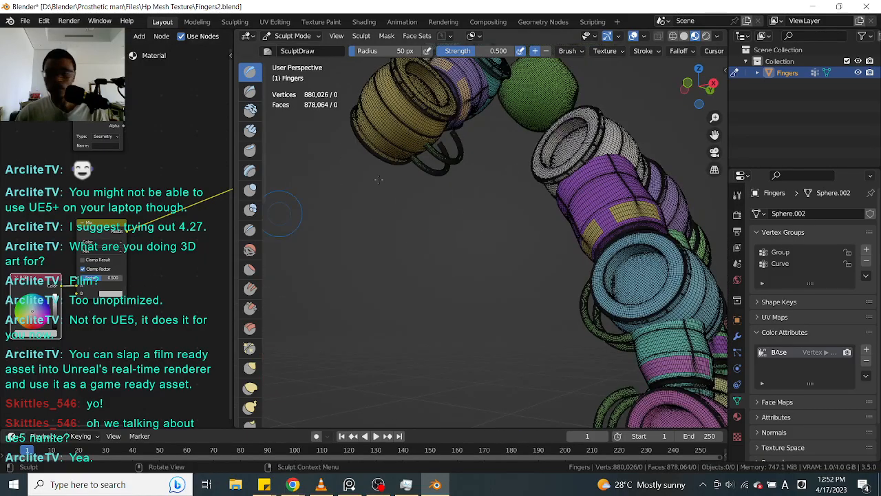
pyautogui.moveTo(519, 163)
pyautogui.mouseDown(button='middle')
pyautogui.moveTo(602, 174)
pyautogui.moveTo(546, 291)
pyautogui.mouseUp(button='middle')
pyautogui.moveTo(459, 237)
pyautogui.mouseDown(button='middle')
pyautogui.moveTo(639, 138)
pyautogui.moveTo(590, 166)
pyautogui.mouseUp(button='middle')
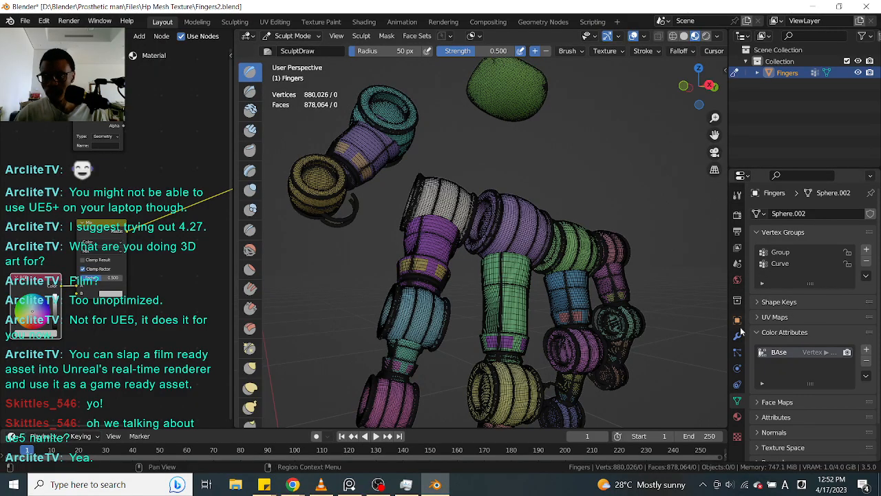
pyautogui.click(561, 180)
pyautogui.moveTo(560, 180); pyautogui.dragTo(452, 24, button='middle')
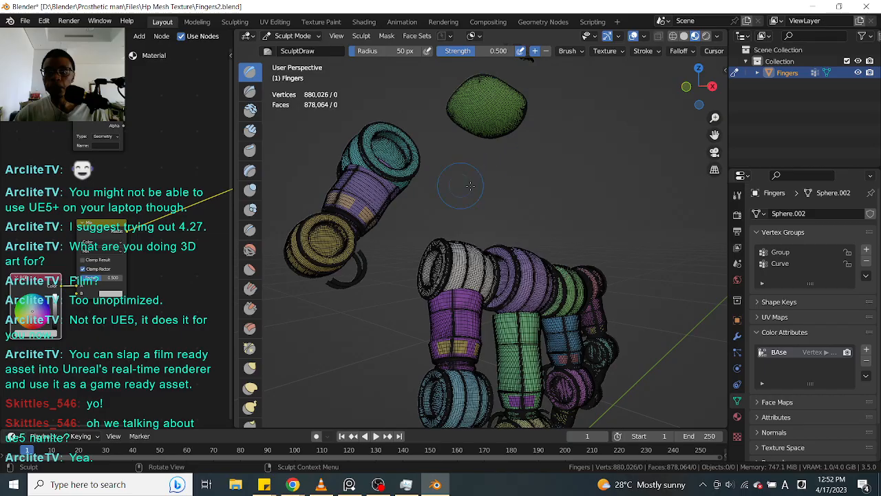
pyautogui.click(737, 416)
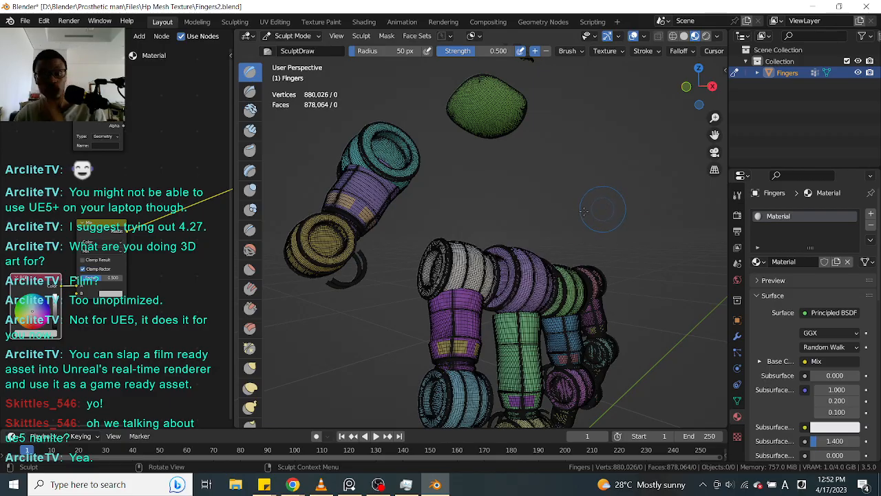
pyautogui.moveTo(526, 191)
pyautogui.mouseDown(button='middle')
pyautogui.moveTo(554, 190)
pyautogui.moveTo(531, 207)
pyautogui.mouseUp(button='middle')
pyautogui.scroll(3, 531, 207)
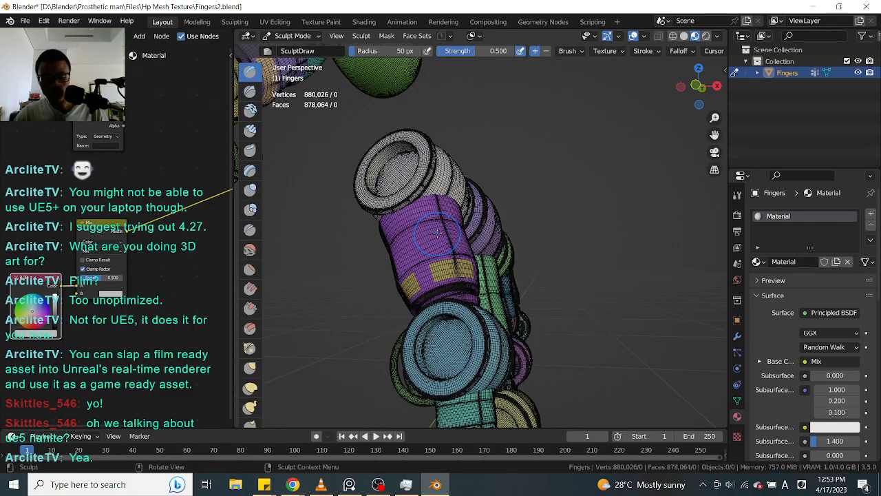
pyautogui.scroll(-2, 563, 199)
pyautogui.moveTo(563, 199); pyautogui.dragTo(548, 194, button='middle')
pyautogui.moveTo(613, 181)
pyautogui.mouseDown(button='middle')
pyautogui.moveTo(578, 231)
pyautogui.moveTo(566, 190)
pyautogui.mouseUp(button='middle')
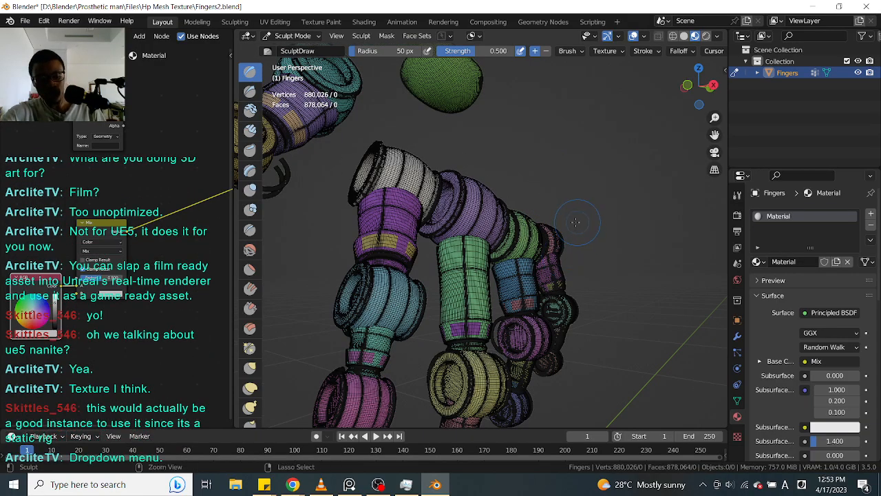
# Step: Save the project as a new incremental version named Fingers3.blend
pyautogui.hotkey('ctrl', 'shift', 's')
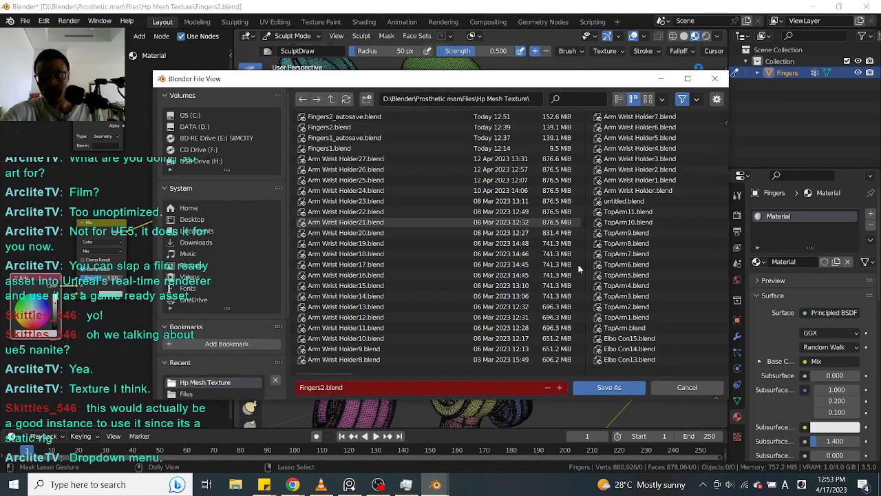
pyautogui.click(558, 387)
pyautogui.click(582, 387)
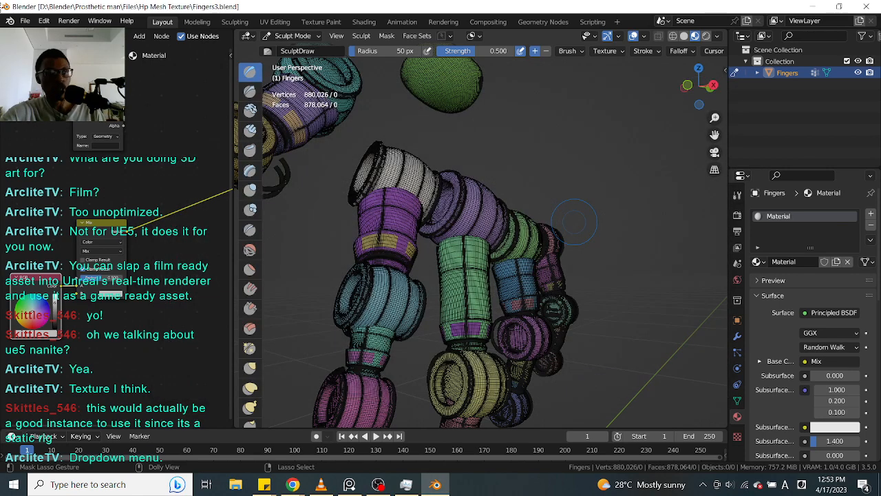
# Step: Open the recent file Prosthetic manUv171.blend and view its Fingers object
pyautogui.click(25, 21)
pyautogui.moveTo(68, 57)
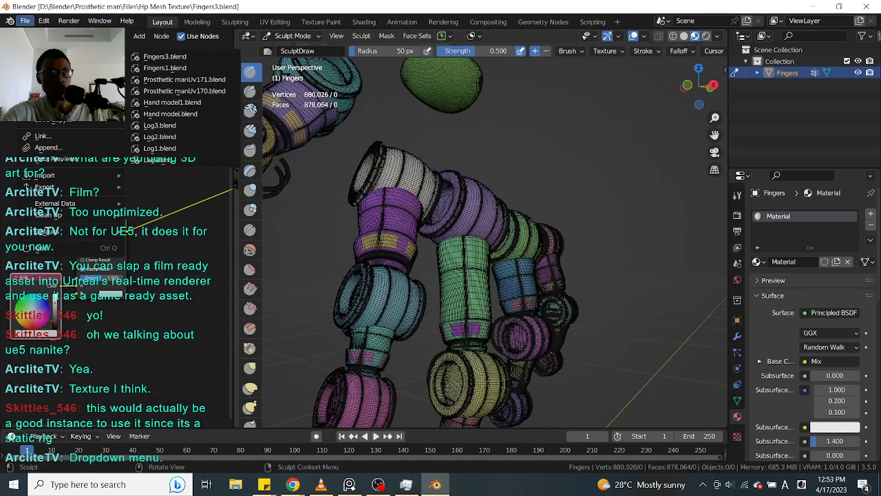
pyautogui.click(180, 80)
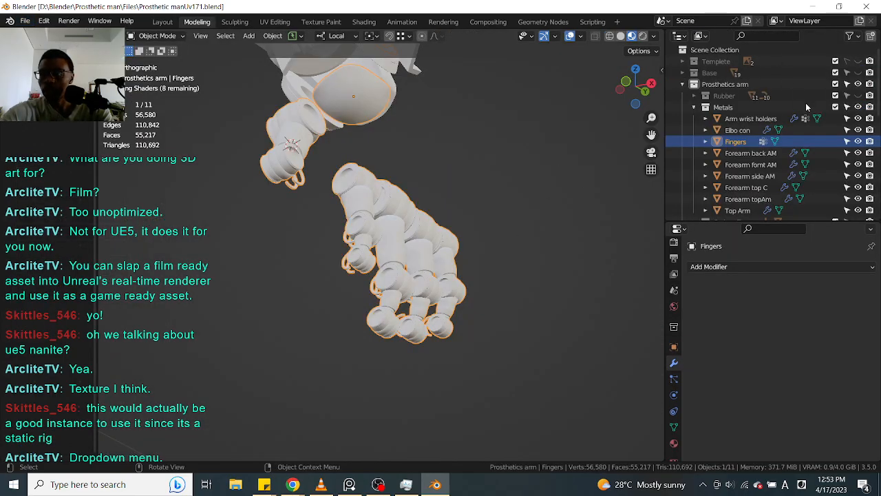
pyautogui.moveTo(433, 259); pyautogui.dragTo(468, 269, button='middle')
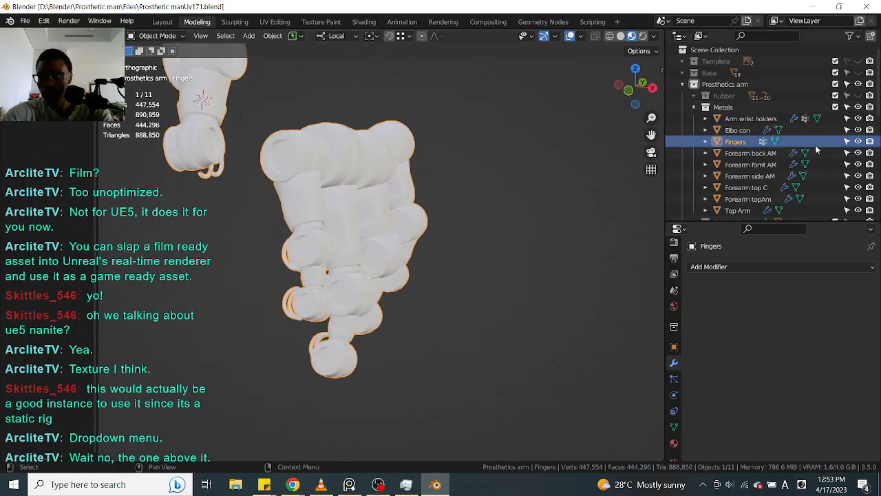
# Step: Show the Carbon fiber collection and examine the finger joints within the assembled hand up close and from several angles
pyautogui.scroll(-3, 820, 198)
pyautogui.scroll(-3, 821, 195)
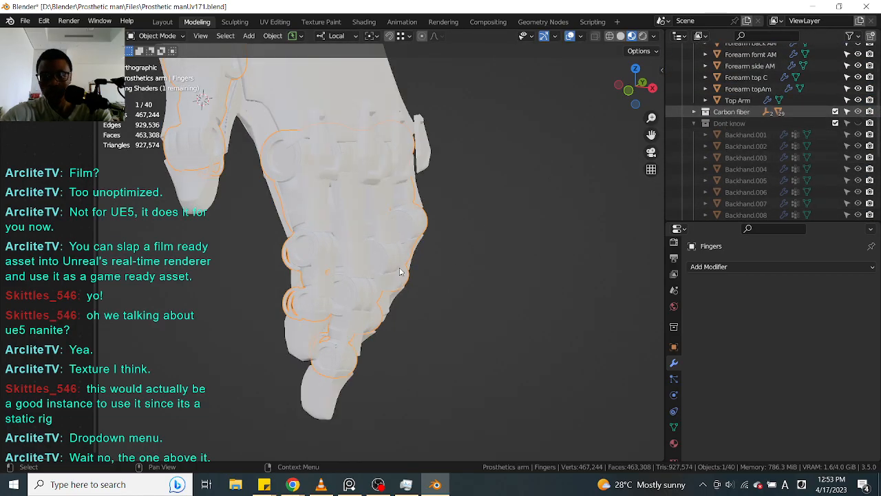
pyautogui.moveTo(486, 246); pyautogui.dragTo(408, 289, button='middle')
pyautogui.scroll(2, 392, 228)
pyautogui.scroll(-3, 293, 220)
pyautogui.scroll(4, 333, 251)
pyautogui.scroll(2, 472, 201)
pyautogui.scroll(-4, 472, 202)
pyautogui.scroll(10, 382, 267)
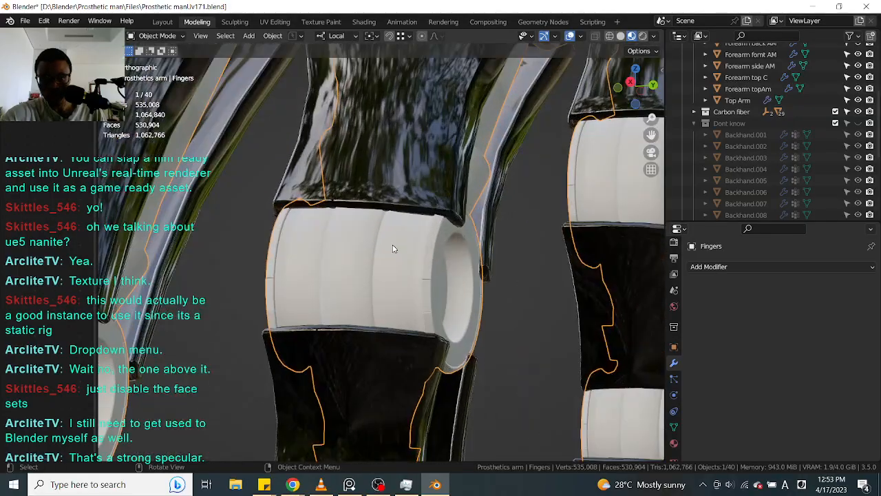
pyautogui.moveTo(392, 248)
pyautogui.mouseDown(button='middle')
pyautogui.moveTo(388, 224)
pyautogui.moveTo(380, 237)
pyautogui.mouseUp(button='middle')
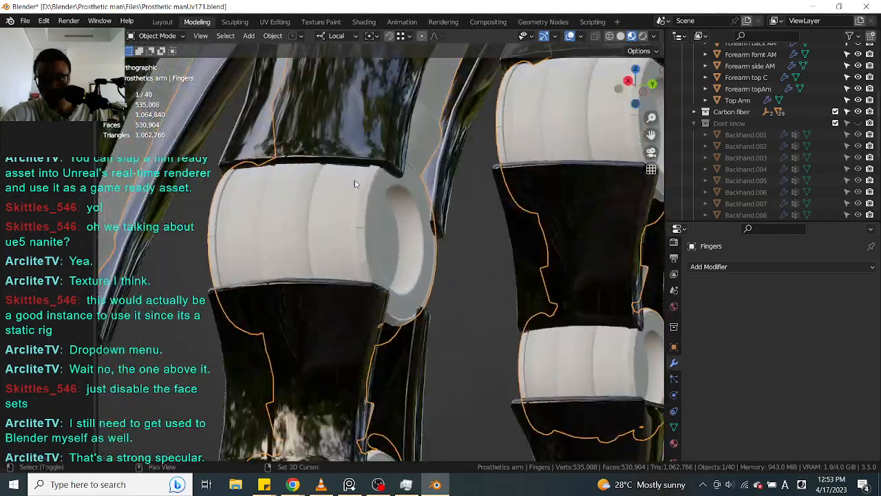
pyautogui.scroll(3, 354, 179)
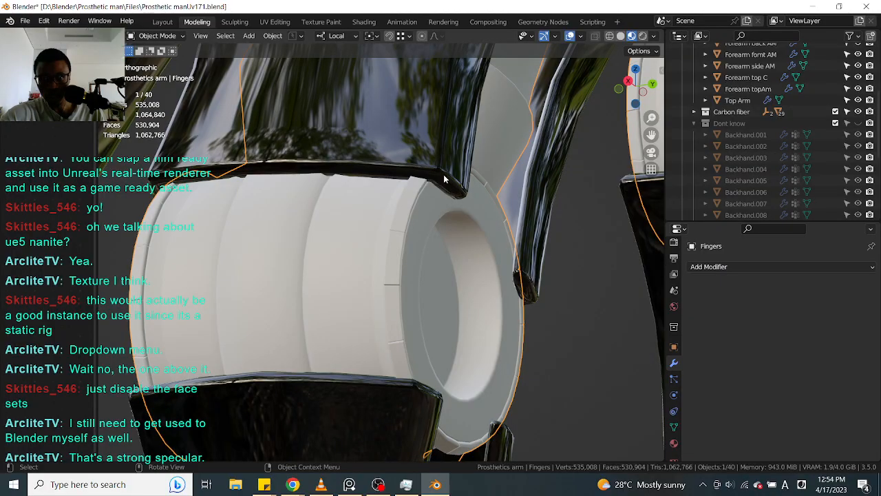
pyautogui.scroll(-7, 294, 181)
pyautogui.moveTo(294, 197); pyautogui.dragTo(333, 210, button='middle')
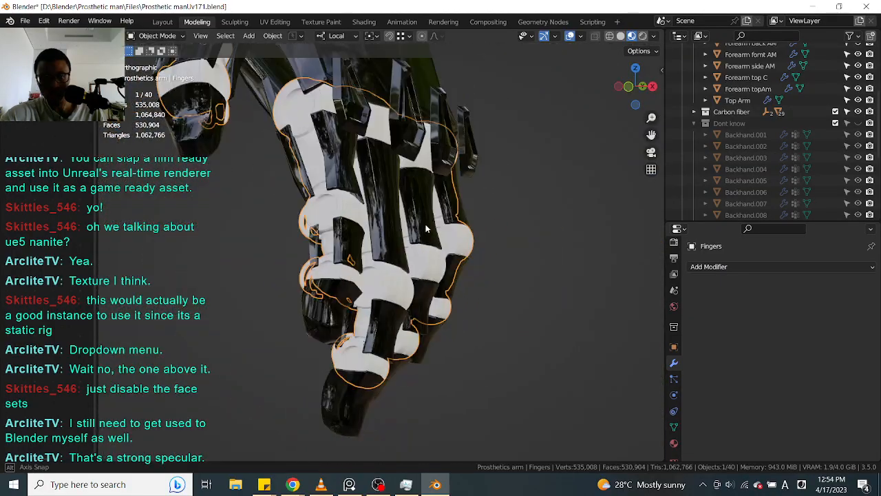
# Step: Reopen the recent file Fingers3.blend and view the fingers mesh from another angle
pyautogui.click(25, 21)
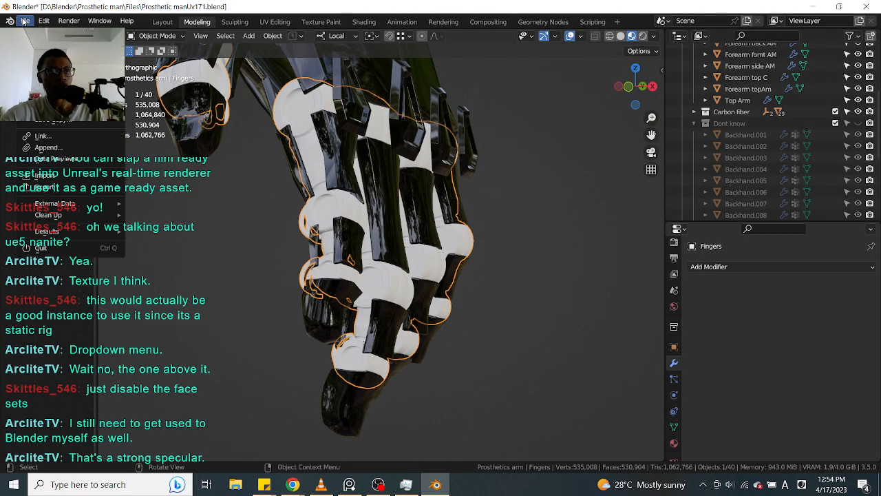
pyautogui.moveTo(61, 57)
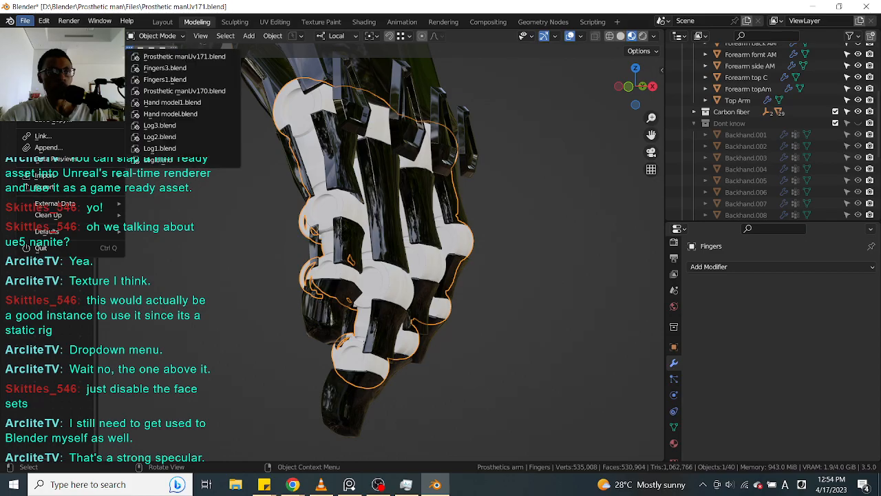
pyautogui.click(165, 67)
pyautogui.click(391, 262)
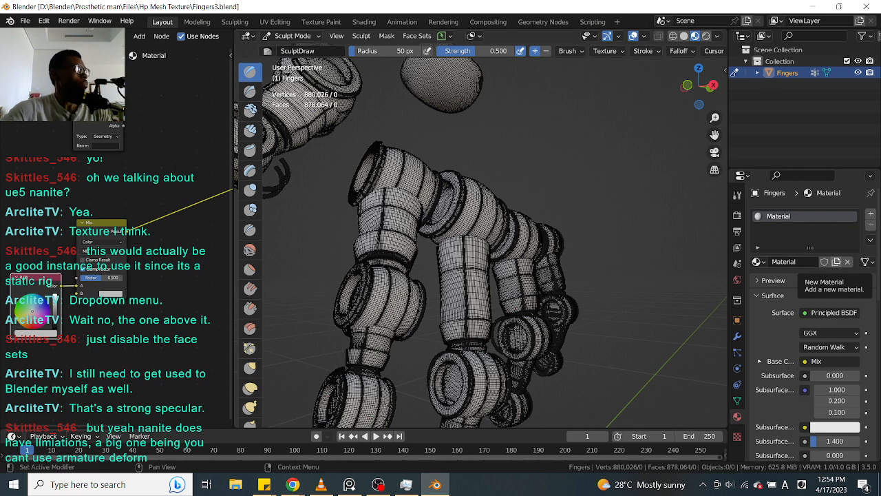
pyautogui.moveTo(545, 194)
pyautogui.mouseDown(button='middle')
pyautogui.moveTo(571, 237)
pyautogui.moveTo(590, 198)
pyautogui.mouseUp(button='middle')
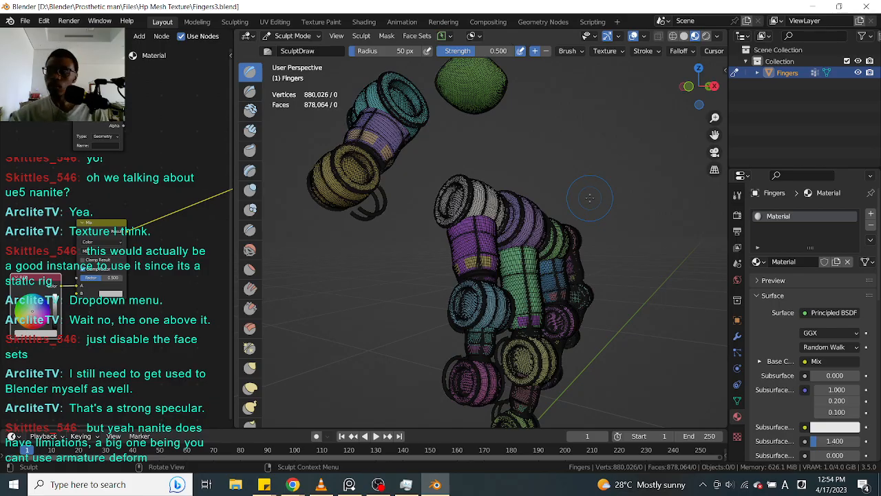
pyautogui.scroll(2, 590, 197)
pyautogui.moveTo(602, 196); pyautogui.dragTo(596, 200, button='middle')
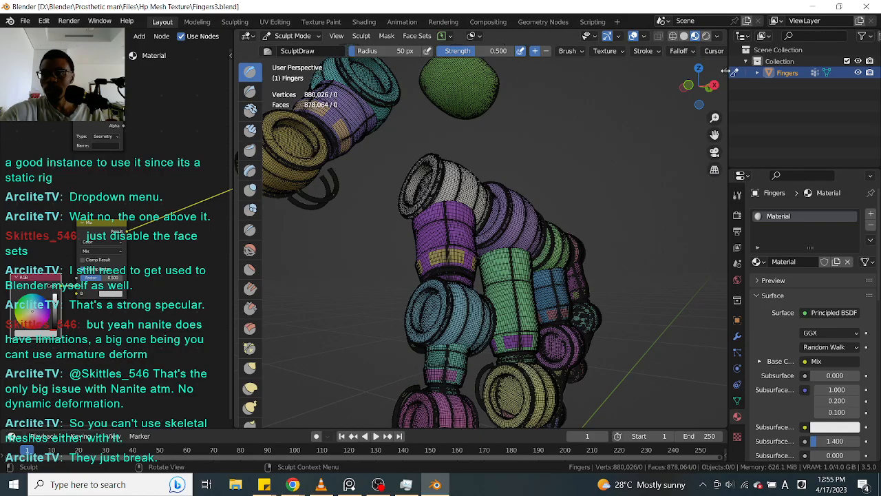
# Step: Look through the viewport overlay options and the sculpt brush settings, including Falloff, for the face set display option
pyautogui.press('n')
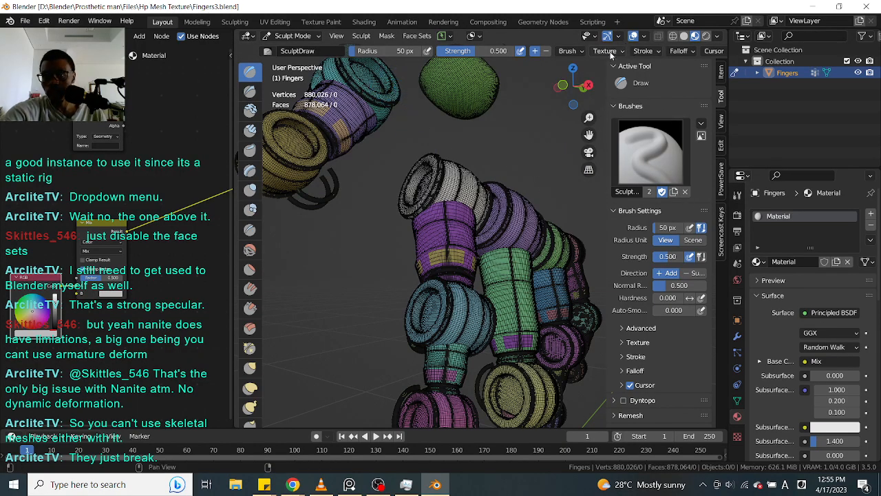
pyautogui.click(644, 35)
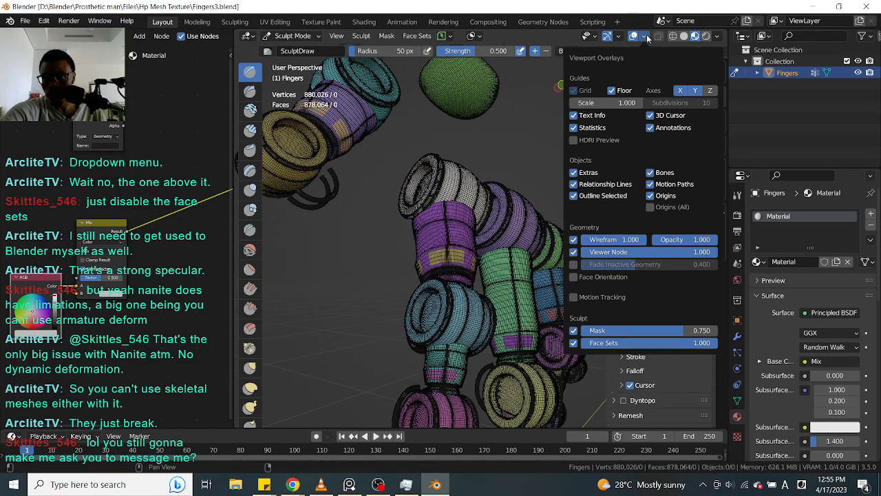
pyautogui.click(647, 37)
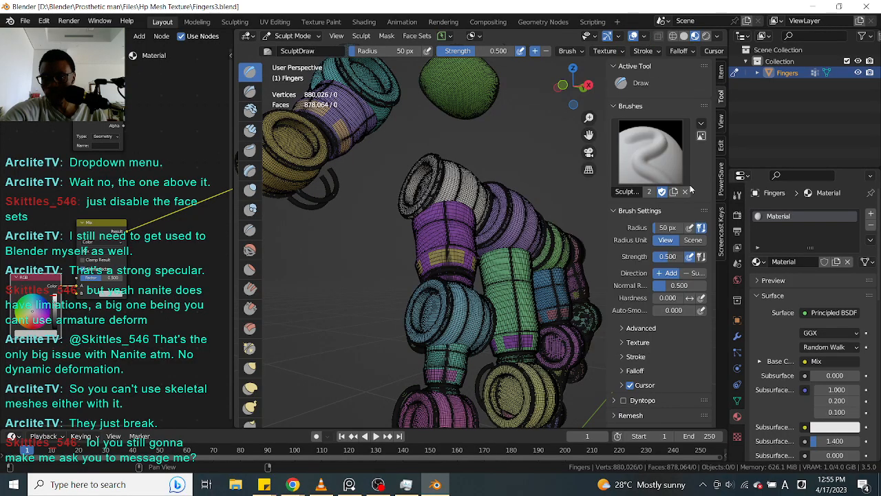
pyautogui.scroll(-2, 700, 179)
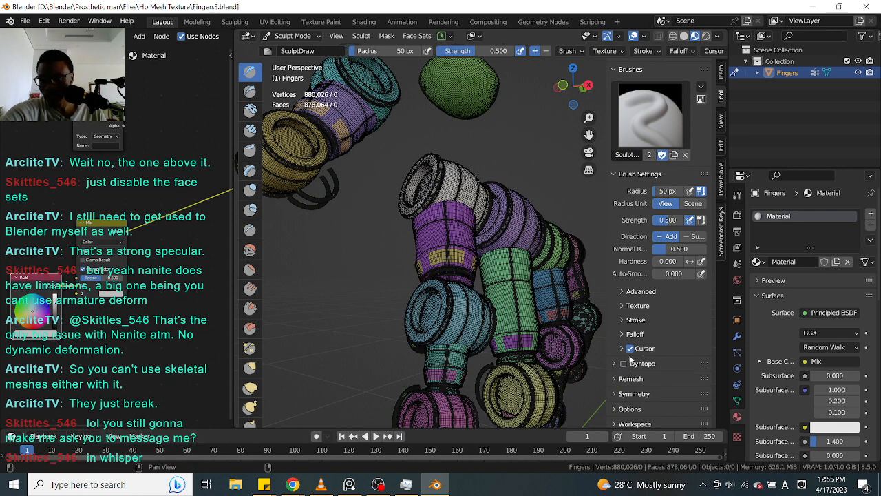
pyautogui.click(622, 334)
pyautogui.click(623, 334)
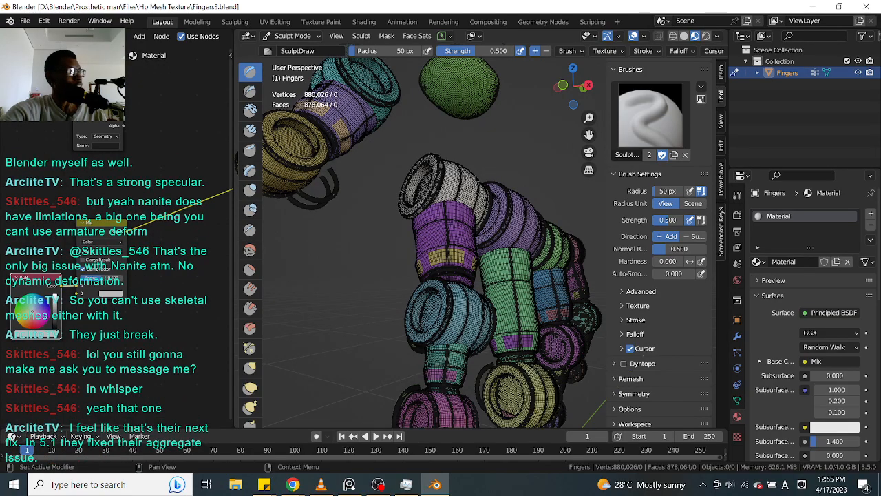
pyautogui.click(620, 335)
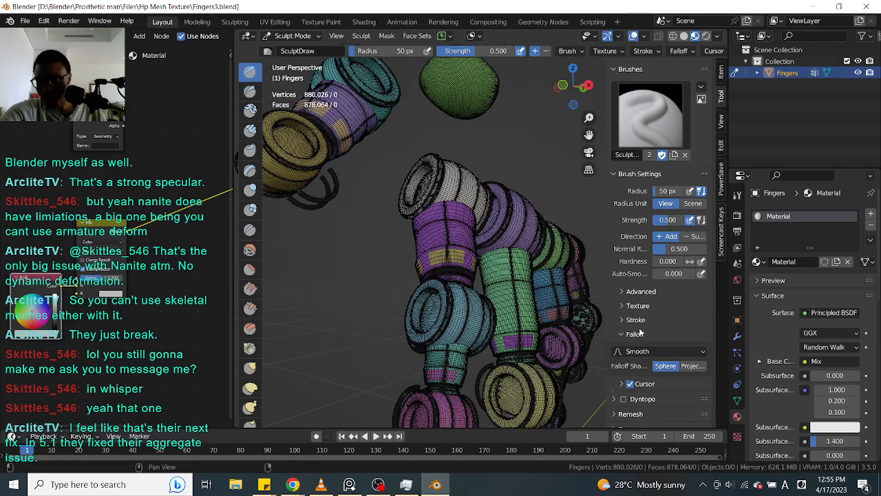
# Step: Turn off the Face Sets overlay so the fingers show without face set colors, and hide the tool settings sidebar
pyautogui.click(646, 36)
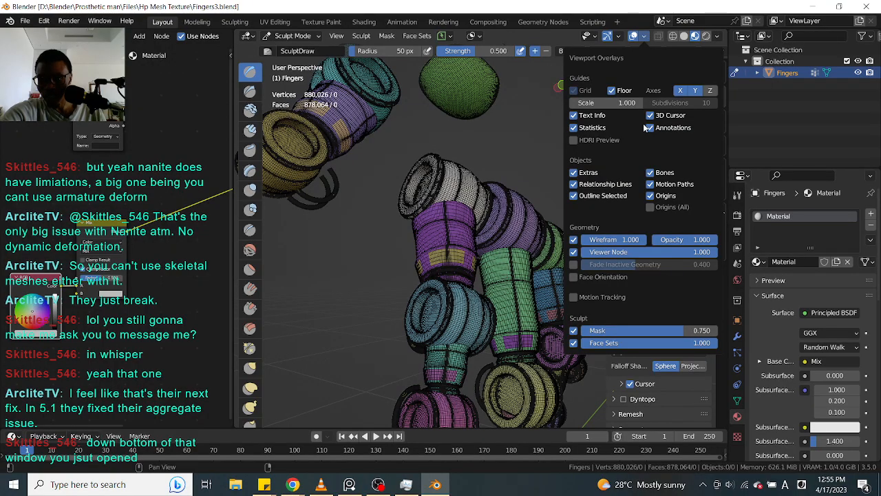
pyautogui.click(574, 343)
pyautogui.scroll(-2, 433, 258)
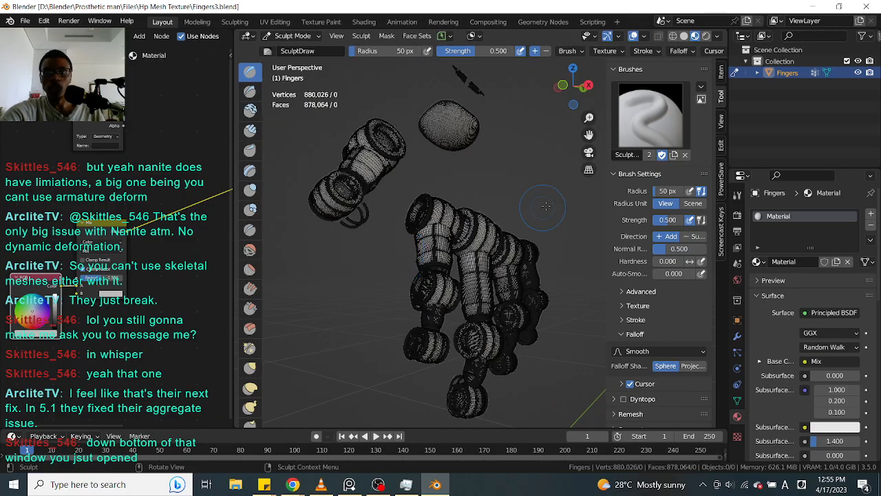
pyautogui.moveTo(542, 209); pyautogui.dragTo(556, 181, button='middle')
pyautogui.scroll(1, 568, 206)
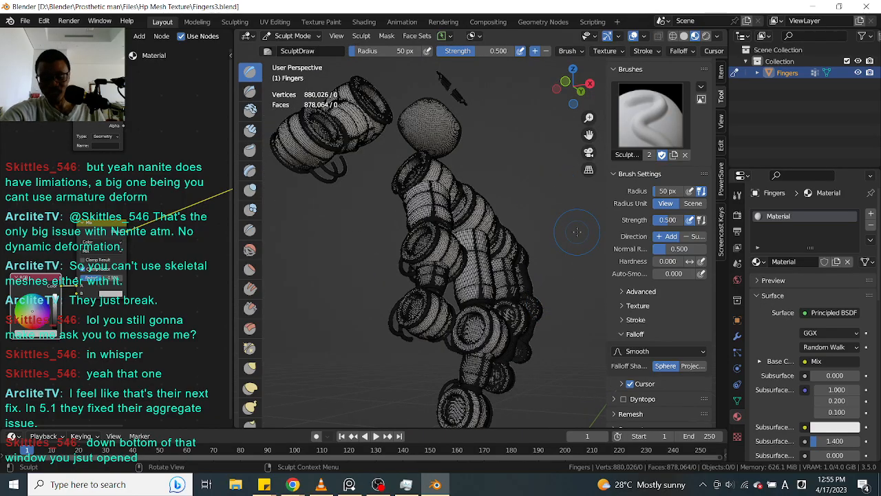
pyautogui.press('n')
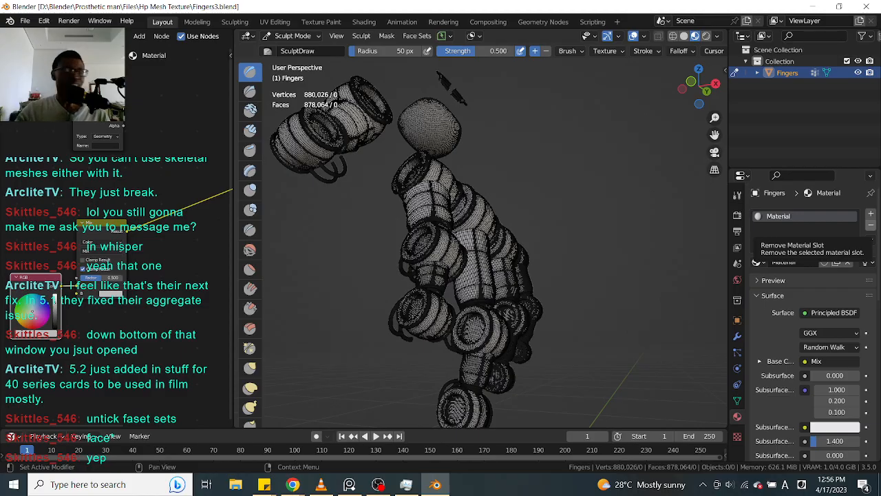
# Step: Turn off the Wireframe overlay and view the bare surface of the finger joints
pyautogui.moveTo(551, 206)
pyautogui.mouseDown(button='middle')
pyautogui.moveTo(572, 224)
pyautogui.moveTo(615, 196)
pyautogui.mouseUp(button='middle')
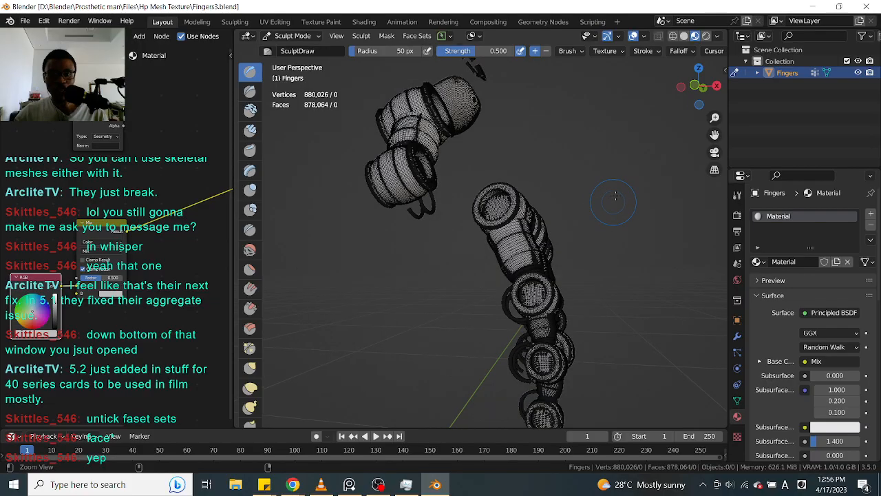
pyautogui.scroll(4, 615, 196)
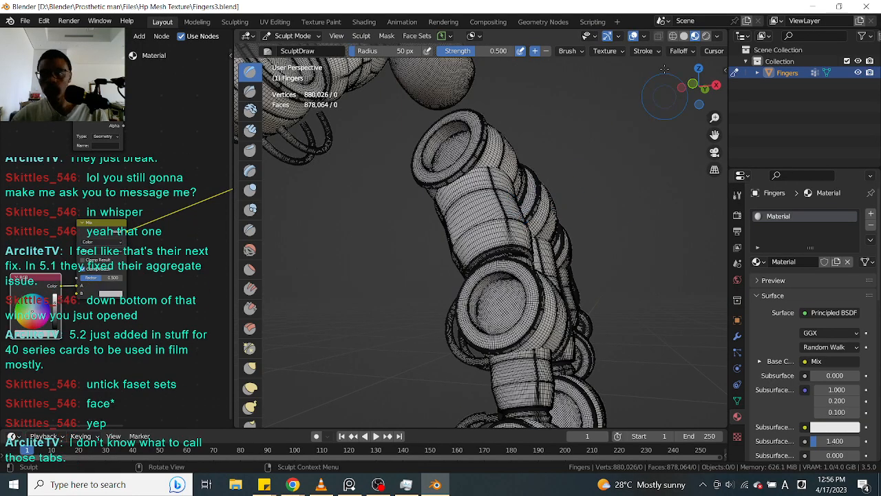
pyautogui.click(644, 36)
pyautogui.click(574, 239)
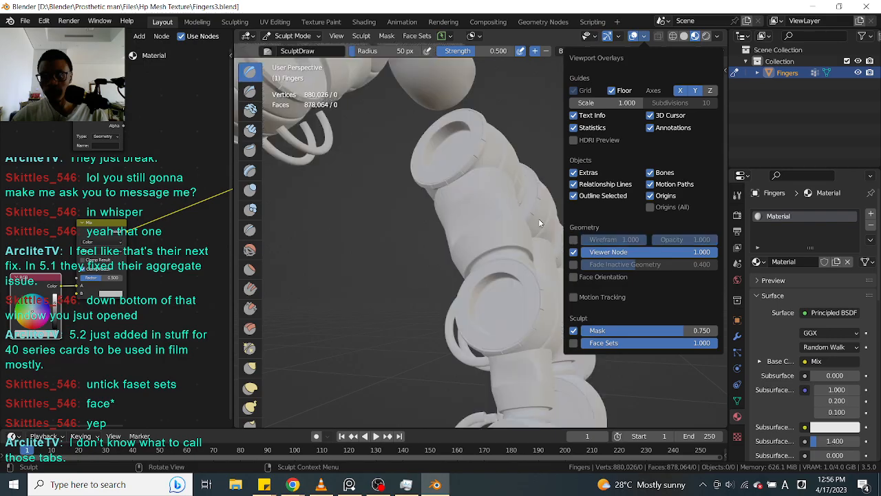
pyautogui.moveTo(571, 207); pyautogui.dragTo(615, 138, button='middle')
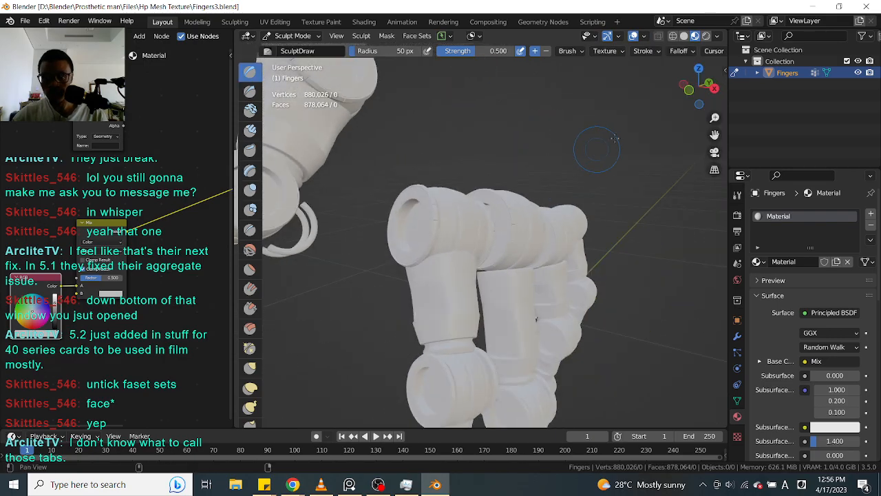
pyautogui.keyDown('alt'); pyautogui.keyDown('shift'); pyautogui.moveTo(615, 138); pyautogui.dragTo(636, 121); pyautogui.keyUp('shift'); pyautogui.keyUp('alt')
pyautogui.click(472, 256)
pyautogui.keyDown('alt'); pyautogui.moveTo(654, 177); pyautogui.dragTo(623, 183); pyautogui.keyUp('alt')
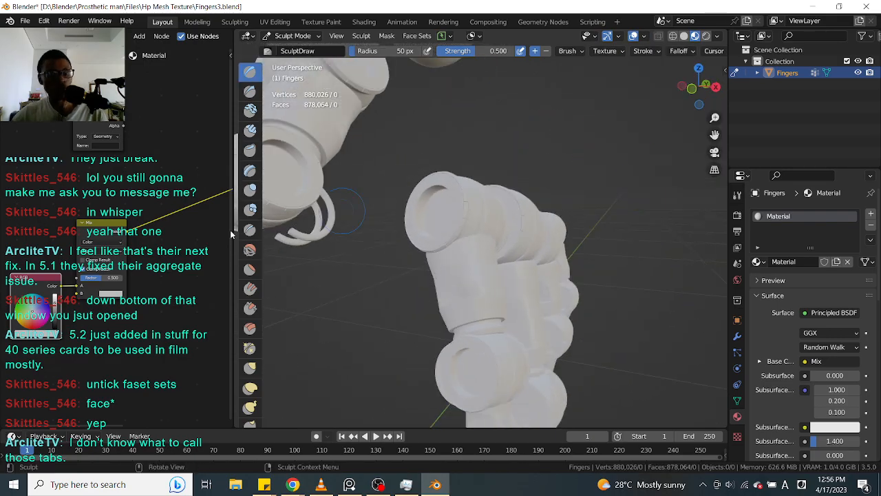
# Step: Change the RGB node's color to a darker, slightly warm grey and check the tone on the fingers from several angles
pyautogui.click(46, 336)
pyautogui.moveTo(45, 258); pyautogui.dragTo(38, 255)
pyautogui.moveTo(177, 300); pyautogui.dragTo(216, 256, button='middle')
pyautogui.moveTo(76, 235); pyautogui.dragTo(68, 237)
pyautogui.moveTo(123, 267); pyautogui.dragTo(92, 278)
pyautogui.scroll(4, 93, 275)
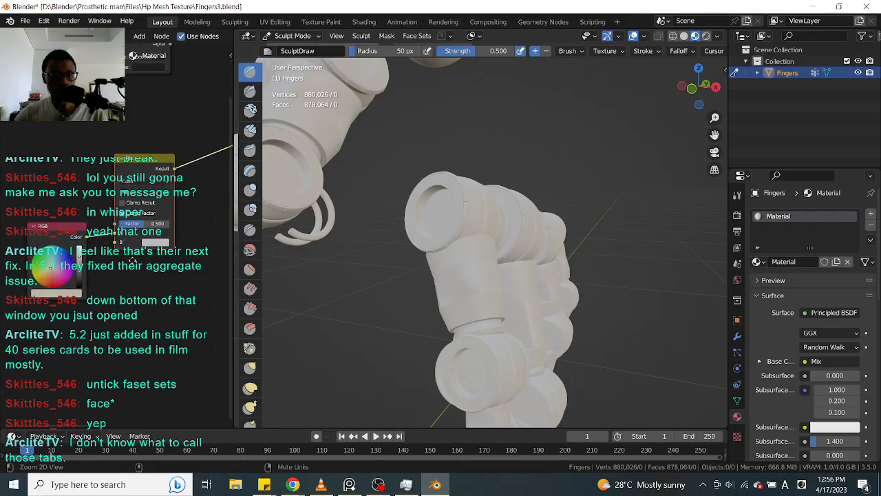
pyautogui.moveTo(106, 238); pyautogui.dragTo(106, 276)
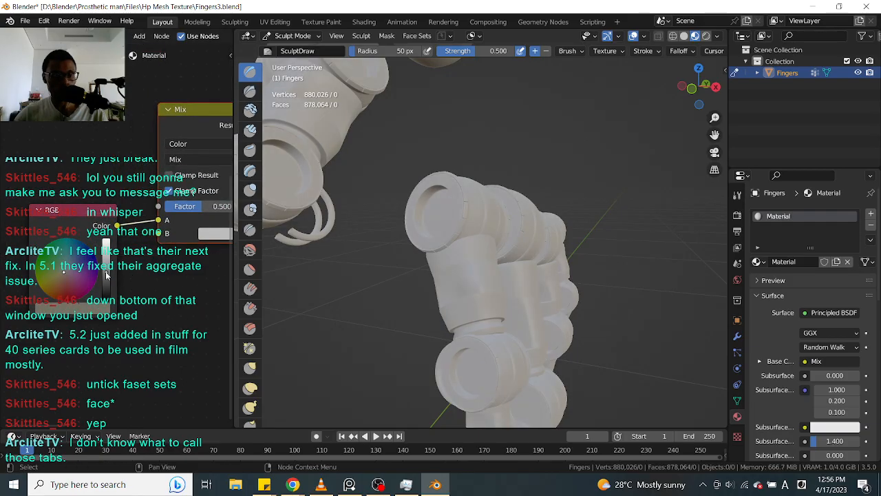
pyautogui.moveTo(595, 227); pyautogui.dragTo(582, 122, button='middle')
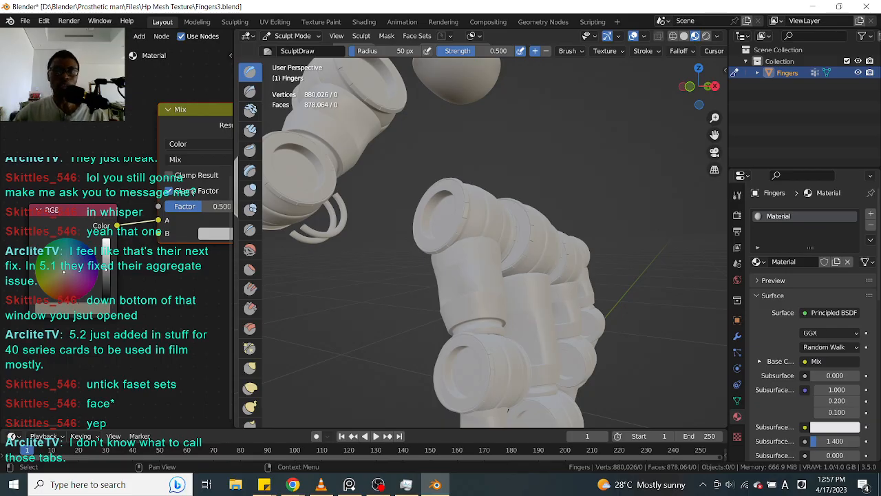
pyautogui.keyDown('alt'); pyautogui.moveTo(443, 147); pyautogui.dragTo(488, 124); pyautogui.keyUp('alt')
pyautogui.keyDown('shift'); pyautogui.moveTo(520, 128); pyautogui.dragTo(527, 133, button='middle'); pyautogui.keyUp('shift')
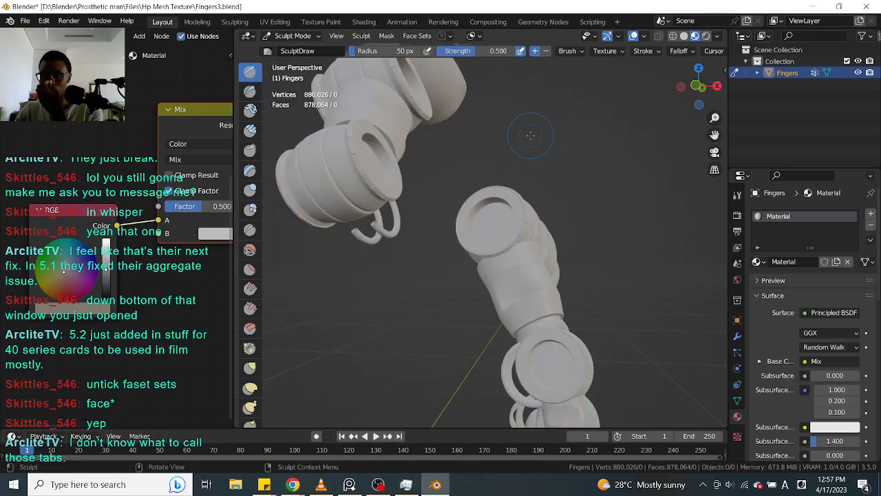
pyautogui.moveTo(571, 177); pyautogui.dragTo(623, 148, button='middle')
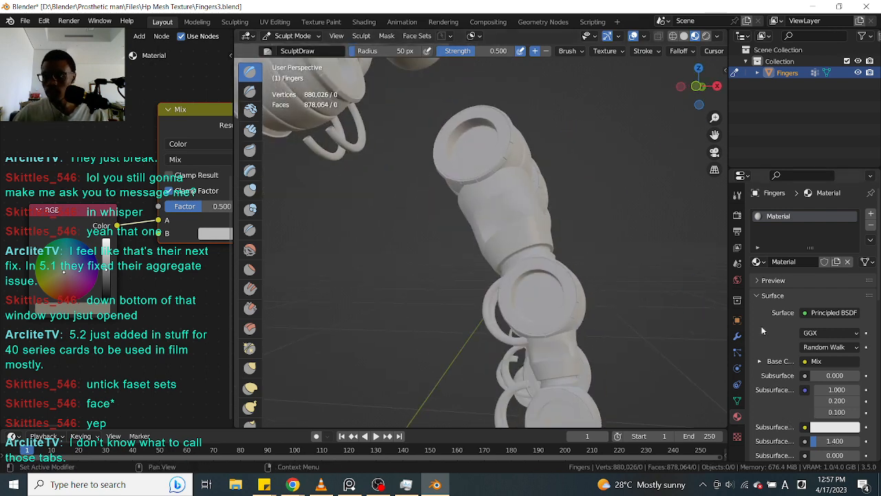
# Step: Show the mesh's data properties with its color attributes, and darken the RGB node's grey slightly further
pyautogui.click(737, 400)
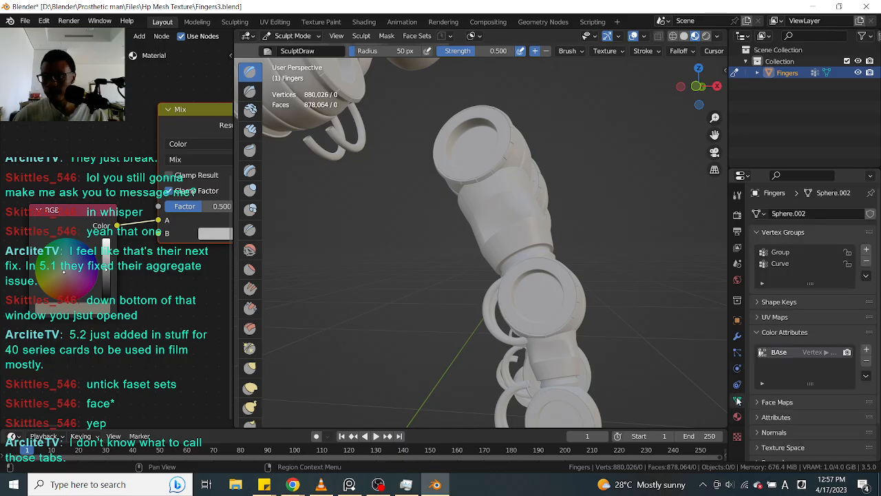
pyautogui.scroll(-2, 179, 320)
pyautogui.scroll(-1, 180, 320)
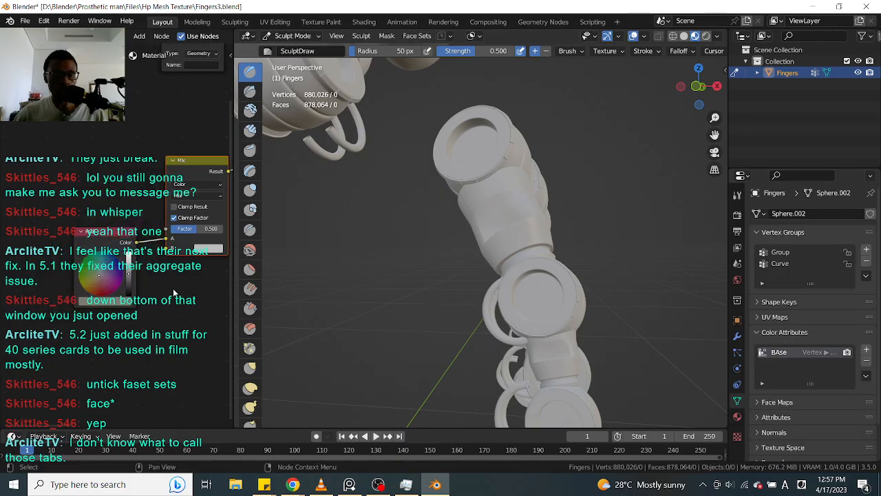
pyautogui.click(131, 280)
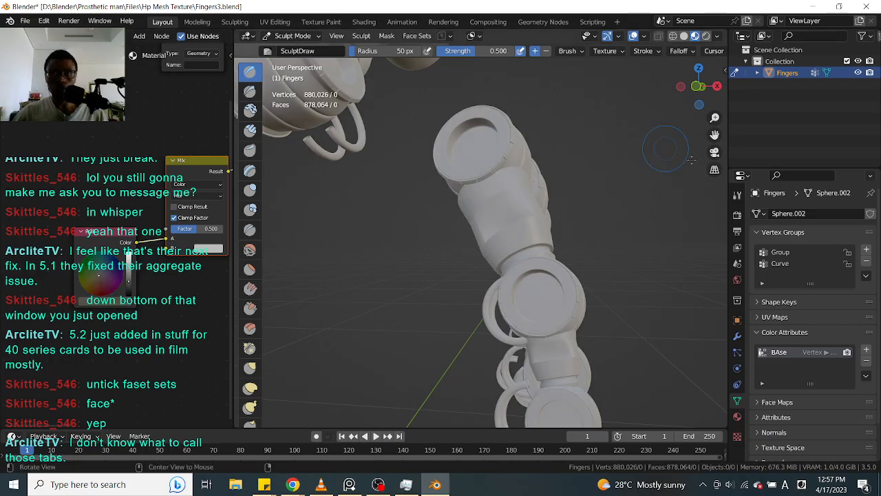
pyautogui.keyDown('alt'); pyautogui.moveTo(619, 144); pyautogui.dragTo(650, 154); pyautogui.keyUp('alt')
pyautogui.keyDown('alt'); pyautogui.moveTo(187, 164); pyautogui.dragTo(96, 207); pyautogui.keyUp('alt')
pyautogui.keyDown('alt'); pyautogui.moveTo(187, 149); pyautogui.dragTo(59, 210); pyautogui.keyUp('alt')
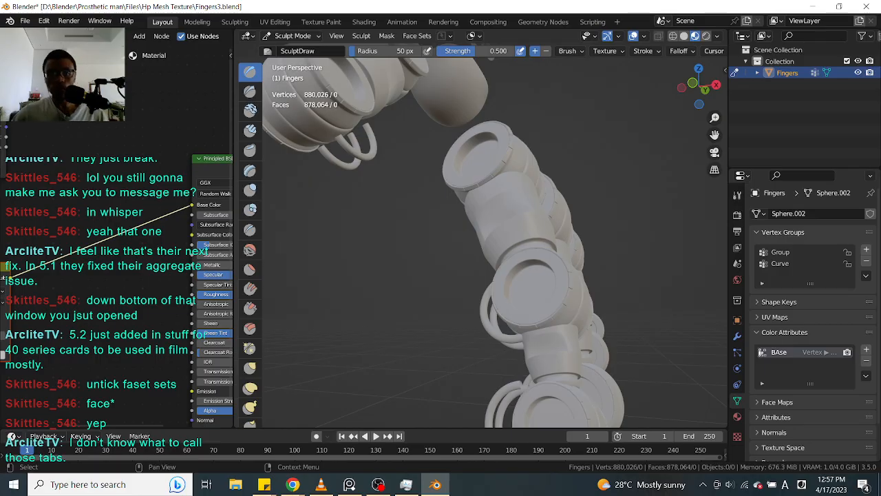
pyautogui.moveTo(625, 181)
pyautogui.mouseDown(button='middle')
pyautogui.moveTo(592, 196)
pyautogui.moveTo(523, 189)
pyautogui.mouseUp(button='middle')
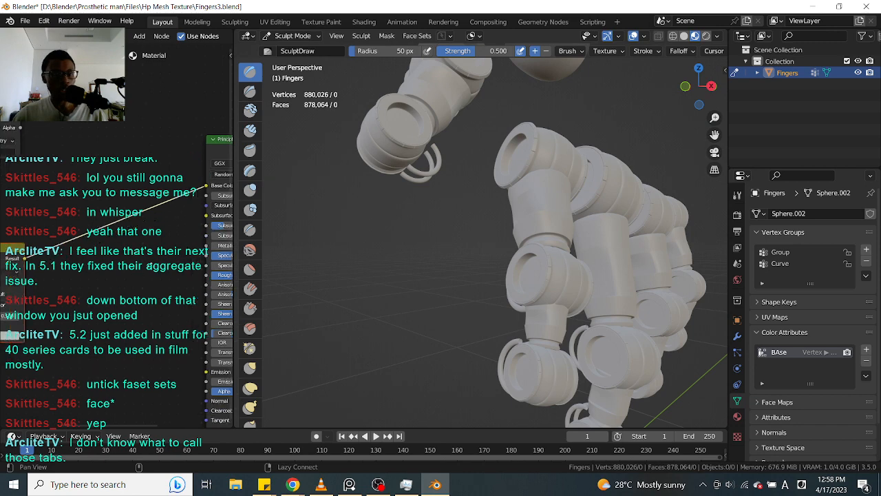
# Step: Save the file and review the shaded finger joints from several angles
pyautogui.press('z')
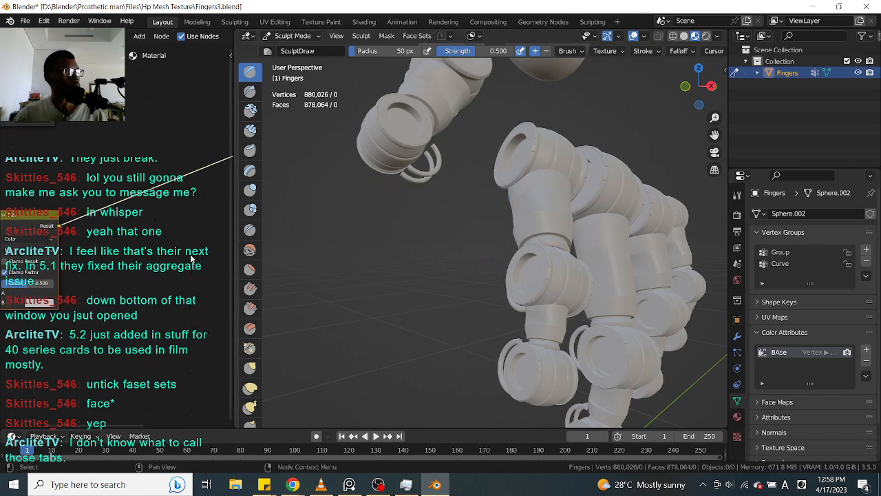
pyautogui.keyDown('alt'); pyautogui.moveTo(40, 322); pyautogui.dragTo(197, 278); pyautogui.keyUp('alt')
pyautogui.moveTo(116, 296)
pyautogui.mouseDown()
pyautogui.moveTo(117, 275)
pyautogui.moveTo(116, 294)
pyautogui.mouseUp()
pyautogui.hotkey('ctrl', 's')
pyautogui.keyDown('alt'); pyautogui.moveTo(468, 205); pyautogui.dragTo(453, 234); pyautogui.keyUp('alt')
pyautogui.keyDown('alt'); pyautogui.keyDown('shift'); pyautogui.moveTo(634, 103); pyautogui.dragTo(582, 204); pyautogui.keyUp('shift'); pyautogui.keyUp('alt')
pyautogui.keyDown('ctrl'); pyautogui.keyDown('alt'); pyautogui.moveTo(606, 165); pyautogui.dragTo(558, 167); pyautogui.keyUp('alt'); pyautogui.keyUp('ctrl')
# Step: Preview the Mix node's output directly on the fingers, with the Attribute, RGB and Mix nodes framed together
pyautogui.keyDown('alt'); pyautogui.moveTo(132, 294); pyautogui.dragTo(33, 377); pyautogui.keyUp('alt')
pyautogui.keyDown('alt'); pyautogui.moveTo(175, 204); pyautogui.dragTo(46, 273); pyautogui.keyUp('alt')
pyautogui.keyDown('alt'); pyautogui.moveTo(213, 180); pyautogui.dragTo(51, 223); pyautogui.keyUp('alt')
pyautogui.keyDown('ctrl'); pyautogui.keyDown('alt'); pyautogui.moveTo(145, 181); pyautogui.dragTo(214, 156); pyautogui.keyUp('alt'); pyautogui.keyUp('ctrl')
pyautogui.keyDown('ctrl'); pyautogui.keyDown('shift'); pyautogui.click(128, 209); pyautogui.keyUp('shift'); pyautogui.keyUp('ctrl')
pyautogui.keyDown('alt'); pyautogui.moveTo(20, 259); pyautogui.dragTo(148, 206); pyautogui.keyUp('alt')
pyautogui.scroll(4, 545, 165)
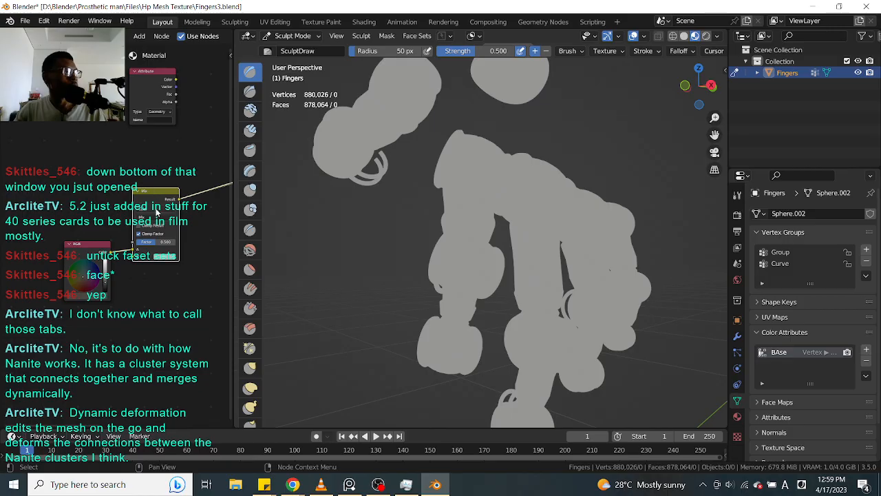
pyautogui.moveTo(326, 180)
pyautogui.keyDown('ctrl'); pyautogui.mouseDown(button='middle')
pyautogui.moveTo(321, 256)
pyautogui.moveTo(367, 219)
pyautogui.moveTo(654, 143)
pyautogui.mouseUp(button='middle'); pyautogui.keyUp('ctrl')
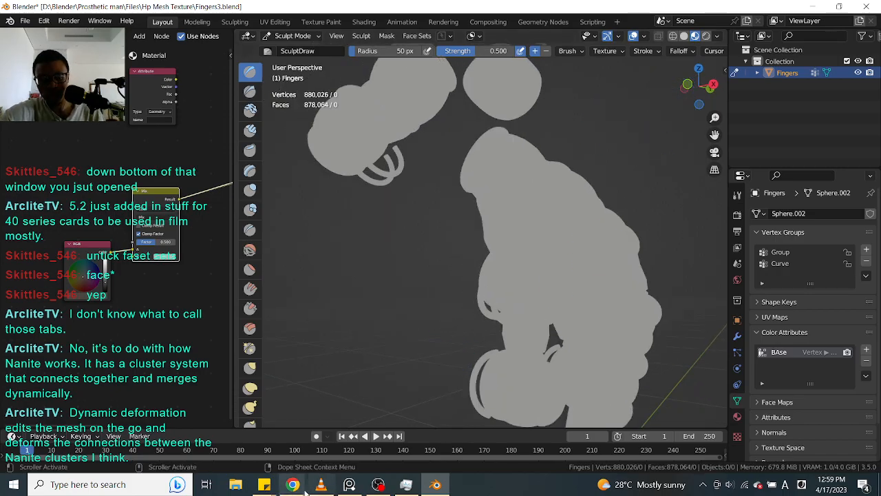
# Step: Switch to Chrome and search Google in a new tab for "dynamic deformation"
pyautogui.moveTo(294, 487)
pyautogui.click(331, 452)
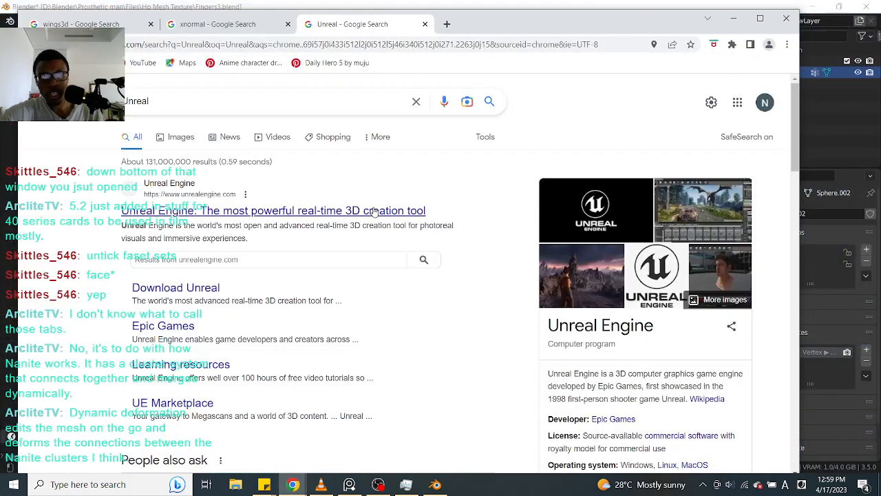
pyautogui.click(445, 25)
pyautogui.click(364, 255)
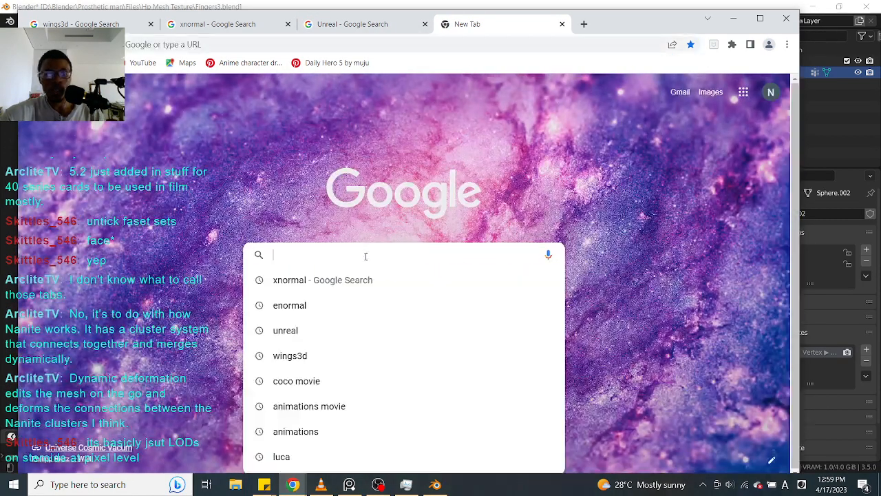
pyautogui.write('Dy')
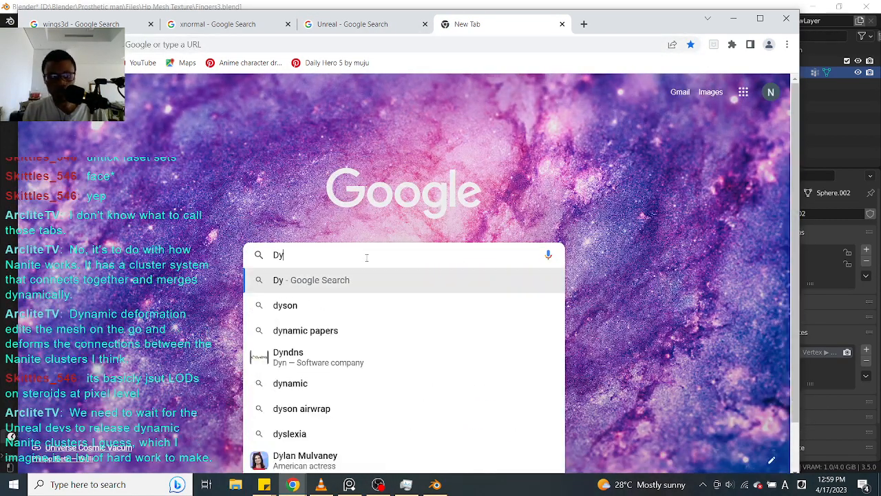
pyautogui.write('namit')
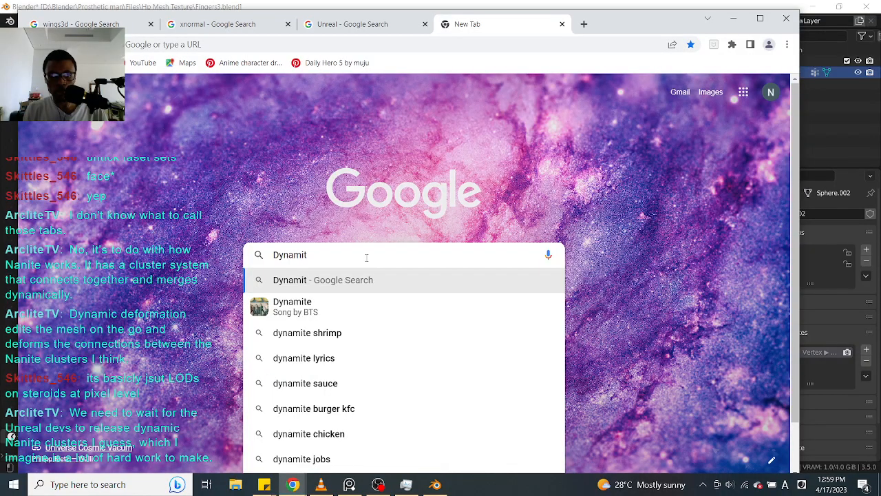
pyautogui.press('BackSpace')
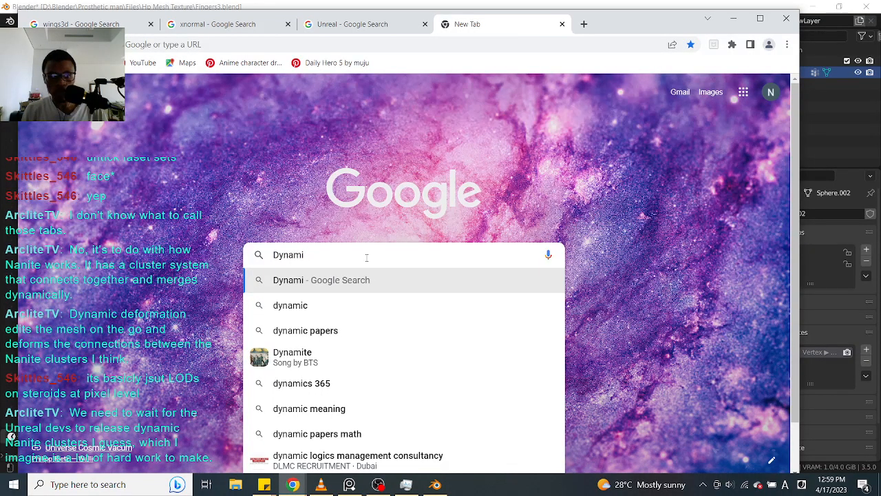
pyautogui.write('c ')
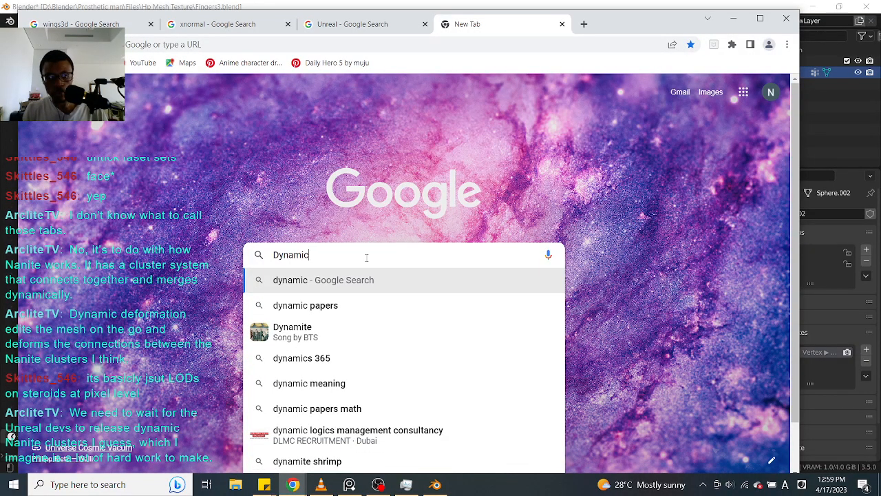
pyautogui.write('def')
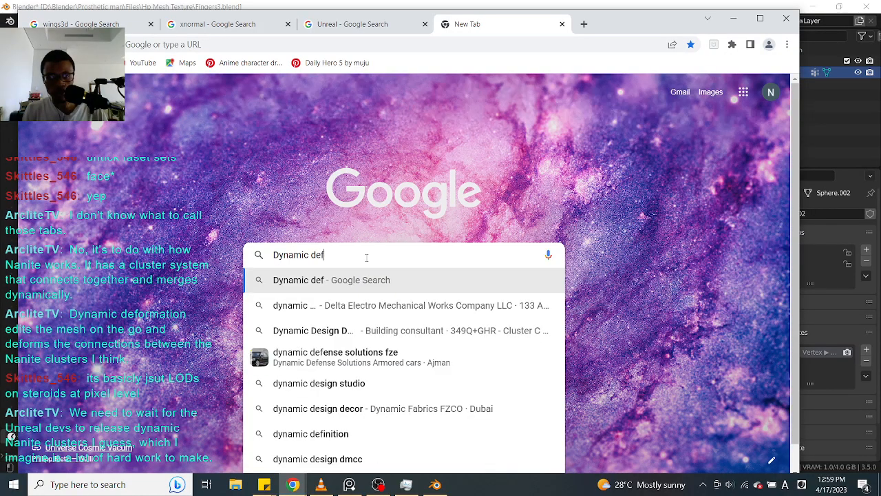
pyautogui.write('ormation')
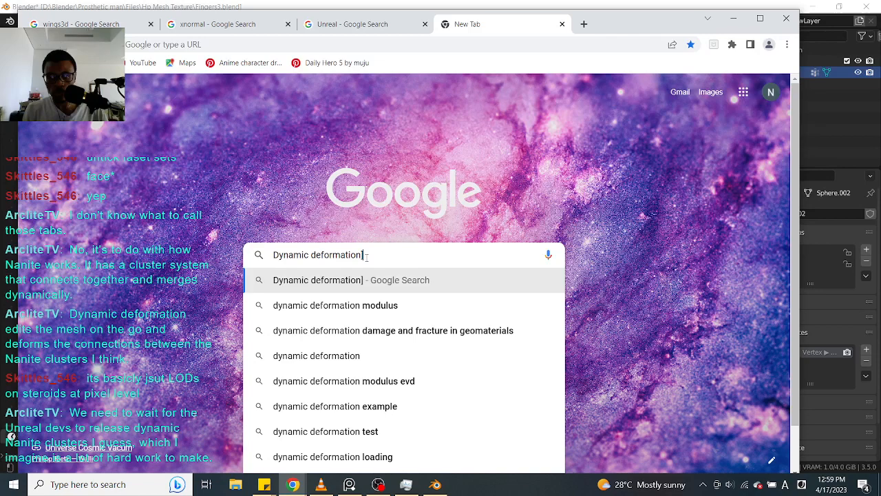
pyautogui.press('Return')
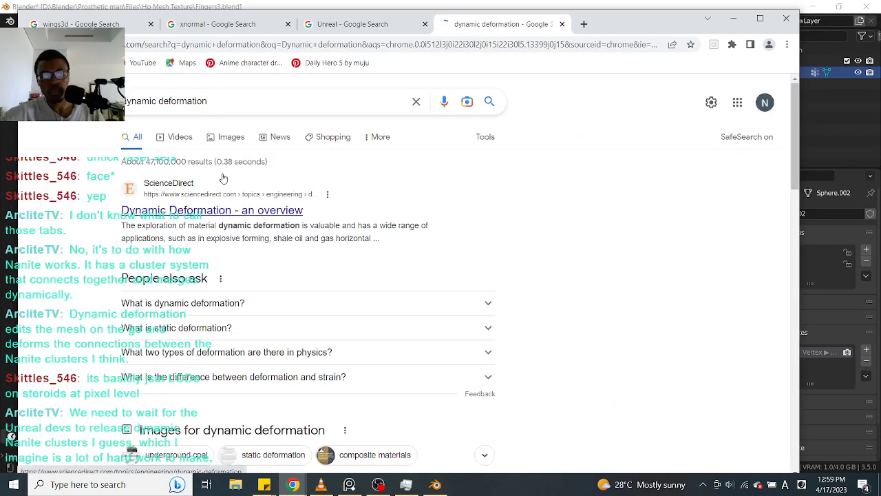
# Step: Browse the image results for dynamic deformation, and return to Blender
pyautogui.click(227, 137)
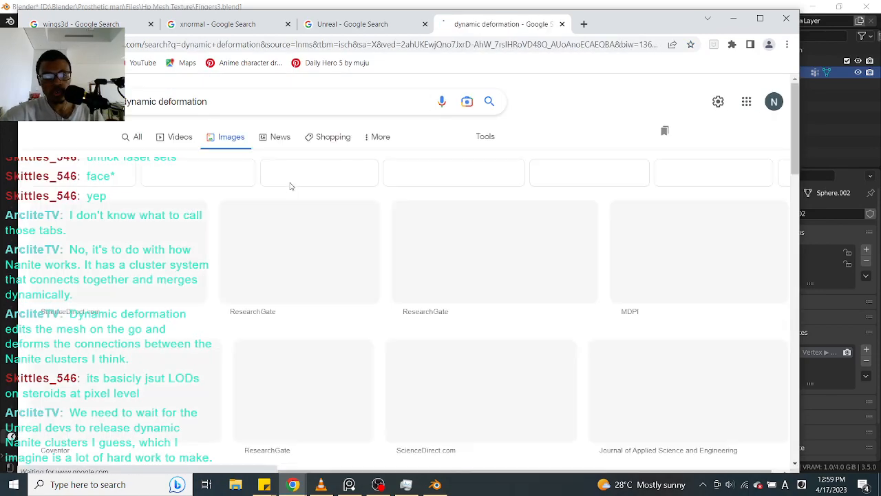
pyautogui.scroll(-2, 295, 207)
pyautogui.scroll(-2, 294, 216)
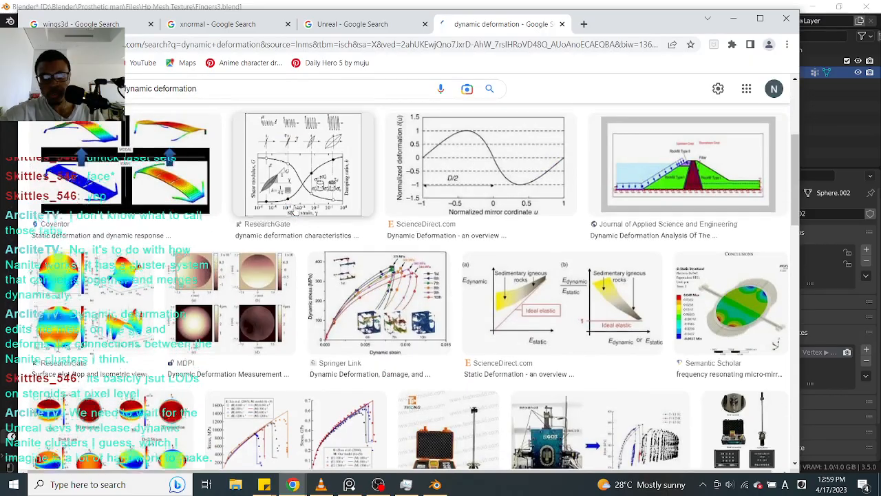
pyautogui.scroll(5, 276, 207)
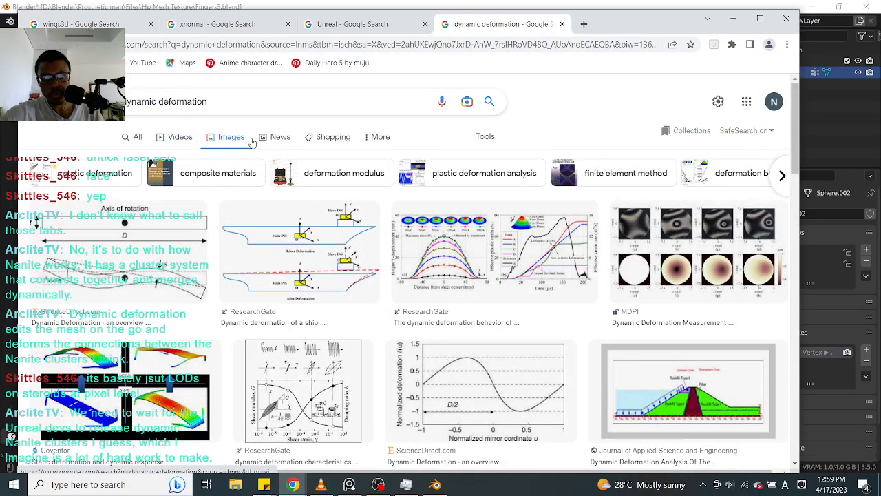
pyautogui.scroll(-8, 172, 199)
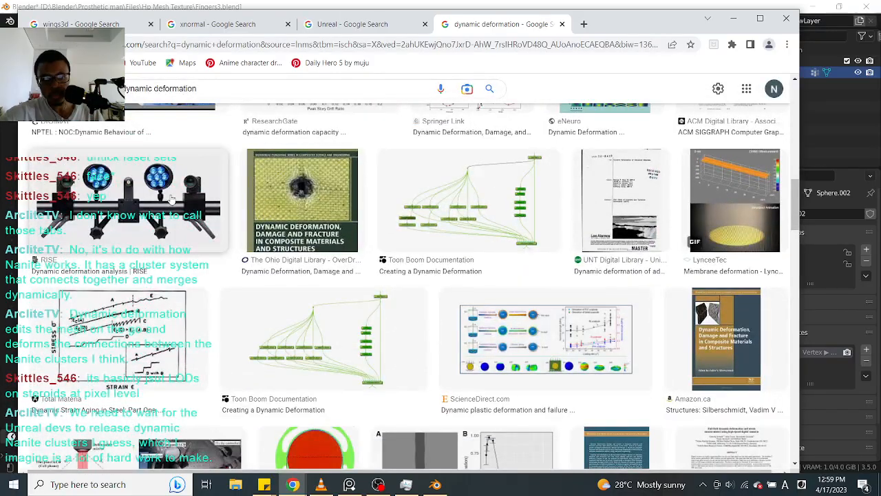
pyautogui.scroll(8, 172, 198)
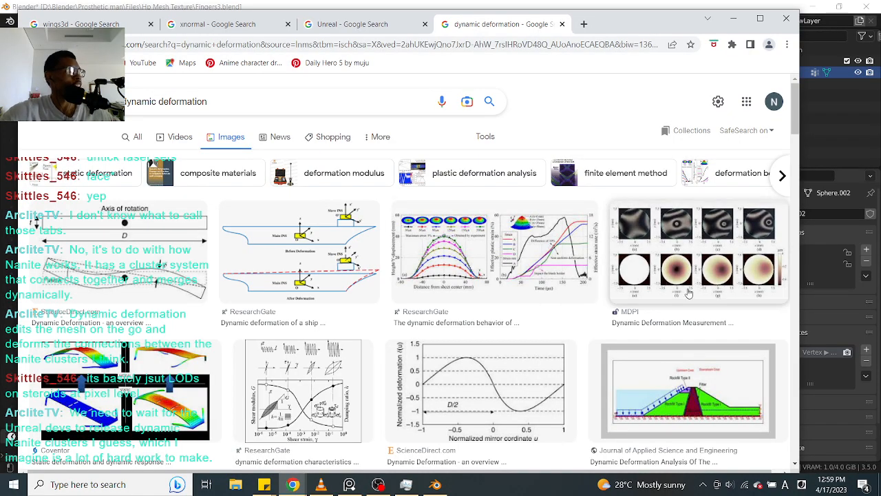
pyautogui.click(733, 19)
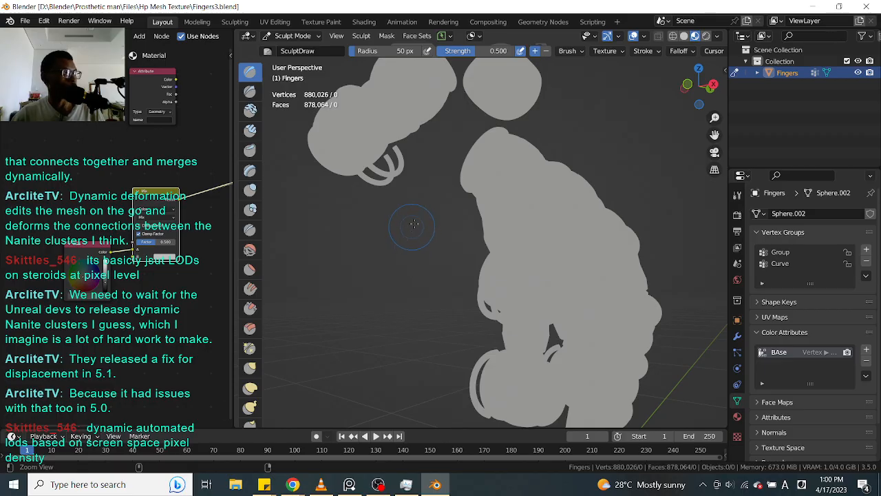
# Step: Look over the flat-colored fingers from several angles and undo the last change to bring back the lit shading
pyautogui.moveTo(409, 230); pyautogui.dragTo(416, 209, button='middle')
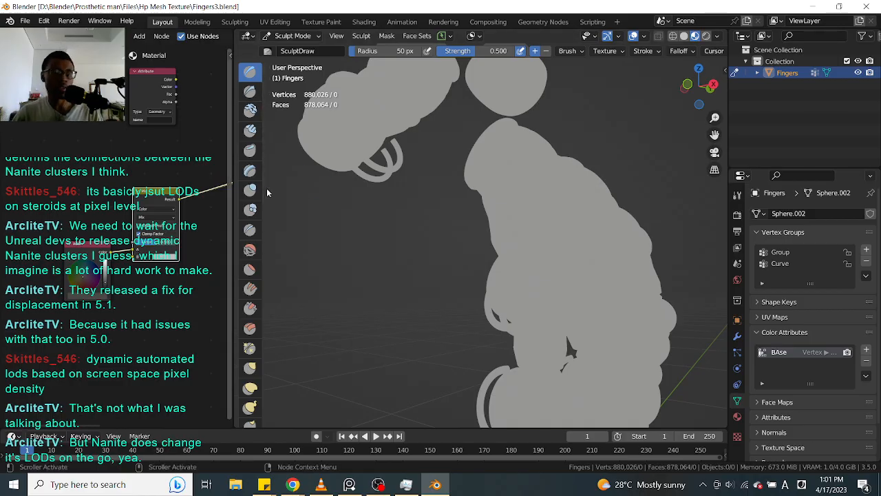
pyautogui.moveTo(412, 220)
pyautogui.mouseDown(button='middle')
pyautogui.moveTo(407, 270)
pyautogui.moveTo(466, 202)
pyautogui.moveTo(525, 213)
pyautogui.mouseUp(button='middle')
pyautogui.keyDown('alt'); pyautogui.moveTo(525, 213); pyautogui.dragTo(597, 213); pyautogui.keyUp('alt')
pyautogui.keyDown('alt'); pyautogui.moveTo(671, 217); pyautogui.dragTo(723, 203); pyautogui.keyUp('alt')
pyautogui.keyDown('alt'); pyautogui.keyDown('shift'); pyautogui.moveTo(618, 160); pyautogui.dragTo(630, 171); pyautogui.keyUp('shift'); pyautogui.keyUp('alt')
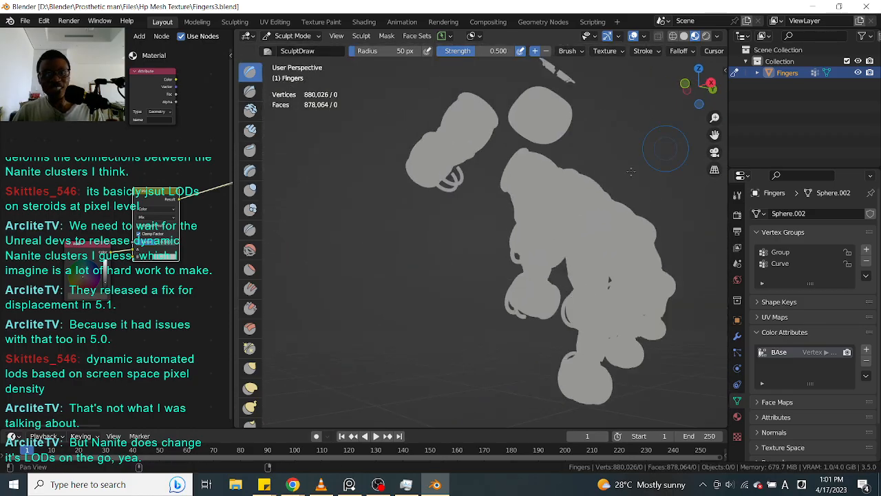
pyautogui.moveTo(459, 201)
pyautogui.keyDown('alt'); pyautogui.mouseDown()
pyautogui.moveTo(389, 231)
pyautogui.moveTo(411, 245)
pyautogui.moveTo(624, 104)
pyautogui.moveTo(605, 181)
pyautogui.moveTo(541, 137)
pyautogui.moveTo(459, 128)
pyautogui.moveTo(496, 168)
pyautogui.moveTo(521, 120)
pyautogui.moveTo(558, 206)
pyautogui.moveTo(509, 209)
pyautogui.mouseUp(); pyautogui.keyUp('alt')
pyautogui.moveTo(417, 246)
pyautogui.mouseDown()
pyautogui.moveTo(429, 244)
pyautogui.moveTo(446, 261)
pyautogui.mouseUp()
pyautogui.hotkey('ctrl', 'z')
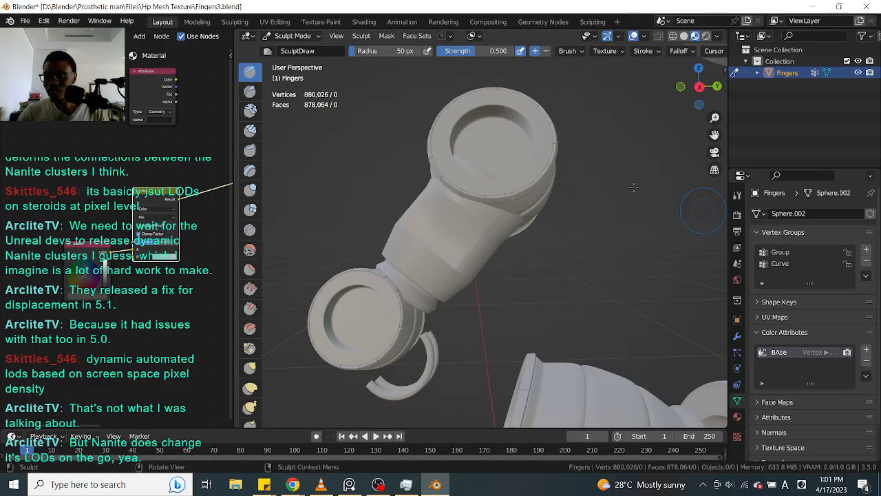
# Step: Preview the Mix node again, darken its second color to a neutral grey and raise its Factor
pyautogui.moveTo(93, 246); pyautogui.dragTo(85, 228)
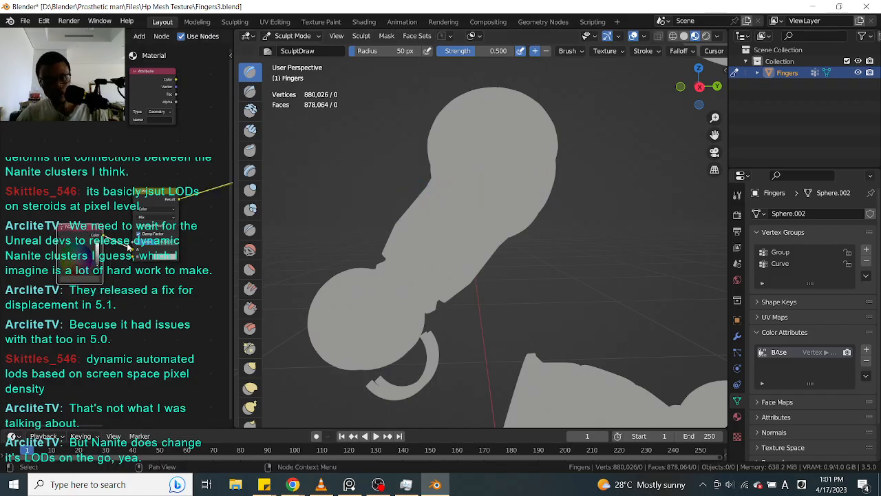
pyautogui.click(153, 205)
pyautogui.click(166, 266)
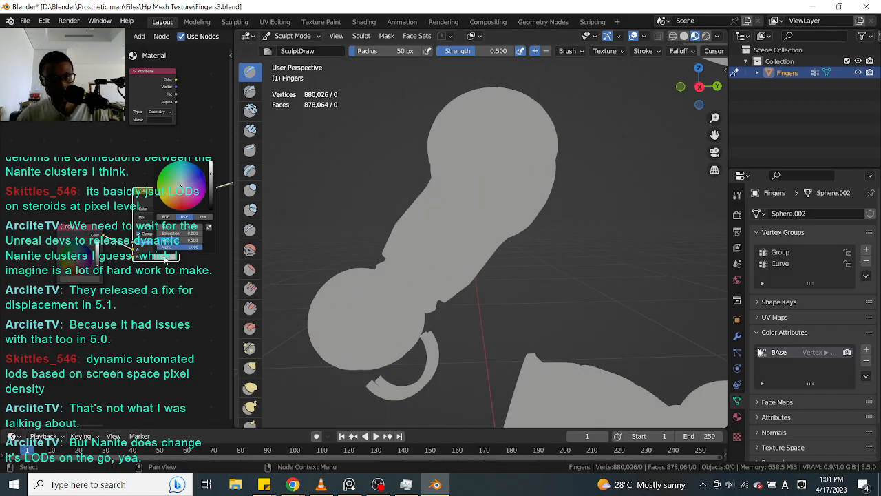
pyautogui.click(210, 191)
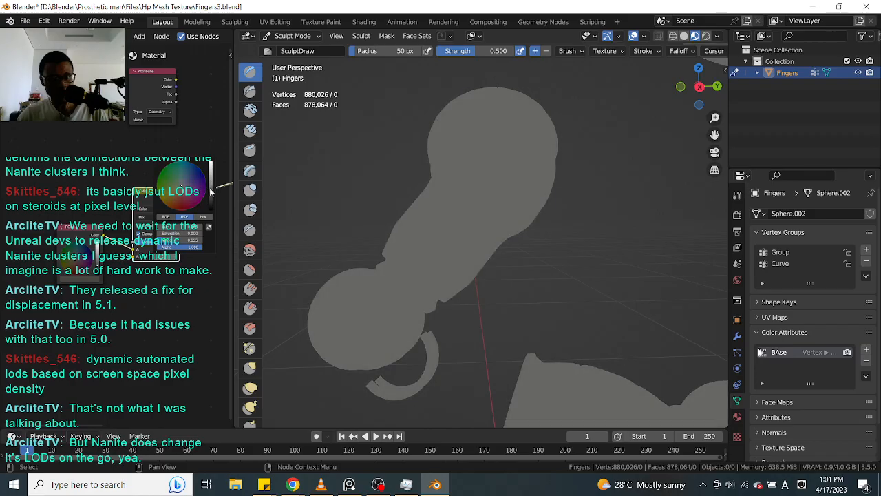
pyautogui.moveTo(188, 289); pyautogui.dragTo(197, 281)
pyautogui.moveTo(154, 245); pyautogui.dragTo(178, 244)
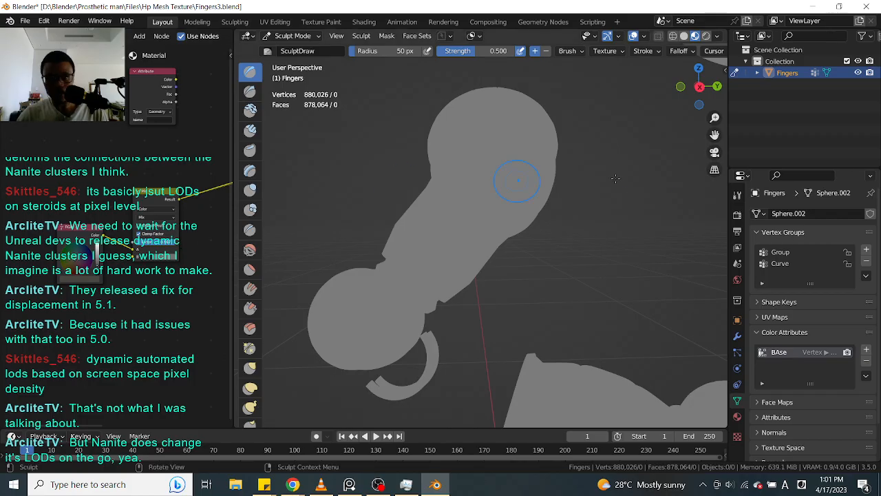
# Step: Connect the Attribute node's Color output to the Mix node's Factor and preview the Attribute node on the fingers
pyautogui.moveTo(150, 87)
pyautogui.mouseDown()
pyautogui.moveTo(66, 141)
pyautogui.moveTo(38, 148)
pyautogui.moveTo(103, 206)
pyautogui.moveTo(128, 246)
pyautogui.moveTo(136, 238)
pyautogui.mouseUp()
pyautogui.click(146, 158)
pyautogui.moveTo(548, 276)
pyautogui.mouseDown(button='middle')
pyautogui.moveTo(607, 283)
pyautogui.moveTo(615, 209)
pyautogui.moveTo(592, 242)
pyautogui.moveTo(580, 189)
pyautogui.moveTo(598, 231)
pyautogui.moveTo(565, 183)
pyautogui.mouseUp(button='middle')
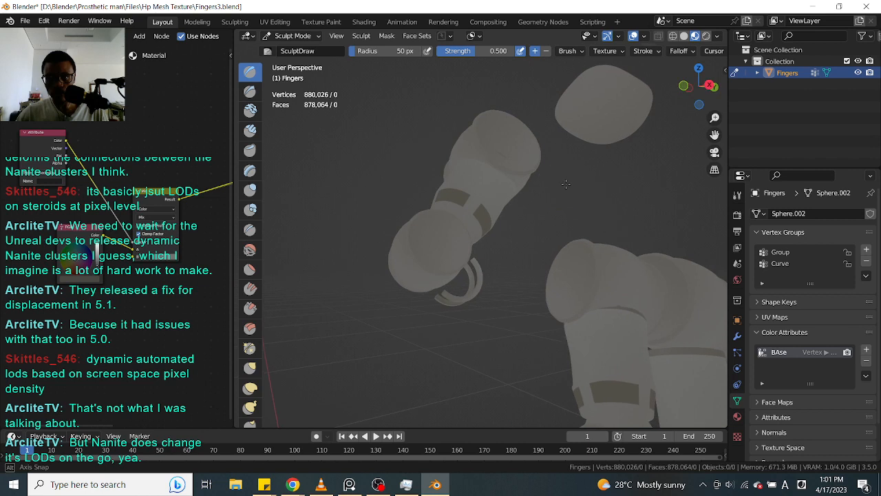
pyautogui.keyDown('ctrl'); pyautogui.keyDown('shift'); pyautogui.click(55, 148); pyautogui.keyUp('shift'); pyautogui.keyUp('ctrl')
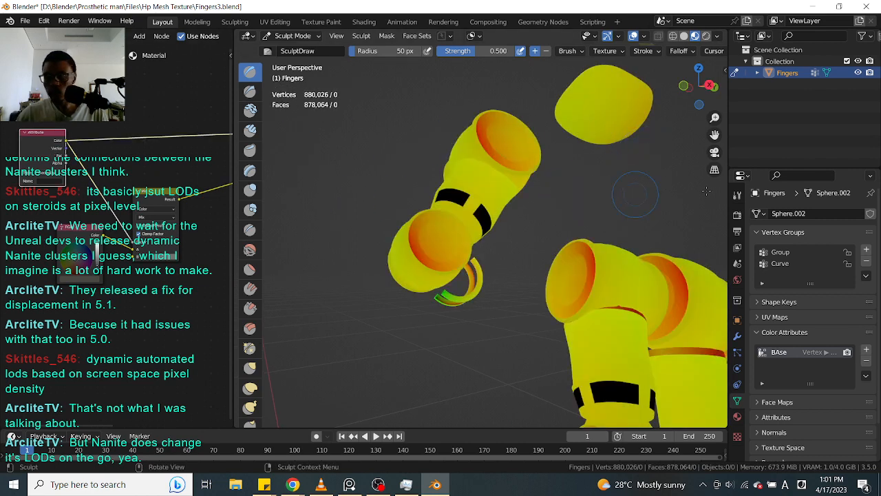
# Step: Replace the BAse color attribute with a new one named Base, using the Vertex domain, Color data type and black
pyautogui.doubleClick(779, 352)
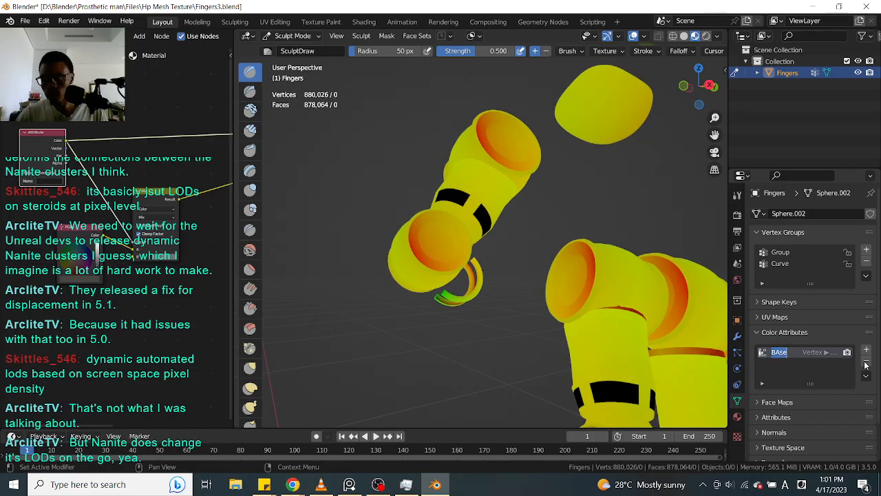
pyautogui.click(866, 363)
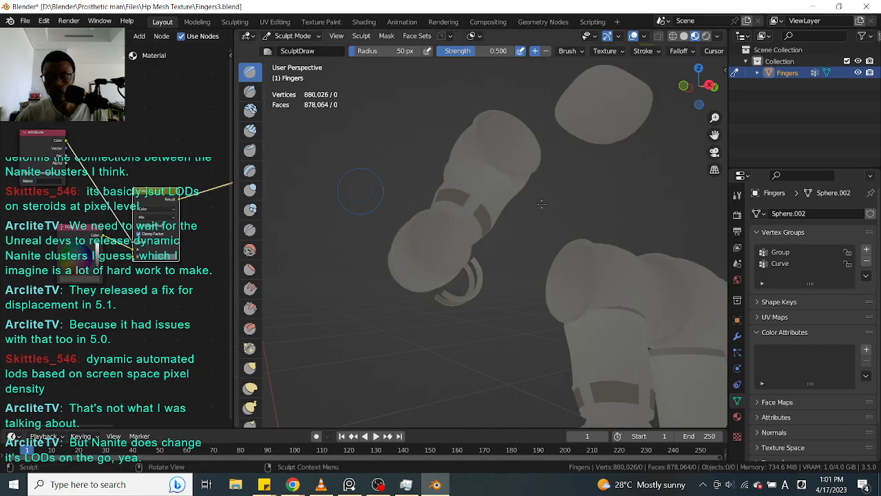
pyautogui.click(817, 371)
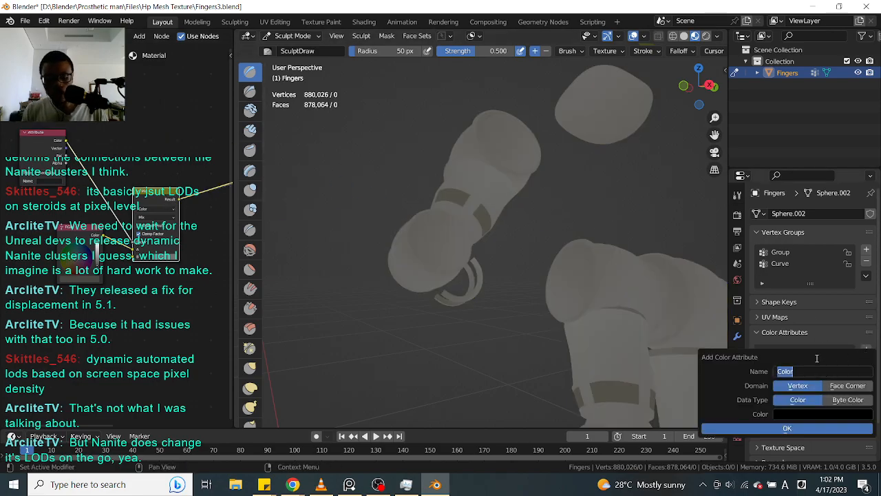
pyautogui.write('Base')
pyautogui.press('Return')
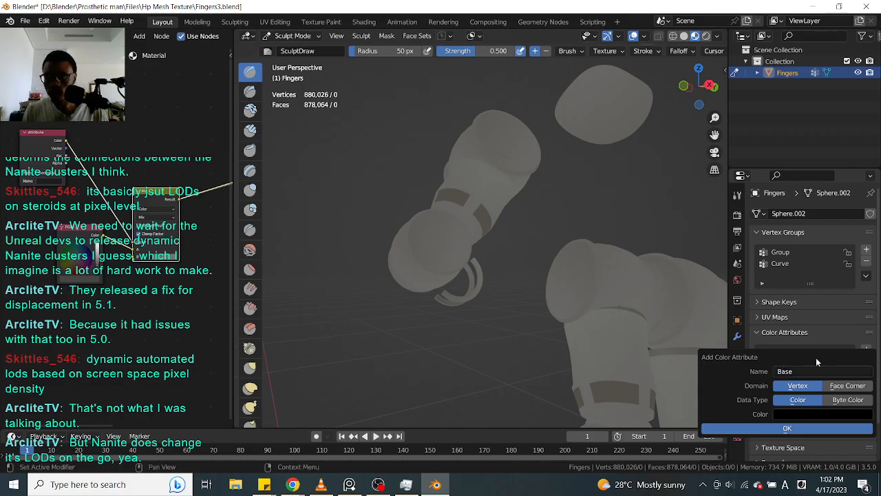
pyautogui.press('Return')
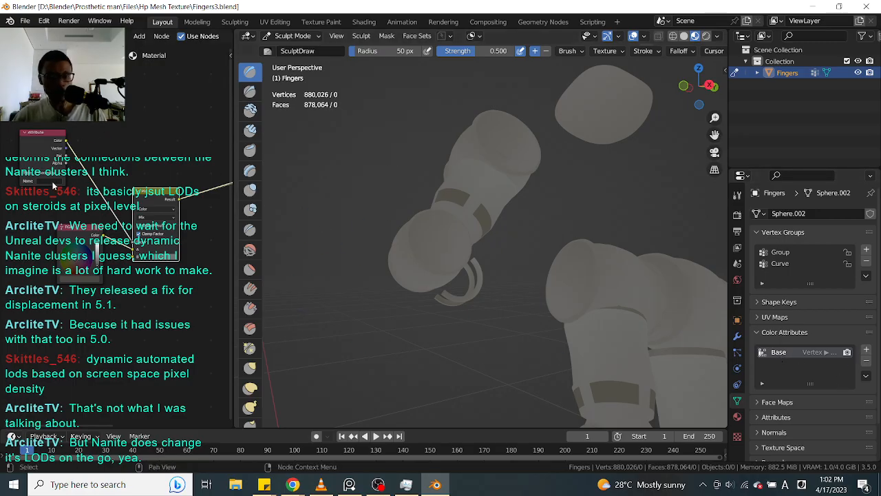
# Step: Preview the Attribute node's color on the fingers with the Base attribute in place, and check it from several angles
pyautogui.moveTo(46, 139); pyautogui.dragTo(67, 155)
pyautogui.keyDown('ctrl'); pyautogui.moveTo(117, 156); pyautogui.dragTo(126, 141, button='middle'); pyautogui.keyUp('ctrl')
pyautogui.keyDown('ctrl'); pyautogui.keyDown('shift'); pyautogui.click(62, 161); pyautogui.keyUp('shift'); pyautogui.keyUp('ctrl')
pyautogui.moveTo(566, 216); pyautogui.dragTo(563, 166, button='middle')
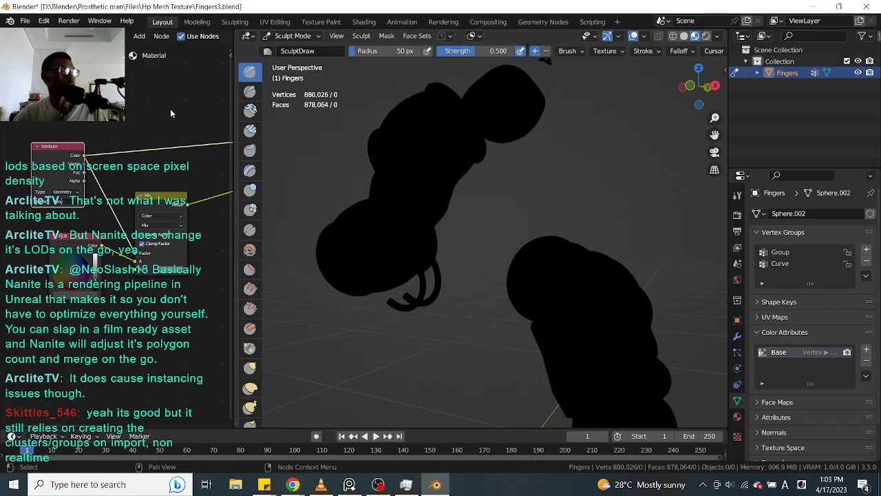
pyautogui.hotkey('ctrl', 'z')
pyautogui.moveTo(530, 183)
pyautogui.mouseDown(button='middle')
pyautogui.moveTo(563, 69)
pyautogui.moveTo(442, 252)
pyautogui.moveTo(612, 189)
pyautogui.mouseUp(button='middle')
pyautogui.moveTo(574, 192)
pyautogui.mouseDown()
pyautogui.moveTo(572, 220)
pyautogui.moveTo(507, 181)
pyautogui.mouseUp()
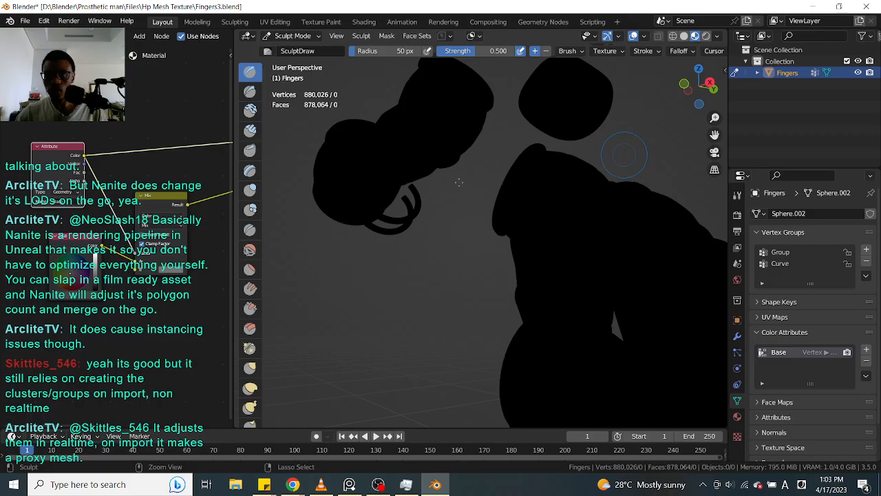
pyautogui.moveTo(463, 190); pyautogui.dragTo(446, 253, button='middle')
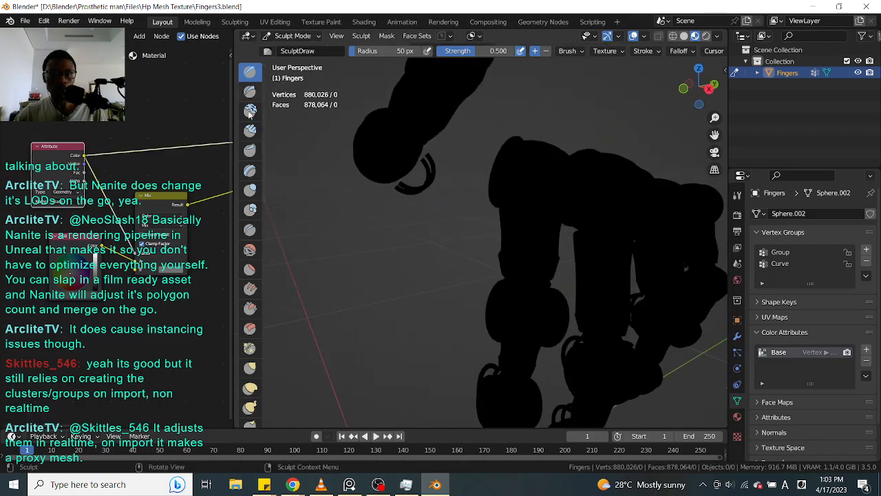
# Step: Activate the Paint brush, try a white stroke on the first finger's upper segment, and undo it
pyautogui.scroll(-10, 265, 179)
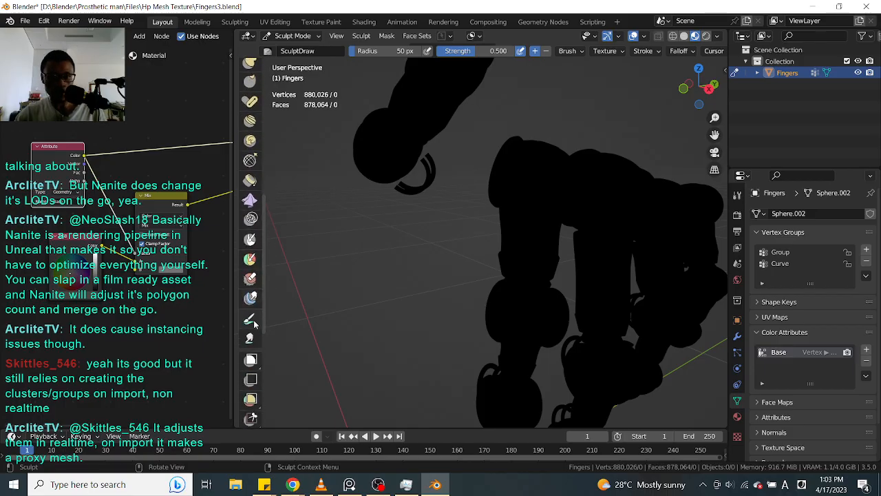
pyautogui.click(254, 318)
pyautogui.moveTo(525, 214); pyautogui.dragTo(518, 265)
pyautogui.moveTo(470, 242)
pyautogui.mouseDown(button='middle')
pyautogui.moveTo(498, 242)
pyautogui.moveTo(473, 217)
pyautogui.mouseUp(button='middle')
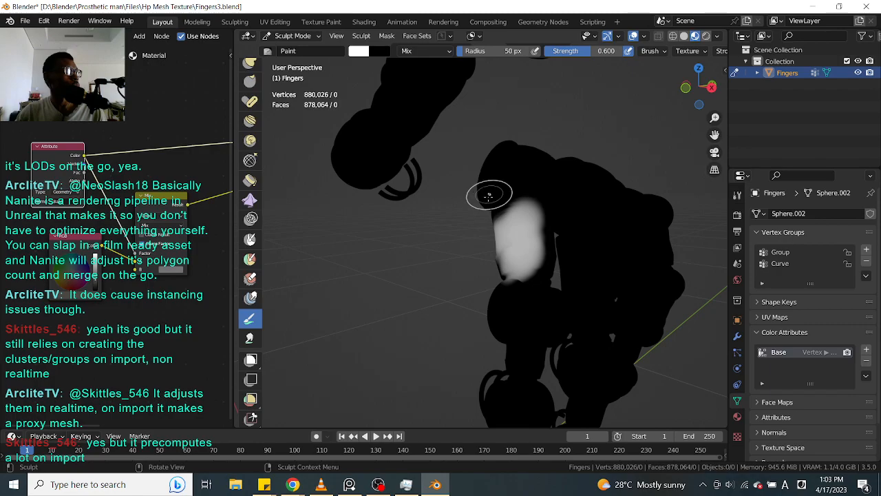
pyautogui.moveTo(448, 252)
pyautogui.mouseDown(button='middle')
pyautogui.moveTo(332, 209)
pyautogui.moveTo(378, 217)
pyautogui.mouseUp(button='middle')
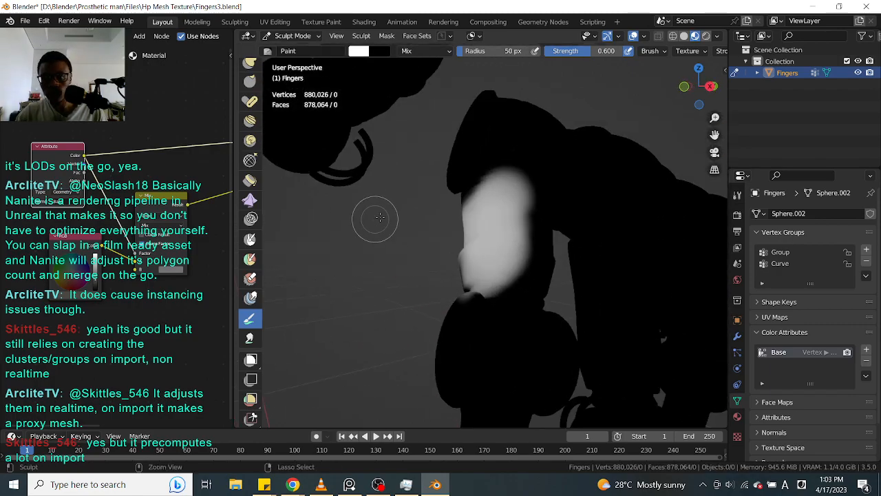
pyautogui.hotkey('ctrl', 'z')
# Step: Paint a white patch on the first finger's upper segment and save the file
pyautogui.moveTo(488, 188); pyautogui.dragTo(466, 198)
pyautogui.moveTo(422, 210); pyautogui.dragTo(486, 213, button='middle')
pyautogui.moveTo(487, 212)
pyautogui.mouseDown()
pyautogui.moveTo(480, 229)
pyautogui.moveTo(464, 197)
pyautogui.moveTo(510, 178)
pyautogui.mouseUp()
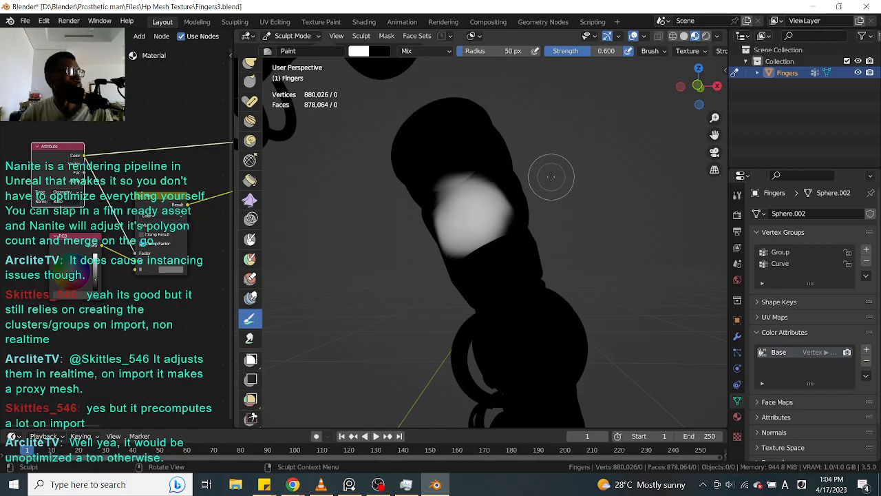
pyautogui.hotkey('ctrl', 's')
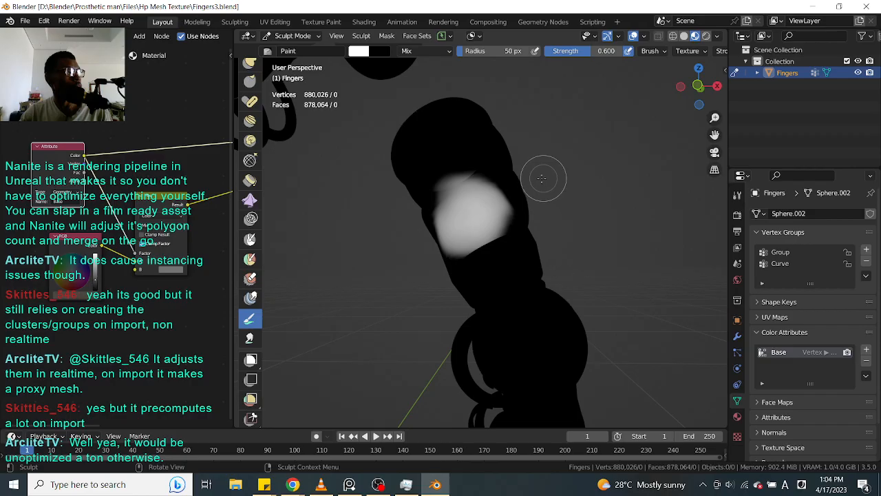
# Step: Switch the viewport to Solid shading and frame the painted finger
pyautogui.moveTo(580, 167)
pyautogui.mouseDown(button='middle')
pyautogui.moveTo(576, 207)
pyautogui.moveTo(514, 201)
pyautogui.moveTo(498, 212)
pyautogui.moveTo(376, 200)
pyautogui.moveTo(423, 202)
pyautogui.moveTo(509, 148)
pyautogui.moveTo(605, 148)
pyautogui.moveTo(560, 133)
pyautogui.moveTo(611, 137)
pyautogui.moveTo(576, 118)
pyautogui.moveTo(440, 159)
pyautogui.moveTo(448, 173)
pyautogui.moveTo(415, 192)
pyautogui.moveTo(585, 220)
pyautogui.mouseUp(button='middle')
pyautogui.moveTo(615, 222)
pyautogui.mouseDown()
pyautogui.moveTo(616, 267)
pyautogui.moveTo(609, 240)
pyautogui.mouseUp()
pyautogui.moveTo(610, 240)
pyautogui.mouseDown(button='middle')
pyautogui.moveTo(521, 236)
pyautogui.moveTo(458, 197)
pyautogui.mouseUp(button='middle')
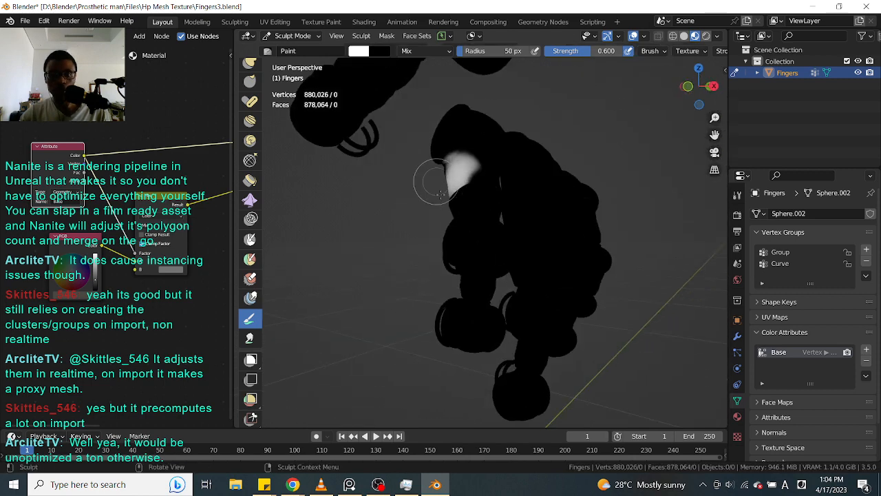
pyautogui.press('z')
pyautogui.click(525, 206)
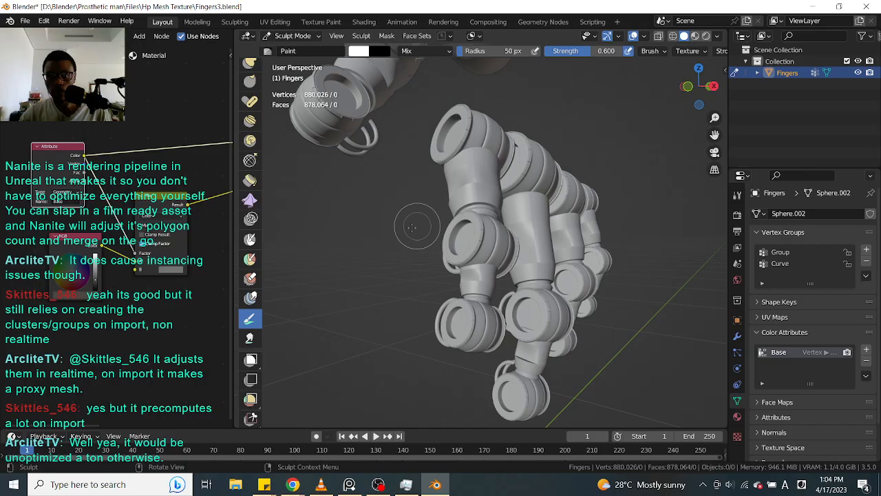
pyautogui.moveTo(378, 242); pyautogui.dragTo(388, 257, button='middle')
pyautogui.scroll(3, 387, 257)
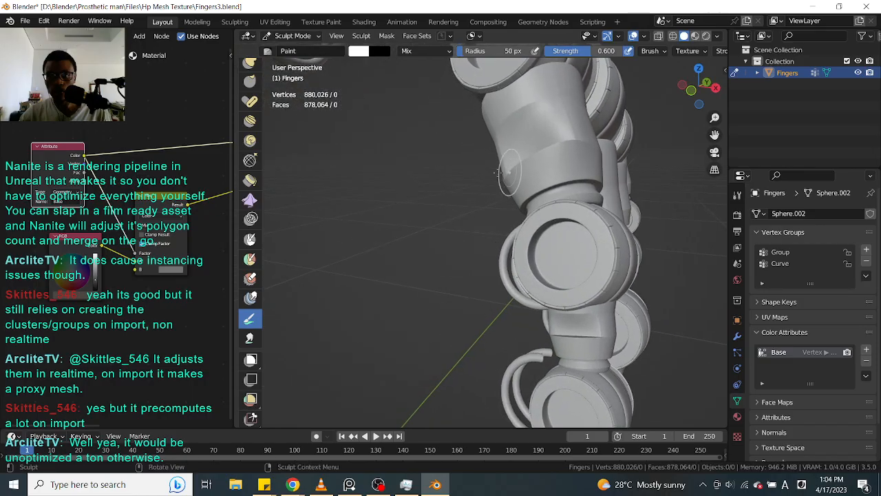
pyautogui.scroll(-4, 506, 172)
pyautogui.moveTo(506, 172); pyautogui.dragTo(398, 236, button='middle')
# Step: Paint white over the first finger's upper segment and the round joint below it from several sides
pyautogui.click(446, 206)
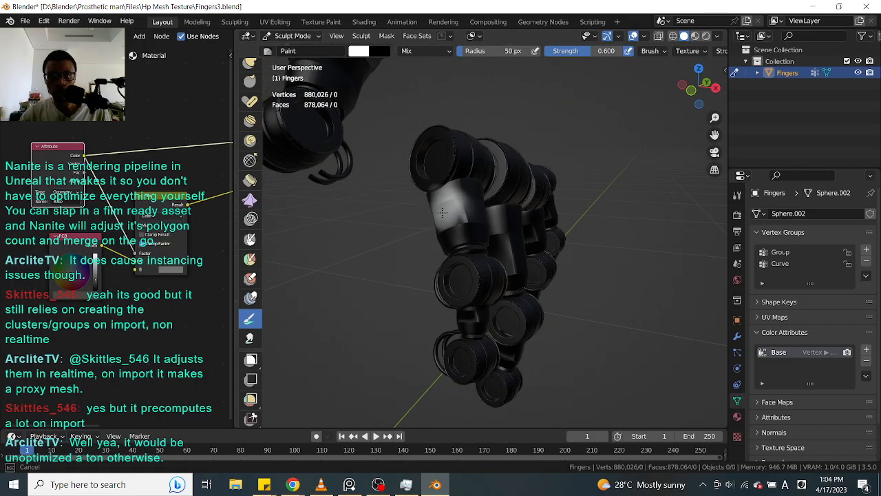
pyautogui.moveTo(448, 212); pyautogui.dragTo(432, 219)
pyautogui.moveTo(382, 258); pyautogui.dragTo(365, 228, button='middle')
pyautogui.moveTo(502, 233)
pyautogui.keyDown('ctrl'); pyautogui.mouseDown(button='middle')
pyautogui.moveTo(456, 205)
pyautogui.moveTo(462, 226)
pyautogui.moveTo(490, 206)
pyautogui.mouseUp(button='middle'); pyautogui.keyUp('ctrl')
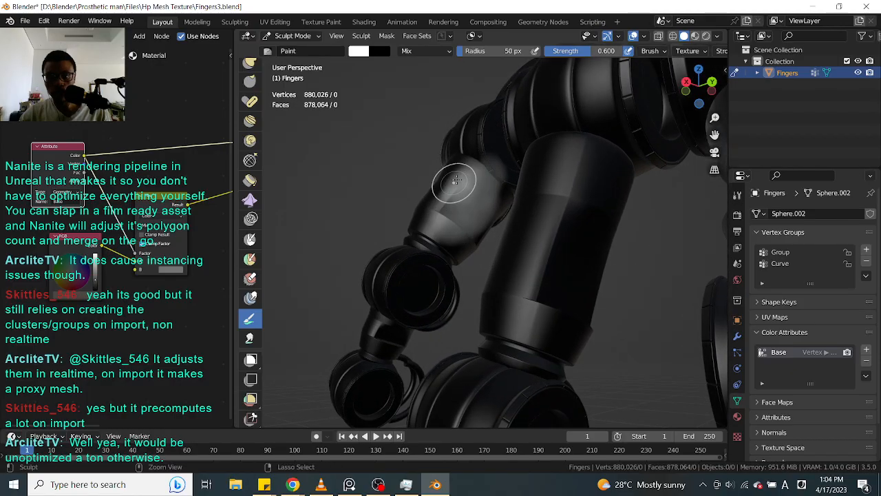
pyautogui.moveTo(482, 217)
pyautogui.mouseDown(button='middle')
pyautogui.moveTo(485, 252)
pyautogui.moveTo(459, 269)
pyautogui.mouseUp(button='middle')
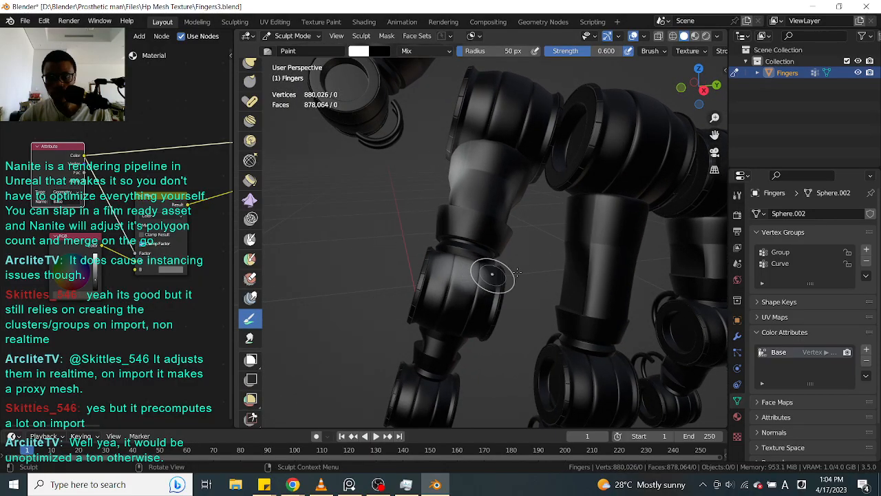
pyautogui.moveTo(507, 246)
pyautogui.mouseDown(button='middle')
pyautogui.moveTo(474, 309)
pyautogui.moveTo(534, 332)
pyautogui.moveTo(534, 279)
pyautogui.moveTo(571, 226)
pyautogui.moveTo(600, 262)
pyautogui.moveTo(664, 253)
pyautogui.moveTo(636, 201)
pyautogui.moveTo(585, 216)
pyautogui.mouseUp(button='middle')
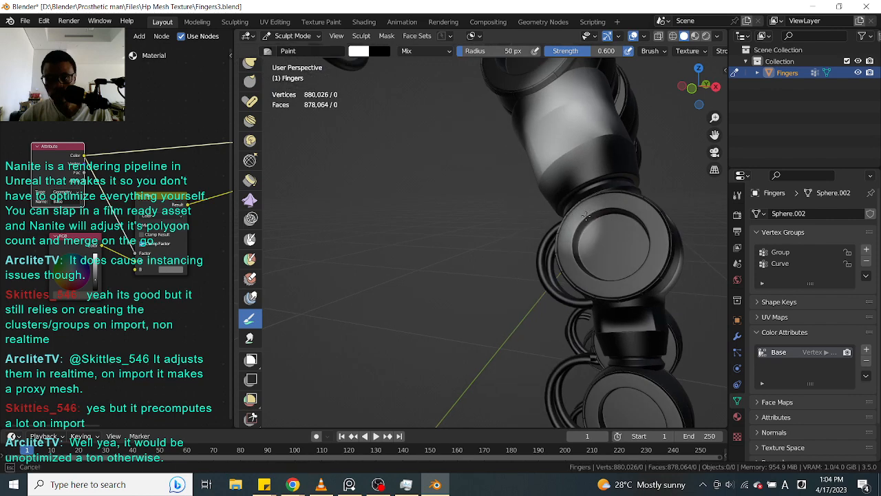
pyautogui.moveTo(626, 221)
pyautogui.mouseDown(button='middle')
pyautogui.moveTo(639, 206)
pyautogui.moveTo(576, 185)
pyautogui.mouseUp(button='middle')
pyautogui.moveTo(576, 185)
pyautogui.keyDown('ctrl'); pyautogui.keyDown('alt'); pyautogui.mouseDown()
pyautogui.moveTo(591, 155)
pyautogui.moveTo(569, 187)
pyautogui.mouseUp(); pyautogui.keyUp('alt'); pyautogui.keyUp('ctrl')
pyautogui.moveTo(625, 158)
pyautogui.keyDown('alt'); pyautogui.mouseDown()
pyautogui.moveTo(566, 136)
pyautogui.moveTo(529, 137)
pyautogui.moveTo(496, 151)
pyautogui.moveTo(523, 148)
pyautogui.moveTo(530, 162)
pyautogui.moveTo(522, 156)
pyautogui.mouseUp(); pyautogui.keyUp('alt')
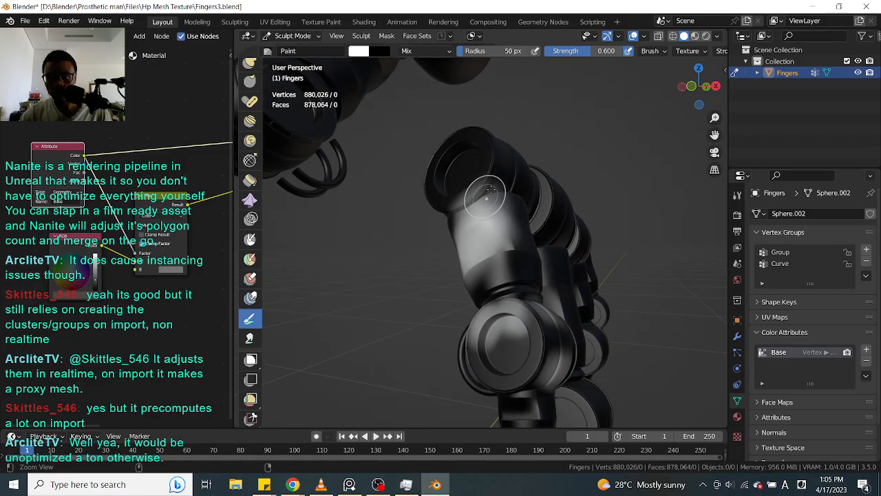
# Step: Build up the white paint around the upper segment, extending it onto the rim of the knuckle above
pyautogui.keyDown('ctrl'); pyautogui.keyDown('alt'); pyautogui.moveTo(490, 188); pyautogui.dragTo(505, 167); pyautogui.keyUp('alt'); pyautogui.keyUp('ctrl')
pyautogui.moveTo(482, 245)
pyautogui.mouseDown()
pyautogui.moveTo(469, 271)
pyautogui.moveTo(502, 252)
pyautogui.mouseUp()
pyautogui.moveTo(500, 251)
pyautogui.mouseDown()
pyautogui.moveTo(489, 268)
pyautogui.moveTo(482, 256)
pyautogui.mouseUp()
pyautogui.moveTo(582, 180)
pyautogui.keyDown('alt'); pyautogui.mouseDown()
pyautogui.moveTo(615, 180)
pyautogui.moveTo(613, 153)
pyautogui.mouseUp(); pyautogui.keyUp('alt')
pyautogui.keyDown('ctrl'); pyautogui.moveTo(426, 241); pyautogui.dragTo(399, 318); pyautogui.keyUp('ctrl')
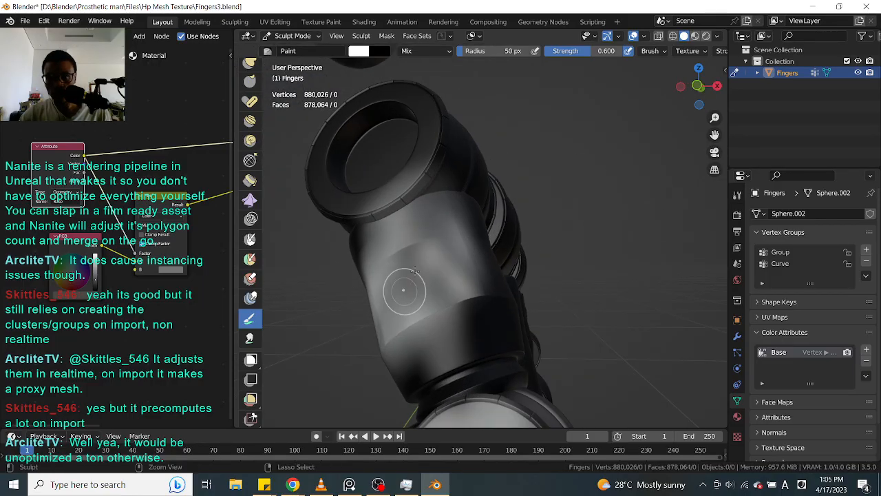
pyautogui.keyDown('ctrl'); pyautogui.moveTo(440, 215); pyautogui.dragTo(444, 237, button='middle'); pyautogui.keyUp('ctrl')
pyautogui.moveTo(443, 222)
pyautogui.mouseDown()
pyautogui.moveTo(451, 254)
pyautogui.moveTo(451, 223)
pyautogui.moveTo(422, 204)
pyautogui.mouseUp()
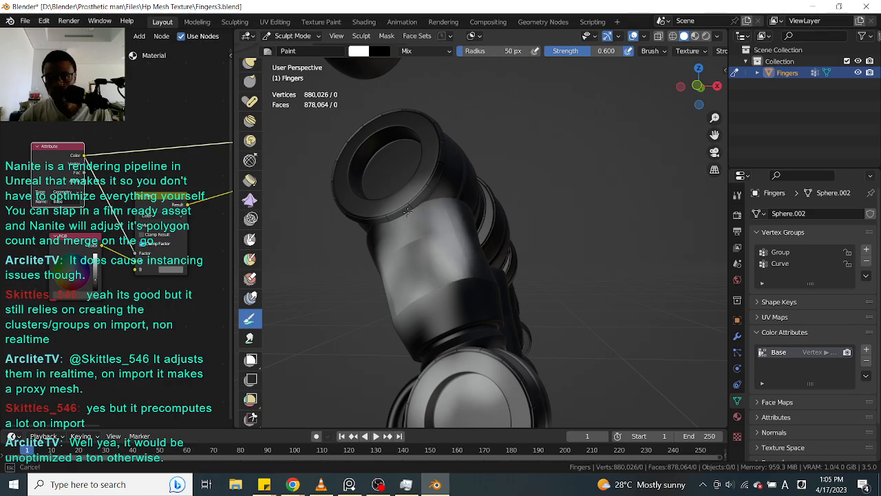
pyautogui.moveTo(499, 224); pyautogui.dragTo(459, 236, button='middle')
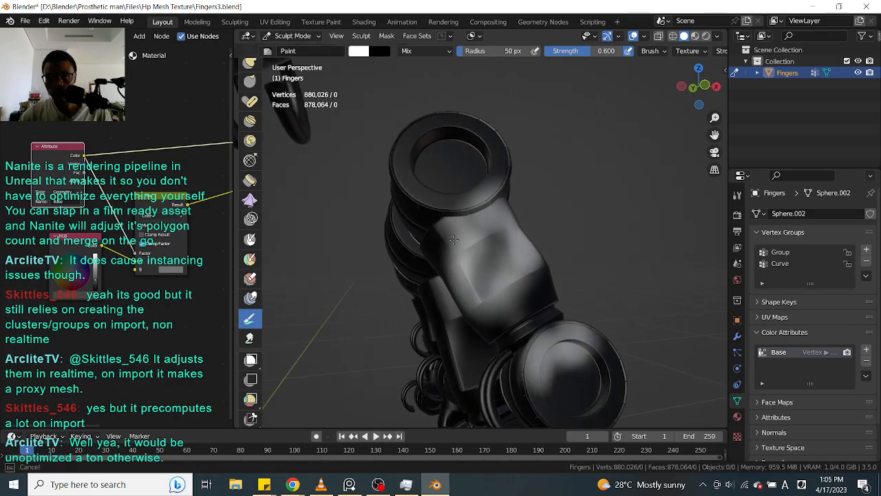
pyautogui.moveTo(561, 238); pyautogui.dragTo(550, 174, button='middle')
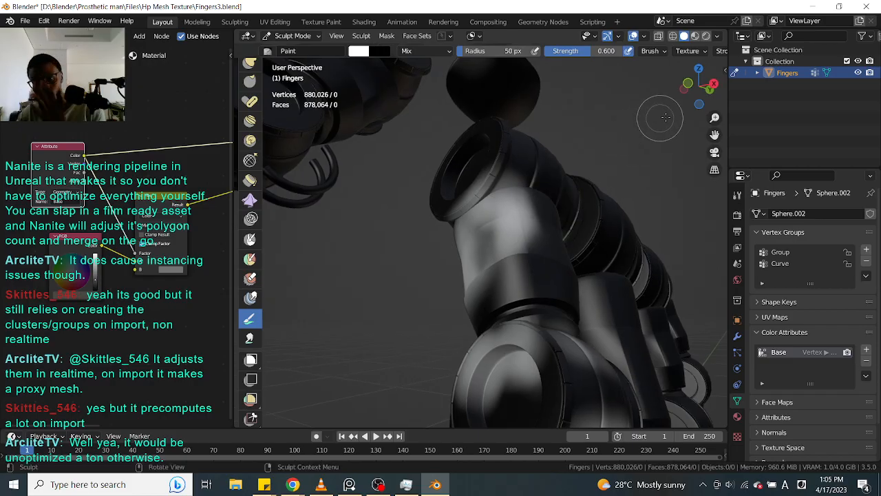
# Step: Add white strokes to the finger's lower joint and fingertip, working around them from different angles
pyautogui.moveTo(636, 130)
pyautogui.mouseDown(button='middle')
pyautogui.moveTo(639, 147)
pyautogui.moveTo(600, 213)
pyautogui.moveTo(662, 117)
pyautogui.moveTo(551, 232)
pyautogui.moveTo(518, 232)
pyautogui.moveTo(508, 249)
pyautogui.moveTo(508, 177)
pyautogui.moveTo(532, 187)
pyautogui.moveTo(521, 228)
pyautogui.moveTo(482, 198)
pyautogui.mouseUp(button='middle')
pyautogui.moveTo(401, 162)
pyautogui.mouseDown()
pyautogui.moveTo(395, 177)
pyautogui.moveTo(425, 156)
pyautogui.moveTo(448, 180)
pyautogui.moveTo(445, 197)
pyautogui.mouseUp()
pyautogui.moveTo(446, 196)
pyautogui.mouseDown(button='middle')
pyautogui.moveTo(505, 182)
pyautogui.moveTo(650, 201)
pyautogui.moveTo(622, 197)
pyautogui.mouseUp(button='middle')
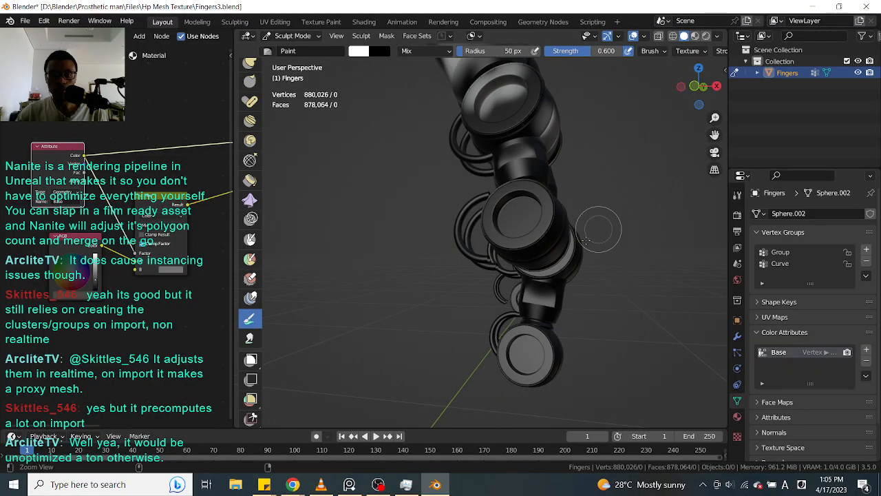
pyautogui.scroll(3, 598, 229)
pyautogui.moveTo(617, 212); pyautogui.dragTo(566, 226, button='middle')
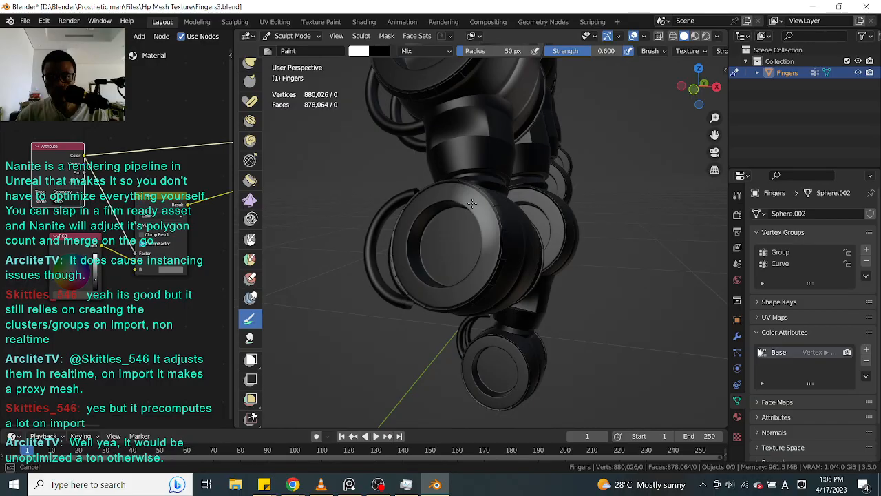
pyautogui.moveTo(498, 220)
pyautogui.mouseDown(button='middle')
pyautogui.moveTo(559, 198)
pyautogui.moveTo(584, 236)
pyautogui.moveTo(602, 178)
pyautogui.moveTo(611, 183)
pyautogui.mouseUp(button='middle')
pyautogui.scroll(-3, 653, 220)
pyautogui.moveTo(657, 218); pyautogui.dragTo(627, 216, button='middle')
pyautogui.scroll(2, 627, 216)
pyautogui.moveTo(487, 240); pyautogui.dragTo(551, 234, button='middle')
pyautogui.moveTo(608, 227); pyautogui.dragTo(527, 238, button='middle')
pyautogui.keyDown('ctrl'); pyautogui.moveTo(616, 201); pyautogui.dragTo(605, 258, button='middle'); pyautogui.keyUp('ctrl')
pyautogui.moveTo(526, 195); pyautogui.dragTo(620, 217, button='middle')
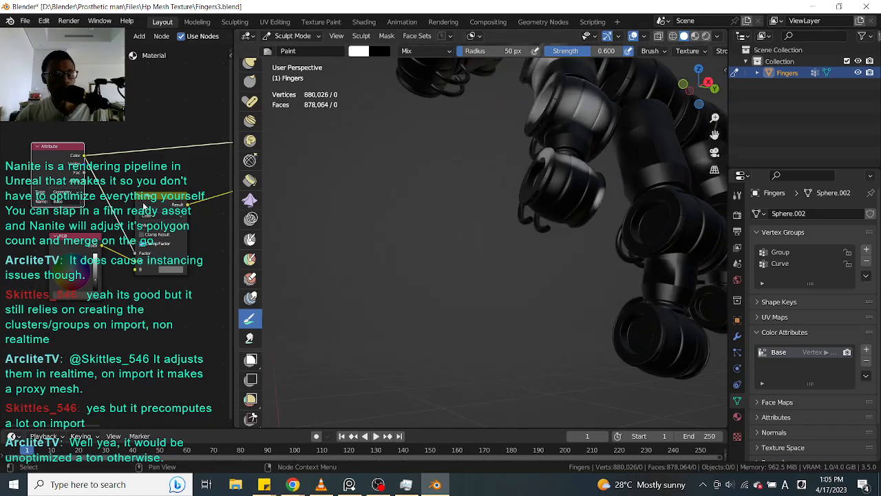
# Step: Move the RGB node aside, connect the Mix node to the output for preview, and switch to Material Preview shading
pyautogui.moveTo(78, 239); pyautogui.dragTo(72, 242)
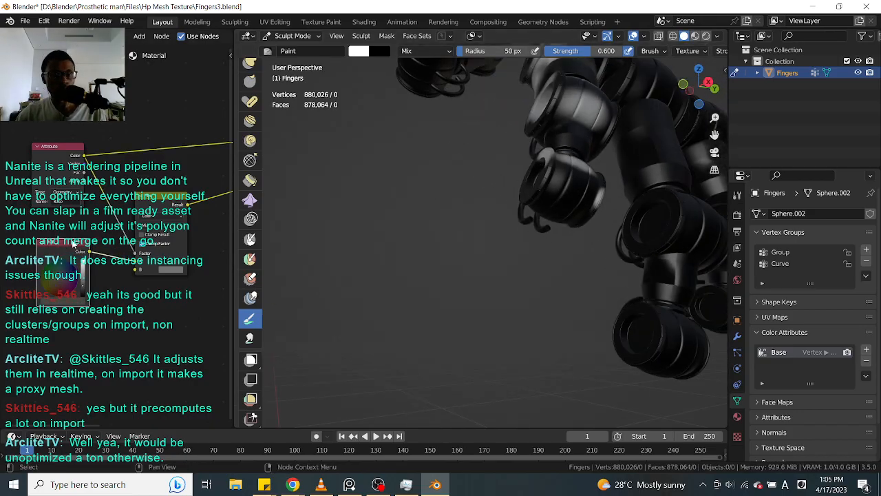
pyautogui.moveTo(118, 311); pyautogui.dragTo(134, 294, button='middle')
pyautogui.keyDown('ctrl'); pyautogui.keyDown('shift'); pyautogui.click(175, 186); pyautogui.keyUp('shift'); pyautogui.keyUp('ctrl')
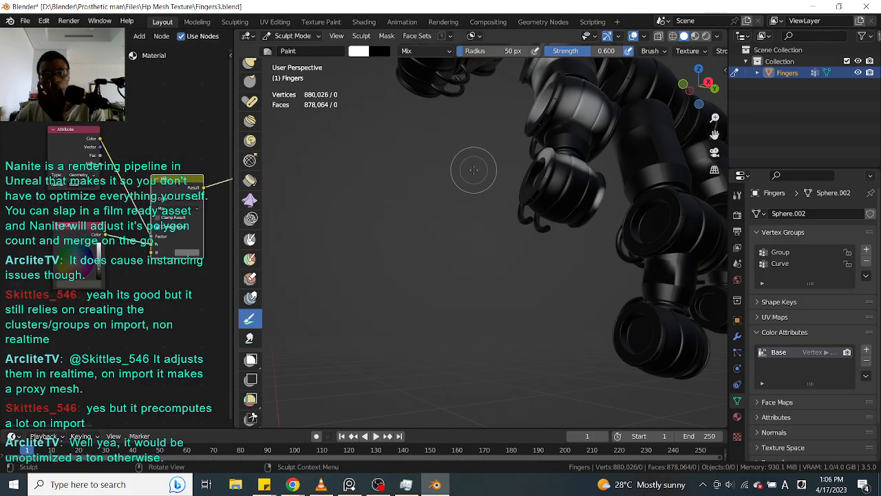
pyautogui.keyDown('alt'); pyautogui.keyDown('shift'); pyautogui.moveTo(468, 158); pyautogui.dragTo(417, 227); pyautogui.keyUp('shift'); pyautogui.keyUp('alt')
pyautogui.keyDown('alt'); pyautogui.moveTo(535, 153); pyautogui.dragTo(642, 165); pyautogui.keyUp('alt')
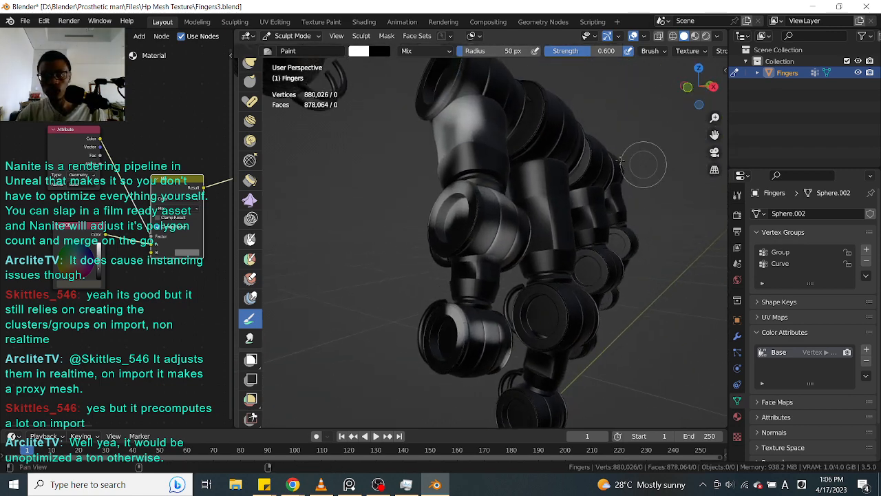
pyautogui.press('z')
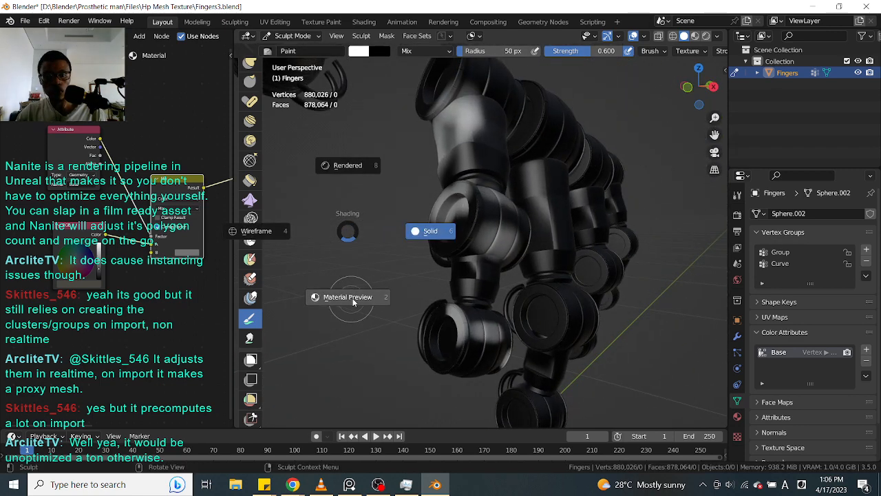
pyautogui.moveTo(689, 178); pyautogui.dragTo(613, 169, button='middle')
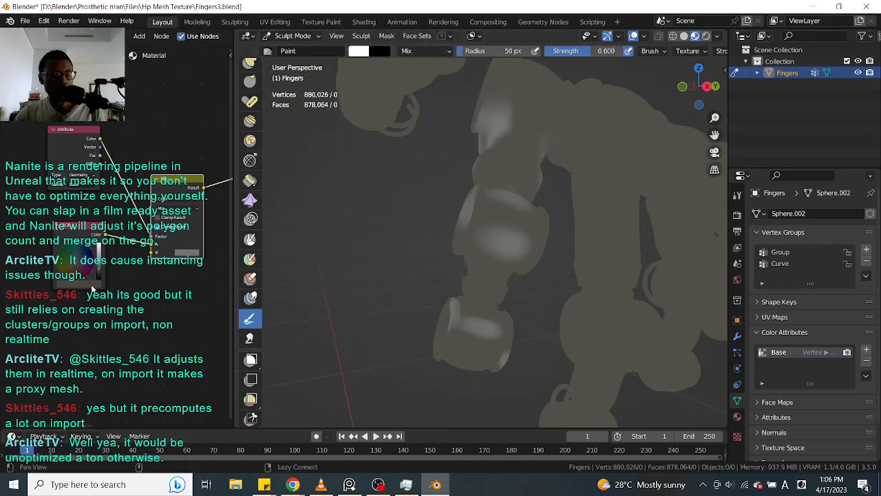
# Step: Change the RGB node's color to a neutral light grey
pyautogui.keyDown('alt'); pyautogui.moveTo(93, 274); pyautogui.dragTo(91, 278); pyautogui.keyUp('alt')
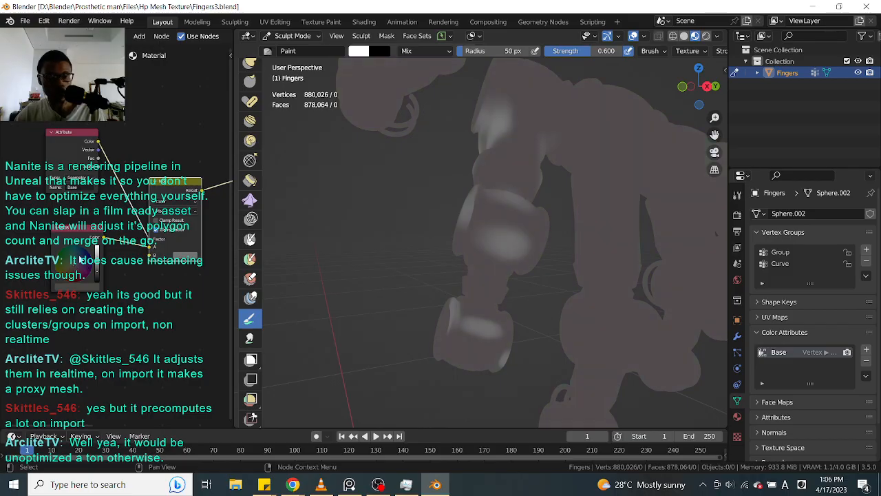
pyautogui.click(93, 234)
pyautogui.keyDown('alt'); pyautogui.moveTo(126, 278); pyautogui.dragTo(174, 241); pyautogui.keyUp('alt')
pyautogui.click(102, 246)
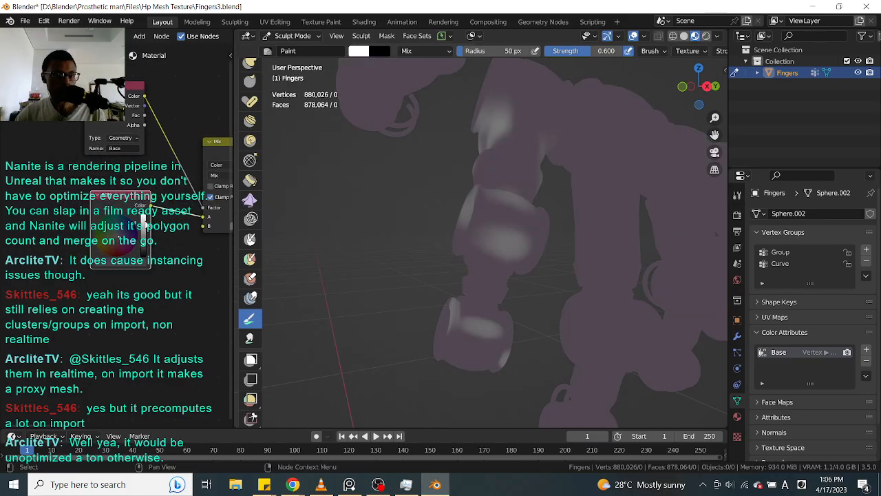
pyautogui.click(119, 234)
pyautogui.click(126, 264)
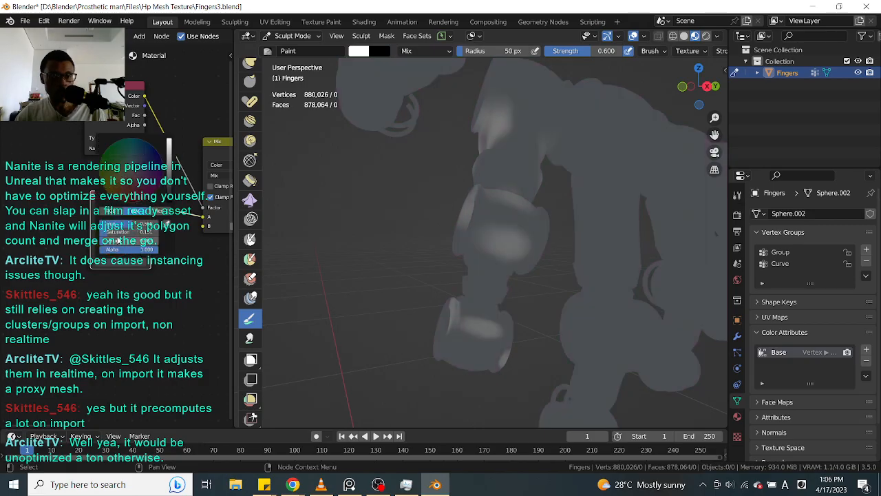
pyautogui.moveTo(102, 233)
pyautogui.mouseDown()
pyautogui.moveTo(68, 231)
pyautogui.moveTo(121, 241)
pyautogui.moveTo(110, 248)
pyautogui.mouseUp()
pyautogui.keyDown('alt'); pyautogui.moveTo(195, 263); pyautogui.dragTo(128, 294); pyautogui.keyUp('alt')
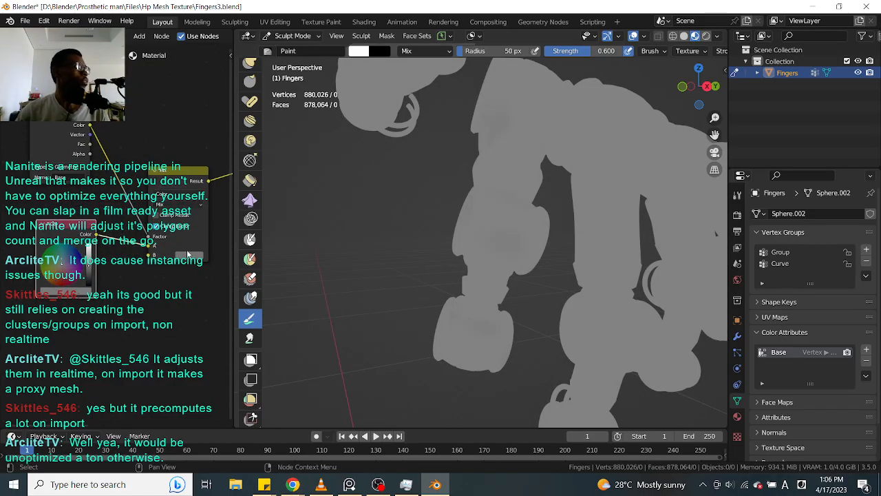
# Step: Darken the Mix node's second color so the painted patches contrast with the grey base, and check the fingers
pyautogui.moveTo(403, 202); pyautogui.dragTo(422, 232, button='middle')
pyautogui.click(191, 255)
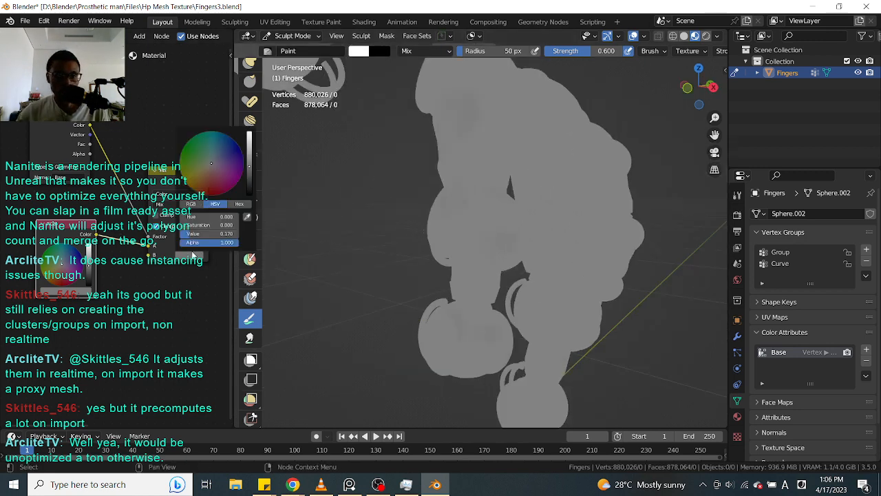
pyautogui.moveTo(249, 177); pyautogui.dragTo(252, 181)
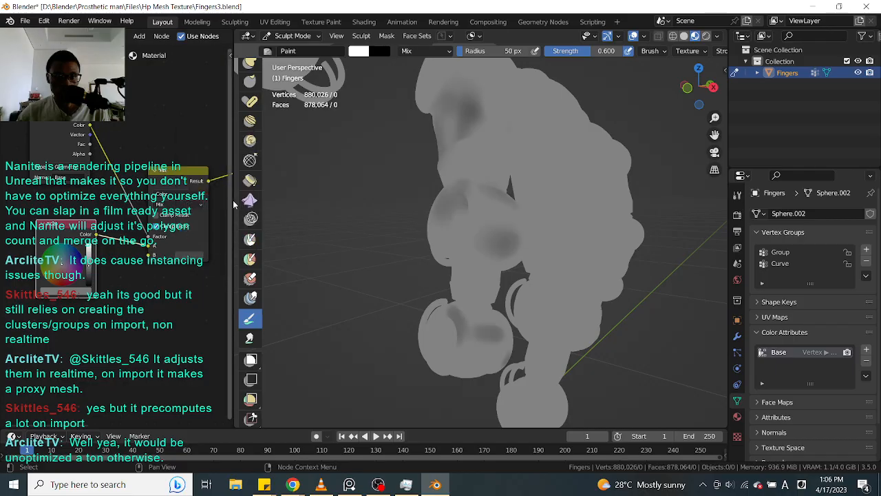
pyautogui.moveTo(364, 190)
pyautogui.mouseDown(button='middle')
pyautogui.moveTo(314, 164)
pyautogui.moveTo(330, 157)
pyautogui.mouseUp(button='middle')
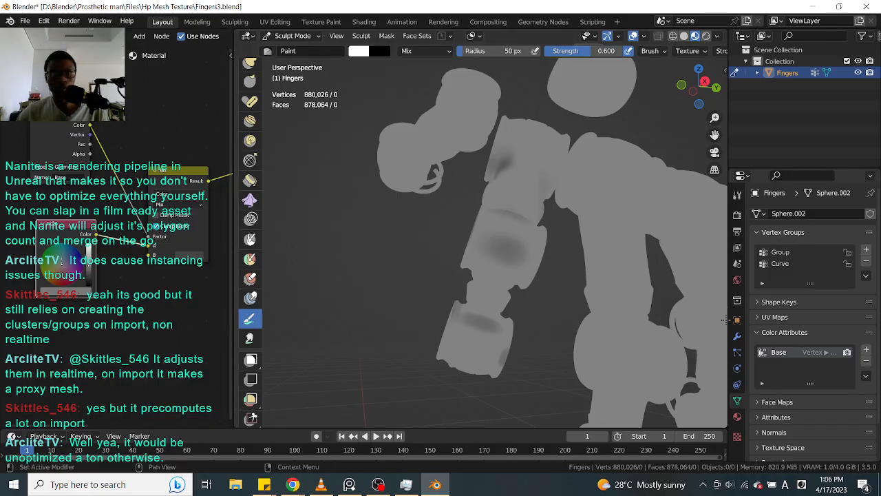
# Step: Rename the Base color attribute to Ao and set the Attribute node's name to Ao
pyautogui.doubleClick(785, 352)
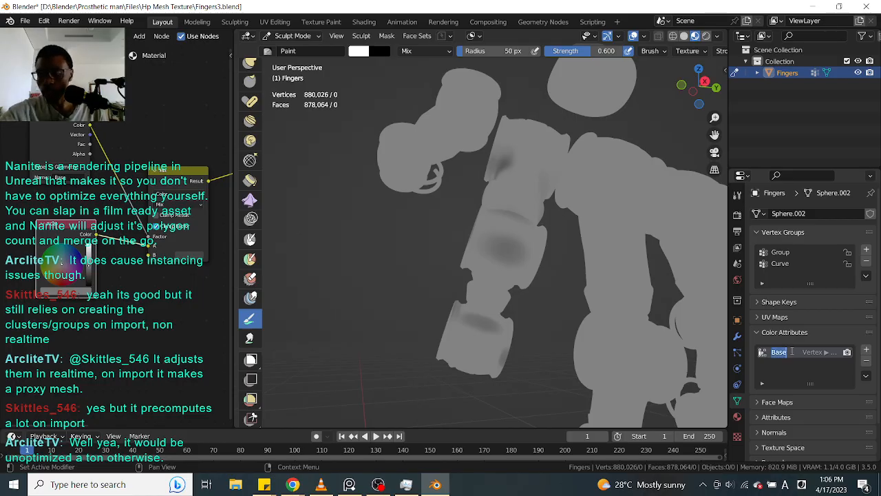
pyautogui.write('Ac')
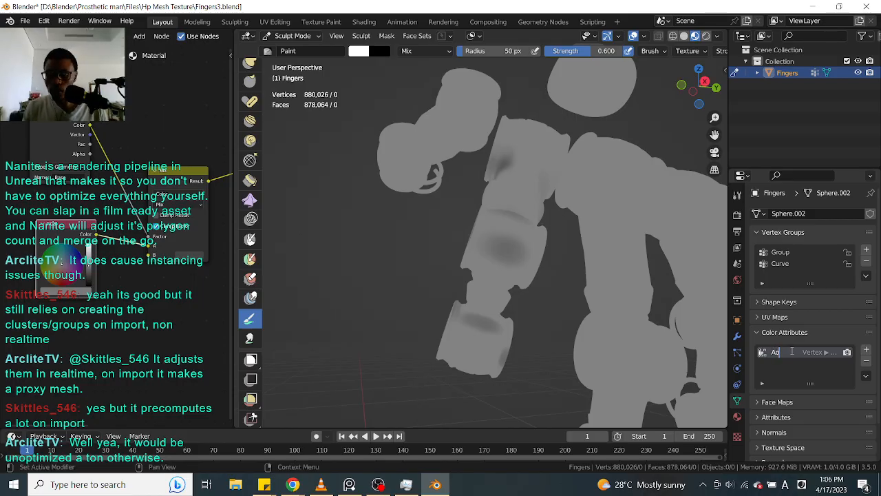
pyautogui.press('Return')
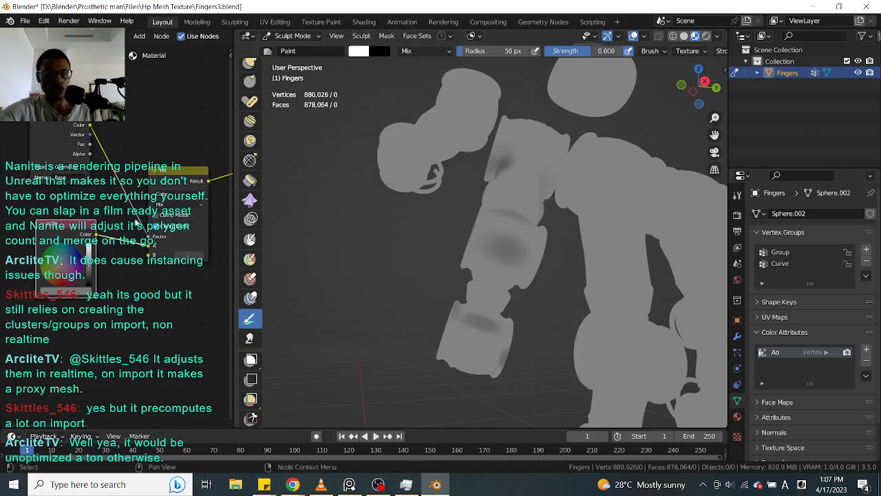
pyautogui.hotkey('ctrl', 'z')
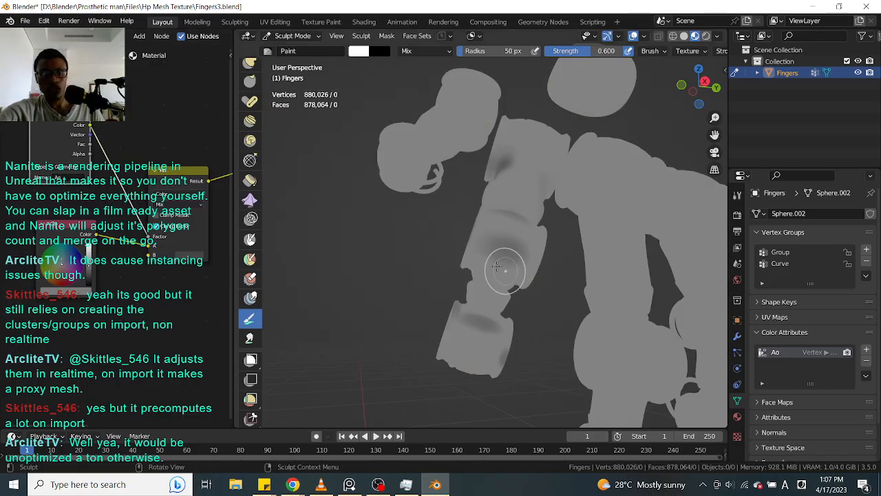
pyautogui.moveTo(436, 252)
pyautogui.mouseDown(button='middle')
pyautogui.moveTo(385, 280)
pyautogui.moveTo(369, 238)
pyautogui.mouseUp(button='middle')
pyautogui.keyDown('alt'); pyautogui.moveTo(707, 281); pyautogui.dragTo(656, 269, button='middle'); pyautogui.keyUp('alt')
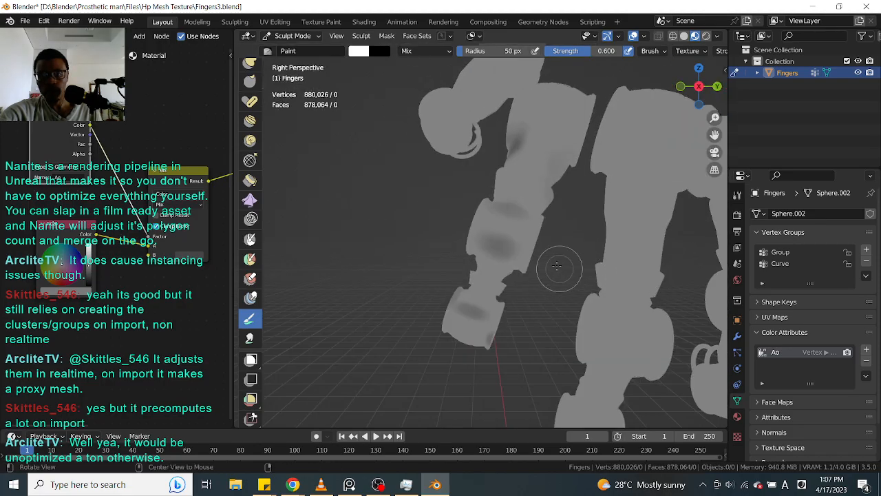
pyautogui.moveTo(546, 317)
pyautogui.mouseDown(button='middle')
pyautogui.moveTo(516, 305)
pyautogui.moveTo(580, 360)
pyautogui.mouseUp(button='middle')
pyautogui.moveTo(581, 314); pyautogui.dragTo(492, 289, button='middle')
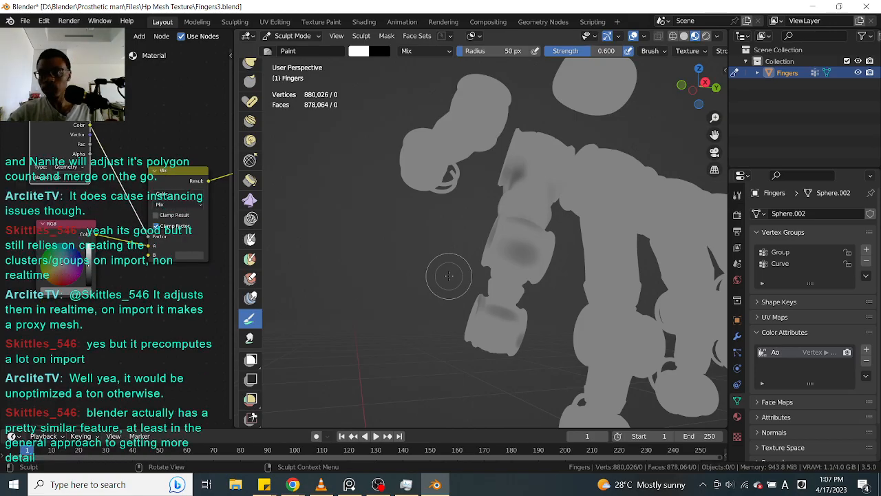
pyautogui.moveTo(443, 221); pyautogui.dragTo(712, 196, button='middle')
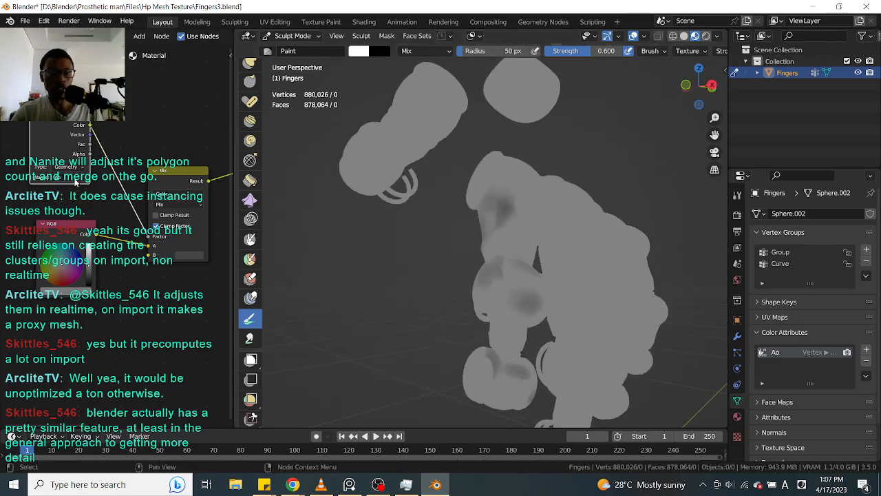
# Step: Rearrange the Attribute and RGB nodes beside the Mix node, one above the other, and save the file
pyautogui.moveTo(63, 143)
pyautogui.mouseDown()
pyautogui.moveTo(61, 163)
pyautogui.moveTo(65, 153)
pyautogui.mouseUp()
pyautogui.moveTo(68, 232); pyautogui.dragTo(67, 259)
pyautogui.moveTo(59, 135); pyautogui.dragTo(71, 170)
pyautogui.moveTo(63, 267)
pyautogui.mouseDown()
pyautogui.moveTo(92, 264)
pyautogui.moveTo(70, 263)
pyautogui.mouseUp()
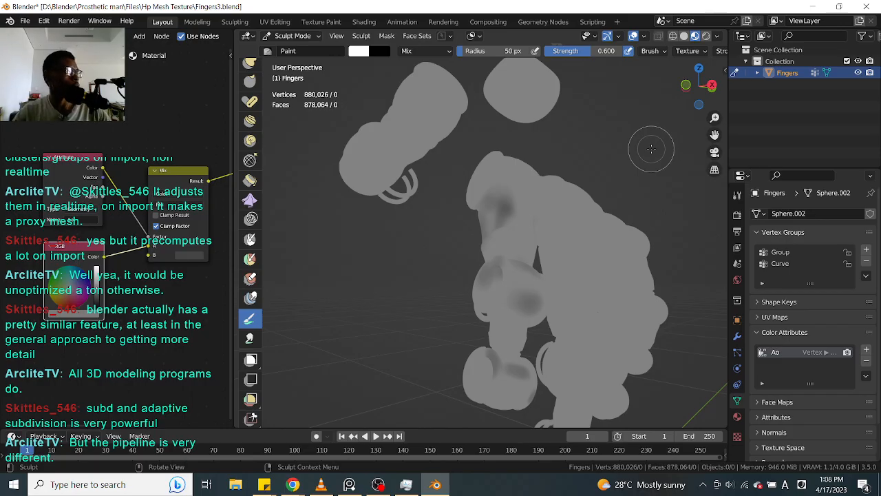
pyautogui.hotkey('ctrl', 's')
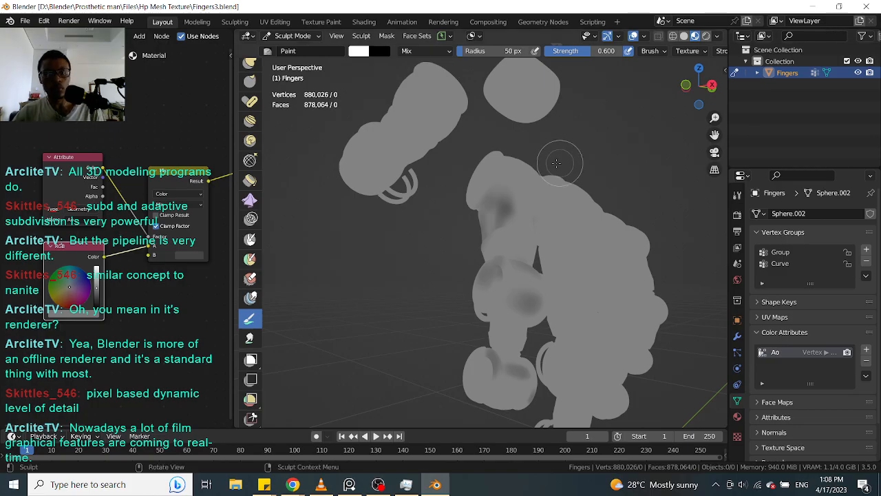
# Step: Paint ambient-occlusion shading along the thumb's middle segment with the 50 px Paint brush at 0.600 strength
pyautogui.moveTo(620, 143)
pyautogui.mouseDown(button='middle')
pyautogui.moveTo(617, 172)
pyautogui.moveTo(533, 133)
pyautogui.moveTo(644, 148)
pyautogui.mouseUp(button='middle')
pyautogui.moveTo(546, 130)
pyautogui.keyDown('alt'); pyautogui.mouseDown()
pyautogui.moveTo(580, 138)
pyautogui.moveTo(617, 169)
pyautogui.moveTo(625, 126)
pyautogui.mouseUp(); pyautogui.keyUp('alt')
pyautogui.moveTo(378, 248); pyautogui.dragTo(362, 249)
pyautogui.moveTo(598, 141)
pyautogui.keyDown('ctrl'); pyautogui.mouseDown(button='middle')
pyautogui.moveTo(603, 157)
pyautogui.moveTo(625, 157)
pyautogui.mouseUp(button='middle'); pyautogui.keyUp('ctrl')
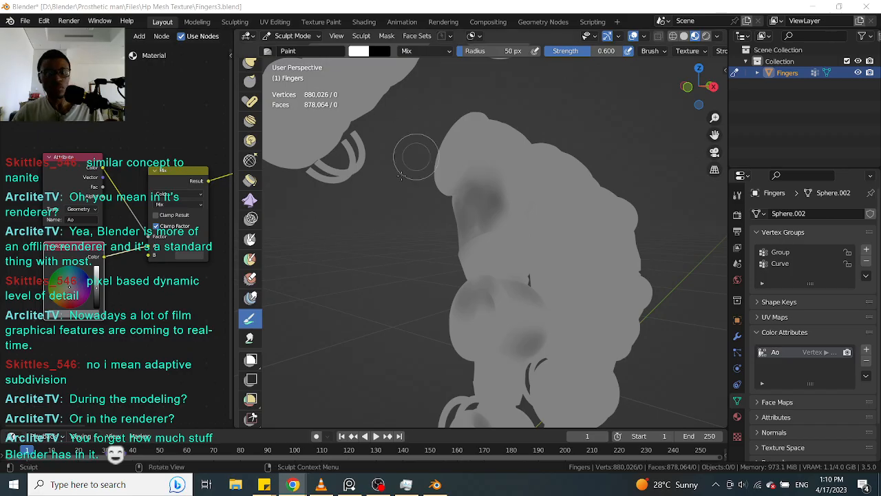
pyautogui.click(393, 239)
pyautogui.moveTo(391, 226); pyautogui.dragTo(415, 267, button='middle')
pyautogui.moveTo(556, 185)
pyautogui.keyDown('alt'); pyautogui.mouseDown()
pyautogui.moveTo(529, 191)
pyautogui.moveTo(551, 177)
pyautogui.moveTo(504, 231)
pyautogui.moveTo(481, 200)
pyautogui.moveTo(464, 196)
pyautogui.moveTo(491, 204)
pyautogui.moveTo(447, 253)
pyautogui.moveTo(505, 204)
pyautogui.moveTo(523, 220)
pyautogui.moveTo(565, 230)
pyautogui.moveTo(657, 207)
pyautogui.moveTo(545, 197)
pyautogui.moveTo(627, 202)
pyautogui.moveTo(606, 183)
pyautogui.moveTo(592, 193)
pyautogui.mouseUp(); pyautogui.keyUp('alt')
pyautogui.moveTo(513, 253)
pyautogui.mouseDown()
pyautogui.moveTo(459, 201)
pyautogui.moveTo(437, 203)
pyautogui.moveTo(499, 256)
pyautogui.mouseUp()
pyautogui.moveTo(364, 215)
pyautogui.mouseDown(button='middle')
pyautogui.moveTo(485, 218)
pyautogui.moveTo(379, 258)
pyautogui.mouseUp(button='middle')
pyautogui.moveTo(538, 172)
pyautogui.mouseDown()
pyautogui.moveTo(541, 157)
pyautogui.moveTo(527, 177)
pyautogui.moveTo(536, 187)
pyautogui.mouseUp()
pyautogui.moveTo(568, 210)
pyautogui.mouseDown(button='middle')
pyautogui.moveTo(588, 206)
pyautogui.moveTo(558, 204)
pyautogui.mouseUp(button='middle')
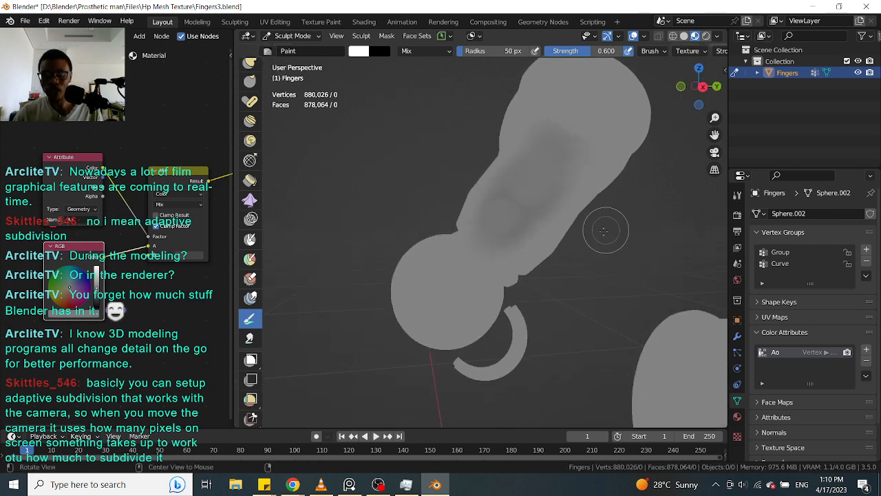
# Step: Extend the painted ambient-occlusion shading onto the rounded base joint of the thumb
pyautogui.moveTo(542, 160)
pyautogui.mouseDown()
pyautogui.moveTo(549, 188)
pyautogui.moveTo(513, 155)
pyautogui.mouseUp()
pyautogui.moveTo(436, 145); pyautogui.dragTo(606, 139, button='middle')
pyautogui.moveTo(515, 135)
pyautogui.mouseDown()
pyautogui.moveTo(525, 159)
pyautogui.moveTo(653, 118)
pyautogui.mouseUp()
pyautogui.moveTo(653, 118)
pyautogui.mouseDown(button='middle')
pyautogui.moveTo(590, 116)
pyautogui.moveTo(621, 147)
pyautogui.mouseUp(button='middle')
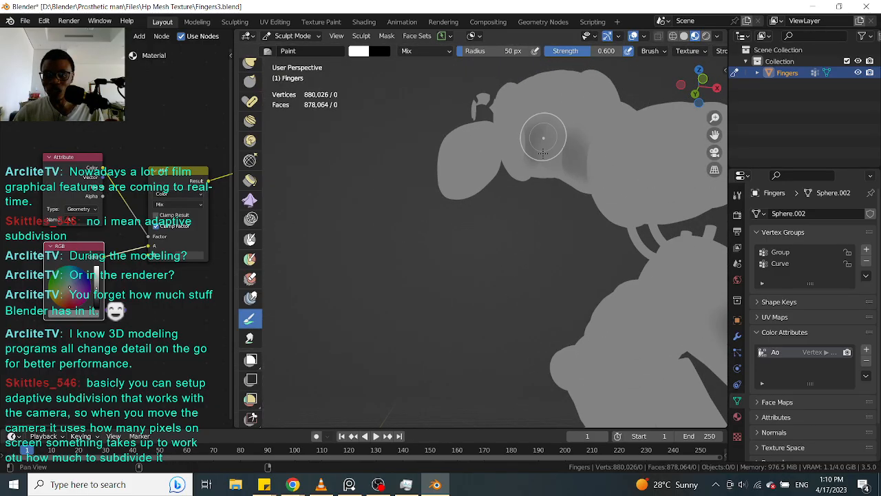
pyautogui.moveTo(543, 153); pyautogui.dragTo(502, 204, button='middle')
pyautogui.moveTo(601, 207); pyautogui.dragTo(452, 202, button='middle')
pyautogui.moveTo(410, 165)
pyautogui.mouseDown()
pyautogui.moveTo(423, 158)
pyautogui.moveTo(438, 174)
pyautogui.moveTo(395, 209)
pyautogui.moveTo(414, 165)
pyautogui.mouseUp()
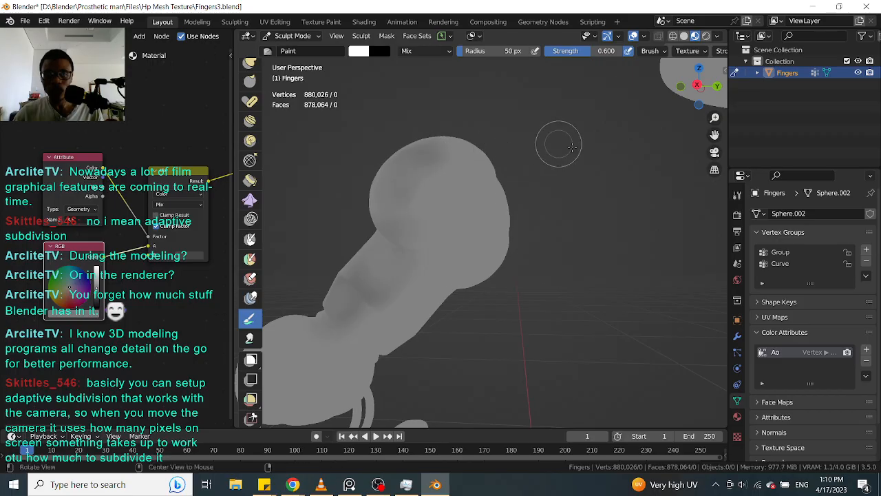
pyautogui.keyDown('alt'); pyautogui.moveTo(572, 146); pyautogui.dragTo(596, 146); pyautogui.keyUp('alt')
pyautogui.moveTo(422, 153)
pyautogui.mouseDown()
pyautogui.moveTo(401, 175)
pyautogui.moveTo(447, 167)
pyautogui.mouseUp()
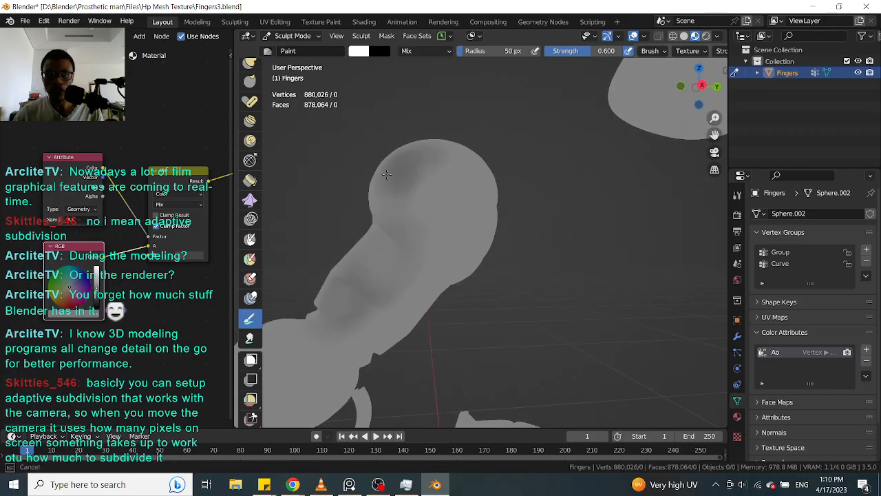
pyautogui.moveTo(521, 163)
pyautogui.keyDown('ctrl'); pyautogui.keyDown('alt'); pyautogui.mouseDown()
pyautogui.moveTo(529, 197)
pyautogui.moveTo(519, 248)
pyautogui.moveTo(525, 231)
pyautogui.mouseUp(); pyautogui.keyUp('alt'); pyautogui.keyUp('ctrl')
pyautogui.moveTo(589, 228)
pyautogui.keyDown('alt'); pyautogui.mouseDown()
pyautogui.moveTo(459, 197)
pyautogui.moveTo(502, 213)
pyautogui.moveTo(482, 214)
pyautogui.moveTo(647, 234)
pyautogui.moveTo(664, 203)
pyautogui.moveTo(591, 166)
pyautogui.moveTo(542, 305)
pyautogui.mouseUp(); pyautogui.keyUp('alt')
pyautogui.keyDown('alt'); pyautogui.keyDown('shift'); pyautogui.moveTo(650, 216); pyautogui.dragTo(501, 201); pyautogui.keyUp('shift'); pyautogui.keyUp('alt')
pyautogui.moveTo(502, 258)
pyautogui.keyDown('ctrl'); pyautogui.keyDown('alt'); pyautogui.mouseDown()
pyautogui.moveTo(518, 218)
pyautogui.moveTo(475, 258)
pyautogui.moveTo(501, 229)
pyautogui.moveTo(461, 200)
pyautogui.moveTo(507, 256)
pyautogui.moveTo(474, 210)
pyautogui.mouseUp(); pyautogui.keyUp('alt'); pyautogui.keyUp('ctrl')
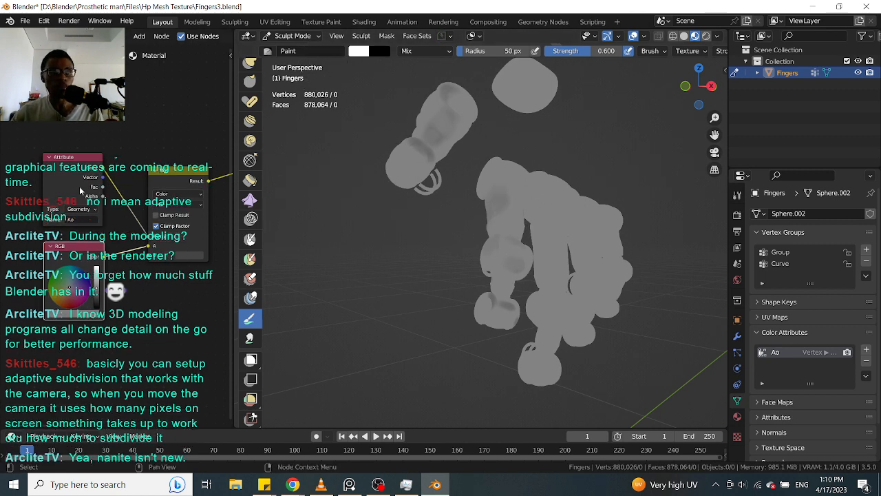
# Step: Preview the Attribute node's color output directly on the model and inspect the painted areas of the fingers
pyautogui.keyDown('ctrl'); pyautogui.keyDown('shift'); pyautogui.click(90, 187); pyautogui.keyUp('shift'); pyautogui.keyUp('ctrl')
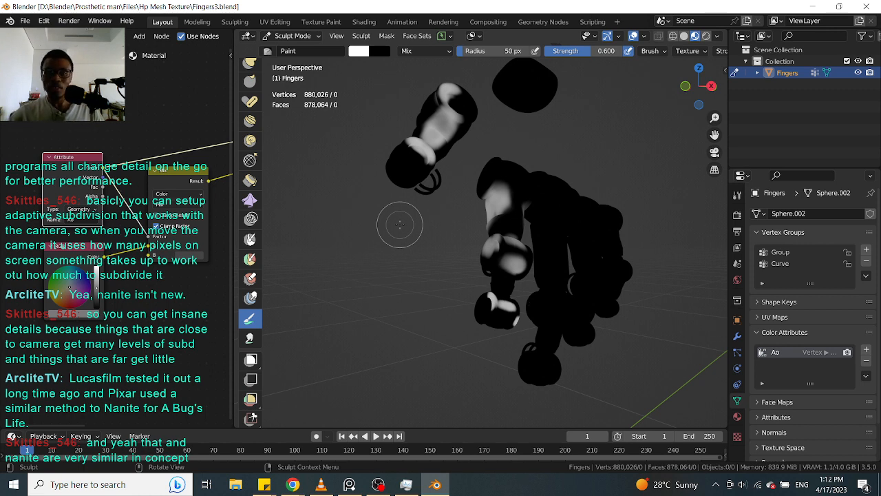
pyautogui.moveTo(606, 152)
pyautogui.mouseDown(button='middle')
pyautogui.moveTo(615, 135)
pyautogui.moveTo(617, 148)
pyautogui.moveTo(605, 105)
pyautogui.moveTo(620, 114)
pyautogui.moveTo(601, 156)
pyautogui.mouseUp(button='middle')
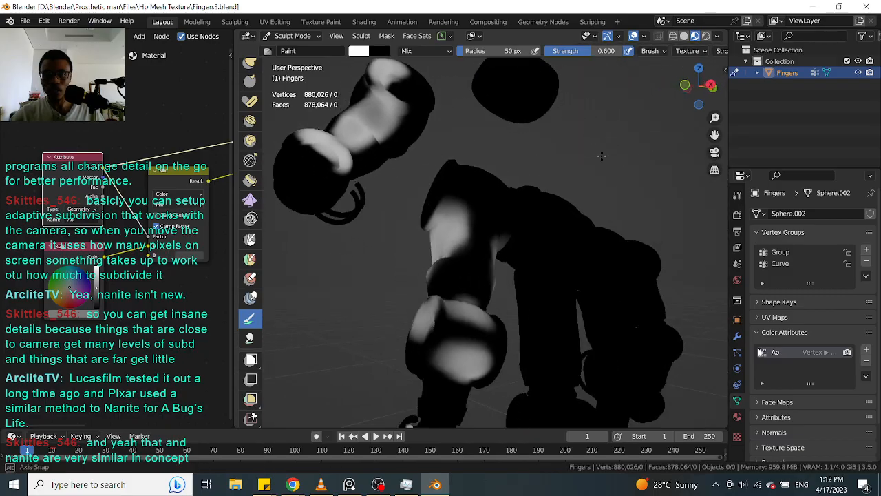
pyautogui.keyDown('alt'); pyautogui.moveTo(601, 157); pyautogui.dragTo(631, 141); pyautogui.keyUp('alt')
pyautogui.keyDown('ctrl'); pyautogui.keyDown('alt'); pyautogui.moveTo(580, 126); pyautogui.dragTo(674, 171); pyautogui.keyUp('alt'); pyautogui.keyUp('ctrl')
pyautogui.moveTo(628, 153); pyautogui.dragTo(564, 103, button='middle')
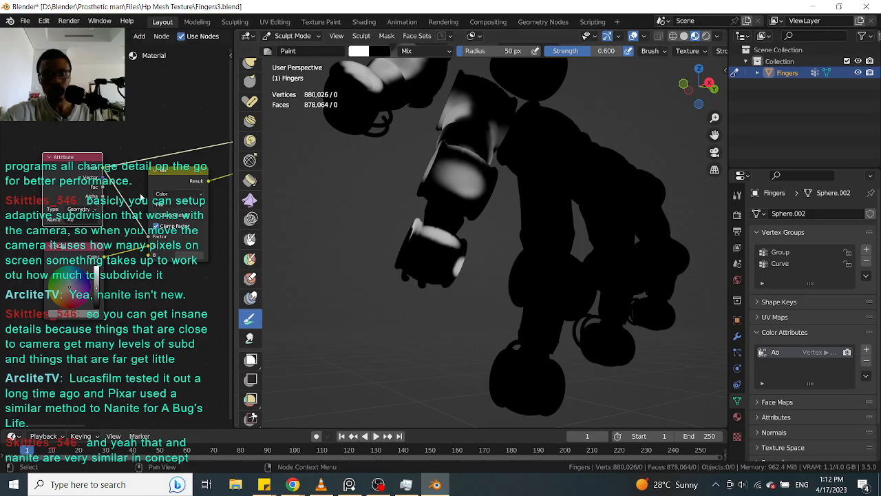
# Step: Replace the painted Ao color attribute with a new black one named AO, using Vertex domain and Color data type, and save the file
pyautogui.click(866, 349)
pyautogui.click(832, 371)
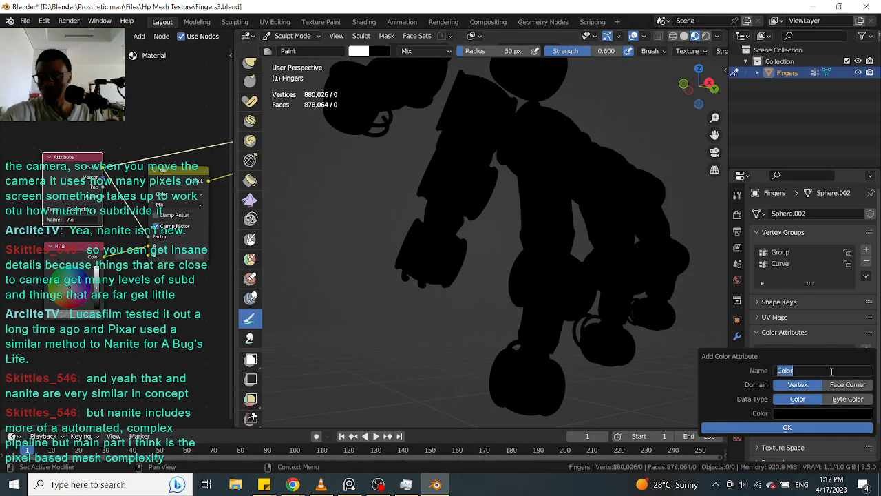
pyautogui.write('AO')
pyautogui.press('Return')
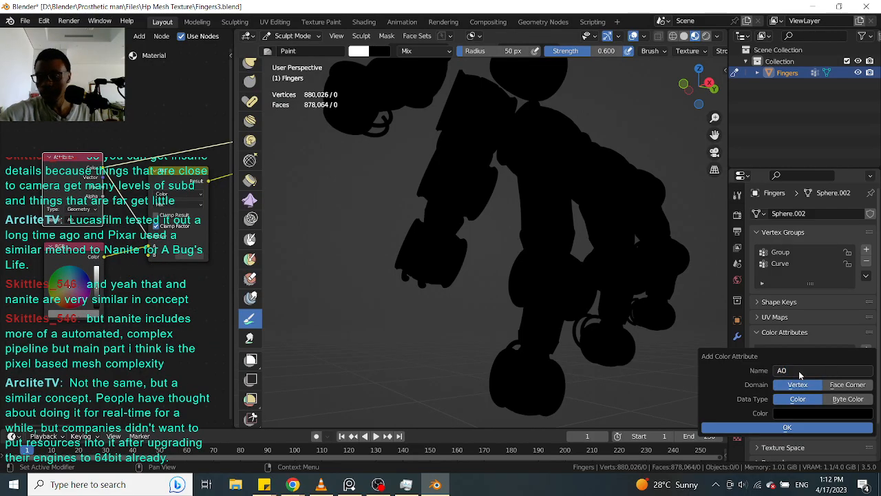
pyautogui.press('Return')
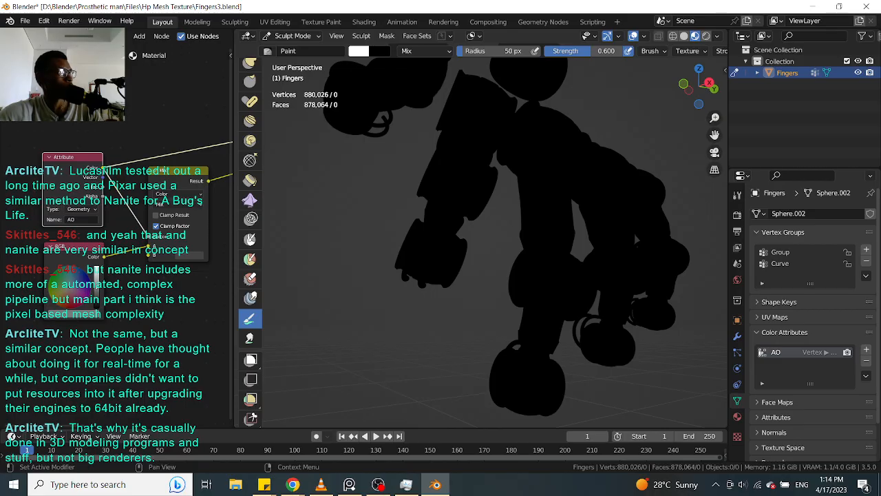
pyautogui.hotkey('ctrl', 's')
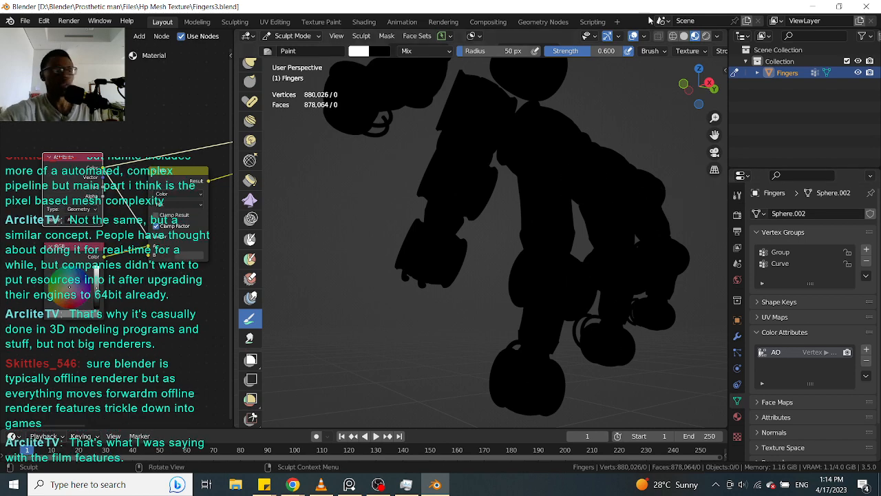
# Step: Switch the viewport to Solid shading for a close view of the fingertip joint
pyautogui.moveTo(464, 354)
pyautogui.mouseDown(button='middle')
pyautogui.moveTo(391, 328)
pyautogui.moveTo(450, 312)
pyautogui.moveTo(297, 291)
pyautogui.mouseUp(button='middle')
pyautogui.scroll(1, 147, 201)
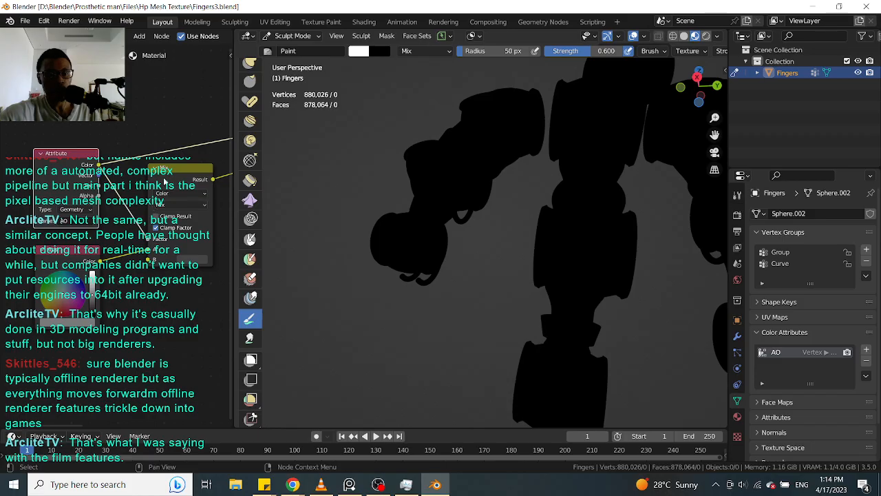
pyautogui.scroll(5, 459, 263)
pyautogui.moveTo(459, 264); pyautogui.dragTo(489, 285, button='middle')
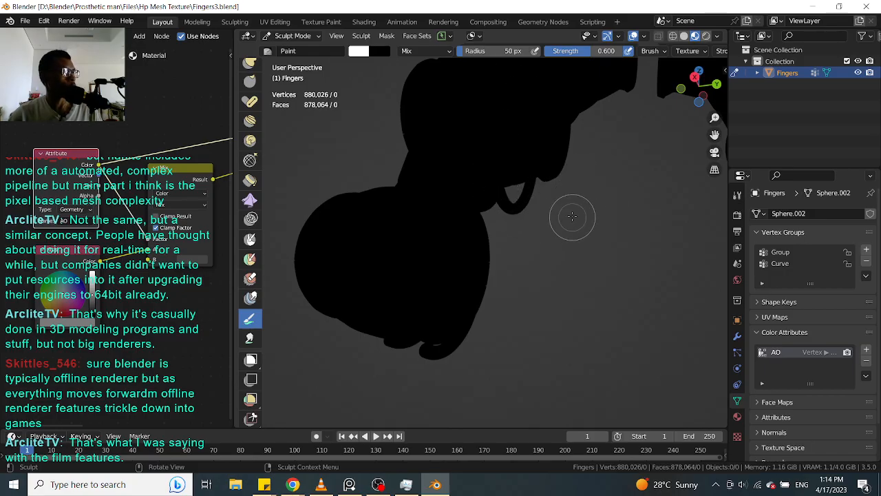
pyautogui.moveTo(559, 251); pyautogui.dragTo(528, 232, button='middle')
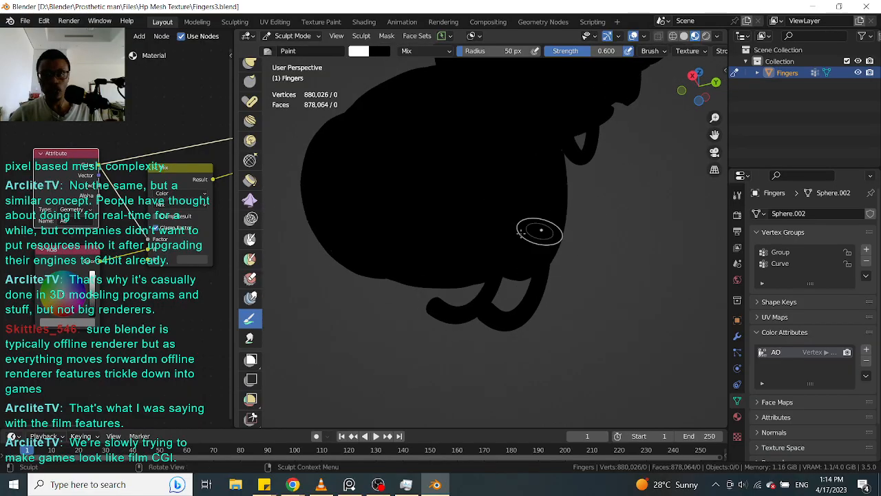
pyautogui.scroll(-2, 599, 210)
pyautogui.press('z')
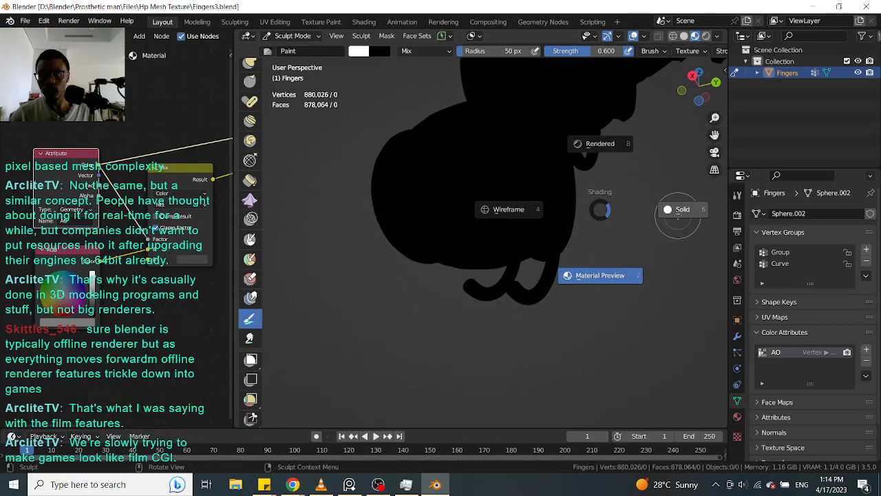
pyautogui.click(678, 210)
# Step: Set the viewport's focal length to 85 mm while framing the fingertip joint's circular recess
pyautogui.moveTo(599, 213)
pyautogui.mouseDown(button='middle')
pyautogui.moveTo(588, 231)
pyautogui.moveTo(618, 227)
pyautogui.moveTo(634, 208)
pyautogui.mouseUp(button='middle')
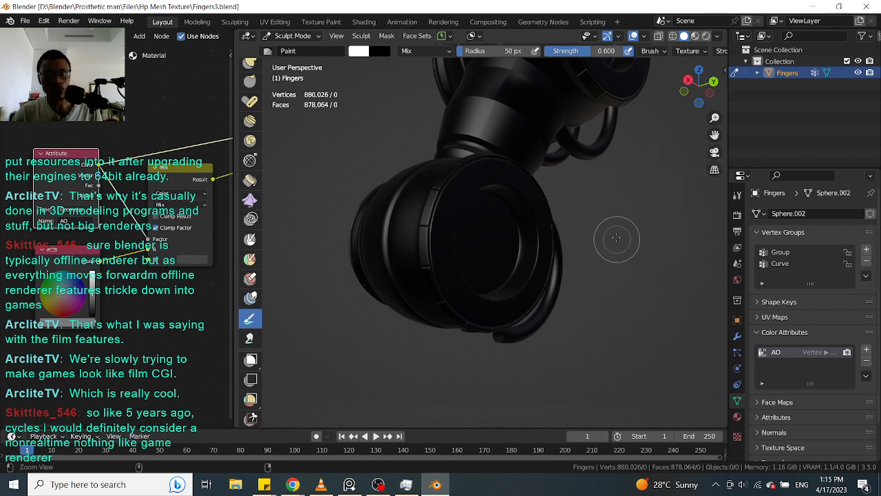
pyautogui.keyDown('ctrl'); pyautogui.keyDown('alt'); pyautogui.moveTo(616, 238); pyautogui.dragTo(639, 205); pyautogui.keyUp('alt'); pyautogui.keyUp('ctrl')
pyautogui.moveTo(582, 214)
pyautogui.keyDown('alt'); pyautogui.keyDown('shift'); pyautogui.mouseDown()
pyautogui.moveTo(621, 209)
pyautogui.moveTo(602, 214)
pyautogui.mouseUp(); pyautogui.keyUp('shift'); pyautogui.keyUp('alt')
pyautogui.keyDown('ctrl'); pyautogui.moveTo(603, 213); pyautogui.dragTo(612, 209, button='middle'); pyautogui.keyUp('ctrl')
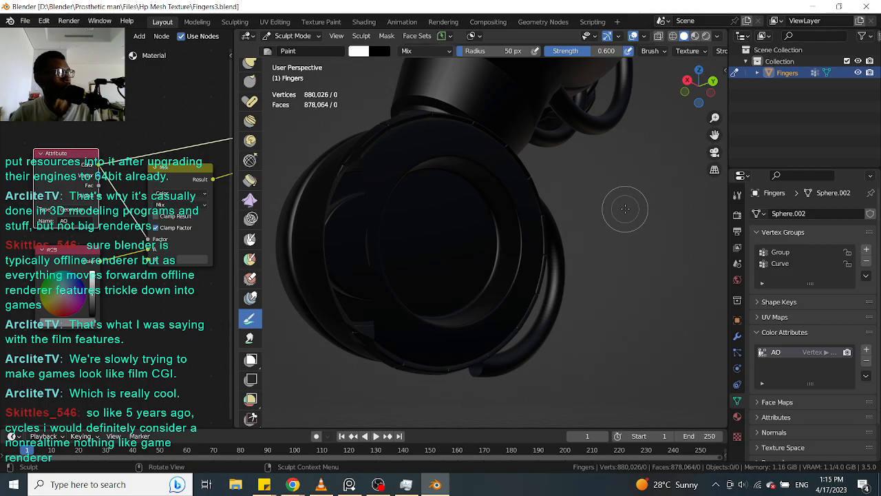
pyautogui.moveTo(626, 219); pyautogui.dragTo(615, 203, button='middle')
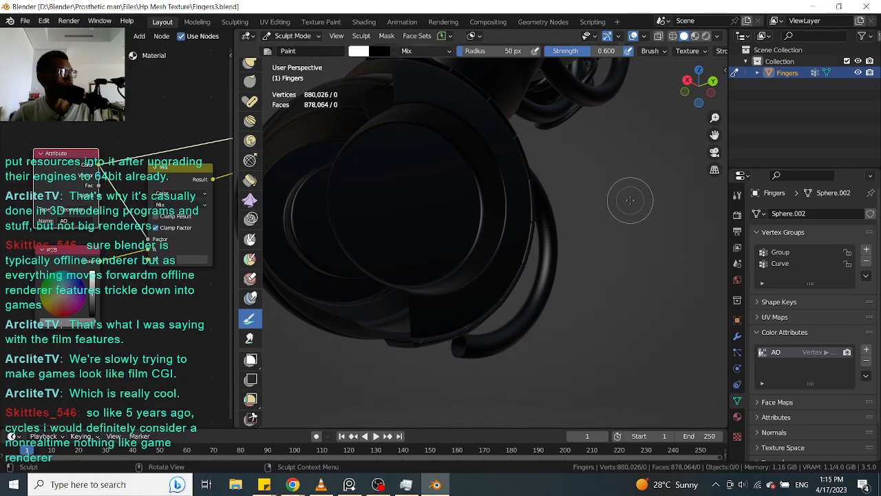
pyautogui.keyDown('shift'); pyautogui.moveTo(597, 220); pyautogui.dragTo(630, 206, button='middle'); pyautogui.keyUp('shift')
pyautogui.keyDown('ctrl'); pyautogui.moveTo(611, 172); pyautogui.dragTo(612, 202, button='middle'); pyautogui.keyUp('ctrl')
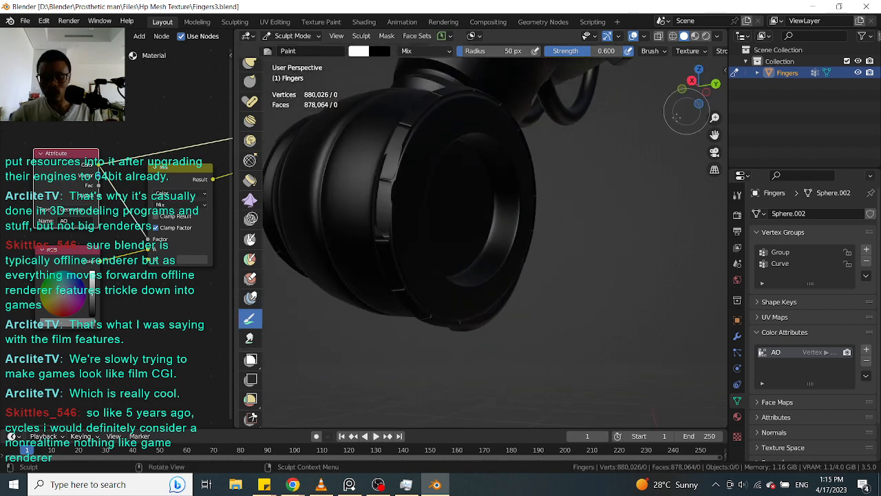
pyautogui.press('n')
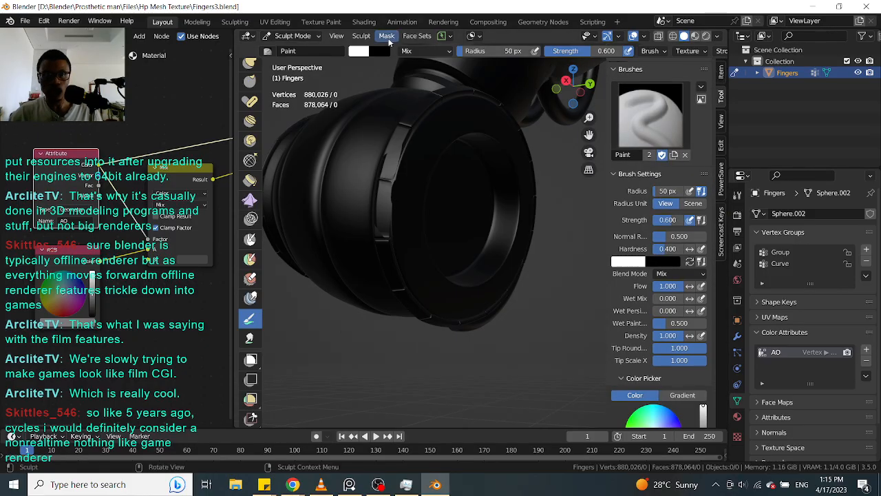
pyautogui.click(722, 72)
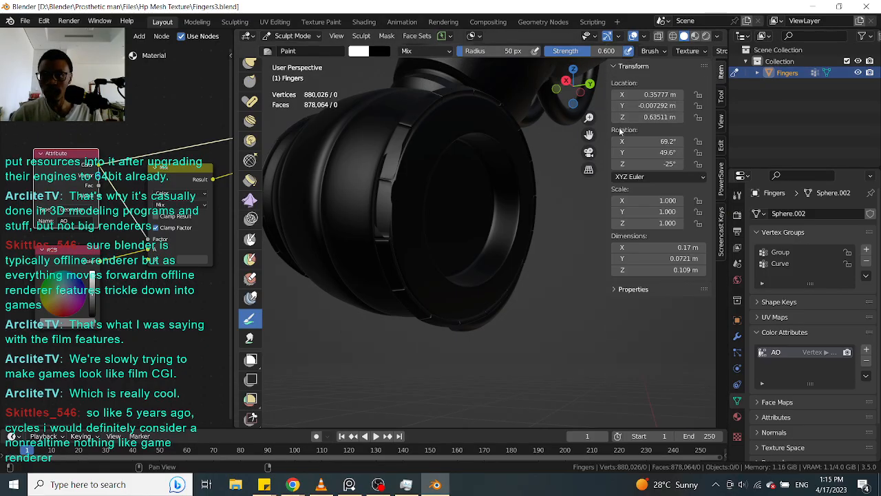
pyautogui.click(726, 119)
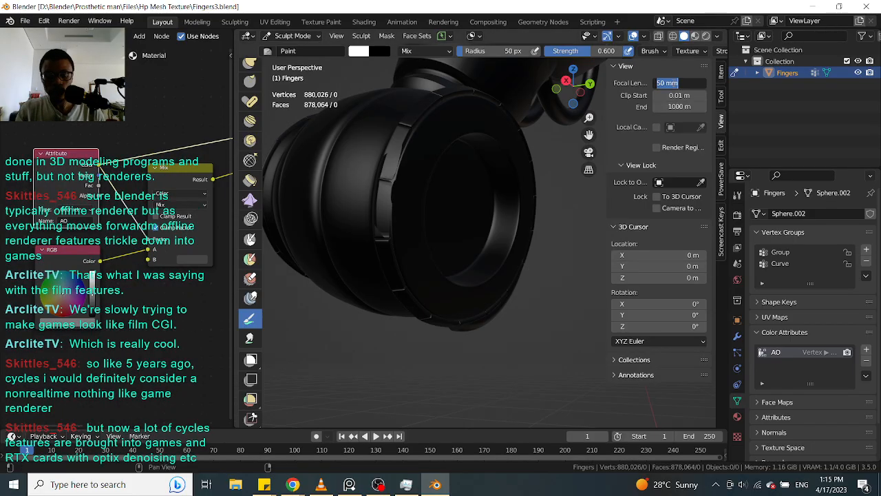
pyautogui.write('85')
pyautogui.press('Return')
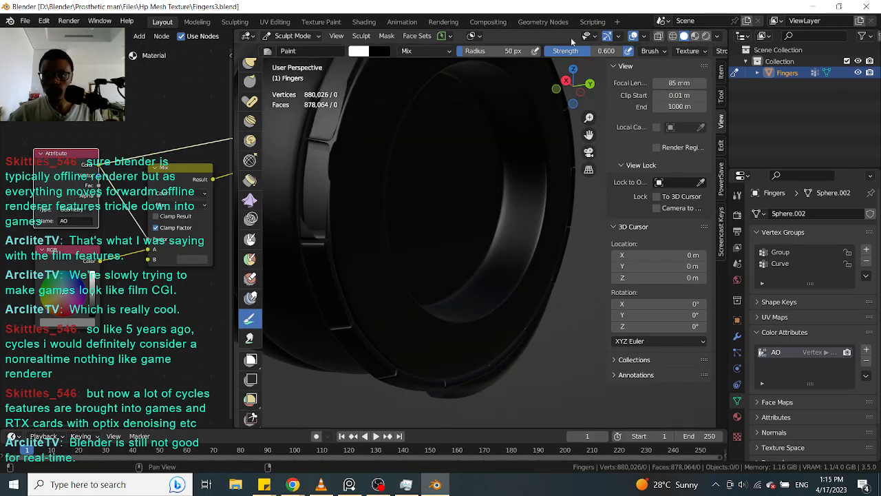
pyautogui.keyDown('shift'); pyautogui.moveTo(551, 246); pyautogui.dragTo(571, 262, button='middle'); pyautogui.keyUp('shift')
pyautogui.press('n')
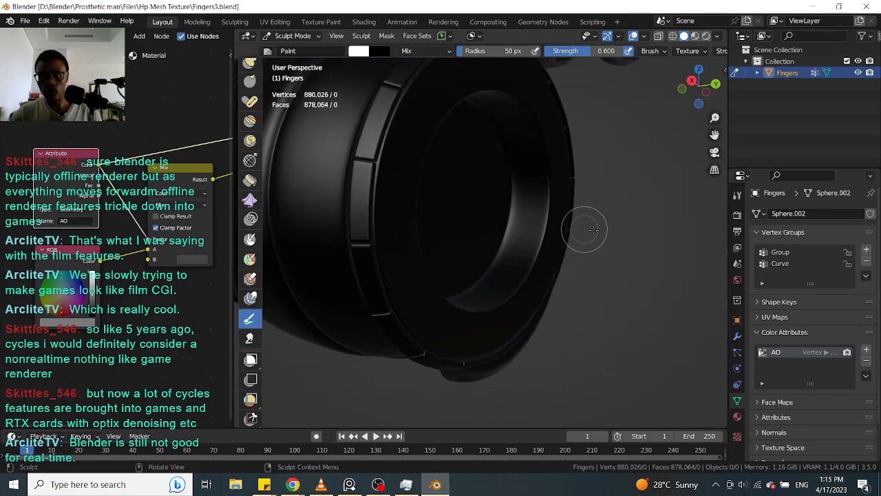
# Step: With the Paint brush at a 22 px radius, paint white along the inner edge of the fingertip's circular recess, and save the file
pyautogui.scroll(-1, 598, 230)
pyautogui.moveTo(608, 223); pyautogui.dragTo(586, 216, button='middle')
pyautogui.scroll(-1, 539, 208)
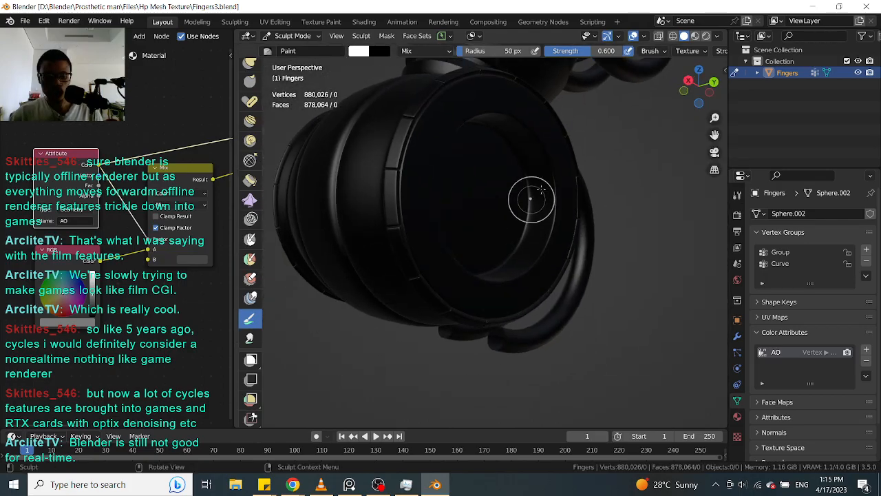
pyautogui.press('f')
pyautogui.click(540, 198)
pyautogui.press('g')
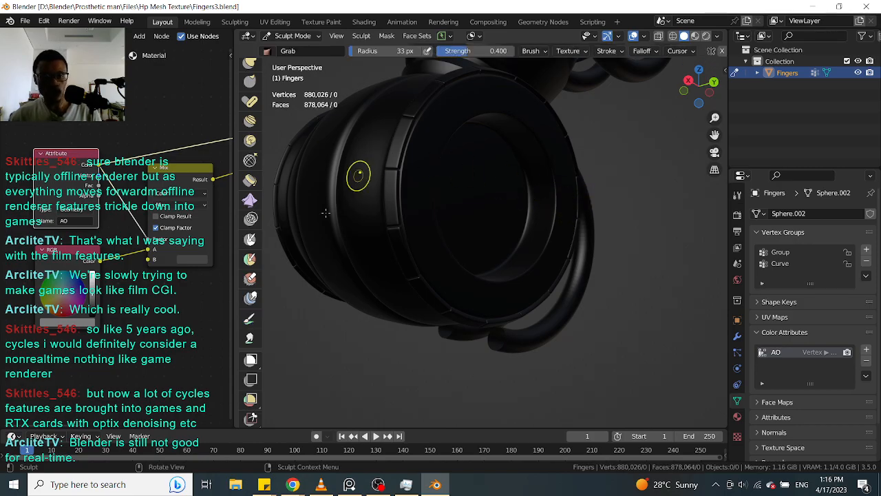
pyautogui.click(250, 317)
pyautogui.press('f')
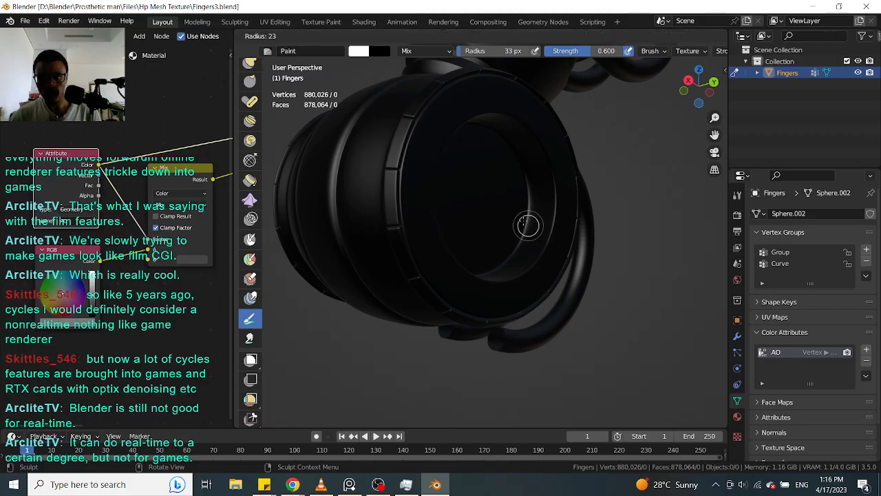
pyautogui.click(523, 221)
pyautogui.moveTo(519, 238)
pyautogui.mouseDown()
pyautogui.moveTo(532, 206)
pyautogui.moveTo(525, 170)
pyautogui.mouseUp()
pyautogui.moveTo(550, 198)
pyautogui.mouseDown(button='middle')
pyautogui.moveTo(611, 193)
pyautogui.moveTo(537, 214)
pyautogui.moveTo(596, 215)
pyautogui.moveTo(622, 199)
pyautogui.mouseUp(button='middle')
pyautogui.hotkey('ctrl', 's')
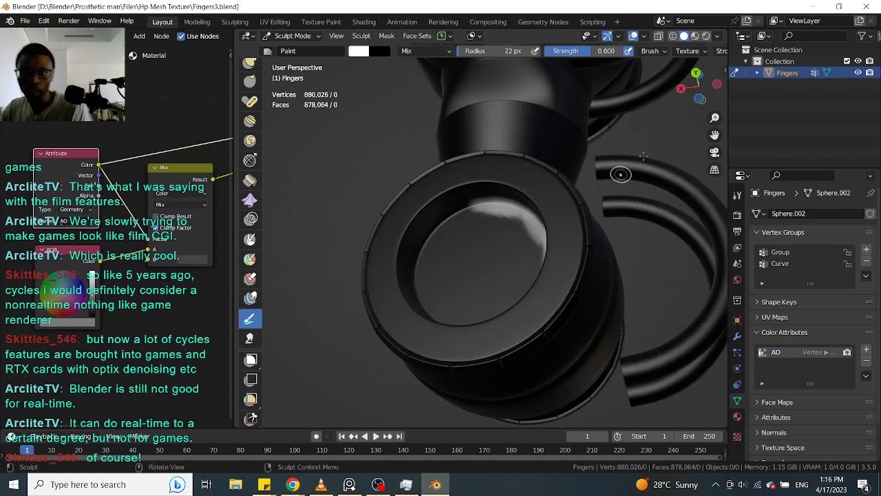
# Step: Paint white around the remaining inner edge of the fingertip joint's circular recess with the 22 px Paint brush
pyautogui.moveTo(632, 141)
pyautogui.mouseDown(button='middle')
pyautogui.moveTo(643, 135)
pyautogui.moveTo(658, 208)
pyautogui.mouseUp(button='middle')
pyautogui.moveTo(480, 203); pyautogui.dragTo(423, 265)
pyautogui.moveTo(413, 150); pyautogui.dragTo(439, 259, button='middle')
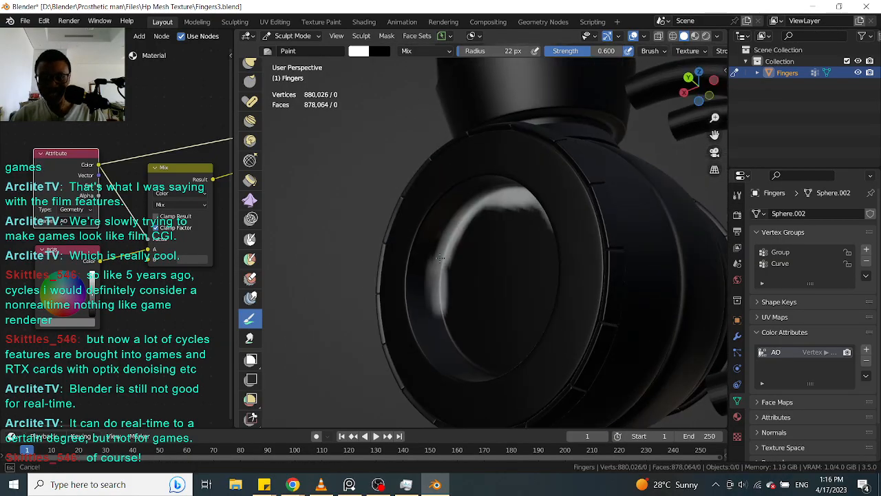
pyautogui.moveTo(373, 211); pyautogui.dragTo(420, 290, button='middle')
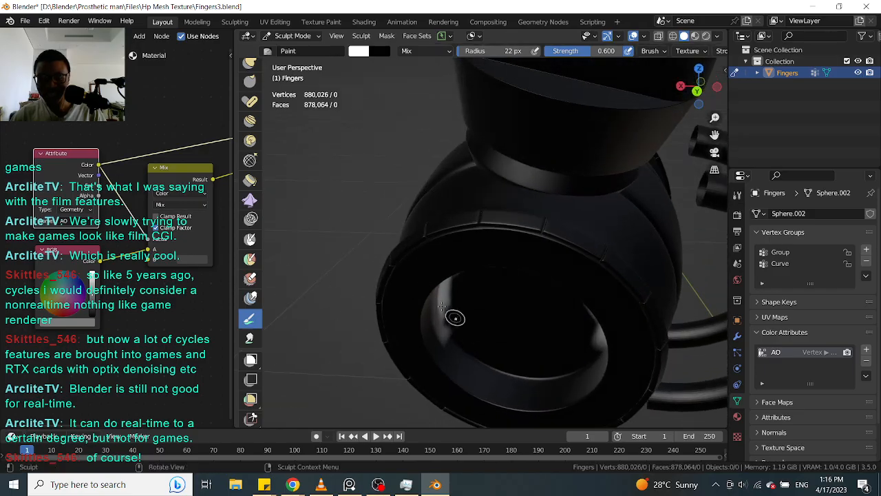
pyautogui.moveTo(457, 336)
pyautogui.mouseDown()
pyautogui.moveTo(527, 386)
pyautogui.moveTo(562, 386)
pyautogui.moveTo(576, 368)
pyautogui.mouseUp()
pyautogui.moveTo(640, 294); pyautogui.dragTo(594, 287, button='middle')
pyautogui.moveTo(594, 287)
pyautogui.mouseDown()
pyautogui.moveTo(595, 313)
pyautogui.moveTo(584, 301)
pyautogui.moveTo(572, 316)
pyautogui.mouseUp()
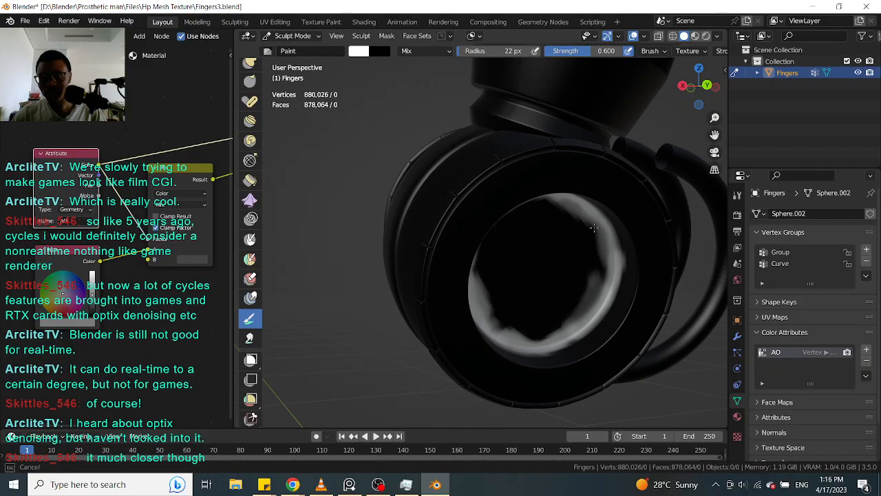
pyautogui.moveTo(602, 269); pyautogui.dragTo(641, 137, button='middle')
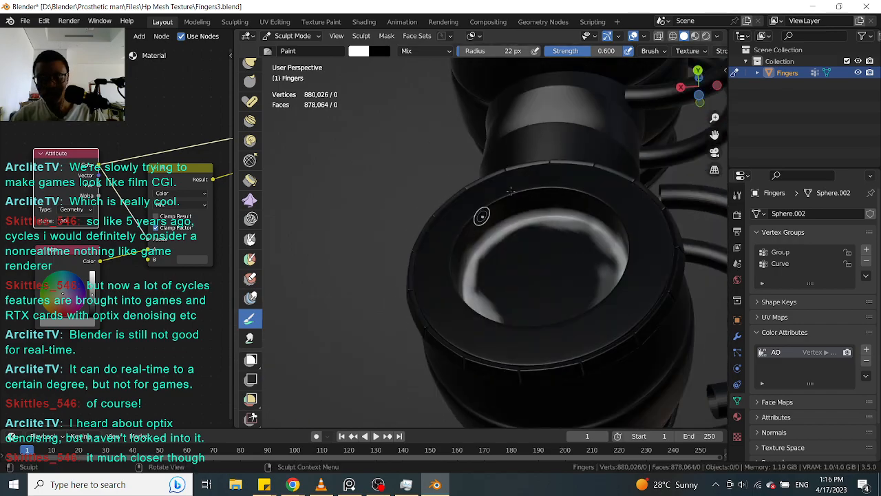
pyautogui.moveTo(586, 151)
pyautogui.mouseDown(button='middle')
pyautogui.moveTo(413, 226)
pyautogui.moveTo(423, 219)
pyautogui.mouseUp(button='middle')
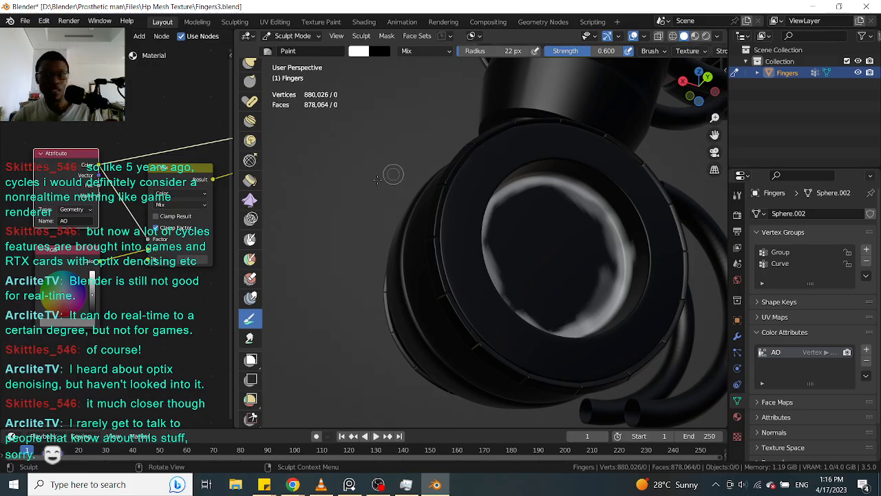
# Step: Paint white along the upper floor edge of the circular recess on the fingertip joint's opposite face
pyautogui.moveTo(386, 189)
pyautogui.mouseDown(button='middle')
pyautogui.moveTo(542, 205)
pyautogui.moveTo(479, 157)
pyautogui.moveTo(446, 205)
pyautogui.mouseUp(button='middle')
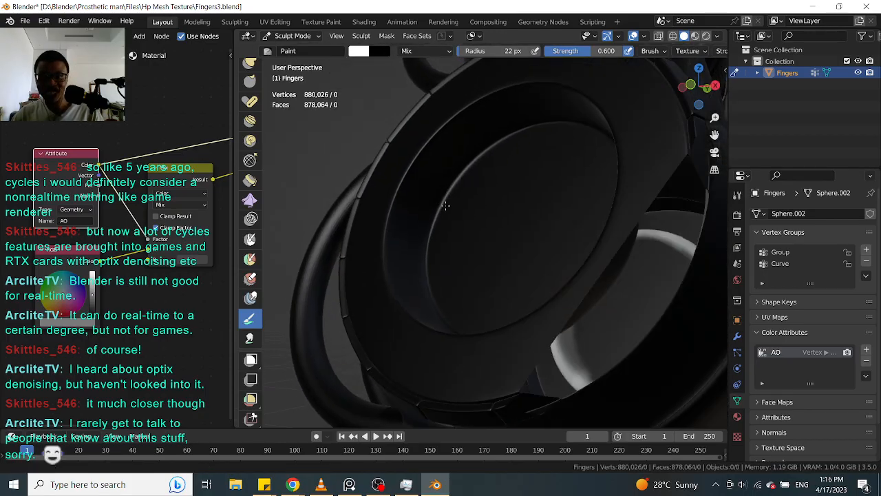
pyautogui.scroll(-1, 446, 205)
pyautogui.moveTo(434, 219); pyautogui.dragTo(482, 157)
pyautogui.moveTo(482, 156)
pyautogui.mouseDown(button='middle')
pyautogui.moveTo(507, 188)
pyautogui.moveTo(499, 187)
pyautogui.mouseUp(button='middle')
pyautogui.moveTo(457, 183); pyautogui.dragTo(549, 184)
pyautogui.moveTo(550, 185)
pyautogui.mouseDown(button='middle')
pyautogui.moveTo(516, 173)
pyautogui.moveTo(510, 180)
pyautogui.mouseUp(button='middle')
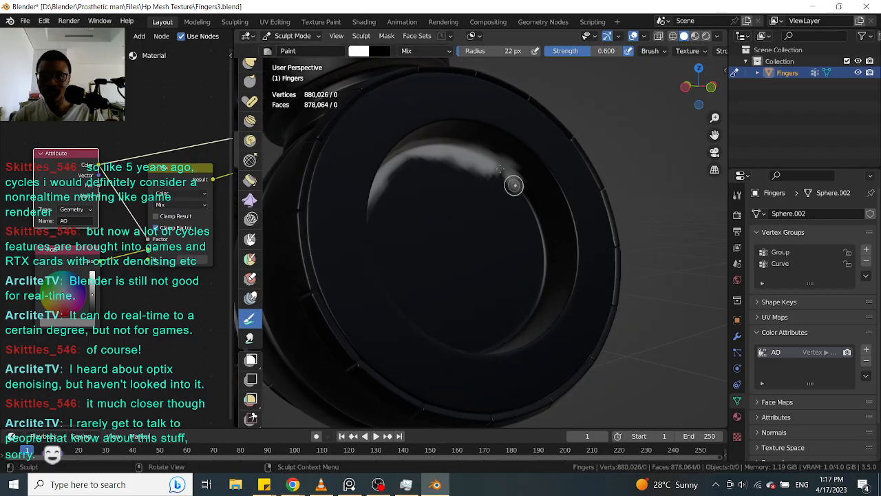
# Step: Continue the white paint around the rest of the opposite recess's inner edge to close the ring
pyautogui.moveTo(536, 229); pyautogui.dragTo(551, 283)
pyautogui.moveTo(551, 283); pyautogui.dragTo(552, 279, button='middle')
pyautogui.moveTo(552, 279); pyautogui.dragTo(503, 351)
pyautogui.moveTo(502, 351)
pyautogui.mouseDown(button='middle')
pyautogui.moveTo(472, 315)
pyautogui.moveTo(502, 322)
pyautogui.mouseUp(button='middle')
pyautogui.moveTo(502, 322)
pyautogui.mouseDown()
pyautogui.moveTo(440, 306)
pyautogui.moveTo(407, 281)
pyautogui.mouseUp()
pyautogui.moveTo(384, 237); pyautogui.dragTo(385, 261)
pyautogui.keyDown('alt'); pyautogui.moveTo(385, 262); pyautogui.dragTo(414, 163); pyautogui.keyUp('alt')
pyautogui.moveTo(398, 229)
pyautogui.keyDown('ctrl'); pyautogui.keyDown('alt'); pyautogui.mouseDown()
pyautogui.moveTo(395, 196)
pyautogui.moveTo(395, 208)
pyautogui.moveTo(410, 175)
pyautogui.mouseUp(); pyautogui.keyUp('alt'); pyautogui.keyUp('ctrl')
pyautogui.moveTo(398, 257); pyautogui.dragTo(399, 274)
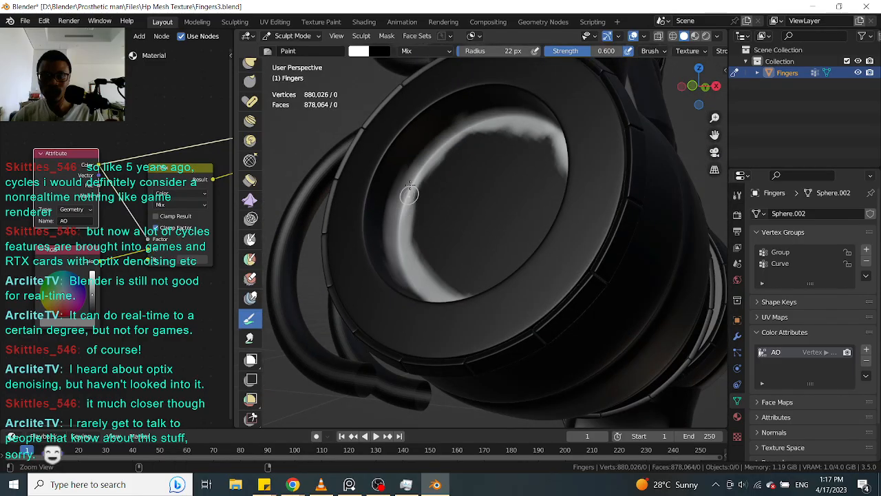
# Step: Paint white around the outer rim of the flange surrounding that recess
pyautogui.keyDown('ctrl'); pyautogui.keyDown('alt'); pyautogui.moveTo(395, 182); pyautogui.dragTo(392, 205); pyautogui.keyUp('alt'); pyautogui.keyUp('ctrl')
pyautogui.moveTo(392, 205)
pyautogui.keyDown('alt'); pyautogui.mouseDown()
pyautogui.moveTo(478, 216)
pyautogui.moveTo(433, 189)
pyautogui.moveTo(495, 225)
pyautogui.moveTo(497, 211)
pyautogui.moveTo(468, 200)
pyautogui.mouseUp(); pyautogui.keyUp('alt')
pyautogui.moveTo(566, 218)
pyautogui.keyDown('ctrl'); pyautogui.keyDown('alt'); pyautogui.mouseDown()
pyautogui.moveTo(557, 207)
pyautogui.moveTo(572, 240)
pyautogui.moveTo(566, 268)
pyautogui.moveTo(509, 344)
pyautogui.mouseUp(); pyautogui.keyUp('alt'); pyautogui.keyUp('ctrl')
pyautogui.moveTo(463, 373)
pyautogui.mouseDown()
pyautogui.moveTo(406, 373)
pyautogui.moveTo(360, 349)
pyautogui.moveTo(349, 327)
pyautogui.mouseUp()
pyautogui.keyDown('alt'); pyautogui.moveTo(350, 316); pyautogui.dragTo(361, 338); pyautogui.keyUp('alt')
pyautogui.moveTo(357, 332); pyautogui.dragTo(342, 322)
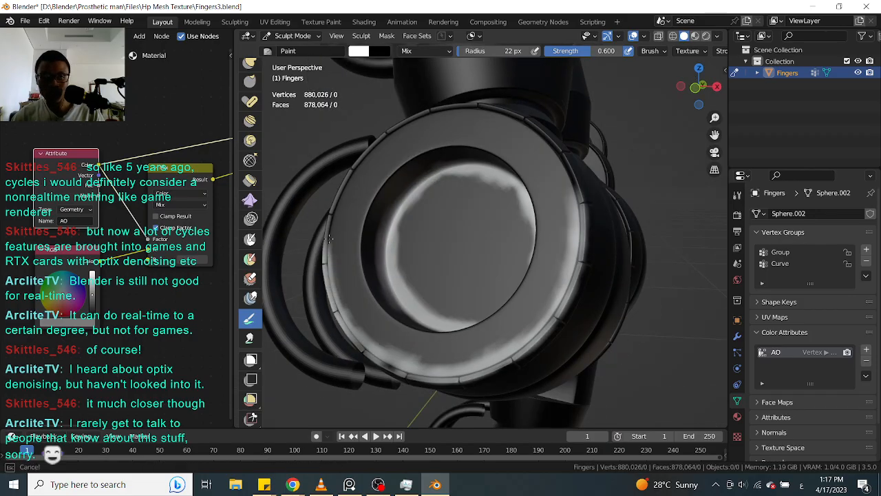
pyautogui.moveTo(363, 159); pyautogui.dragTo(419, 120)
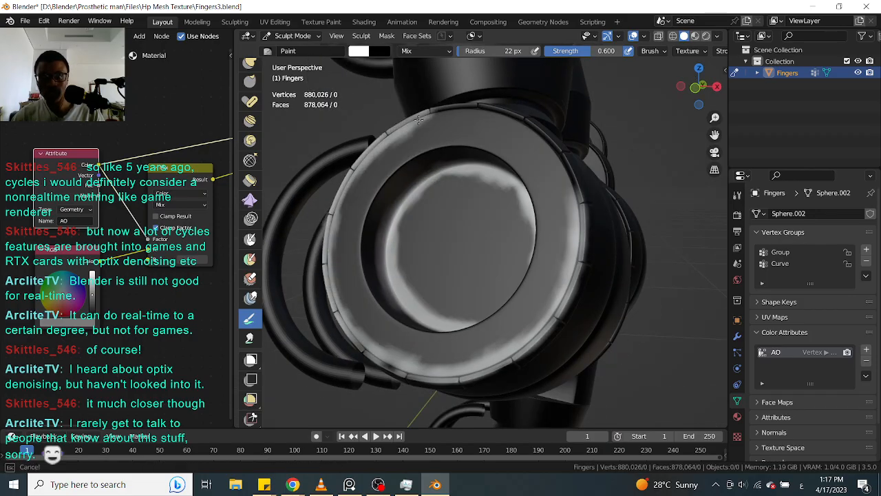
pyautogui.moveTo(550, 152); pyautogui.dragTo(582, 241)
pyautogui.moveTo(537, 208)
pyautogui.mouseDown(button='middle')
pyautogui.moveTo(573, 206)
pyautogui.moveTo(553, 211)
pyautogui.mouseUp(button='middle')
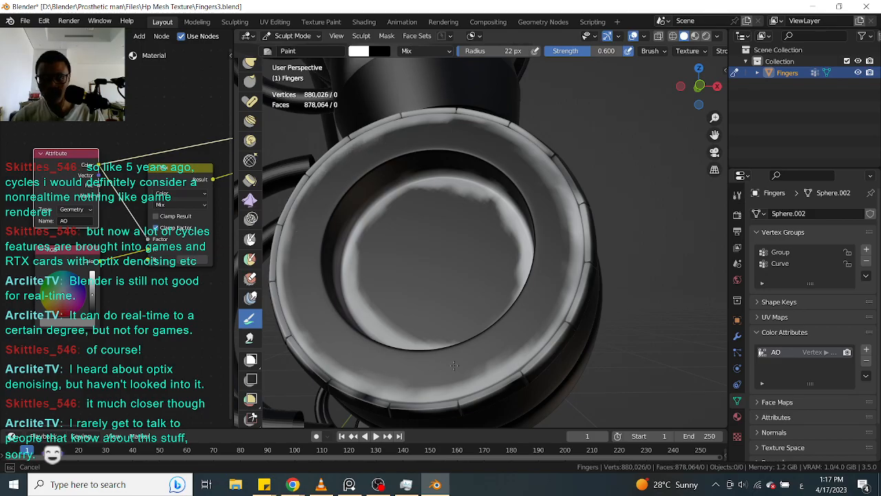
# Step: Paint white along the groove nearest that flange on the front of the fingertip joint's barrel
pyautogui.moveTo(414, 364); pyautogui.dragTo(484, 191, button='middle')
pyautogui.moveTo(472, 173); pyautogui.dragTo(471, 243)
pyautogui.moveTo(486, 151)
pyautogui.mouseDown(button='middle')
pyautogui.moveTo(507, 110)
pyautogui.moveTo(484, 192)
pyautogui.mouseUp(button='middle')
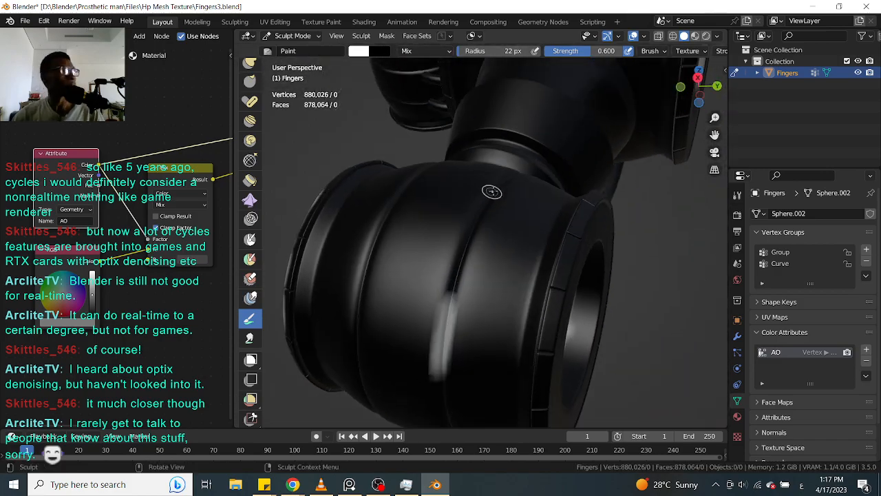
pyautogui.moveTo(471, 224); pyautogui.dragTo(483, 209, button='middle')
pyautogui.moveTo(475, 185)
pyautogui.mouseDown()
pyautogui.moveTo(444, 267)
pyautogui.moveTo(481, 169)
pyautogui.moveTo(476, 176)
pyautogui.mouseUp()
pyautogui.moveTo(476, 175); pyautogui.dragTo(464, 252, button='middle')
pyautogui.moveTo(472, 222)
pyautogui.mouseDown(button='middle')
pyautogui.moveTo(489, 221)
pyautogui.moveTo(468, 221)
pyautogui.moveTo(440, 201)
pyautogui.moveTo(478, 200)
pyautogui.mouseUp(button='middle')
# Step: Enlarge the brush radius to 37 px and paint white along the barrel's second groove
pyautogui.moveTo(387, 231)
pyautogui.mouseDown()
pyautogui.moveTo(417, 189)
pyautogui.moveTo(406, 213)
pyautogui.moveTo(421, 168)
pyautogui.moveTo(402, 212)
pyautogui.mouseUp()
pyautogui.press('f')
pyautogui.click(417, 209)
pyautogui.moveTo(429, 153); pyautogui.dragTo(368, 313)
pyautogui.moveTo(417, 252)
pyautogui.mouseDown(button='middle')
pyautogui.moveTo(457, 236)
pyautogui.moveTo(474, 281)
pyautogui.moveTo(503, 268)
pyautogui.moveTo(511, 222)
pyautogui.mouseUp(button='middle')
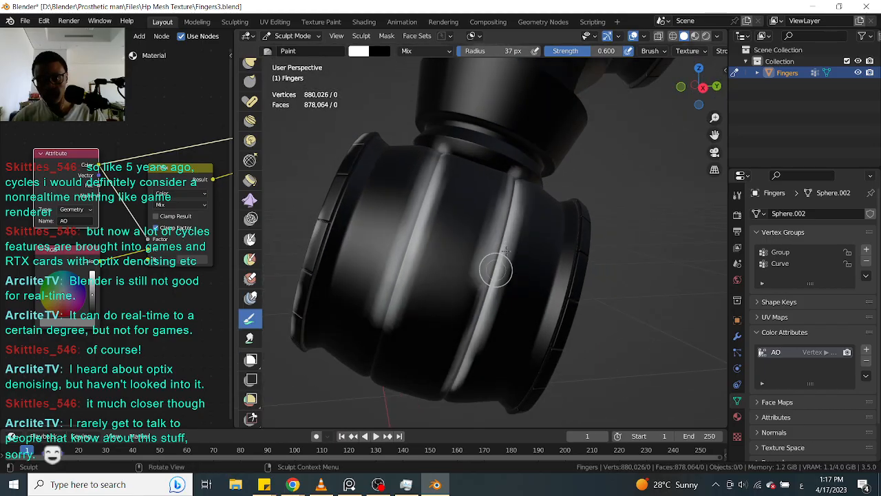
# Step: Set the brush radius to 29 px and extend the white paint along both barrel grooves, around the back past the tubes
pyautogui.press('f')
pyautogui.click(505, 240)
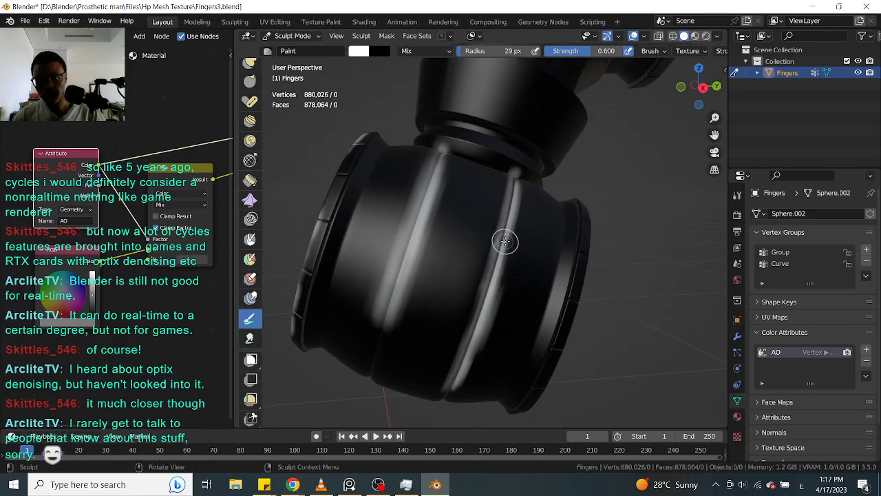
pyautogui.moveTo(501, 325)
pyautogui.mouseDown(button='middle')
pyautogui.moveTo(520, 233)
pyautogui.moveTo(506, 245)
pyautogui.moveTo(473, 237)
pyautogui.moveTo(520, 233)
pyautogui.mouseUp(button='middle')
pyautogui.moveTo(531, 176)
pyautogui.mouseDown()
pyautogui.moveTo(462, 281)
pyautogui.moveTo(517, 192)
pyautogui.mouseUp()
pyautogui.moveTo(517, 192)
pyautogui.mouseDown(button='middle')
pyautogui.moveTo(459, 211)
pyautogui.moveTo(517, 161)
pyautogui.moveTo(517, 146)
pyautogui.moveTo(413, 269)
pyautogui.moveTo(406, 265)
pyautogui.moveTo(427, 234)
pyautogui.moveTo(607, 159)
pyautogui.moveTo(619, 183)
pyautogui.mouseUp(button='middle')
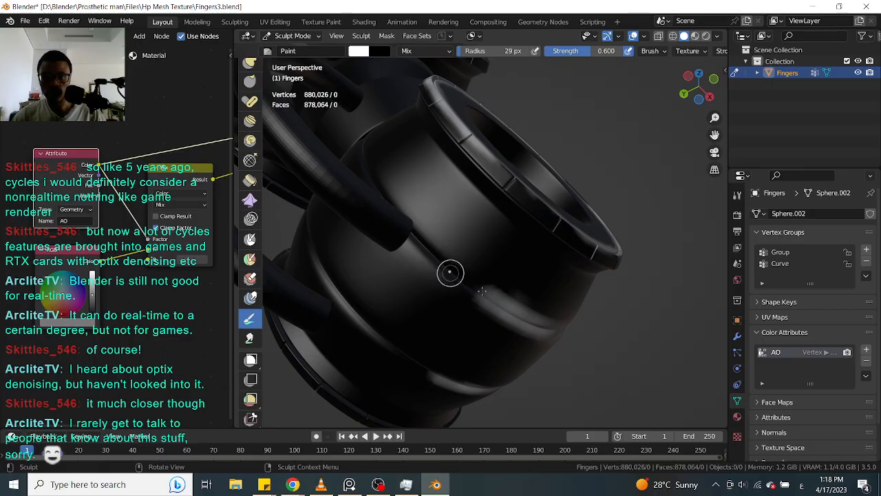
pyautogui.moveTo(419, 242); pyautogui.dragTo(437, 248, button='middle')
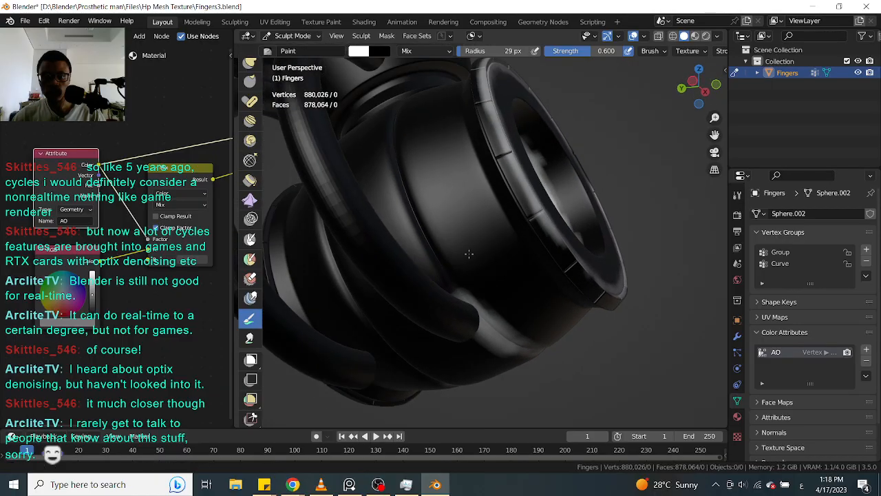
pyautogui.moveTo(408, 177)
pyautogui.mouseDown(button='middle')
pyautogui.moveTo(408, 152)
pyautogui.moveTo(412, 201)
pyautogui.mouseUp(button='middle')
pyautogui.moveTo(412, 201)
pyautogui.mouseDown()
pyautogui.moveTo(399, 241)
pyautogui.moveTo(396, 151)
pyautogui.moveTo(405, 122)
pyautogui.mouseUp()
pyautogui.moveTo(448, 178); pyautogui.dragTo(396, 212, button='middle')
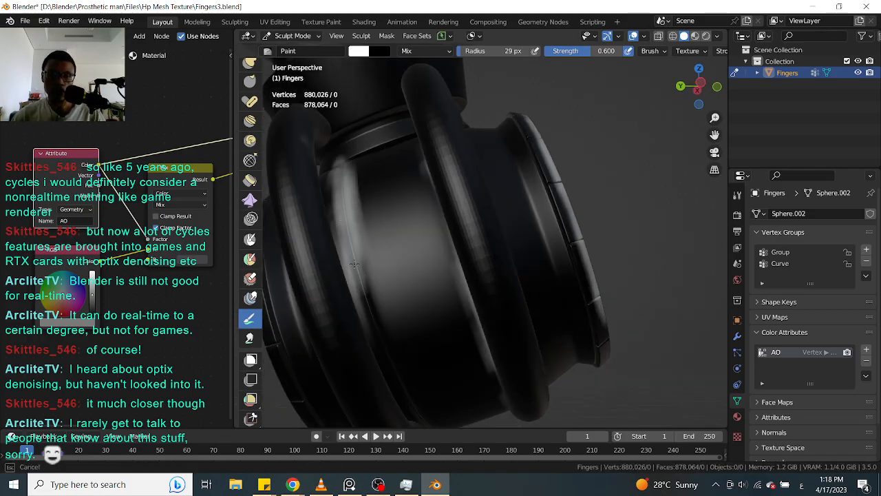
pyautogui.moveTo(370, 287)
pyautogui.mouseDown(button='middle')
pyautogui.moveTo(404, 238)
pyautogui.moveTo(441, 234)
pyautogui.mouseUp(button='middle')
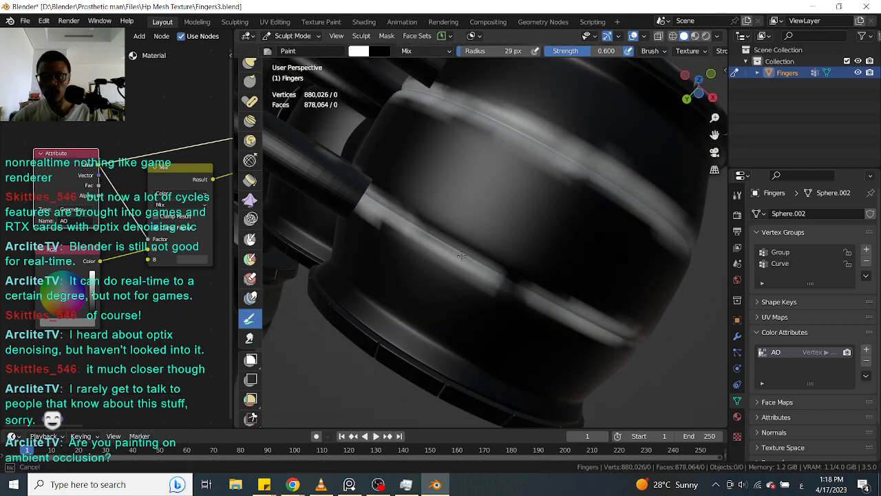
pyautogui.moveTo(445, 239); pyautogui.dragTo(526, 289)
pyautogui.scroll(-2, 578, 236)
# Step: Paint white all around the seam where the neck meets the fingertip joint's barrel
pyautogui.moveTo(578, 236)
pyautogui.mouseDown(button='middle')
pyautogui.moveTo(530, 176)
pyautogui.moveTo(486, 312)
pyautogui.moveTo(525, 167)
pyautogui.moveTo(527, 197)
pyautogui.moveTo(466, 207)
pyautogui.mouseUp(button='middle')
pyautogui.moveTo(466, 207)
pyautogui.mouseDown()
pyautogui.moveTo(393, 181)
pyautogui.moveTo(521, 211)
pyautogui.mouseUp()
pyautogui.moveTo(521, 211); pyautogui.dragTo(458, 237, button='middle')
pyautogui.moveTo(458, 238); pyautogui.dragTo(607, 238)
pyautogui.moveTo(627, 234); pyautogui.dragTo(530, 222, button='middle')
pyautogui.moveTo(490, 218)
pyautogui.mouseDown()
pyautogui.moveTo(565, 219)
pyautogui.moveTo(550, 212)
pyautogui.mouseUp()
pyautogui.moveTo(609, 217); pyautogui.dragTo(492, 232, button='middle')
pyautogui.moveTo(569, 216)
pyautogui.mouseDown(button='middle')
pyautogui.moveTo(541, 235)
pyautogui.moveTo(525, 221)
pyautogui.mouseUp(button='middle')
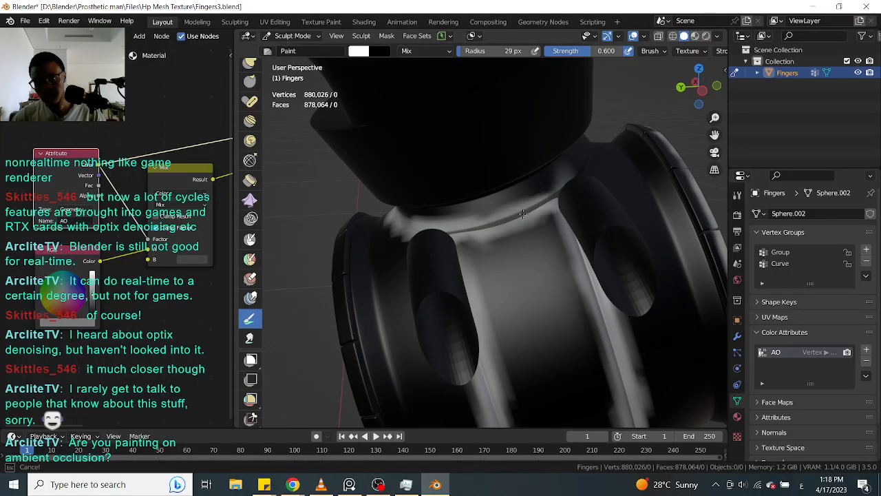
pyautogui.moveTo(553, 183); pyautogui.dragTo(550, 210, button='middle')
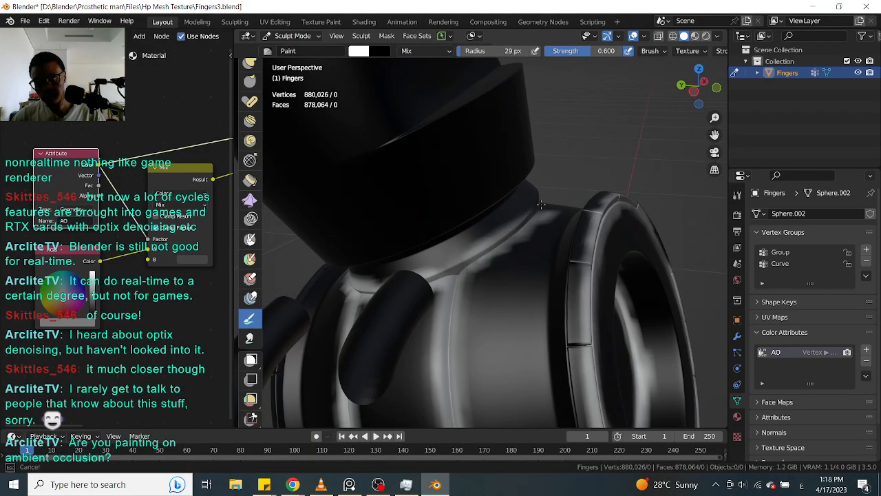
pyautogui.moveTo(503, 233); pyautogui.dragTo(537, 227, button='middle')
pyautogui.moveTo(551, 225)
pyautogui.mouseDown()
pyautogui.moveTo(509, 224)
pyautogui.moveTo(541, 212)
pyautogui.mouseUp()
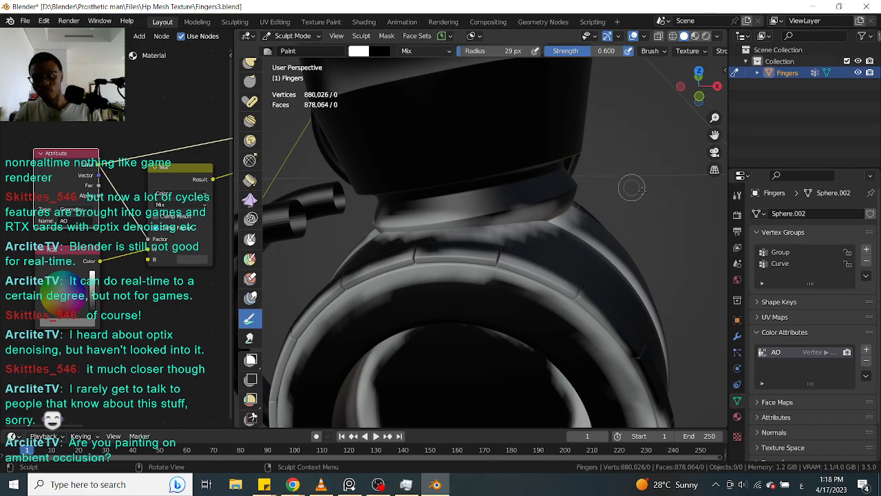
# Step: Paint white along the front of the ring groove between the neck and the collar above the fingertip joint
pyautogui.moveTo(611, 196); pyautogui.dragTo(612, 180, button='middle')
pyautogui.keyDown('alt'); pyautogui.moveTo(613, 180); pyautogui.dragTo(508, 271); pyautogui.keyUp('alt')
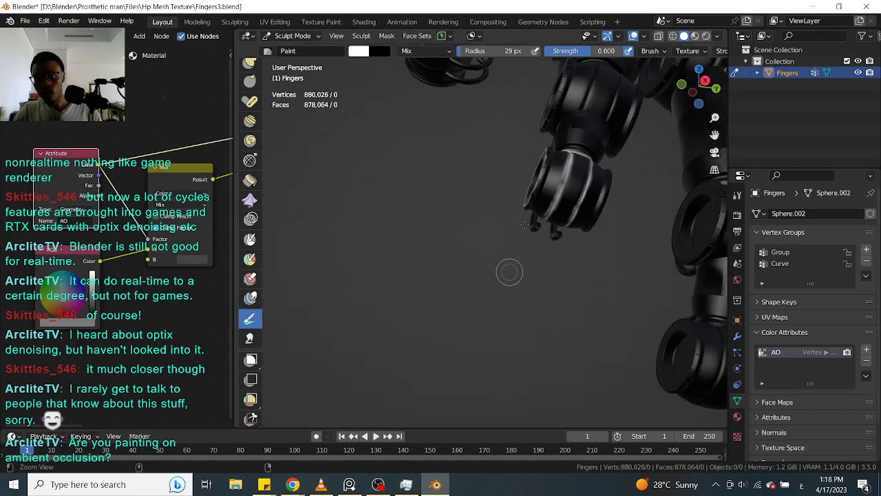
pyautogui.keyDown('alt'); pyautogui.keyDown('shift'); pyautogui.moveTo(642, 169); pyautogui.dragTo(585, 204); pyautogui.keyUp('shift'); pyautogui.keyUp('alt')
pyautogui.keyDown('alt'); pyautogui.keyDown('shift'); pyautogui.moveTo(543, 256); pyautogui.dragTo(602, 211); pyautogui.keyUp('shift'); pyautogui.keyUp('alt')
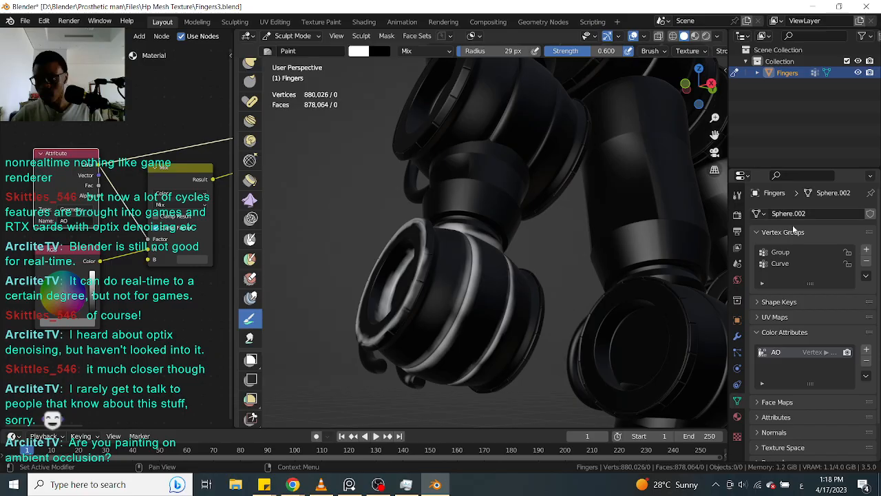
pyautogui.keyDown('alt'); pyautogui.moveTo(557, 250); pyautogui.dragTo(563, 275); pyautogui.keyUp('alt')
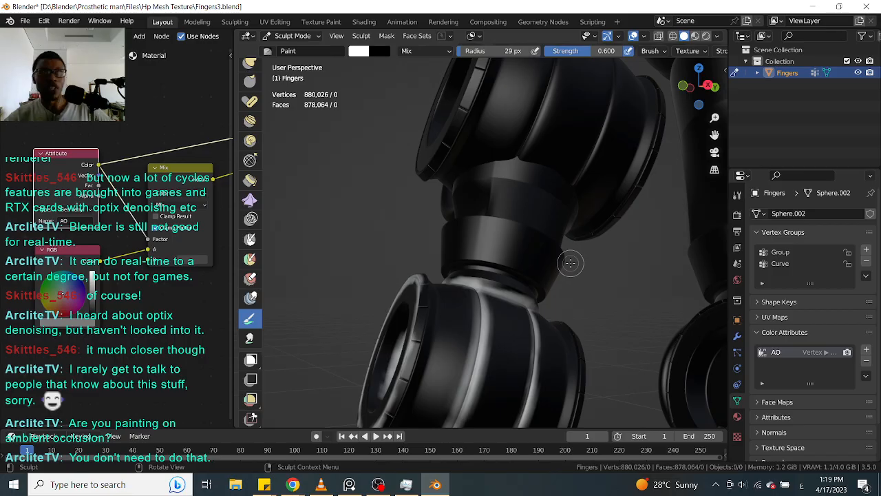
pyautogui.keyDown('ctrl'); pyautogui.keyDown('alt'); pyautogui.moveTo(603, 285); pyautogui.dragTo(609, 253); pyautogui.keyUp('alt'); pyautogui.keyUp('ctrl')
pyautogui.keyDown('alt'); pyautogui.moveTo(561, 277); pyautogui.dragTo(603, 291); pyautogui.keyUp('alt')
pyautogui.moveTo(602, 291); pyautogui.dragTo(601, 281, button='middle')
pyautogui.moveTo(482, 248)
pyautogui.mouseDown()
pyautogui.moveTo(516, 263)
pyautogui.moveTo(490, 252)
pyautogui.mouseUp()
pyautogui.moveTo(587, 275); pyautogui.dragTo(649, 262, button='middle')
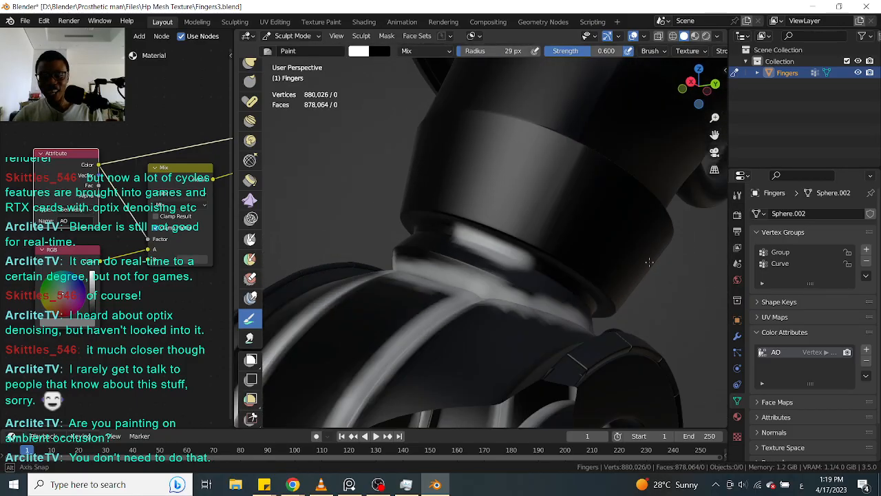
pyautogui.keyDown('alt'); pyautogui.moveTo(649, 261); pyautogui.dragTo(647, 262); pyautogui.keyUp('alt')
pyautogui.moveTo(502, 236); pyautogui.dragTo(583, 277)
# Step: Extend the white paint around the sides and back of the ring groove beneath the collar
pyautogui.moveTo(691, 259)
pyautogui.keyDown('alt'); pyautogui.mouseDown()
pyautogui.moveTo(674, 260)
pyautogui.moveTo(726, 289)
pyautogui.mouseUp(); pyautogui.keyUp('alt')
pyautogui.moveTo(572, 273); pyautogui.dragTo(433, 234)
pyautogui.moveTo(368, 205)
pyautogui.keyDown('alt'); pyautogui.mouseDown()
pyautogui.moveTo(420, 227)
pyautogui.moveTo(405, 246)
pyautogui.mouseUp(); pyautogui.keyUp('alt')
pyautogui.moveTo(405, 247)
pyautogui.keyDown('alt'); pyautogui.mouseDown()
pyautogui.moveTo(455, 220)
pyautogui.moveTo(554, 232)
pyautogui.moveTo(417, 285)
pyautogui.mouseUp(); pyautogui.keyUp('alt')
pyautogui.moveTo(662, 187)
pyautogui.keyDown('alt'); pyautogui.mouseDown()
pyautogui.moveTo(625, 170)
pyautogui.moveTo(522, 223)
pyautogui.moveTo(507, 249)
pyautogui.mouseUp(); pyautogui.keyUp('alt')
pyautogui.moveTo(600, 249); pyautogui.dragTo(543, 308)
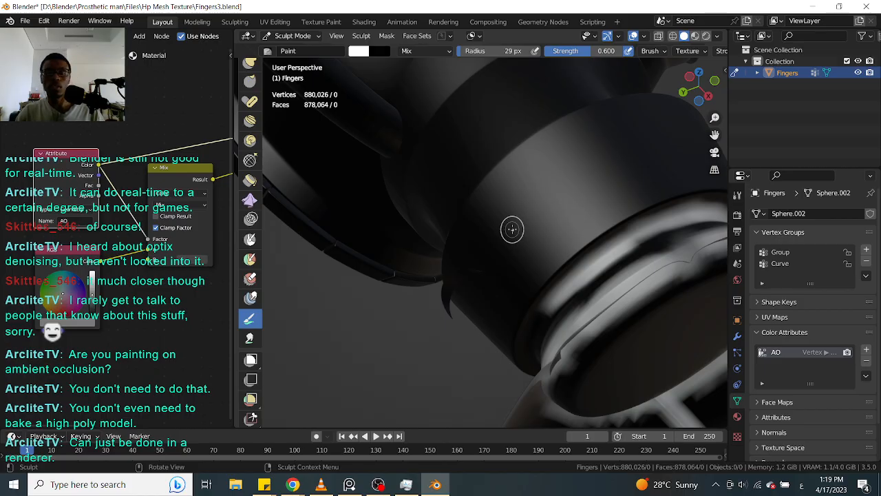
pyautogui.moveTo(507, 245)
pyautogui.mouseDown(button='middle')
pyautogui.moveTo(483, 257)
pyautogui.moveTo(529, 242)
pyautogui.moveTo(537, 281)
pyautogui.moveTo(542, 250)
pyautogui.moveTo(570, 236)
pyautogui.moveTo(561, 285)
pyautogui.mouseUp(button='middle')
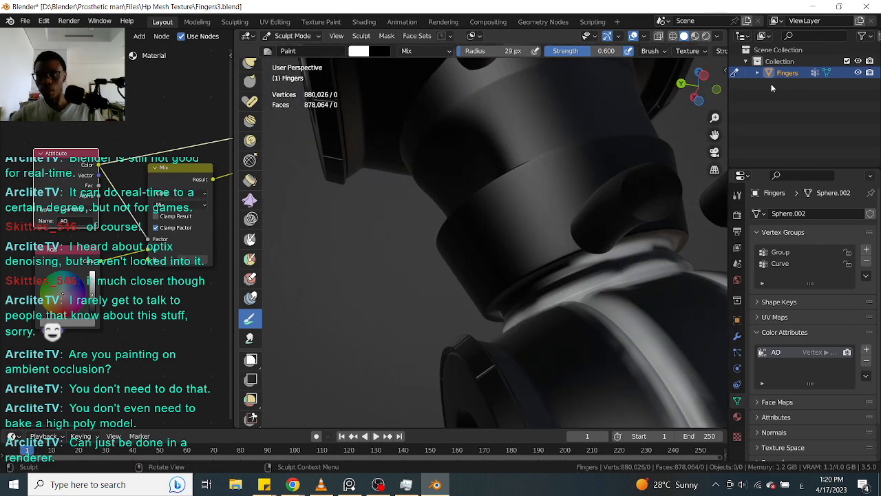
# Step: Reduce the viewport's Clip Start distance to keep close-up geometry from being cut off
pyautogui.press('n')
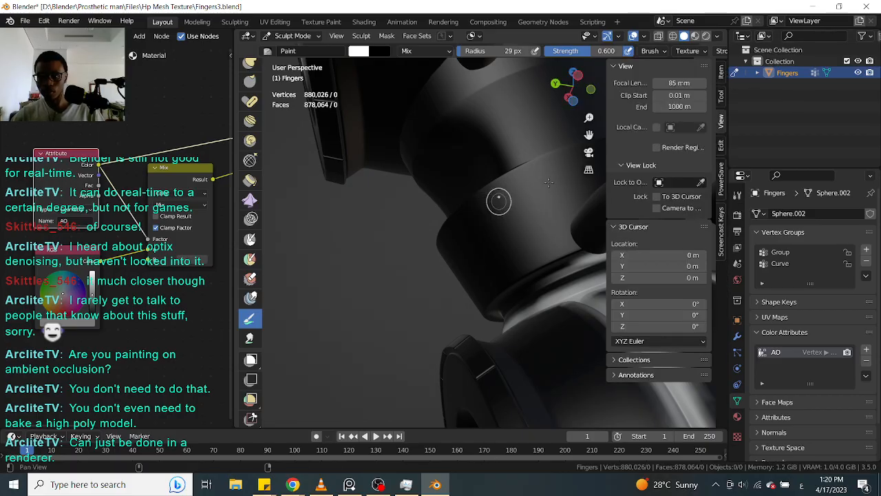
pyautogui.click(674, 95)
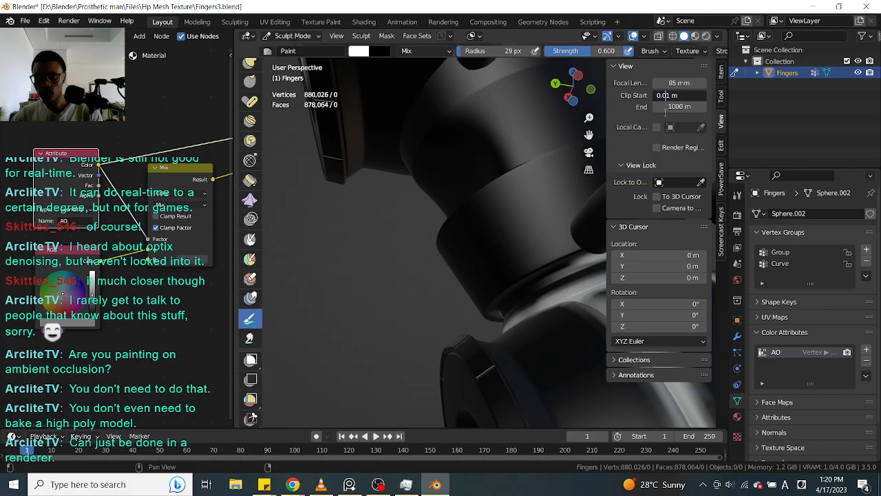
pyautogui.write('0')
pyautogui.press('Return')
pyautogui.moveTo(321, 285); pyautogui.dragTo(351, 248, button='middle')
pyautogui.press('n')
# Step: Show the brush's color settings and fill the unpainted gaps in the ring groove beneath the collar with white
pyautogui.moveTo(494, 245)
pyautogui.mouseDown(button='middle')
pyautogui.moveTo(516, 236)
pyautogui.moveTo(443, 255)
pyautogui.moveTo(509, 247)
pyautogui.mouseUp(button='middle')
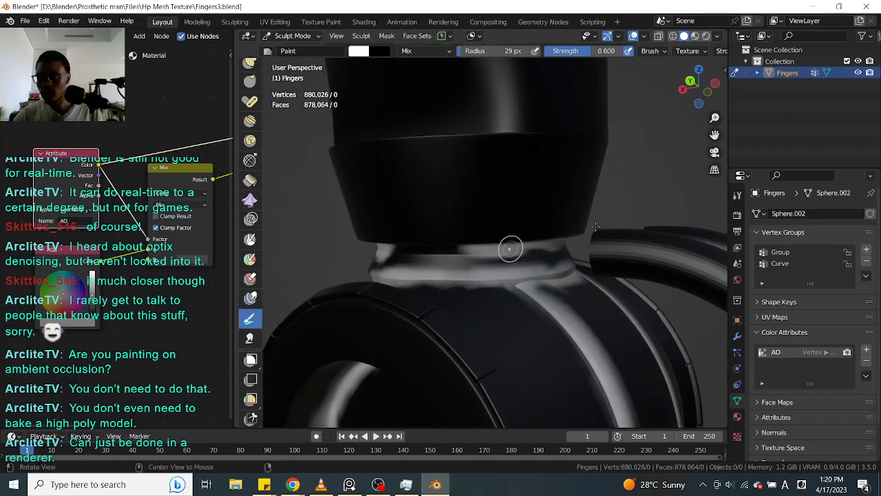
pyautogui.click(738, 195)
pyautogui.scroll(-10, 875, 263)
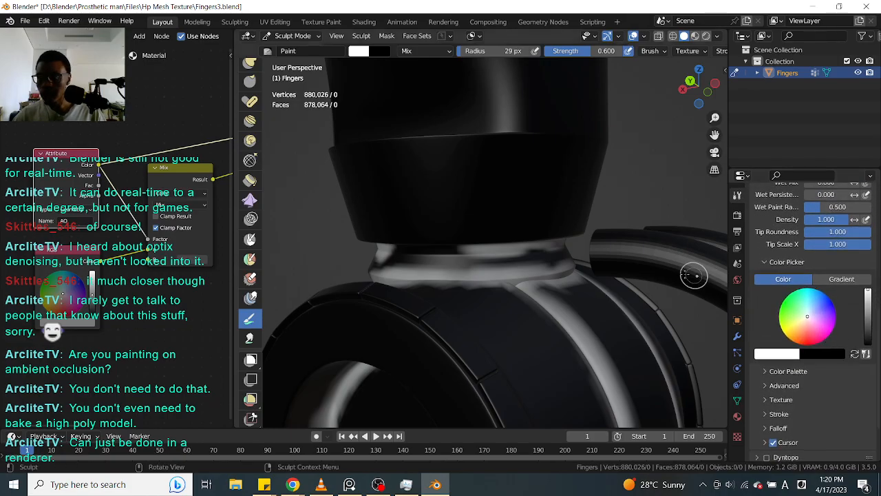
pyautogui.moveTo(663, 181)
pyautogui.mouseDown(button='middle')
pyautogui.moveTo(668, 149)
pyautogui.moveTo(715, 175)
pyautogui.moveTo(693, 187)
pyautogui.mouseUp(button='middle')
pyautogui.moveTo(485, 286)
pyautogui.mouseDown()
pyautogui.moveTo(502, 284)
pyautogui.moveTo(454, 302)
pyautogui.mouseUp()
pyautogui.moveTo(375, 285)
pyautogui.mouseDown(button='middle')
pyautogui.moveTo(424, 264)
pyautogui.moveTo(490, 272)
pyautogui.moveTo(483, 246)
pyautogui.mouseUp(button='middle')
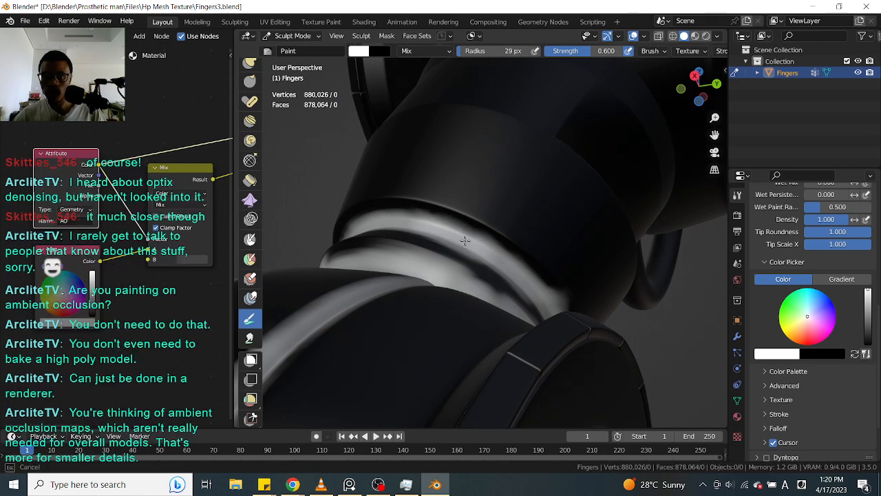
pyautogui.moveTo(320, 142); pyautogui.dragTo(389, 170, button='middle')
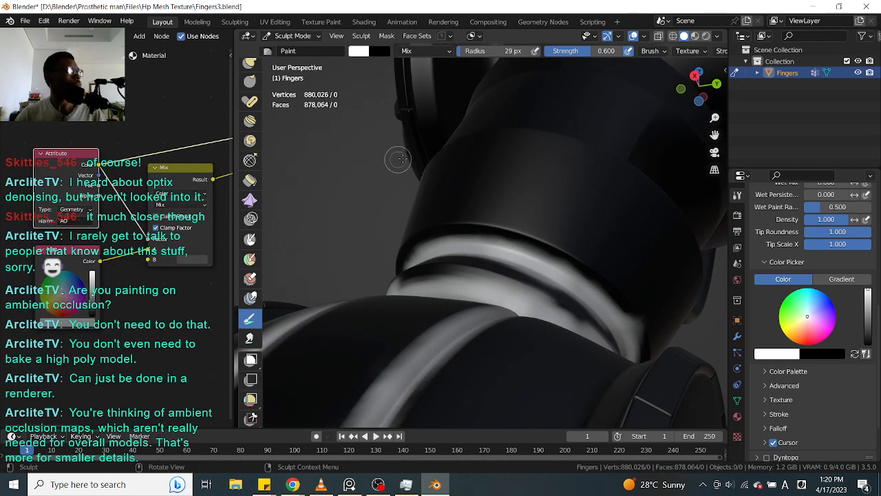
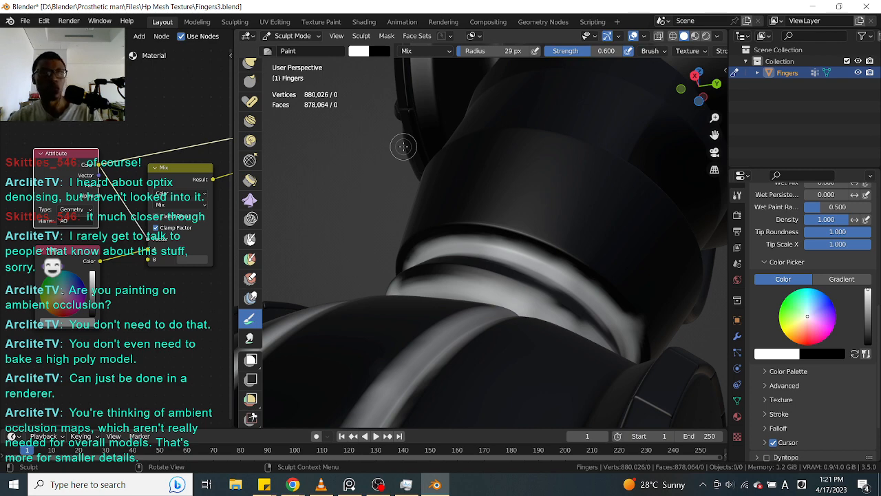
pyautogui.scroll(-8, 393, 146)
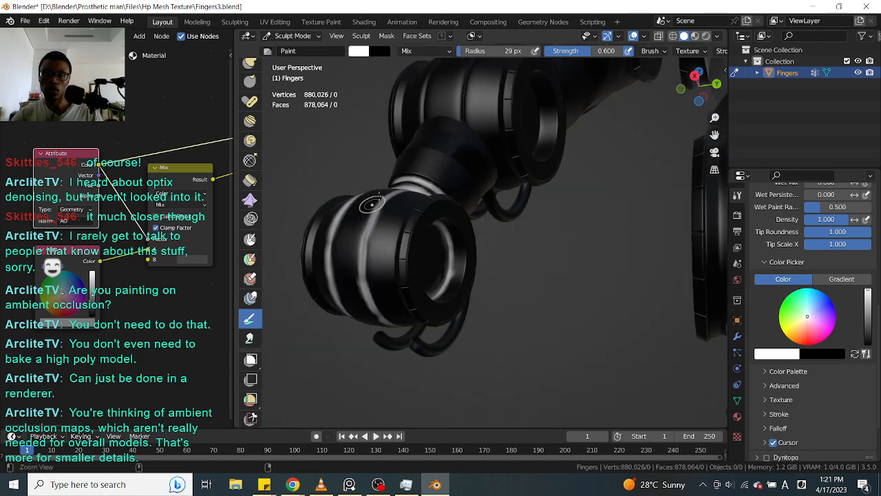
# Step: Paint white along the recessed step on the finger segment's neck, above the collar
pyautogui.moveTo(641, 167)
pyautogui.keyDown('alt'); pyautogui.mouseDown()
pyautogui.moveTo(534, 180)
pyautogui.moveTo(543, 173)
pyautogui.moveTo(588, 228)
pyautogui.mouseUp(); pyautogui.keyUp('alt')
pyautogui.keyDown('ctrl'); pyautogui.keyDown('alt'); pyautogui.moveTo(564, 267); pyautogui.dragTo(574, 246); pyautogui.keyUp('alt'); pyautogui.keyUp('ctrl')
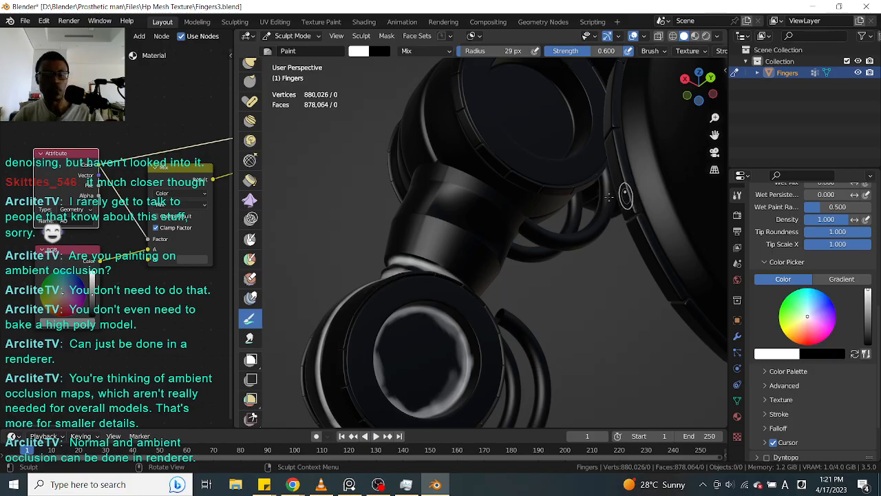
pyautogui.keyDown('ctrl'); pyautogui.moveTo(569, 287); pyautogui.dragTo(565, 266, button='middle'); pyautogui.keyUp('ctrl')
pyautogui.moveTo(566, 266)
pyautogui.keyDown('shift'); pyautogui.mouseDown(button='middle')
pyautogui.moveTo(640, 299)
pyautogui.moveTo(596, 333)
pyautogui.moveTo(647, 279)
pyautogui.moveTo(653, 258)
pyautogui.moveTo(606, 263)
pyautogui.mouseUp(button='middle'); pyautogui.keyUp('shift')
pyautogui.moveTo(411, 248)
pyautogui.mouseDown()
pyautogui.moveTo(384, 233)
pyautogui.moveTo(561, 274)
pyautogui.moveTo(487, 261)
pyautogui.mouseUp()
pyautogui.moveTo(394, 243); pyautogui.dragTo(377, 237)
pyautogui.moveTo(315, 215)
pyautogui.mouseDown(button='middle')
pyautogui.moveTo(370, 226)
pyautogui.moveTo(403, 211)
pyautogui.moveTo(397, 254)
pyautogui.mouseUp(button='middle')
pyautogui.moveTo(397, 255)
pyautogui.mouseDown()
pyautogui.moveTo(377, 241)
pyautogui.moveTo(370, 218)
pyautogui.mouseUp()
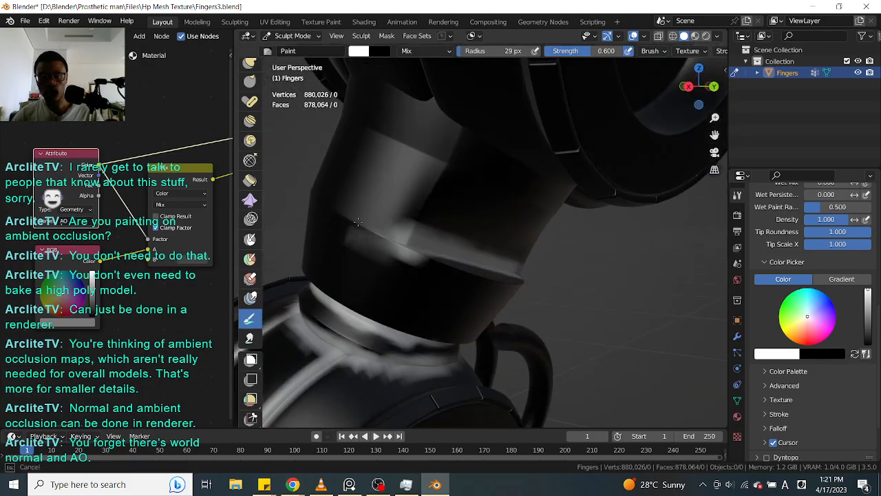
pyautogui.moveTo(420, 248); pyautogui.dragTo(413, 244)
pyautogui.moveTo(413, 244)
pyautogui.mouseDown(button='middle')
pyautogui.moveTo(527, 216)
pyautogui.moveTo(558, 230)
pyautogui.moveTo(637, 233)
pyautogui.mouseUp(button='middle')
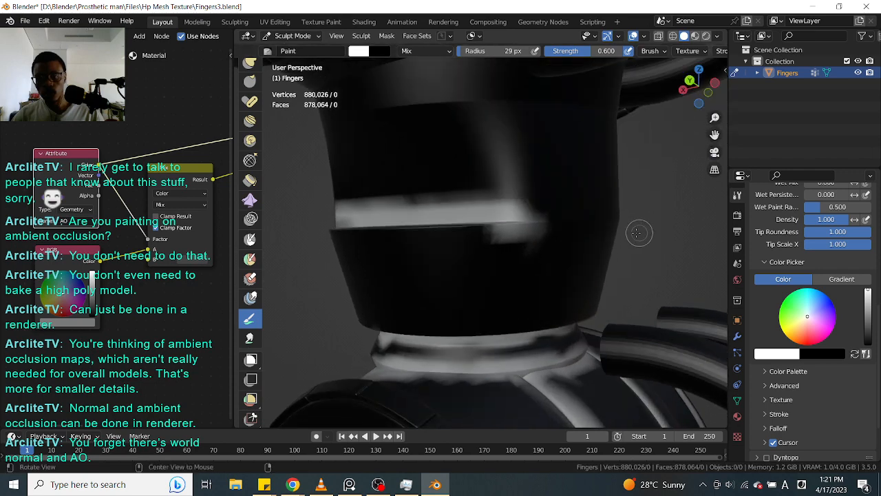
# Step: Touch up the paint around the corners and ends of the recessed step on the neck's other sides
pyautogui.moveTo(547, 236); pyautogui.dragTo(510, 235)
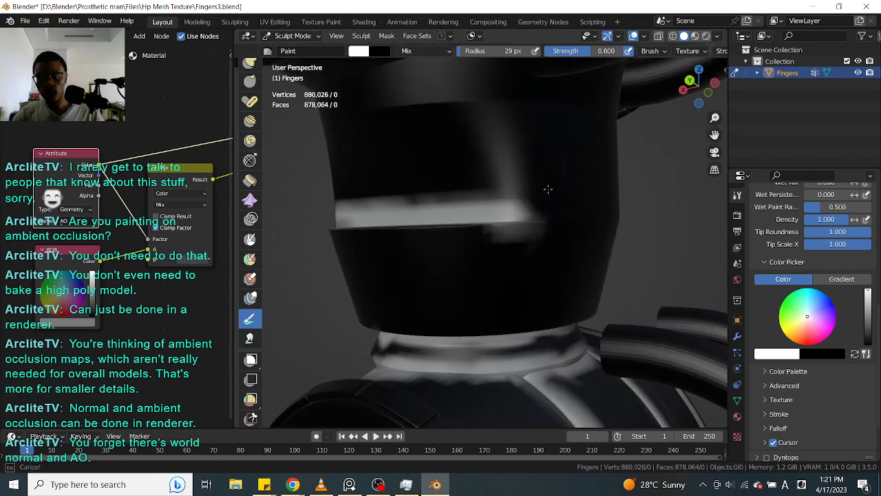
pyautogui.moveTo(543, 193); pyautogui.dragTo(557, 194)
pyautogui.moveTo(684, 186)
pyautogui.keyDown('alt'); pyautogui.mouseDown()
pyautogui.moveTo(644, 208)
pyautogui.moveTo(674, 189)
pyautogui.moveTo(646, 212)
pyautogui.moveTo(639, 236)
pyautogui.moveTo(643, 223)
pyautogui.mouseUp(); pyautogui.keyUp('alt')
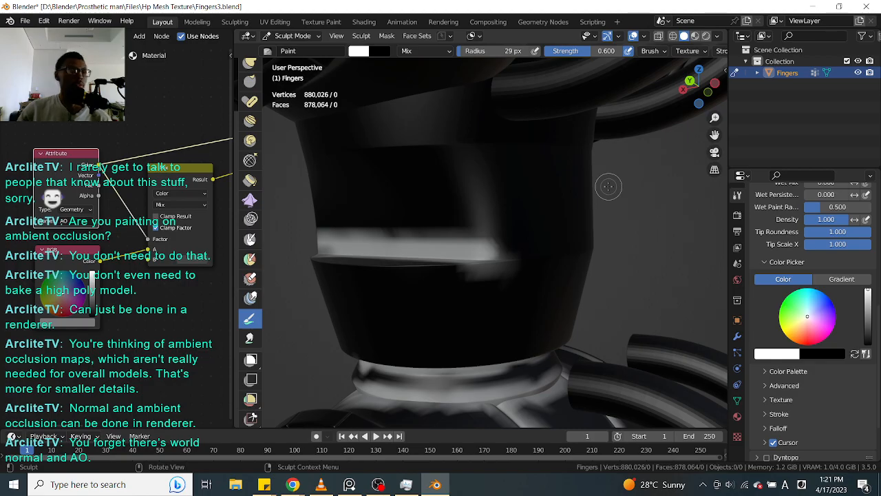
pyautogui.moveTo(475, 279); pyautogui.dragTo(513, 263)
pyautogui.moveTo(587, 230)
pyautogui.mouseDown(button='middle')
pyautogui.moveTo(709, 225)
pyautogui.moveTo(520, 193)
pyautogui.mouseUp(button='middle')
pyautogui.moveTo(378, 143); pyautogui.dragTo(364, 137, button='middle')
pyautogui.moveTo(364, 138); pyautogui.dragTo(380, 167)
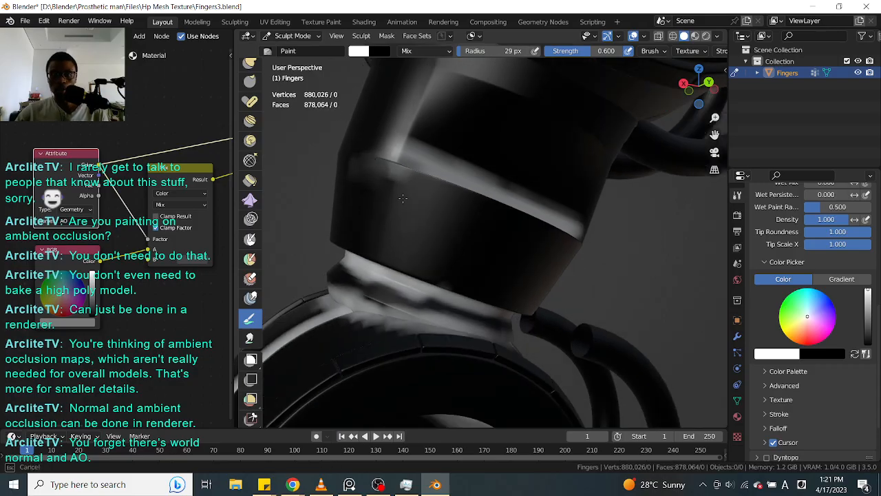
pyautogui.moveTo(390, 166); pyautogui.dragTo(447, 170)
pyautogui.moveTo(653, 203); pyautogui.dragTo(499, 178, button='middle')
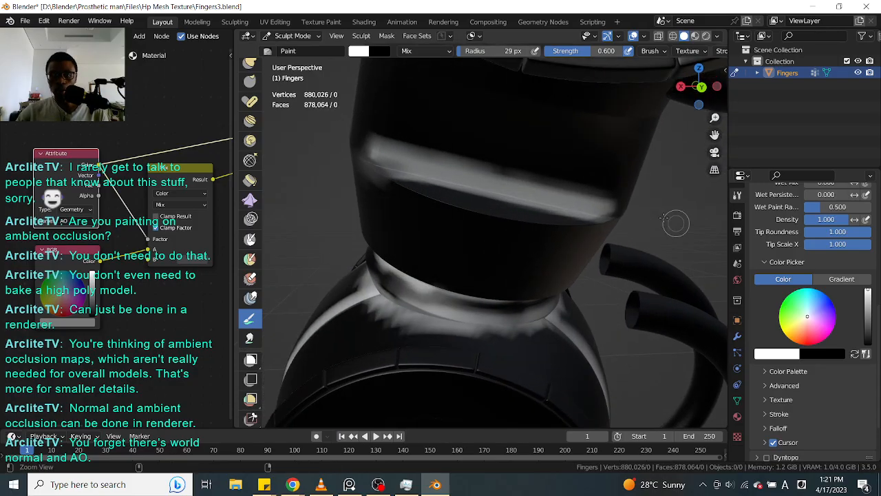
pyautogui.moveTo(412, 167)
pyautogui.mouseDown()
pyautogui.moveTo(377, 165)
pyautogui.moveTo(399, 163)
pyautogui.mouseUp()
pyautogui.click(364, 159)
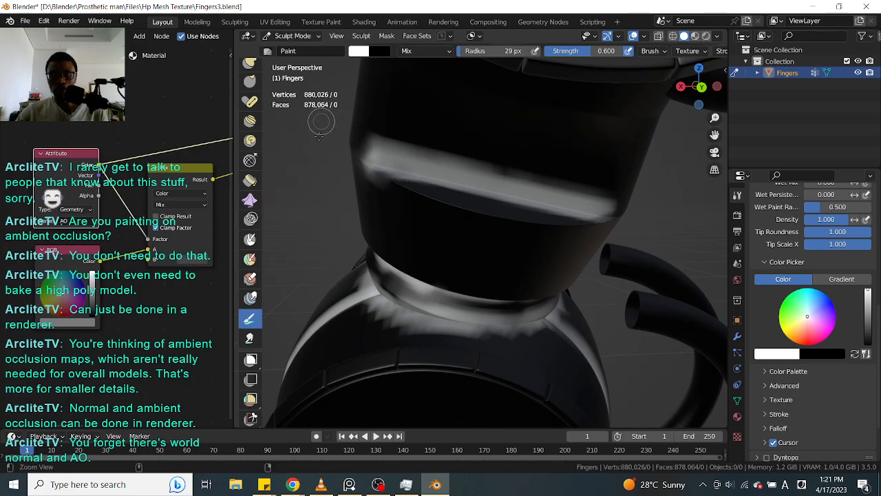
# Step: Check the painted neck from its opposite side and save the file
pyautogui.scroll(3, 319, 139)
pyautogui.scroll(-5, 370, 142)
pyautogui.moveTo(453, 172); pyautogui.dragTo(548, 192, button='middle')
pyautogui.moveTo(431, 186)
pyautogui.keyDown('alt'); pyautogui.mouseDown()
pyautogui.moveTo(563, 189)
pyautogui.moveTo(541, 169)
pyautogui.moveTo(507, 186)
pyautogui.moveTo(475, 180)
pyautogui.moveTo(613, 135)
pyautogui.moveTo(565, 166)
pyautogui.mouseUp(); pyautogui.keyUp('alt')
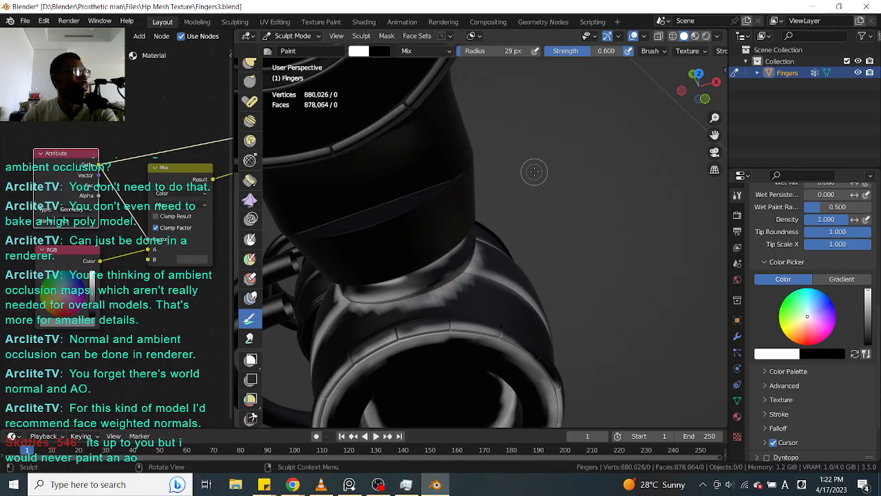
pyautogui.hotkey('ctrl', 's')
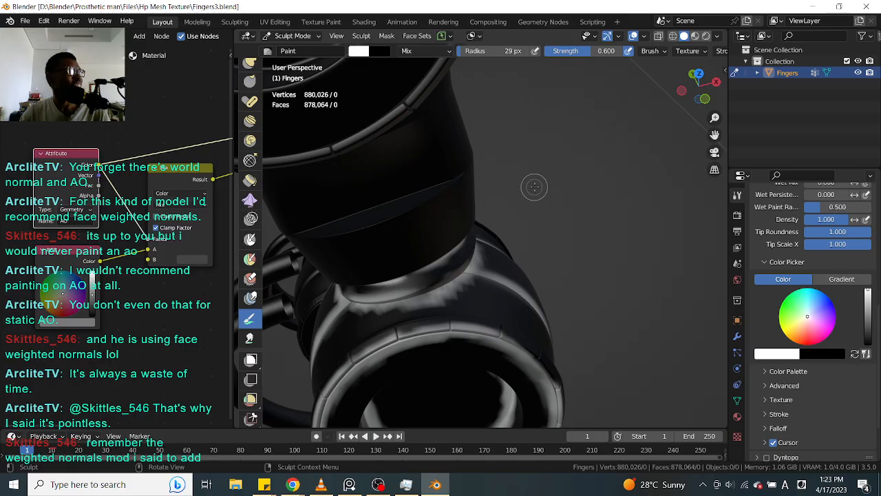
# Step: Review the painted fingertip joint and the unpainted joint above it from several angles, and save Fingers3.blend again
pyautogui.moveTo(544, 197)
pyautogui.mouseDown(button='middle')
pyautogui.moveTo(563, 177)
pyautogui.moveTo(624, 222)
pyautogui.moveTo(575, 199)
pyautogui.moveTo(596, 159)
pyautogui.moveTo(620, 171)
pyautogui.moveTo(514, 185)
pyautogui.moveTo(562, 177)
pyautogui.moveTo(550, 172)
pyautogui.mouseUp(button='middle')
pyautogui.moveTo(466, 157)
pyautogui.mouseDown()
pyautogui.moveTo(364, 230)
pyautogui.moveTo(516, 153)
pyautogui.mouseUp()
pyautogui.moveTo(590, 152)
pyautogui.keyDown('ctrl'); pyautogui.keyDown('alt'); pyautogui.mouseDown()
pyautogui.moveTo(606, 172)
pyautogui.moveTo(549, 309)
pyautogui.mouseUp(); pyautogui.keyUp('alt'); pyautogui.keyUp('ctrl')
pyautogui.keyDown('alt'); pyautogui.moveTo(649, 205); pyautogui.dragTo(503, 163); pyautogui.keyUp('alt')
pyautogui.keyDown('ctrl'); pyautogui.keyDown('alt'); pyautogui.moveTo(396, 155); pyautogui.dragTo(442, 205); pyautogui.keyUp('alt'); pyautogui.keyUp('ctrl')
pyautogui.keyDown('alt'); pyautogui.moveTo(589, 219); pyautogui.dragTo(543, 256); pyautogui.keyUp('alt')
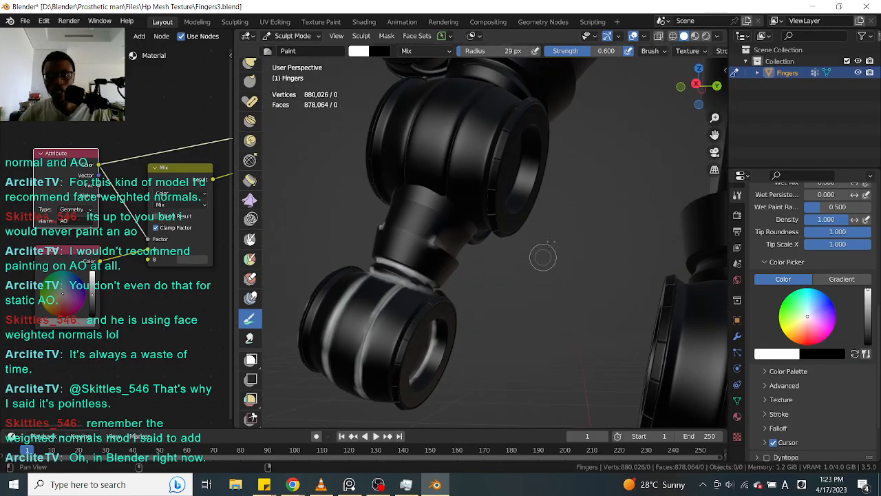
pyautogui.keyDown('alt'); pyautogui.moveTo(459, 206); pyautogui.dragTo(549, 273); pyautogui.keyUp('alt')
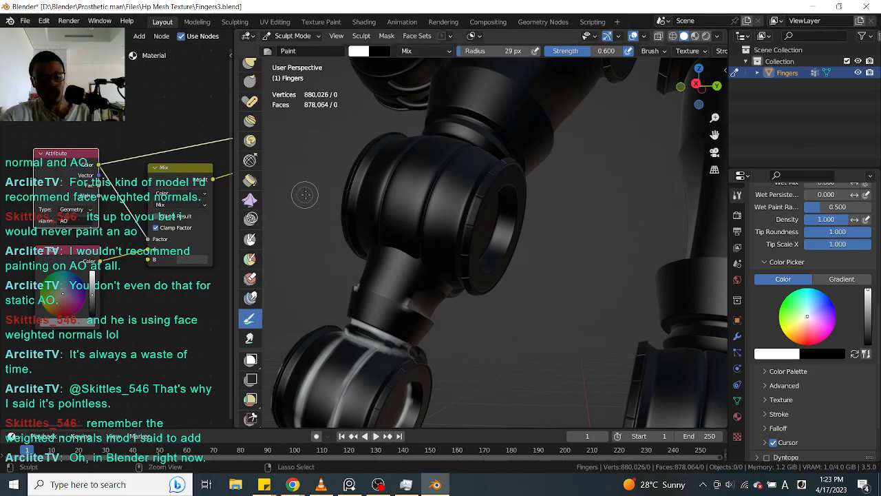
pyautogui.hotkey('ctrl', 's')
pyautogui.click(375, 197)
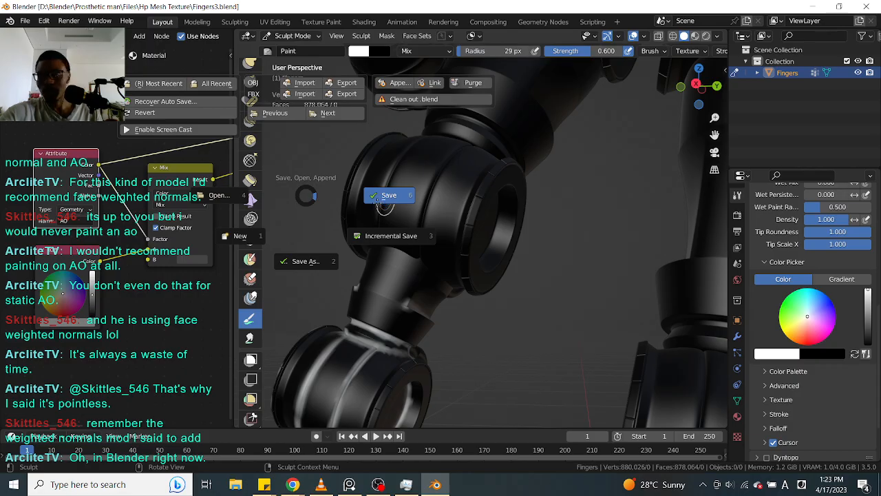
# Step: Open the file Arm Wrist Holder27.blend from the Hp Mesh Texture folder
pyautogui.click(25, 20)
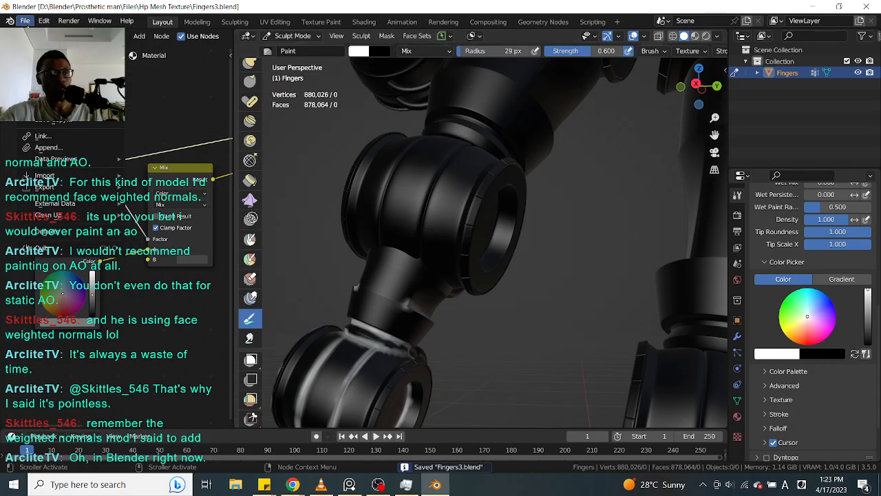
pyautogui.moveTo(69, 57)
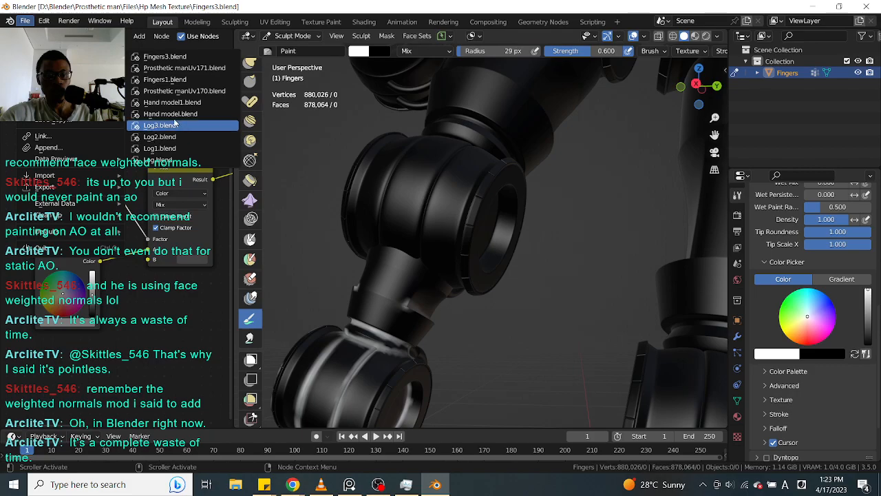
pyautogui.click(43, 47)
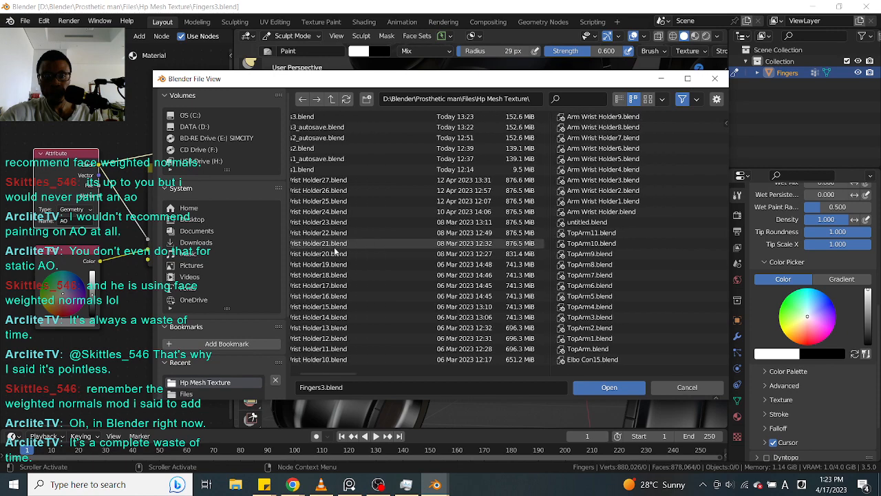
pyautogui.click(321, 180)
pyautogui.click(587, 389)
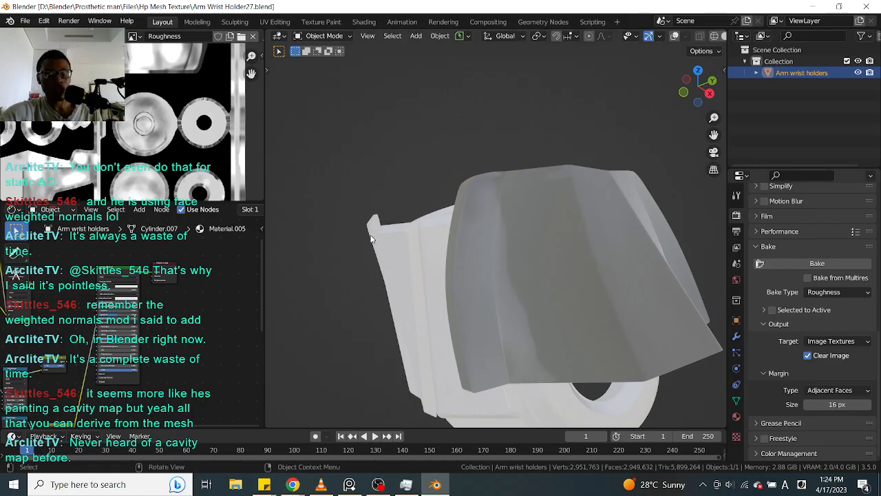
# Step: Connect the final color Mix node's result to the Principled BSDF's Base Color in the arm wrist holders' material
pyautogui.scroll(-3, 326, 239)
pyautogui.moveTo(326, 239); pyautogui.dragTo(437, 305, button='middle')
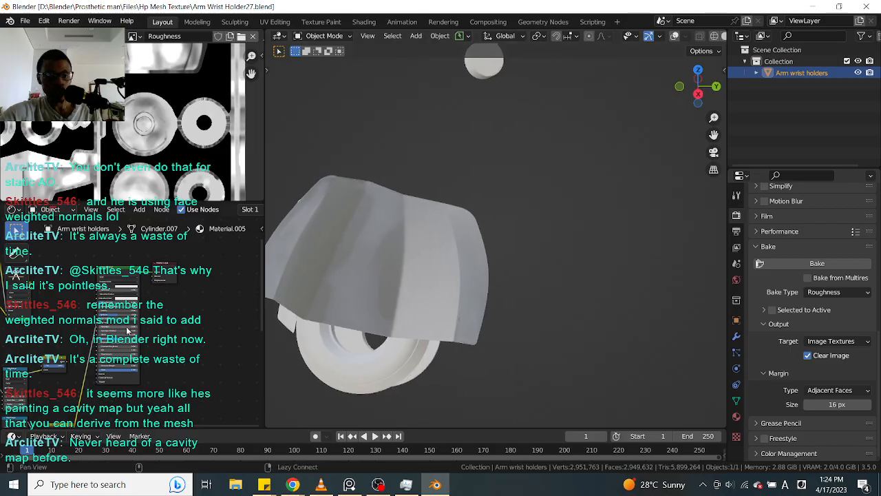
pyautogui.scroll(3, 230, 329)
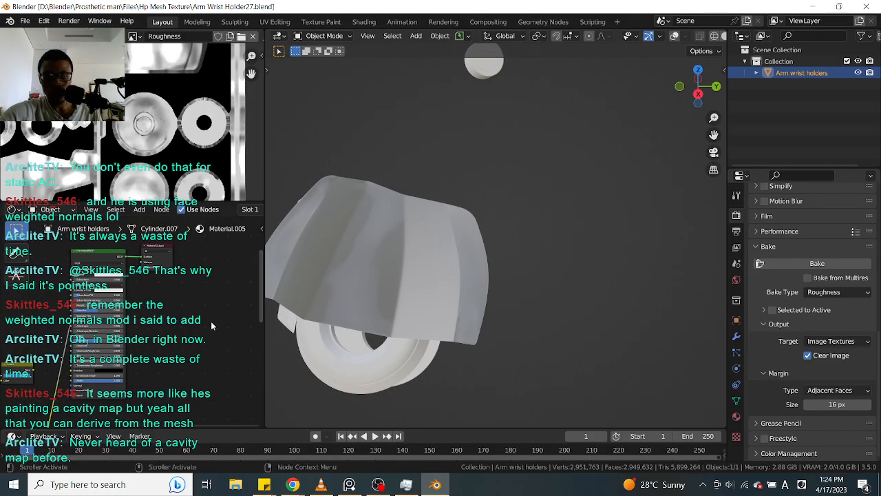
pyautogui.moveTo(185, 351); pyautogui.dragTo(273, 355, button='middle')
pyautogui.moveTo(10, 353); pyautogui.dragTo(22, 342, button='middle')
pyautogui.scroll(6, 133, 367)
pyautogui.moveTo(134, 368); pyautogui.dragTo(122, 298, button='middle')
pyautogui.scroll(-4, 95, 367)
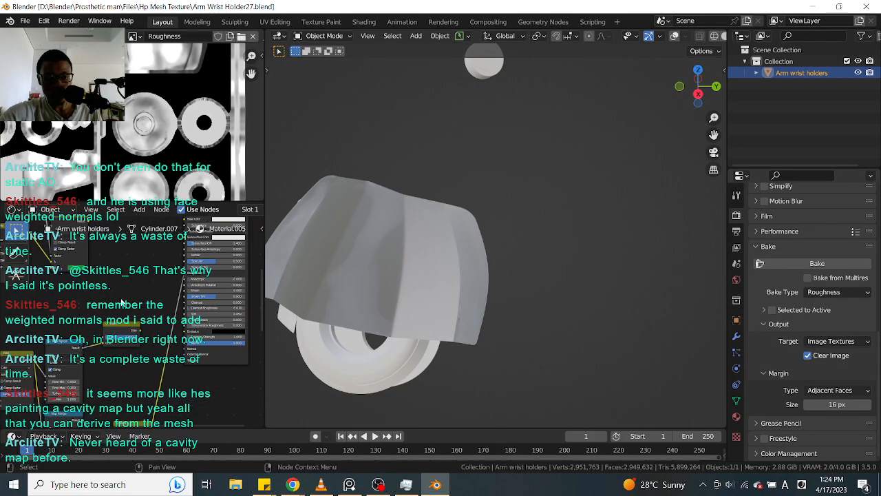
pyautogui.moveTo(90, 250); pyautogui.dragTo(85, 323, button='middle')
pyautogui.moveTo(88, 303); pyautogui.dragTo(188, 298)
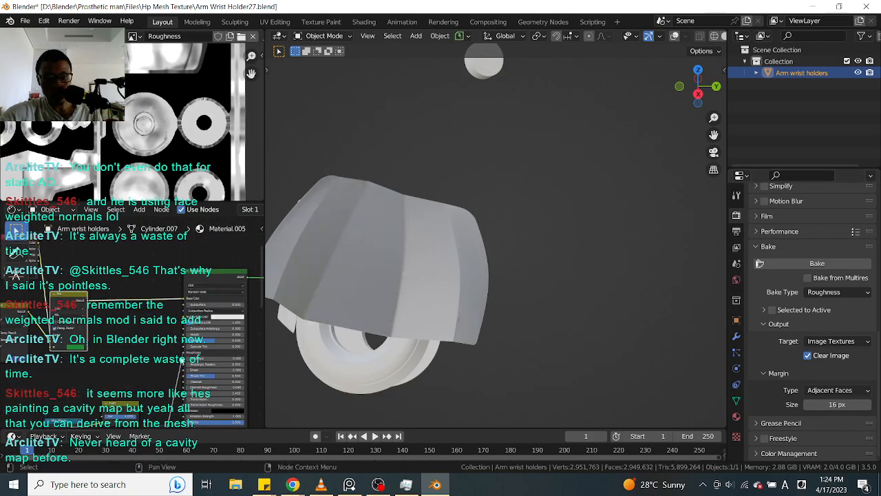
# Step: Disconnect the link feeding the Principled BSDF's Roughness input
pyautogui.moveTo(181, 354); pyautogui.dragTo(520, 354)
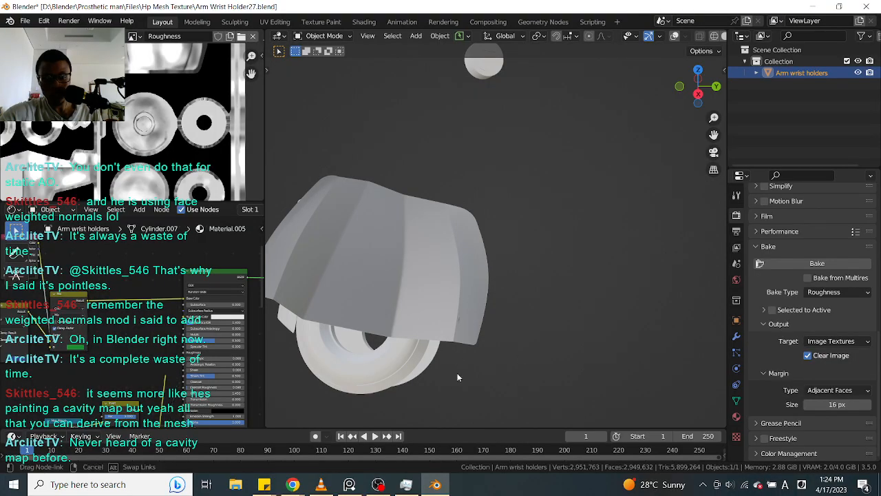
pyautogui.moveTo(456, 362); pyautogui.dragTo(457, 361)
pyautogui.moveTo(454, 360); pyautogui.dragTo(462, 327, button='middle')
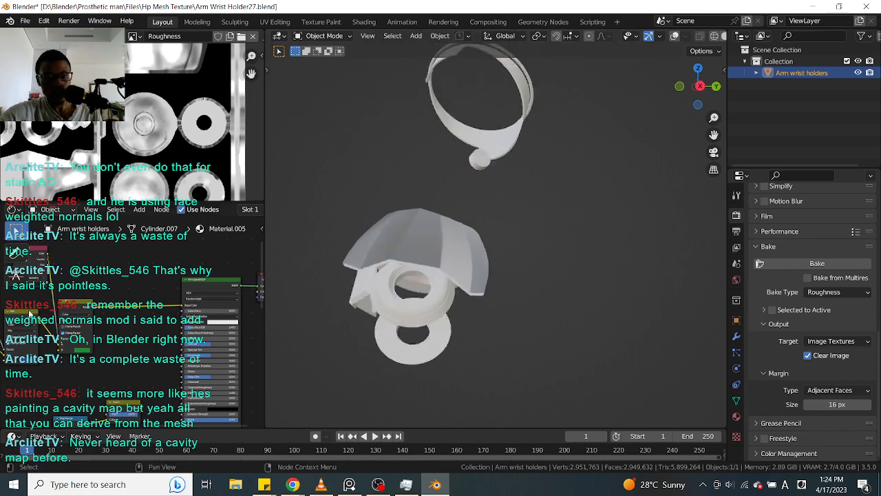
# Step: Locate and select the AO Attribute node in the arm wrist holders' material node tree
pyautogui.scroll(-4, 103, 354)
pyautogui.moveTo(103, 356); pyautogui.dragTo(172, 339, button='middle')
pyautogui.scroll(4, 180, 339)
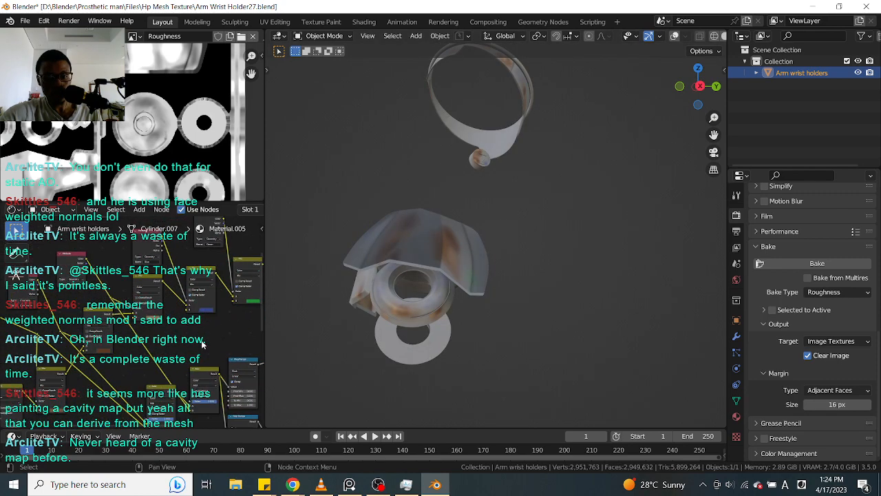
pyautogui.scroll(5, 189, 340)
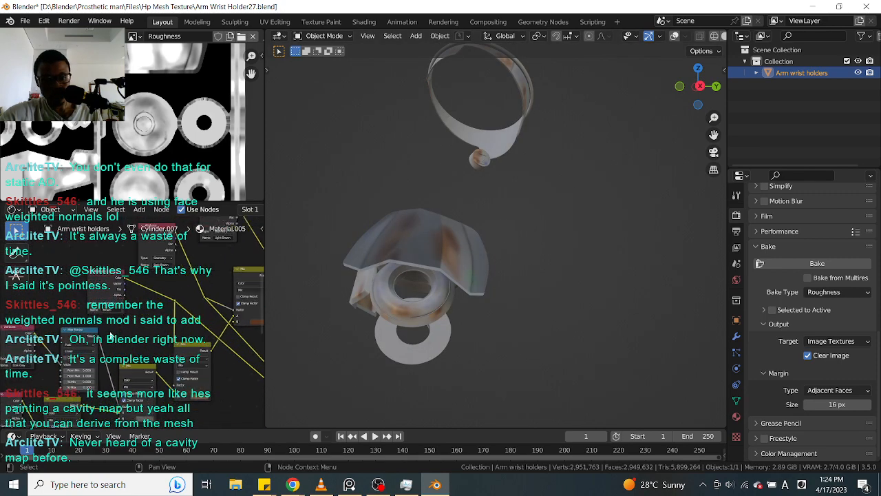
pyautogui.moveTo(97, 356); pyautogui.dragTo(131, 289, button='middle')
pyautogui.click(94, 324)
pyautogui.scroll(-2, 97, 325)
pyautogui.moveTo(102, 327); pyautogui.dragTo(72, 328, button='middle')
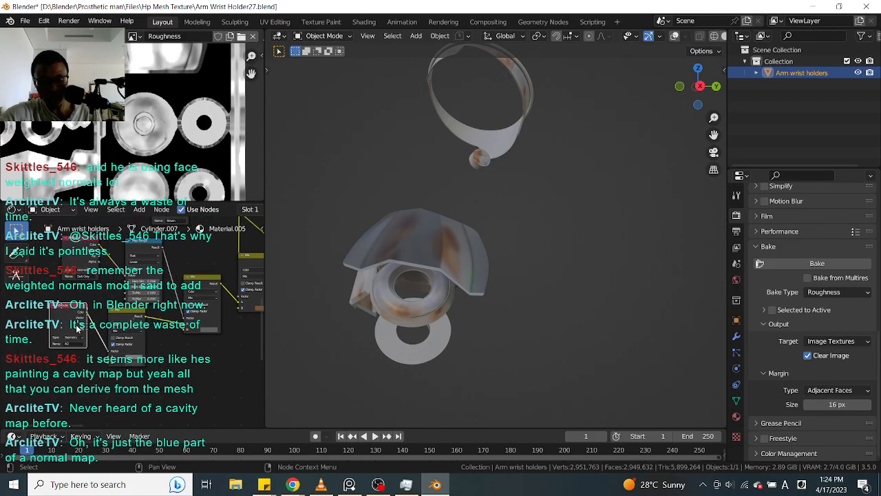
pyautogui.moveTo(57, 385); pyautogui.dragTo(124, 321)
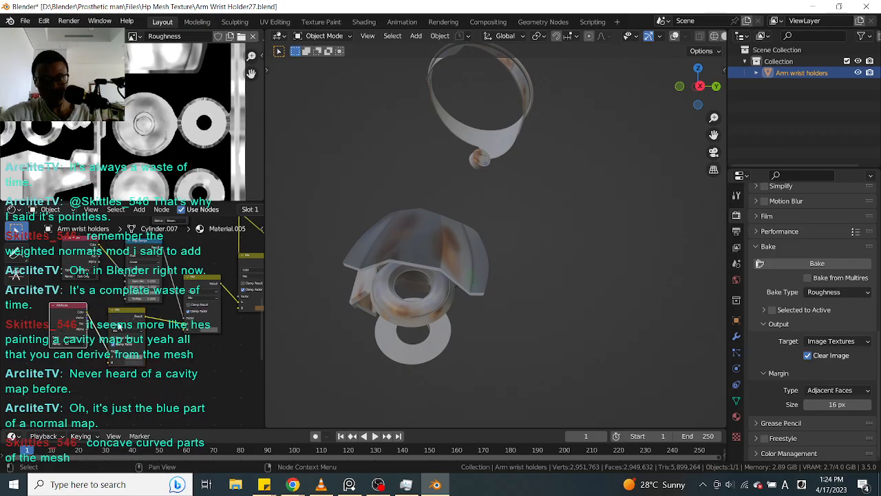
# Step: Toggle the mute on the AO Attribute node and compare the shading on the wrist cover and rings from several angles
pyautogui.moveTo(505, 326); pyautogui.dragTo(426, 304, button='middle')
pyautogui.scroll(4, 482, 330)
pyautogui.moveTo(521, 351); pyautogui.dragTo(494, 205, button='middle')
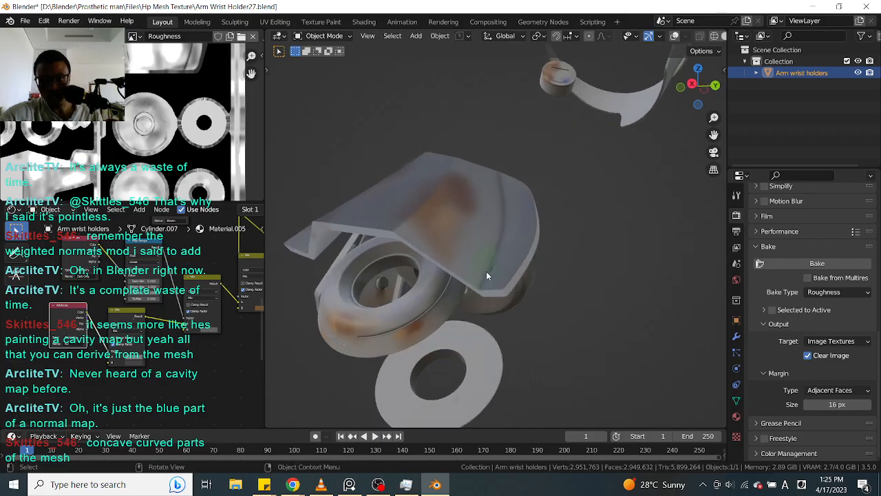
pyautogui.moveTo(483, 277); pyautogui.dragTo(454, 289, button='middle')
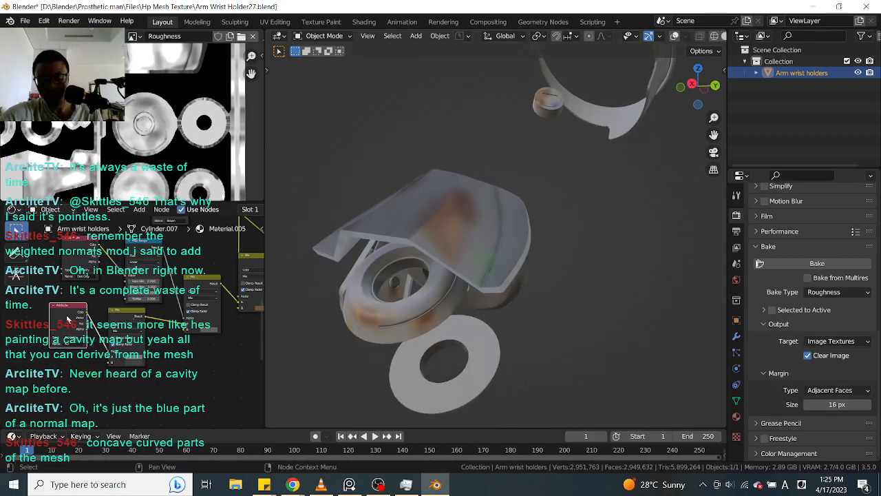
pyautogui.press('m')
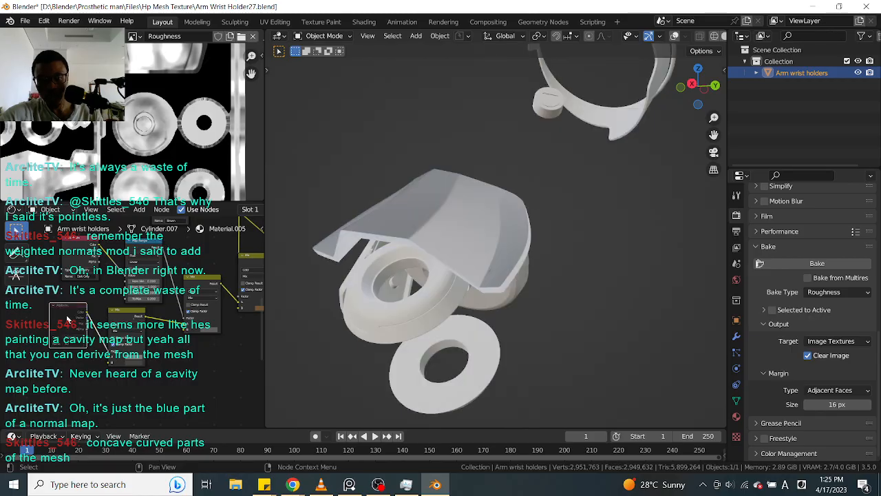
pyautogui.press('m')
pyautogui.moveTo(555, 310); pyautogui.dragTo(544, 354, button='middle')
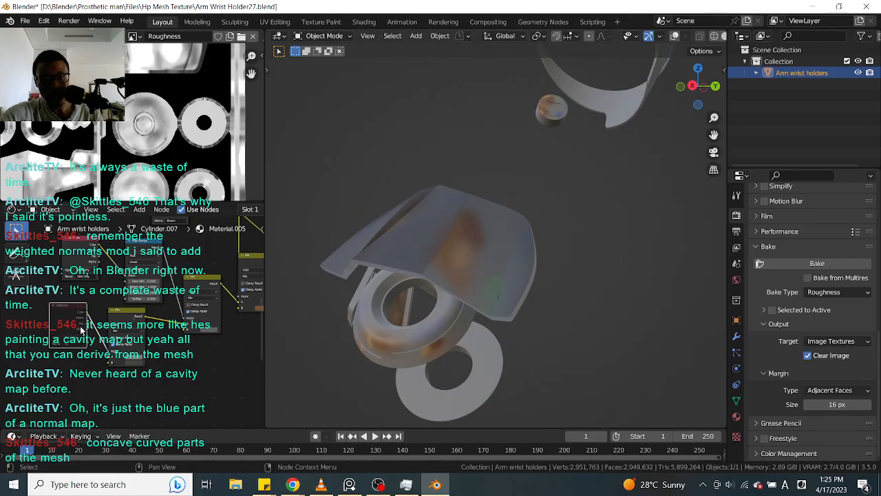
pyautogui.press('m')
pyautogui.press('m')
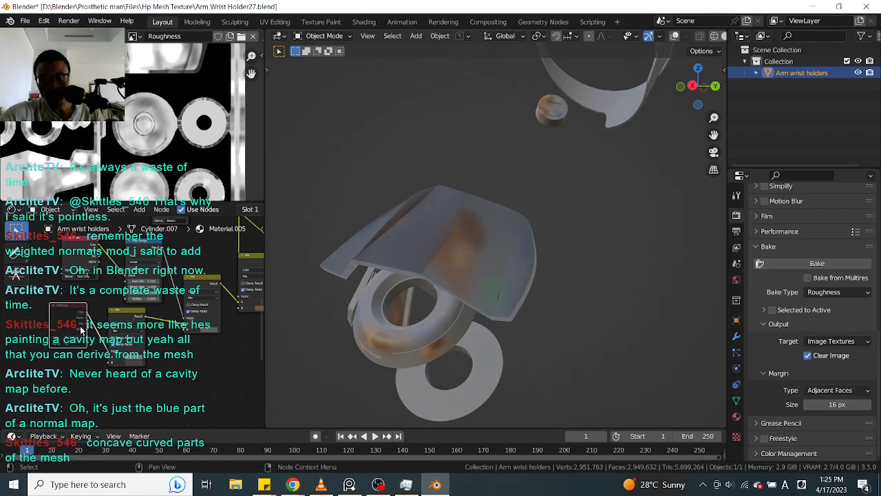
pyautogui.scroll(3, 511, 277)
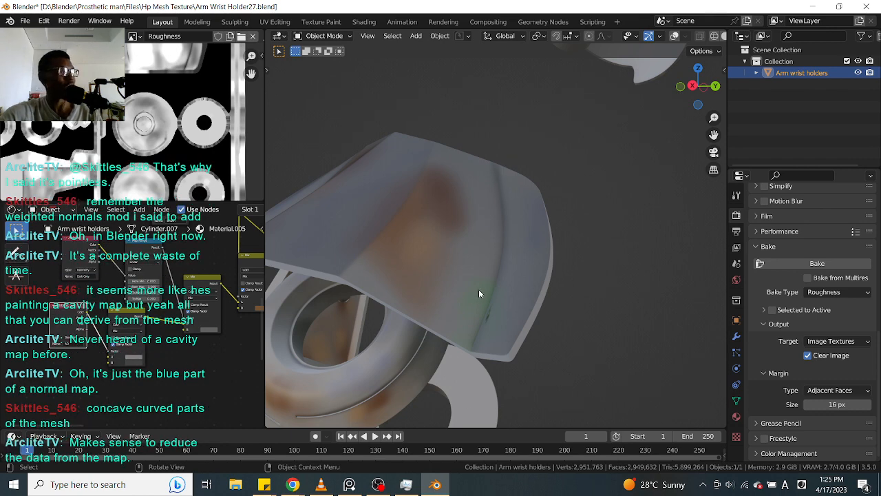
pyautogui.moveTo(486, 290); pyautogui.dragTo(501, 287, button='middle')
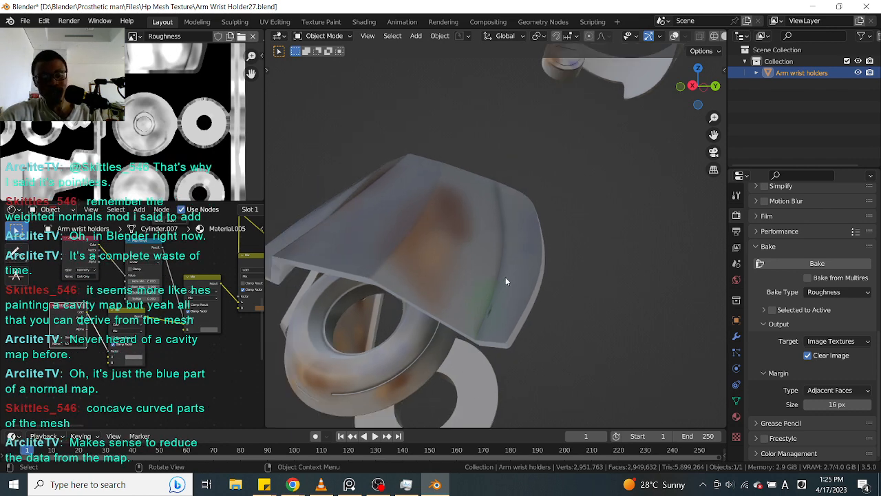
pyautogui.moveTo(509, 269)
pyautogui.mouseDown(button='middle')
pyautogui.moveTo(532, 267)
pyautogui.moveTo(522, 270)
pyautogui.mouseUp(button='middle')
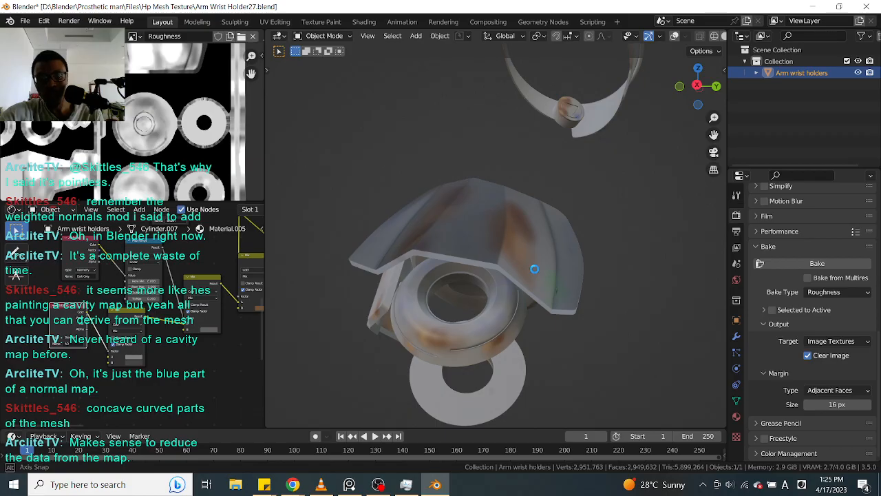
pyautogui.moveTo(535, 268); pyautogui.dragTo(536, 274, button='middle')
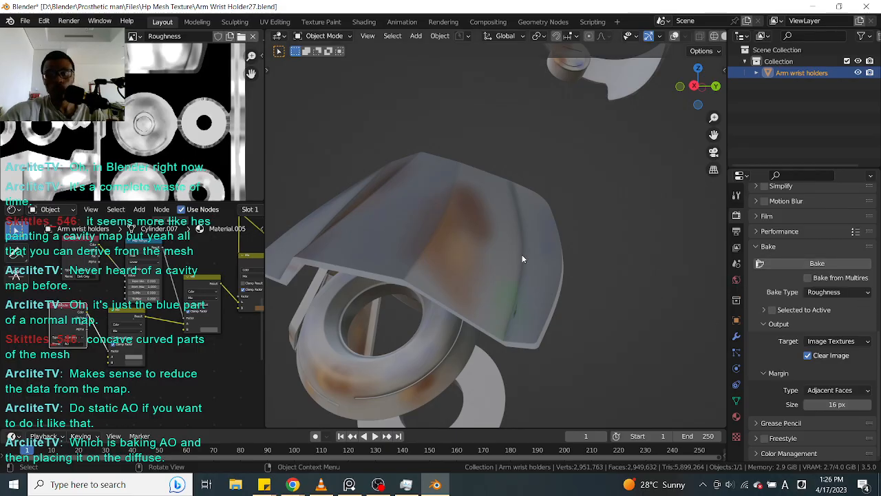
pyautogui.scroll(-5, 523, 257)
pyautogui.scroll(6, 544, 303)
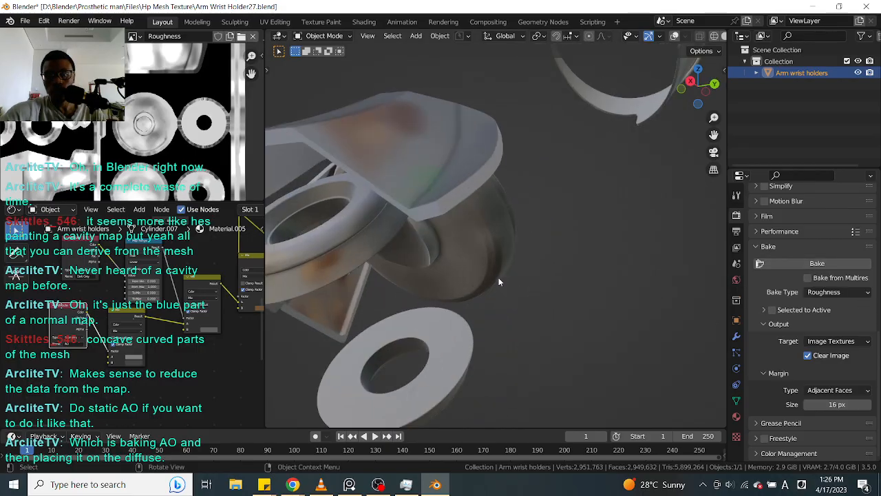
pyautogui.scroll(-1, 507, 295)
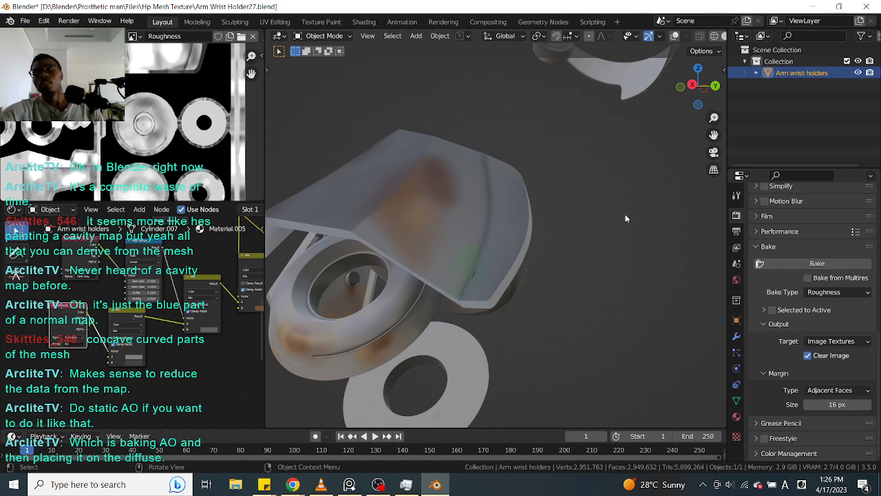
# Step: Open Fingers3.blend from the Hp Mesh Texture folder without saving the changes to the arm wrist holder file
pyautogui.click(27, 22)
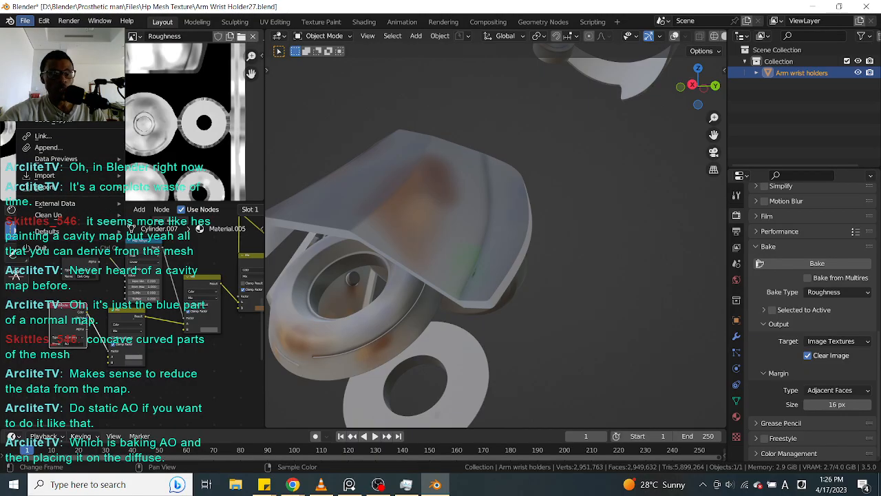
pyautogui.click(608, 249)
pyautogui.click(26, 21)
pyautogui.click(40, 49)
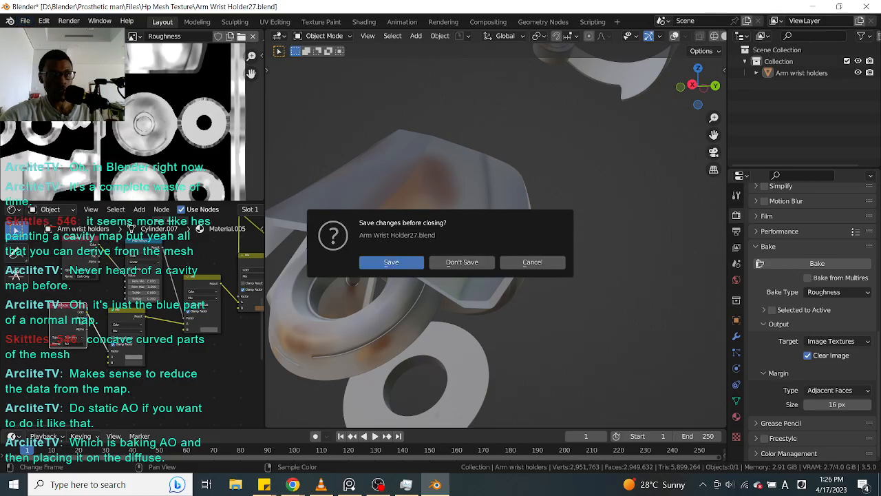
pyautogui.click(454, 262)
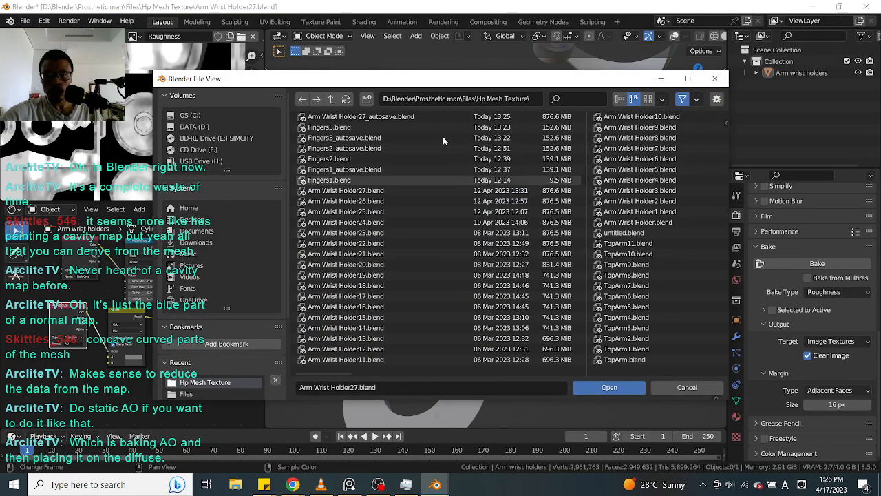
pyautogui.click(364, 127)
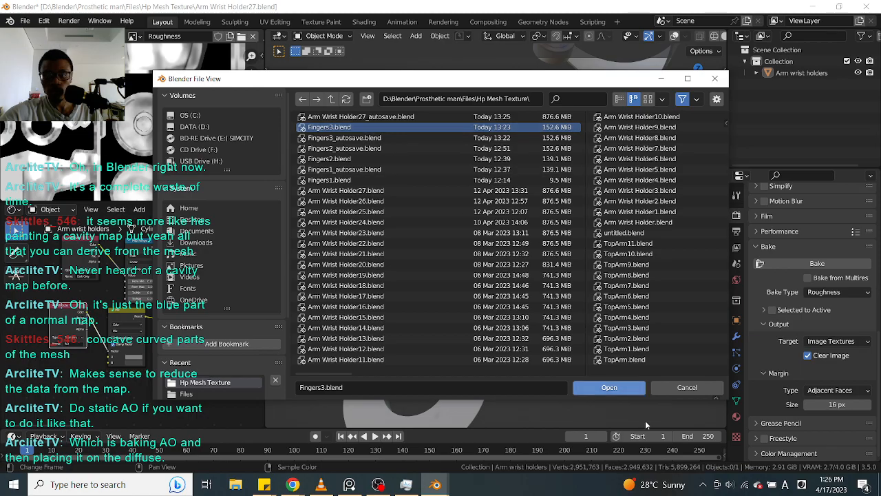
pyautogui.click(609, 388)
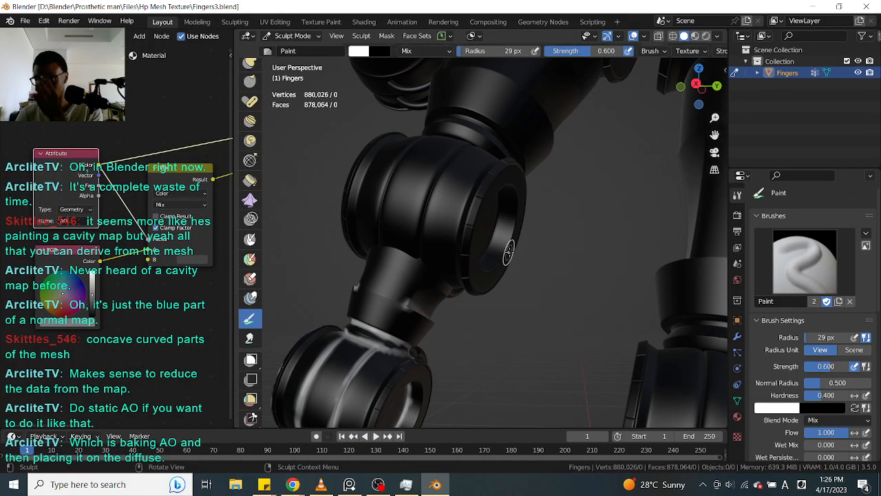
# Step: Bring up the Fingers mesh's data properties to check its color attributes
pyautogui.moveTo(541, 309); pyautogui.dragTo(543, 309, button='middle')
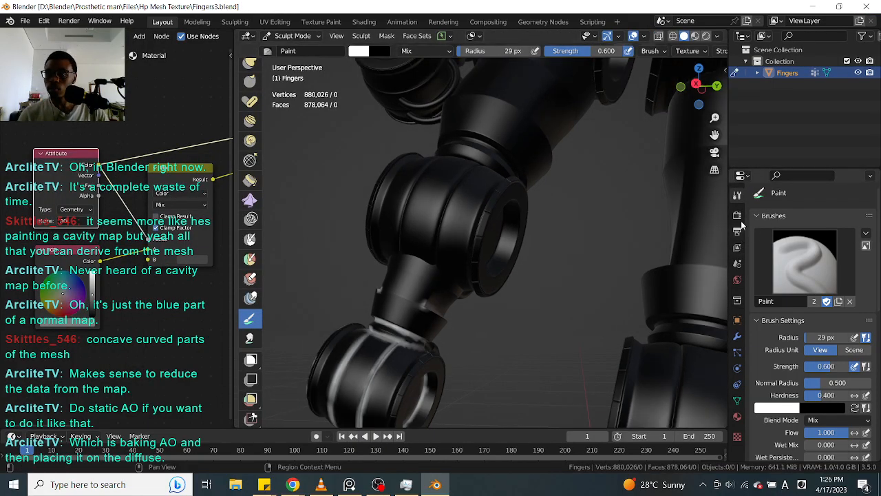
pyautogui.moveTo(317, 218)
pyautogui.mouseDown(button='middle')
pyautogui.moveTo(410, 250)
pyautogui.moveTo(489, 261)
pyautogui.moveTo(473, 276)
pyautogui.mouseUp(button='middle')
pyautogui.scroll(-3, 413, 253)
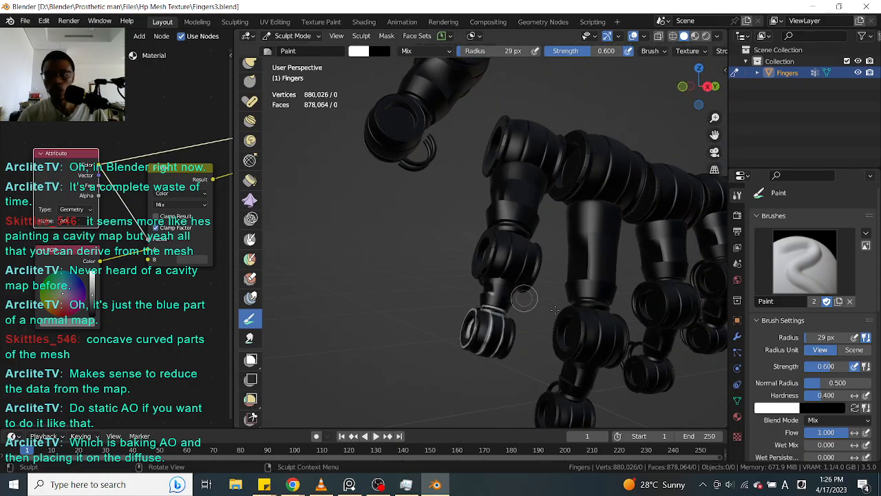
pyautogui.click(737, 335)
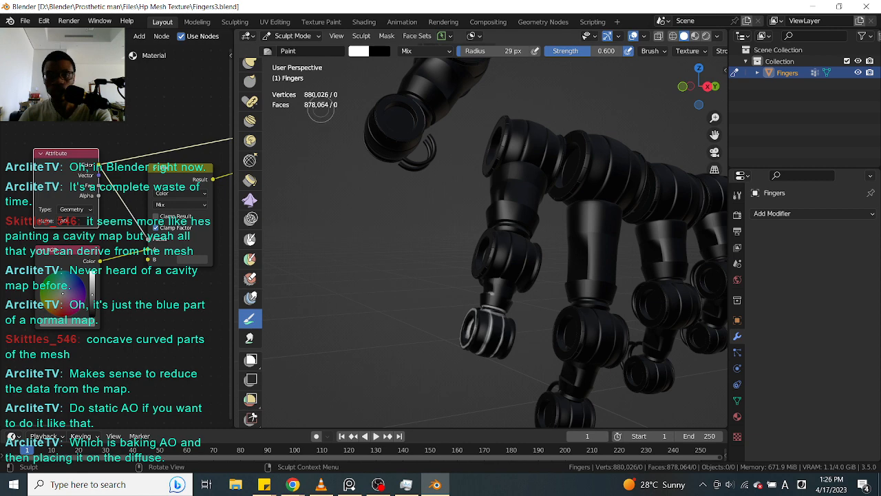
pyautogui.click(737, 401)
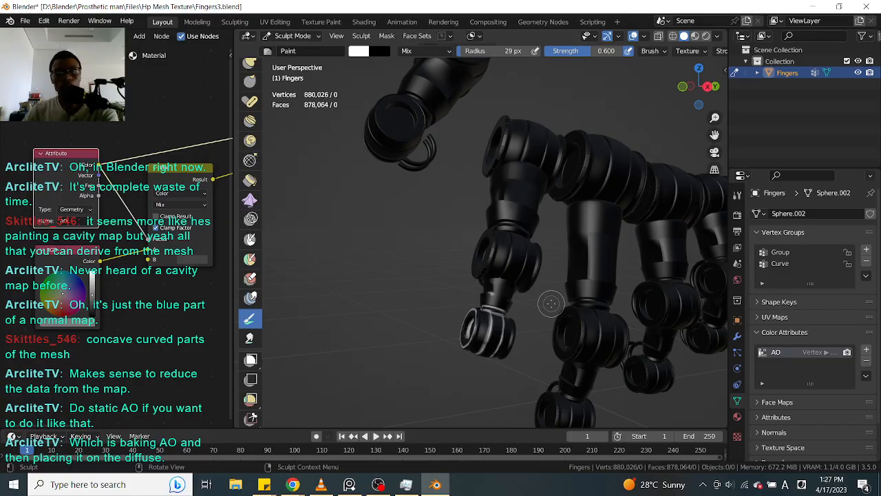
# Step: Frame all the fingers in the 3D view and save Fingers3.blend
pyautogui.scroll(-4, 599, 166)
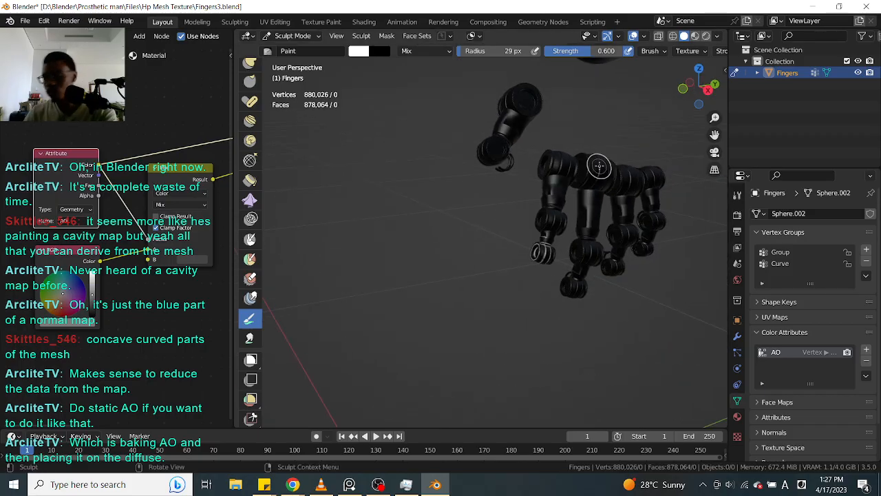
pyautogui.scroll(2, 599, 164)
pyautogui.scroll(3, 585, 136)
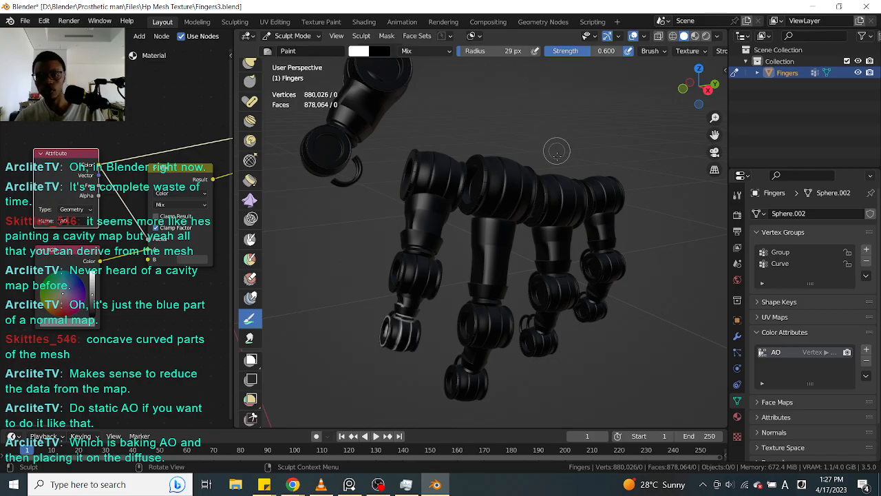
pyautogui.moveTo(551, 146); pyautogui.dragTo(548, 172, button='middle')
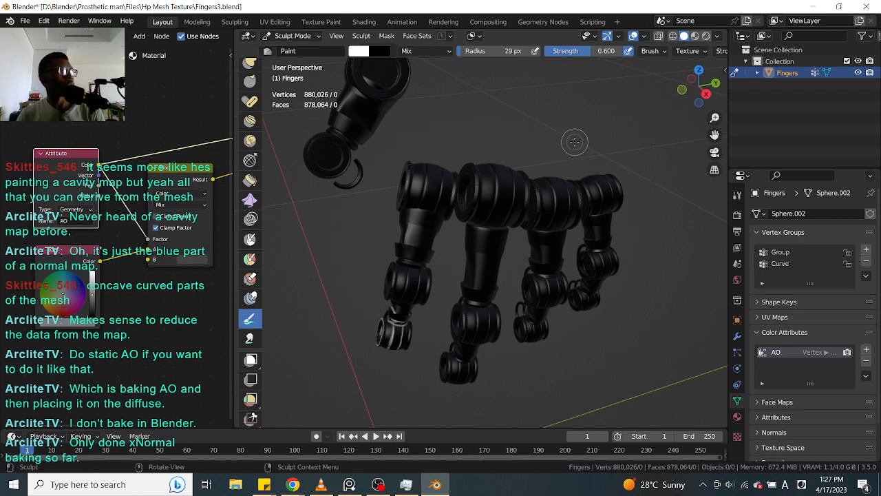
pyautogui.hotkey('ctrl', 's')
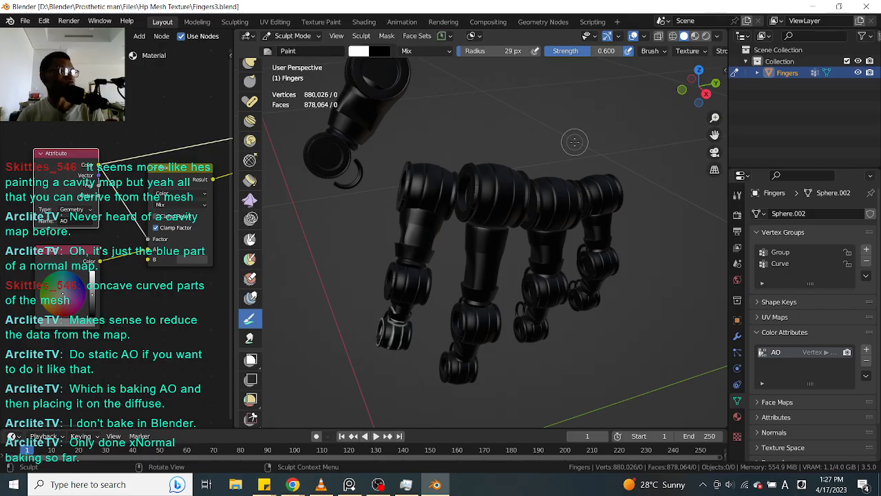
# Step: Examine the painted fingertip and the unpainted fingers from several angles and distances
pyautogui.scroll(2, 455, 183)
pyautogui.moveTo(427, 136); pyautogui.dragTo(513, 71, button='middle')
pyautogui.scroll(-1, 493, 134)
pyautogui.scroll(3, 498, 154)
pyautogui.scroll(-2, 444, 184)
pyautogui.moveTo(445, 184)
pyautogui.mouseDown(button='middle')
pyautogui.moveTo(448, 162)
pyautogui.moveTo(451, 175)
pyautogui.mouseUp(button='middle')
pyautogui.scroll(3, 445, 171)
pyautogui.scroll(-3, 445, 172)
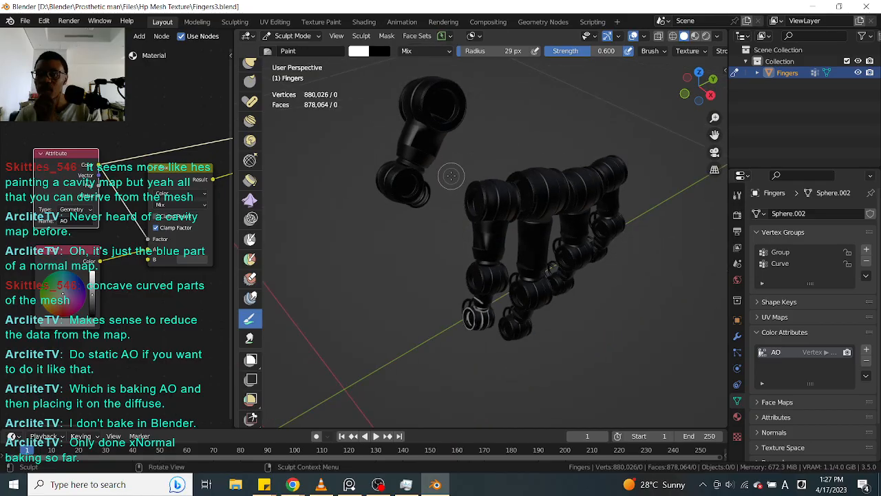
pyautogui.moveTo(451, 176); pyautogui.dragTo(454, 211, button='middle')
pyautogui.moveTo(691, 296); pyautogui.dragTo(691, 306, button='middle')
pyautogui.scroll(4, 660, 284)
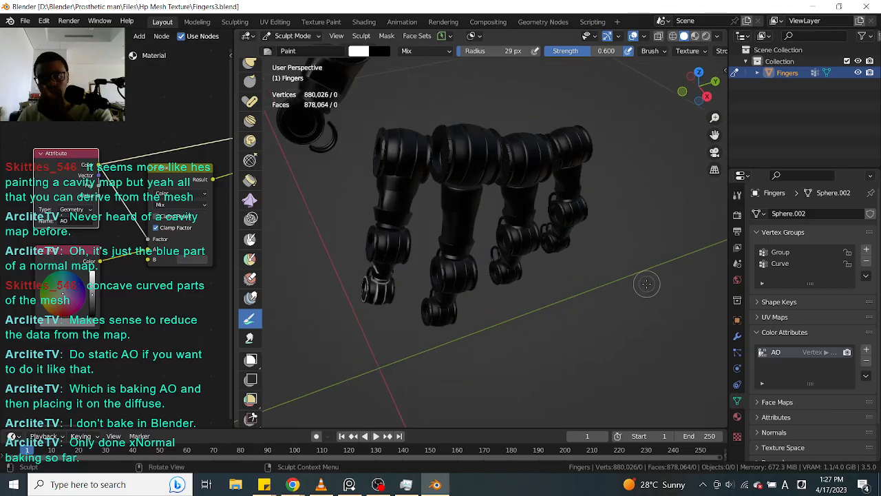
pyautogui.scroll(-3, 652, 284)
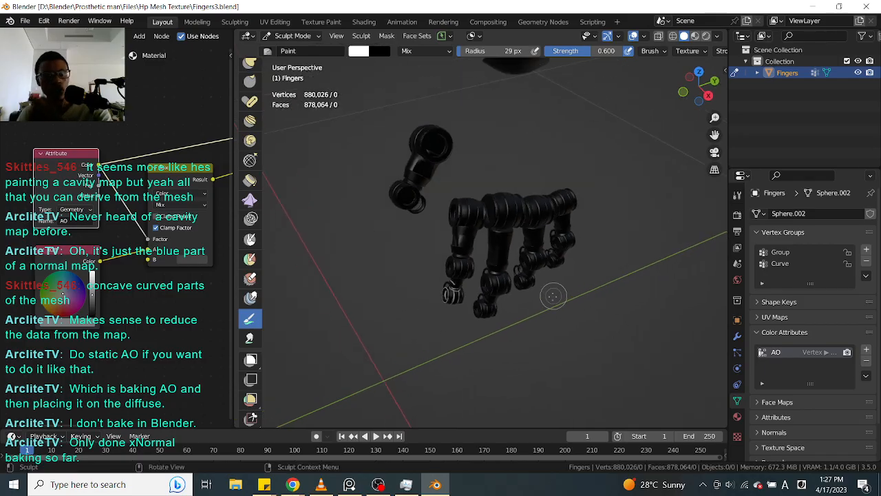
pyautogui.scroll(-1, 135, 122)
# Step: Widen the shader node editor, move the Principled BSDF node and disconnect the Mix result from its Base Color
pyautogui.moveTo(233, 124); pyautogui.dragTo(437, 132)
pyautogui.moveTo(343, 137); pyautogui.dragTo(207, 168, button='middle')
pyautogui.moveTo(291, 140); pyautogui.dragTo(307, 167)
pyautogui.moveTo(282, 198); pyautogui.dragTo(236, 212)
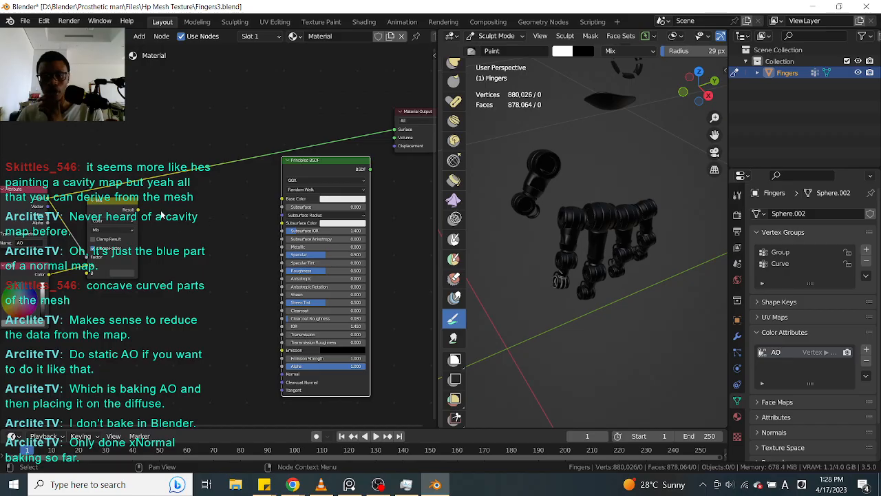
# Step: Nudge the RGB, Mix and AO Attribute nodes into a tidier arrangement in the fingers' material
pyautogui.moveTo(596, 240)
pyautogui.mouseDown(button='middle')
pyautogui.moveTo(689, 232)
pyautogui.moveTo(687, 250)
pyautogui.mouseUp(button='middle')
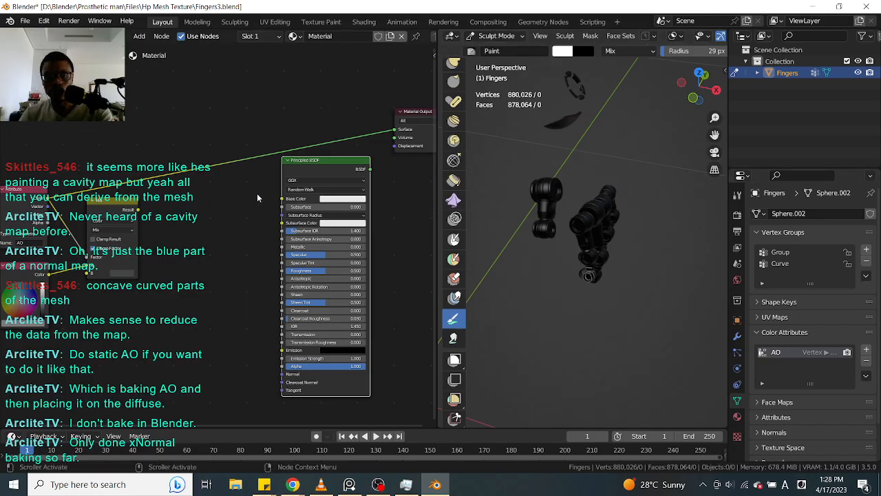
pyautogui.moveTo(158, 227); pyautogui.dragTo(271, 197, button='middle')
pyautogui.moveTo(141, 237); pyautogui.dragTo(139, 239)
pyautogui.scroll(1, 697, 241)
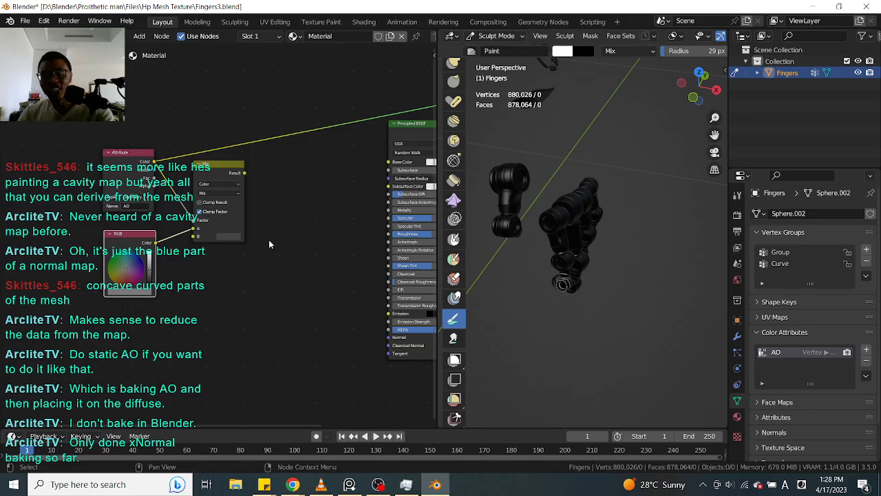
pyautogui.moveTo(664, 255); pyautogui.dragTo(629, 255, button='middle')
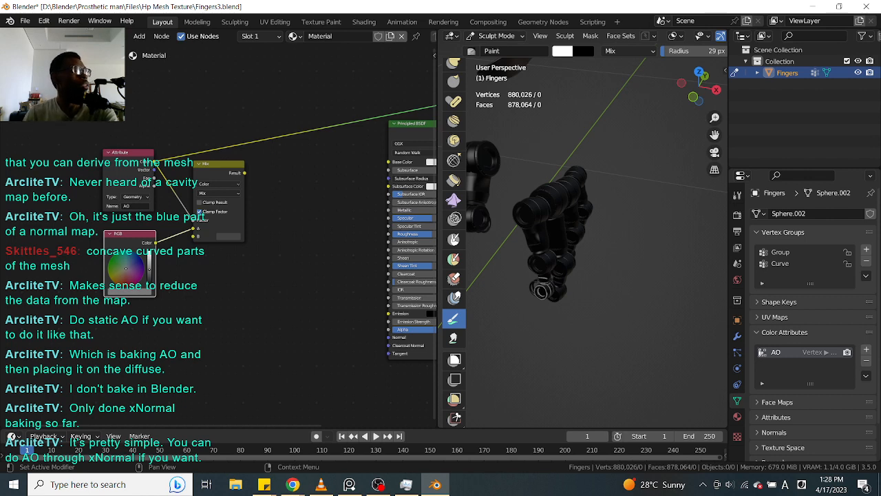
pyautogui.moveTo(572, 226)
pyautogui.mouseDown(button='middle')
pyautogui.moveTo(530, 207)
pyautogui.moveTo(579, 239)
pyautogui.moveTo(577, 161)
pyautogui.mouseUp(button='middle')
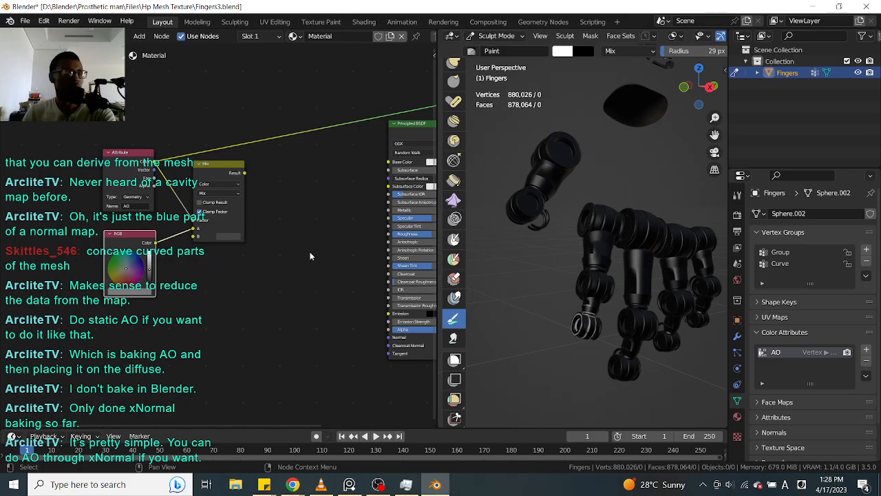
pyautogui.scroll(1, 309, 256)
pyautogui.moveTo(281, 234); pyautogui.dragTo(229, 277, button='middle')
pyautogui.moveTo(171, 207); pyautogui.dragTo(185, 213)
pyautogui.moveTo(70, 219); pyautogui.dragTo(74, 230)
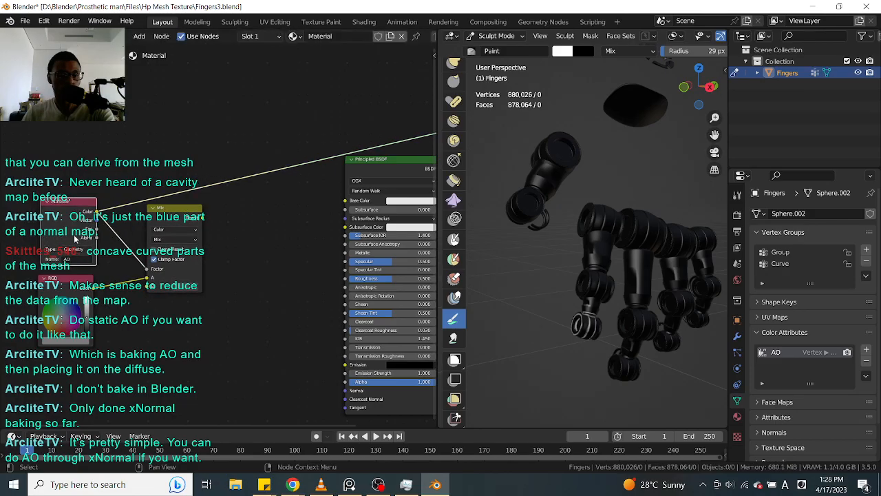
pyautogui.moveTo(75, 290); pyautogui.dragTo(80, 290)
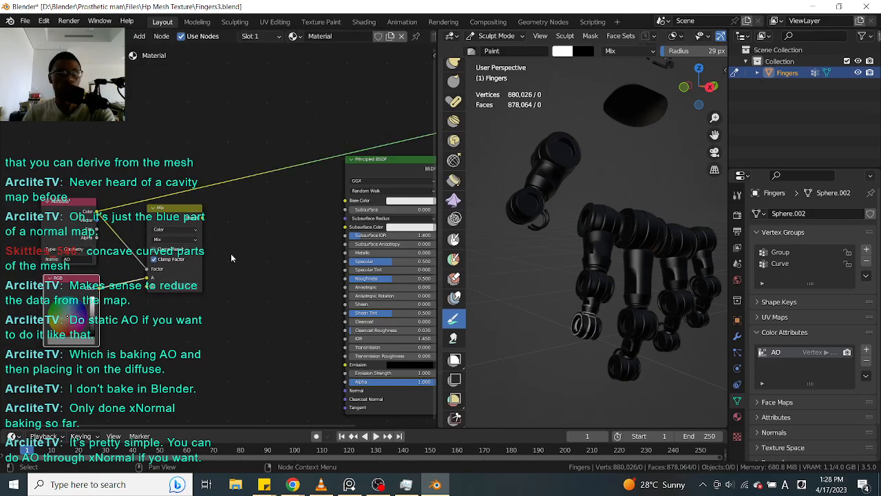
# Step: Zoom in on the finger joint above the painted fingertip, enlarge the 3D viewport and save the file
pyautogui.scroll(5, 618, 296)
pyautogui.moveTo(618, 296); pyautogui.dragTo(592, 258, button='middle')
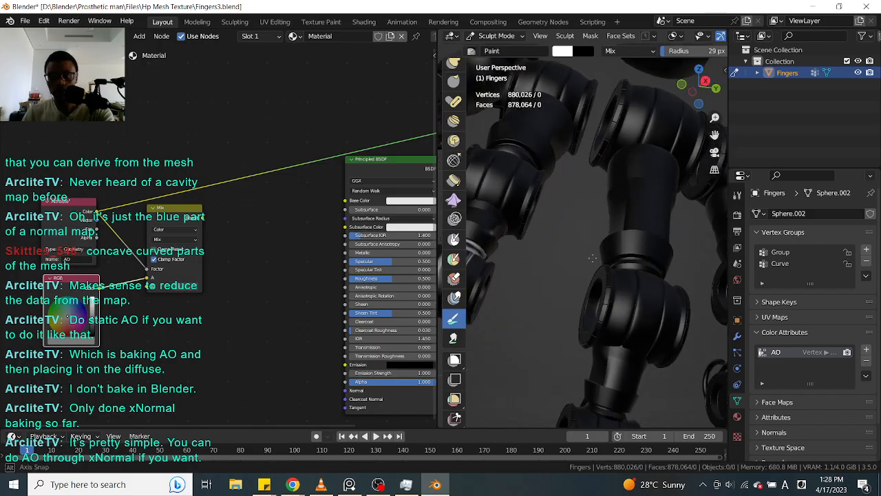
pyautogui.keyDown('shift'); pyautogui.moveTo(534, 238); pyautogui.dragTo(623, 255, button='middle'); pyautogui.keyUp('shift')
pyautogui.scroll(8, 620, 259)
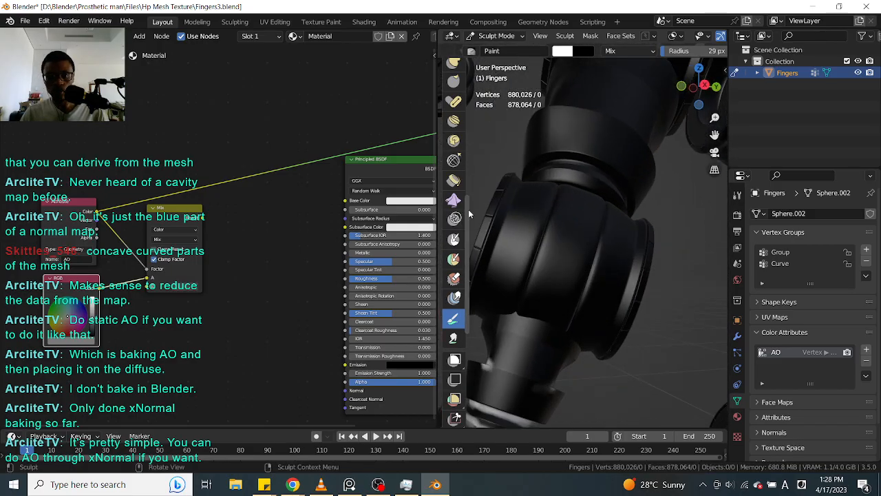
pyautogui.moveTo(466, 182)
pyautogui.mouseDown()
pyautogui.moveTo(434, 135)
pyautogui.moveTo(270, 141)
pyautogui.mouseUp()
pyautogui.keyDown('shift'); pyautogui.moveTo(327, 210); pyautogui.dragTo(381, 184, button='middle'); pyautogui.keyUp('shift')
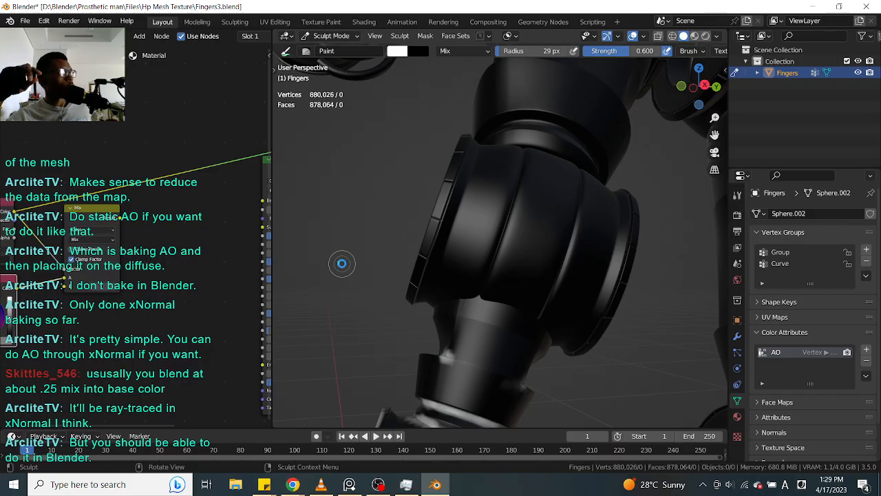
pyautogui.hotkey('ctrl', 's')
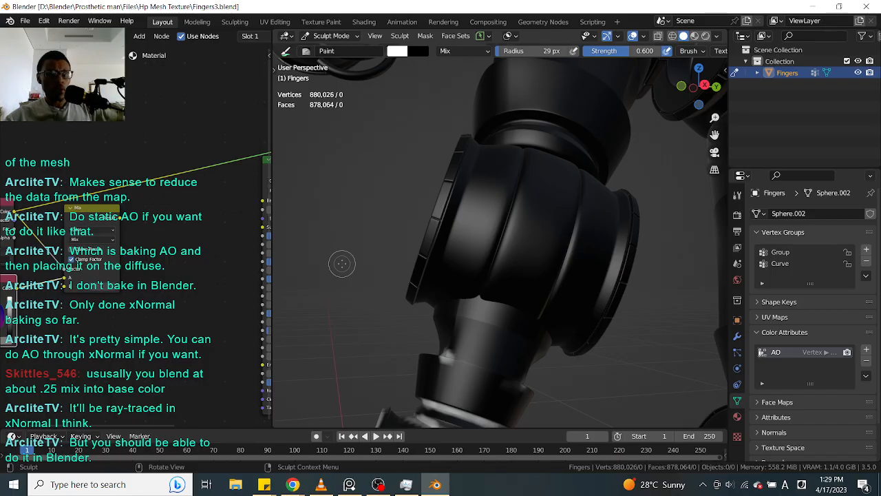
pyautogui.moveTo(143, 314); pyautogui.dragTo(232, 292, button='middle')
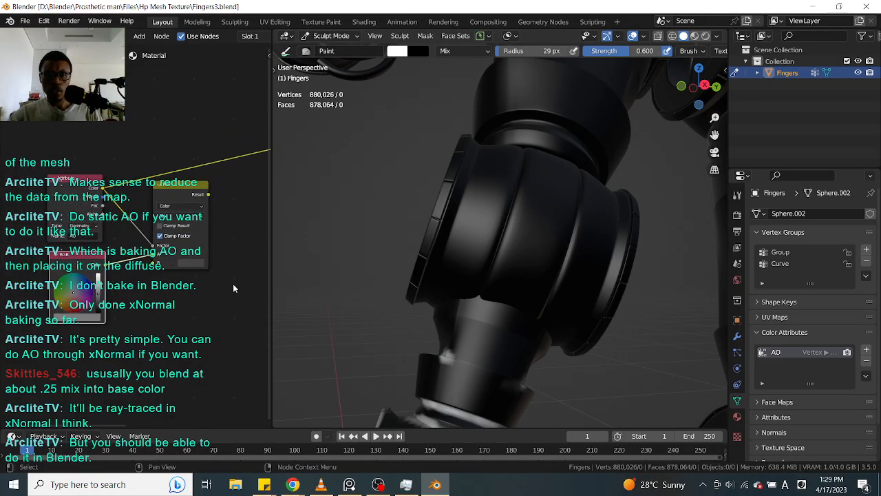
pyautogui.click(478, 53)
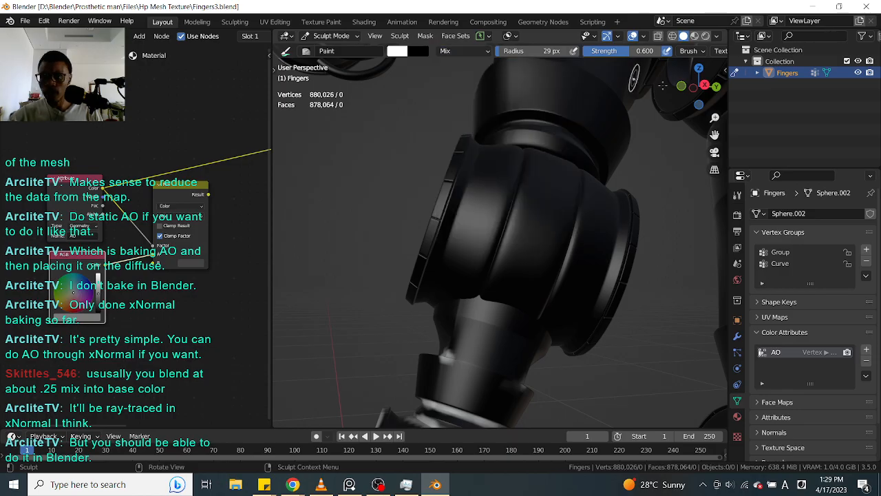
pyautogui.click(700, 52)
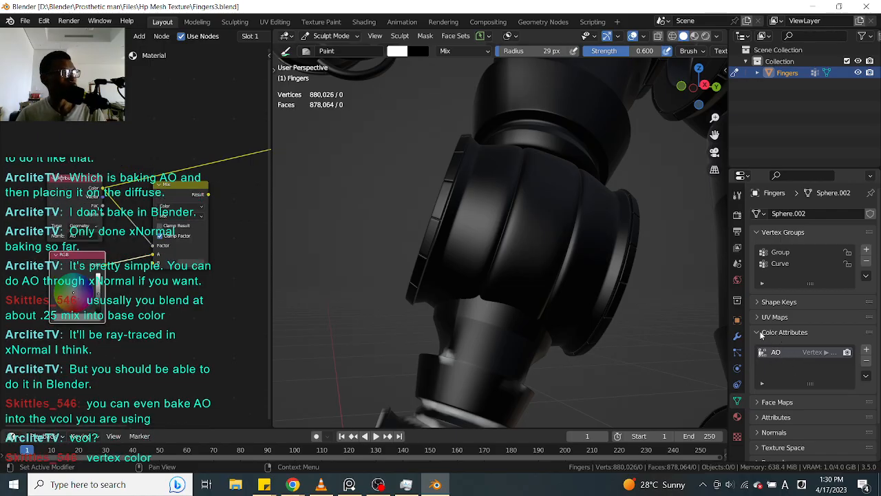
pyautogui.moveTo(576, 216)
pyautogui.mouseDown(button='middle')
pyautogui.moveTo(610, 258)
pyautogui.moveTo(599, 258)
pyautogui.mouseUp(button='middle')
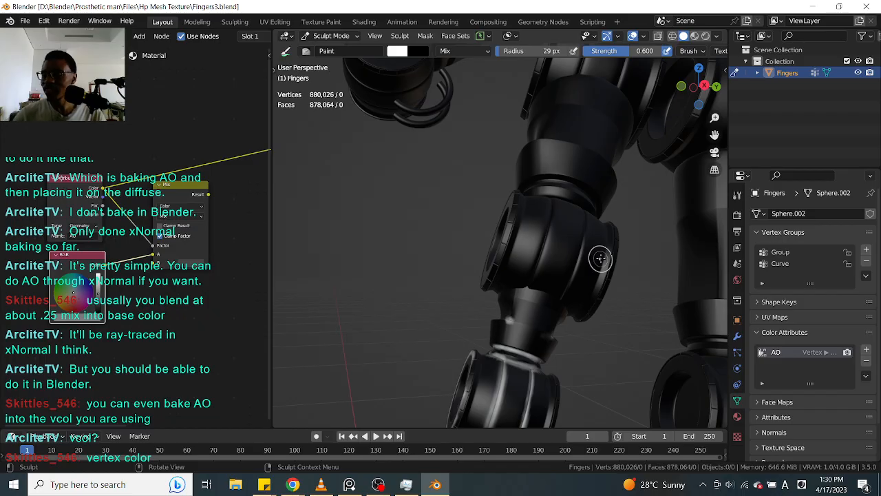
pyautogui.moveTo(635, 208); pyautogui.dragTo(617, 234, button='middle')
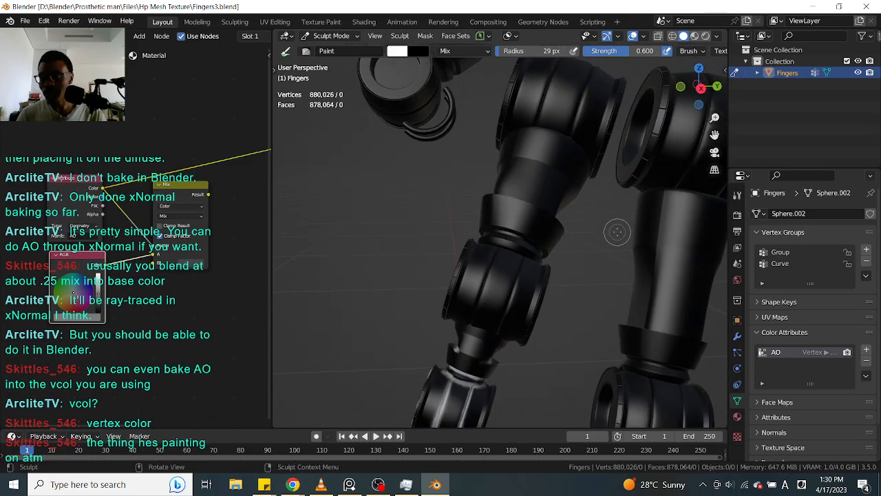
# Step: Show the scene's Cycles render settings, collapse the Performance section and expand the Bake section
pyautogui.click(738, 337)
pyautogui.click(737, 215)
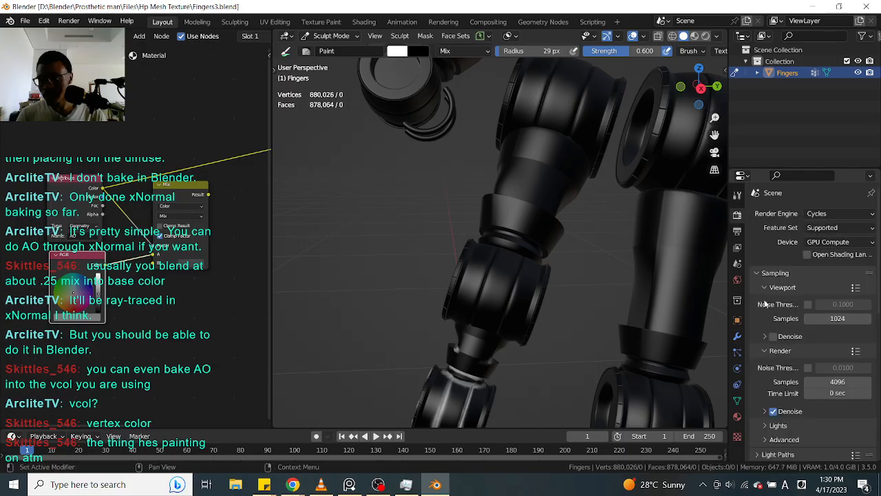
pyautogui.scroll(-8, 767, 303)
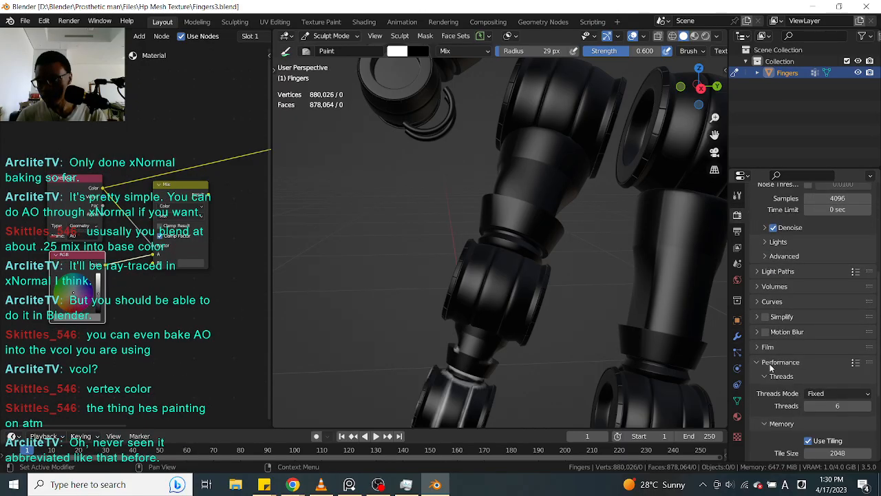
pyautogui.scroll(-3, 769, 369)
pyautogui.click(754, 289)
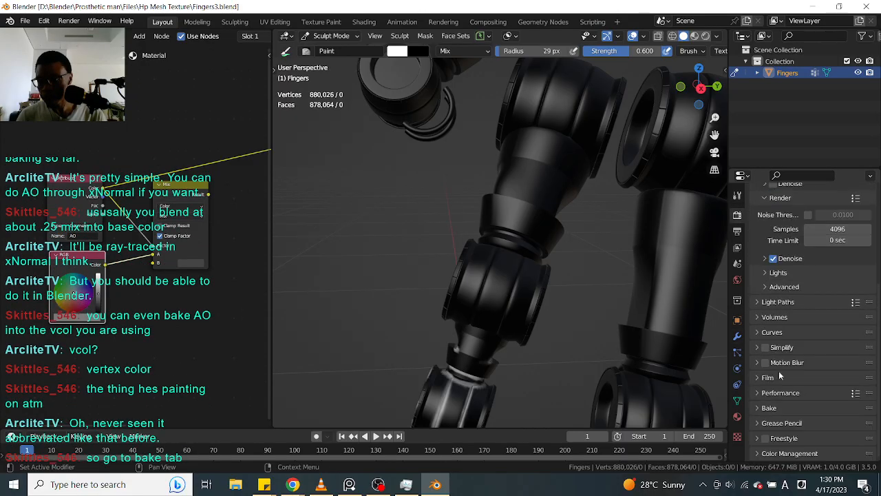
pyautogui.click(756, 408)
pyautogui.scroll(-7, 755, 389)
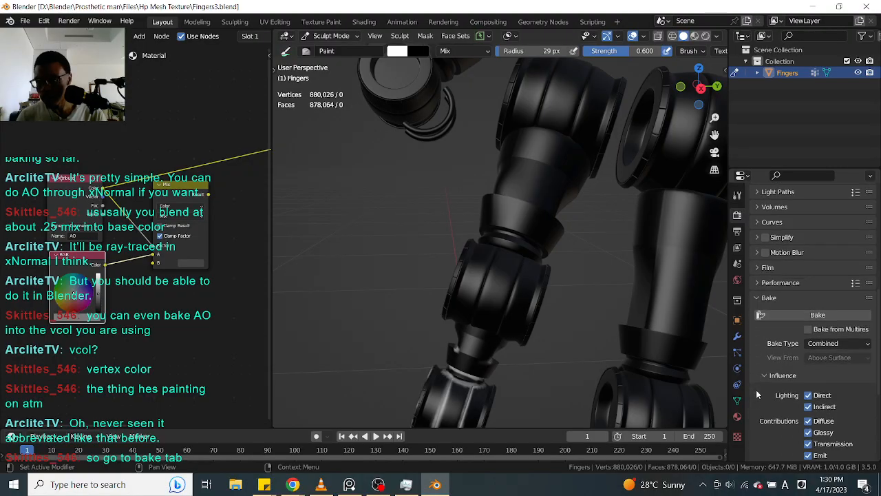
pyautogui.scroll(-2, 760, 385)
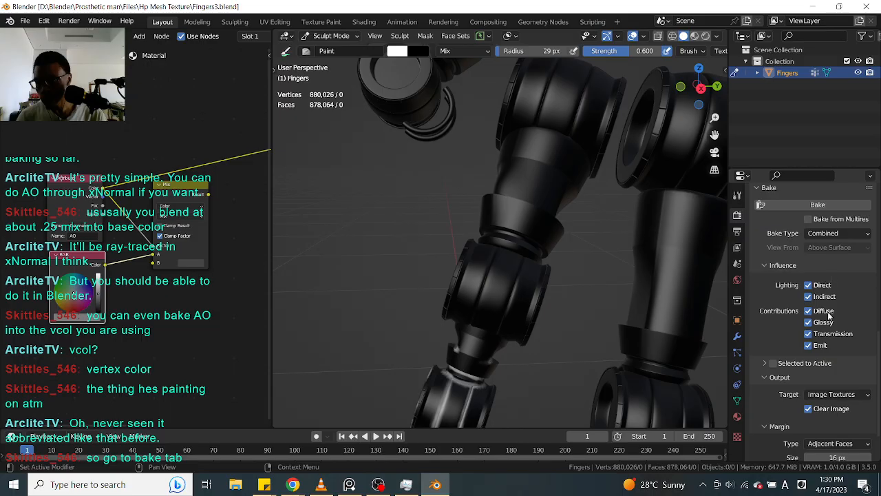
# Step: Set the bake type to Ambient Occlusion and the bake output target to Active Color Attribute
pyautogui.click(836, 235)
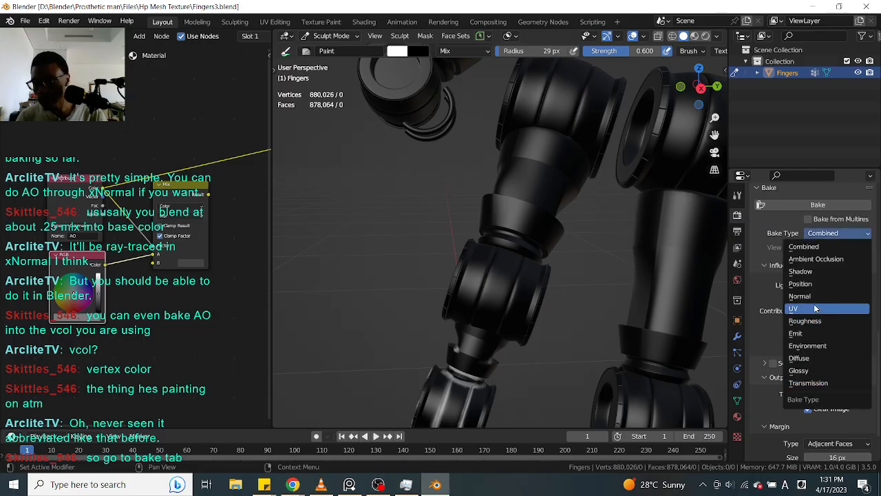
pyautogui.click(821, 258)
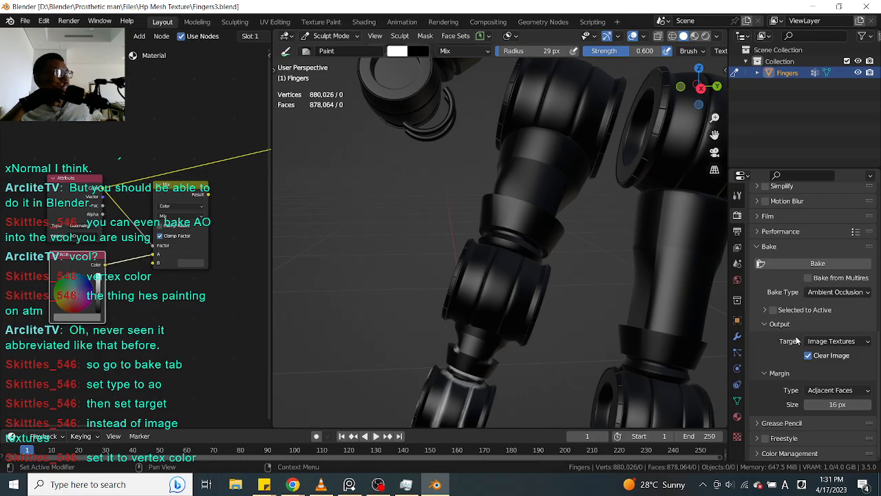
pyautogui.click(851, 345)
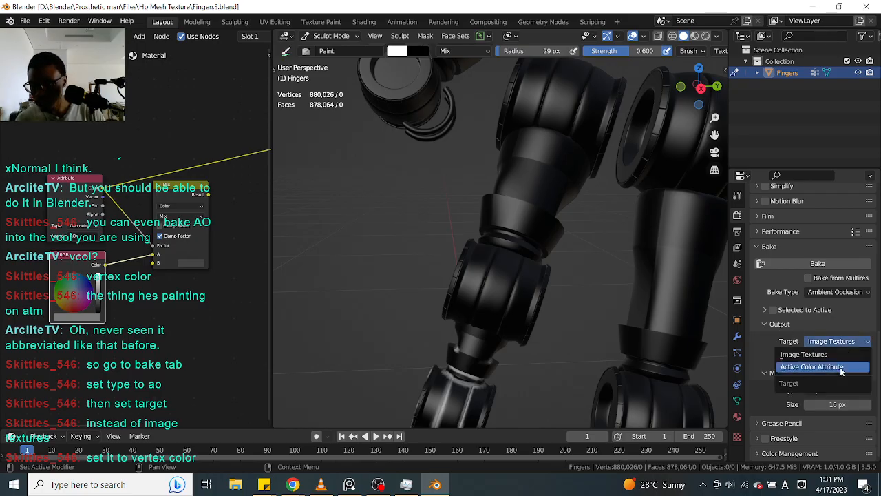
pyautogui.click(840, 369)
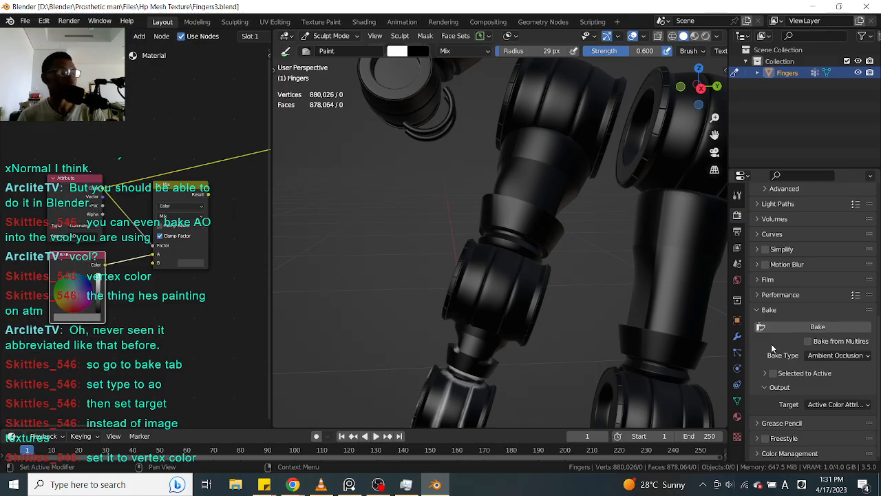
pyautogui.click(770, 389)
pyautogui.scroll(-1, 766, 411)
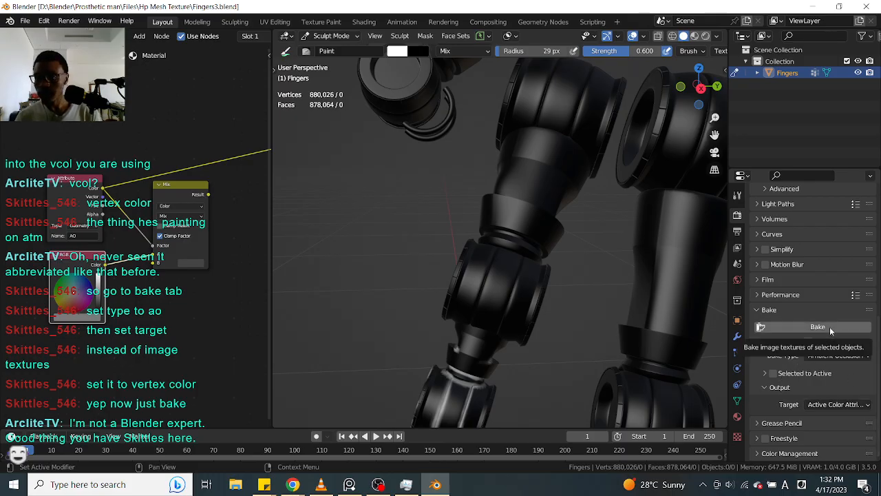
pyautogui.click(805, 327)
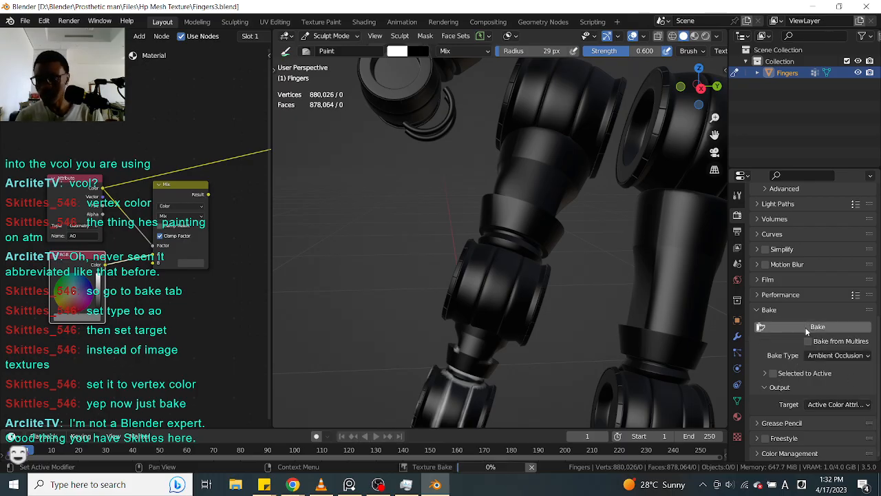
pyautogui.scroll(6, 792, 226)
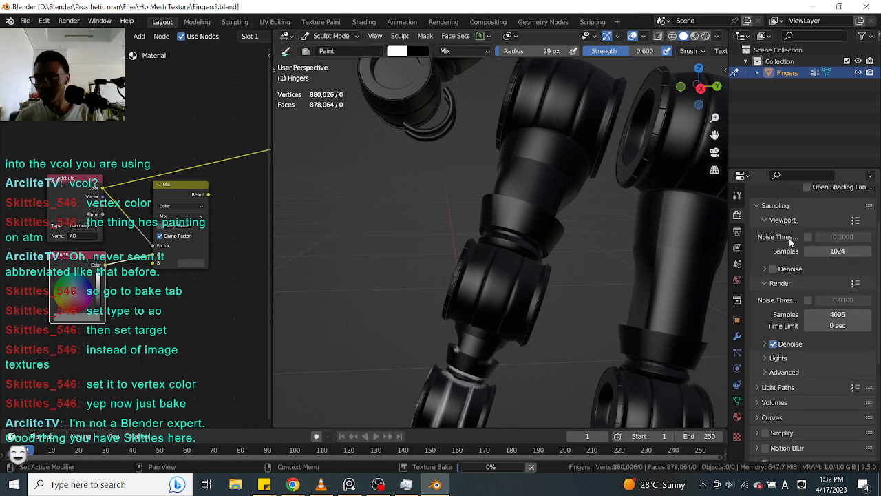
pyautogui.scroll(-6, 838, 320)
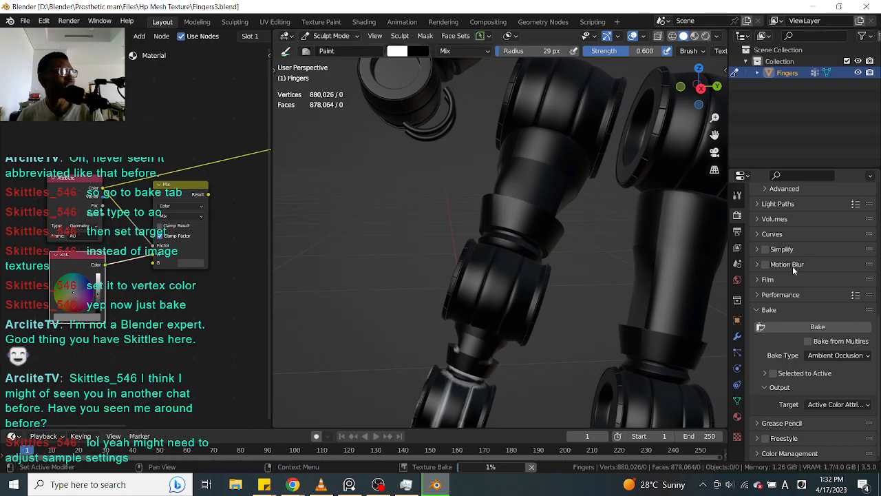
pyautogui.click(531, 466)
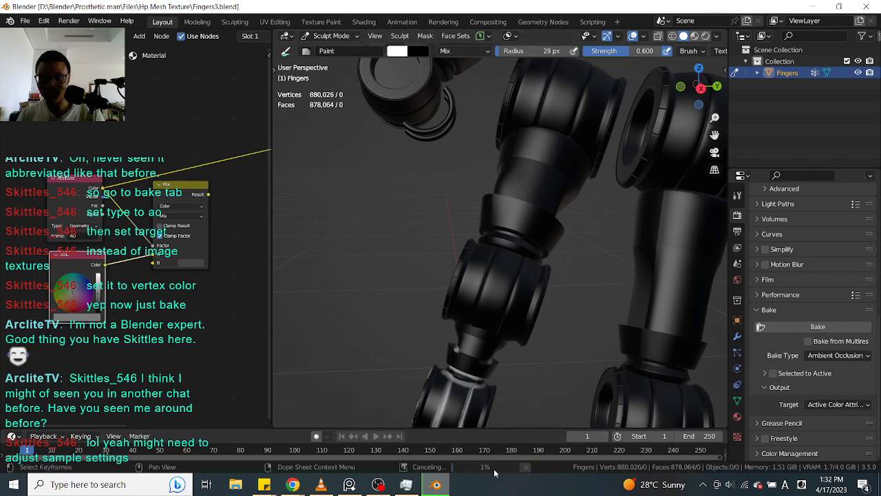
# Step: Set the render sampling to 10 samples
pyautogui.scroll(5, 812, 285)
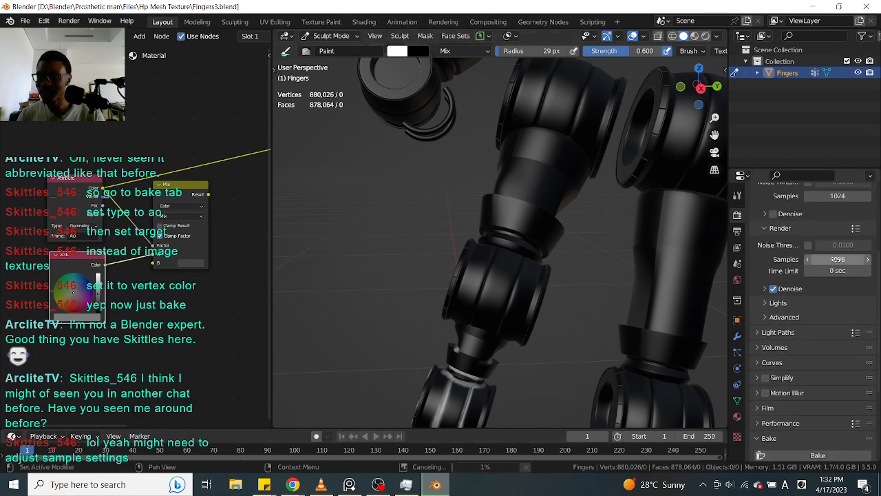
pyautogui.click(838, 259)
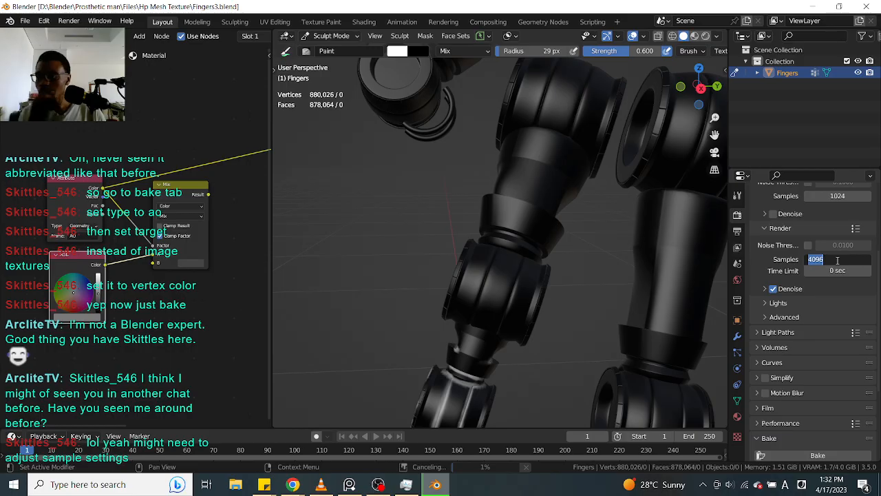
pyautogui.write('10')
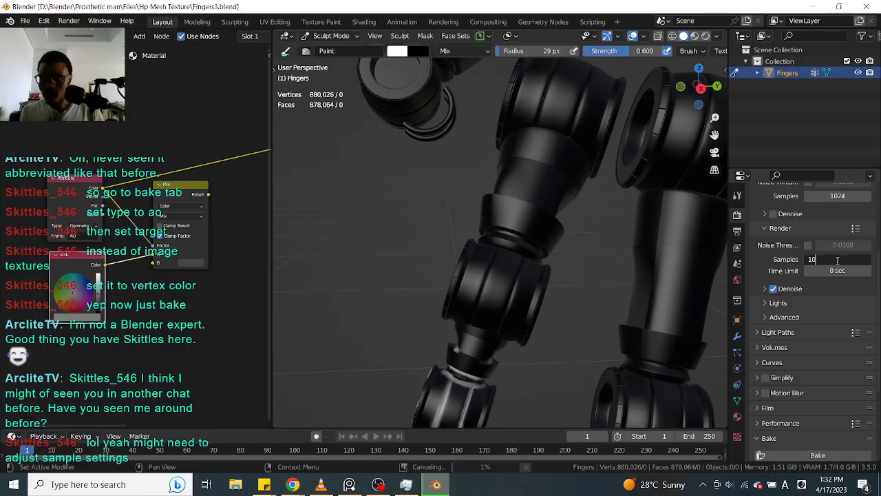
pyautogui.press('Return')
# Step: Check the upper finger joint up close, and bake the fingers' ambient occlusion into the active AO color attribute
pyautogui.moveTo(525, 135); pyautogui.dragTo(551, 187, button='middle')
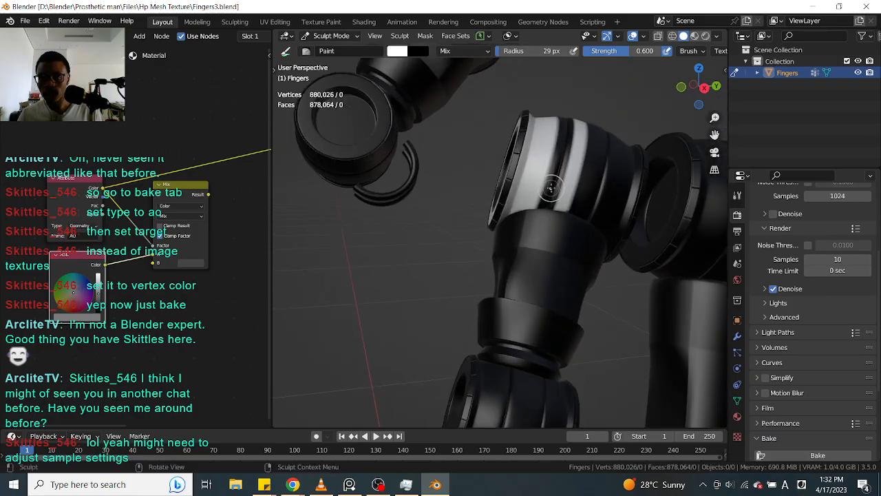
pyautogui.scroll(5, 550, 187)
pyautogui.scroll(-10, 551, 188)
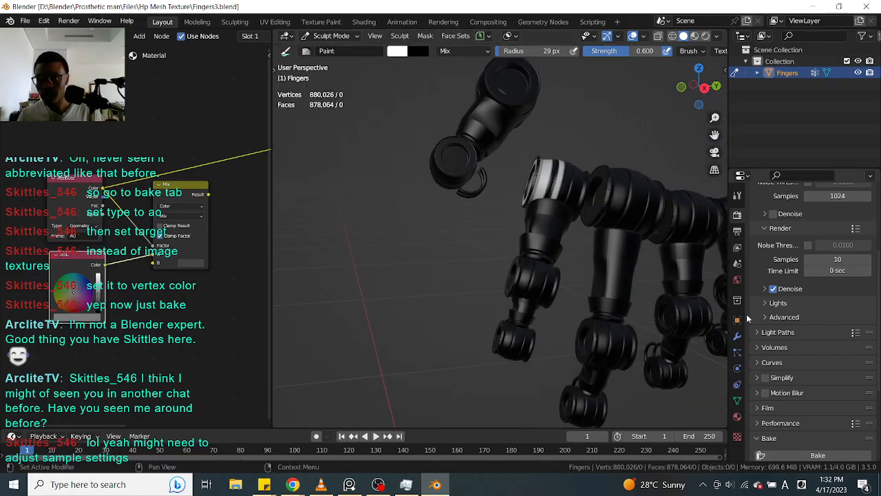
pyautogui.scroll(5, 549, 189)
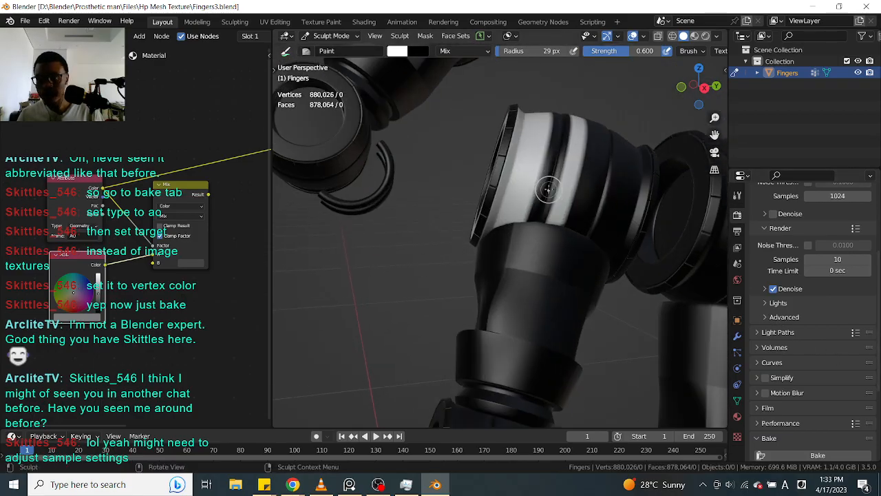
pyautogui.scroll(-5, 549, 189)
pyautogui.scroll(-4, 796, 391)
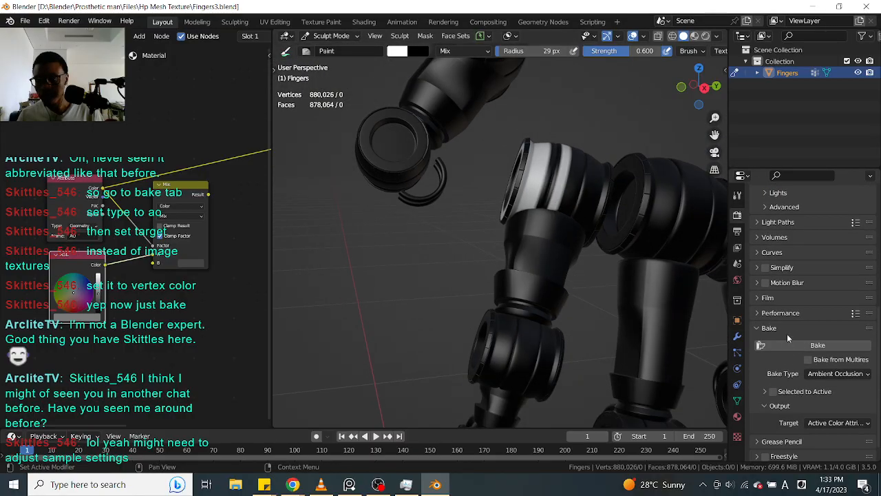
pyautogui.click(799, 344)
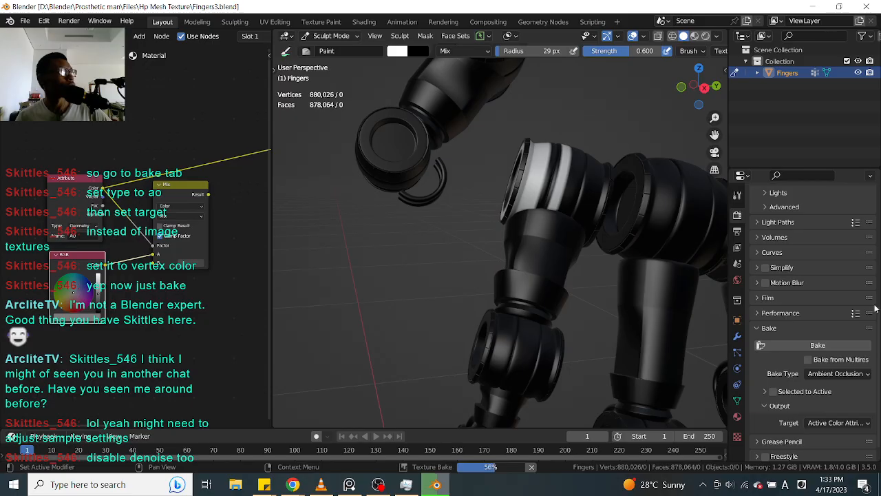
# Step: Disable denoising in the render sampling settings while the bake runs
pyautogui.scroll(1, 774, 343)
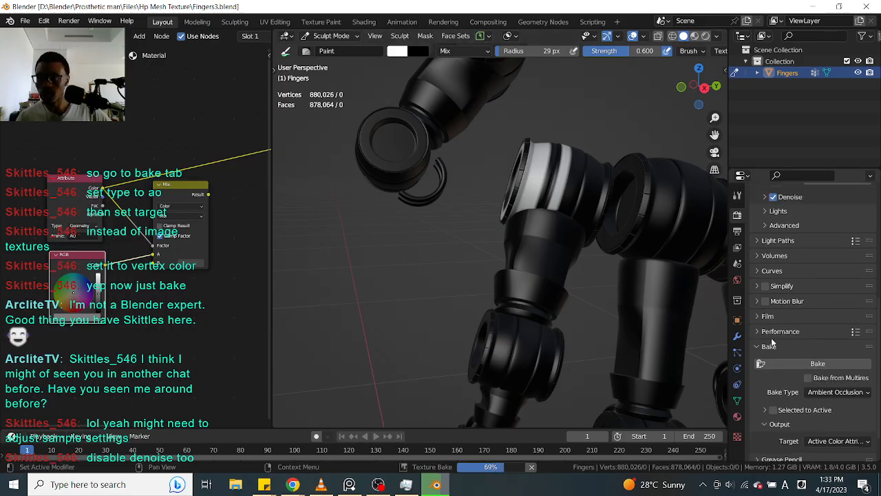
pyautogui.scroll(2, 778, 253)
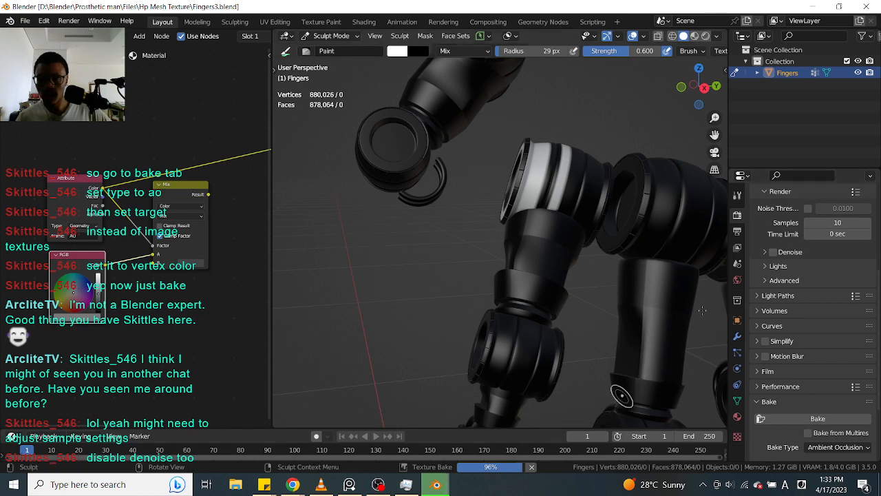
pyautogui.scroll(3, 796, 356)
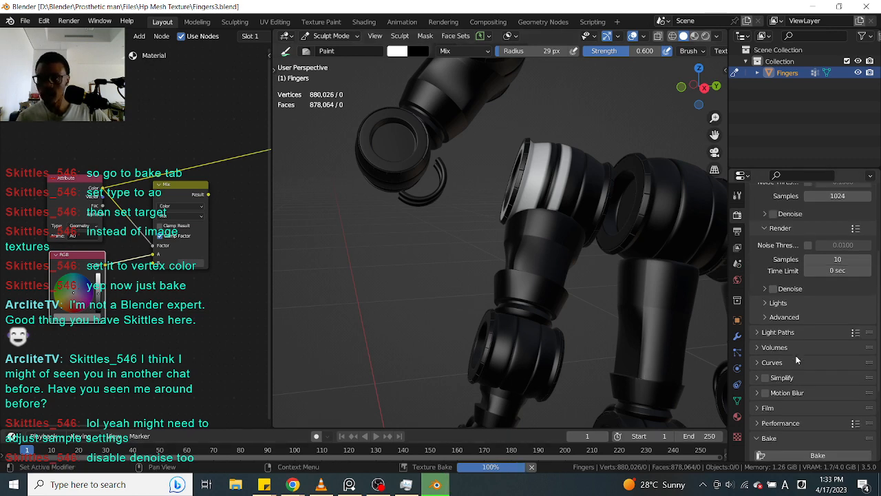
pyautogui.scroll(-6, 795, 358)
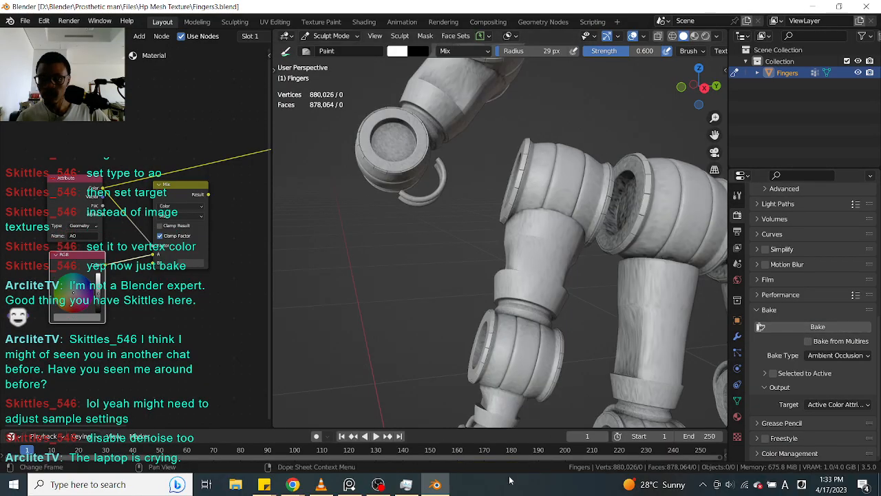
# Step: Bake the fingers' ambient occlusion into the color attribute again, with render denoising off
pyautogui.scroll(1, 624, 335)
pyautogui.scroll(1, 623, 335)
pyautogui.scroll(-1, 623, 334)
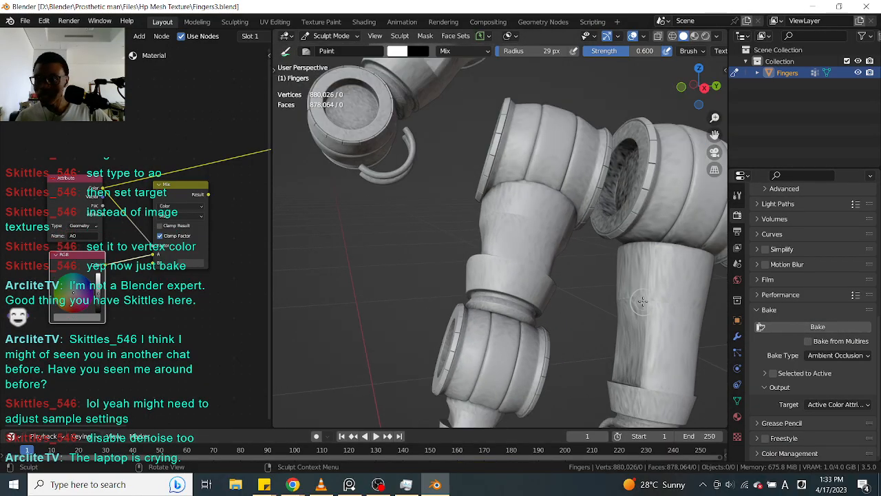
pyautogui.click(801, 326)
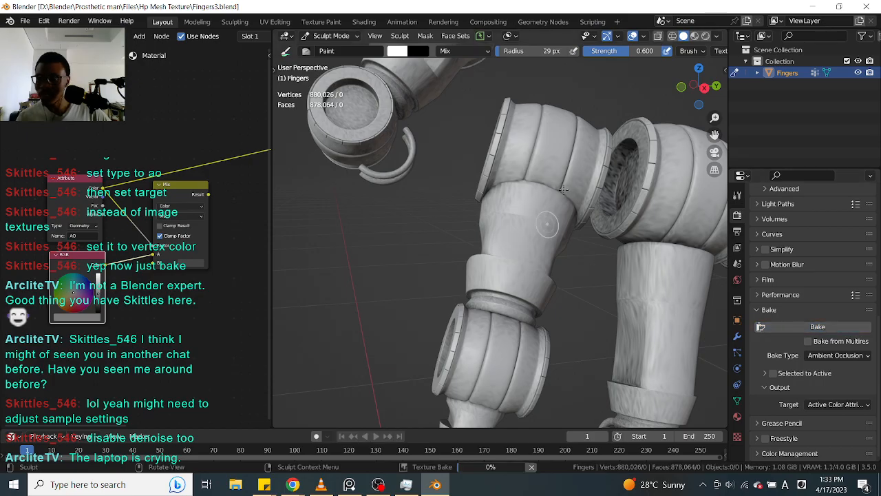
# Step: Examine the baked ambient occlusion on the fingers and surrounding parts from several angles and distances
pyautogui.moveTo(570, 274); pyautogui.dragTo(599, 263, button='middle')
pyautogui.scroll(-3, 478, 252)
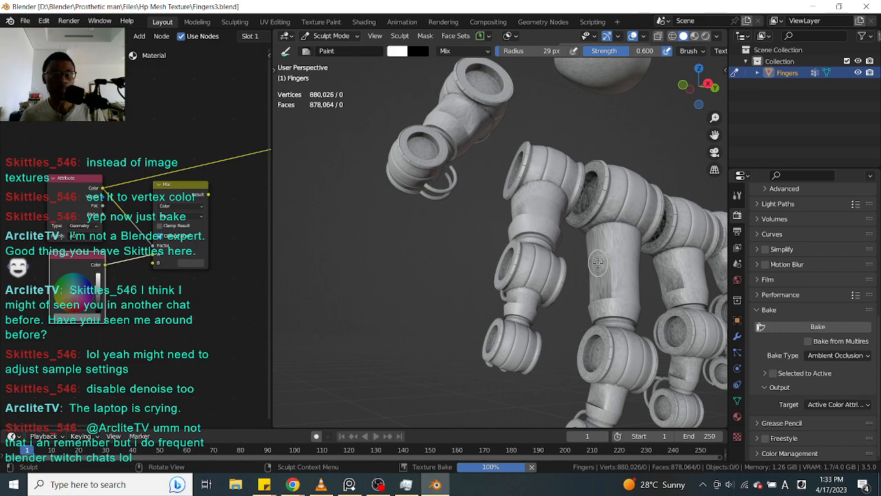
pyautogui.moveTo(584, 272)
pyautogui.mouseDown(button='middle')
pyautogui.moveTo(550, 354)
pyautogui.moveTo(516, 308)
pyautogui.moveTo(568, 294)
pyautogui.moveTo(603, 212)
pyautogui.moveTo(583, 227)
pyautogui.mouseUp(button='middle')
pyautogui.scroll(-3, 583, 221)
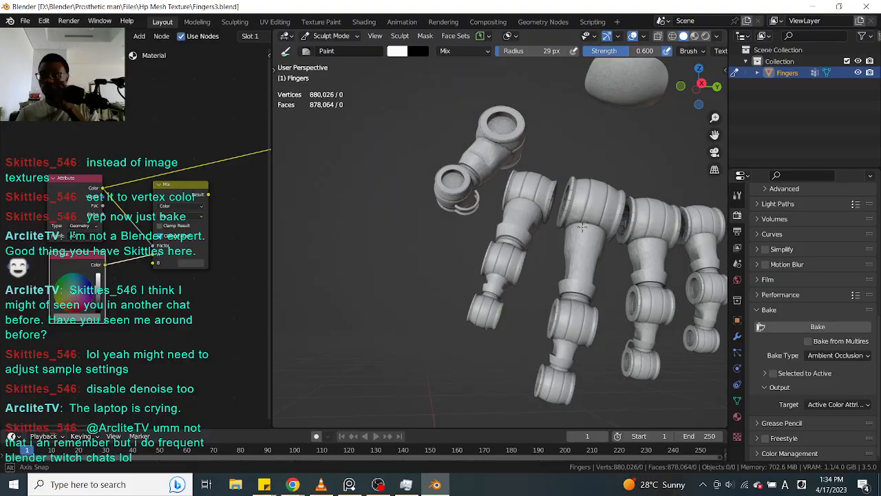
pyautogui.moveTo(593, 168)
pyautogui.mouseDown(button='middle')
pyautogui.moveTo(619, 250)
pyautogui.moveTo(426, 250)
pyautogui.moveTo(617, 248)
pyautogui.mouseUp(button='middle')
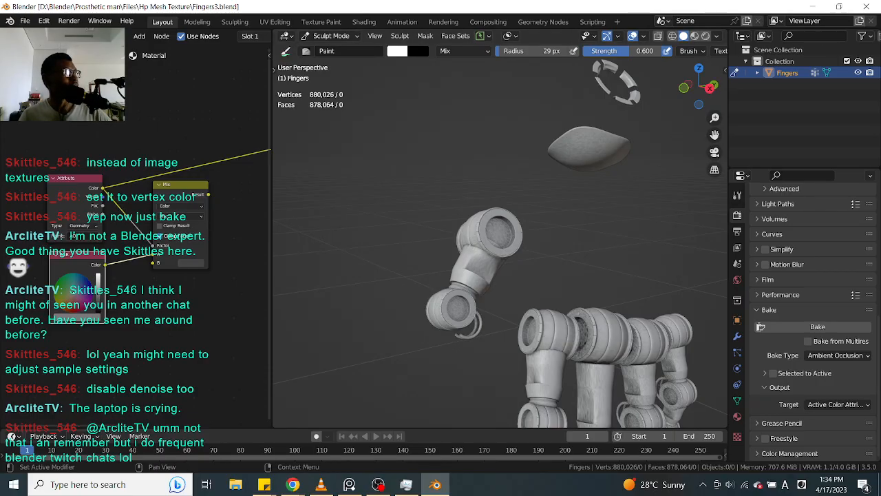
pyautogui.scroll(5, 537, 331)
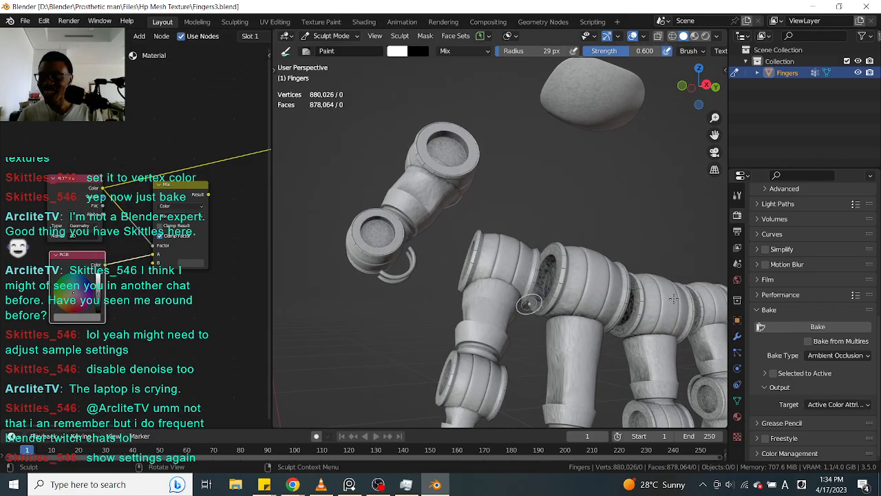
# Step: Review the render sampling and bake settings used for the ambient occlusion bake
pyautogui.scroll(10, 800, 287)
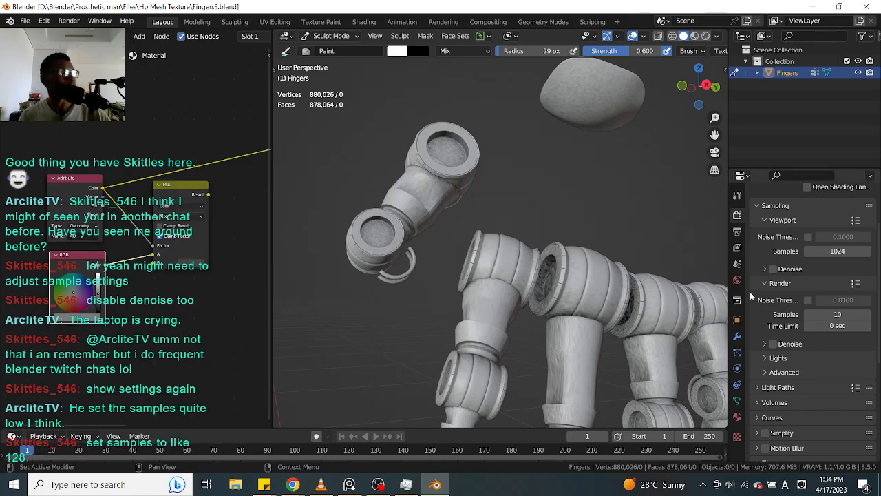
pyautogui.scroll(-6, 782, 336)
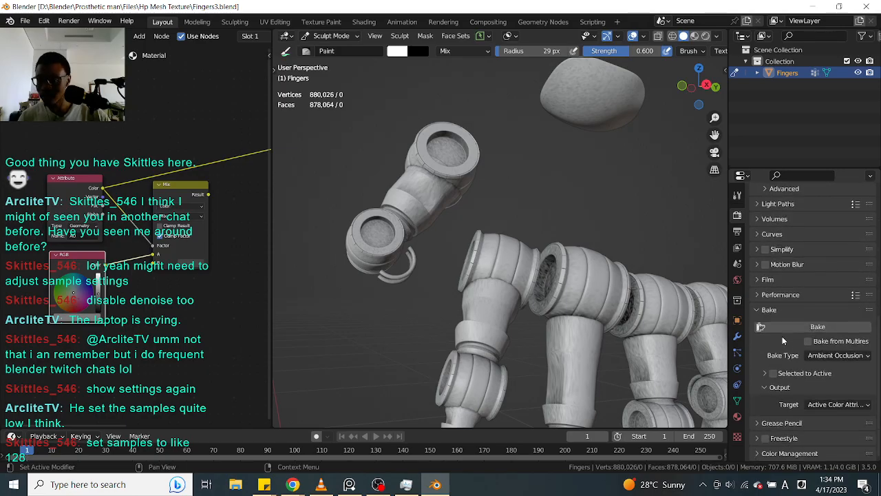
pyautogui.scroll(4, 783, 334)
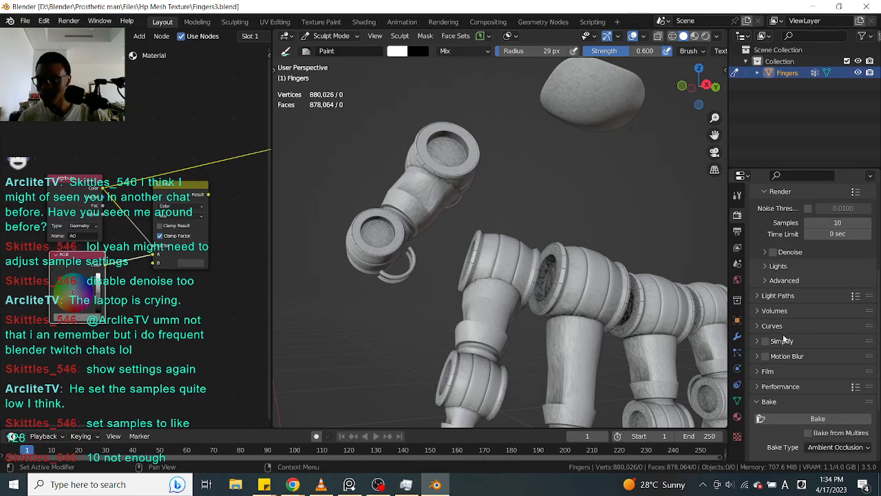
# Step: Set the render sampling to 128 samples for the ambient occlusion bake
pyautogui.scroll(-3, 783, 334)
pyautogui.scroll(-1, 782, 334)
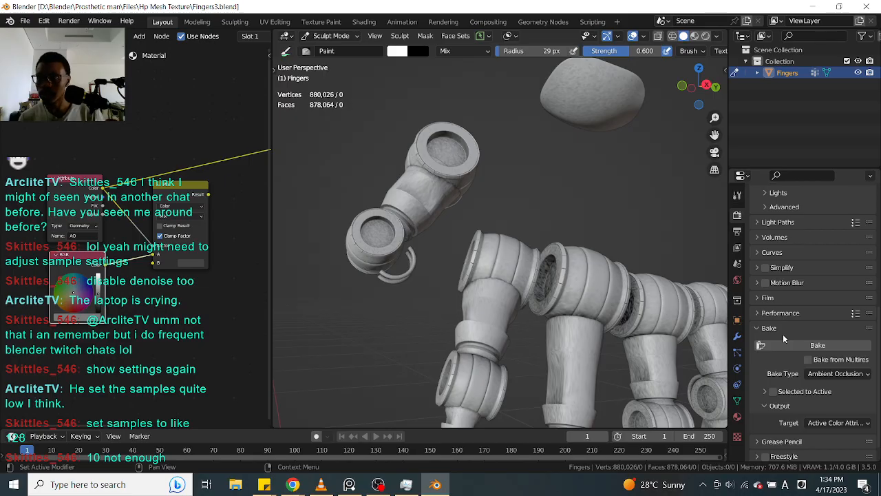
pyautogui.scroll(-1, 782, 334)
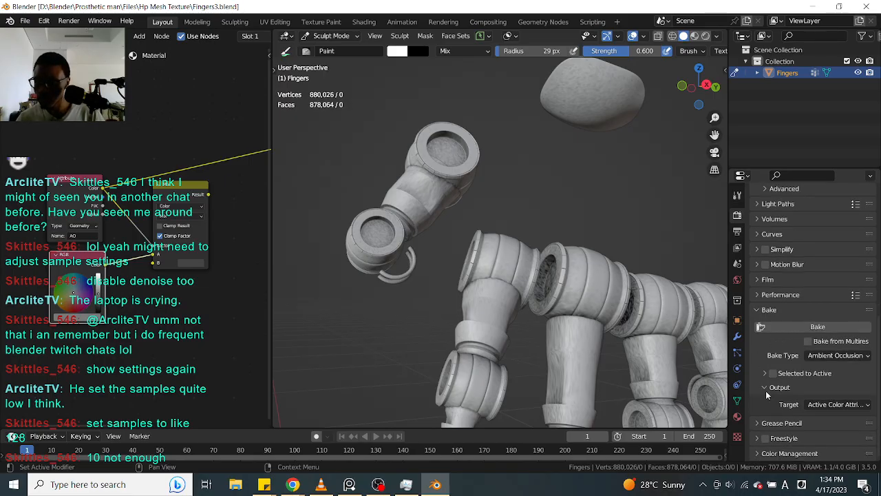
pyautogui.scroll(8, 765, 392)
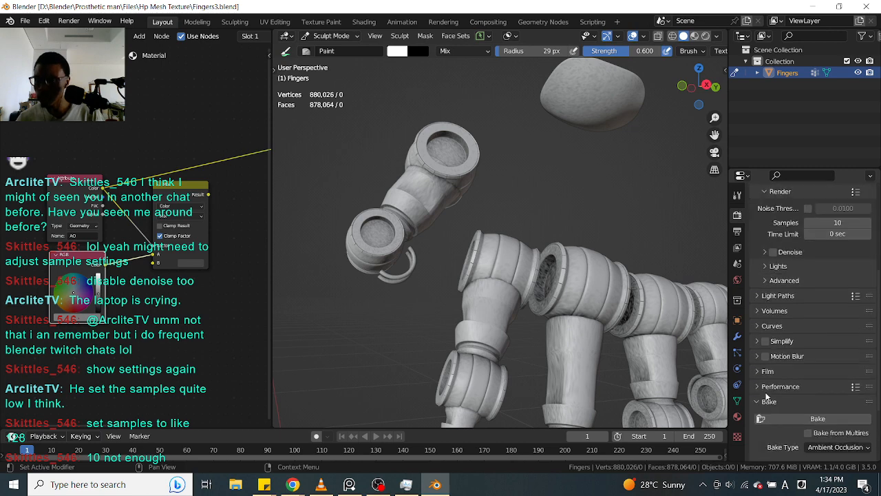
pyautogui.scroll(4, 765, 396)
pyautogui.scroll(-12, 766, 397)
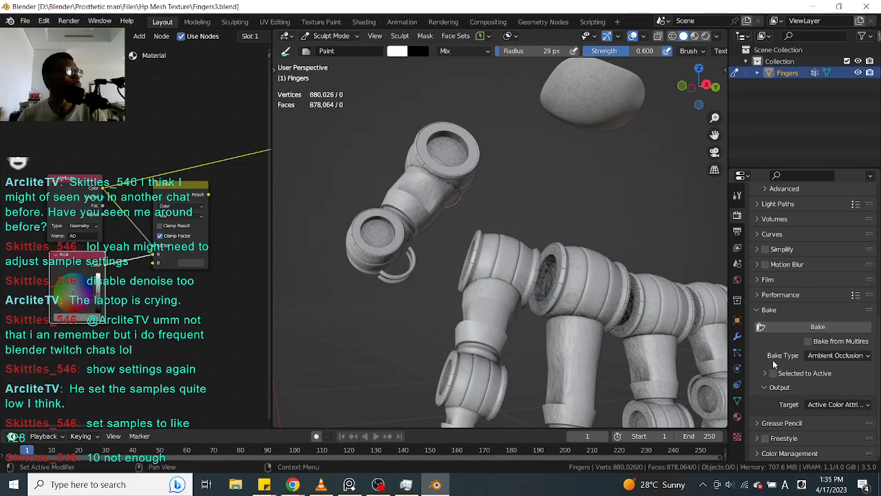
pyautogui.scroll(2, 785, 340)
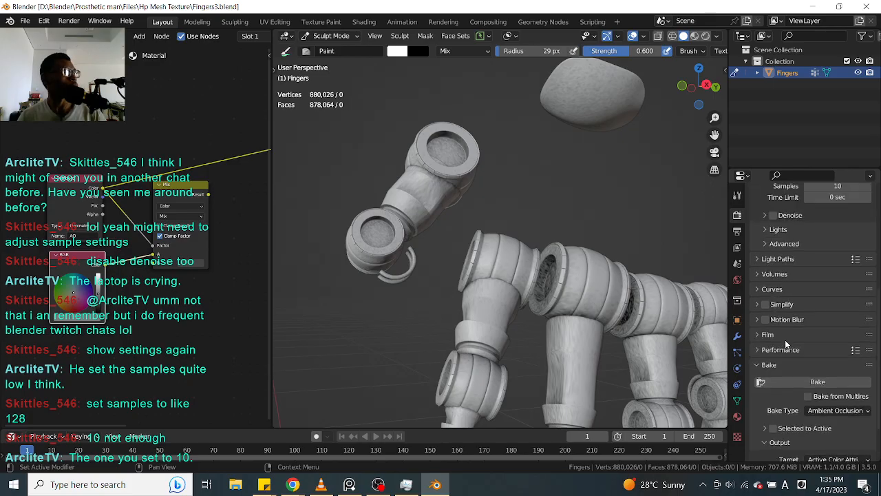
pyautogui.scroll(2, 788, 274)
pyautogui.click(827, 243)
pyautogui.write('128')
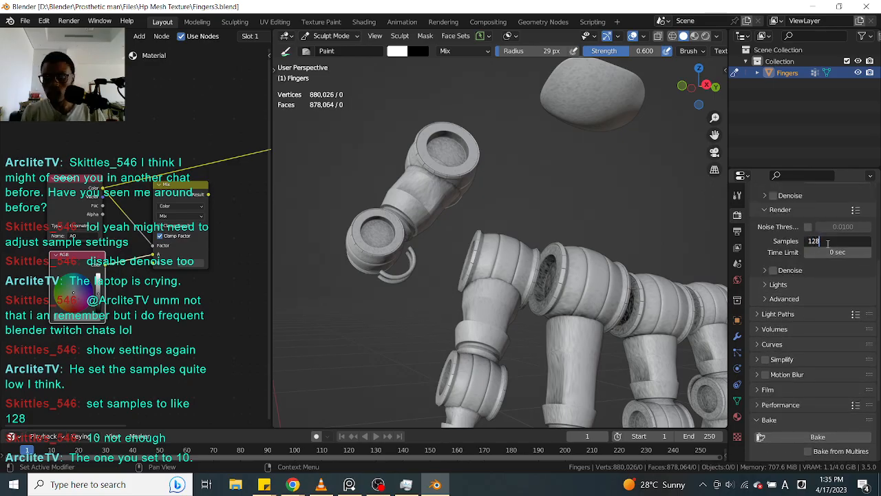
pyautogui.press('Return')
# Step: Bake the fingers' ambient occlusion into the active color attribute again at the higher sample count
pyautogui.scroll(-4, 816, 310)
pyautogui.click(808, 328)
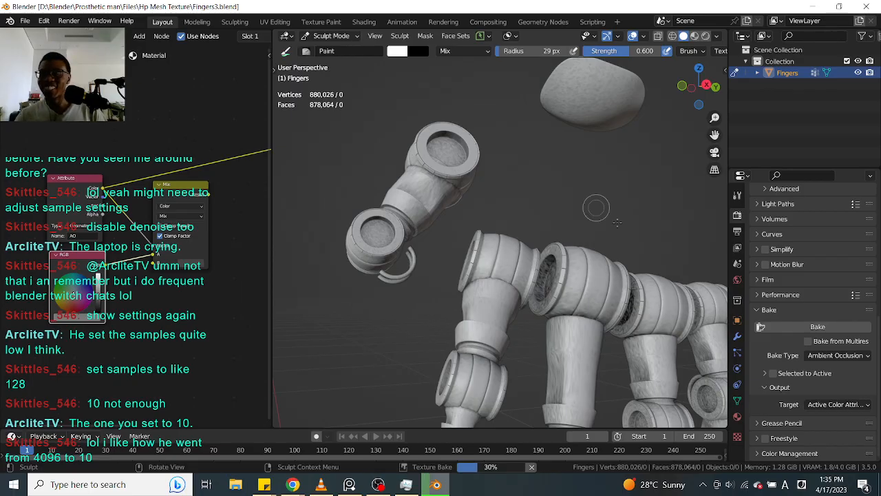
pyautogui.scroll(3, 762, 306)
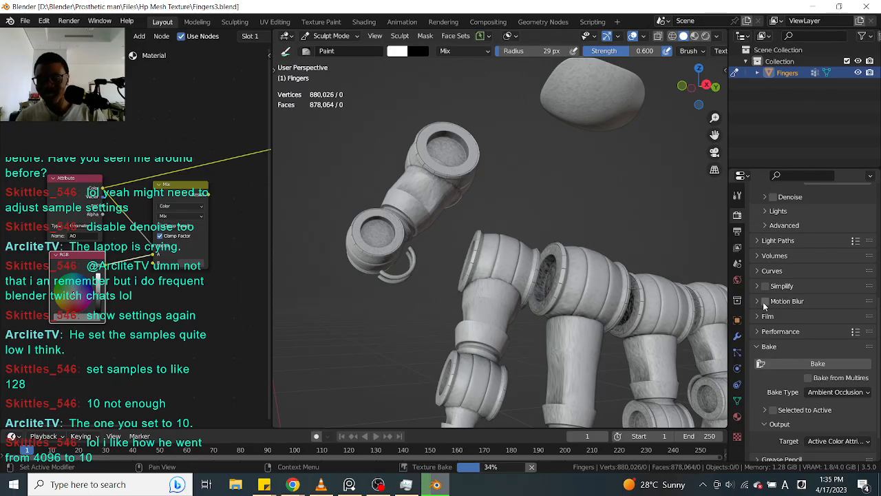
pyautogui.scroll(1, 763, 307)
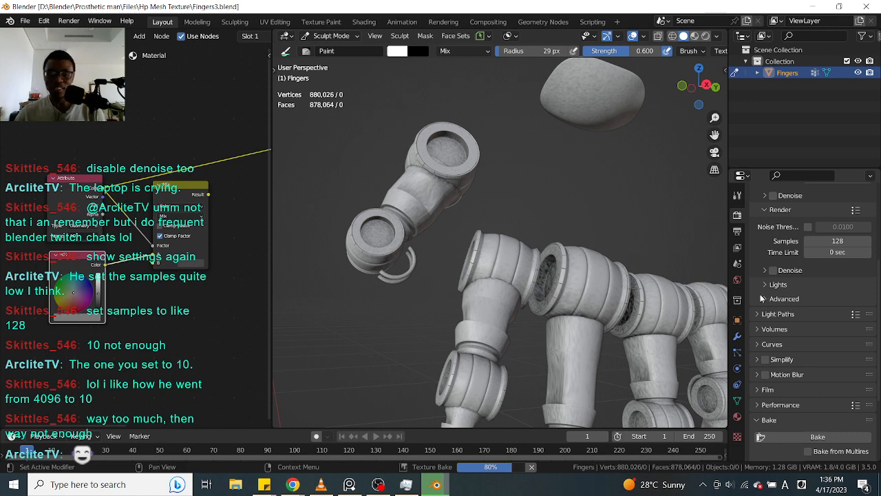
pyautogui.scroll(-2, 607, 267)
pyautogui.scroll(1, 819, 248)
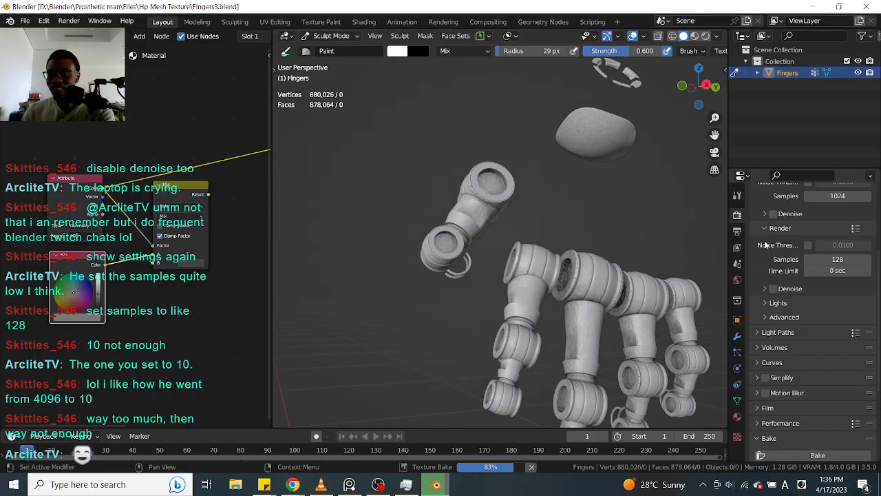
pyautogui.scroll(3, 515, 284)
pyautogui.moveTo(515, 284)
pyautogui.mouseDown(button='middle')
pyautogui.moveTo(537, 255)
pyautogui.moveTo(545, 258)
pyautogui.mouseUp(button='middle')
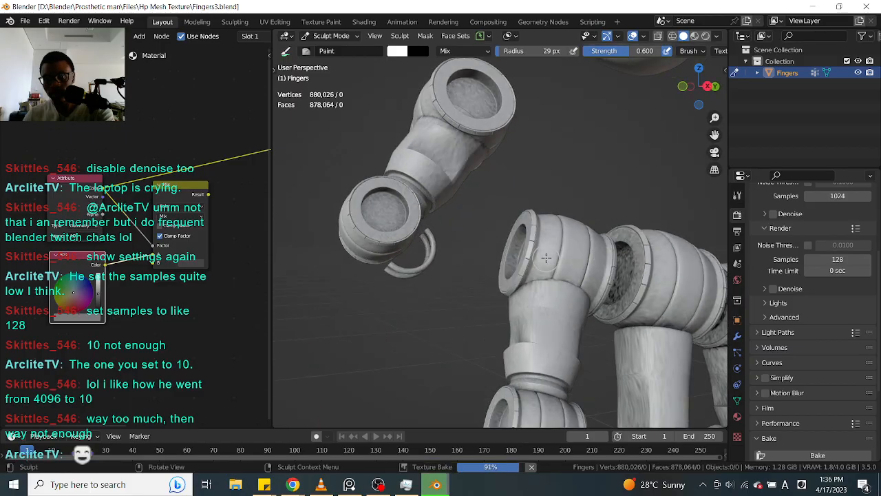
pyautogui.moveTo(546, 257); pyautogui.dragTo(544, 256, button='middle')
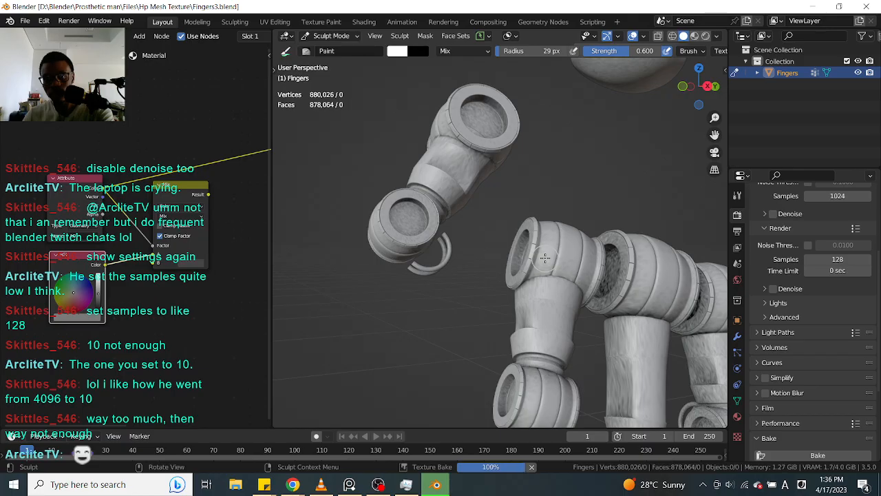
# Step: Examine the newly baked ambient occlusion on the finger knuckles, from the overall row down to the panel seams
pyautogui.moveTo(541, 259)
pyautogui.mouseDown(button='middle')
pyautogui.moveTo(434, 272)
pyautogui.moveTo(477, 231)
pyautogui.moveTo(543, 267)
pyautogui.moveTo(421, 254)
pyautogui.moveTo(612, 227)
pyautogui.moveTo(503, 261)
pyautogui.mouseUp(button='middle')
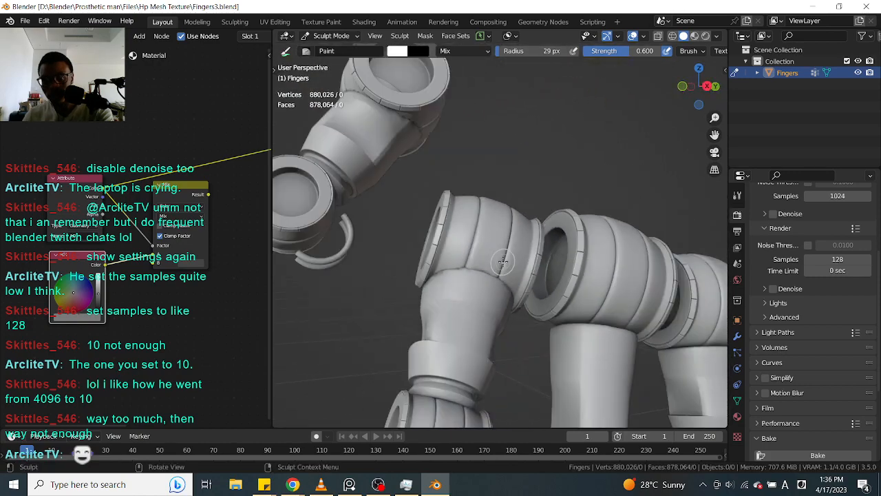
pyautogui.keyDown('shift'); pyautogui.moveTo(494, 335); pyautogui.dragTo(633, 197, button='middle'); pyautogui.keyUp('shift')
pyautogui.scroll(10, 493, 257)
pyautogui.scroll(-7, 535, 208)
pyautogui.scroll(3, 509, 219)
pyautogui.scroll(4, 633, 198)
pyautogui.scroll(-8, 523, 198)
pyautogui.scroll(-3, 534, 201)
pyautogui.moveTo(564, 223); pyautogui.dragTo(613, 214, button='middle')
pyautogui.scroll(3, 554, 211)
pyautogui.scroll(4, 562, 225)
pyautogui.scroll(-4, 560, 224)
pyautogui.keyDown('shift'); pyautogui.moveTo(501, 272); pyautogui.dragTo(440, 276, button='middle'); pyautogui.keyUp('shift')
pyautogui.scroll(2, 523, 227)
pyautogui.moveTo(550, 221)
pyautogui.mouseDown(button='middle')
pyautogui.moveTo(571, 210)
pyautogui.moveTo(547, 225)
pyautogui.mouseUp(button='middle')
pyautogui.scroll(3, 584, 208)
pyautogui.scroll(3, 545, 226)
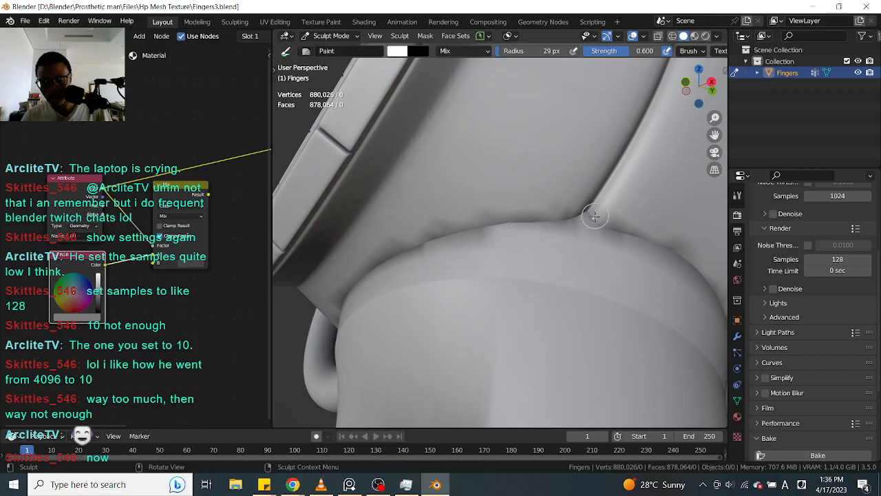
# Step: Examine the baked shading from the opposite side of the fingers, including the open joint sockets
pyautogui.scroll(-5, 594, 216)
pyautogui.moveTo(589, 220); pyautogui.dragTo(635, 241, button='middle')
pyautogui.scroll(4, 508, 259)
pyautogui.scroll(-4, 513, 260)
pyautogui.scroll(-3, 514, 260)
pyautogui.scroll(4, 502, 243)
pyautogui.scroll(-3, 471, 227)
pyautogui.scroll(3, 578, 246)
pyautogui.scroll(-4, 537, 234)
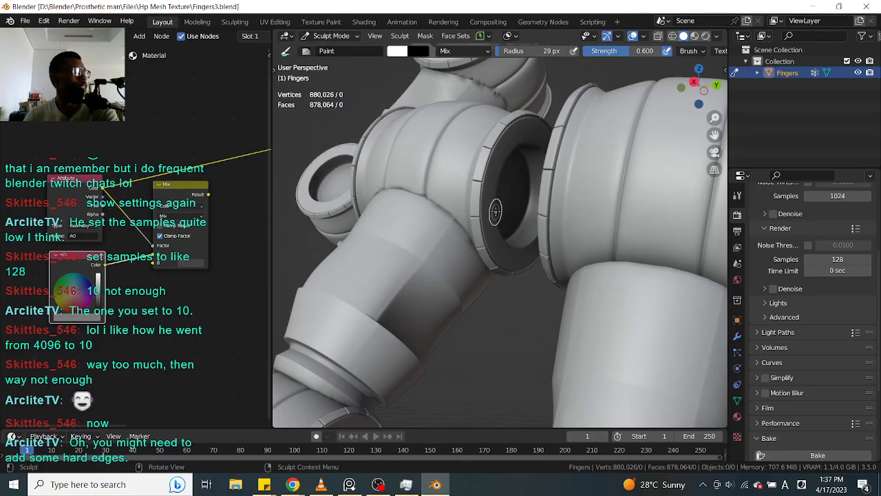
# Step: Inspect the baked shading up close where the finger segments meet the ribbed knuckle housings
pyautogui.moveTo(495, 212)
pyautogui.mouseDown(button='middle')
pyautogui.moveTo(449, 227)
pyautogui.moveTo(485, 125)
pyautogui.moveTo(565, 283)
pyautogui.moveTo(606, 303)
pyautogui.mouseUp(button='middle')
pyautogui.scroll(4, 503, 173)
pyautogui.keyDown('shift'); pyautogui.moveTo(649, 331); pyautogui.dragTo(530, 259, button='middle'); pyautogui.keyUp('shift')
pyautogui.scroll(5, 531, 259)
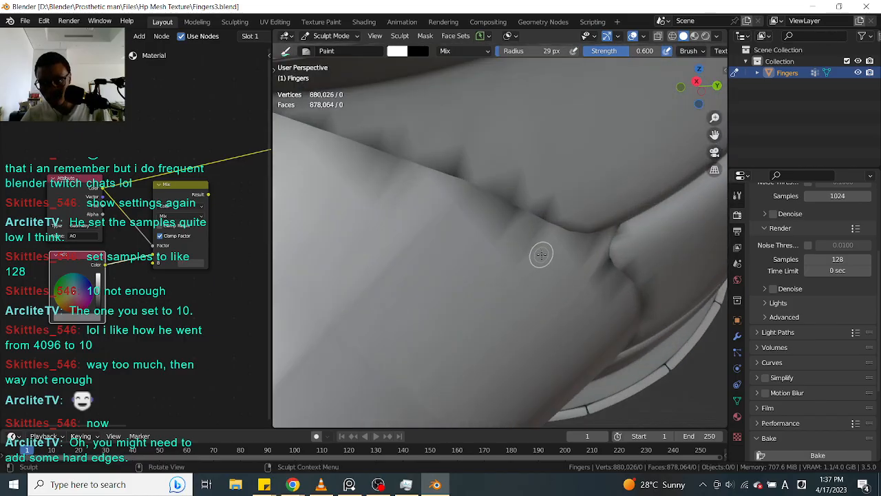
pyautogui.scroll(-5, 542, 255)
pyautogui.moveTo(546, 252); pyautogui.dragTo(482, 269, button='middle')
pyautogui.scroll(-2, 482, 269)
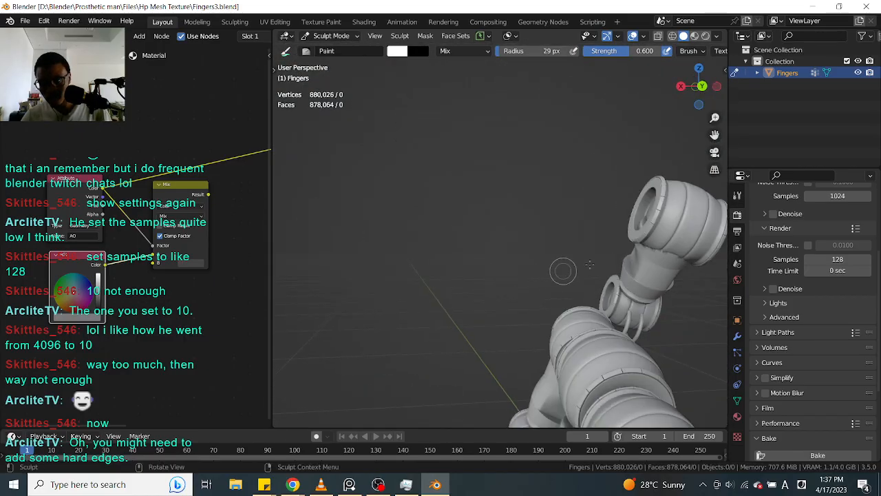
pyautogui.moveTo(573, 268); pyautogui.dragTo(523, 289, button='middle')
pyautogui.scroll(6, 527, 290)
pyautogui.scroll(-2, 550, 212)
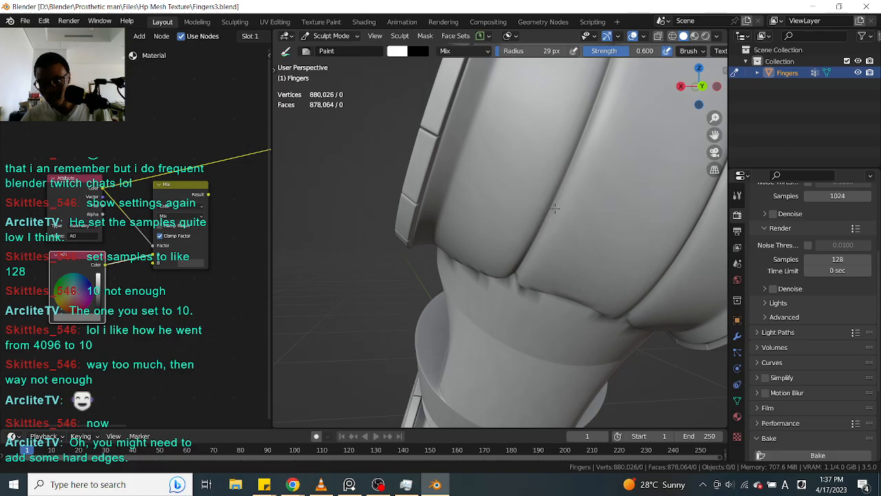
pyautogui.scroll(5, 554, 208)
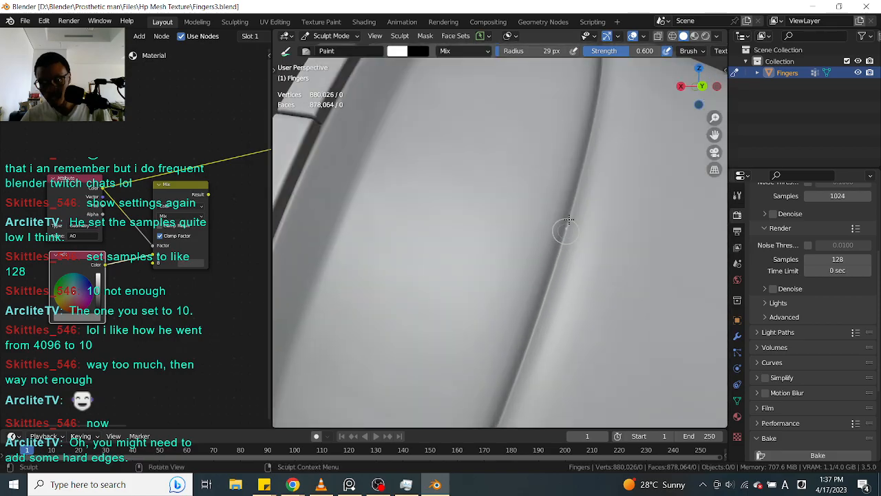
# Step: Examine the ambient occlusion on the knuckle grooves, the full row of fingers and the palm plate
pyautogui.scroll(-8, 538, 317)
pyautogui.moveTo(296, 302); pyautogui.dragTo(459, 364, button='middle')
pyautogui.scroll(4, 371, 288)
pyautogui.scroll(3, 370, 289)
pyautogui.scroll(2, 525, 261)
pyautogui.scroll(2, 529, 318)
pyautogui.scroll(-9, 528, 307)
pyautogui.moveTo(473, 318); pyautogui.dragTo(612, 273, button='middle')
pyautogui.scroll(-3, 559, 318)
pyautogui.scroll(-3, 559, 318)
pyautogui.moveTo(536, 251); pyautogui.dragTo(653, 314, button='middle')
pyautogui.scroll(3, 593, 259)
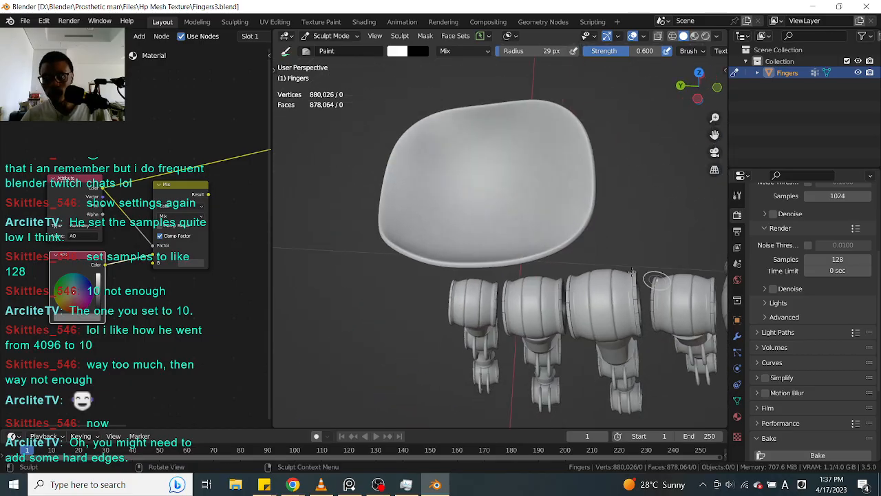
pyautogui.scroll(2, 830, 212)
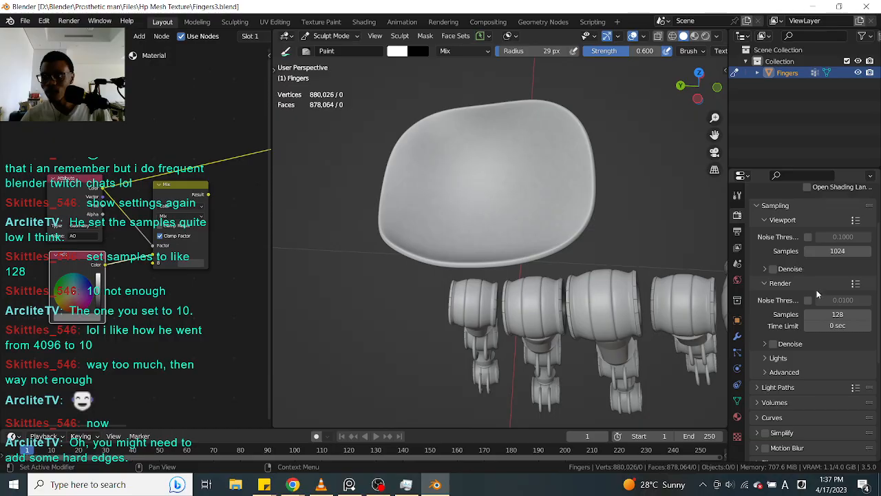
# Step: Inspect the baked shading on the separate thumb's joints, segments and round sockets
pyautogui.moveTo(668, 276); pyautogui.dragTo(465, 257, button='middle')
pyautogui.scroll(5, 527, 282)
pyautogui.scroll(-5, 503, 207)
pyautogui.moveTo(527, 282); pyautogui.dragTo(575, 237, button='middle')
pyautogui.scroll(5, 554, 189)
pyautogui.scroll(2, 556, 184)
pyautogui.scroll(-5, 561, 187)
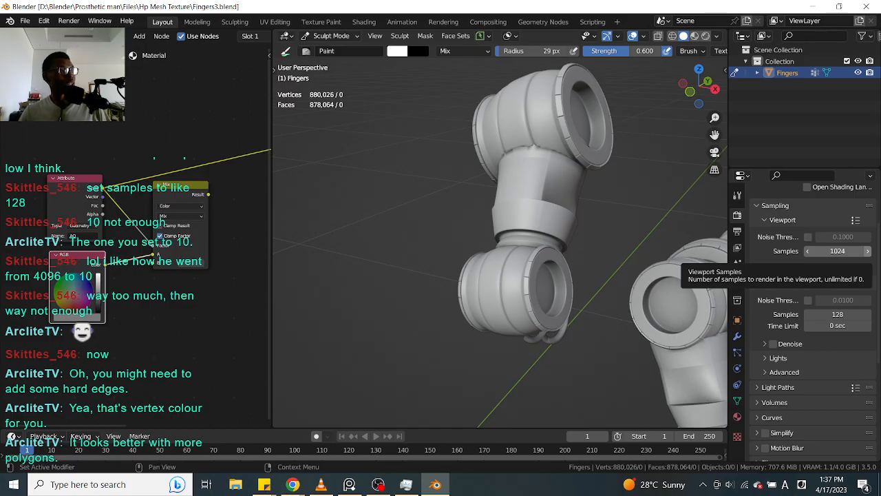
# Step: Compare the baked ambient occlusion in close-up details with its look across the whole row of fingers
pyautogui.scroll(-5, 539, 266)
pyautogui.moveTo(539, 266); pyautogui.dragTo(430, 272, button='middle')
pyautogui.scroll(3, 511, 289)
pyautogui.scroll(6, 478, 210)
pyautogui.keyDown('shift'); pyautogui.moveTo(537, 301); pyautogui.dragTo(472, 189, button='middle'); pyautogui.keyUp('shift')
pyautogui.scroll(5, 468, 205)
pyautogui.scroll(3, 464, 232)
pyautogui.keyDown('shift'); pyautogui.moveTo(558, 279); pyautogui.dragTo(495, 249, button='middle'); pyautogui.keyUp('shift')
pyautogui.scroll(-6, 464, 231)
pyautogui.scroll(-6, 464, 231)
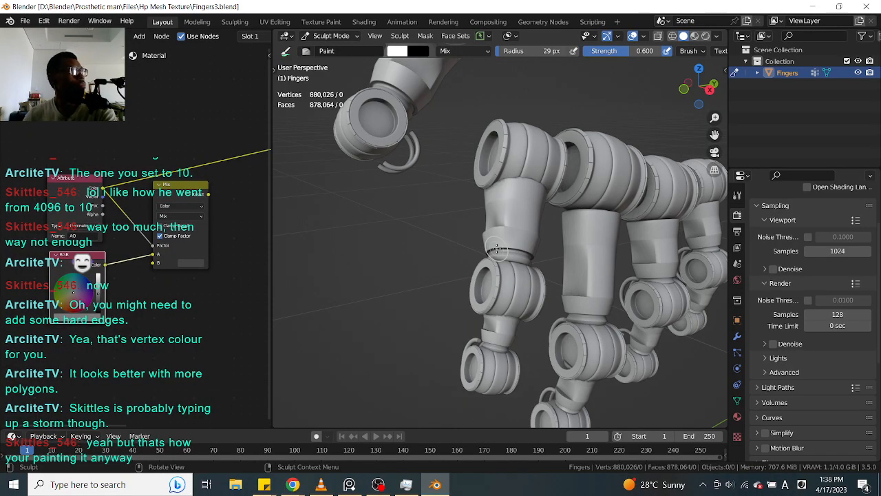
# Step: Inspect the baked shading on the flat-cut face and collar ledge of the long finger segment
pyautogui.moveTo(495, 249)
pyautogui.mouseDown(button='middle')
pyautogui.moveTo(475, 239)
pyautogui.moveTo(480, 248)
pyautogui.mouseUp(button='middle')
pyautogui.scroll(3, 482, 255)
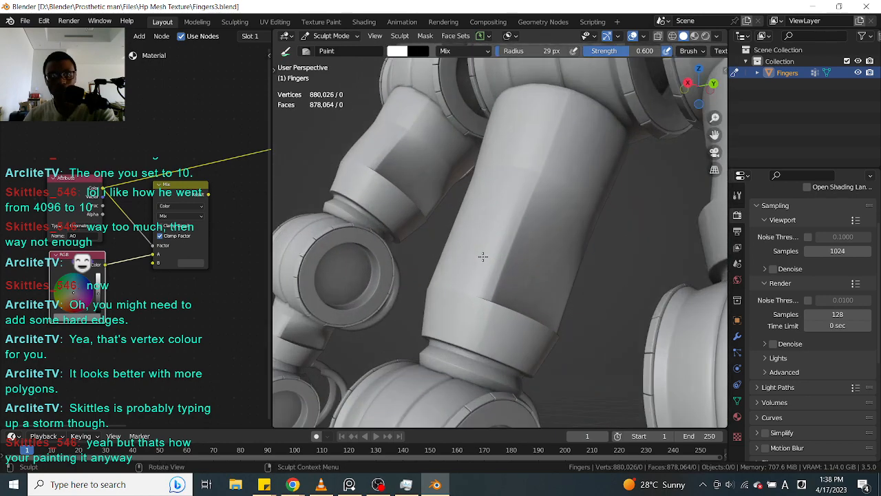
pyautogui.scroll(3, 490, 282)
pyautogui.moveTo(497, 305); pyautogui.dragTo(497, 261, button='middle')
pyautogui.scroll(4, 486, 227)
pyautogui.scroll(4, 498, 261)
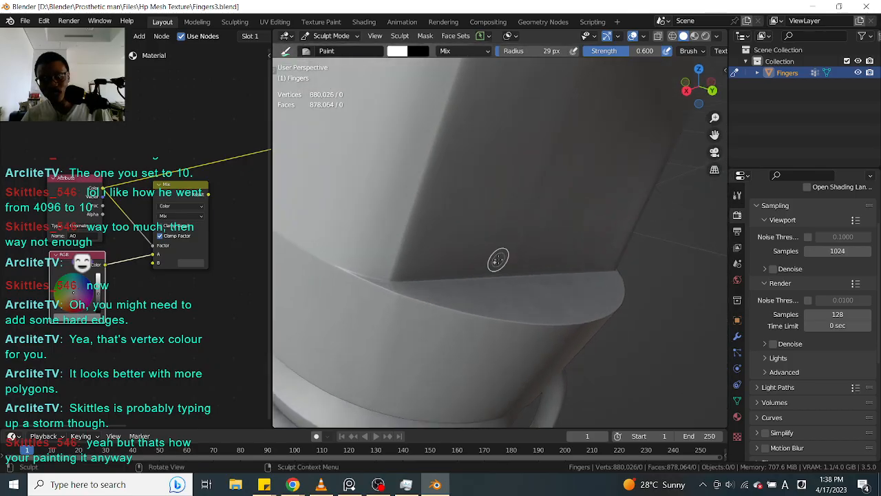
pyautogui.scroll(-3, 497, 260)
pyautogui.scroll(-4, 497, 260)
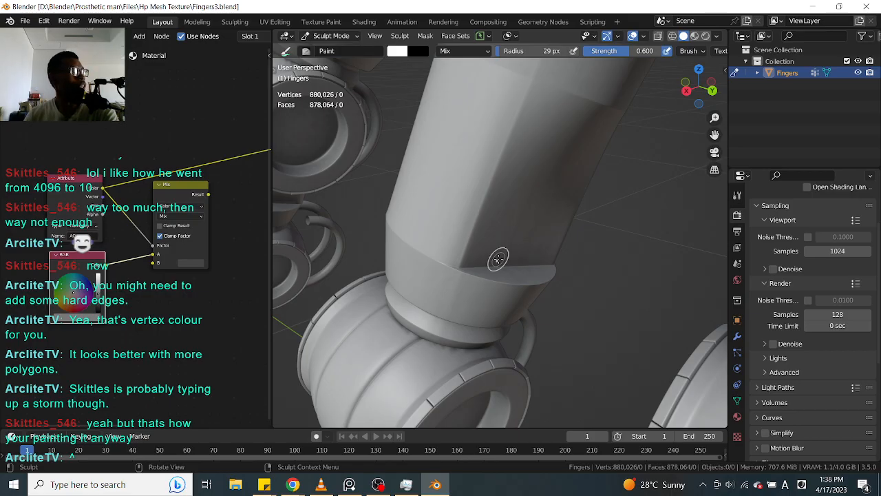
pyautogui.scroll(-4, 495, 241)
pyautogui.scroll(-1, 90, 214)
# Step: Examine the baked shading along the panel grooves of a middle finger joint at close range
pyautogui.moveTo(415, 228); pyautogui.dragTo(506, 162, button='middle')
pyautogui.scroll(5, 505, 148)
pyautogui.scroll(5, 505, 148)
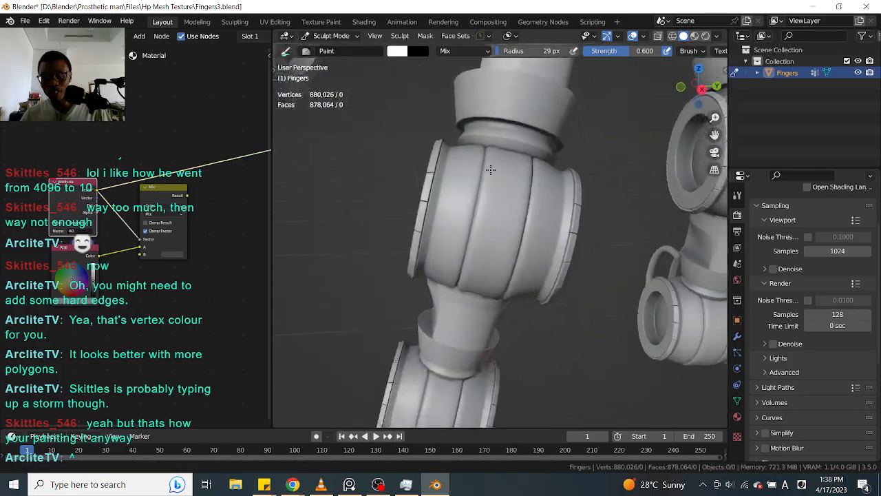
pyautogui.scroll(-2, 475, 166)
pyautogui.scroll(3, 475, 166)
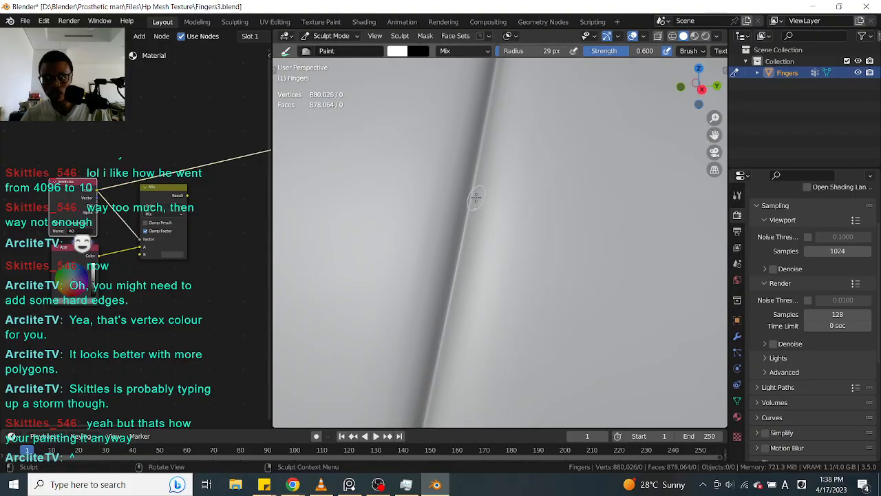
pyautogui.scroll(-7, 475, 179)
pyautogui.scroll(-2, 139, 224)
pyautogui.scroll(5, 139, 224)
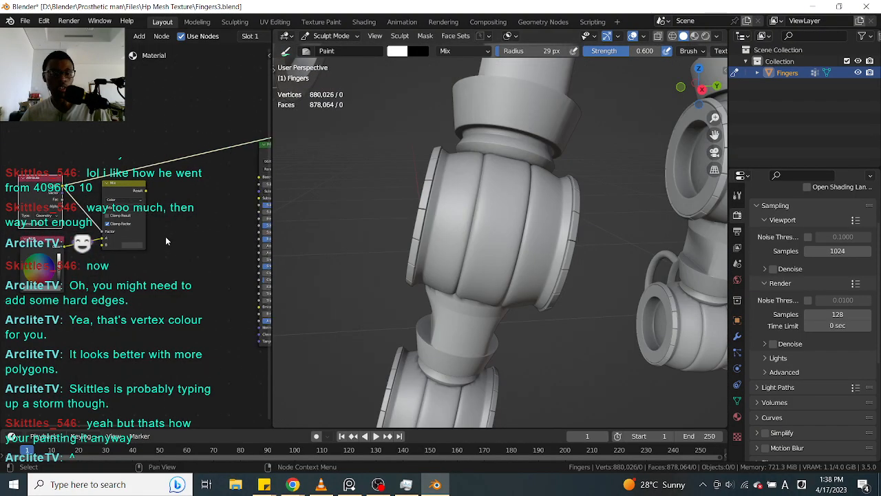
pyautogui.scroll(-1, 92, 179)
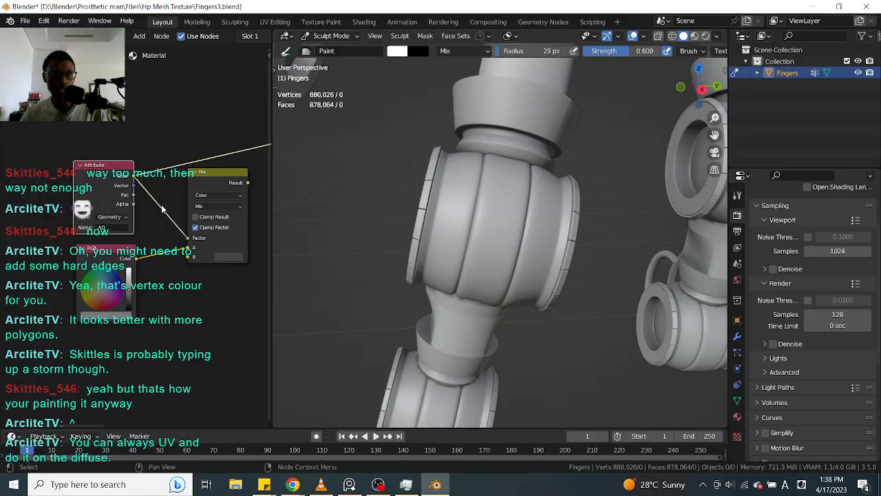
pyautogui.scroll(4, 467, 202)
pyautogui.scroll(2, 467, 202)
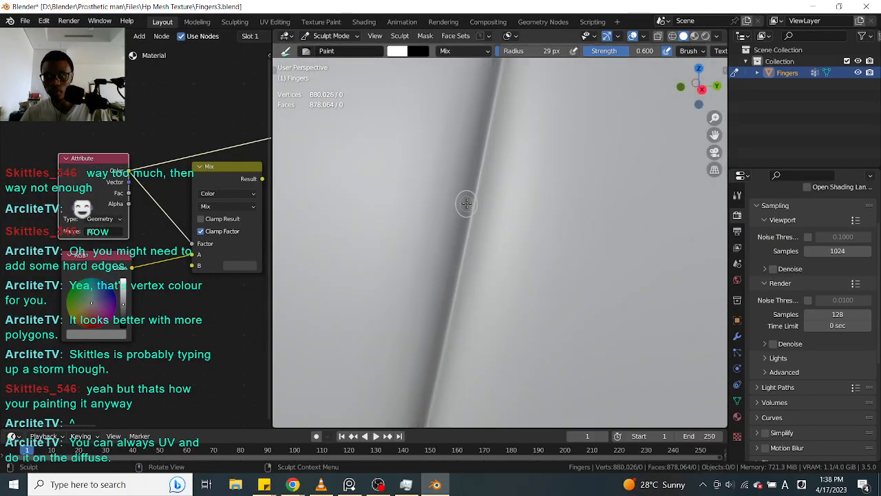
pyautogui.scroll(-6, 467, 203)
pyautogui.scroll(5, 475, 205)
pyautogui.scroll(-5, 476, 205)
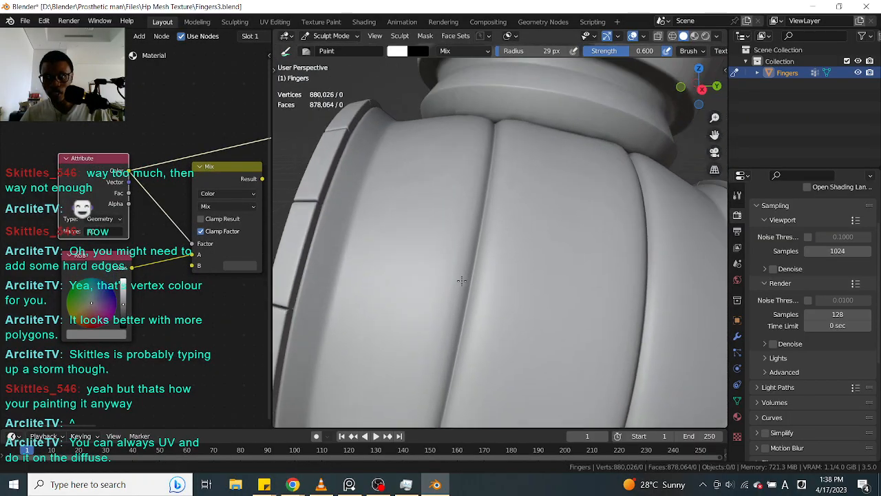
# Step: Inspect the ambient occlusion beneath the joint's collar and around its segmented rim and socket
pyautogui.moveTo(476, 205); pyautogui.dragTo(493, 266, button='middle')
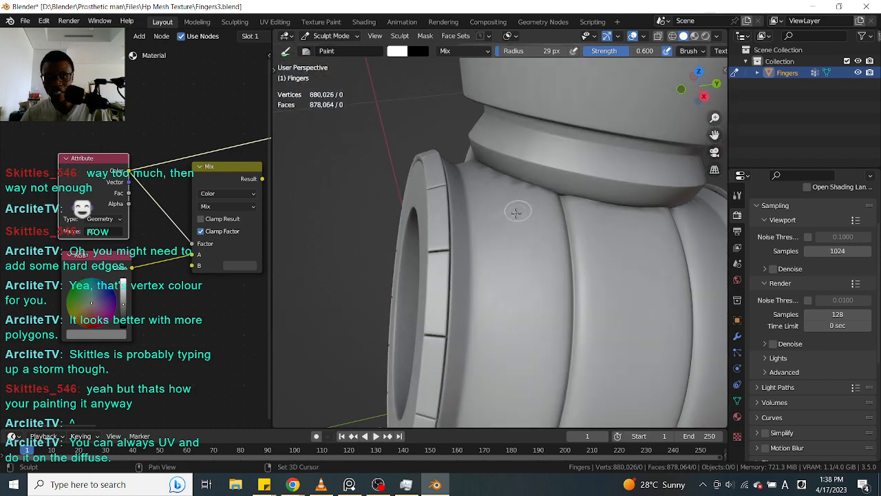
pyautogui.scroll(5, 468, 252)
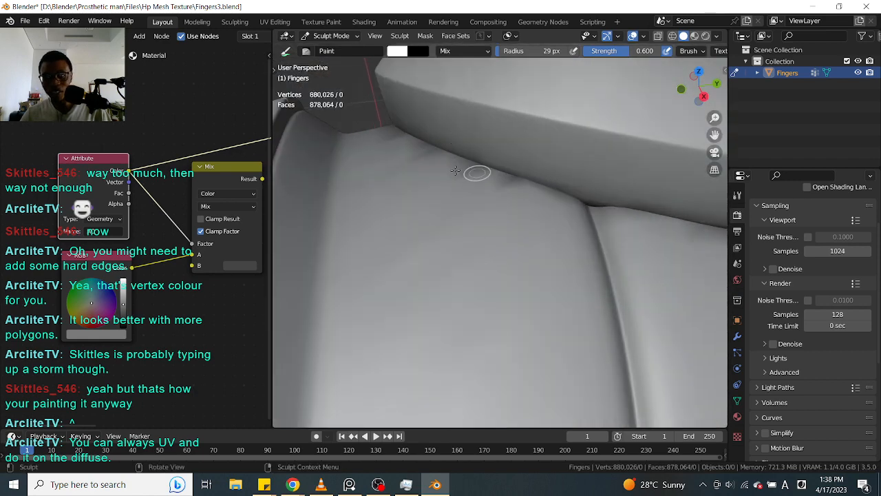
pyautogui.scroll(-2, 455, 170)
pyautogui.moveTo(530, 184); pyautogui.dragTo(558, 204, button='middle')
pyautogui.scroll(4, 558, 205)
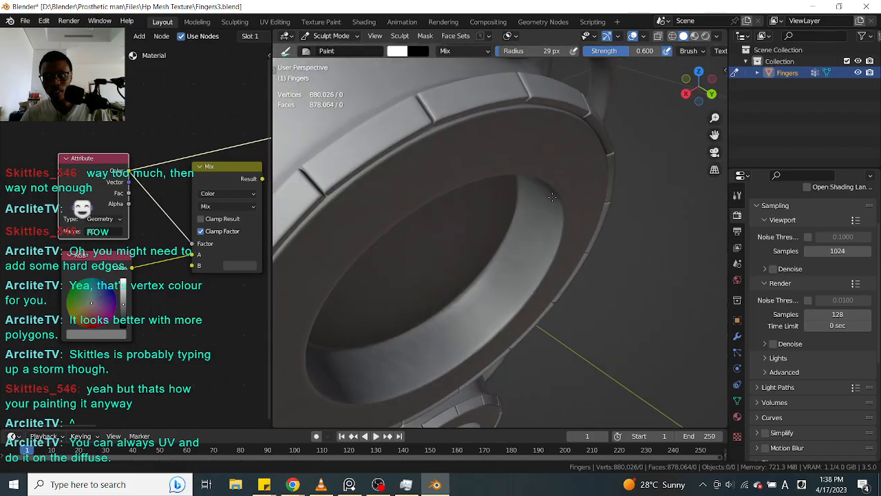
# Step: Inspect the baked shading on the socket rim and segmented grooves of a finger joint from several angles
pyautogui.scroll(-2, 530, 167)
pyautogui.scroll(-1, 581, 162)
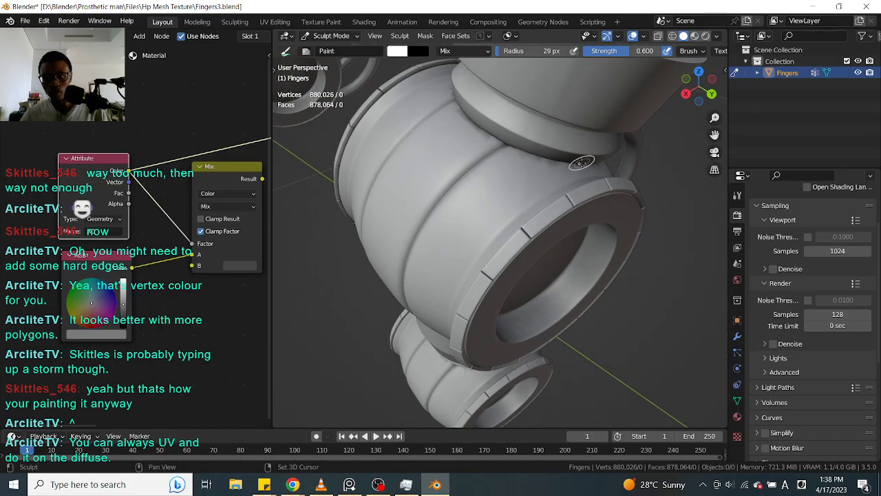
pyautogui.keyDown('shift'); pyautogui.moveTo(581, 163); pyautogui.dragTo(571, 215, button='middle'); pyautogui.keyUp('shift')
pyautogui.moveTo(455, 241); pyautogui.dragTo(407, 156, button='middle')
pyautogui.scroll(-4, 516, 222)
pyautogui.scroll(-4, 527, 246)
pyautogui.scroll(8, 505, 222)
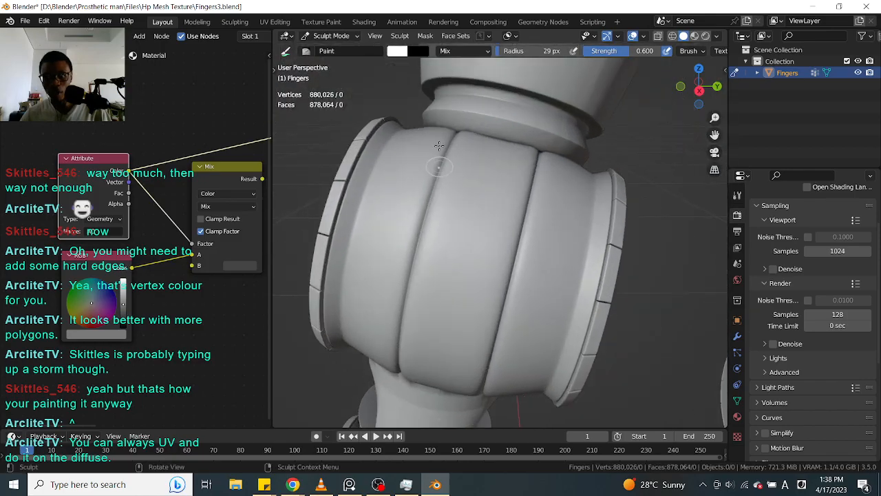
# Step: Inspect the ambient occlusion on the flat-cut collar ledge, then compare it with the whole row of fingers
pyautogui.scroll(-7, 504, 299)
pyautogui.moveTo(513, 222); pyautogui.dragTo(589, 271, button='middle')
pyautogui.scroll(-3, 588, 243)
pyautogui.scroll(7, 589, 243)
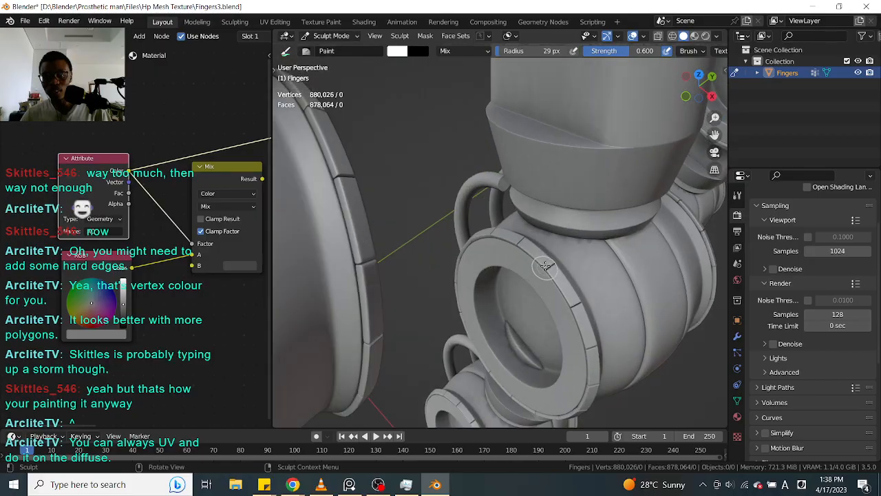
pyautogui.moveTo(558, 219); pyautogui.dragTo(554, 238, button='middle')
pyautogui.scroll(4, 554, 239)
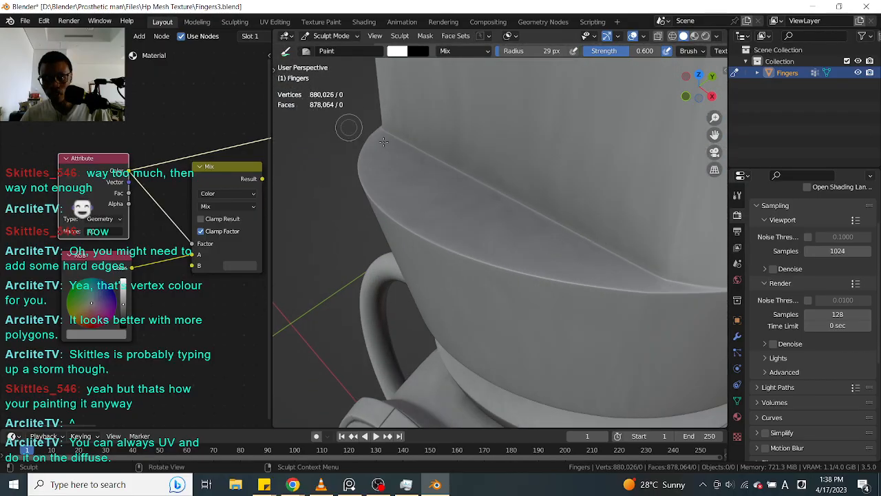
pyautogui.scroll(-9, 587, 227)
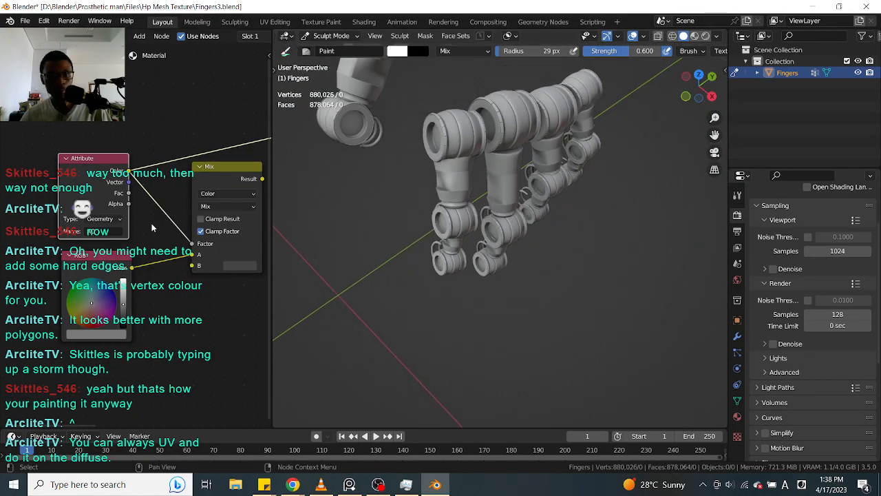
# Step: Widen the shader node editor area beside the 3D viewport
pyautogui.moveTo(269, 241); pyautogui.dragTo(393, 271)
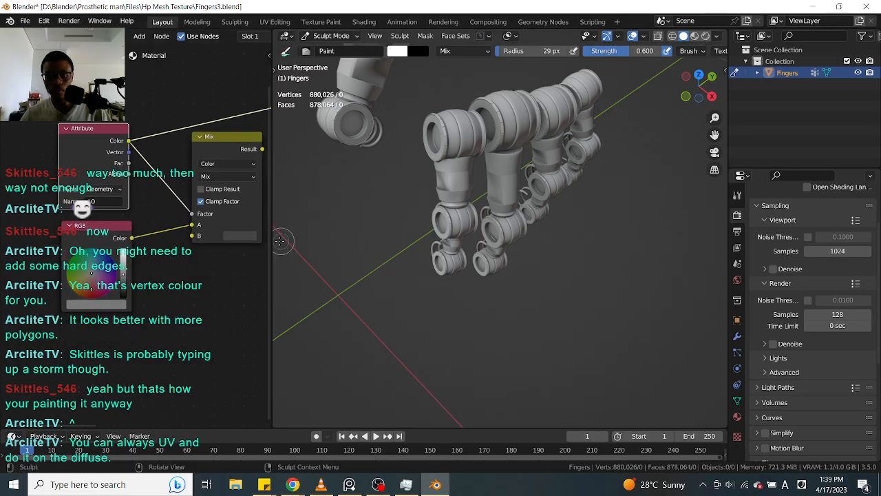
pyautogui.moveTo(269, 243); pyautogui.dragTo(326, 250)
pyautogui.moveTo(269, 200); pyautogui.dragTo(279, 202)
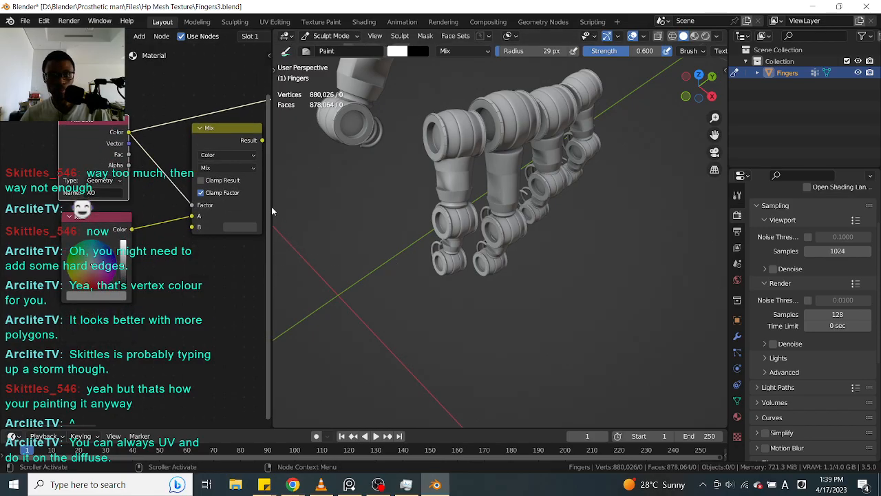
pyautogui.moveTo(272, 207); pyautogui.dragTo(322, 206)
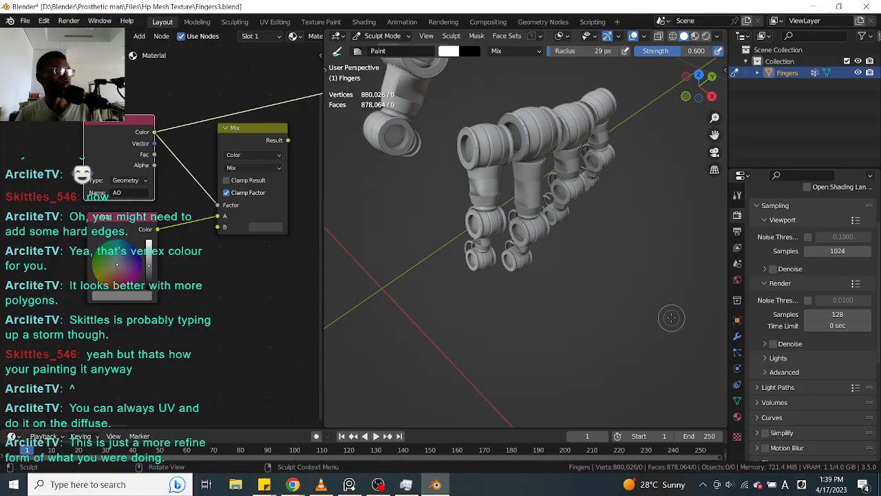
# Step: Examine the baked shading on the lower finger joints, both close up and across all the fingers
pyautogui.scroll(5, 582, 258)
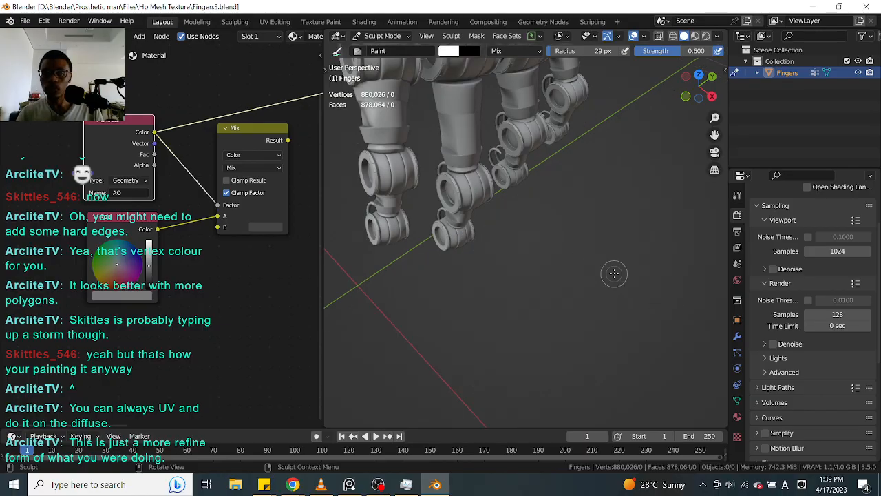
pyautogui.moveTo(603, 265); pyautogui.dragTo(559, 219, button='middle')
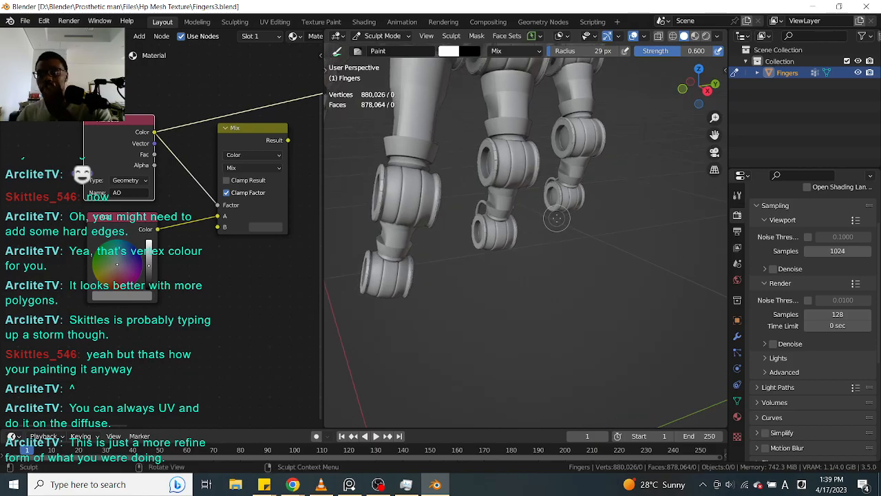
pyautogui.scroll(-2, 557, 217)
pyautogui.scroll(5, 540, 160)
pyautogui.moveTo(535, 208)
pyautogui.mouseDown(button='middle')
pyautogui.moveTo(515, 195)
pyautogui.moveTo(568, 214)
pyautogui.mouseUp(button='middle')
pyautogui.scroll(4, 507, 191)
pyautogui.scroll(-4, 507, 191)
pyautogui.scroll(-5, 567, 214)
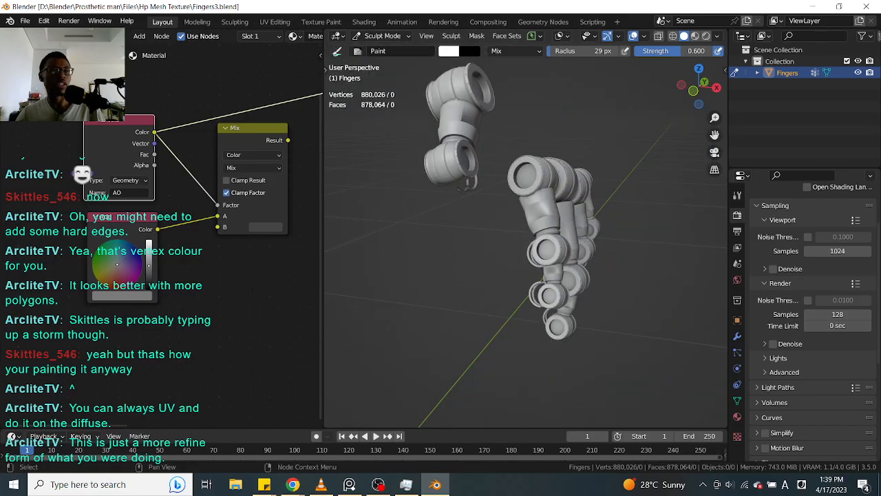
# Step: Deselect the Attribute node and switch the shader node area to the UV Editor
pyautogui.click(204, 91)
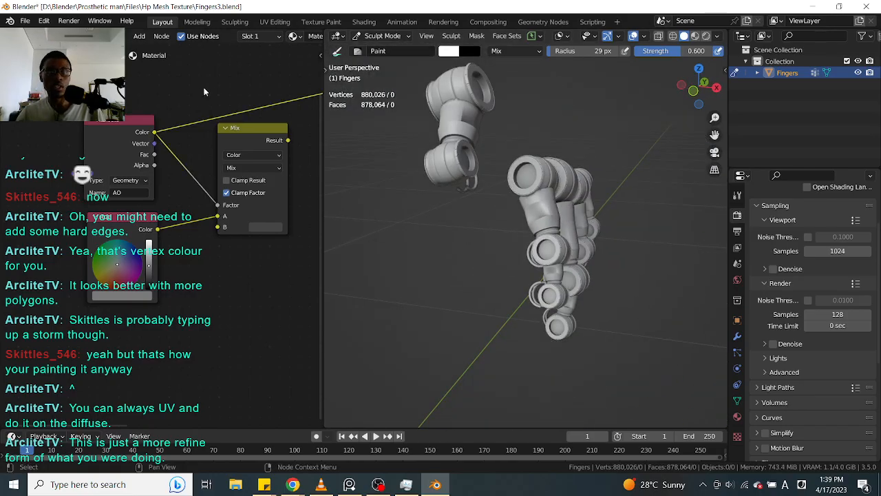
pyautogui.click(13, 35)
pyautogui.click(42, 92)
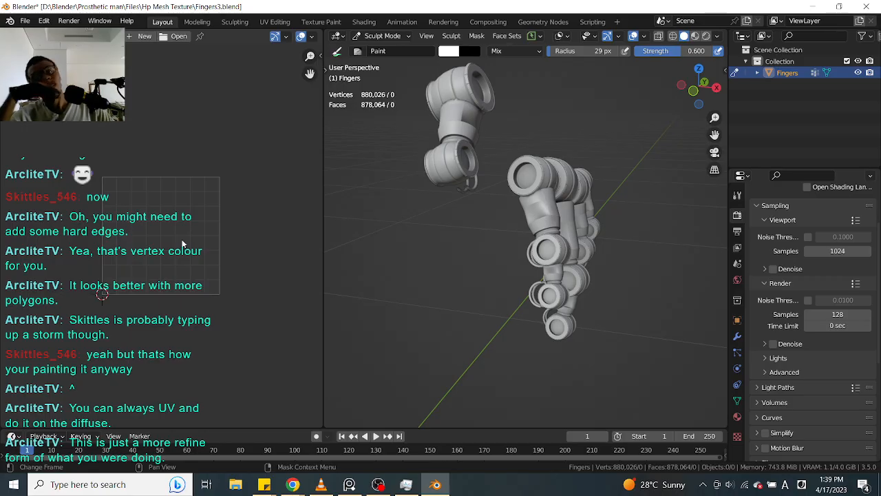
# Step: Examine the thumb segments and the upper finger joints from several angles
pyautogui.moveTo(541, 311); pyautogui.dragTo(593, 328, button='middle')
pyautogui.scroll(4, 527, 307)
pyautogui.keyDown('shift'); pyautogui.moveTo(576, 274); pyautogui.dragTo(583, 325, button='middle'); pyautogui.keyUp('shift')
pyautogui.scroll(-3, 574, 291)
pyautogui.scroll(-1, 544, 259)
pyautogui.moveTo(539, 163); pyautogui.dragTo(541, 272, button='middle')
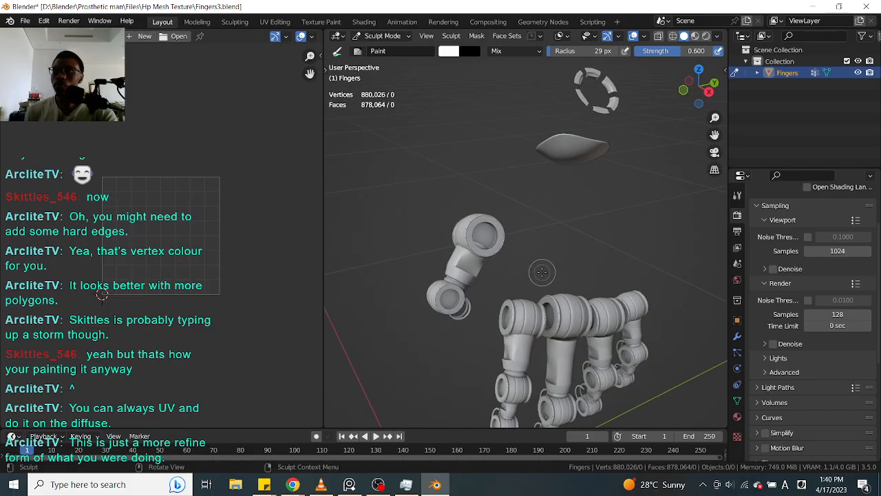
pyautogui.scroll(3, 542, 272)
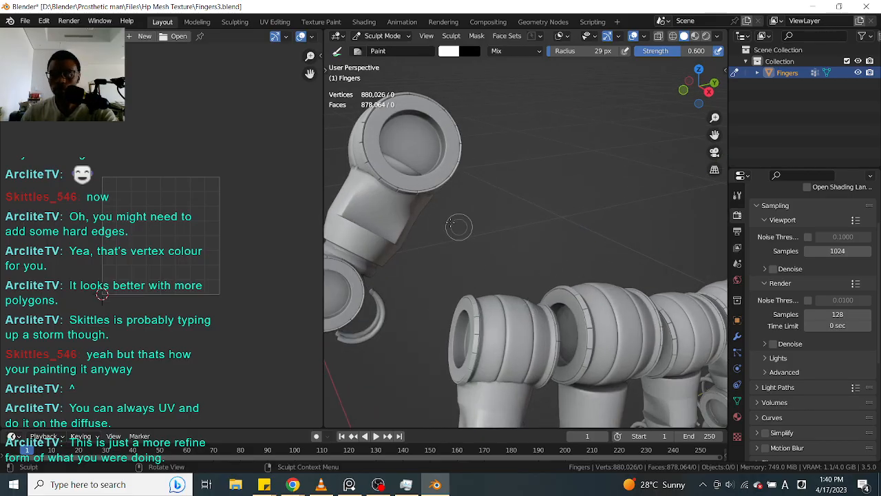
pyautogui.moveTo(427, 193); pyautogui.dragTo(512, 256, button='middle')
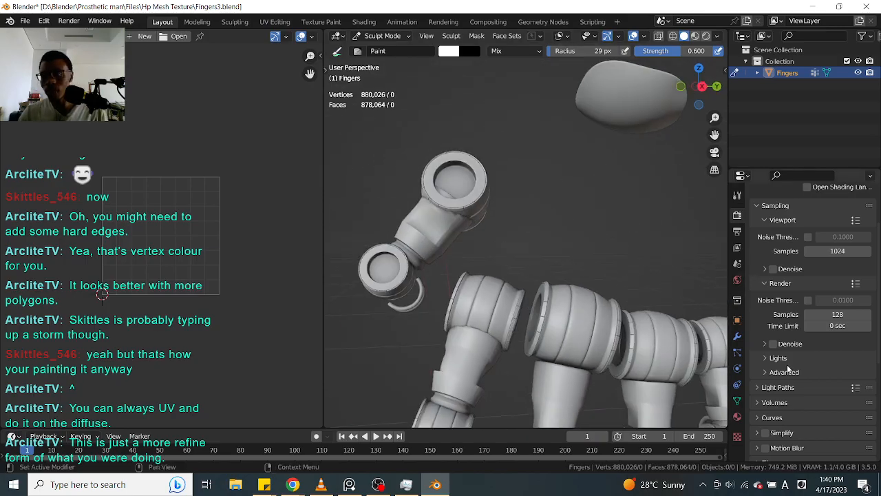
# Step: Check the Fingers object's modifiers and view the finger meshes from the front and below
pyautogui.click(737, 336)
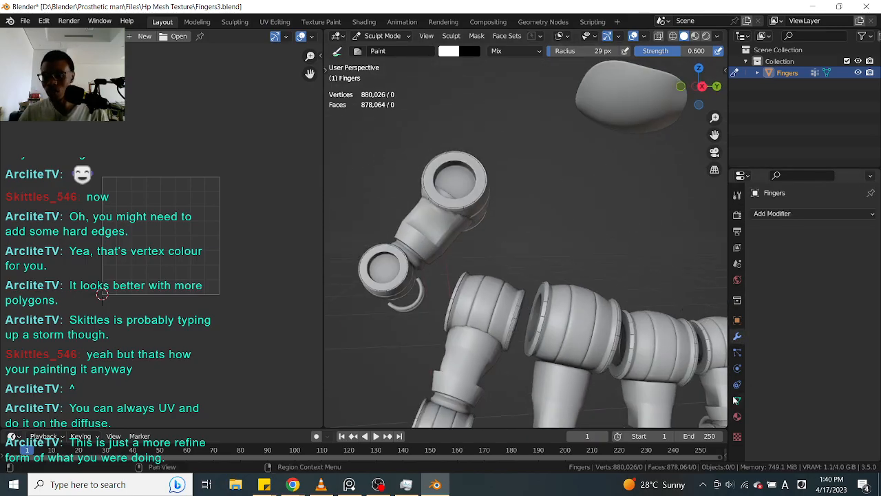
pyautogui.press('Tab')
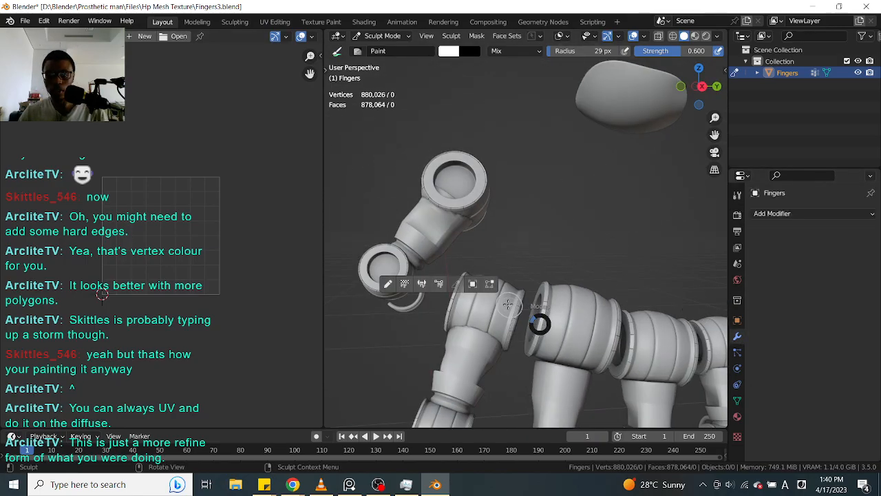
pyautogui.moveTo(535, 321); pyautogui.dragTo(566, 284, button='middle')
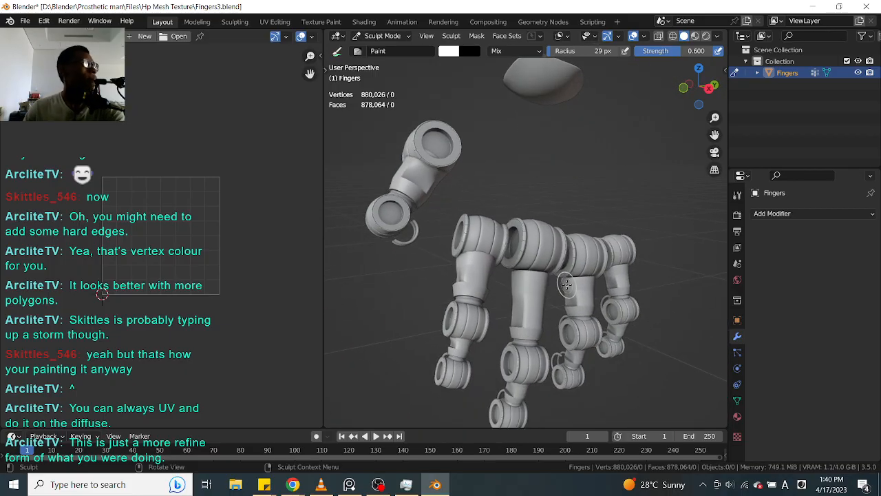
pyautogui.moveTo(592, 298)
pyautogui.mouseDown(button='middle')
pyautogui.moveTo(604, 296)
pyautogui.moveTo(595, 295)
pyautogui.mouseUp(button='middle')
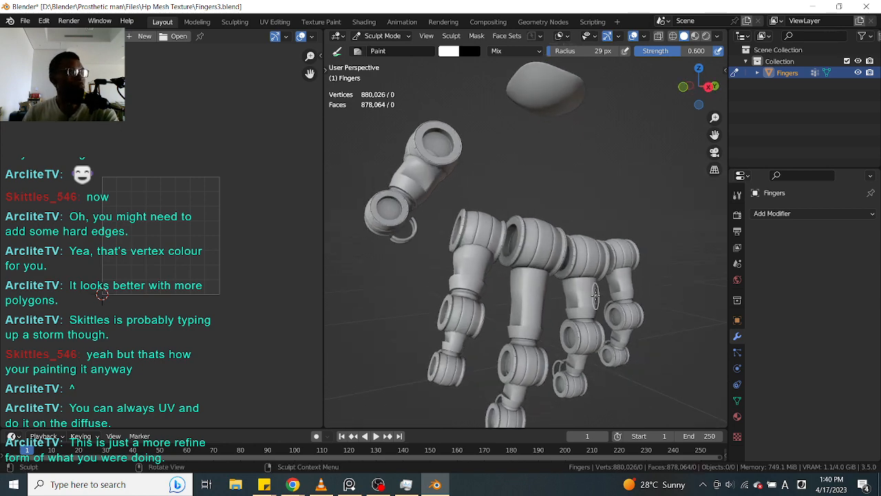
pyautogui.moveTo(592, 293); pyautogui.dragTo(529, 242, button='middle')
# Step: Inspect the long finger segments and their collars close up and alongside the neighbouring fingers
pyautogui.scroll(4, 527, 242)
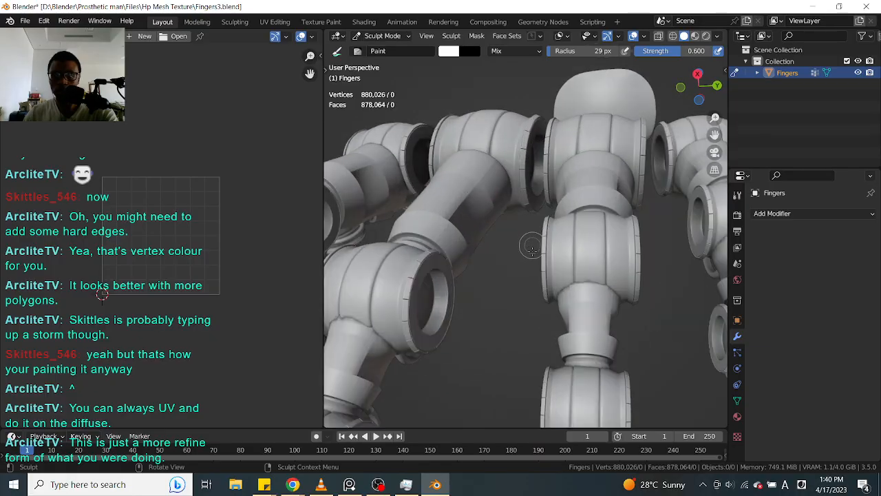
pyautogui.scroll(-5, 527, 273)
pyautogui.scroll(7, 516, 265)
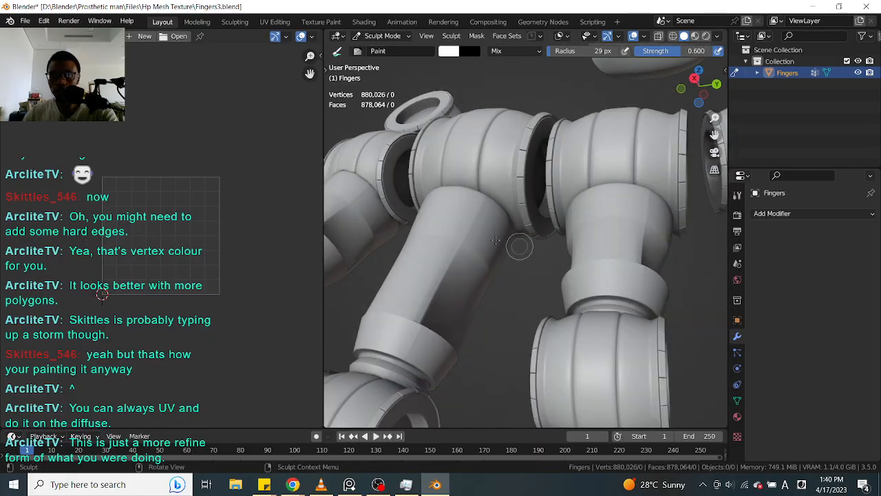
pyautogui.scroll(-5, 494, 232)
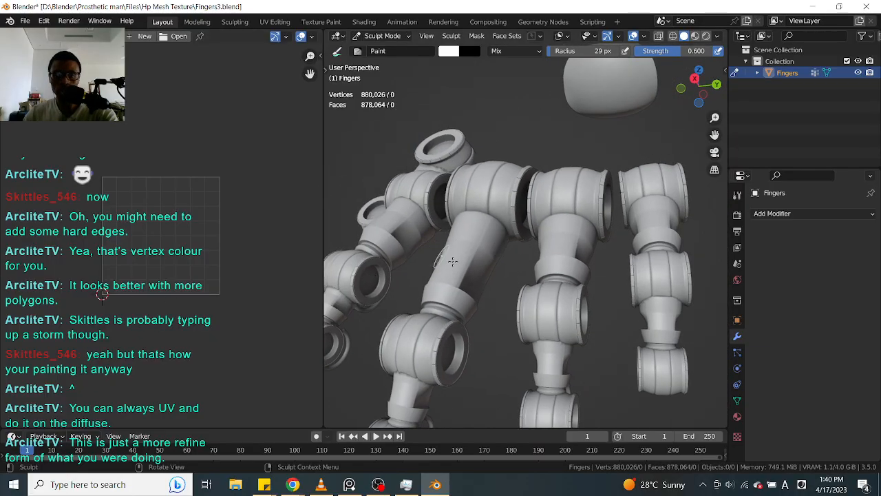
pyautogui.scroll(3, 491, 273)
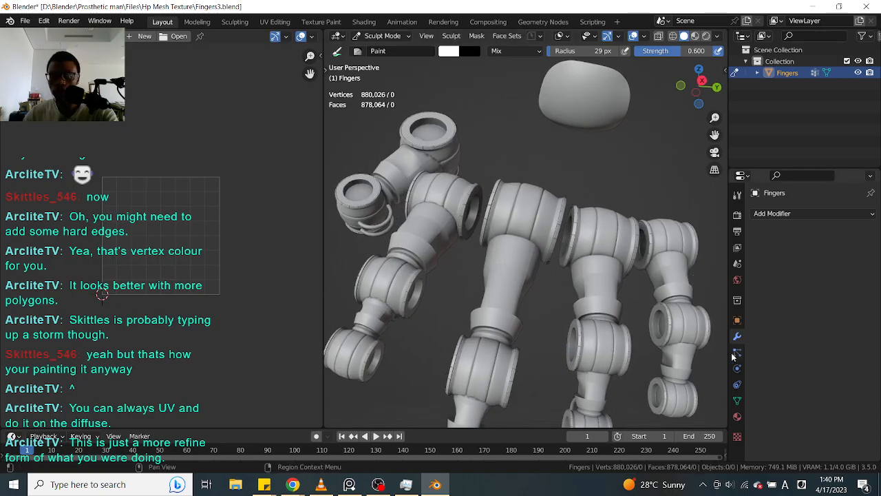
pyautogui.moveTo(425, 254); pyautogui.dragTo(494, 274, button='middle')
pyautogui.scroll(3, 480, 276)
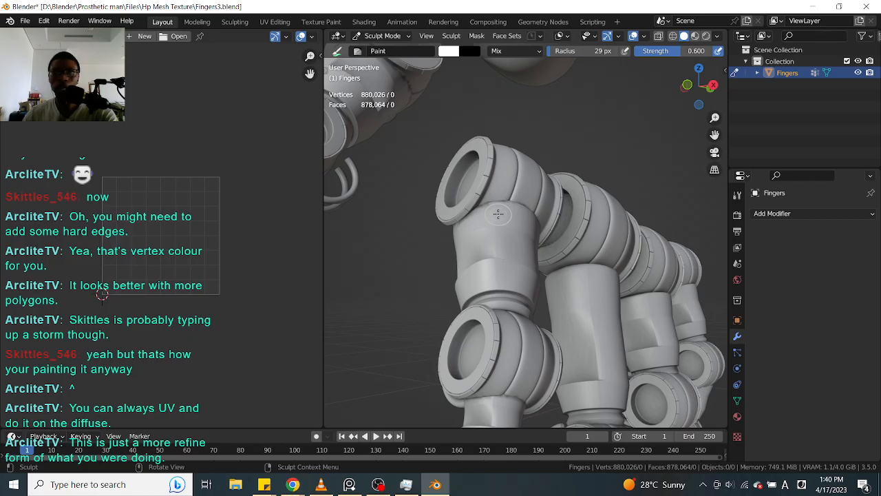
pyautogui.scroll(-5, 497, 215)
pyautogui.moveTo(503, 224); pyautogui.dragTo(450, 234, button='middle')
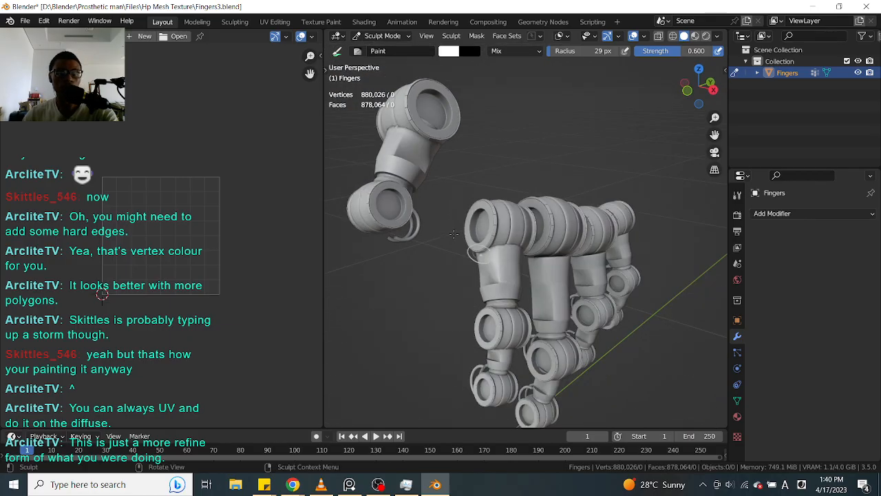
pyautogui.click(26, 21)
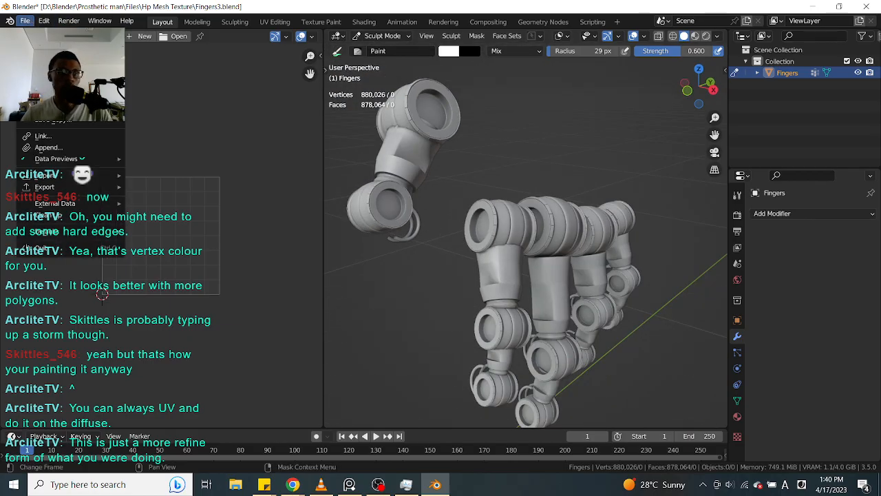
pyautogui.moveTo(69, 57)
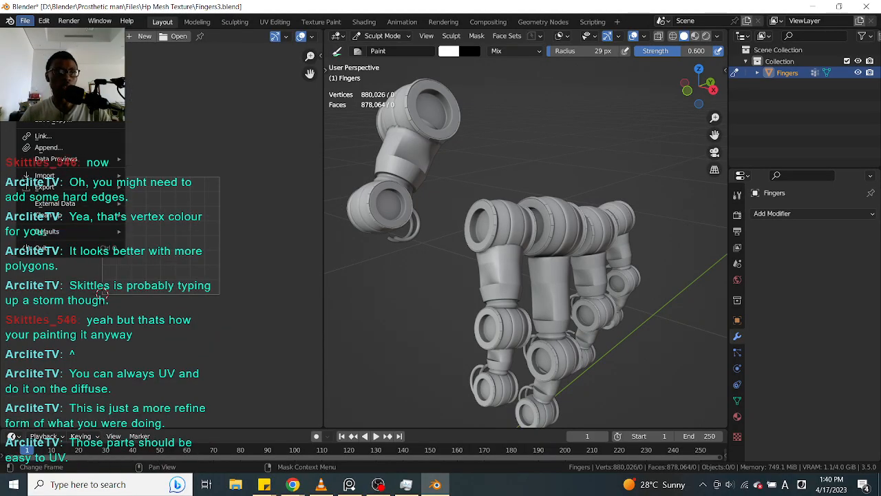
pyautogui.moveTo(104, 57)
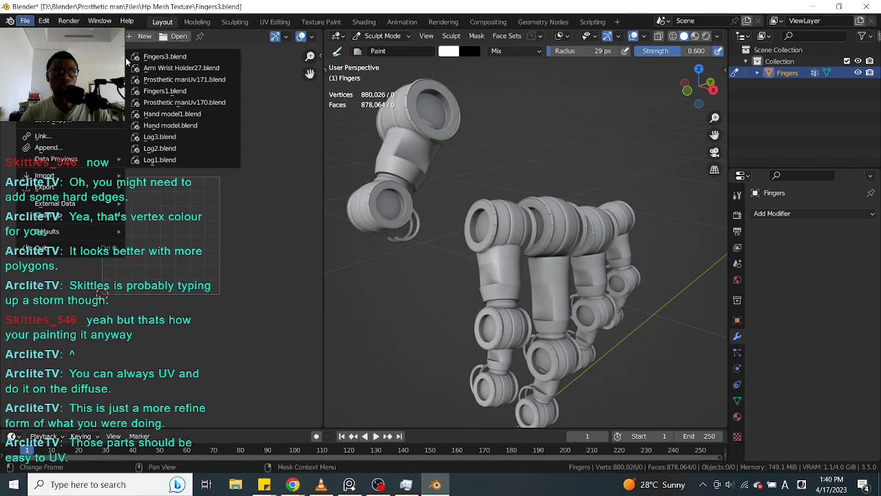
pyautogui.click(173, 69)
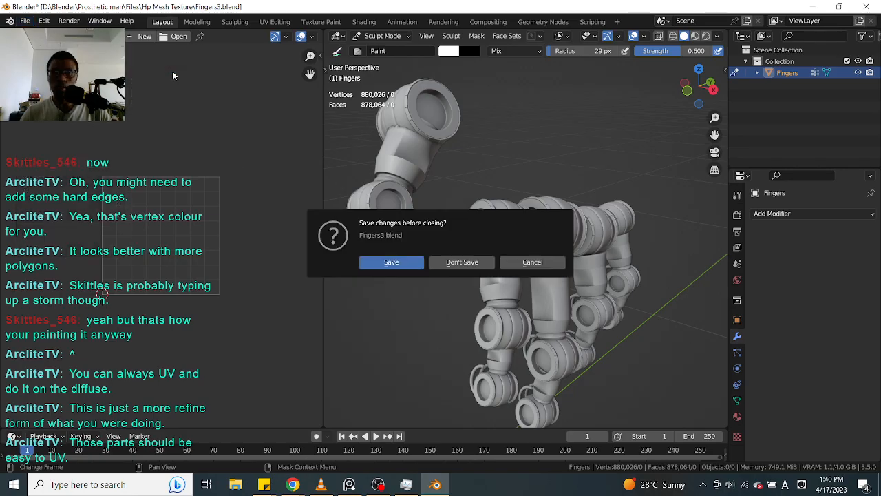
pyautogui.click(532, 262)
# Step: Open the recent file Prosthetic manUv171.blend without saving Fingers3.blend, and bring the whole hand into view
pyautogui.click(25, 20)
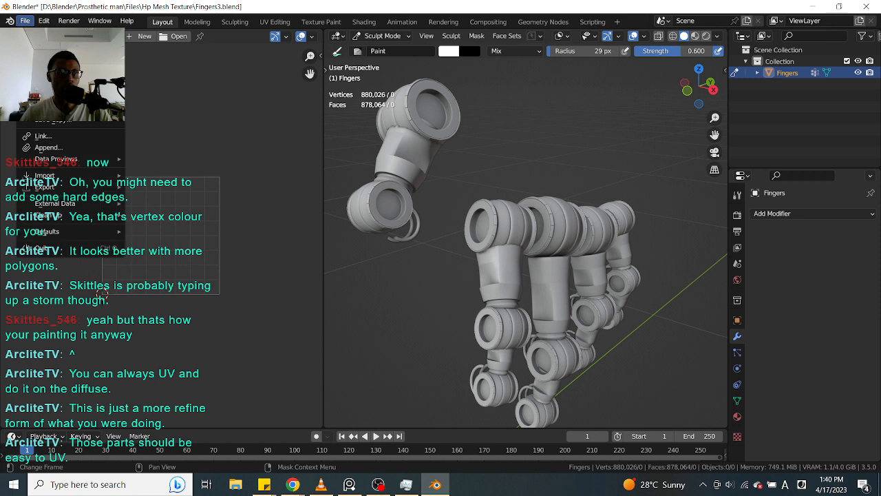
pyautogui.moveTo(104, 56)
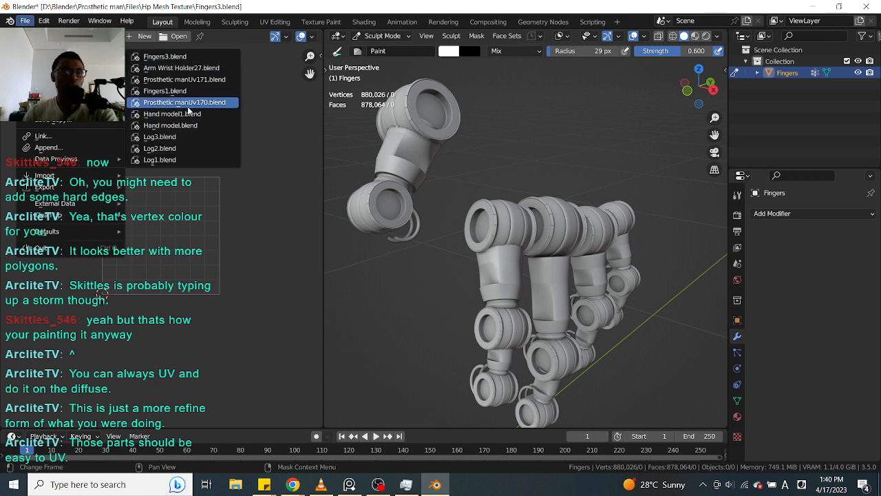
pyautogui.click(189, 80)
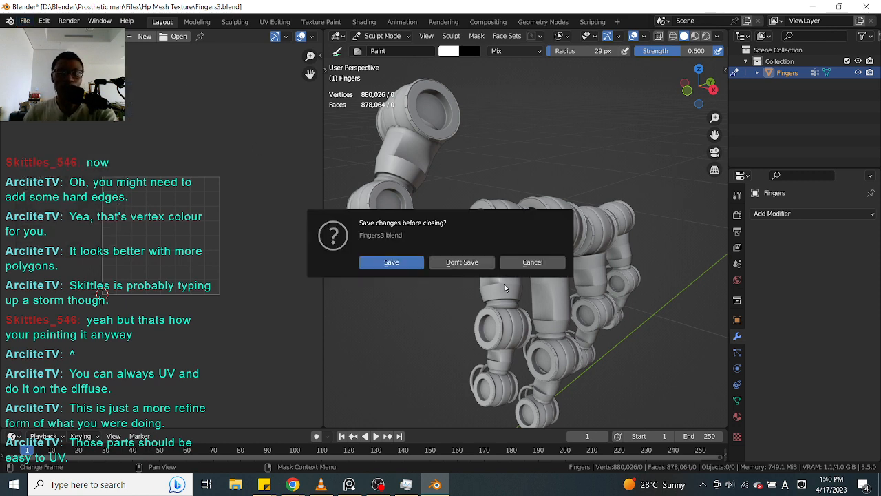
pyautogui.click(454, 263)
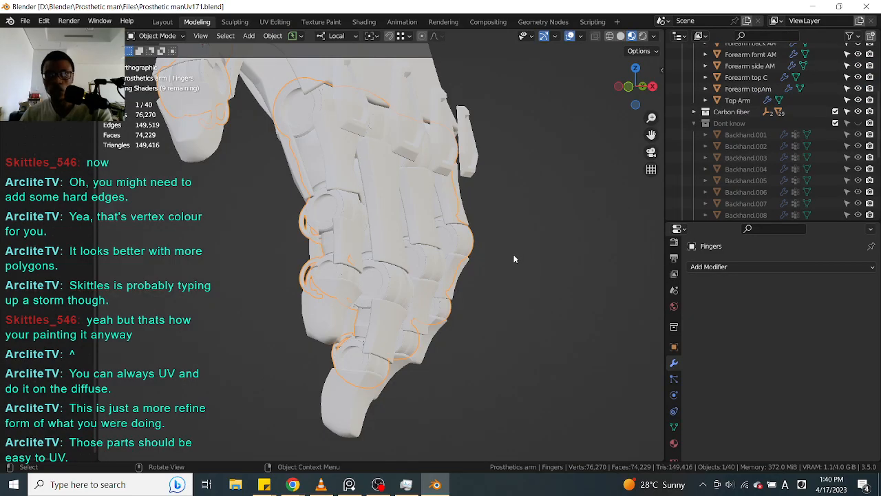
pyautogui.scroll(-5, 514, 254)
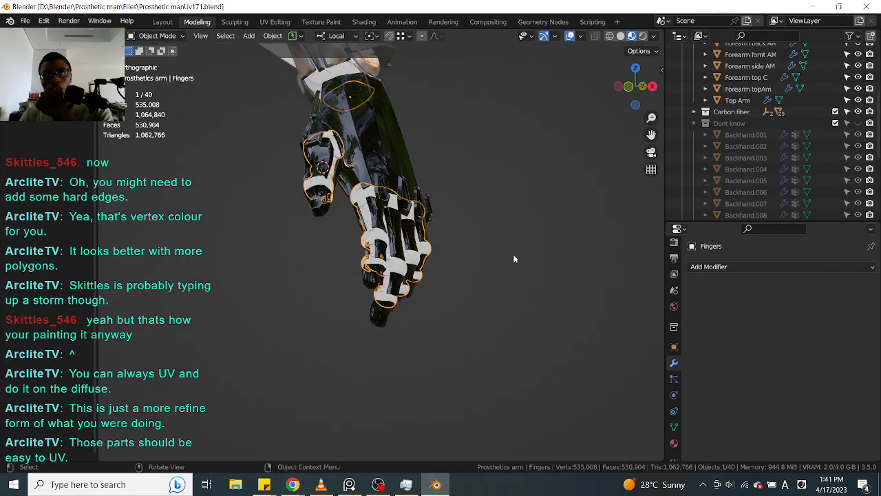
# Step: Examine the finger segments and the full prosthetic hand from several angles
pyautogui.scroll(2, 514, 255)
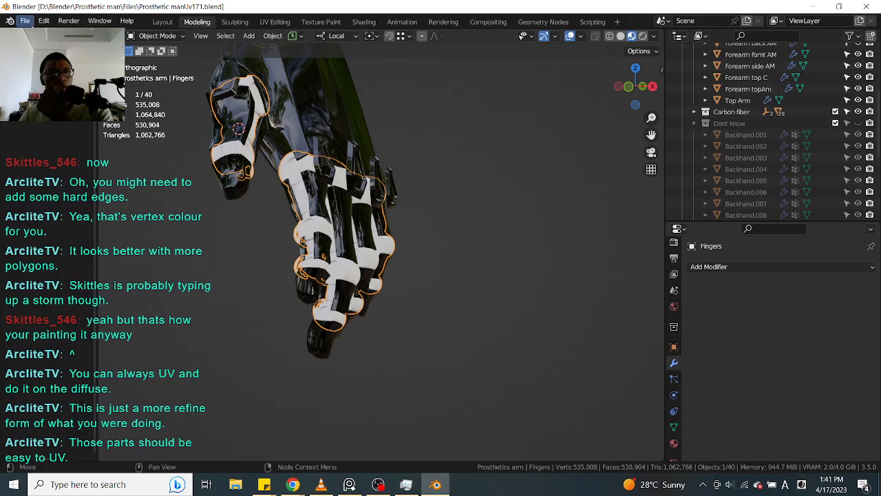
pyautogui.click(26, 21)
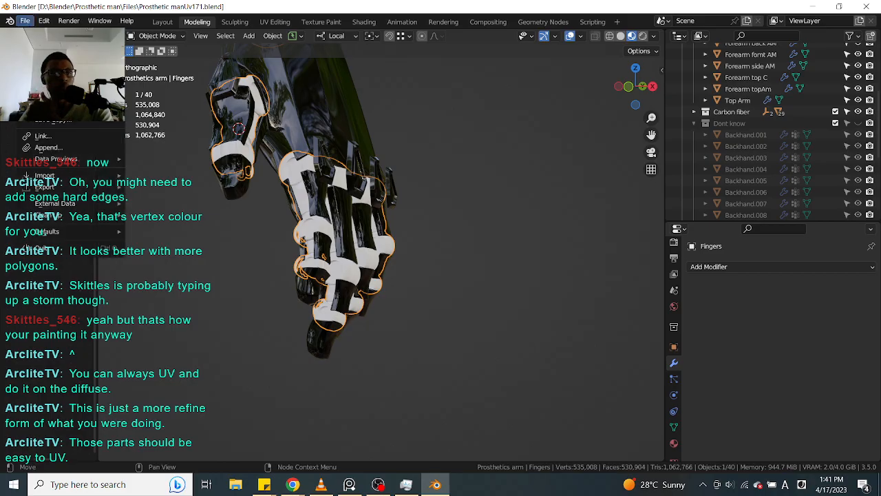
pyautogui.moveTo(482, 186); pyautogui.dragTo(456, 215, button='middle')
pyautogui.scroll(3, 456, 216)
pyautogui.click(456, 216)
pyautogui.scroll(-3, 338, 193)
pyautogui.moveTo(338, 194); pyautogui.dragTo(338, 171, button='middle')
pyautogui.keyDown('shift'); pyautogui.moveTo(408, 148); pyautogui.dragTo(412, 228, button='middle'); pyautogui.keyUp('shift')
pyautogui.scroll(-3, 481, 219)
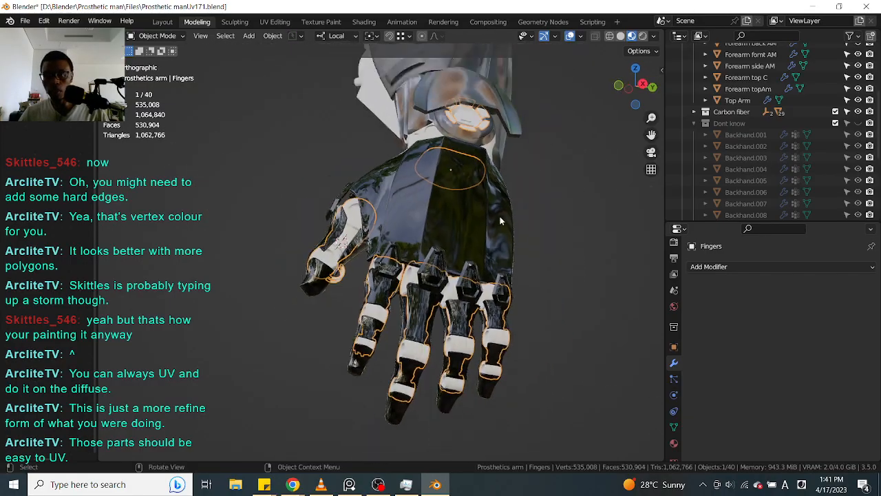
# Step: Isolate the Fingers object, widen the side area and switch it to the UV Editor with its toolbar displayed
pyautogui.press('/')
pyautogui.moveTo(517, 218); pyautogui.dragTo(399, 227, button='middle')
pyautogui.moveTo(96, 153); pyautogui.dragTo(246, 148)
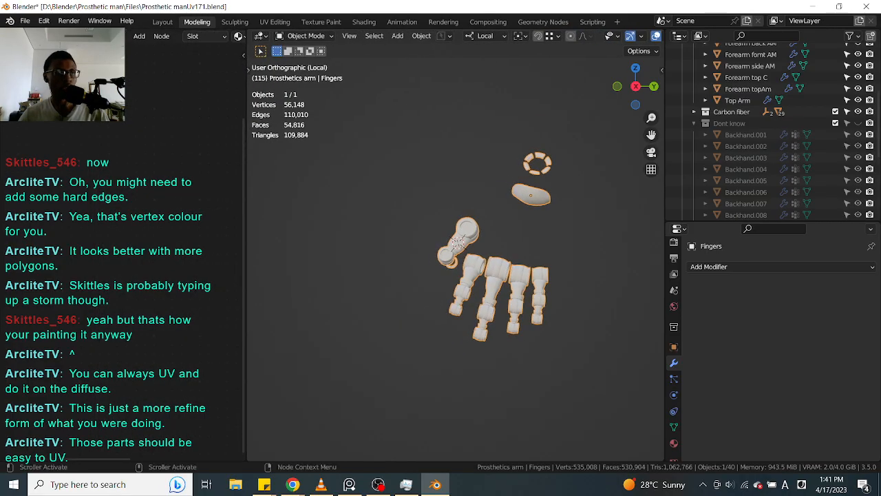
pyautogui.click(238, 36)
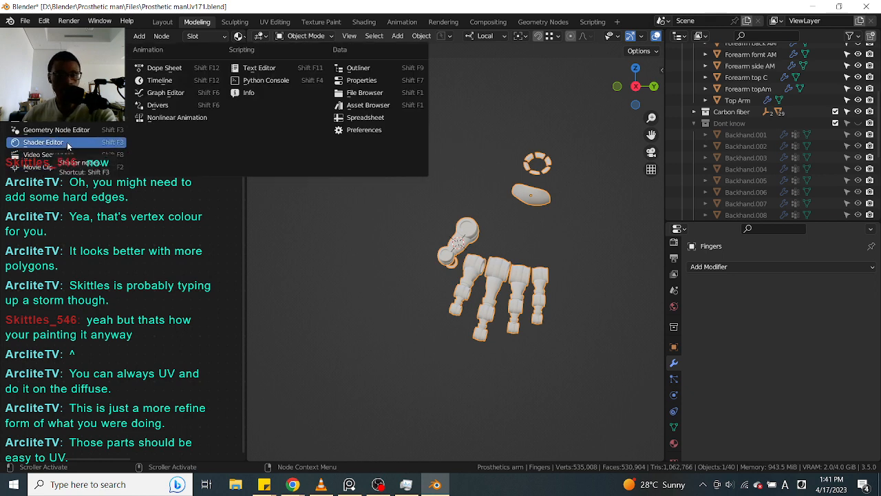
pyautogui.click(43, 92)
pyautogui.moveTo(167, 259); pyautogui.dragTo(117, 171, button='middle')
pyautogui.scroll(3, 159, 234)
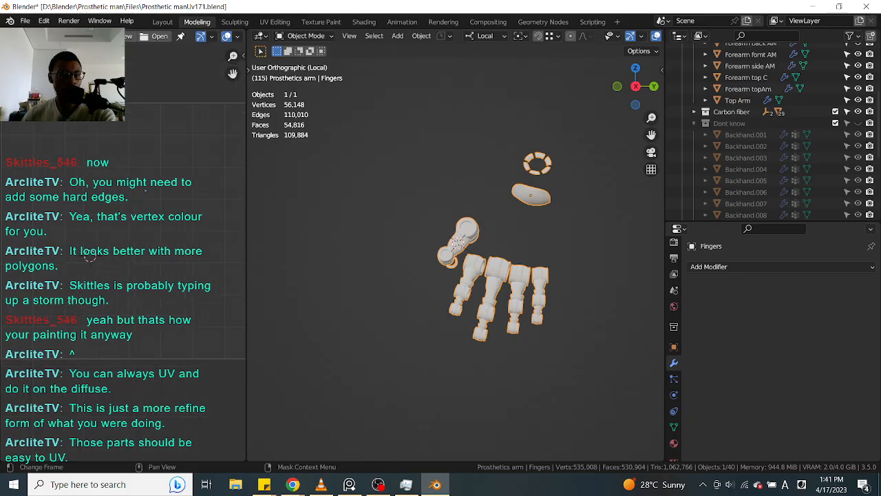
pyautogui.press('t')
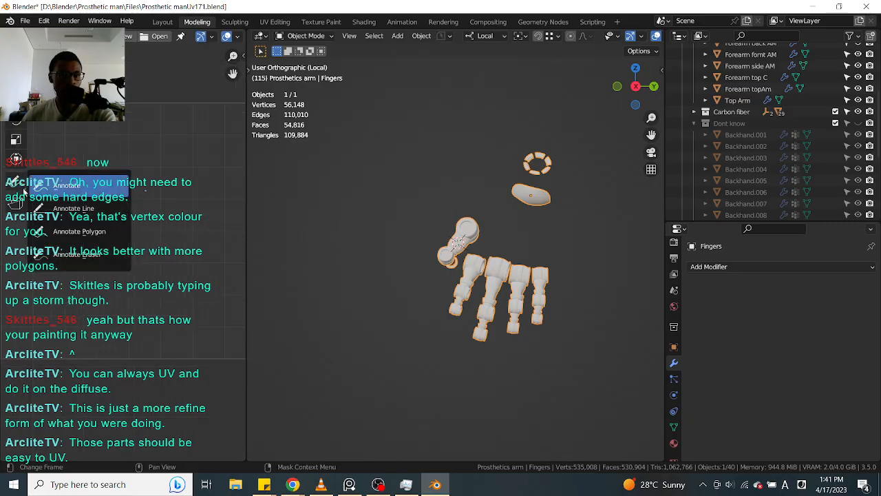
pyautogui.click(16, 183)
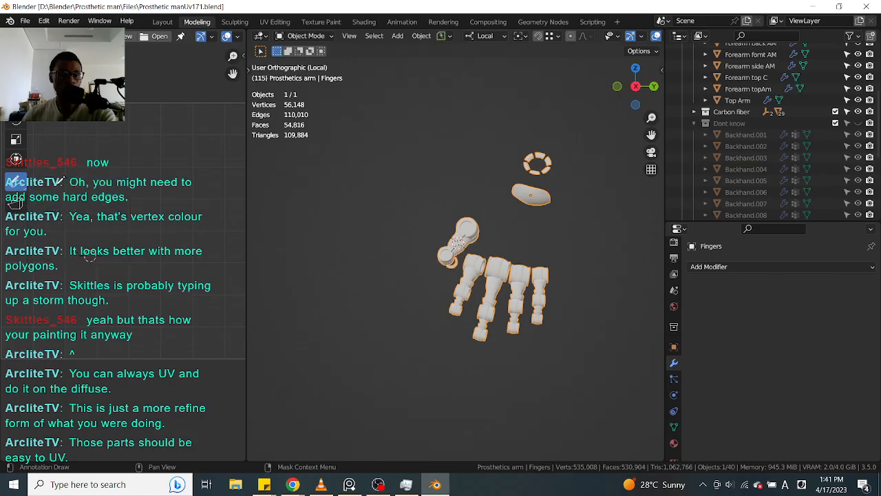
# Step: Examine the isolated thumb and finger segments up close and from several angles
pyautogui.scroll(5, 474, 211)
pyautogui.scroll(-3, 484, 236)
pyautogui.keyDown('shift'); pyautogui.moveTo(557, 285); pyautogui.dragTo(530, 205, button='middle'); pyautogui.keyUp('shift')
pyautogui.scroll(3, 539, 233)
pyautogui.moveTo(475, 225); pyautogui.dragTo(522, 225, button='middle')
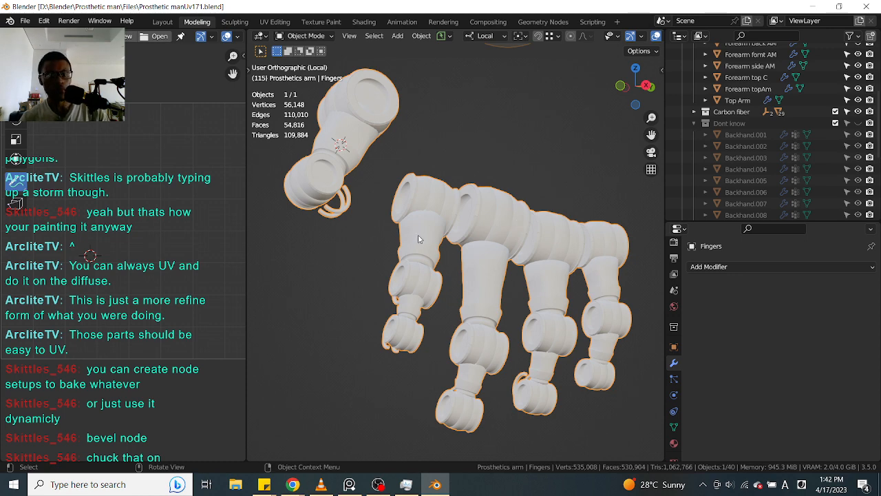
pyautogui.scroll(-3, 418, 239)
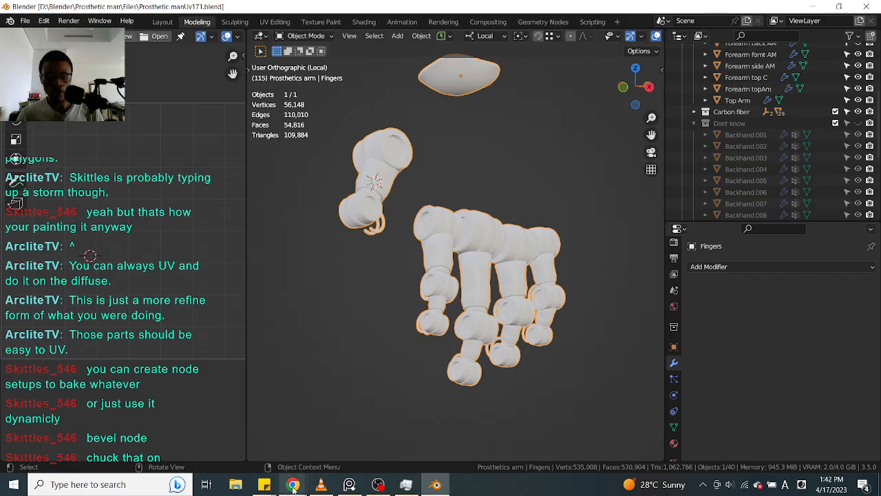
pyautogui.moveTo(264, 484)
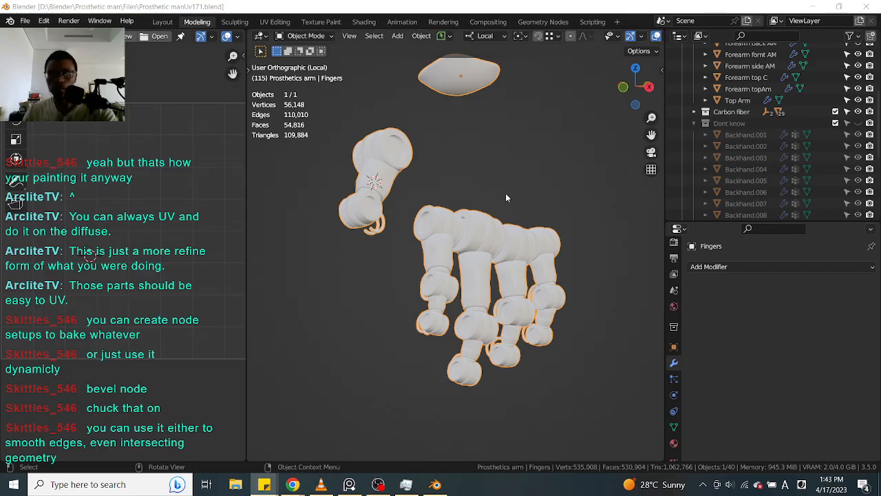
pyautogui.scroll(4, 463, 244)
pyautogui.moveTo(452, 229); pyautogui.dragTo(455, 211, button='middle')
pyautogui.scroll(-4, 455, 211)
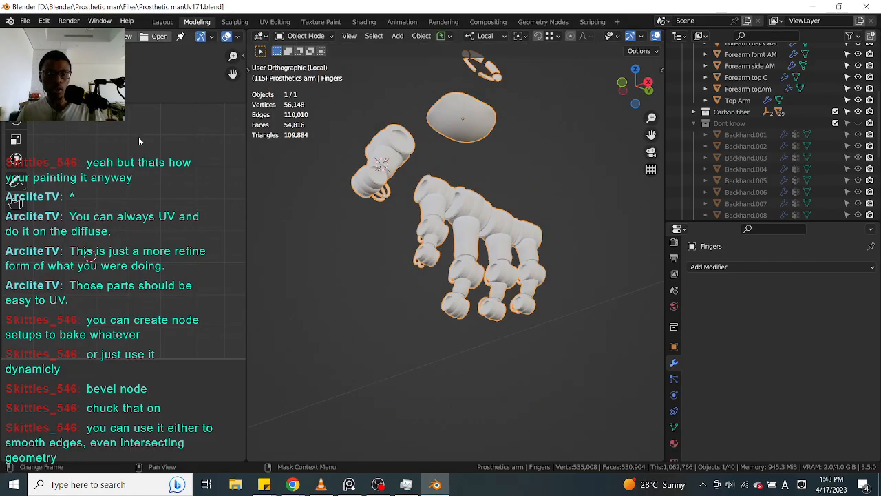
# Step: Enter edge editing on the Fingers mesh and close in on the rim of the oval hand pad
pyautogui.scroll(3, 487, 212)
pyautogui.hotkey('ctrl', 'Tab')
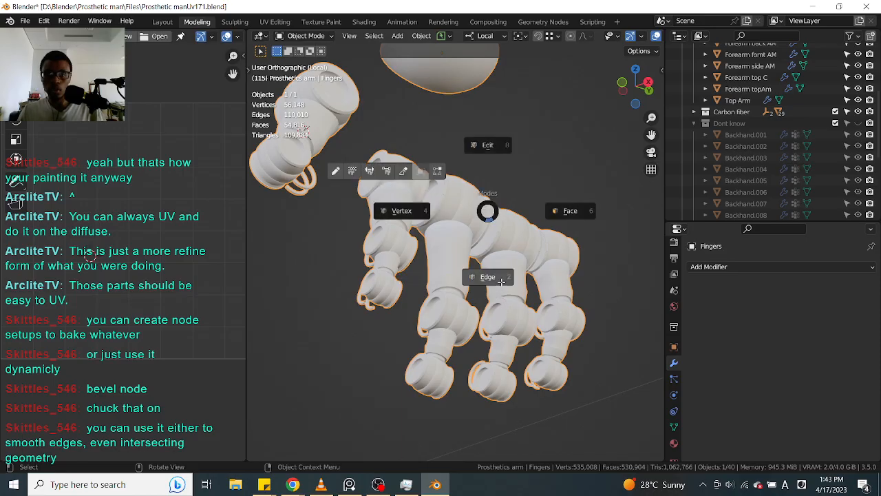
pyautogui.click(502, 281)
pyautogui.scroll(2, 475, 261)
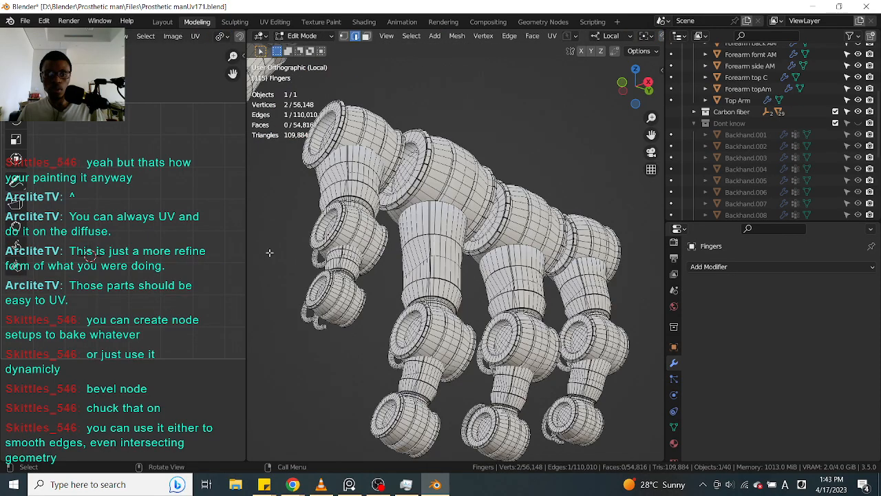
pyautogui.moveTo(432, 243); pyautogui.dragTo(358, 201, button='middle')
pyautogui.scroll(5, 357, 200)
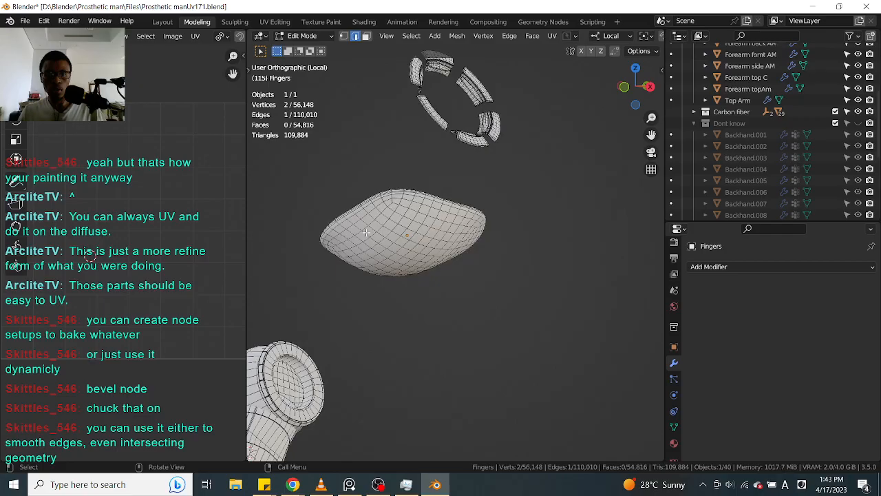
pyautogui.moveTo(399, 162); pyautogui.dragTo(394, 213, button='middle')
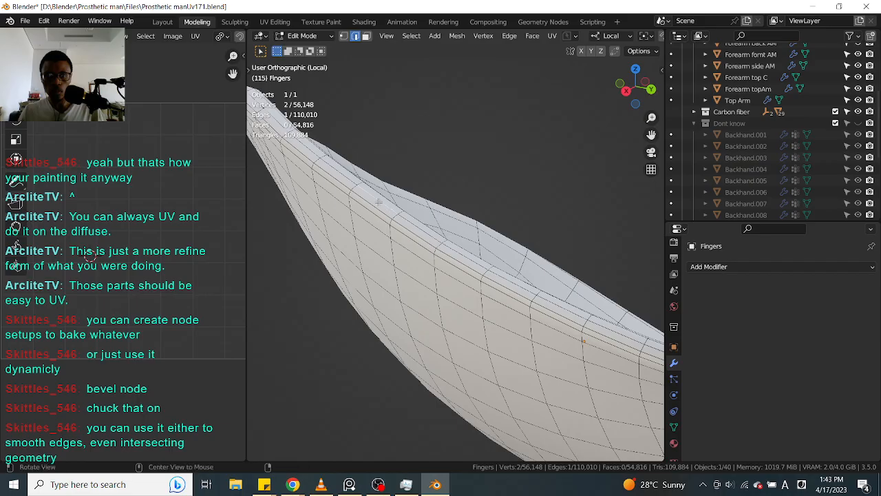
# Step: Turn off Emulate 3 Button Mouse in the input preferences and close them
pyautogui.click(45, 22)
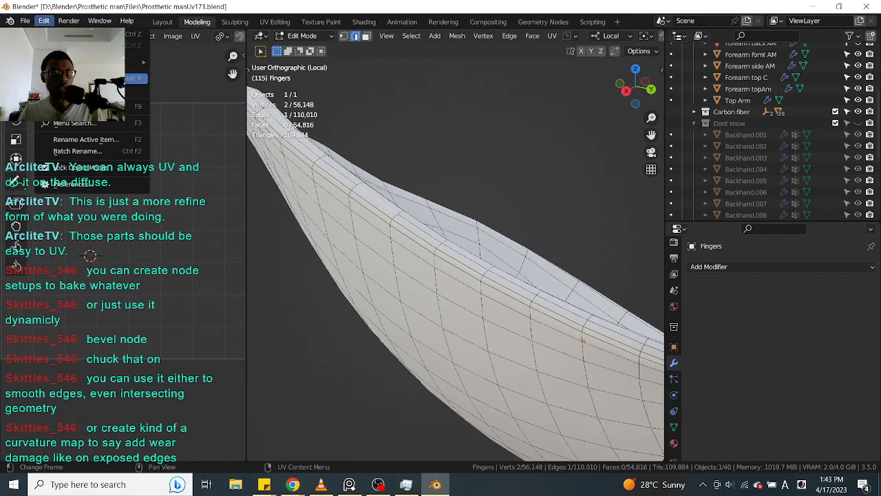
pyautogui.click(103, 187)
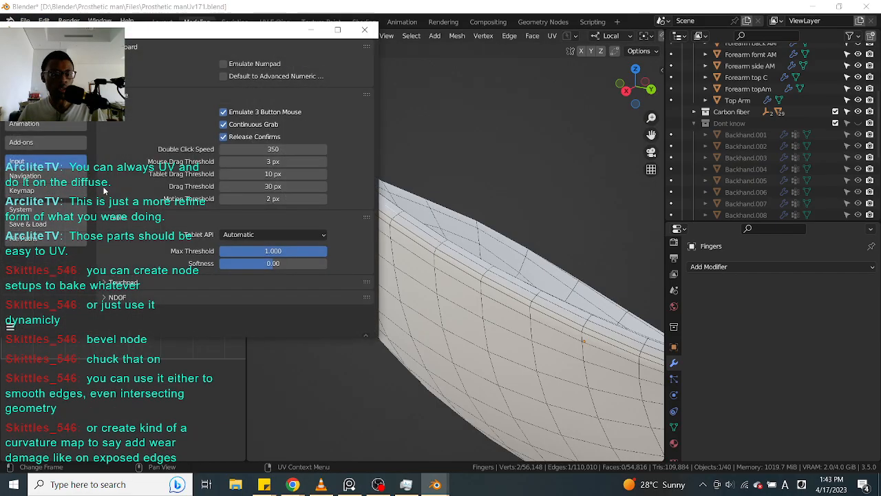
pyautogui.click(224, 113)
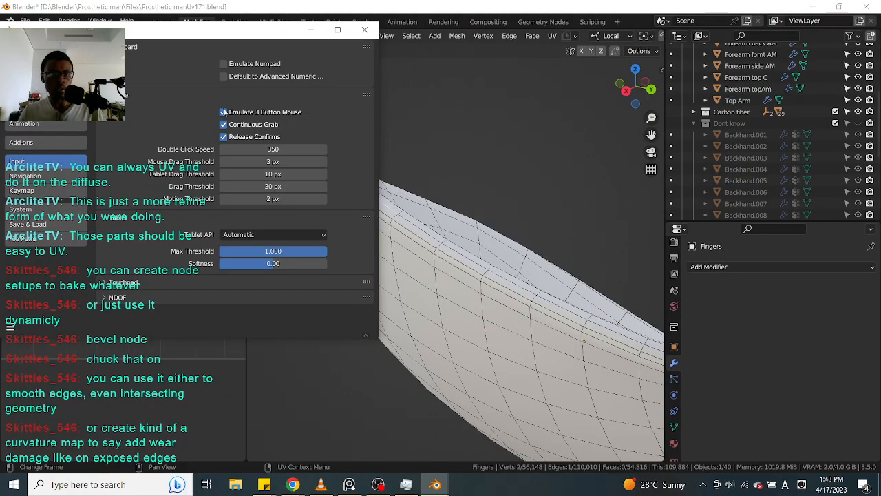
pyautogui.click(364, 29)
# Step: Select the edge loop around the oval pad's rim and mark it as a seam
pyautogui.moveTo(407, 132); pyautogui.dragTo(376, 197, button='middle')
pyautogui.keyDown('alt'); pyautogui.click(375, 199); pyautogui.keyUp('alt')
pyautogui.scroll(-10, 376, 199)
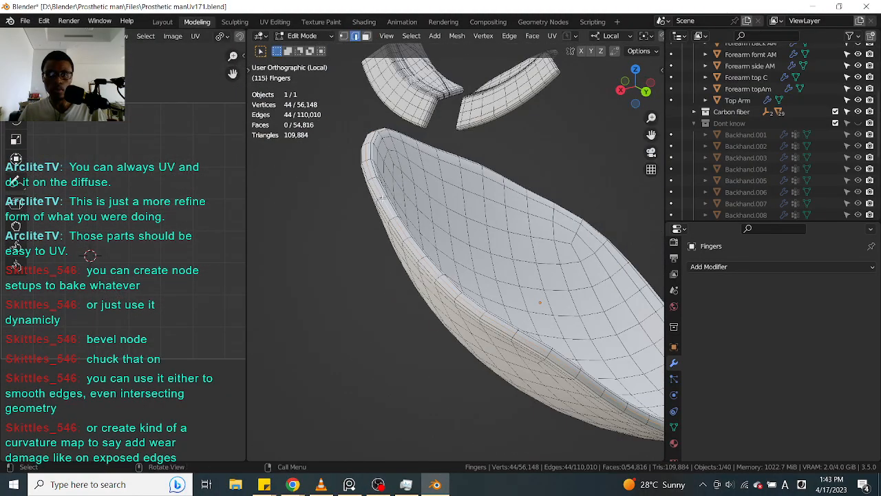
pyautogui.moveTo(453, 226); pyautogui.dragTo(397, 201, button='middle')
pyautogui.scroll(4, 398, 202)
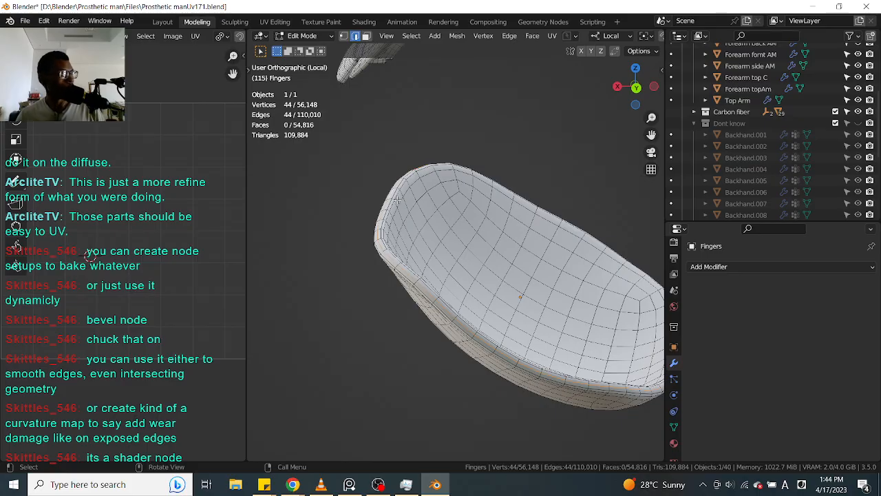
pyautogui.rightClick(514, 250)
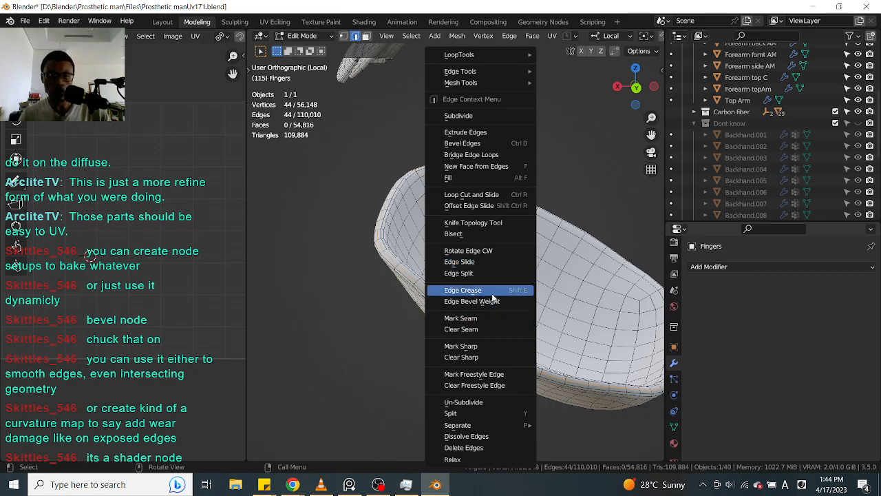
pyautogui.click(491, 317)
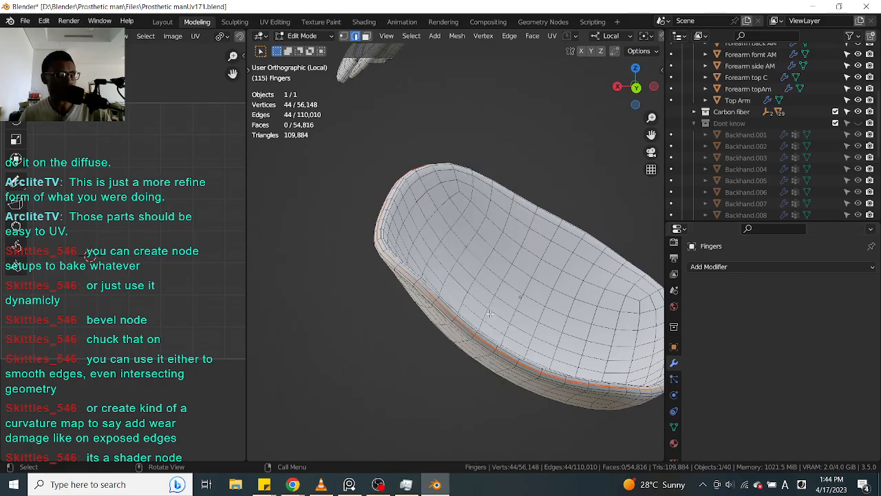
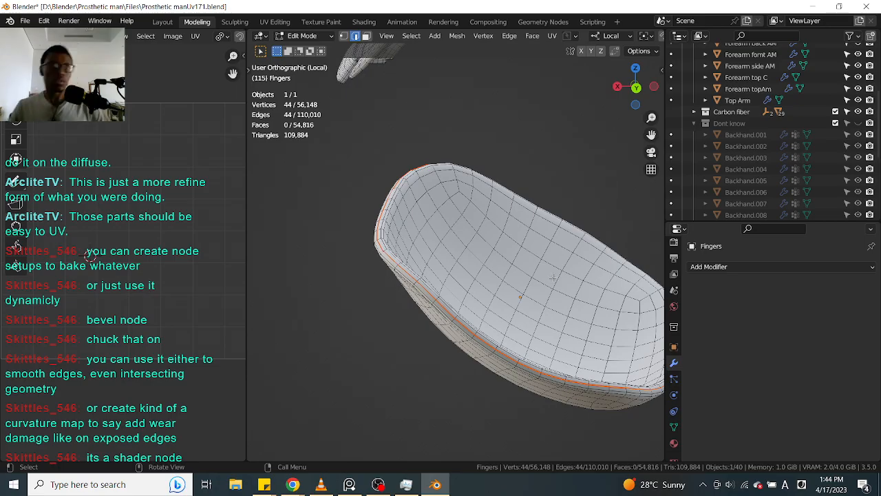
# Step: Inspect the inner sides of the curved wrist ring segments close up
pyautogui.moveTo(528, 258); pyautogui.dragTo(505, 237, button='middle')
pyautogui.keyDown('shift'); pyautogui.moveTo(465, 189); pyautogui.dragTo(485, 265, button='middle'); pyautogui.keyUp('shift')
pyautogui.scroll(6, 468, 215)
pyautogui.moveTo(477, 231)
pyautogui.keyDown('shift'); pyautogui.mouseDown(button='middle')
pyautogui.moveTo(490, 292)
pyautogui.moveTo(470, 218)
pyautogui.mouseUp(button='middle'); pyautogui.keyUp('shift')
pyautogui.scroll(5, 492, 286)
pyautogui.click(492, 279)
pyautogui.scroll(-5, 492, 278)
pyautogui.keyDown('shift'); pyautogui.moveTo(523, 270); pyautogui.dragTo(488, 243, button='middle'); pyautogui.keyUp('shift')
pyautogui.scroll(5, 444, 239)
# Step: Select a closed band of faces around the inner side of the first ring segment and delete those faces
pyautogui.press('Tab')
pyautogui.click(544, 243)
pyautogui.click(489, 322)
pyautogui.moveTo(489, 322); pyautogui.dragTo(563, 265, button='middle')
pyautogui.keyDown('ctrl'); pyautogui.click(458, 197); pyautogui.keyUp('ctrl')
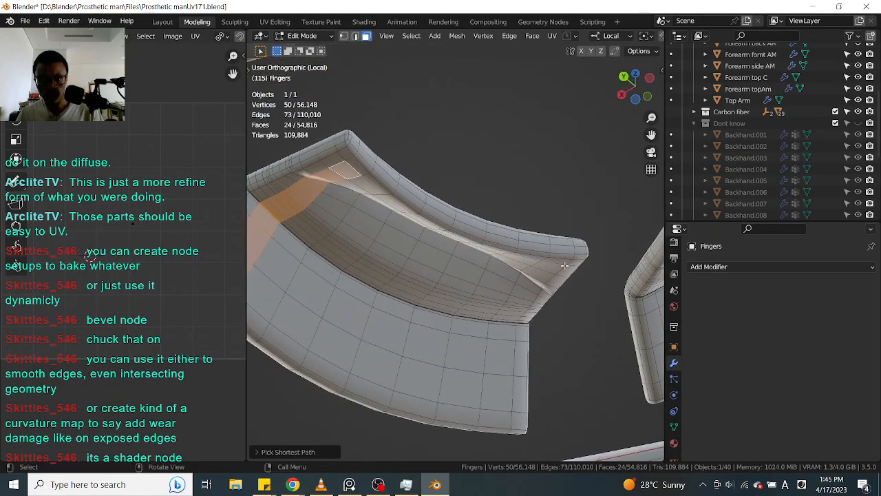
pyautogui.keyDown('ctrl'); pyautogui.click(554, 271); pyautogui.keyUp('ctrl')
pyautogui.keyDown('ctrl'); pyautogui.click(500, 399); pyautogui.keyUp('ctrl')
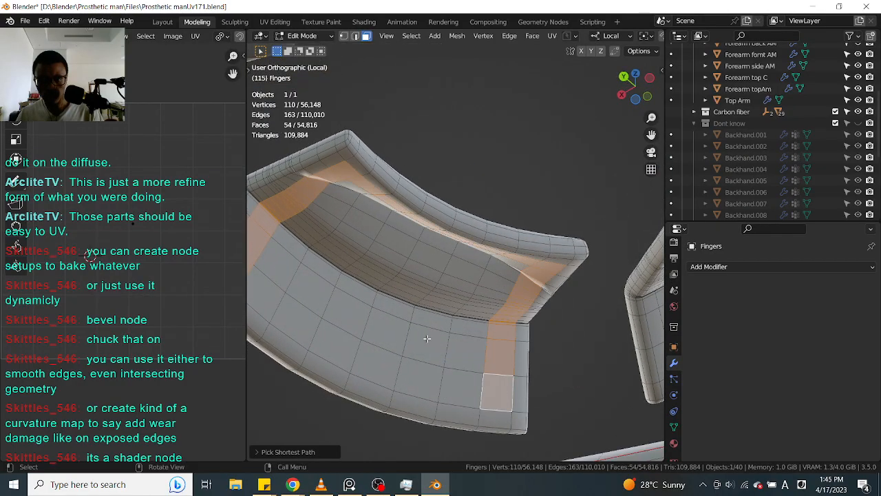
pyautogui.moveTo(501, 399); pyautogui.dragTo(374, 326, button='middle')
pyautogui.keyDown('ctrl'); pyautogui.click(394, 314); pyautogui.keyUp('ctrl')
pyautogui.press('x')
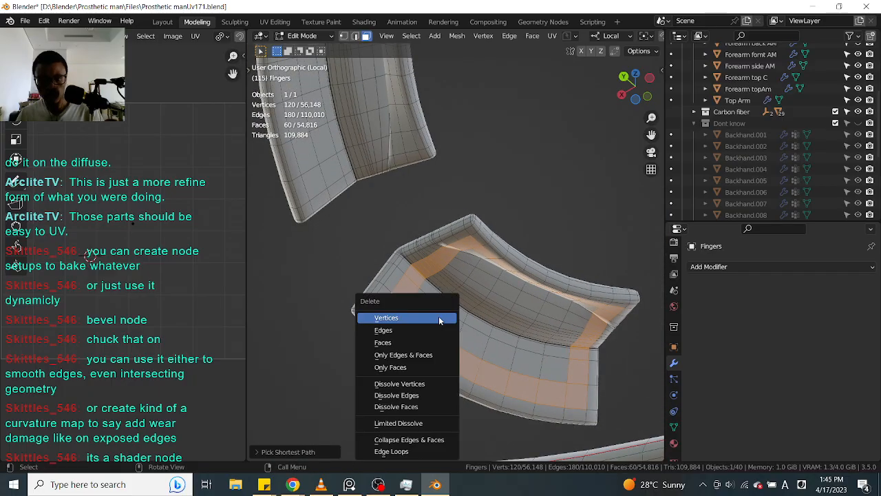
pyautogui.click(430, 342)
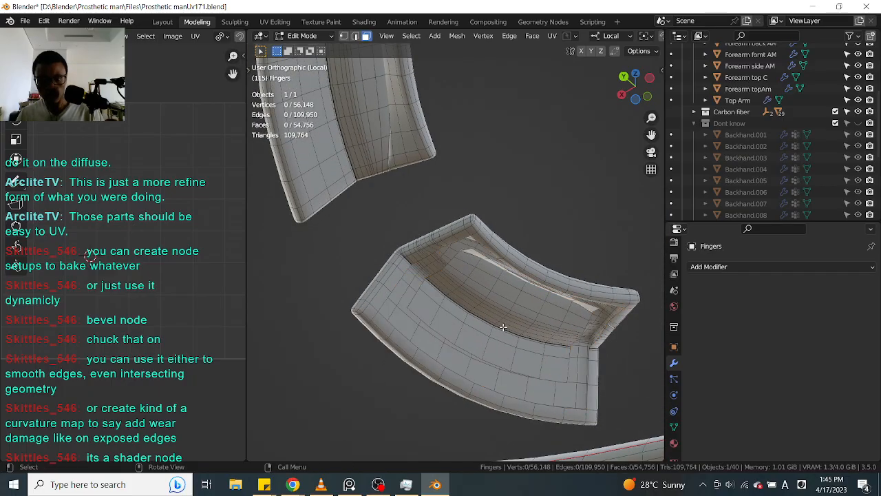
# Step: Delete the separated face island left inside the band gap of the first ring segment
pyautogui.click(502, 329)
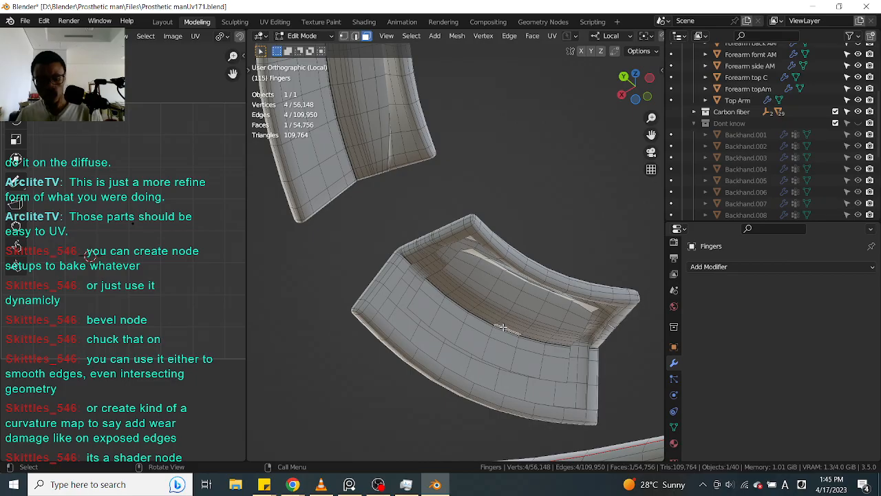
pyautogui.press('l')
pyautogui.press('x')
pyautogui.click(502, 328)
# Step: Select the band of faces just inside the border of the adjacent, second ring segment's inner side and delete those faces
pyautogui.moveTo(503, 328); pyautogui.dragTo(492, 288, button='middle')
pyautogui.scroll(5, 493, 288)
pyautogui.click(439, 245)
pyautogui.moveTo(439, 245); pyautogui.dragTo(570, 176, button='middle')
pyautogui.keyDown('ctrl'); pyautogui.click(560, 255); pyautogui.keyUp('ctrl')
pyautogui.keyDown('ctrl'); pyautogui.click(569, 172); pyautogui.keyUp('ctrl')
pyautogui.keyDown('ctrl'); pyautogui.click(431, 134); pyautogui.keyUp('ctrl')
pyautogui.moveTo(430, 135); pyautogui.dragTo(486, 333, button='middle')
pyautogui.keyDown('ctrl'); pyautogui.click(486, 334); pyautogui.keyUp('ctrl')
pyautogui.press('x')
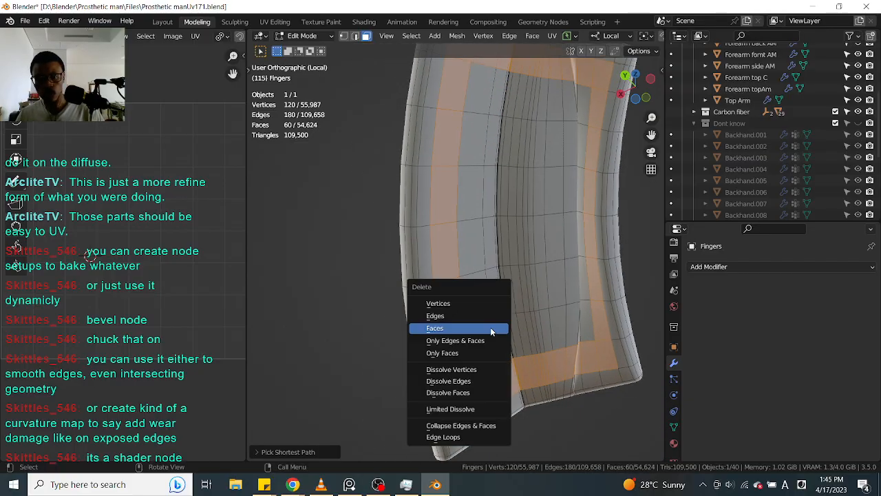
pyautogui.click(490, 327)
# Step: Select all faces linked to the second ring segment's detached inner patch and delete them
pyautogui.click(519, 263)
pyautogui.hotkey('ctrl', 'l')
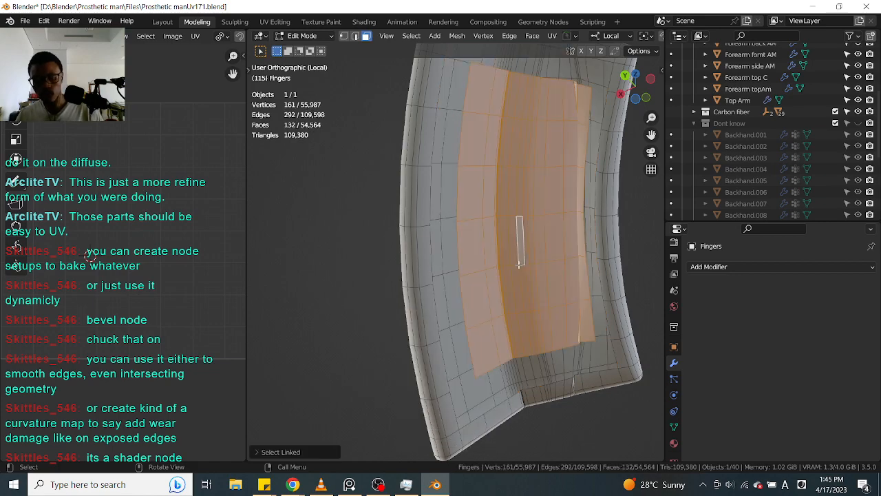
pyautogui.press('x')
pyautogui.click(519, 267)
# Step: Build a face path around the inner border of the third ring segment and delete the selected faces
pyautogui.scroll(-3, 519, 267)
pyautogui.moveTo(518, 267); pyautogui.dragTo(468, 285, button='middle')
pyautogui.scroll(4, 497, 266)
pyautogui.click(467, 285)
pyautogui.keyDown('ctrl'); pyautogui.click(578, 319); pyautogui.keyUp('ctrl')
pyautogui.moveTo(579, 319); pyautogui.dragTo(531, 309, button='middle')
pyautogui.keyDown('ctrl'); pyautogui.click(566, 286); pyautogui.keyUp('ctrl')
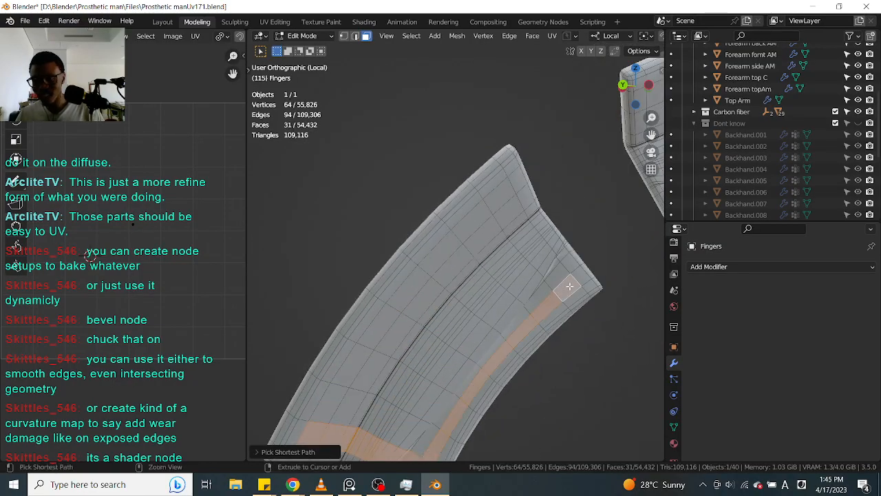
pyautogui.keyDown('ctrl'); pyautogui.click(506, 196); pyautogui.keyUp('ctrl')
pyautogui.moveTo(506, 195); pyautogui.dragTo(417, 367, button='middle')
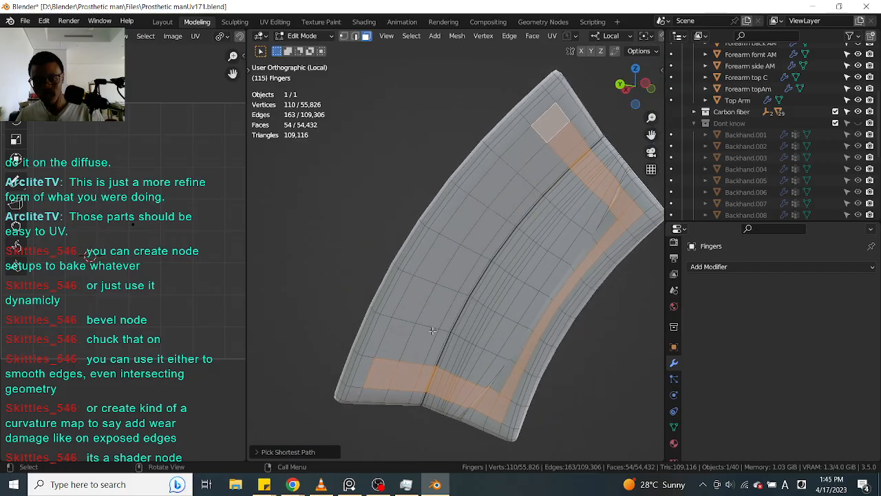
pyautogui.keyDown('ctrl'); pyautogui.click(390, 342); pyautogui.keyUp('ctrl')
pyautogui.press('x')
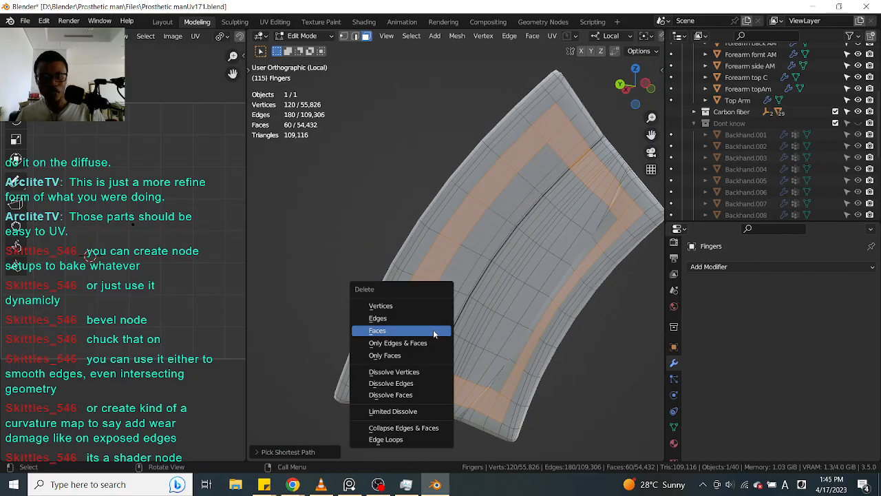
pyautogui.click(433, 328)
# Step: Remove the third ring segment's cut-off inner face island
pyautogui.press('l')
pyautogui.press('x')
pyautogui.click(502, 294)
# Step: Build a face path around the inner border of the fourth ring segment and delete the selected faces
pyautogui.moveTo(502, 294); pyautogui.dragTo(429, 239, button='middle')
pyautogui.scroll(3, 474, 216)
pyautogui.keyDown('shift'); pyautogui.moveTo(585, 245); pyautogui.dragTo(435, 218, button='middle'); pyautogui.keyUp('shift')
pyautogui.click(395, 268)
pyautogui.keyDown('shift'); pyautogui.moveTo(395, 268); pyautogui.dragTo(370, 245, button='middle'); pyautogui.keyUp('shift')
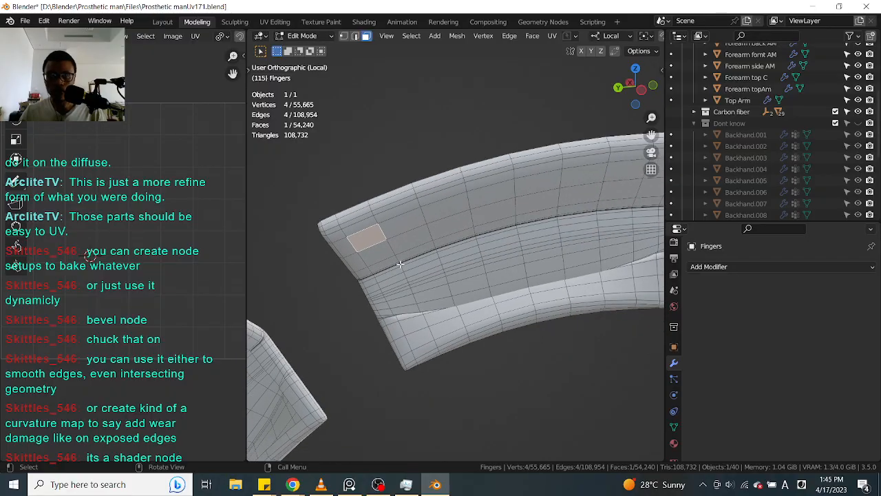
pyautogui.keyDown('ctrl'); pyautogui.click(420, 334); pyautogui.keyUp('ctrl')
pyautogui.moveTo(420, 334); pyautogui.dragTo(577, 173, button='middle')
pyautogui.keyDown('ctrl'); pyautogui.click(473, 310); pyautogui.keyUp('ctrl')
pyautogui.keyDown('ctrl'); pyautogui.click(563, 196); pyautogui.keyUp('ctrl')
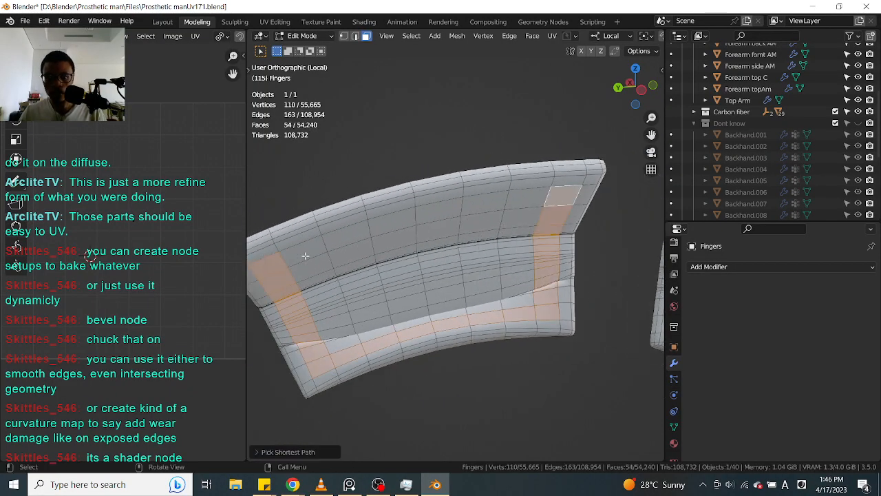
pyautogui.keyDown('ctrl'); pyautogui.click(303, 250); pyautogui.keyUp('ctrl')
pyautogui.press('x')
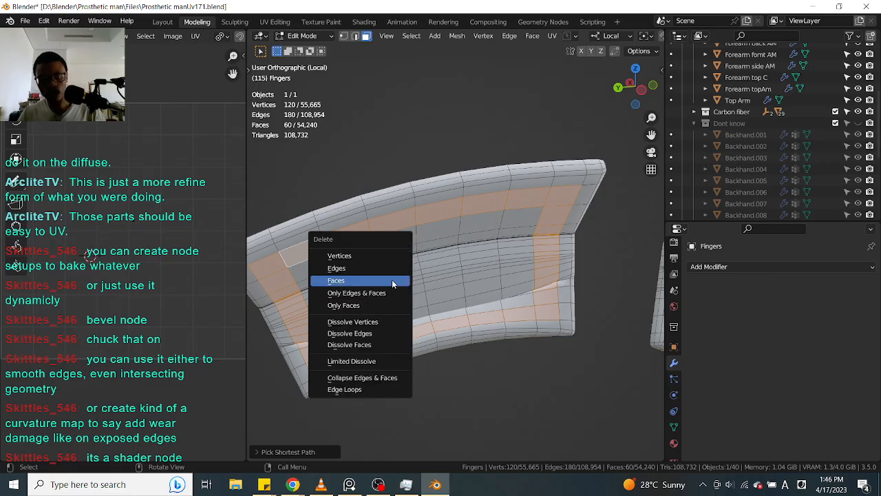
pyautogui.click(393, 282)
# Step: Select the fourth ring segment's detached inner patch with all its linked faces and delete it
pyautogui.click(402, 289)
pyautogui.hotkey('ctrl', 'l')
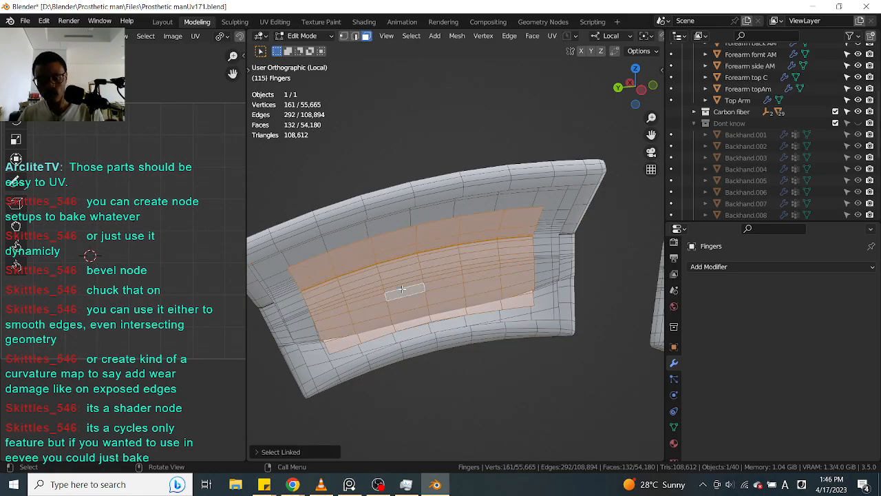
pyautogui.press('x')
pyautogui.click(402, 289)
# Step: Select a closed band of faces just inside the border of the fifth ring segment's inner side and delete those faces
pyautogui.moveTo(402, 289); pyautogui.dragTo(395, 269, button='middle')
pyautogui.scroll(5, 396, 268)
pyautogui.click(409, 285)
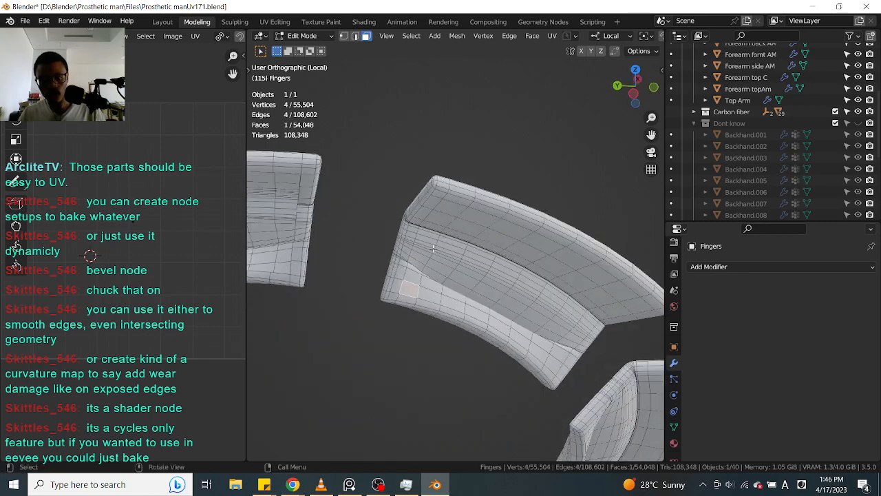
pyautogui.keyDown('ctrl'); pyautogui.click(440, 209); pyautogui.keyUp('ctrl')
pyautogui.keyDown('shift'); pyautogui.moveTo(441, 209); pyautogui.dragTo(385, 192, button='middle'); pyautogui.keyUp('shift')
pyautogui.keyDown('ctrl'); pyautogui.click(590, 290); pyautogui.keyUp('ctrl')
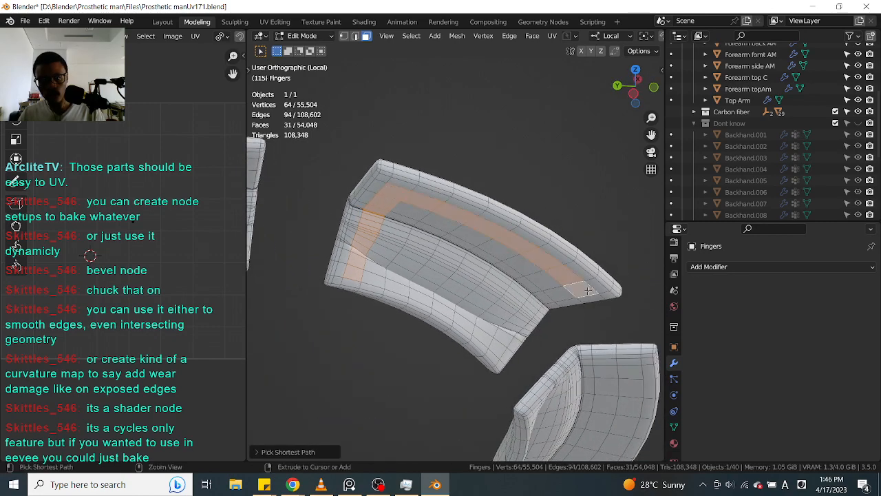
pyautogui.keyDown('ctrl'); pyautogui.click(496, 347); pyautogui.keyUp('ctrl')
pyautogui.keyDown('ctrl'); pyautogui.click(367, 277); pyautogui.keyUp('ctrl')
pyautogui.press('x')
pyautogui.click(367, 276)
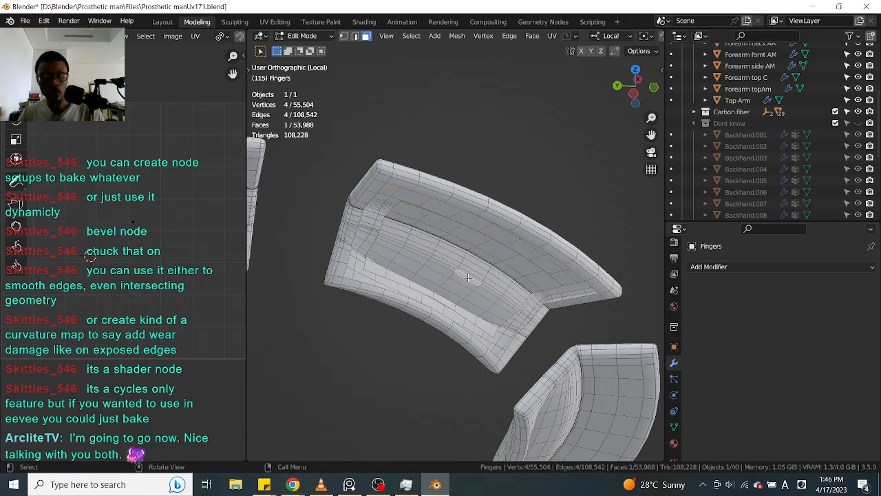
# Step: Delete all faces linked to the fifth ring segment's cut-off inner island
pyautogui.hotkey('ctrl', 'l')
pyautogui.press('x')
pyautogui.click(468, 277)
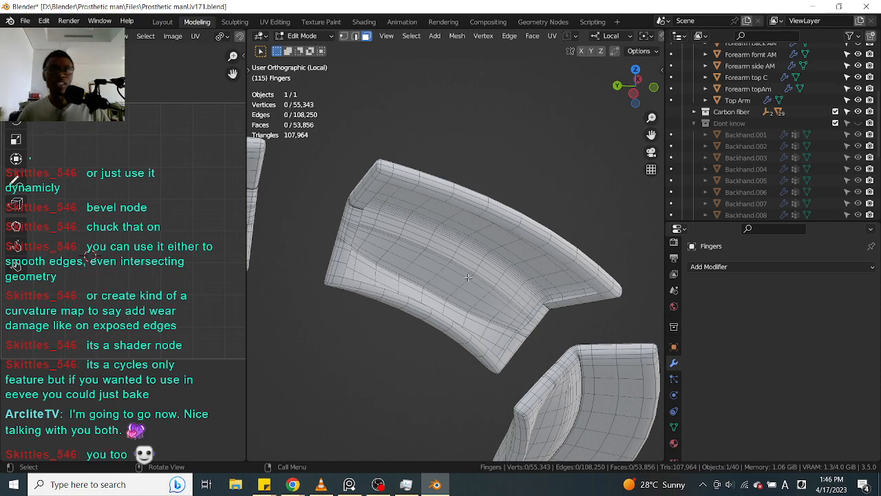
# Step: Select the face loop inside the inner border of the sixth, last ring segment and delete those faces
pyautogui.scroll(-4, 523, 251)
pyautogui.scroll(7, 502, 227)
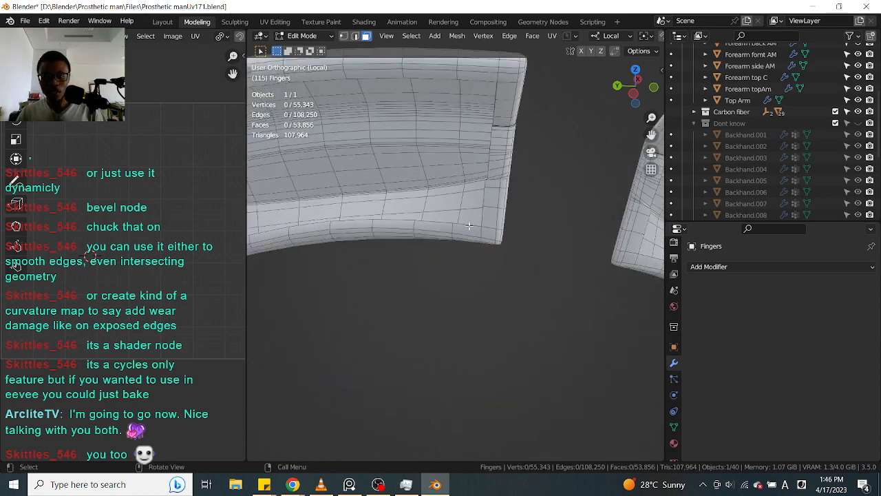
pyautogui.scroll(-8, 516, 248)
pyautogui.moveTo(578, 271); pyautogui.dragTo(520, 152, button='middle')
pyautogui.scroll(5, 605, 238)
pyautogui.click(380, 162)
pyautogui.keyDown('ctrl'); pyautogui.click(482, 123); pyautogui.keyUp('ctrl')
pyautogui.keyDown('ctrl'); pyautogui.click(519, 331); pyautogui.keyUp('ctrl')
pyautogui.keyDown('ctrl'); pyautogui.click(417, 309); pyautogui.keyUp('ctrl')
pyautogui.keyDown('ctrl'); pyautogui.click(397, 145); pyautogui.keyUp('ctrl')
pyautogui.press('x')
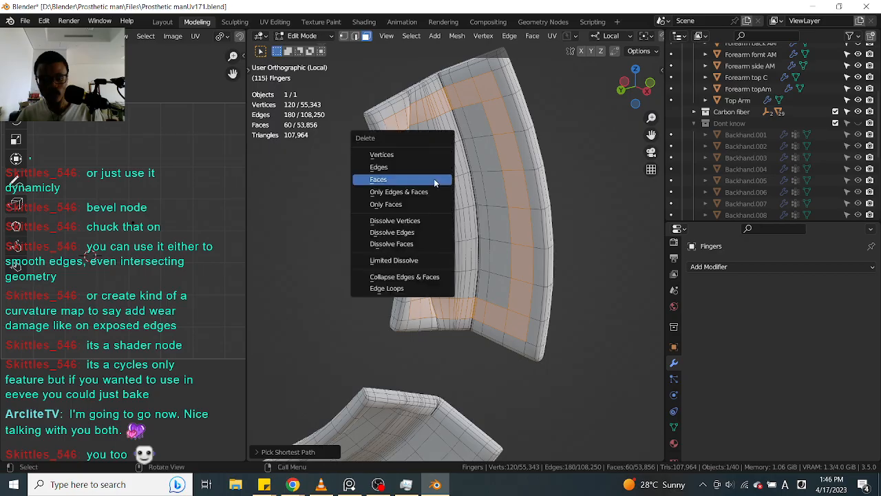
pyautogui.click(434, 180)
# Step: Remove the sixth ring segment's isolated inner patch together with all its linked faces
pyautogui.click(448, 205)
pyautogui.hotkey('ctrl', 'l')
pyautogui.press('x')
pyautogui.click(452, 205)
# Step: Inspect the wrist ring segments from several sides for remaining hidden inner faces
pyautogui.moveTo(450, 205); pyautogui.dragTo(569, 255, button='middle')
pyautogui.scroll(-3, 570, 255)
pyautogui.keyDown('shift'); pyautogui.moveTo(551, 350); pyautogui.dragTo(511, 168, button='middle'); pyautogui.keyUp('shift')
pyautogui.scroll(-4, 528, 232)
pyautogui.moveTo(484, 223); pyautogui.dragTo(470, 229, button='middle')
pyautogui.keyDown('shift'); pyautogui.moveTo(419, 282); pyautogui.dragTo(462, 214, button='middle'); pyautogui.keyUp('shift')
pyautogui.scroll(5, 462, 214)
pyautogui.click(336, 205)
pyautogui.scroll(-4, 365, 220)
pyautogui.moveTo(365, 220); pyautogui.dragTo(420, 196, button='middle')
pyautogui.scroll(4, 420, 196)
pyautogui.click(459, 205)
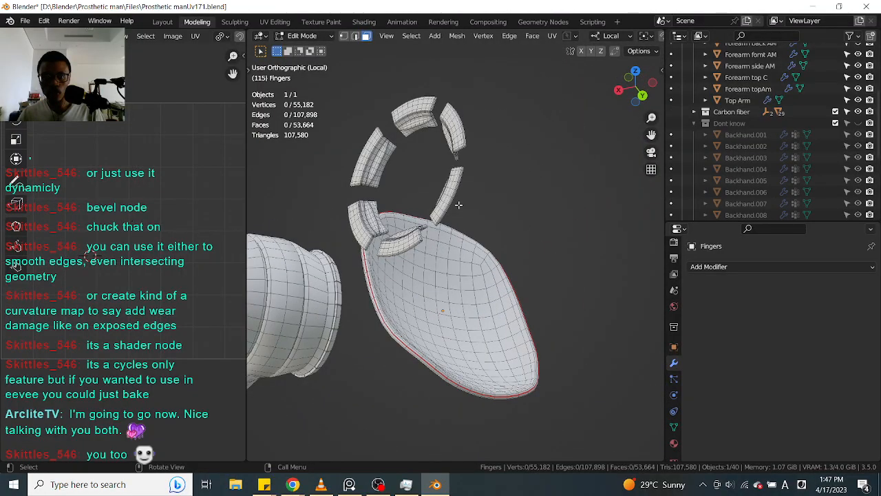
# Step: Examine the thumb's upper joint and the edges of its raised rim, leaving nothing selected
pyautogui.scroll(-5, 447, 213)
pyautogui.keyDown('shift'); pyautogui.moveTo(344, 275); pyautogui.dragTo(438, 214, button='middle'); pyautogui.keyUp('shift')
pyautogui.scroll(8, 438, 212)
pyautogui.press('2')
pyautogui.keyDown('alt'); pyautogui.click(437, 210); pyautogui.keyUp('alt')
pyautogui.moveTo(437, 211); pyautogui.dragTo(478, 201, button='middle')
pyautogui.scroll(-3, 455, 261)
pyautogui.scroll(2, 418, 200)
pyautogui.keyDown('shift'); pyautogui.moveTo(419, 201); pyautogui.dragTo(518, 243, button='middle'); pyautogui.keyUp('shift')
pyautogui.scroll(4, 454, 258)
pyautogui.scroll(-2, 454, 258)
pyautogui.scroll(-6, 445, 271)
pyautogui.scroll(5, 482, 258)
pyautogui.hotkey('alt', 'a')
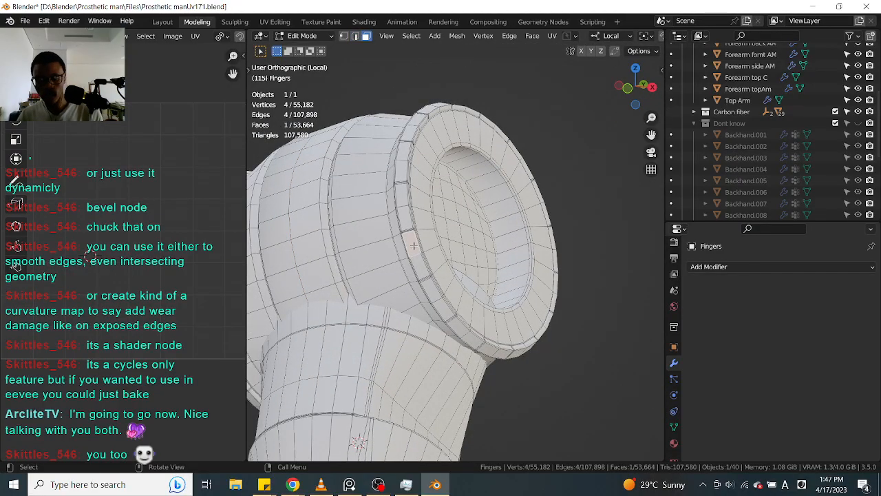
# Step: Try to select the small separate rim pieces around the thumb's upper joint one by one as linked geometry
pyautogui.press('l')
pyautogui.moveTo(413, 246)
pyautogui.mouseDown(button='middle')
pyautogui.moveTo(519, 219)
pyautogui.moveTo(426, 241)
pyautogui.mouseUp(button='middle')
pyautogui.press('l')
pyautogui.press('l')
pyautogui.moveTo(413, 160); pyautogui.dragTo(480, 176, button='middle')
pyautogui.press('l')
pyautogui.press('l')
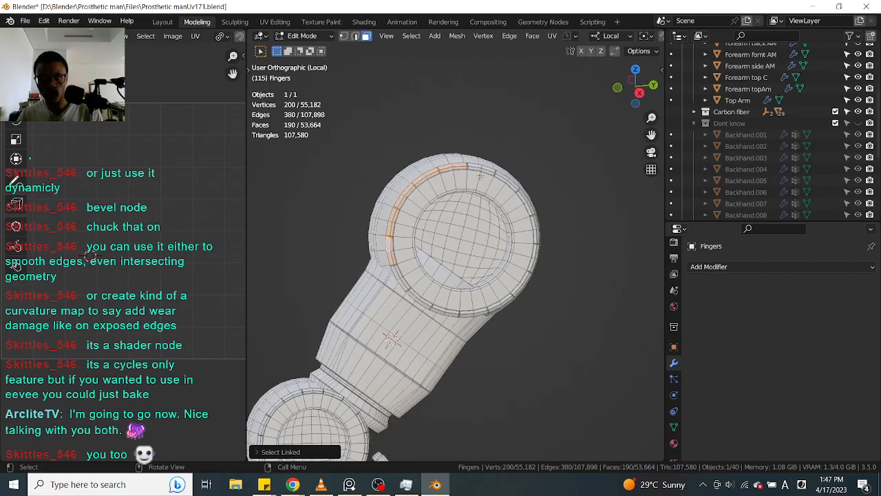
pyautogui.press('l')
pyautogui.press('l')
pyautogui.press('l')
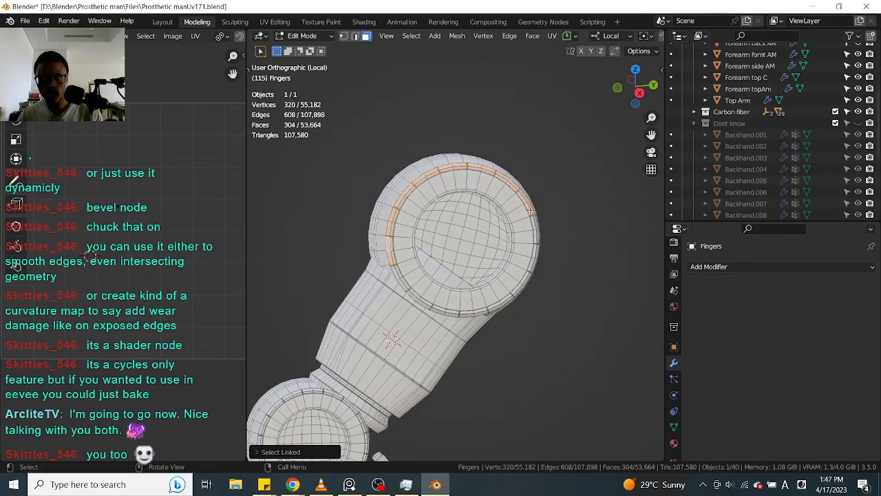
pyautogui.press('l')
pyautogui.hotkey('ctrl', 'z')
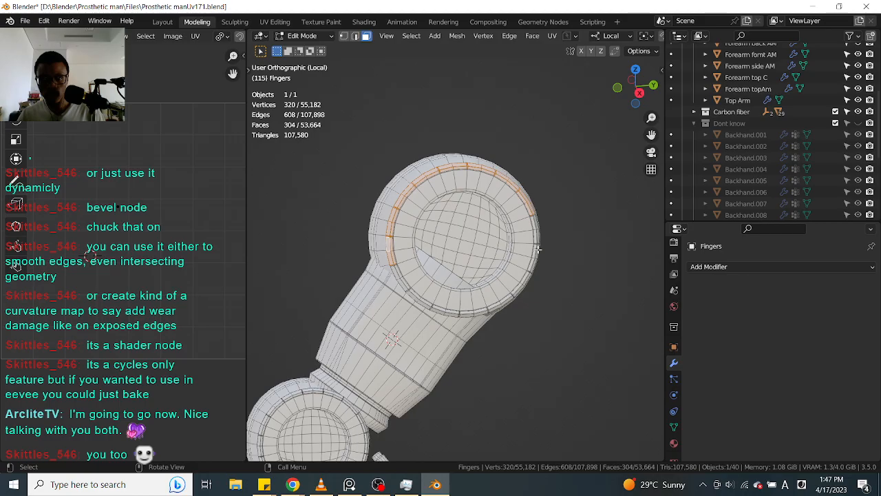
# Step: Select all linked faces of the thumb's upper and lower barrel-shaped joint bodies, leaving out their small rim pieces
pyautogui.hotkey('ctrl', 'l')
pyautogui.moveTo(473, 229); pyautogui.dragTo(447, 275, button='middle')
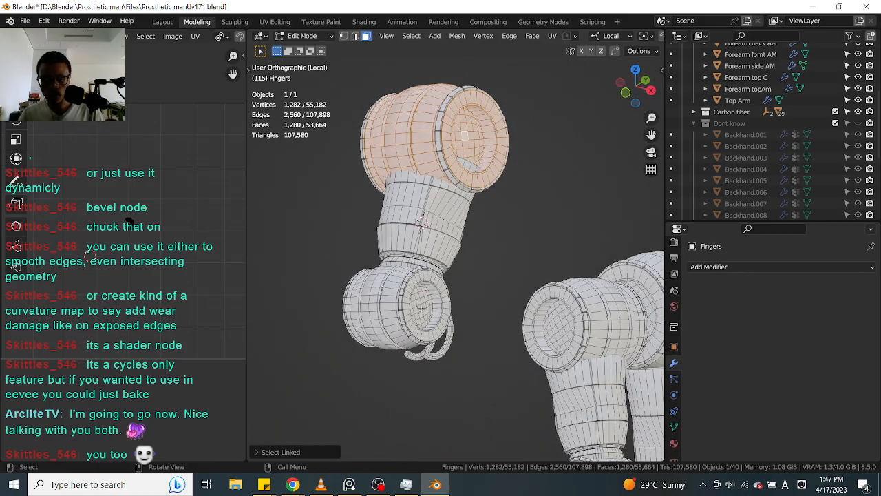
pyautogui.press('l')
pyautogui.keyDown('shift'); pyautogui.moveTo(472, 312); pyautogui.dragTo(368, 256, button='middle'); pyautogui.keyUp('shift')
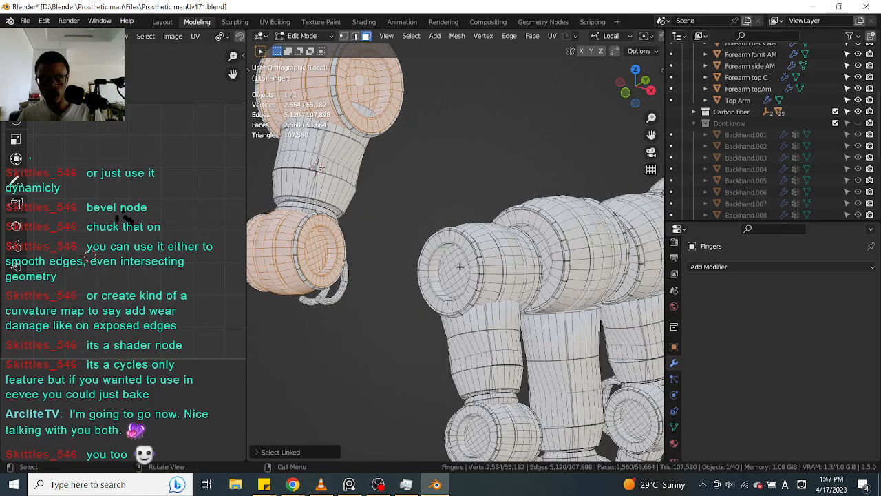
# Step: Invert the face selection to check the remaining parts, and invert it back
pyautogui.moveTo(459, 266); pyautogui.dragTo(476, 254, button='middle')
pyautogui.hotkey('ctrl', 'i')
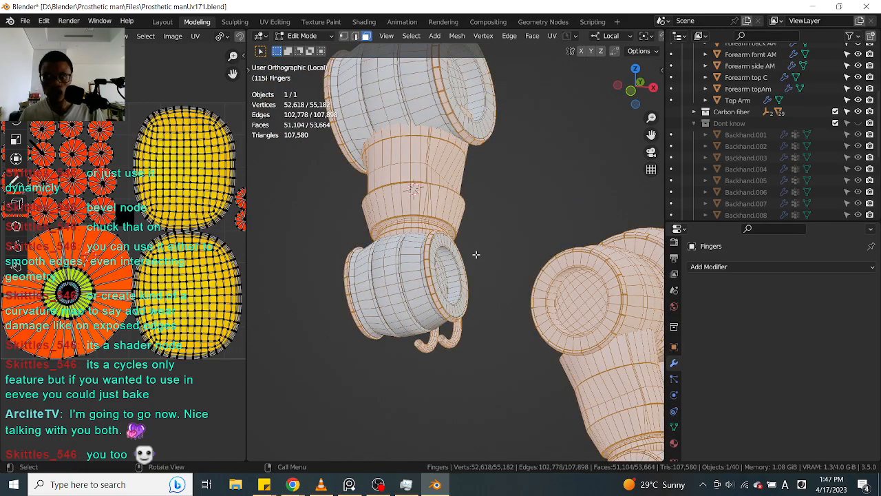
pyautogui.scroll(-2, 476, 254)
pyautogui.hotkey('ctrl', 'i')
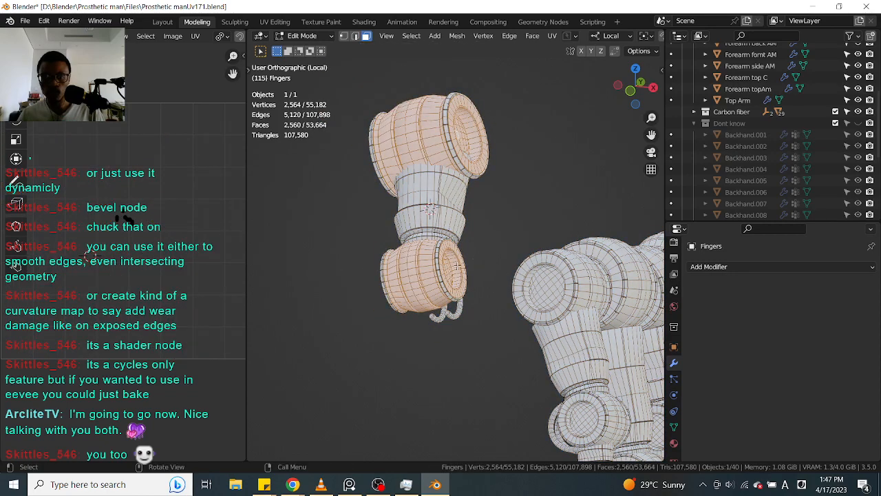
# Step: Add the curved shell plate and all six wrist ring segments to the selection as linked geometry
pyautogui.keyDown('shift'); pyautogui.moveTo(456, 238); pyautogui.dragTo(459, 278, button='middle'); pyautogui.keyUp('shift')
pyautogui.scroll(-2, 471, 290)
pyautogui.scroll(-1, 460, 277)
pyautogui.keyDown('shift'); pyautogui.moveTo(458, 217); pyautogui.dragTo(478, 277, button='middle'); pyautogui.keyUp('shift')
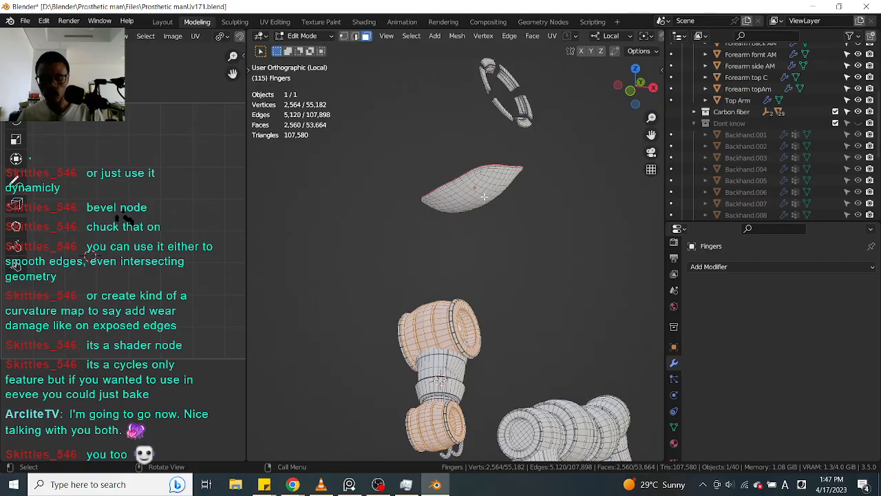
pyautogui.press('l')
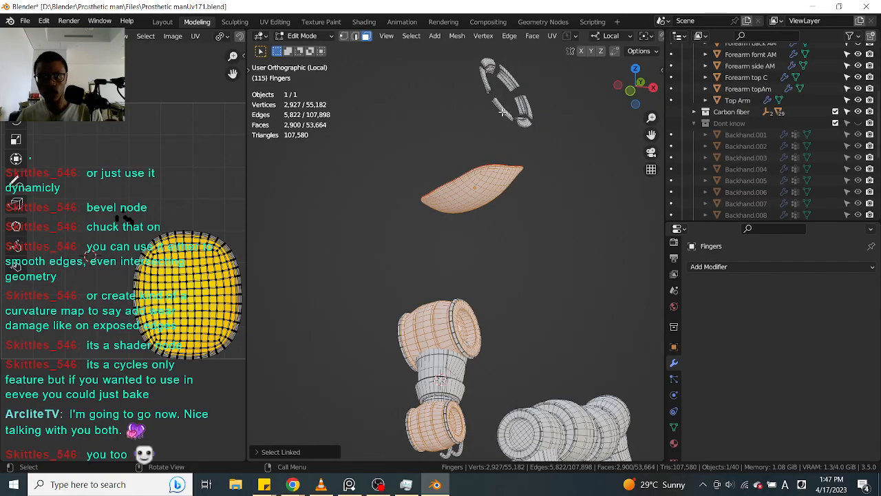
pyautogui.press('l')
pyautogui.press('l')
pyautogui.press('l')
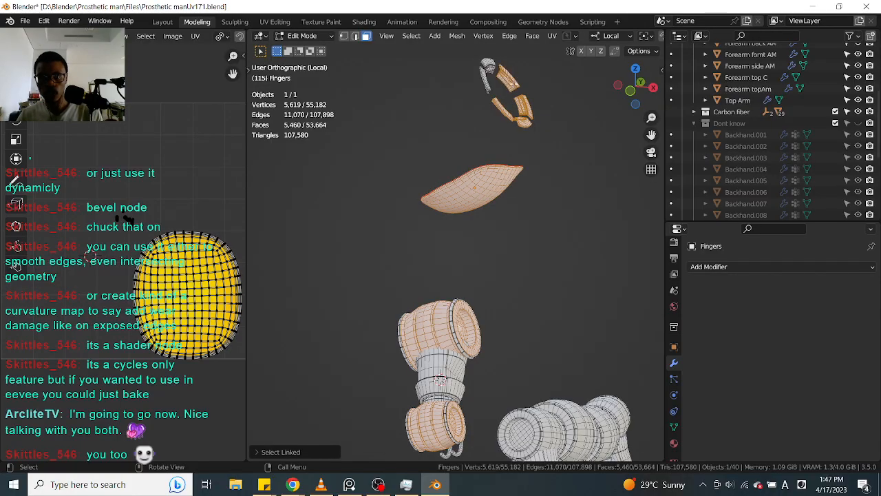
pyautogui.press('l')
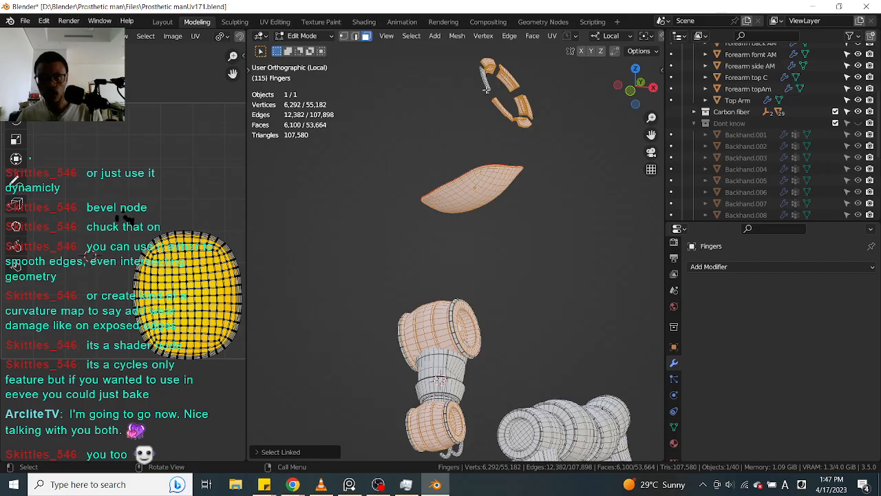
pyautogui.press('l')
# Step: Add the thumb's connecting middle section and both curved hook tubes to the selection
pyautogui.scroll(4, 500, 262)
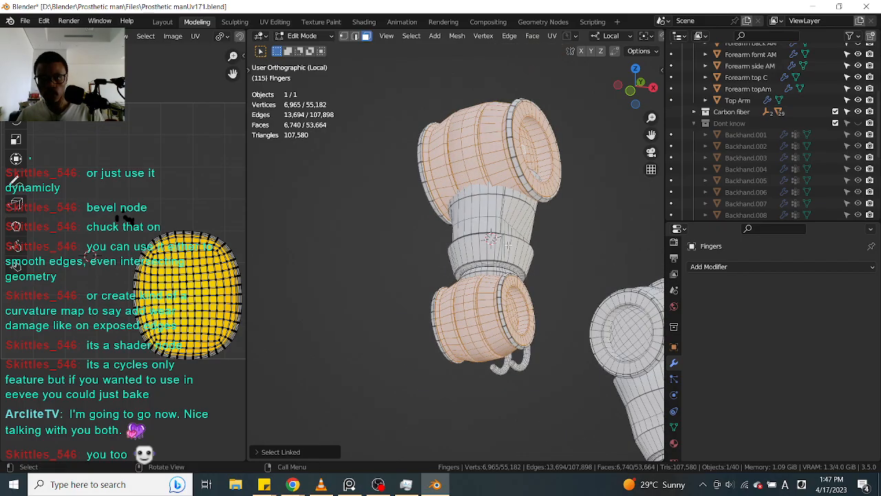
pyautogui.press('l')
pyautogui.moveTo(559, 303); pyautogui.dragTo(451, 274, button='middle')
pyautogui.press('l')
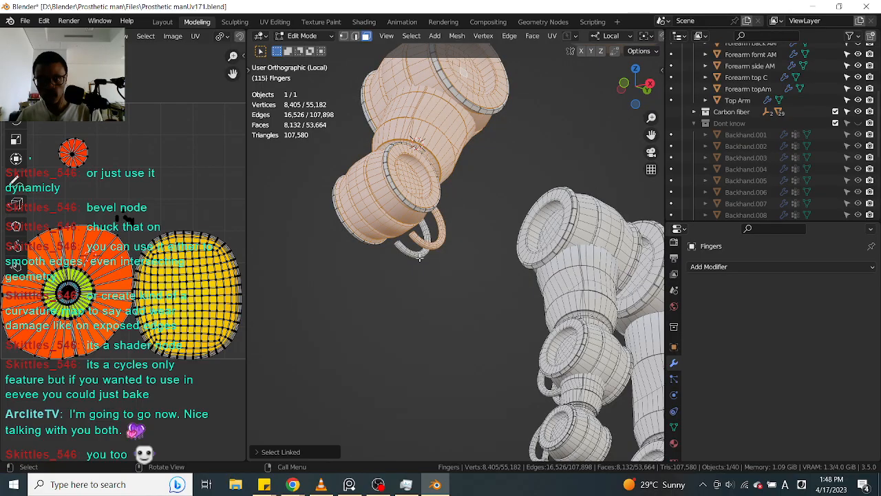
pyautogui.press('l')
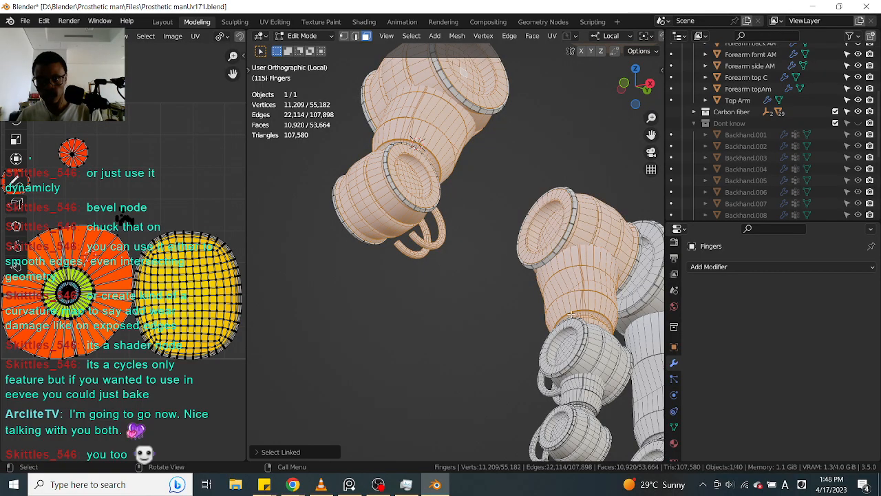
# Step: Add the joint bodies, connecting sections and curved hook tubes of the finger nearest the thumb to the selection
pyautogui.press('l')
pyautogui.press('l')
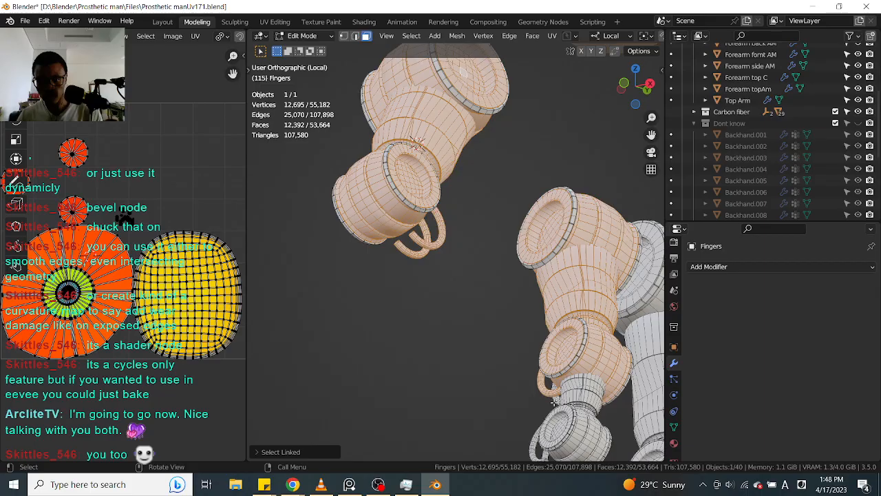
pyautogui.keyDown('shift'); pyautogui.moveTo(554, 403); pyautogui.dragTo(527, 289, button='middle'); pyautogui.keyUp('shift')
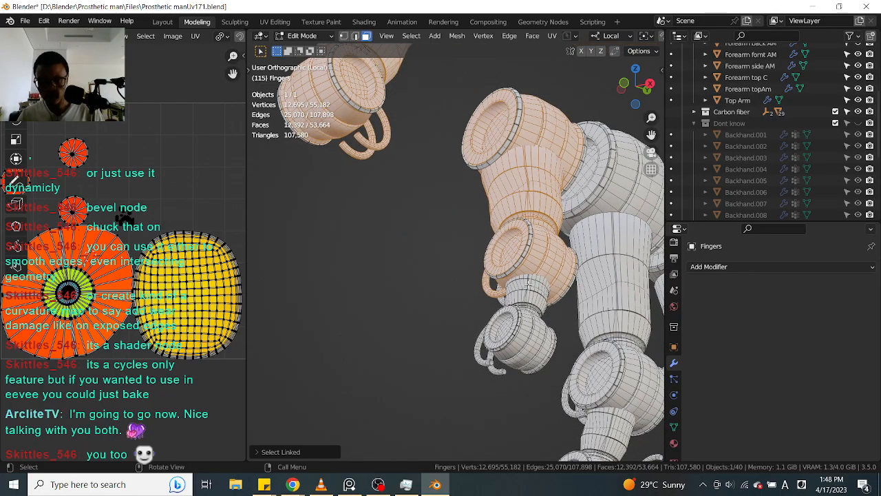
pyautogui.press('l')
pyautogui.press('l')
pyautogui.moveTo(533, 331); pyautogui.dragTo(556, 319, button='middle')
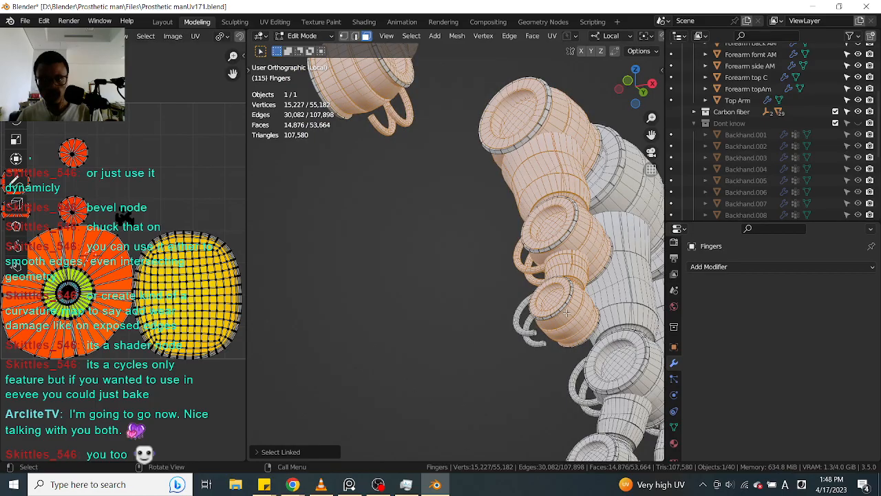
pyautogui.scroll(2, 566, 313)
pyautogui.press('l')
pyautogui.press('l')
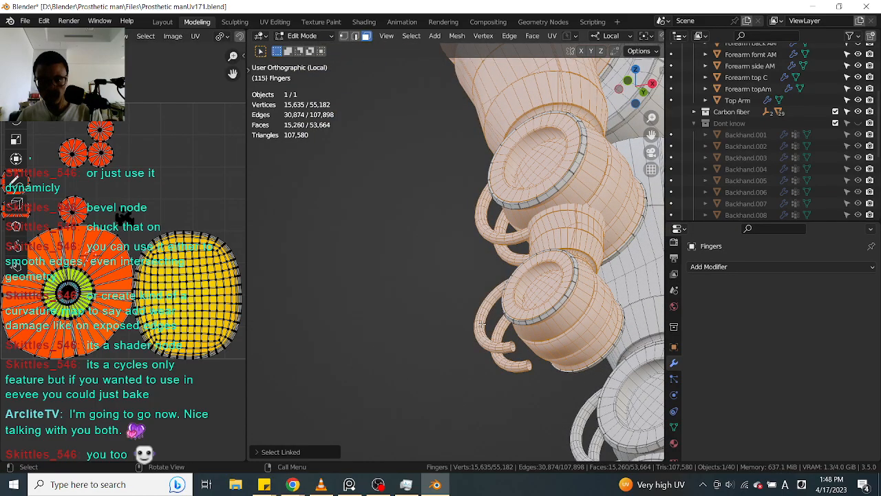
# Step: Extend the selection with the second finger's knuckle body, long section and the linked parts below it
pyautogui.scroll(-4, 500, 332)
pyautogui.moveTo(510, 399); pyautogui.dragTo(559, 406, button='middle')
pyautogui.press('l')
pyautogui.press('l')
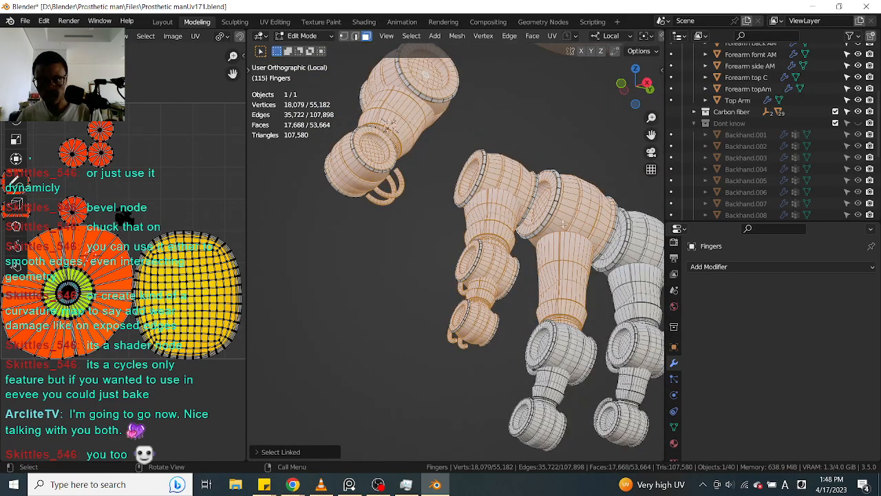
pyautogui.press('l')
pyautogui.press('l')
# Step: Add the second finger's remaining hook tubes, lower parts and fingertip joint body to the selection
pyautogui.moveTo(534, 369); pyautogui.dragTo(553, 294, button='middle')
pyautogui.press('l')
pyautogui.press('l')
pyautogui.scroll(3, 565, 340)
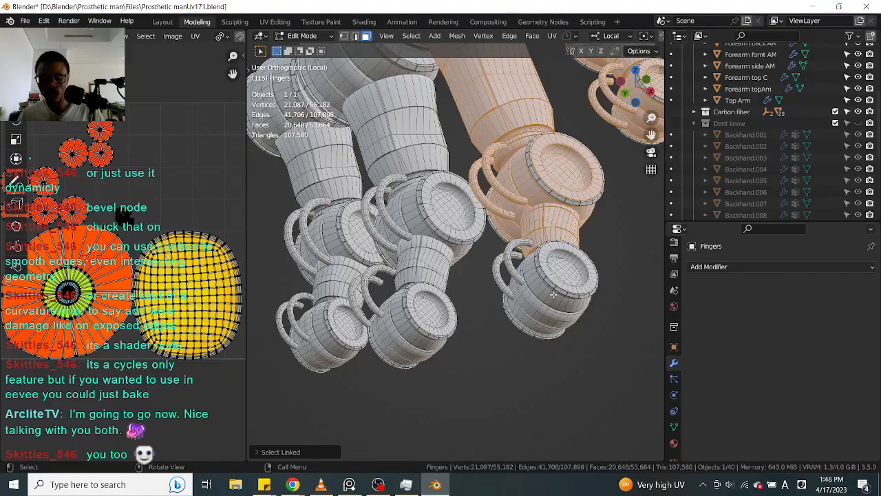
pyautogui.press('l')
pyautogui.press('l')
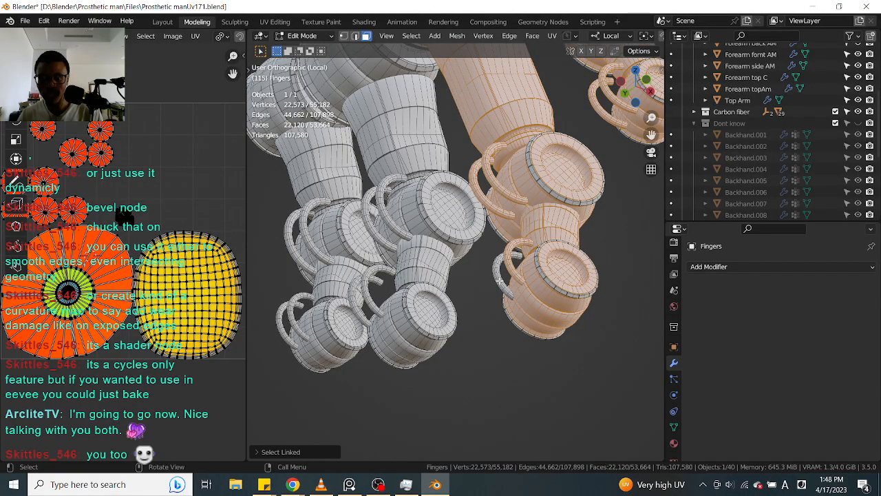
pyautogui.keyDown('shift'); pyautogui.moveTo(513, 271); pyautogui.dragTo(576, 248, button='middle'); pyautogui.keyUp('shift')
pyautogui.press('l')
# Step: Add the third finger's joint bodies, connecting sections and middle hook tubes to the selection as linked geometry
pyautogui.press('l')
pyautogui.press('l')
pyautogui.press('l')
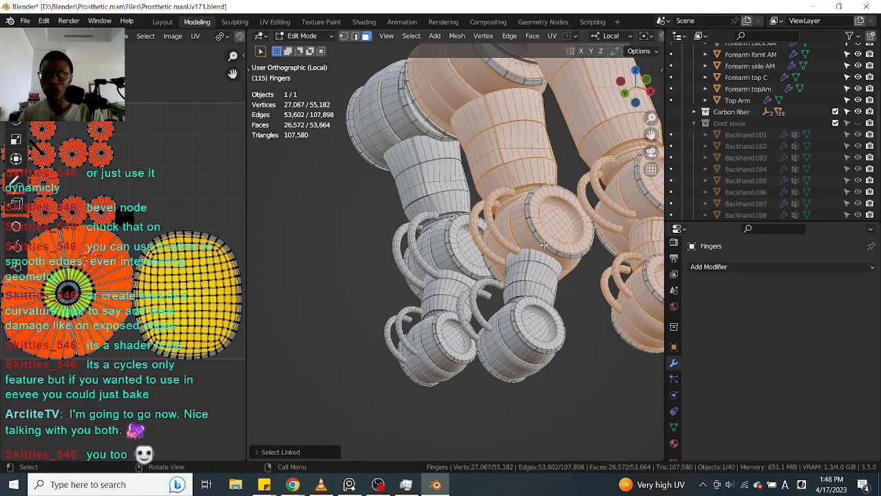
pyautogui.press('l')
pyautogui.press('l')
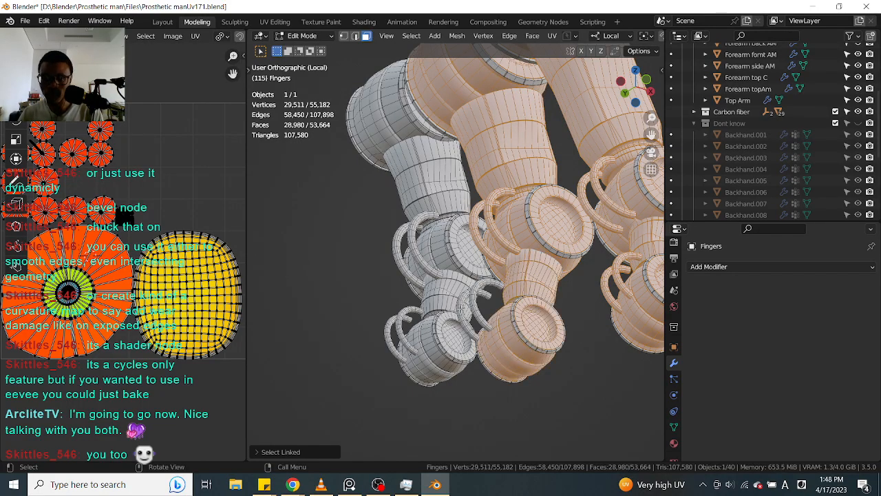
# Step: Add all linked sections of the still unselected end finger to the selection: segments, joints, rings and base joint
pyautogui.press('l')
pyautogui.press('l')
pyautogui.moveTo(477, 303); pyautogui.dragTo(475, 272, button='middle')
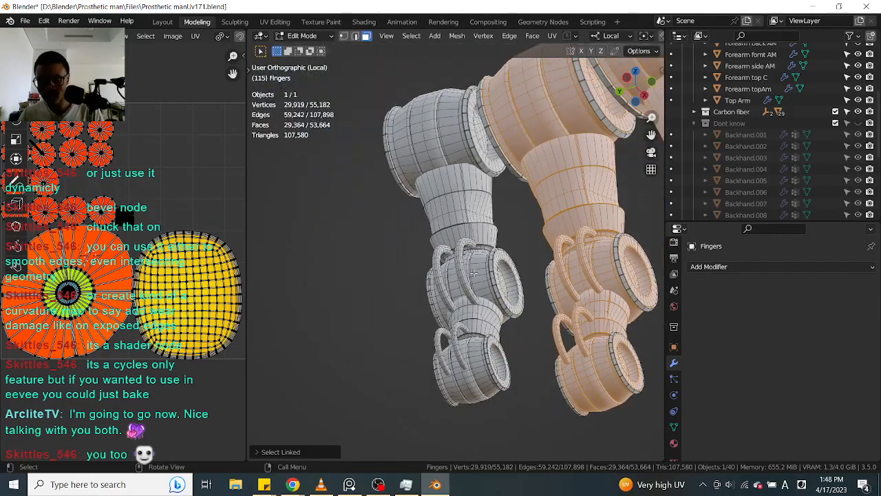
pyautogui.press('l')
pyautogui.press('l')
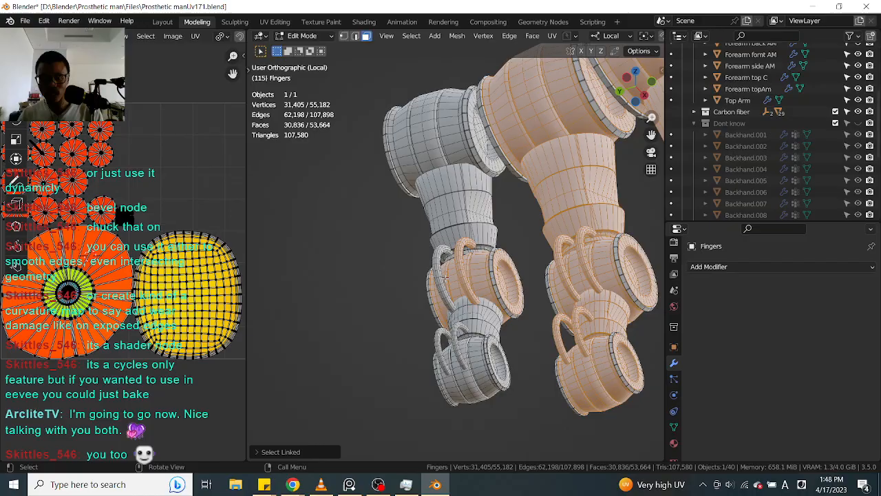
pyautogui.press('l')
pyautogui.press('l')
pyautogui.press('l')
pyautogui.press('l')
pyautogui.press('l')
pyautogui.press('l')
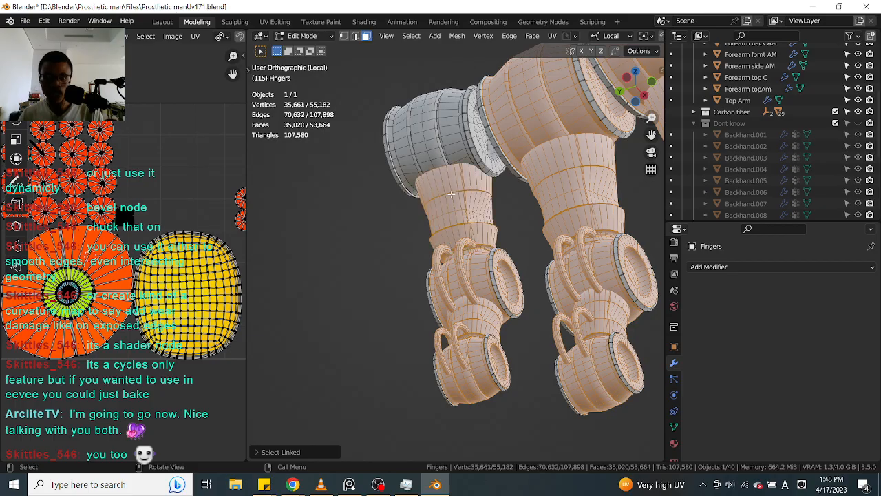
pyautogui.press('l')
pyautogui.moveTo(458, 151); pyautogui.dragTo(616, 147, button='middle')
pyautogui.scroll(5, 558, 208)
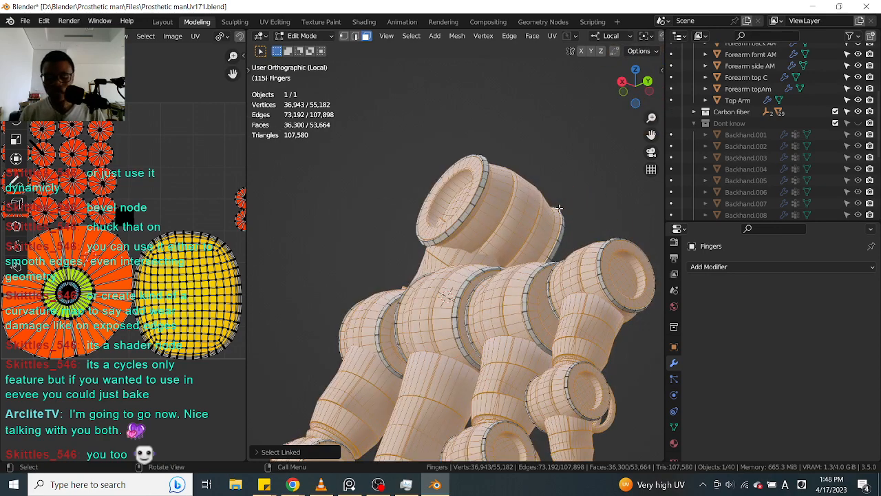
# Step: Invert the selection and delete the faces of the leftover rim strips on the finger joints
pyautogui.hotkey('ctrl', 'i')
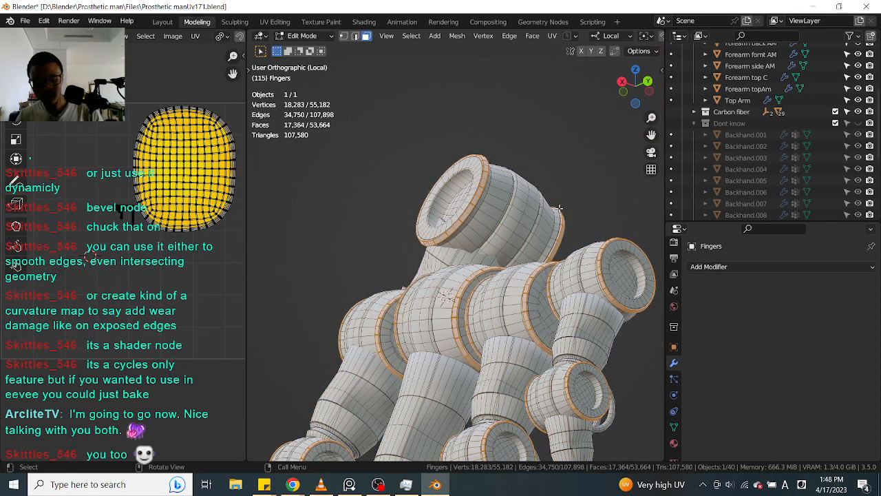
pyautogui.press('x')
pyautogui.click(558, 208)
# Step: Inspect the finger segments and joints from several sides and save the file
pyautogui.moveTo(559, 208); pyautogui.dragTo(539, 275, button='middle')
pyautogui.scroll(8, 517, 309)
pyautogui.scroll(-9, 447, 281)
pyautogui.keyDown('shift'); pyautogui.moveTo(445, 282); pyautogui.dragTo(520, 180, button='middle'); pyautogui.keyUp('shift')
pyautogui.scroll(4, 443, 236)
pyautogui.scroll(-4, 448, 239)
pyautogui.scroll(3, 529, 205)
pyautogui.moveTo(413, 240); pyautogui.dragTo(451, 249, button='middle')
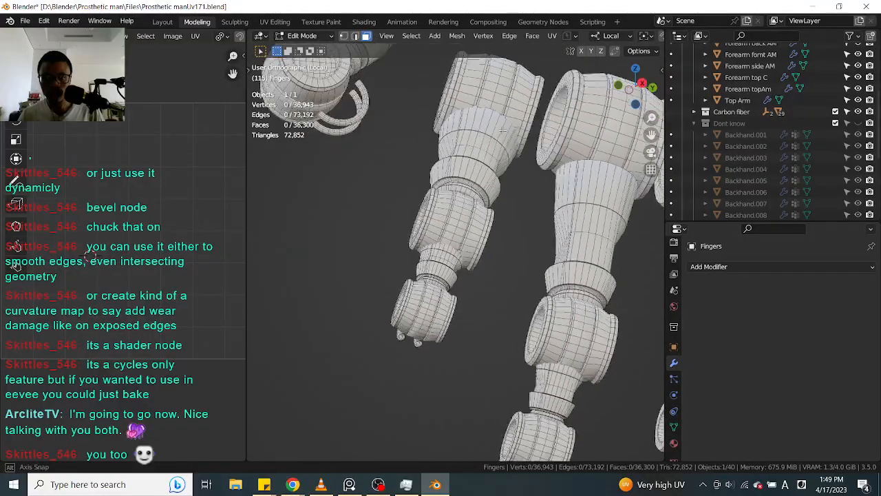
pyautogui.scroll(3, 450, 250)
pyautogui.scroll(2, 451, 249)
pyautogui.scroll(-4, 424, 174)
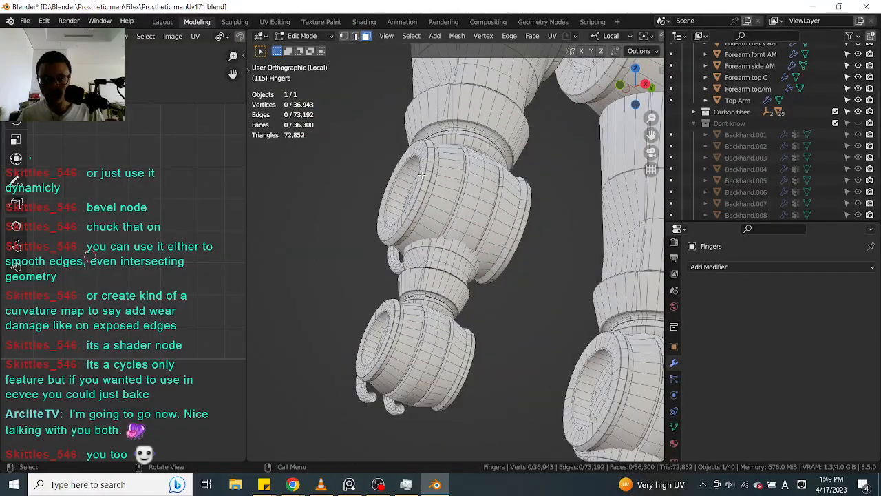
pyautogui.moveTo(426, 177); pyautogui.dragTo(373, 163, button='middle')
pyautogui.scroll(-3, 482, 167)
pyautogui.hotkey('ctrl', 'z')
pyautogui.scroll(3, 480, 169)
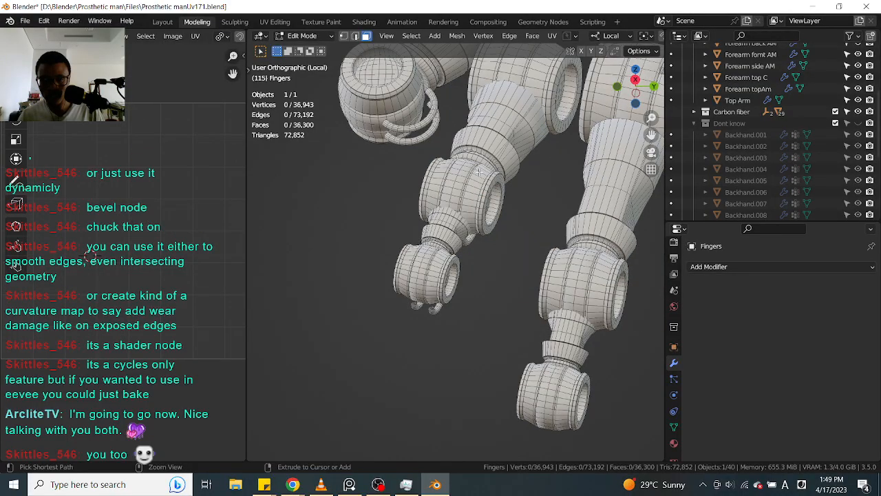
pyautogui.press('h')
pyautogui.scroll(-3, 479, 170)
pyautogui.moveTo(480, 171)
pyautogui.mouseDown(button='middle')
pyautogui.moveTo(474, 150)
pyautogui.moveTo(476, 181)
pyautogui.mouseUp(button='middle')
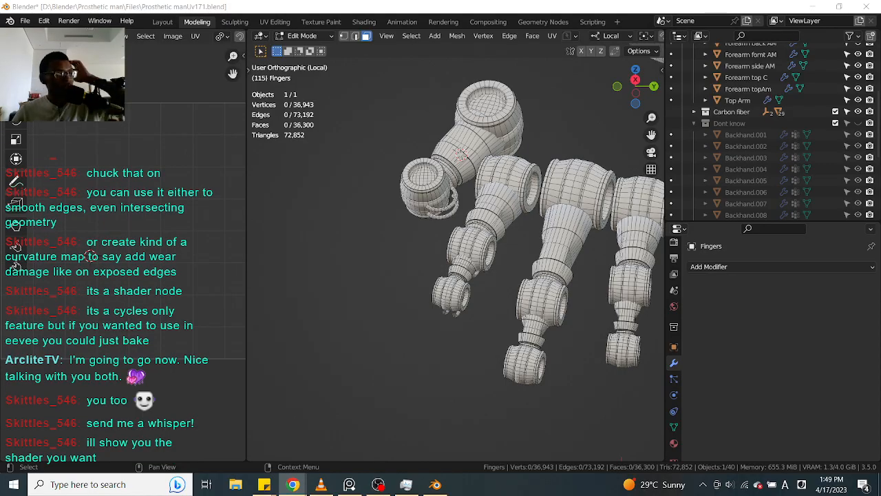
pyautogui.hotkey('ctrl', 's')
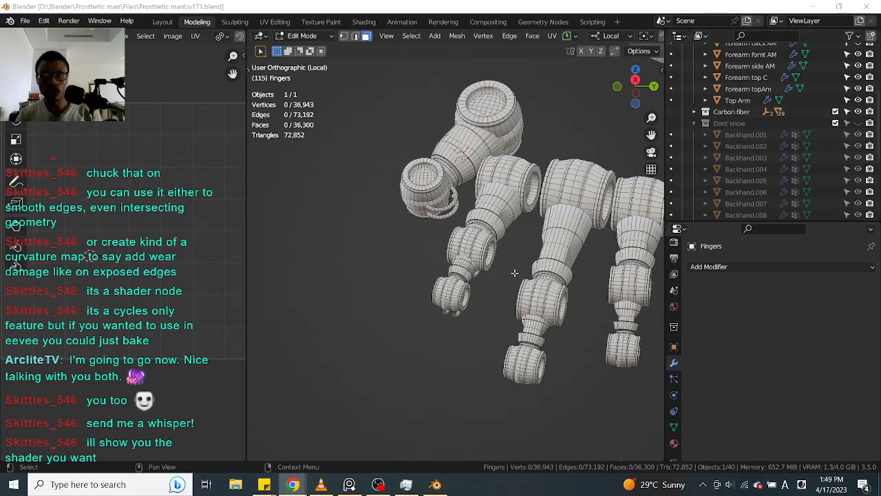
# Step: Select a face on the thumb's base joint and switch to edge selection
pyautogui.scroll(5, 460, 266)
pyautogui.click(489, 195)
pyautogui.keyDown('shift'); pyautogui.moveTo(496, 186); pyautogui.dragTo(481, 271, button='middle'); pyautogui.keyUp('shift')
pyautogui.scroll(-6, 465, 278)
pyautogui.scroll(5, 500, 212)
pyautogui.scroll(3, 517, 166)
pyautogui.moveTo(517, 177)
pyautogui.mouseDown(button='middle')
pyautogui.moveTo(495, 207)
pyautogui.moveTo(454, 227)
pyautogui.moveTo(553, 248)
pyautogui.moveTo(451, 335)
pyautogui.moveTo(531, 170)
pyautogui.mouseUp(button='middle')
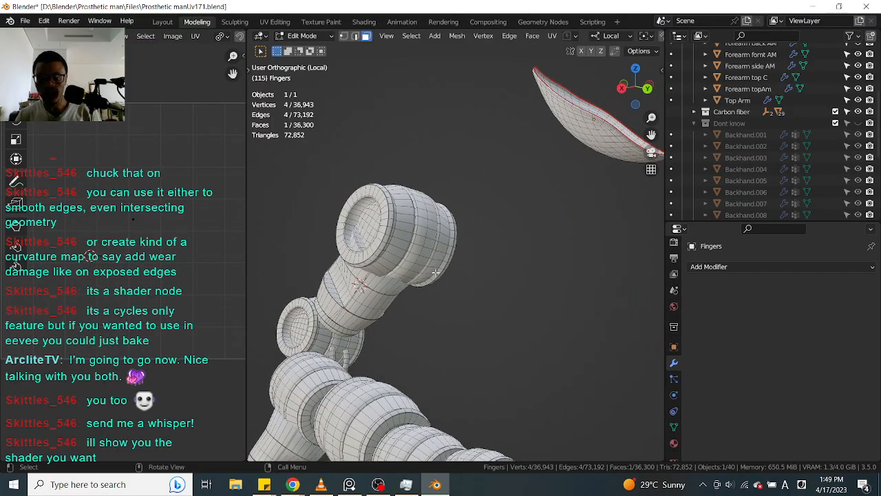
pyautogui.scroll(3, 419, 243)
pyautogui.click(406, 221)
pyautogui.moveTo(461, 220); pyautogui.dragTo(435, 215, button='middle')
pyautogui.scroll(3, 435, 215)
pyautogui.scroll(-2, 435, 215)
pyautogui.keyDown('shift'); pyautogui.moveTo(358, 229); pyautogui.dragTo(478, 234, button='middle'); pyautogui.keyUp('shift')
pyautogui.scroll(4, 487, 234)
pyautogui.press('Tab')
pyautogui.click(465, 278)
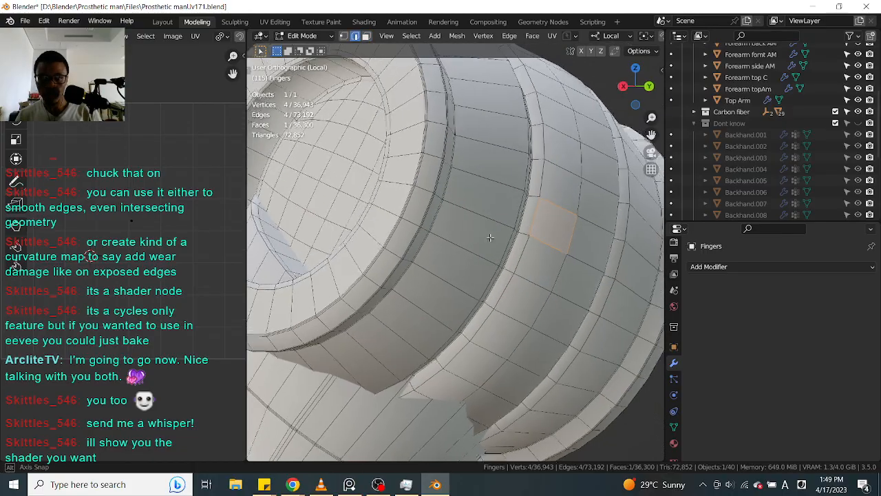
# Step: Select the outer rim edge loops at both ends of the thumb's base joint and mark them as seams
pyautogui.scroll(3, 425, 231)
pyautogui.keyDown('alt'); pyautogui.click(410, 209); pyautogui.keyUp('alt')
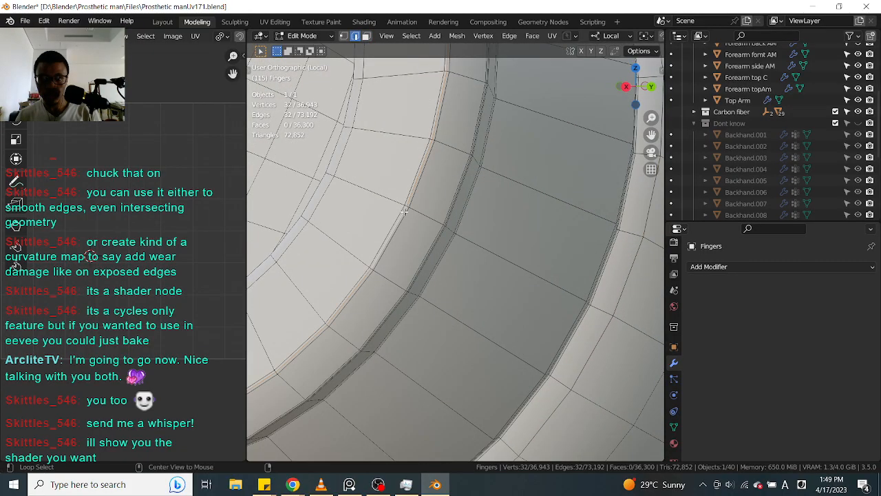
pyautogui.scroll(-4, 399, 218)
pyautogui.moveTo(564, 294); pyautogui.dragTo(451, 255, button='middle')
pyautogui.scroll(4, 468, 275)
pyautogui.keyDown('alt'); pyautogui.keyDown('shift'); pyautogui.click(443, 243); pyautogui.keyUp('shift'); pyautogui.keyUp('alt')
pyautogui.press('x')
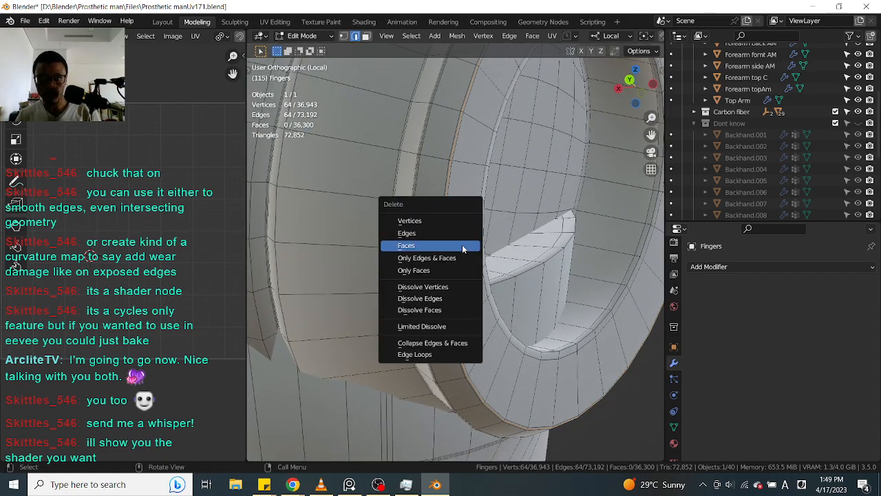
pyautogui.press('Escape')
pyautogui.rightClick(468, 284)
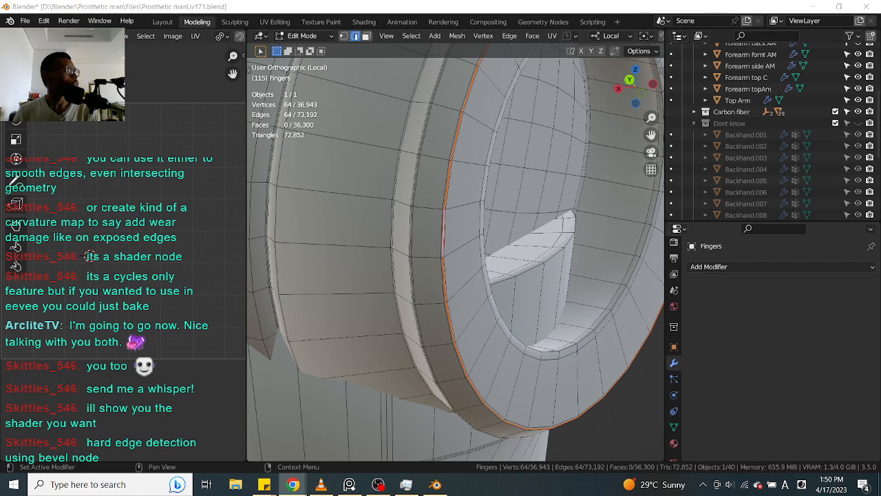
# Step: Switch to the browser and view the Gyazo clip of the bevel-node edge shader, pausing it and viewing it full screen
pyautogui.moveTo(880, 55); pyautogui.dragTo(271, 43)
pyautogui.moveTo(456, 292)
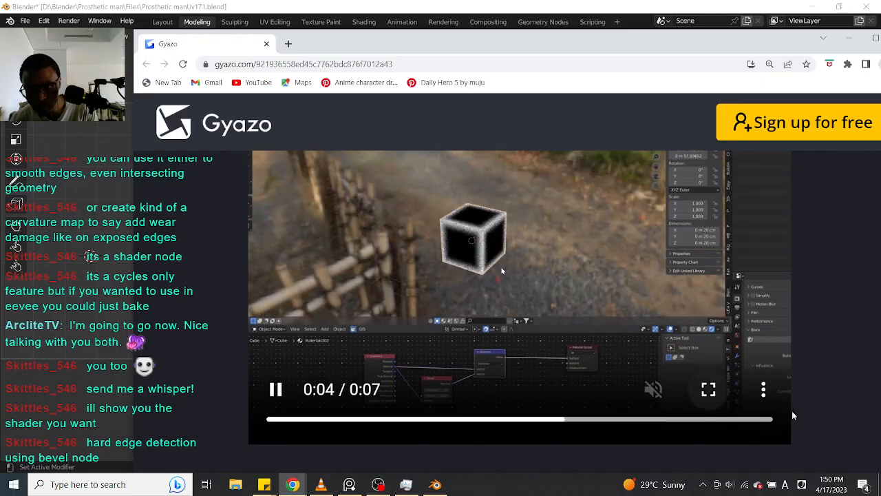
pyautogui.click(276, 389)
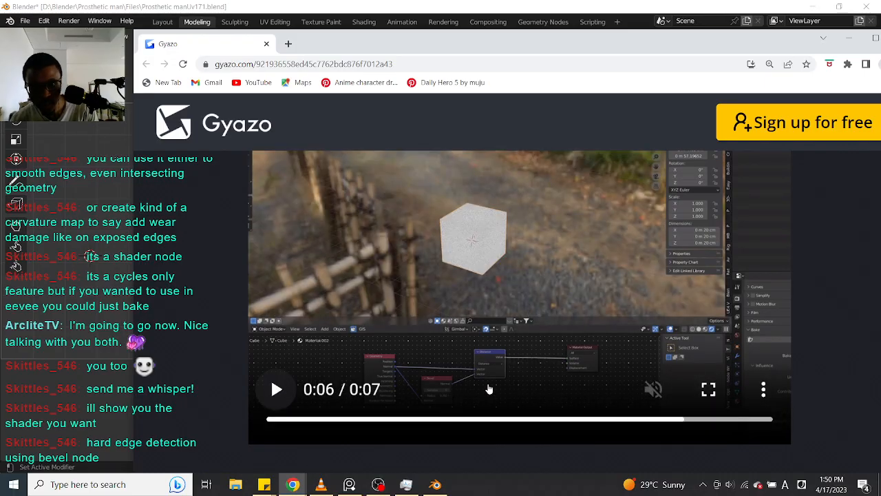
pyautogui.click(708, 391)
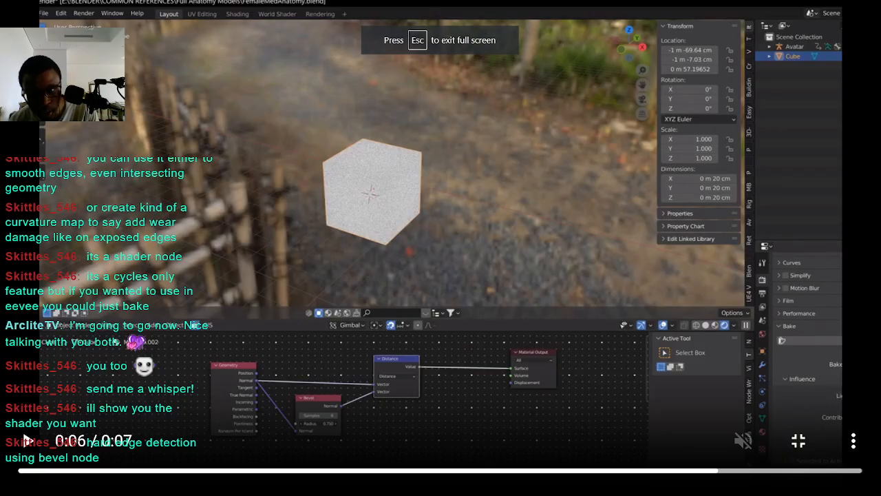
pyautogui.click(798, 442)
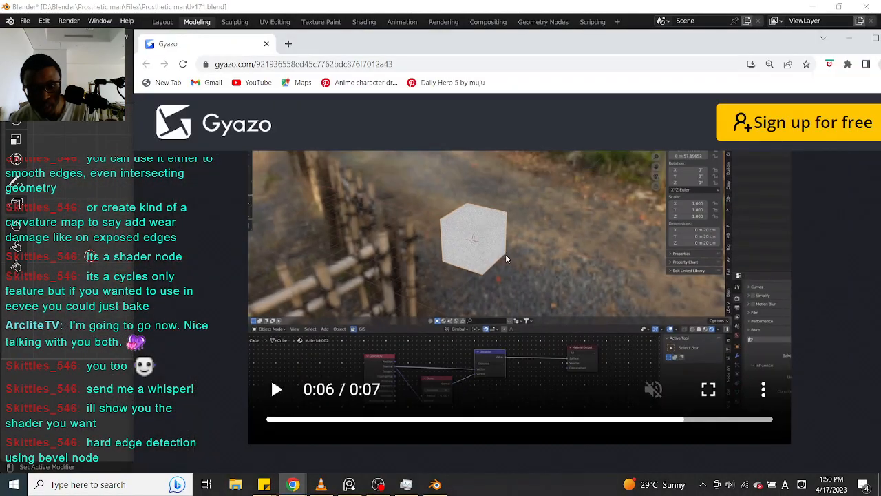
# Step: Replay the clip full screen to examine its Geometry, Bevel, Distance and Material Output nodes, and return to Blender
pyautogui.click(708, 390)
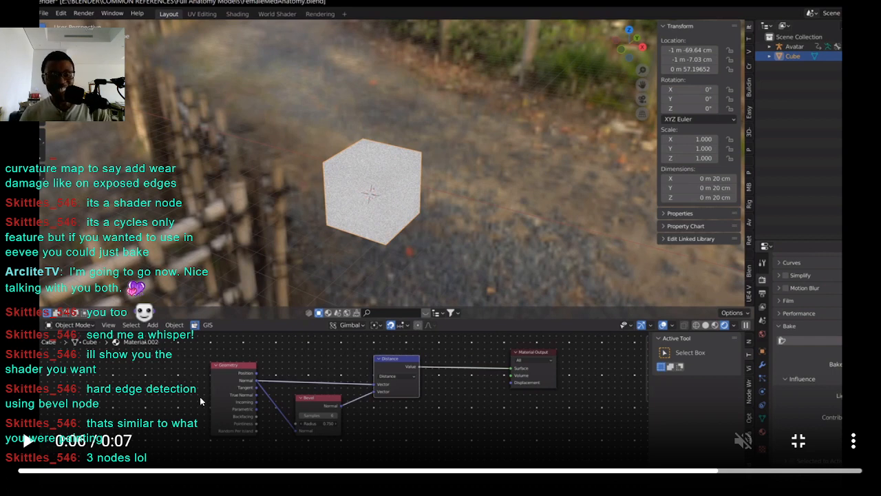
pyautogui.click(27, 442)
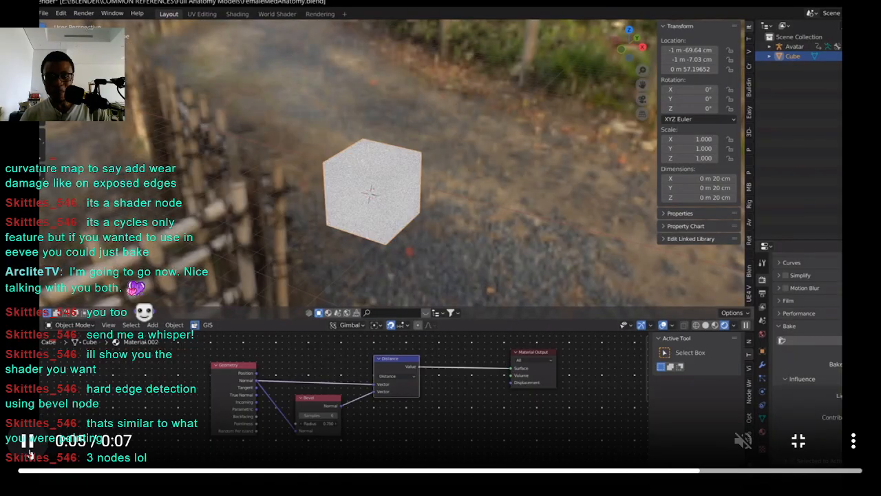
pyautogui.click(29, 452)
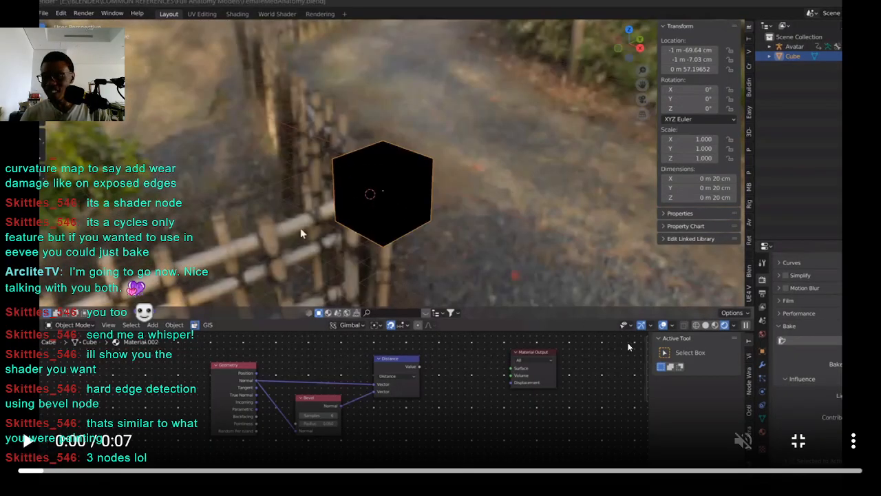
pyautogui.click(798, 441)
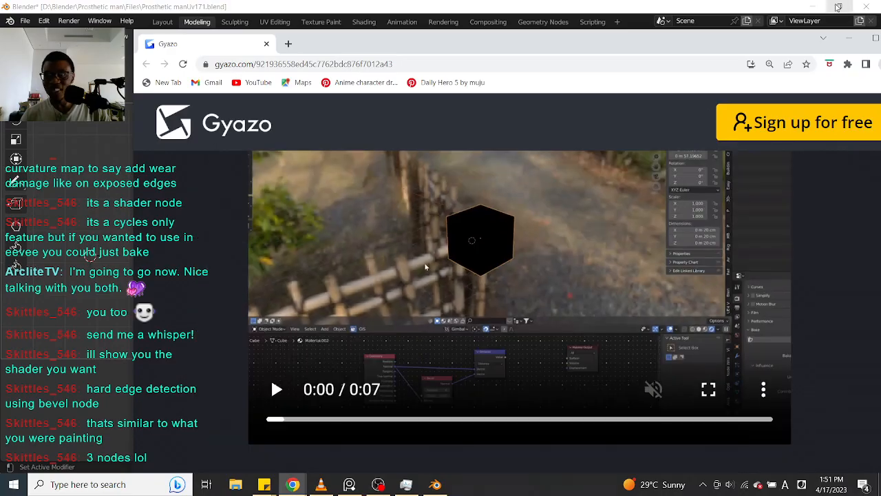
pyautogui.click(837, 7)
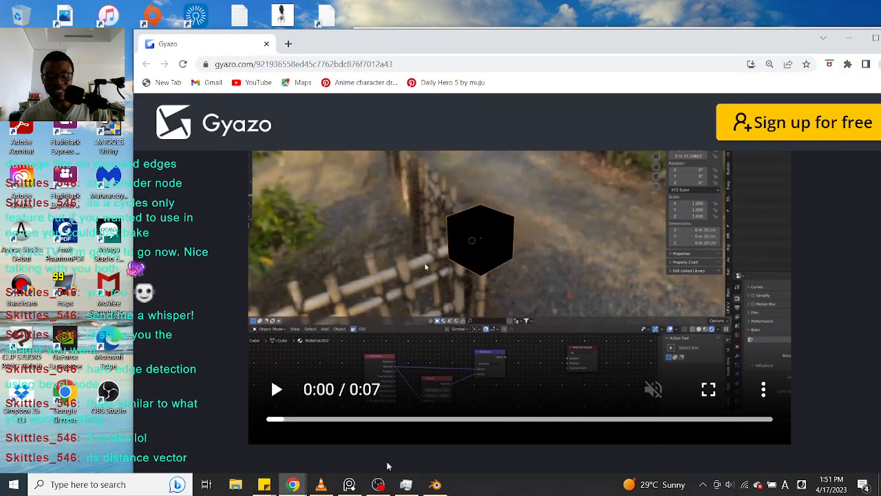
pyautogui.click(435, 484)
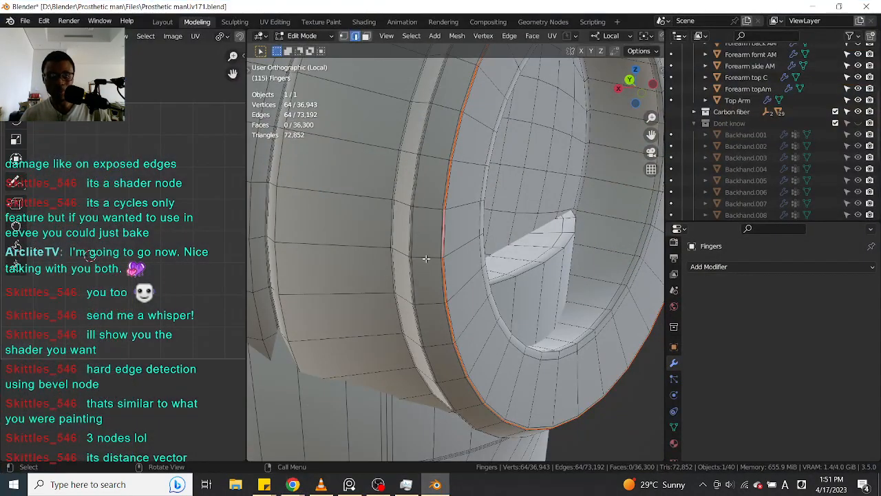
pyautogui.scroll(-6, 425, 258)
pyautogui.moveTo(424, 258); pyautogui.dragTo(495, 304, button='middle')
pyautogui.press('x')
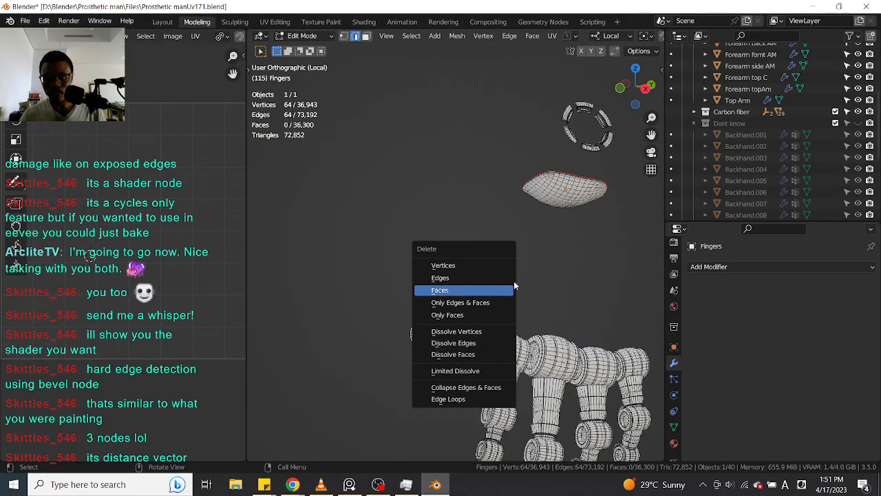
pyautogui.click(556, 261)
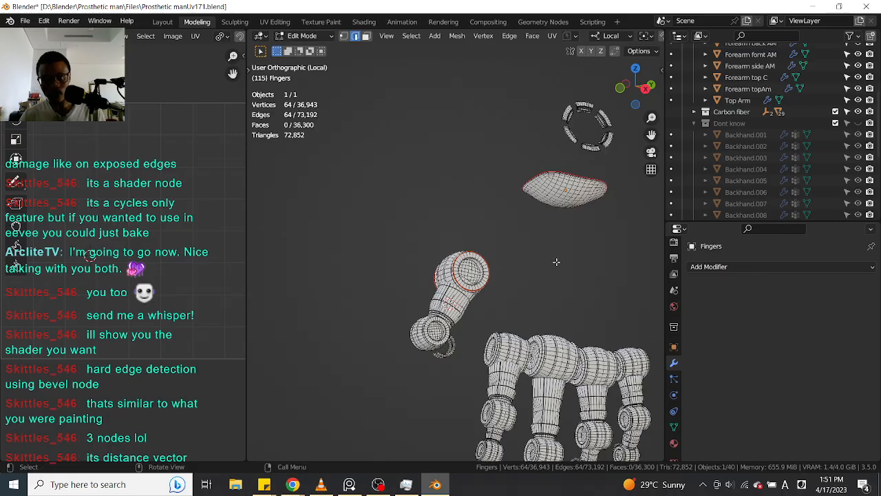
pyautogui.scroll(3, 498, 262)
pyautogui.hotkey('ctrl', 'Tab')
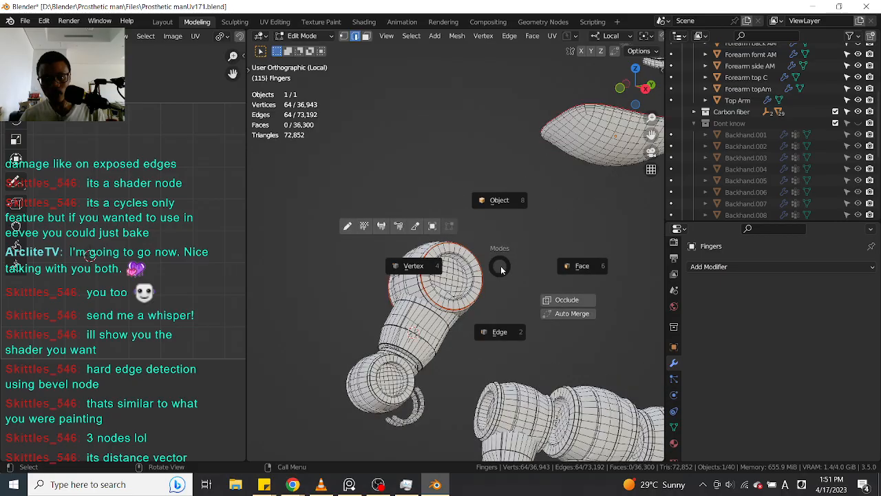
pyautogui.click(499, 333)
pyautogui.scroll(-5, 494, 317)
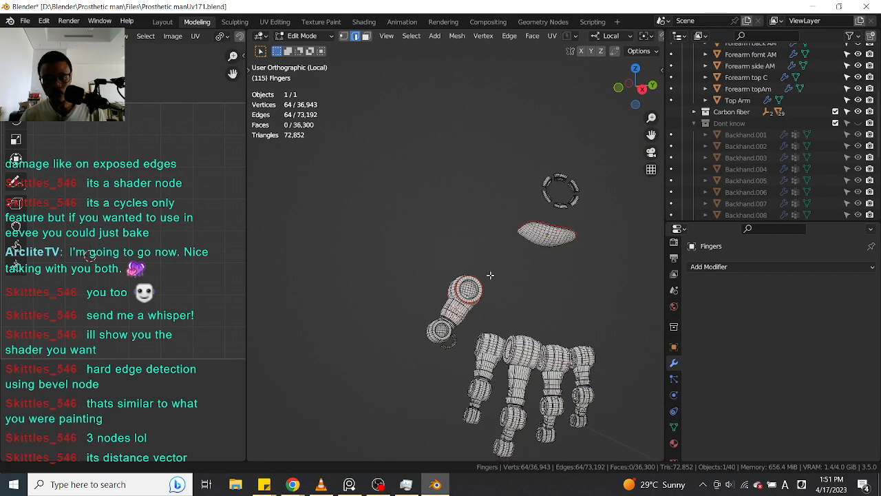
pyautogui.keyDown('shift'); pyautogui.moveTo(490, 275); pyautogui.dragTo(487, 221, button='middle'); pyautogui.keyUp('shift')
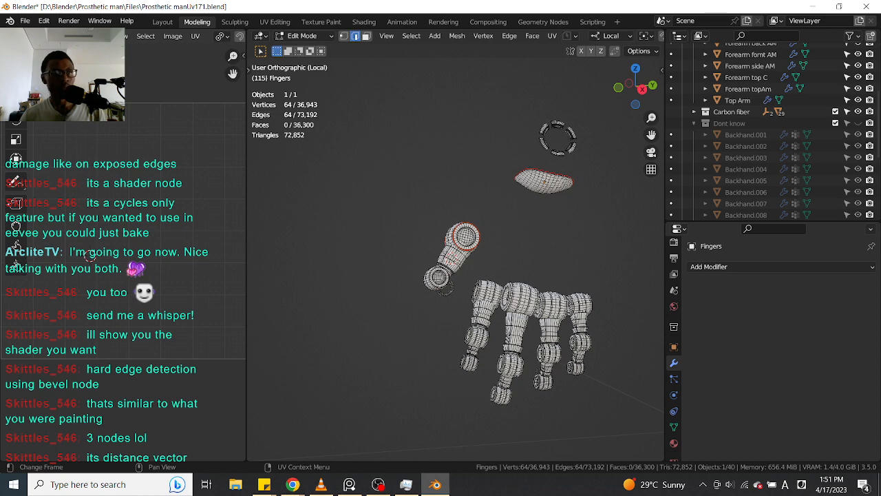
# Step: Change the UV editor area to the Shader Editor and widen it
pyautogui.click(12, 35)
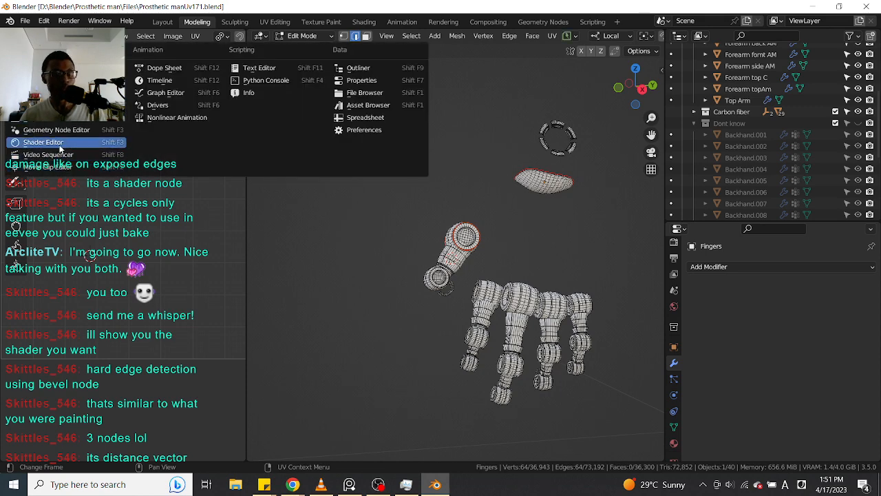
pyautogui.click(59, 145)
pyautogui.moveTo(245, 176); pyautogui.dragTo(342, 189)
pyautogui.scroll(2, 478, 220)
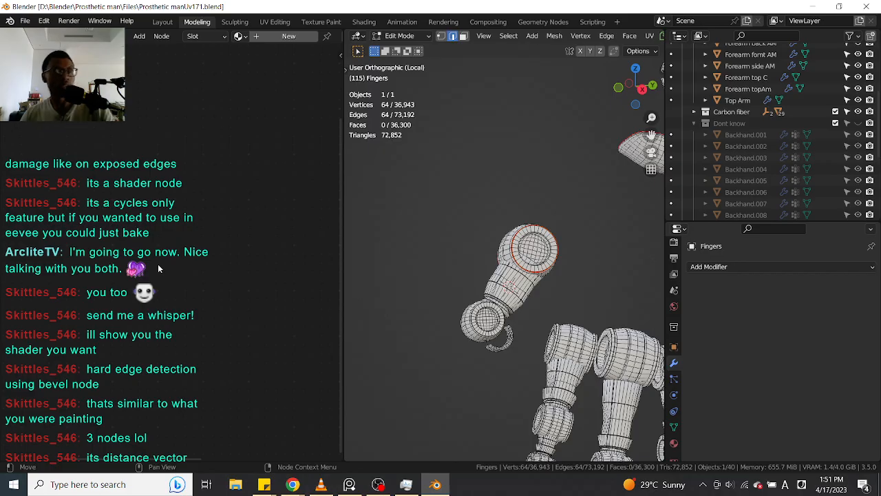
# Step: Create a new material for the Fingers object in the Shader Editor
pyautogui.hotkey('shift', 'a')
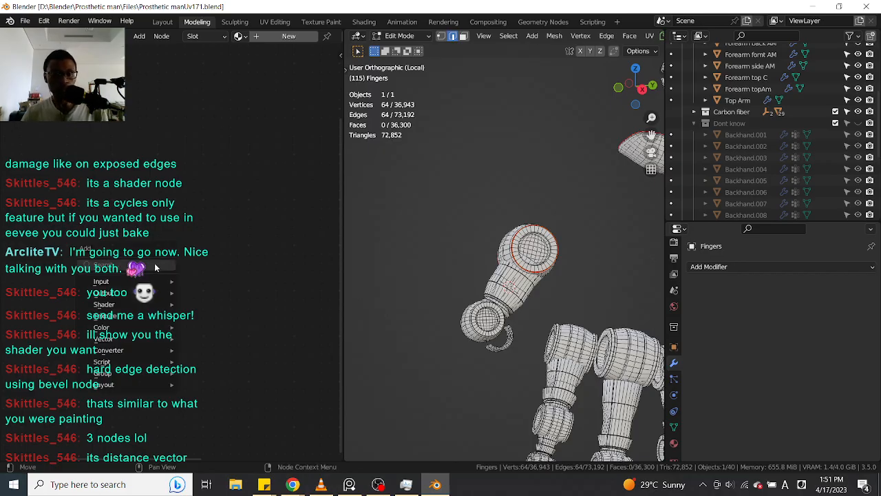
pyautogui.press('i')
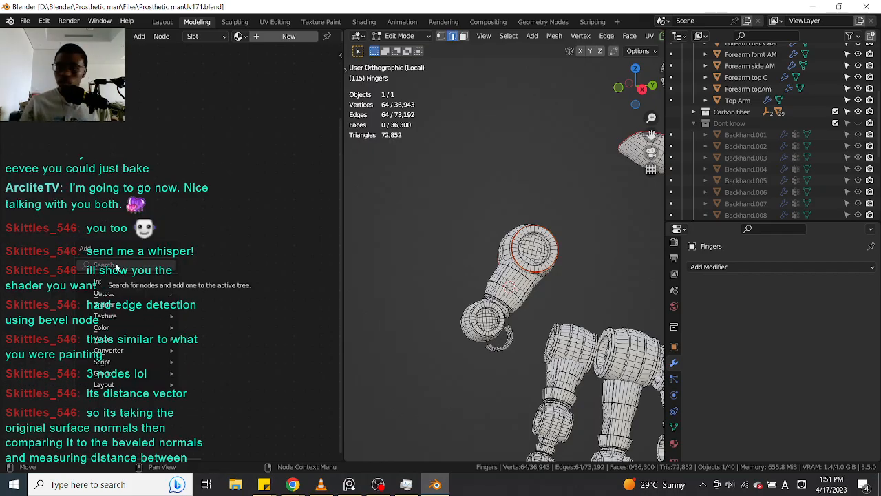
pyautogui.click(283, 39)
pyautogui.scroll(-2, 181, 235)
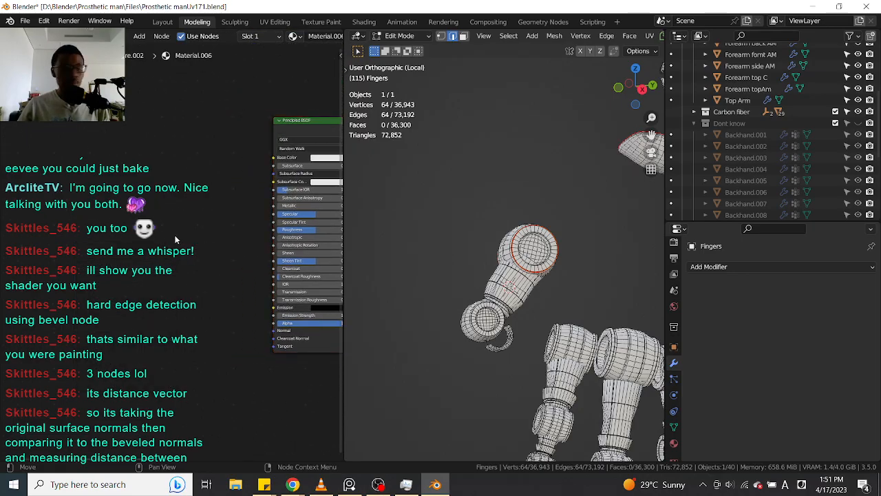
# Step: Add a Vector Math node to the Fingers material in the Shader Editor, beside the Principled BSDF
pyautogui.hotkey('shift', 's')
pyautogui.moveTo(169, 237)
pyautogui.rightClick(165, 157)
pyautogui.hotkey('shift', 'a')
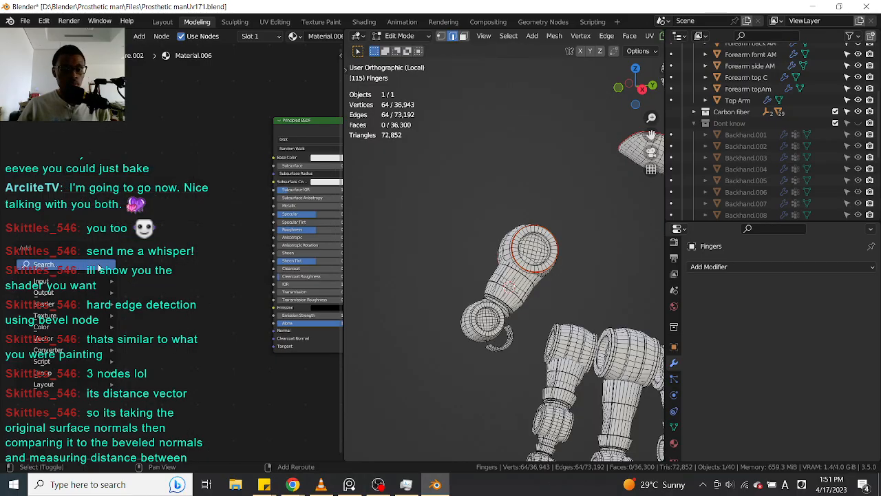
pyautogui.click(97, 265)
pyautogui.write('ver')
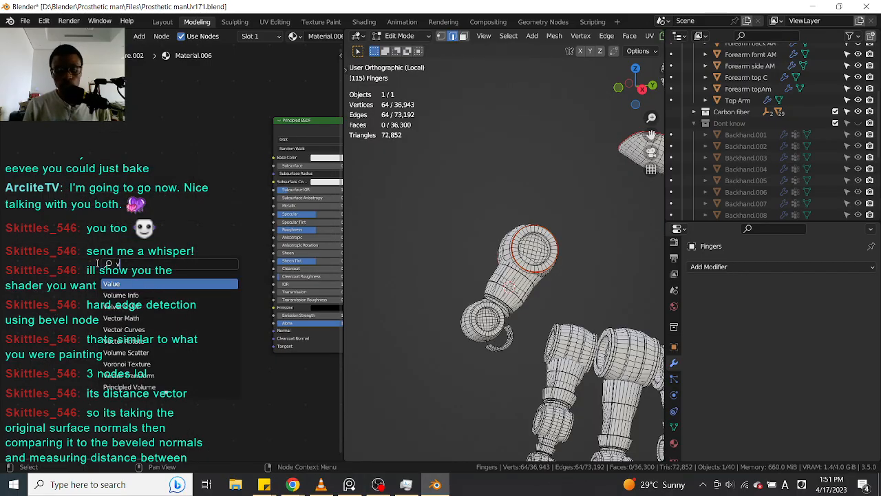
pyautogui.press('BackSpace')
pyautogui.press('BackSpace')
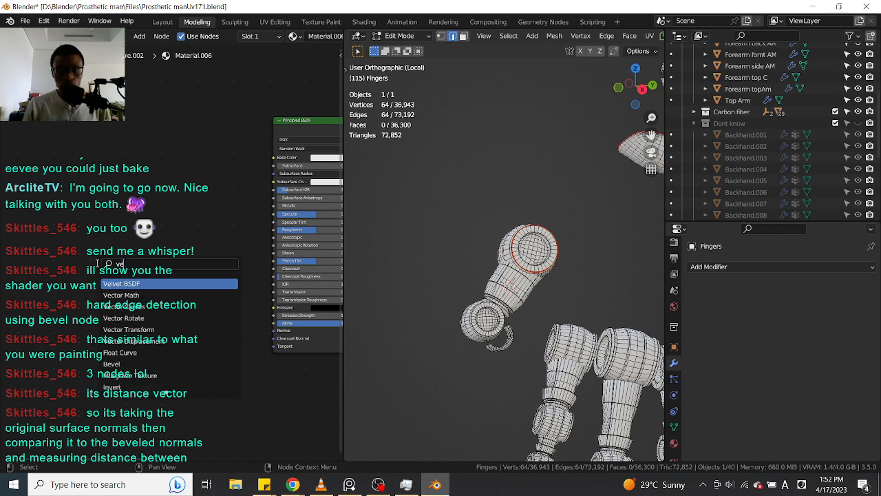
pyautogui.write('ector')
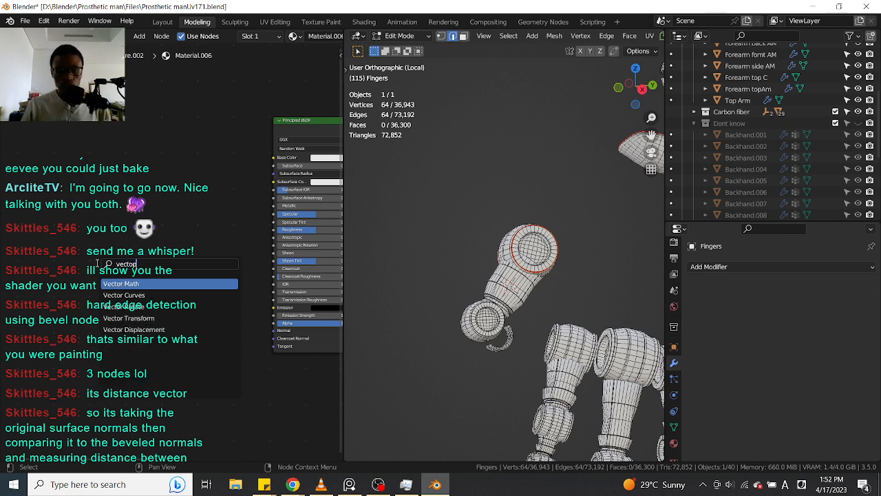
pyautogui.press('Return')
pyautogui.click(97, 262)
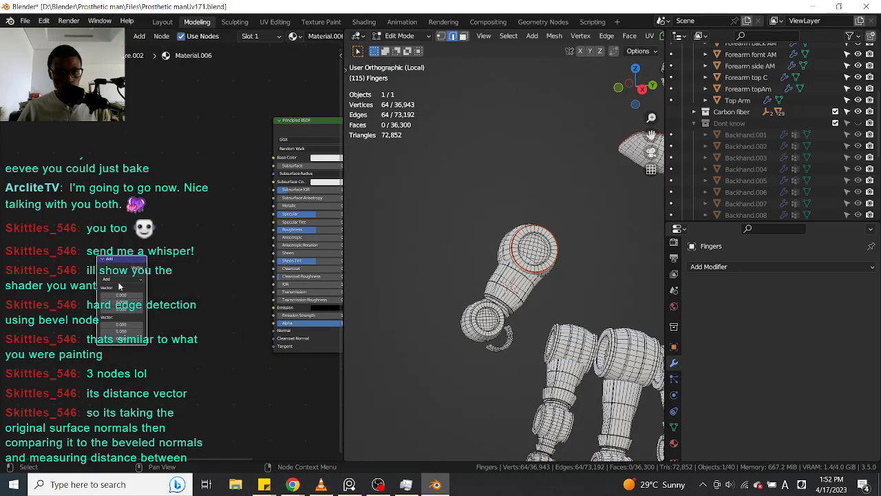
# Step: Set the Vector Math node's operation to Distance and frame the node in the Shader Editor
pyautogui.click(124, 279)
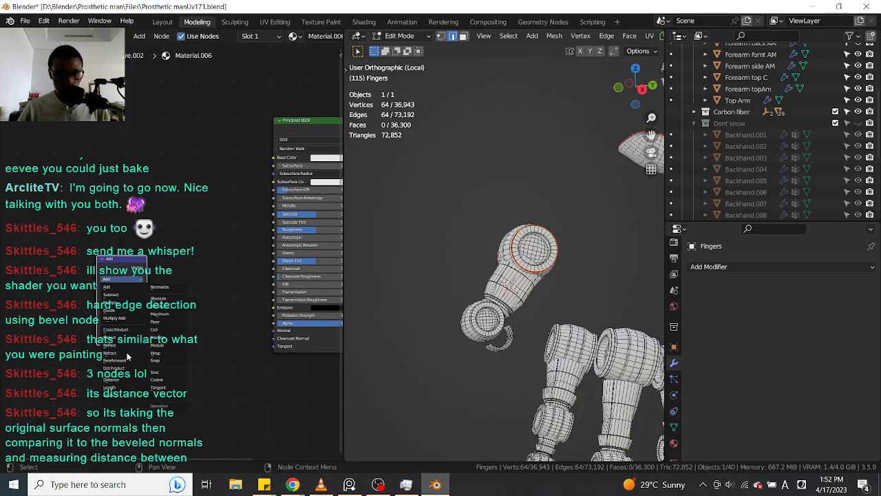
pyautogui.click(127, 378)
pyautogui.press('KP_Decimal')
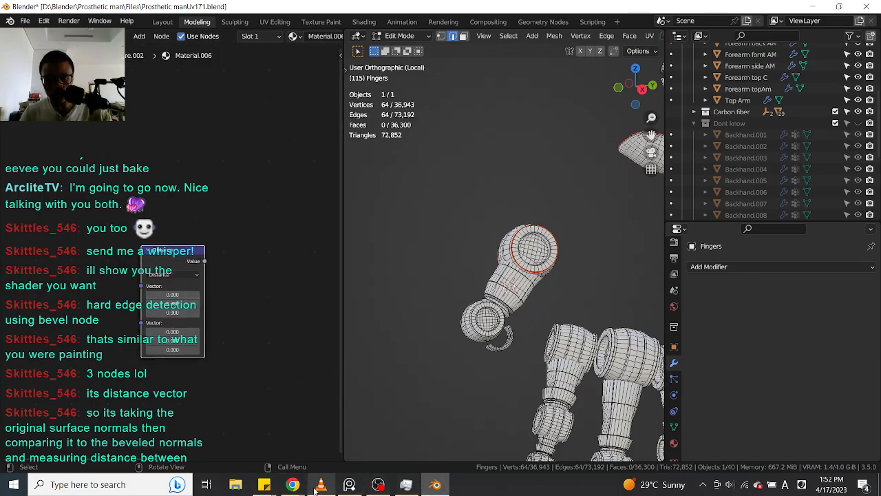
# Step: Switch to the browser, examine the Gyazo clip's node setup full screen, and return to Blender
pyautogui.moveTo(292, 483)
pyautogui.click(403, 437)
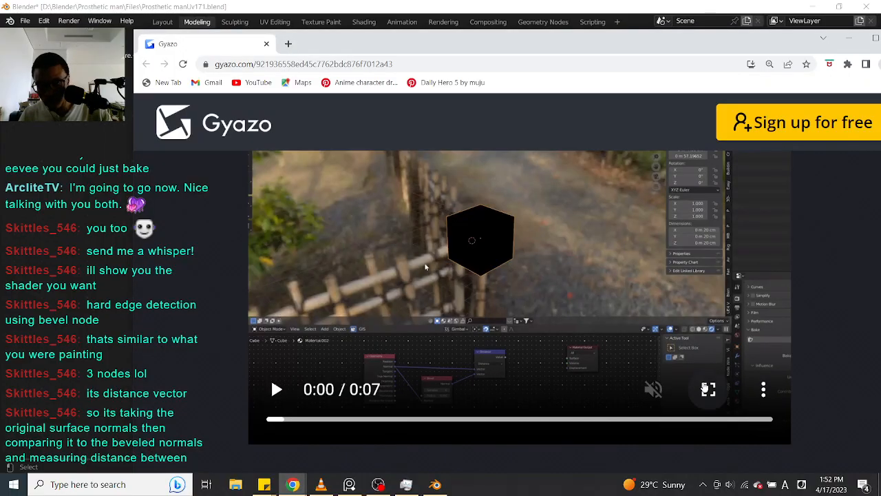
pyautogui.click(714, 392)
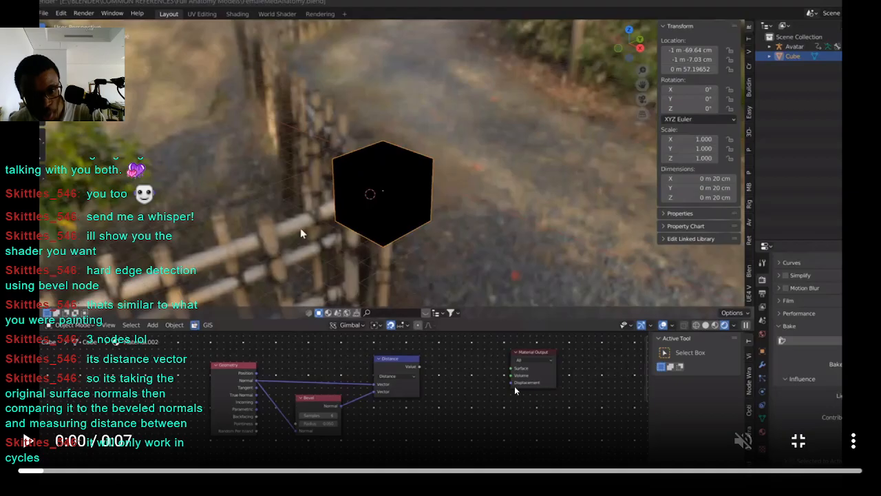
pyautogui.click(798, 441)
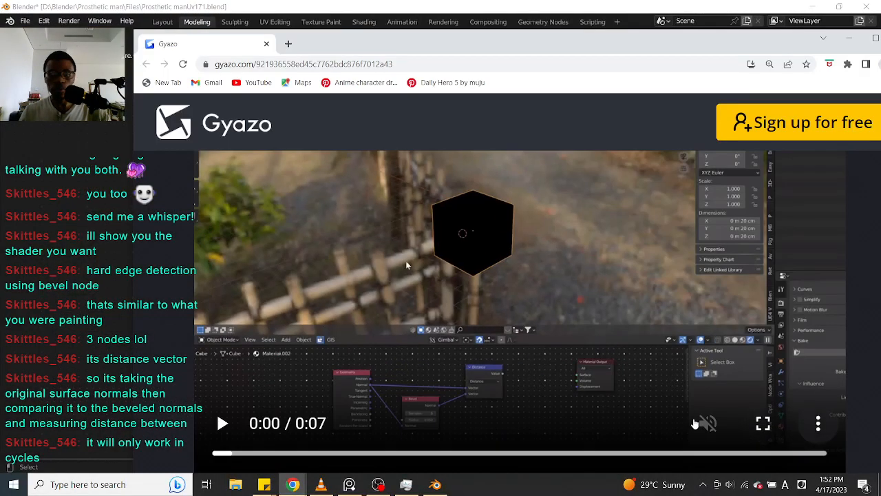
pyautogui.click(101, 179)
# Step: Show the scene's render properties to check which render engine is used
pyautogui.moveTo(93, 244); pyautogui.dragTo(179, 245, button='middle')
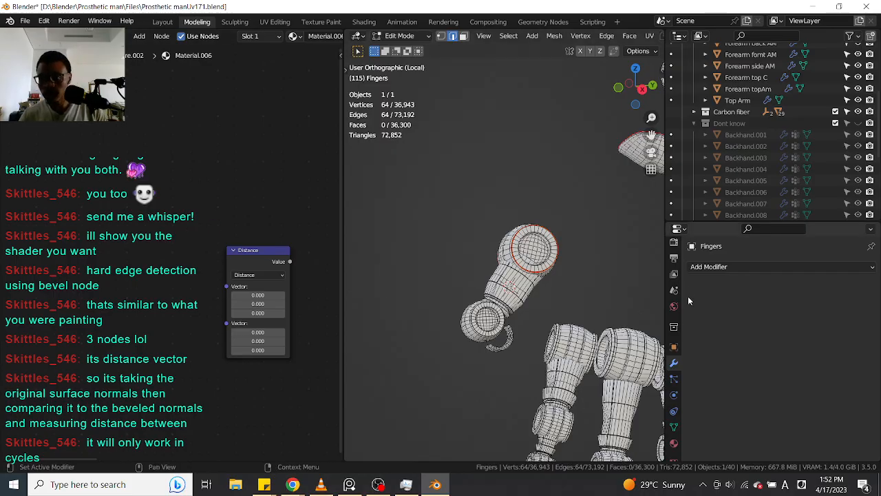
pyautogui.click(674, 258)
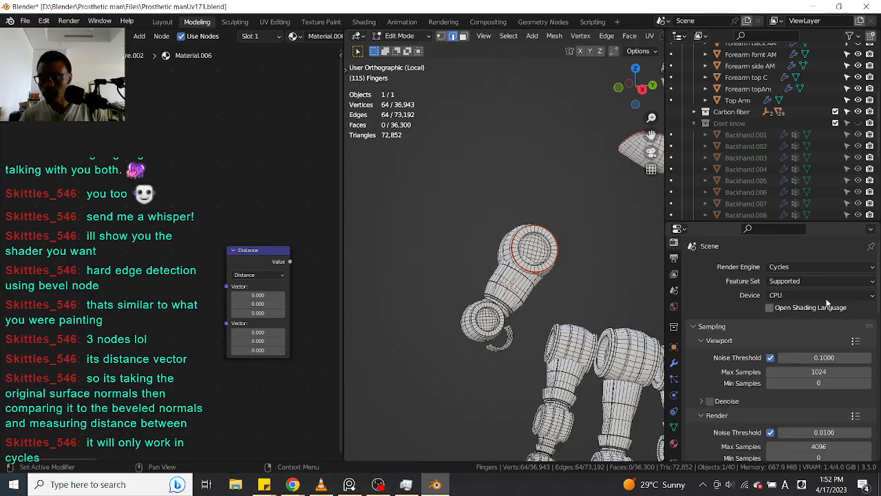
# Step: Widen the Shader Editor and move the Distance node to make room for its input nodes
pyautogui.moveTo(124, 275); pyautogui.dragTo(139, 272, button='middle')
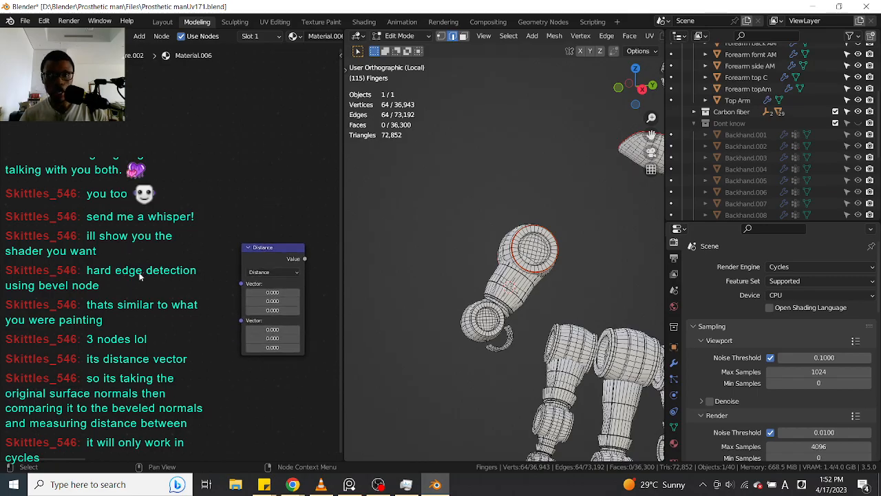
pyautogui.moveTo(343, 253); pyautogui.dragTo(448, 254)
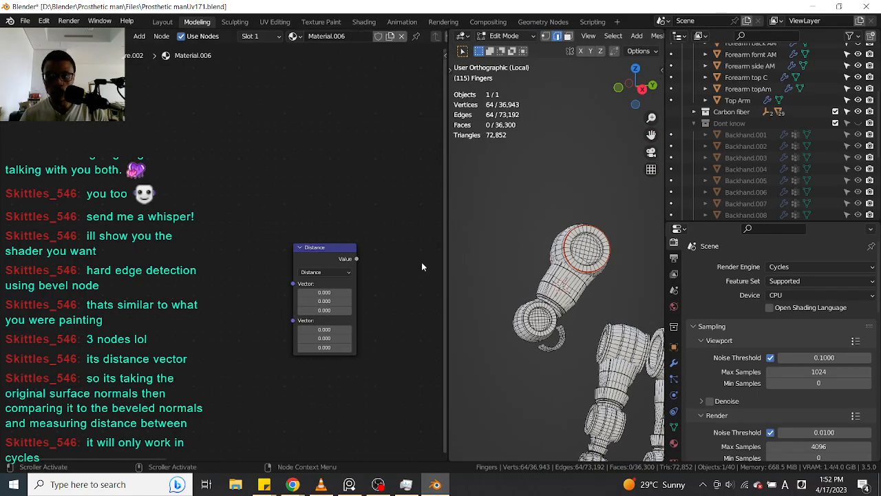
pyautogui.moveTo(335, 253); pyautogui.dragTo(375, 253)
# Step: Add a Geometry node and place it before the Distance node
pyautogui.click(206, 276)
pyautogui.hotkey('shift', 'a')
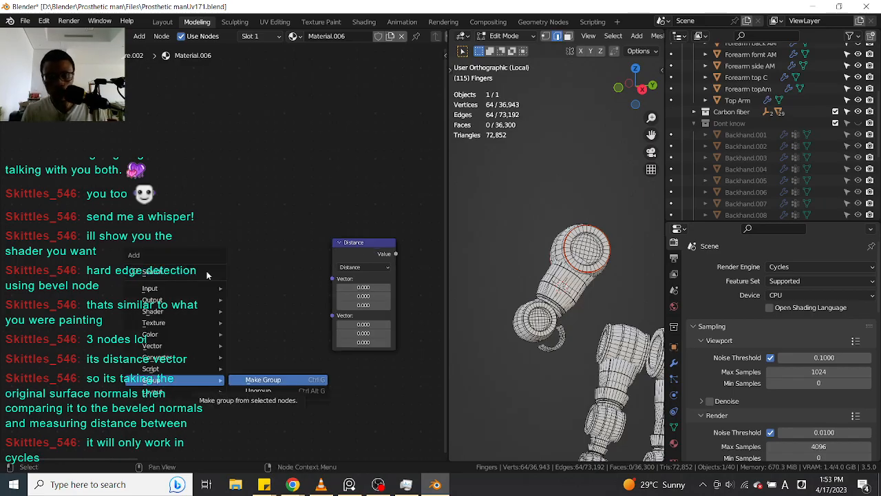
pyautogui.press('Escape')
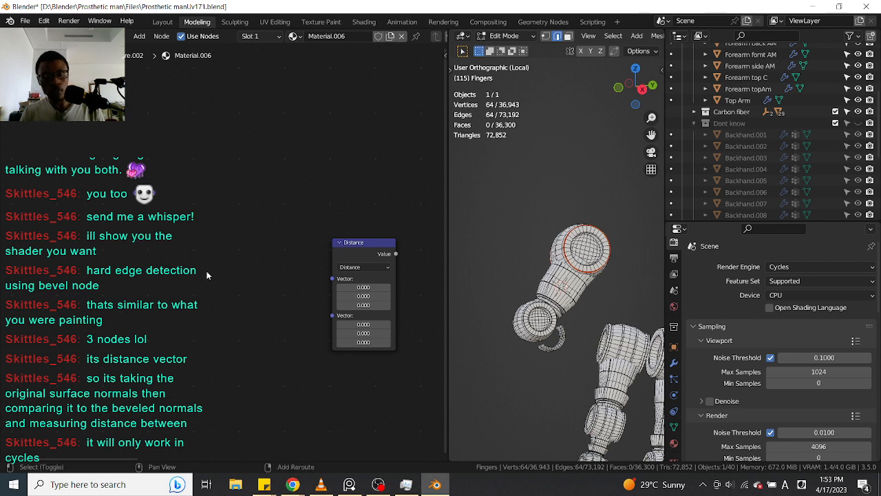
pyautogui.hotkey('shift', 'a')
pyautogui.click(208, 272)
pyautogui.write('ge')
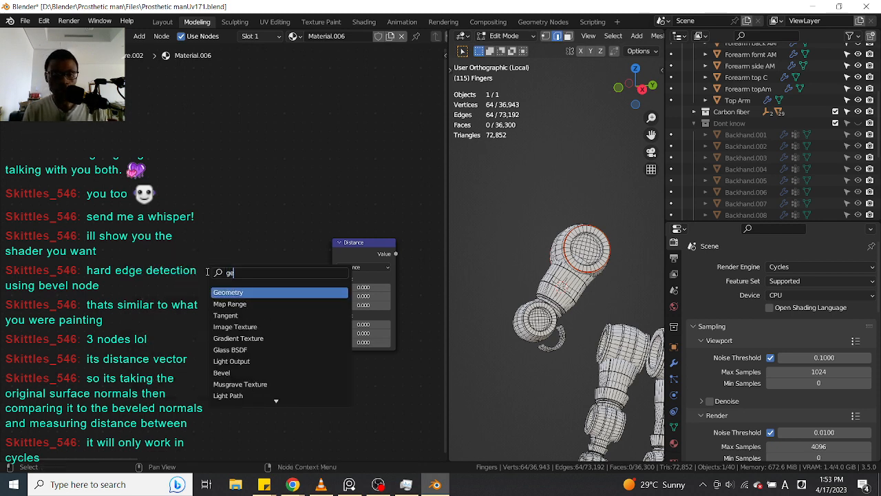
pyautogui.press('Return')
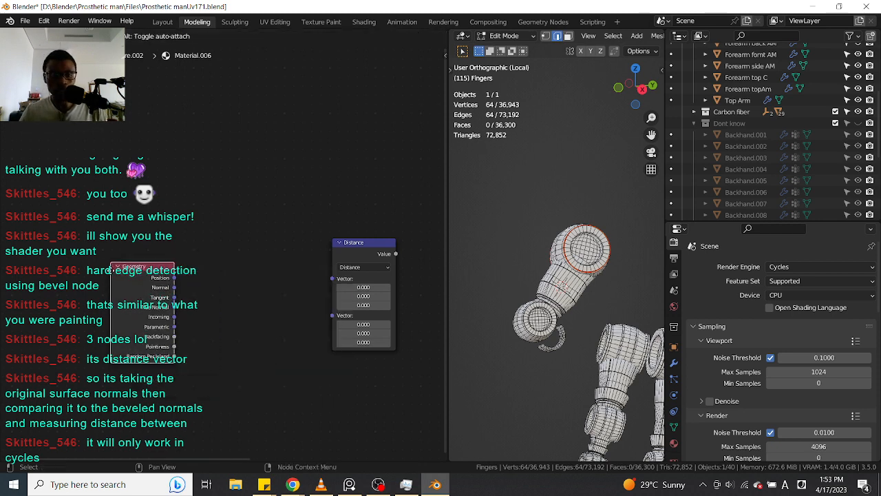
pyautogui.click(115, 274)
# Step: Add a Bevel node and place it between the Geometry and Distance nodes
pyautogui.hotkey('shift', 'a')
pyautogui.click(220, 296)
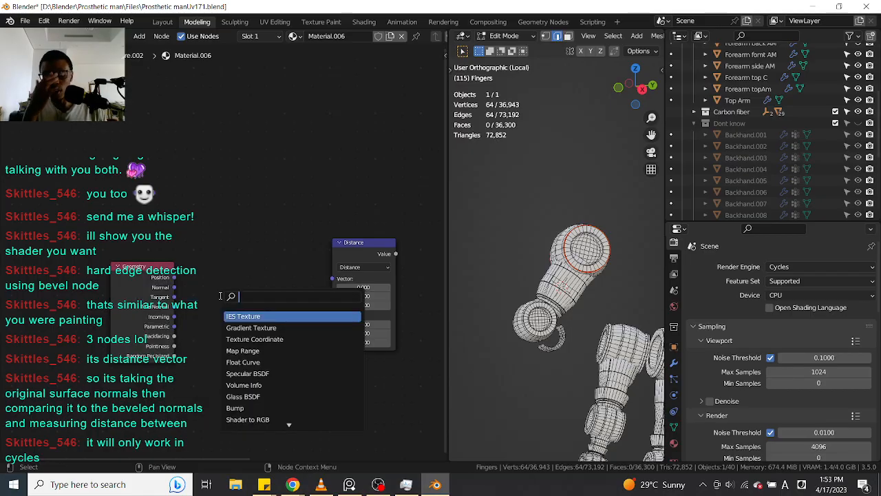
pyautogui.write('re')
pyautogui.press('BackSpace')
pyautogui.press('BackSpace')
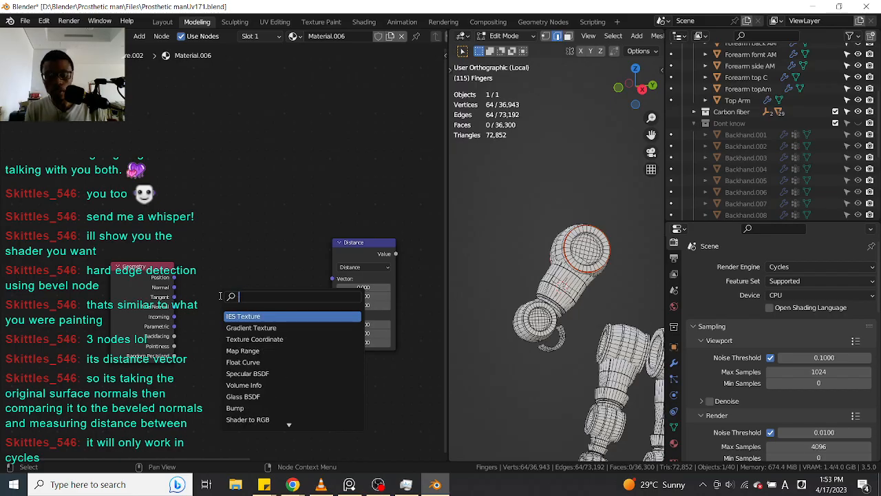
pyautogui.write('be')
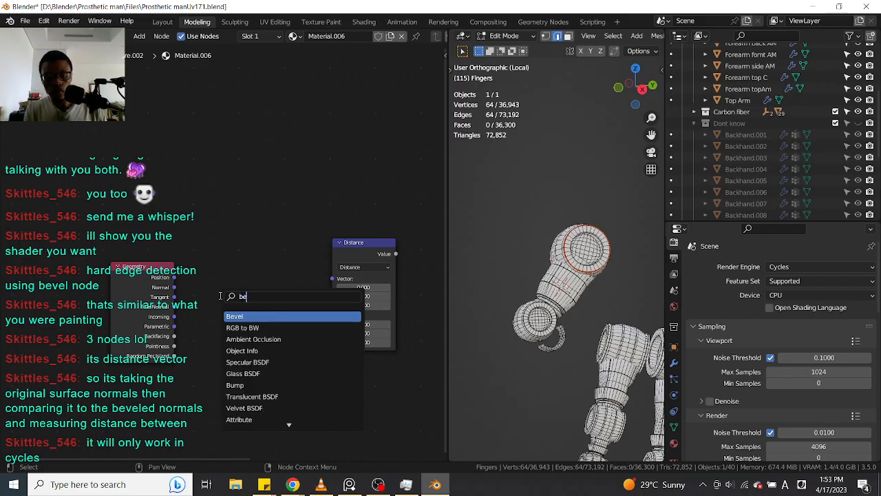
pyautogui.press('Return')
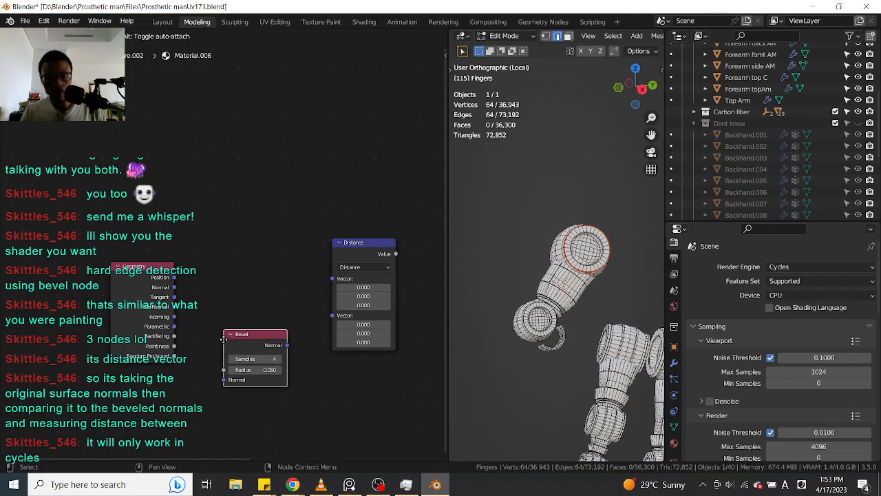
pyautogui.click(227, 340)
# Step: Connect the Geometry Normal to the Bevel Normal and Distance's first Vector, and the Bevel output to Distance's second Vector
pyautogui.moveTo(176, 288); pyautogui.dragTo(230, 385)
pyautogui.click(252, 339)
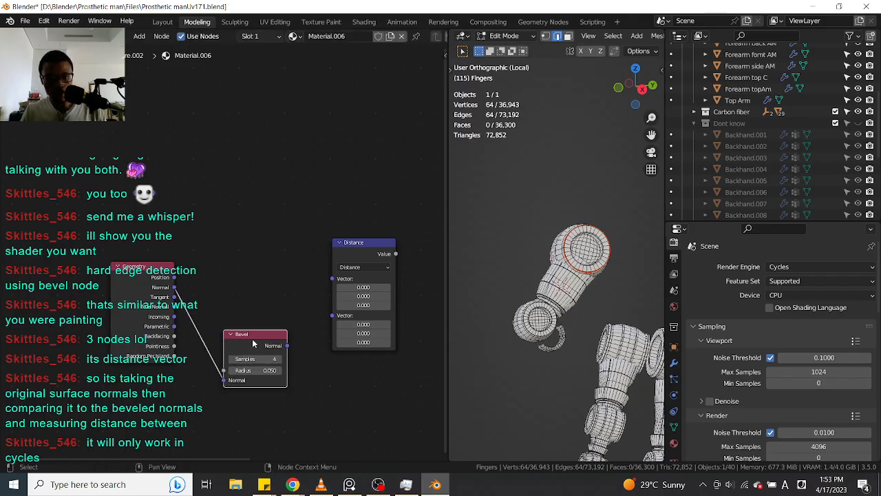
pyautogui.moveTo(288, 345); pyautogui.dragTo(332, 316)
pyautogui.moveTo(176, 288); pyautogui.dragTo(332, 278)
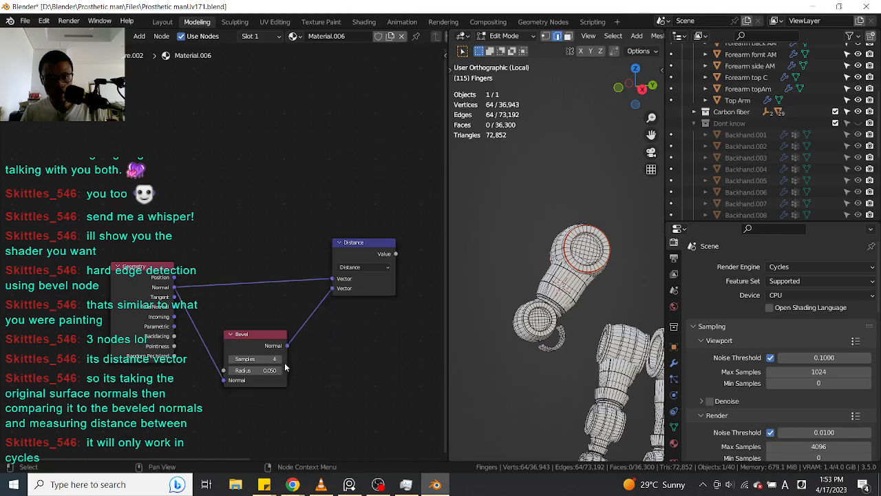
# Step: Save the file and widen the 3D viewport showing the fingers
pyautogui.scroll(2, 586, 311)
pyautogui.hotkey('ctrl', 's')
pyautogui.scroll(-3, 586, 312)
pyautogui.moveTo(585, 312); pyautogui.dragTo(574, 282, button='middle')
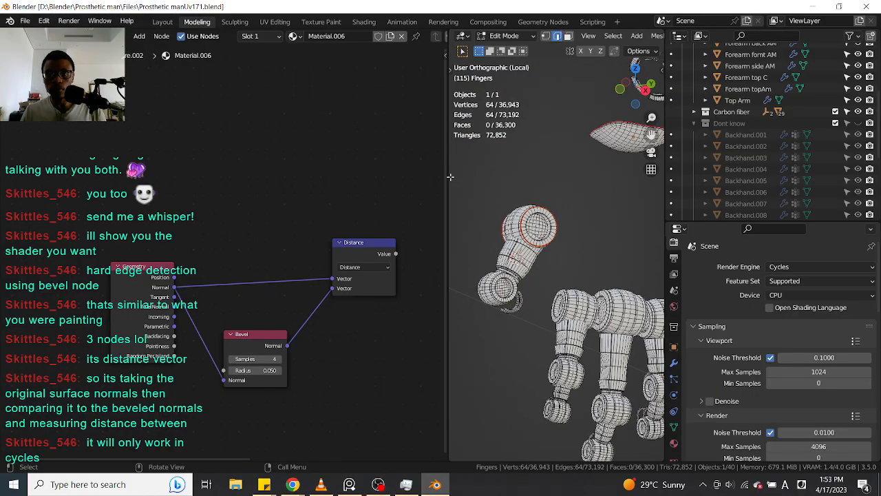
pyautogui.moveTo(450, 177); pyautogui.dragTo(325, 177)
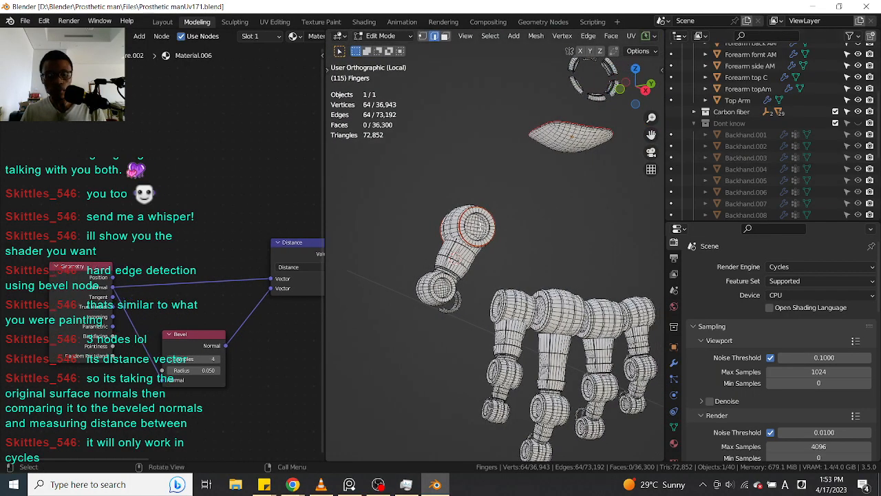
# Step: Switch the 3D viewport to Rendered shading and inspect the separate finger up close
pyautogui.press('z')
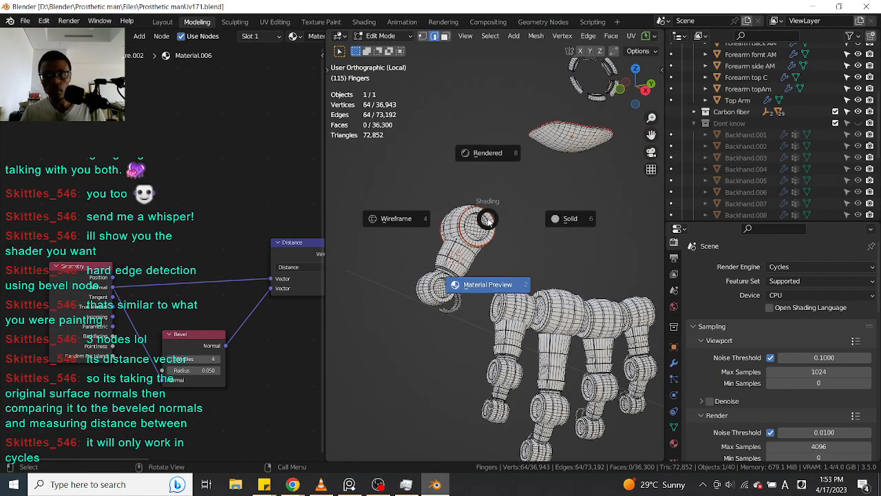
pyautogui.click(485, 164)
pyautogui.scroll(4, 502, 248)
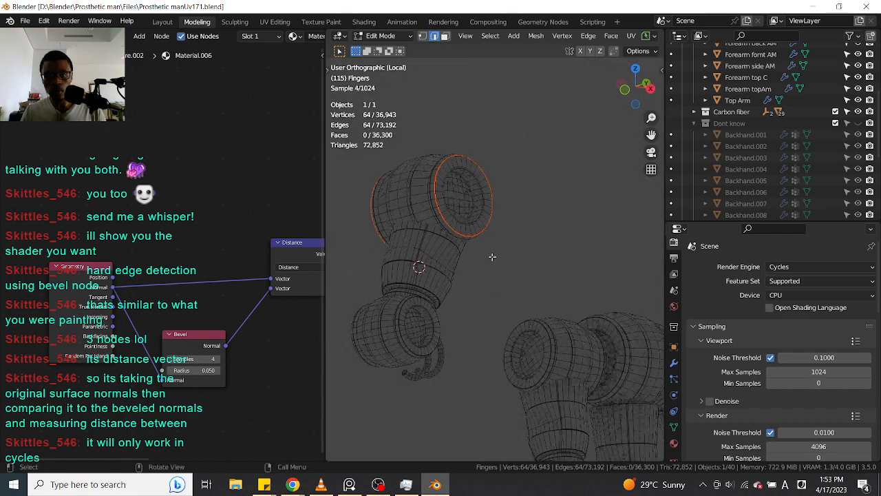
pyautogui.scroll(-4, 499, 256)
pyautogui.scroll(4, 498, 260)
pyautogui.scroll(4, 498, 260)
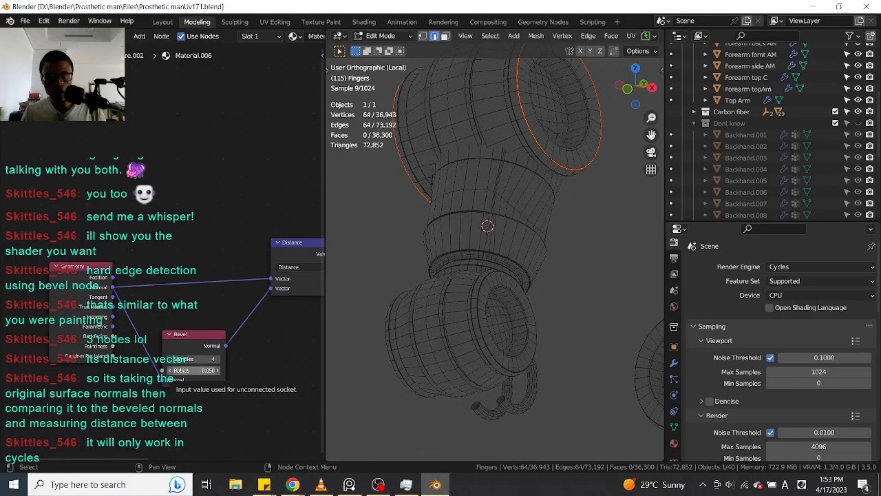
# Step: Set the Bevel node's radius to 0.250 and check the finger in the rendered viewport
pyautogui.moveTo(199, 370); pyautogui.dragTo(225, 370)
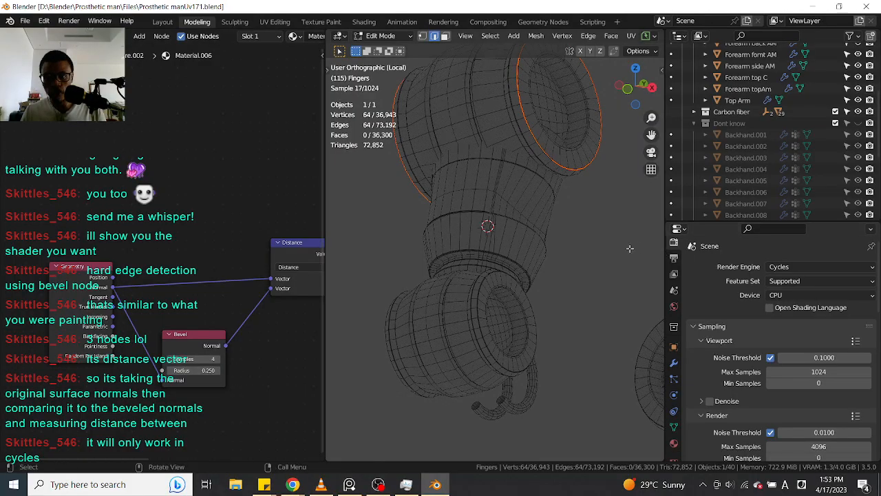
pyautogui.scroll(-2, 620, 253)
pyautogui.scroll(1, 584, 275)
pyautogui.scroll(-1, 584, 287)
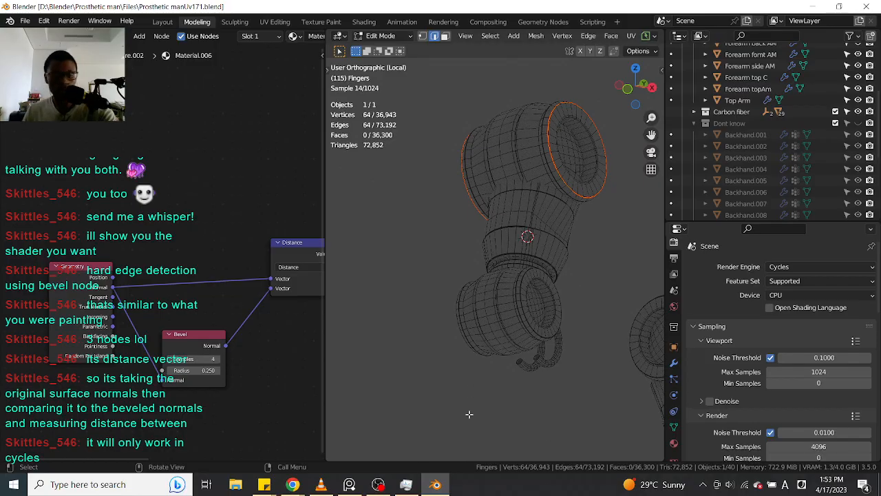
# Step: Switch to the Gyazo clip in the browser, play it to the end, and minimise the Blender window behind it
pyautogui.moveTo(292, 484)
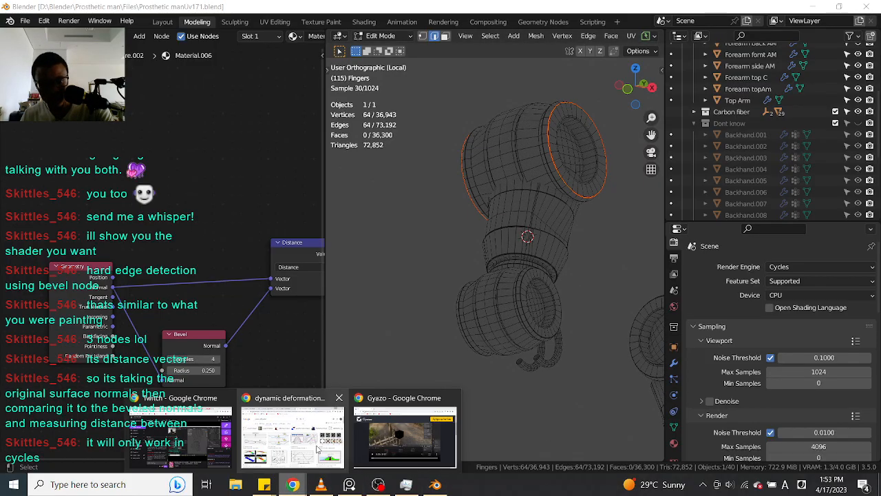
pyautogui.click(405, 432)
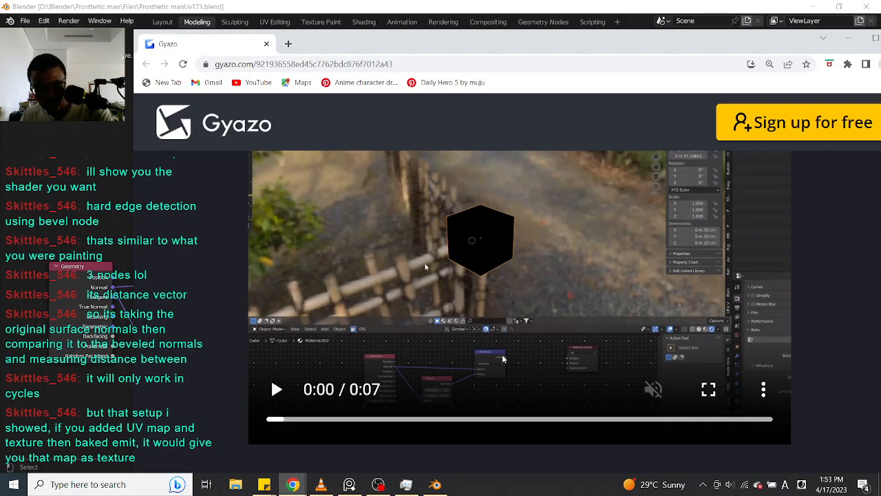
pyautogui.click(527, 334)
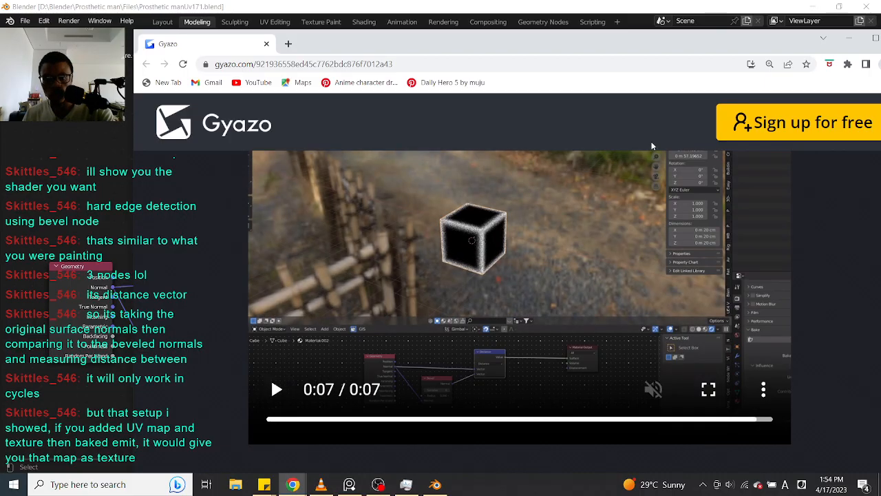
pyautogui.click(813, 7)
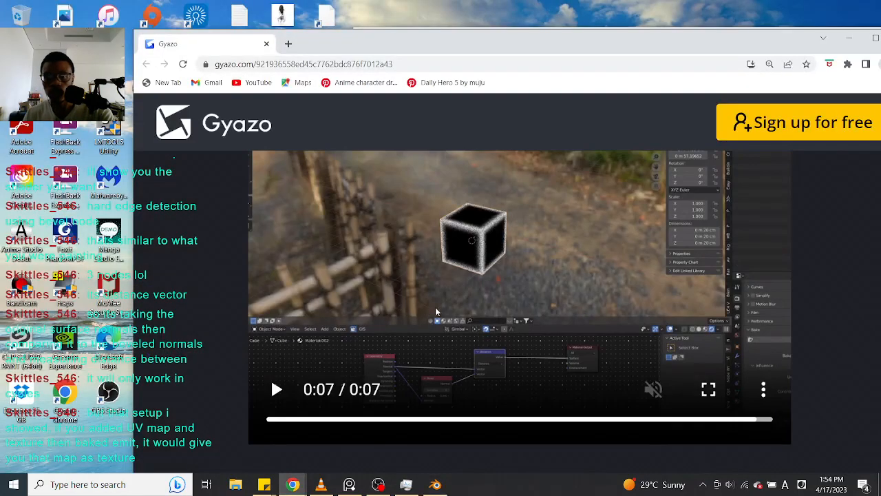
# Step: Switch back to Blender and move the Bevel node slightly up in the finger material's node graph
pyautogui.click(435, 484)
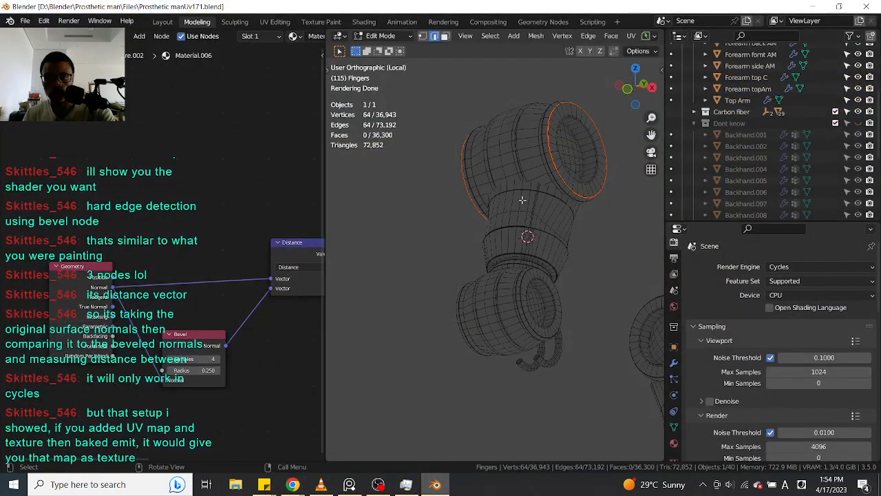
pyautogui.scroll(-8, 236, 254)
pyautogui.moveTo(236, 254)
pyautogui.mouseDown(button='middle')
pyautogui.moveTo(114, 268)
pyautogui.moveTo(138, 254)
pyautogui.moveTo(85, 265)
pyautogui.moveTo(252, 235)
pyautogui.mouseUp(button='middle')
pyautogui.scroll(4, 113, 269)
pyautogui.keyDown('ctrl'); pyautogui.keyDown('shift'); pyautogui.click(93, 282); pyautogui.keyUp('shift'); pyautogui.keyUp('ctrl')
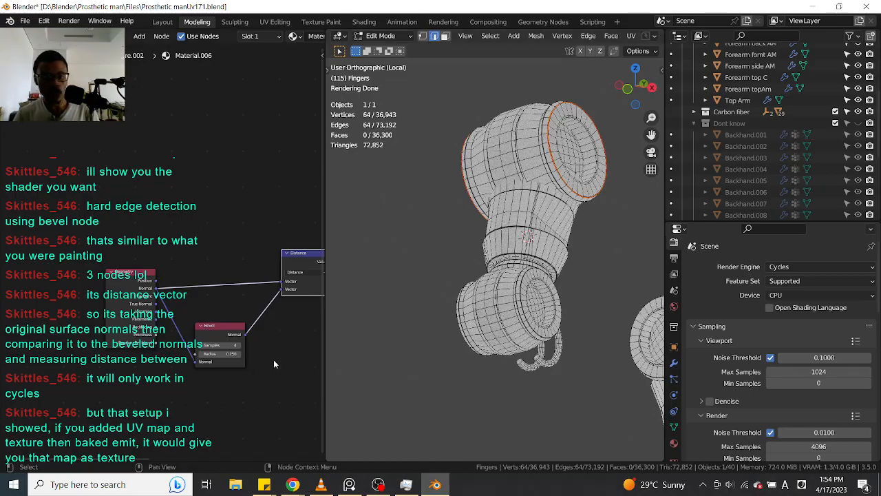
pyautogui.scroll(3, 278, 371)
pyautogui.moveTo(147, 275); pyautogui.dragTo(154, 255)
# Step: Raise the Bevel node's radius to 1.050 and examine the rendered finger
pyautogui.moveTo(175, 300)
pyautogui.mouseDown()
pyautogui.moveTo(235, 300)
pyautogui.moveTo(188, 300)
pyautogui.mouseUp()
pyautogui.click(205, 301)
pyautogui.click(205, 300)
pyautogui.click(205, 300)
pyautogui.click(205, 300)
pyautogui.scroll(1, 489, 292)
pyautogui.scroll(3, 489, 291)
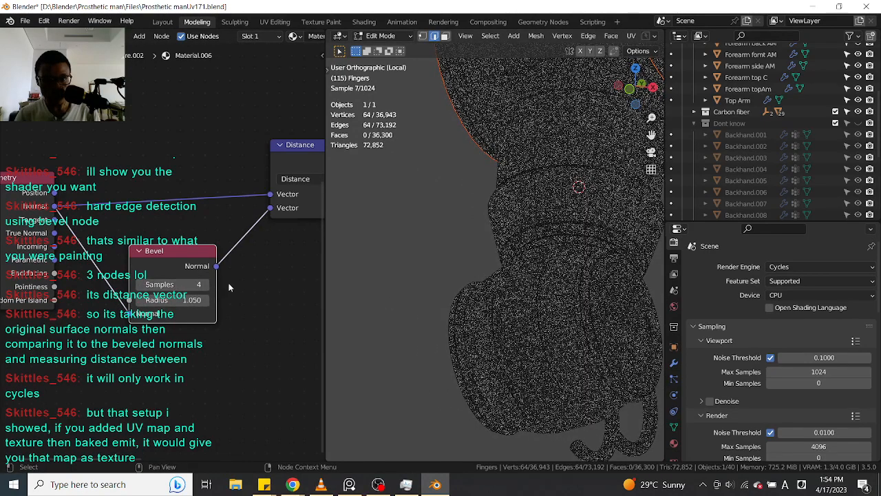
pyautogui.scroll(-4, 267, 286)
pyautogui.moveTo(267, 286); pyautogui.dragTo(253, 319, button='middle')
pyautogui.scroll(1, 253, 318)
pyautogui.scroll(1, 253, 319)
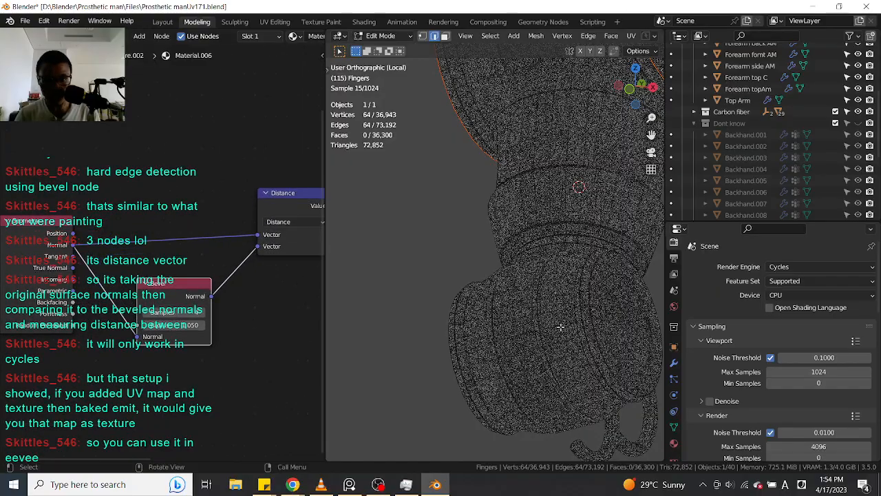
pyautogui.keyDown('shift'); pyautogui.moveTo(590, 296); pyautogui.dragTo(582, 318, button='middle'); pyautogui.keyUp('shift')
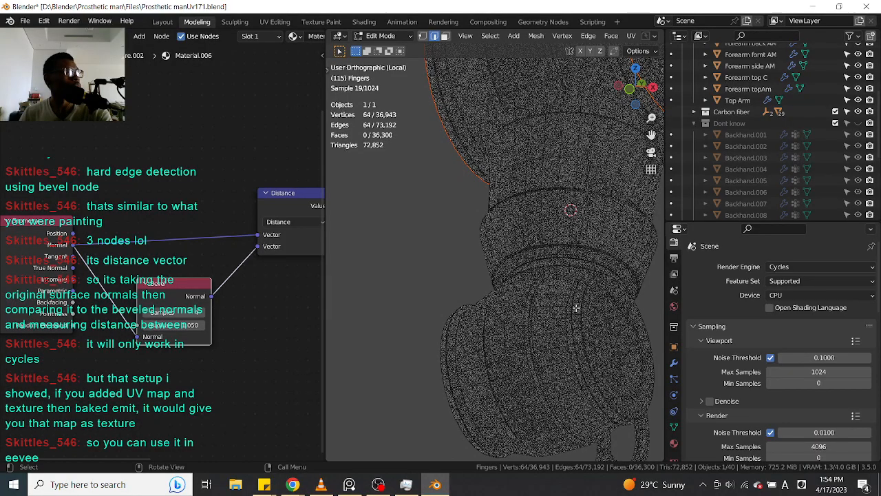
# Step: Raise the Bevel radius to 2.450 and switch the Fingers object to Object Mode
pyautogui.moveTo(186, 325)
pyautogui.mouseDown()
pyautogui.moveTo(155, 324)
pyautogui.moveTo(199, 324)
pyautogui.moveTo(183, 325)
pyautogui.mouseUp()
pyautogui.scroll(-4, 545, 332)
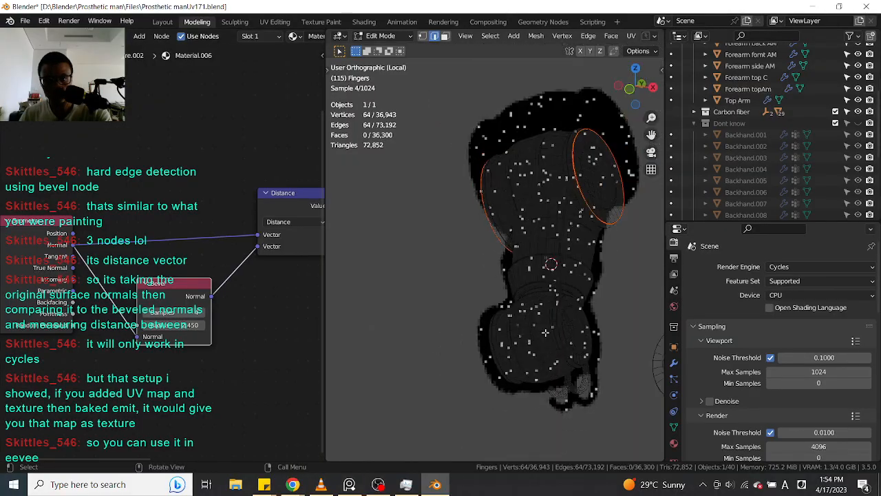
pyautogui.moveTo(545, 333); pyautogui.dragTo(559, 300, button='middle')
pyautogui.hotkey('ctrl', 'Tab')
pyautogui.click(558, 246)
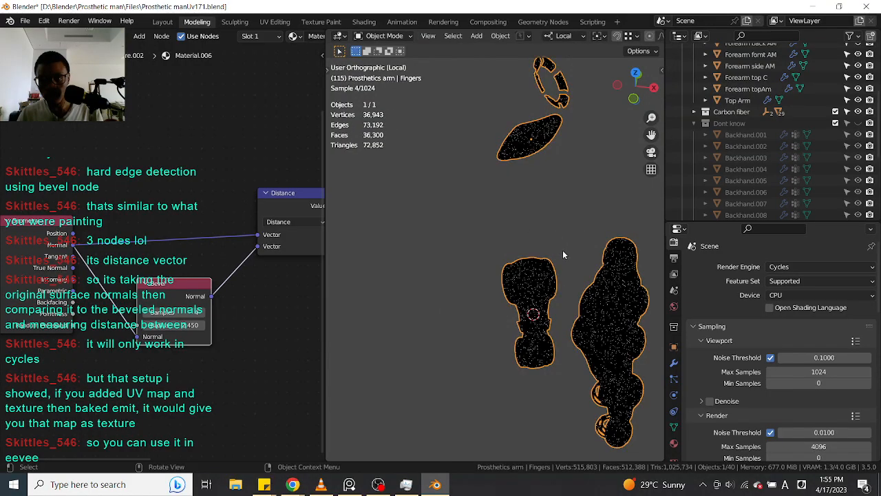
pyautogui.scroll(4, 561, 338)
pyautogui.scroll(-3, 224, 322)
pyautogui.scroll(2, 228, 334)
pyautogui.moveTo(26, 266); pyautogui.dragTo(80, 269, button='middle')
# Step: Check Blender's processor load in Task Manager and return to Blender
pyautogui.click(406, 484)
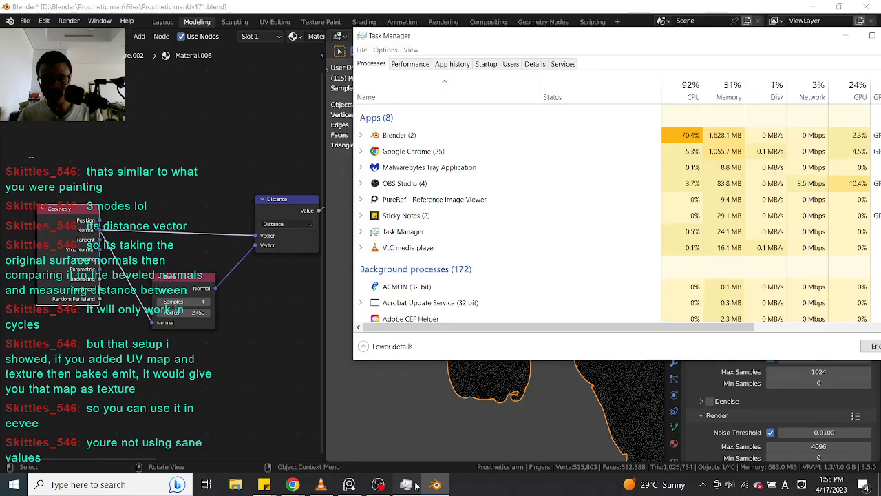
pyautogui.click(406, 484)
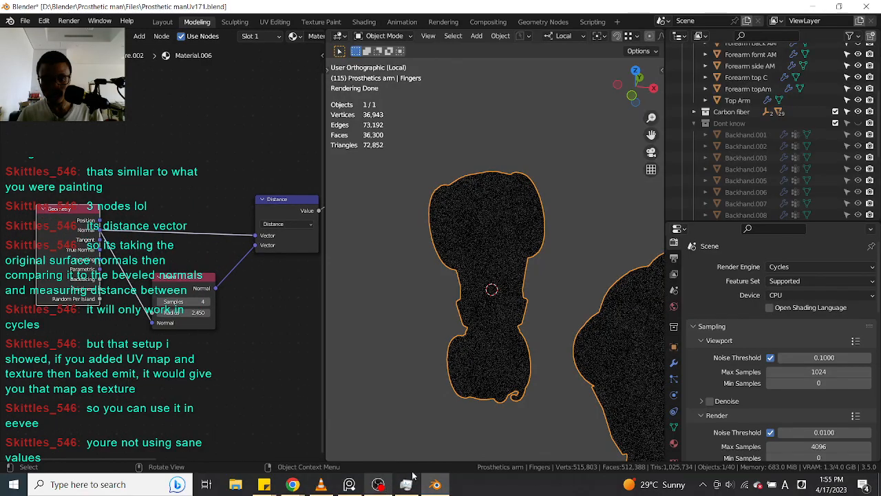
# Step: Switch to the Gyazo clip, play it full screen to examine its node setup, pause at 0:01 and leave full screen
pyautogui.click(293, 483)
pyautogui.click(356, 456)
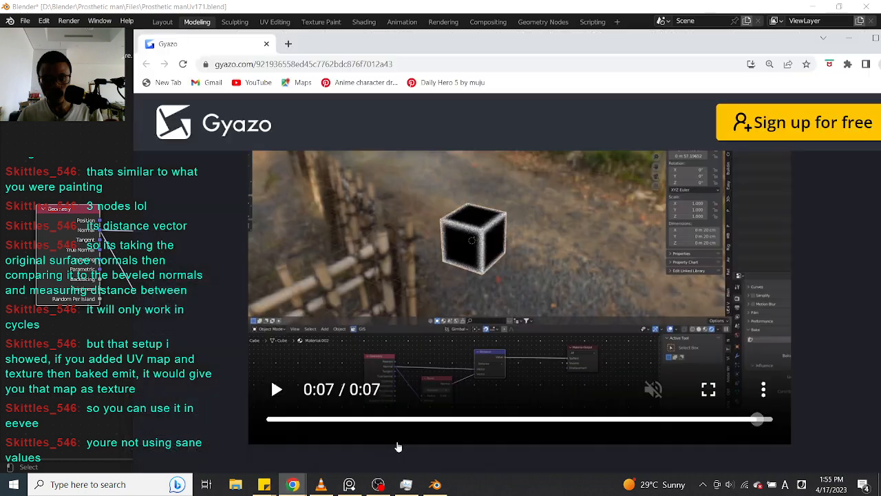
pyautogui.click(708, 389)
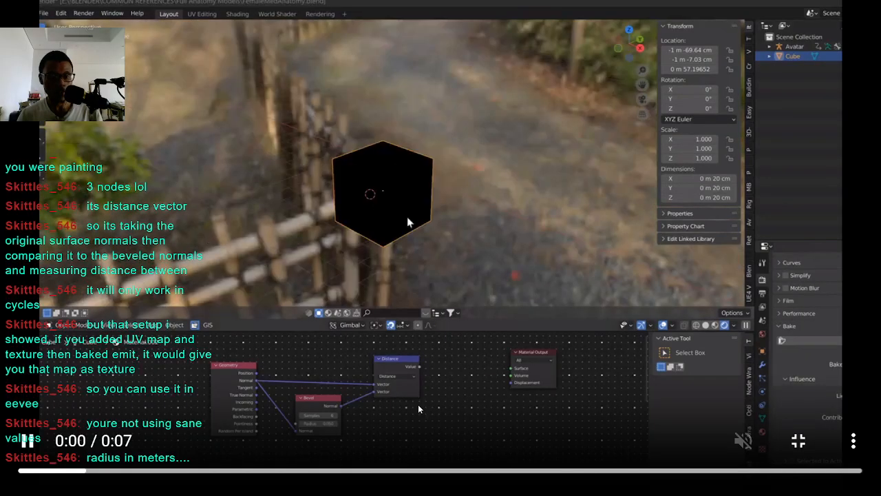
pyautogui.click(418, 408)
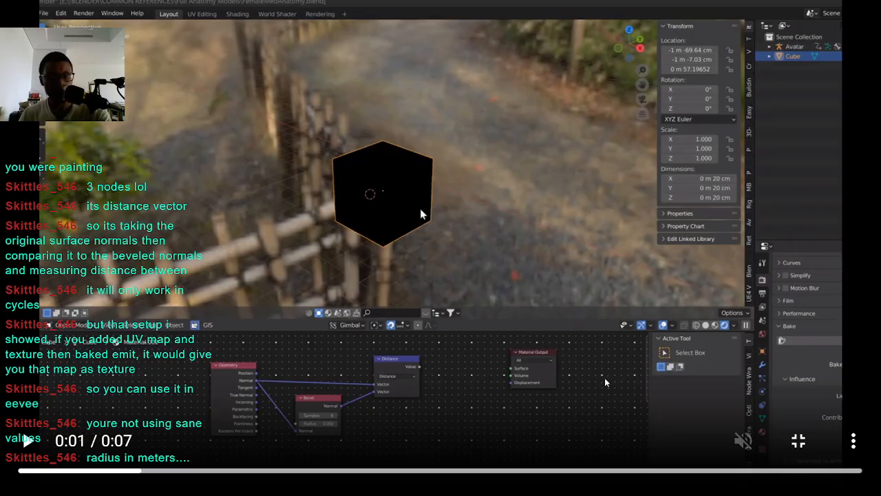
pyautogui.click(800, 444)
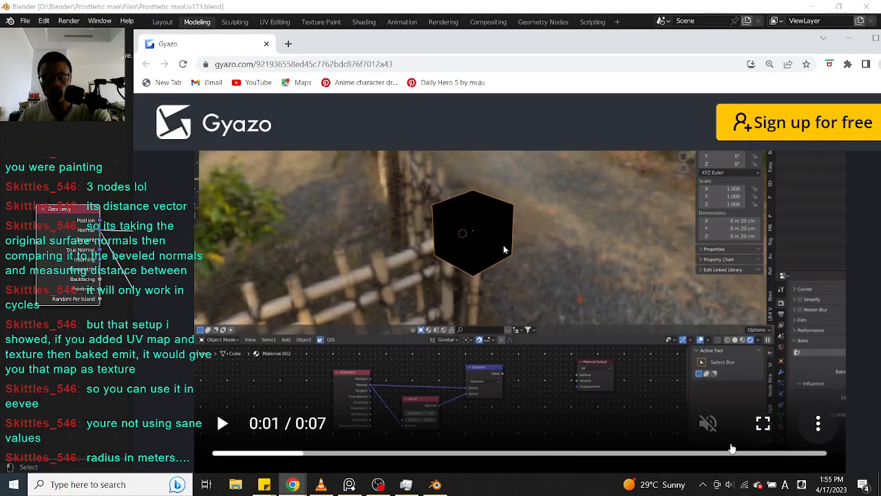
# Step: Return to Blender and set the Bevel node's samples to 6 and its radius to 1.650
pyautogui.hotkey('alt', 'Tab')
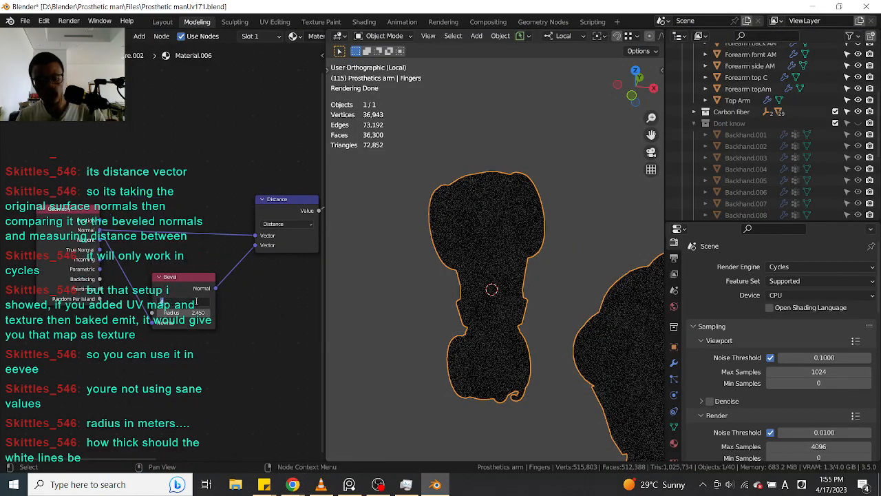
pyautogui.click(239, 321)
pyautogui.moveTo(196, 313)
pyautogui.mouseDown()
pyautogui.moveTo(159, 313)
pyautogui.moveTo(183, 313)
pyautogui.mouseUp()
pyautogui.scroll(3, 485, 319)
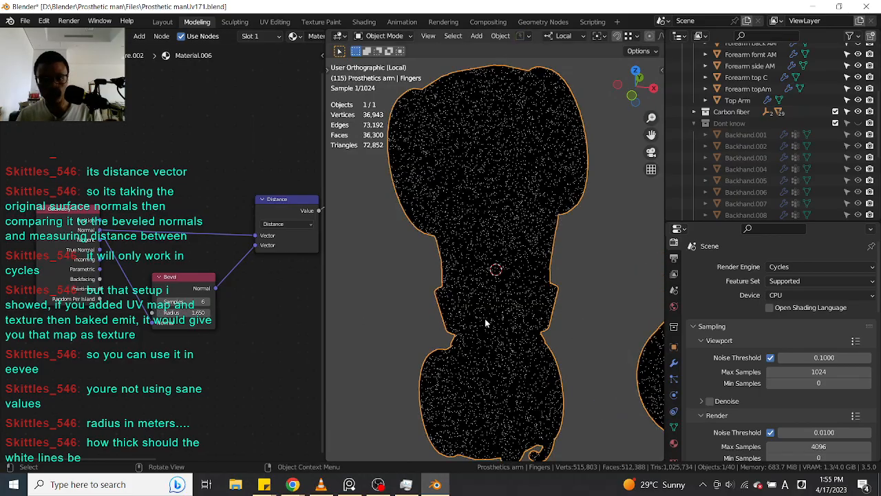
# Step: Lower the Bevel radius to 1.580 and inspect the rendered finger from several angles
pyautogui.moveTo(197, 313)
pyautogui.mouseDown()
pyautogui.moveTo(167, 314)
pyautogui.moveTo(183, 313)
pyautogui.mouseUp()
pyautogui.scroll(-1, 532, 305)
pyautogui.moveTo(532, 305); pyautogui.dragTo(528, 249, button='middle')
pyautogui.scroll(4, 503, 304)
pyautogui.scroll(-4, 503, 303)
pyautogui.scroll(5, 520, 378)
pyautogui.keyDown('shift'); pyautogui.moveTo(519, 374); pyautogui.dragTo(521, 342, button='middle'); pyautogui.keyUp('shift')
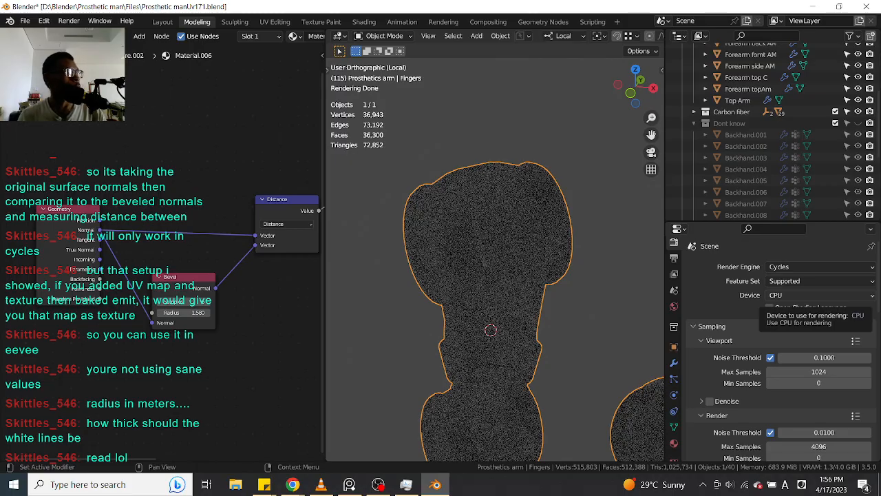
pyautogui.moveTo(504, 296)
pyautogui.mouseDown(button='middle')
pyautogui.moveTo(515, 300)
pyautogui.moveTo(507, 283)
pyautogui.mouseUp(button='middle')
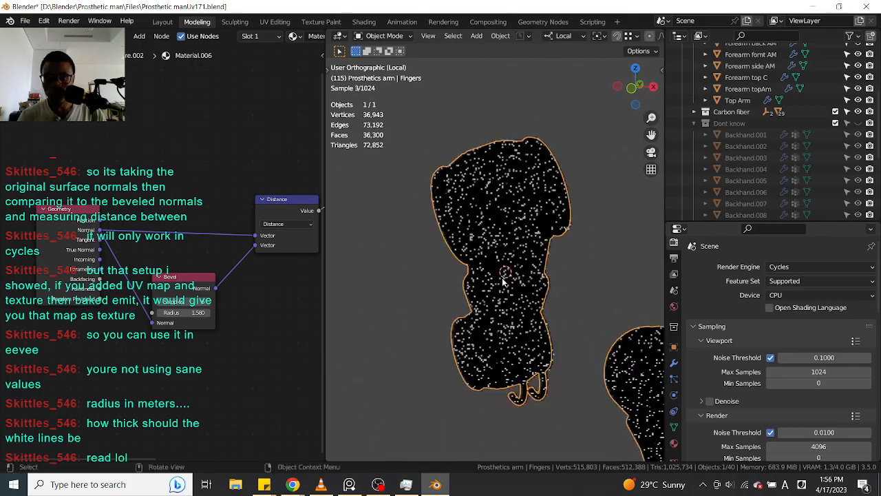
pyautogui.scroll(2, 506, 284)
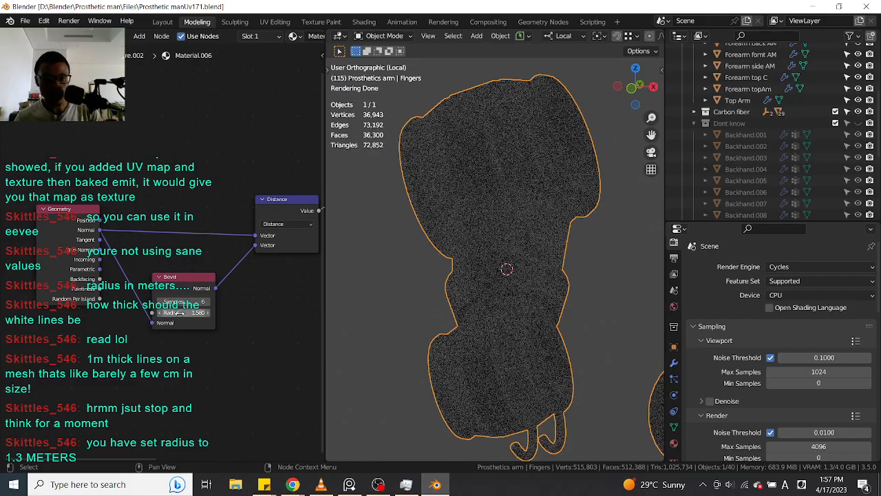
# Step: Display the Fingers object's transform values and dimensions beside the 3D view
pyautogui.click(660, 70)
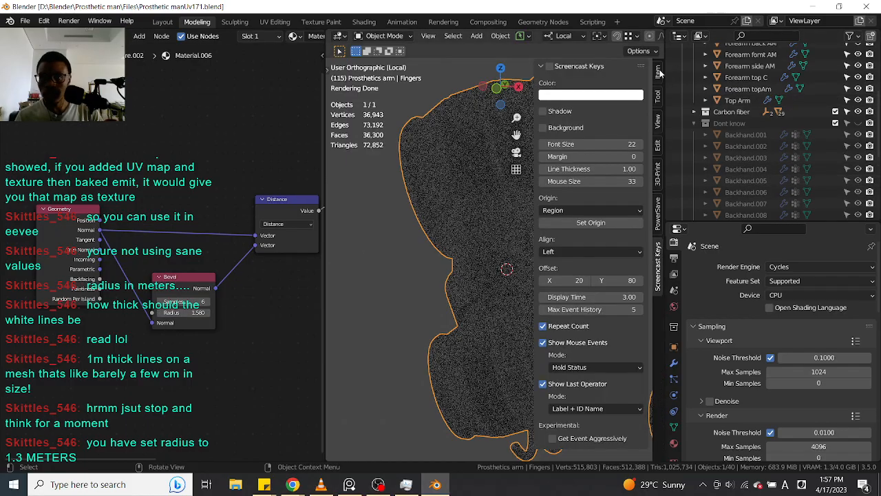
pyautogui.click(662, 97)
pyautogui.click(658, 124)
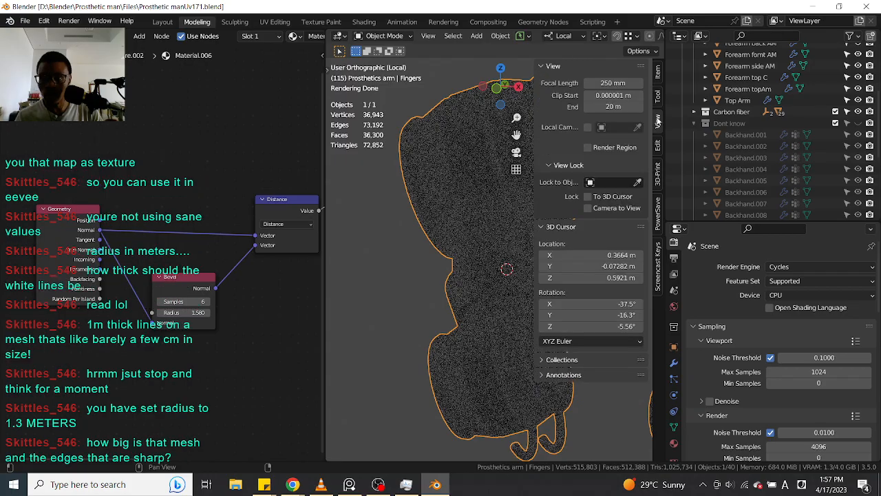
pyautogui.click(657, 72)
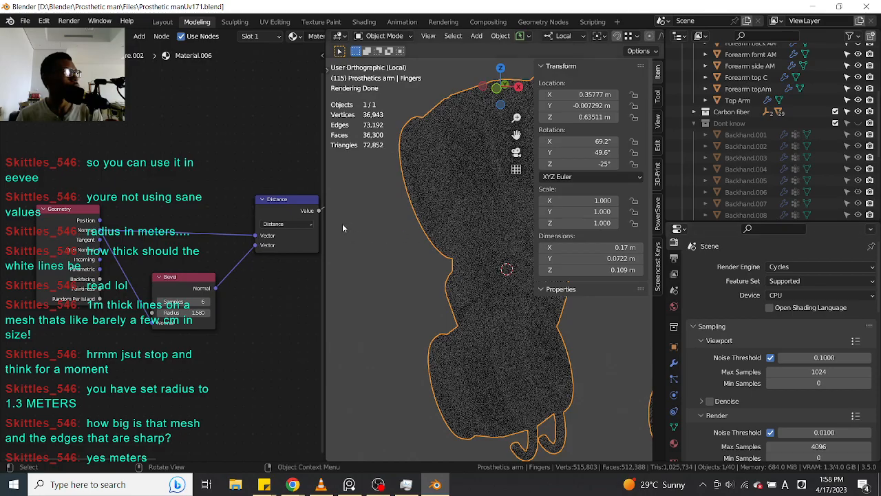
# Step: Set the Bevel node's radius to 0.100 and hide the transform values to uncover the finger
pyautogui.doubleClick(190, 313)
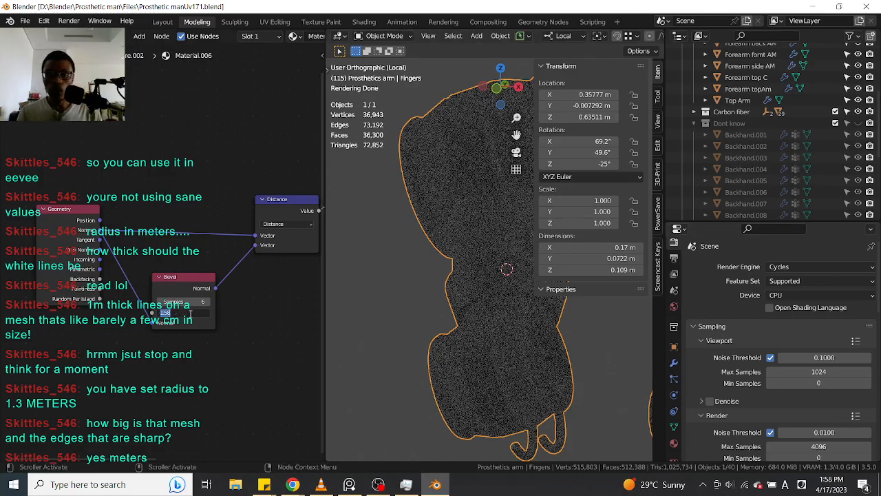
pyautogui.write('.1')
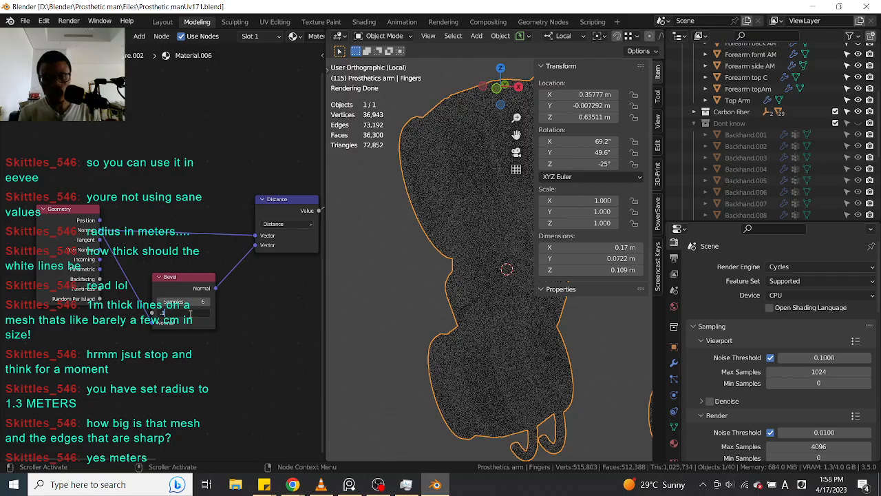
pyautogui.press('Return')
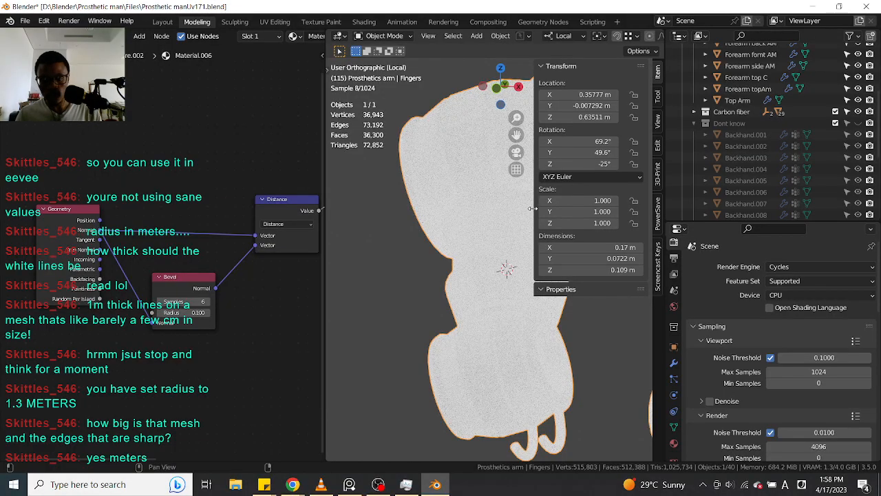
pyautogui.moveTo(534, 209); pyautogui.dragTo(651, 208)
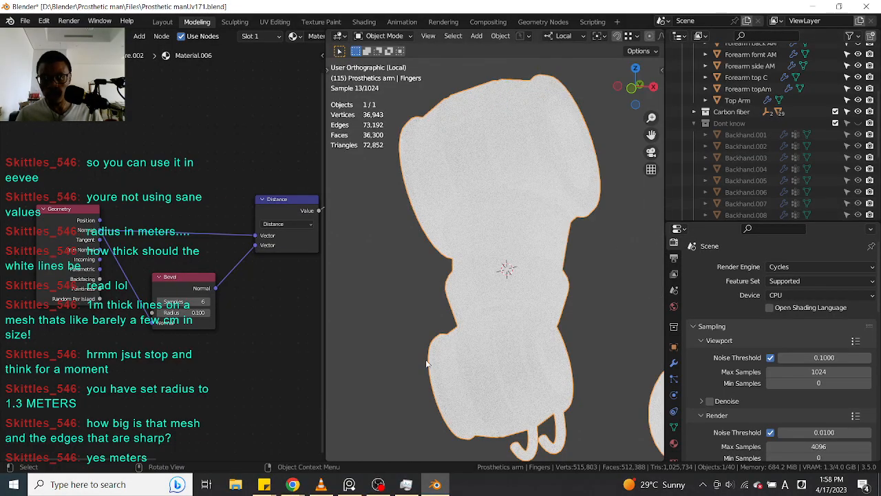
# Step: Set the Bevel node's radius to 0.210
pyautogui.click(197, 311)
pyautogui.write('0.21')
pyautogui.press('Return')
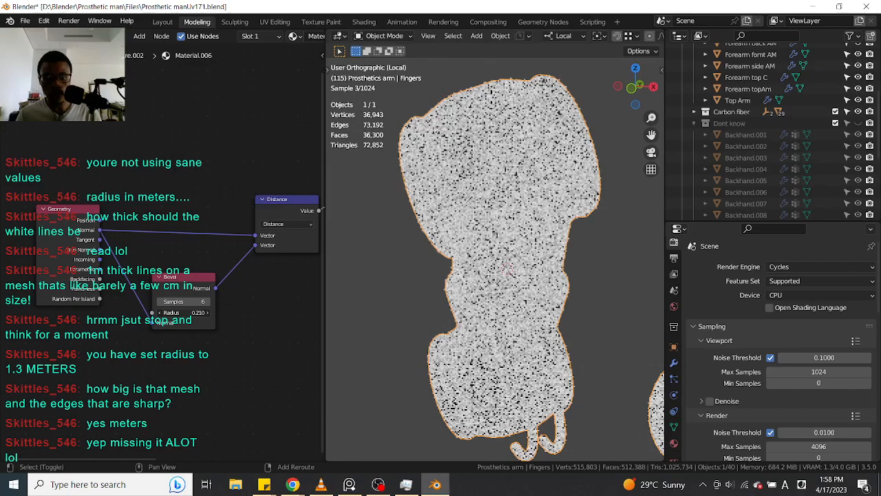
# Step: Increase the Bevel radius gradually through 0.330, 0.370 and beyond 0.400, and save the file
pyautogui.moveTo(183, 312); pyautogui.dragTo(193, 312)
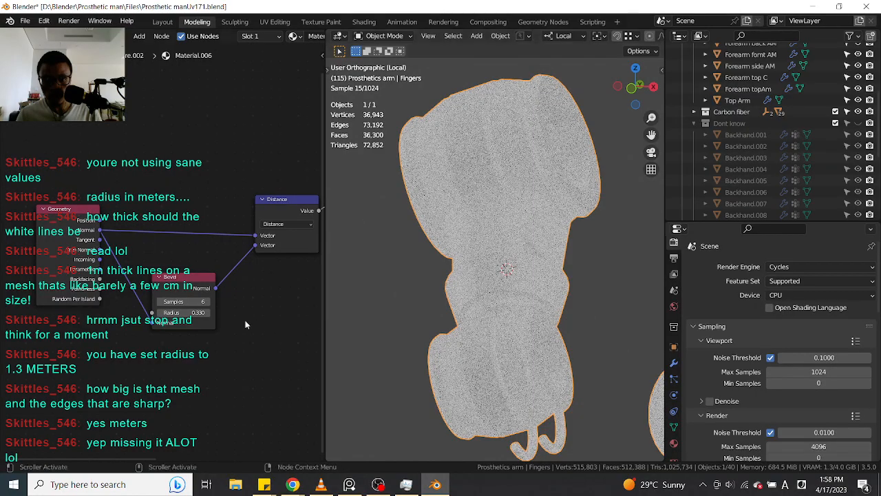
pyautogui.moveTo(190, 313); pyautogui.dragTo(201, 313)
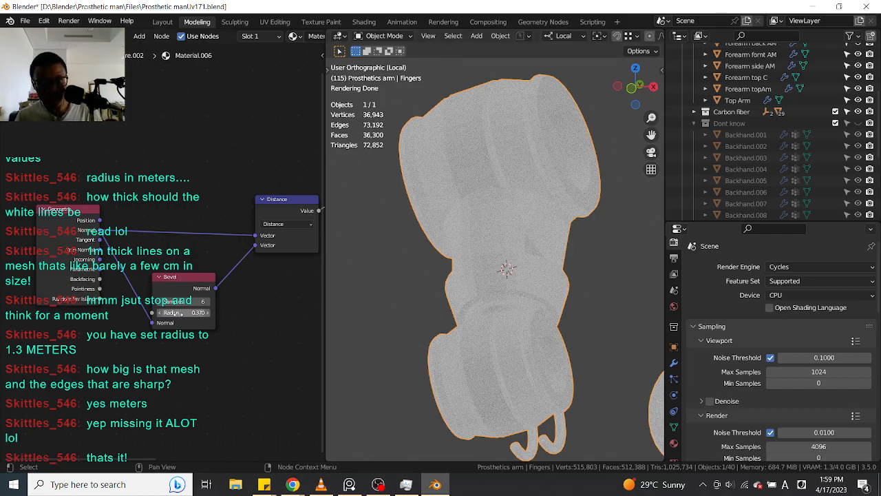
pyautogui.moveTo(178, 313)
pyautogui.keyDown('shift'); pyautogui.mouseDown()
pyautogui.moveTo(204, 313)
pyautogui.moveTo(180, 313)
pyautogui.mouseUp(); pyautogui.keyUp('shift')
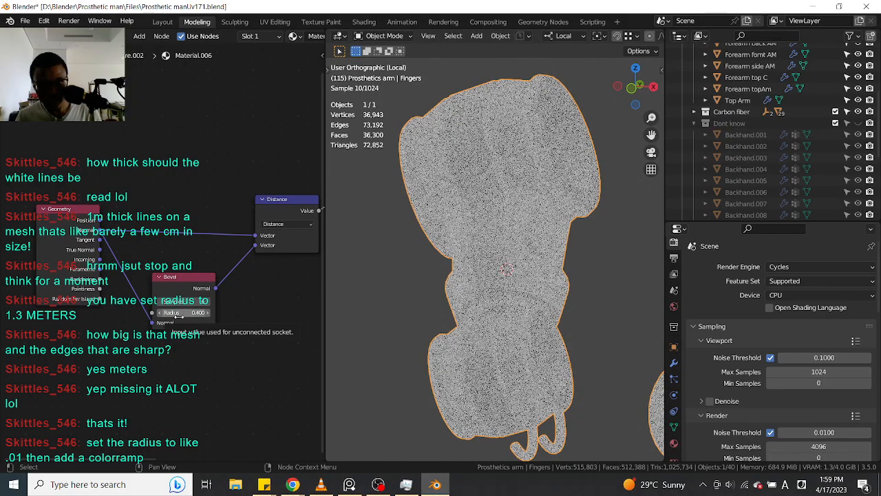
pyautogui.keyDown('shift'); pyautogui.moveTo(179, 313); pyautogui.dragTo(205, 313); pyautogui.keyUp('shift')
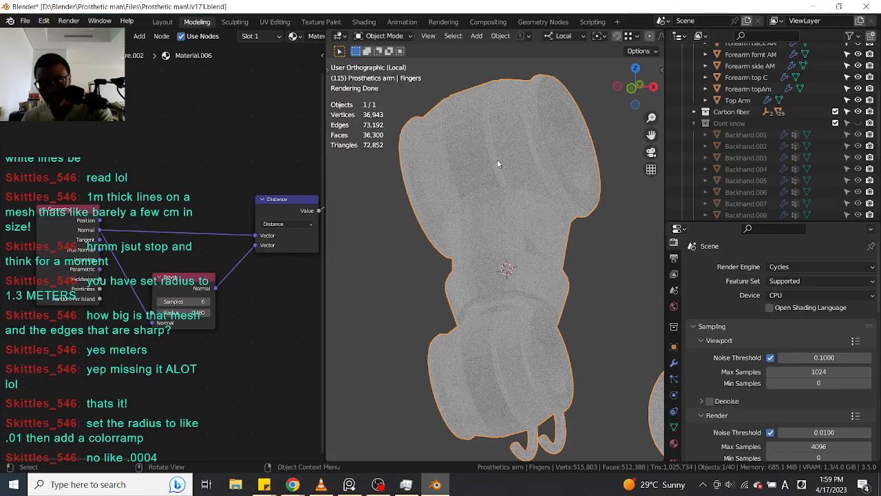
pyautogui.hotkey('ctrl', 's')
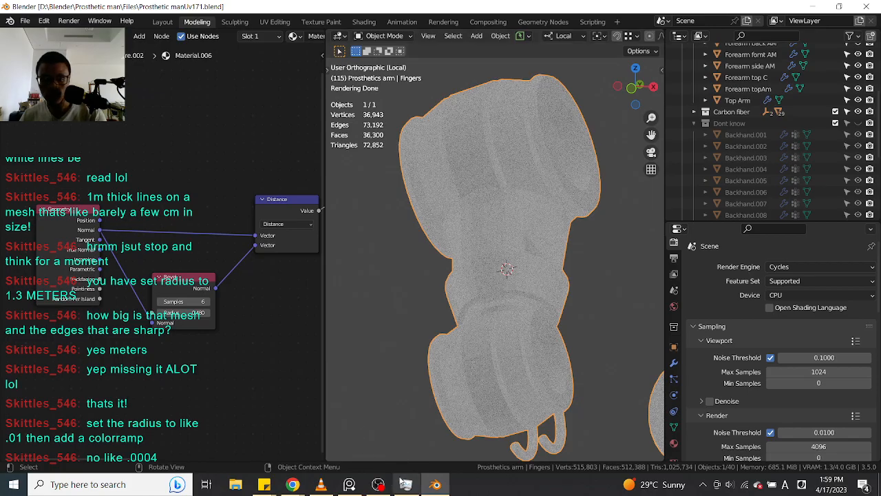
# Step: Switch to the Gyazo clip, resume playback and pause at 0:05 to examine the cube's white edges and node links
pyautogui.click(321, 484)
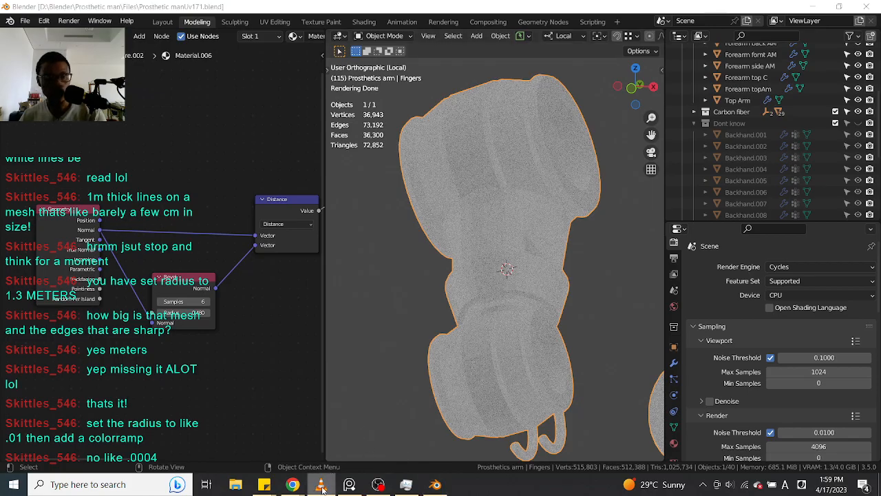
pyautogui.moveTo(292, 484)
pyautogui.click(404, 434)
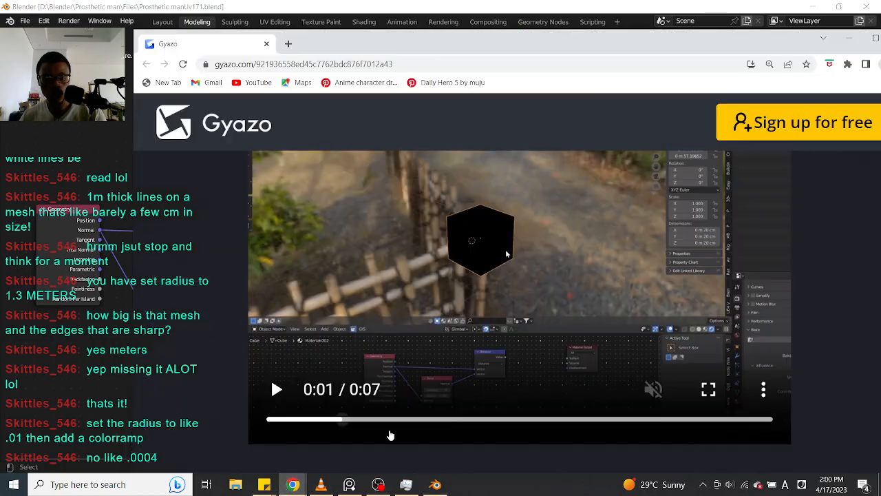
pyautogui.click(275, 390)
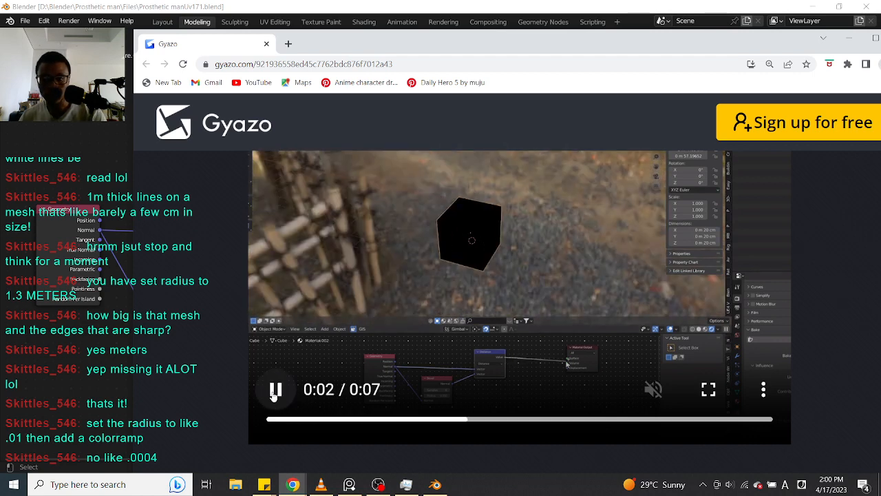
pyautogui.click(275, 391)
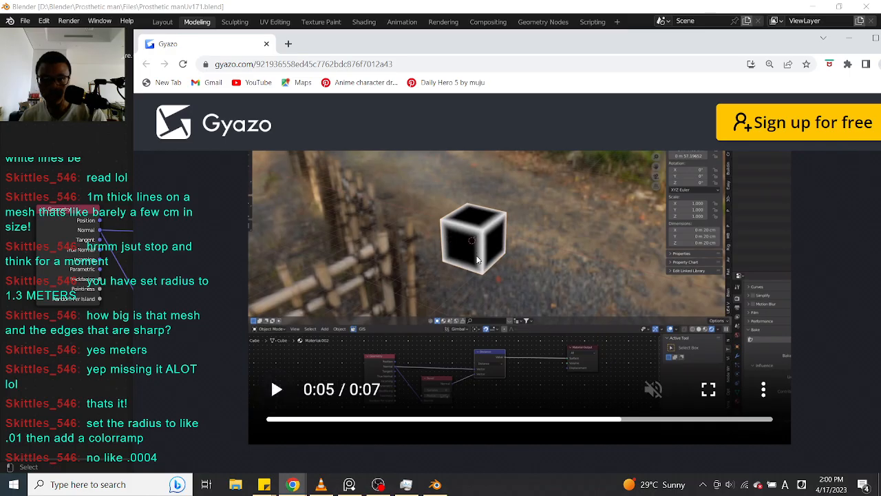
# Step: Switch back to Blender and set the Bevel node's radius to 0.01
pyautogui.click(850, 39)
pyautogui.moveTo(491, 392); pyautogui.dragTo(492, 396, button='middle')
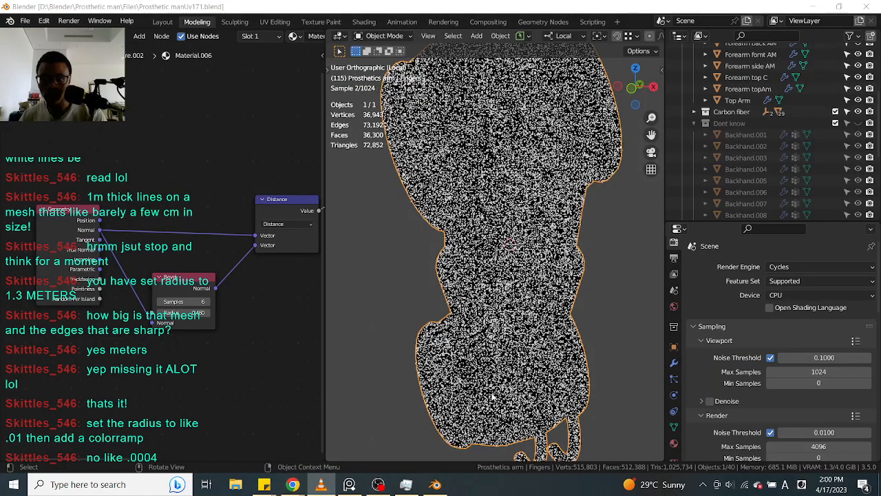
pyautogui.click(186, 313)
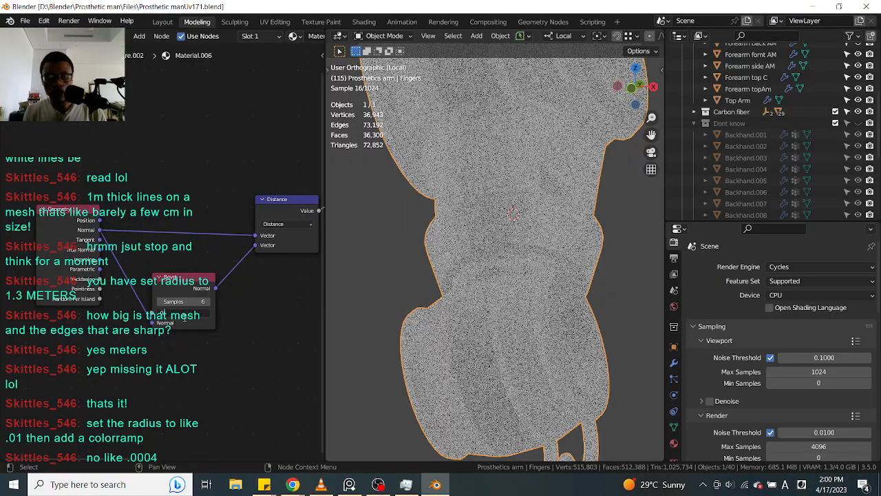
pyautogui.press('Return')
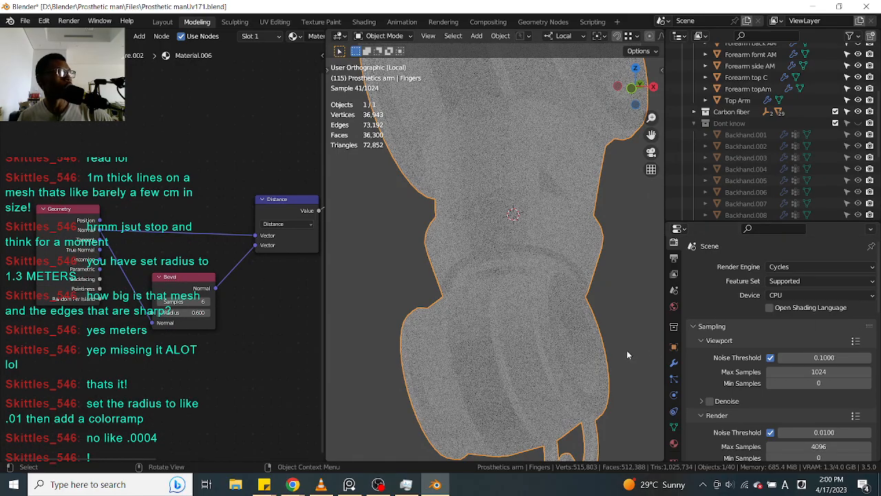
pyautogui.doubleClick(188, 312)
pyautogui.press('BackSpace')
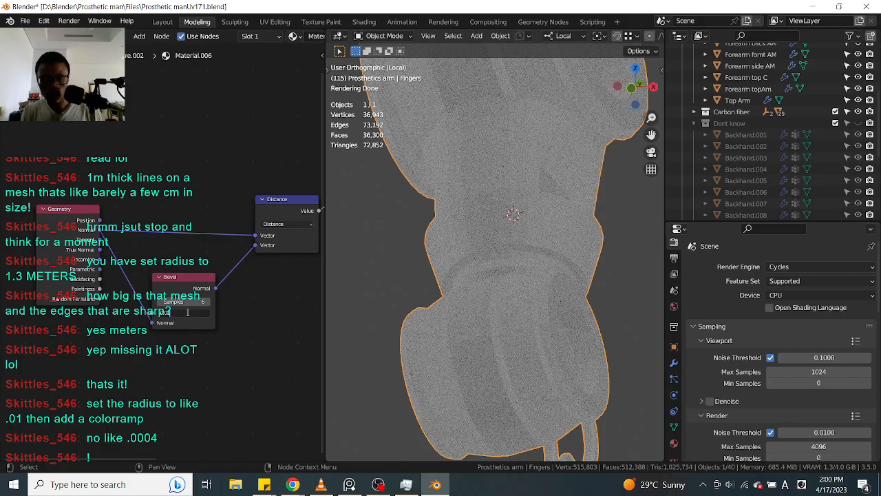
pyautogui.write('.01')
pyautogui.press('Return')
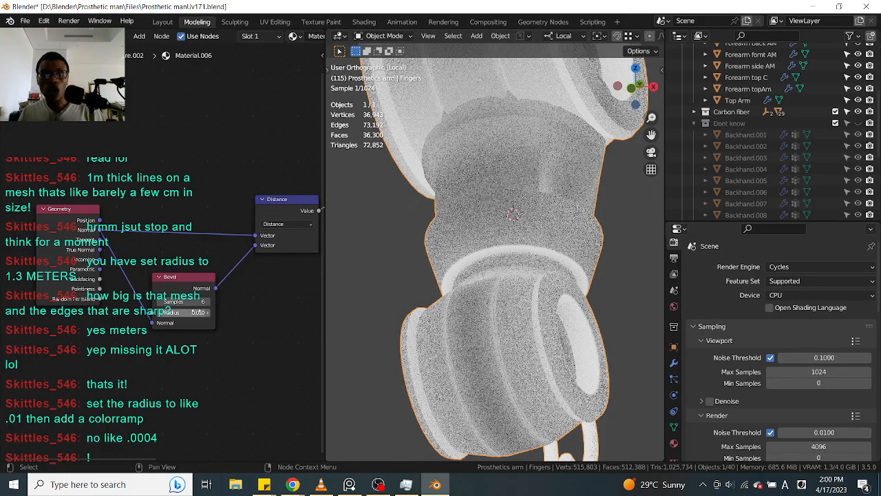
# Step: Insert a ColorRamp node between the Bevel and Distance nodes and tighten its gradient, with the black stop at 0.331
pyautogui.moveTo(271, 206); pyautogui.dragTo(294, 199)
pyautogui.moveTo(236, 324); pyautogui.dragTo(172, 324, button='middle')
pyautogui.hotkey('shift', 'a')
pyautogui.write('c')
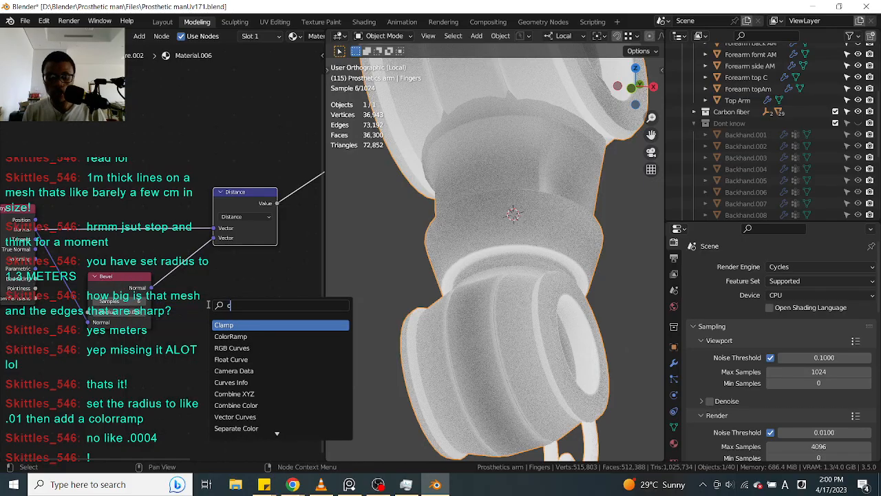
pyautogui.write('omb')
pyautogui.press('BackSpace')
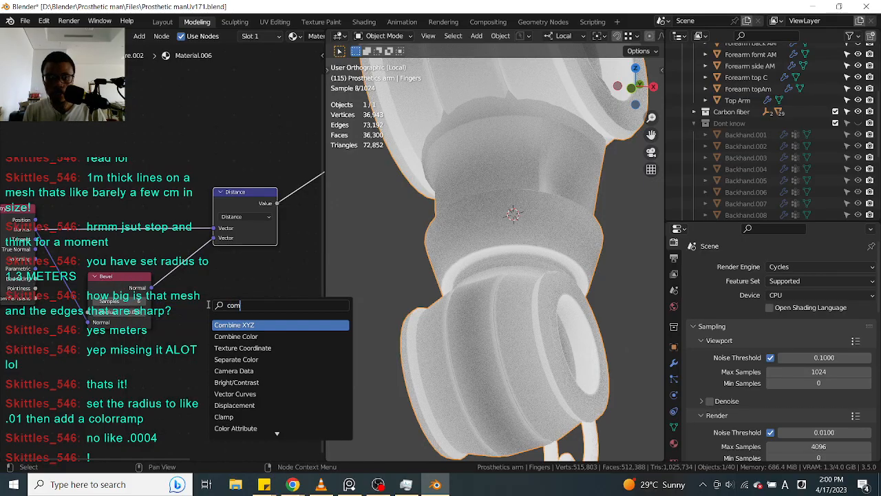
pyautogui.press('BackSpace')
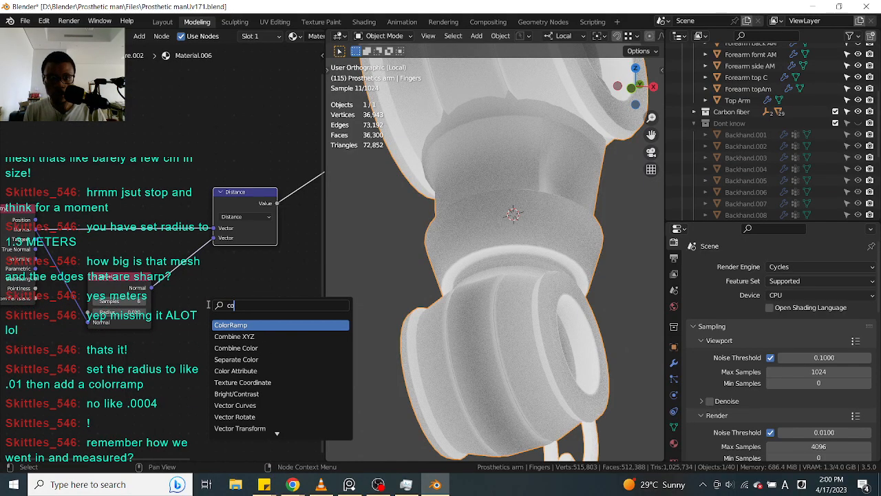
pyautogui.press('Return')
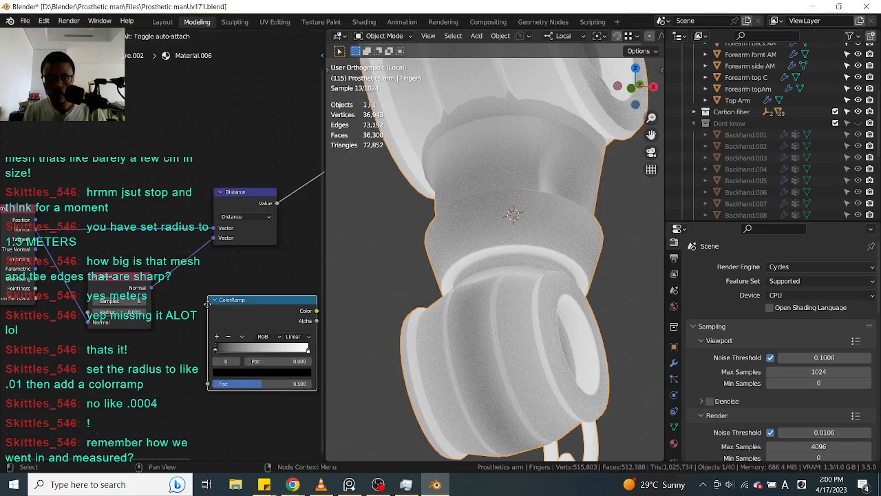
pyautogui.click(172, 274)
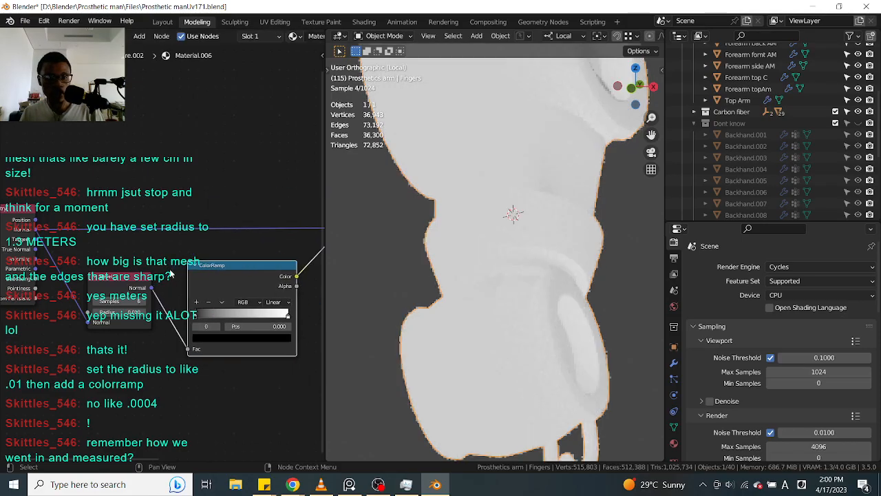
pyautogui.moveTo(288, 314)
pyautogui.mouseDown()
pyautogui.moveTo(201, 319)
pyautogui.moveTo(235, 314)
pyautogui.mouseUp()
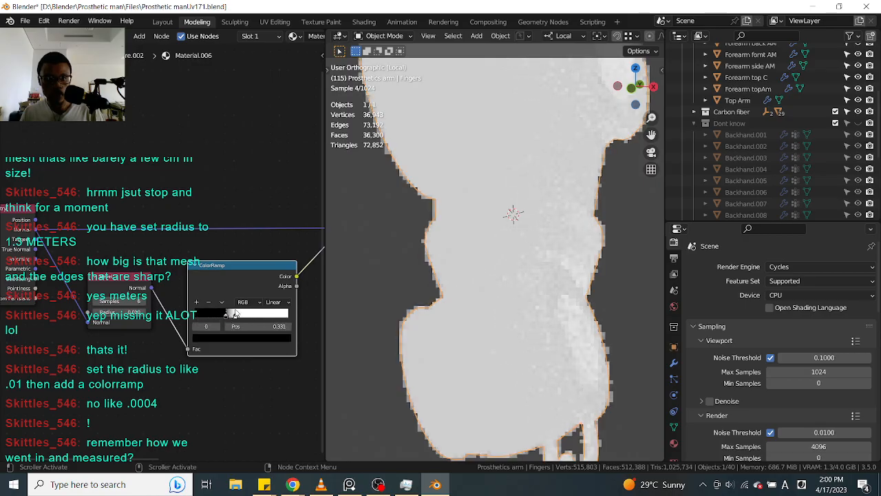
# Step: Rearrange the Geometry, Bevel, ColorRamp and Distance nodes so that they sit apart and their links are readable
pyautogui.moveTo(311, 283); pyautogui.dragTo(241, 280, button='middle')
pyautogui.moveTo(295, 205); pyautogui.dragTo(178, 186)
pyautogui.moveTo(172, 274); pyautogui.dragTo(137, 278)
pyautogui.moveTo(20, 361); pyautogui.dragTo(143, 334, button='middle')
pyautogui.moveTo(92, 365); pyautogui.dragTo(329, 133)
pyautogui.moveTo(262, 241); pyautogui.dragTo(176, 240)
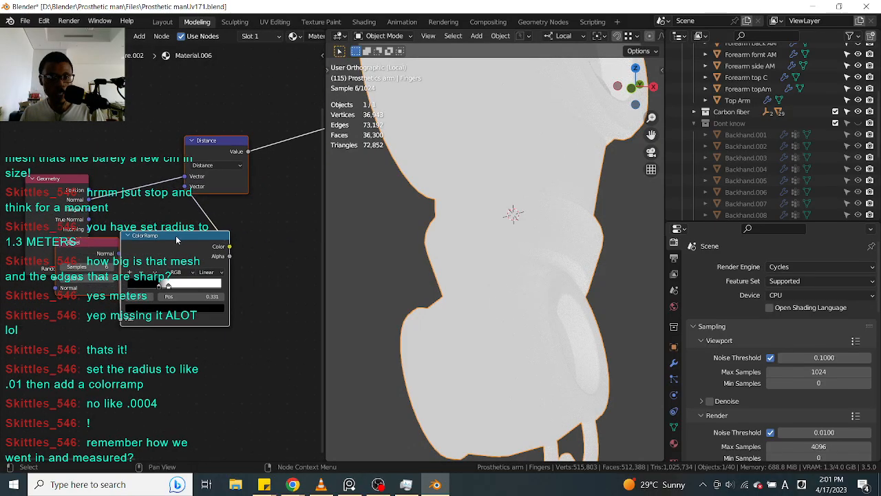
pyautogui.moveTo(42, 181); pyautogui.dragTo(6, 175)
pyautogui.moveTo(101, 266); pyautogui.dragTo(102, 255, button='middle')
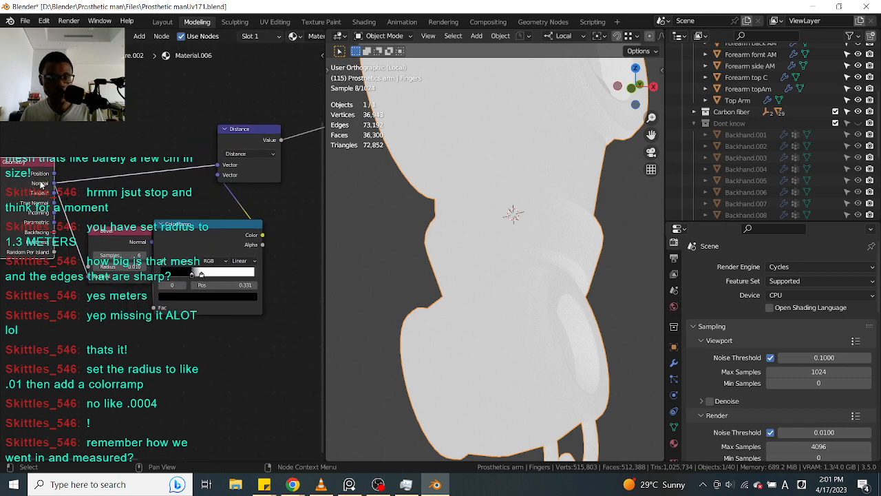
pyautogui.moveTo(190, 239); pyautogui.dragTo(226, 248)
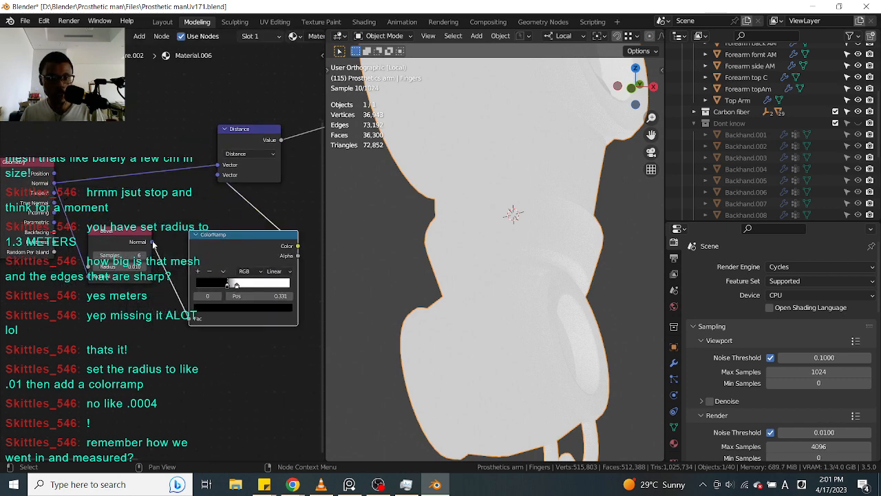
pyautogui.moveTo(222, 234); pyautogui.dragTo(206, 229)
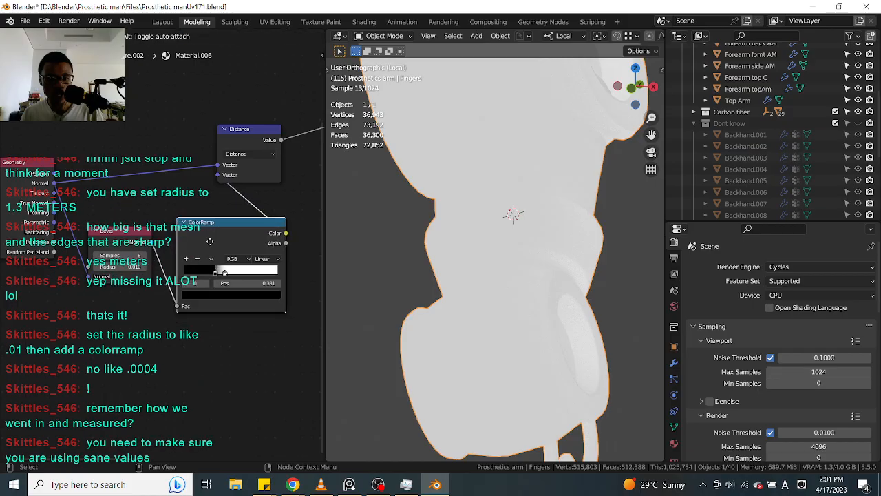
pyautogui.moveTo(240, 153); pyautogui.dragTo(274, 146)
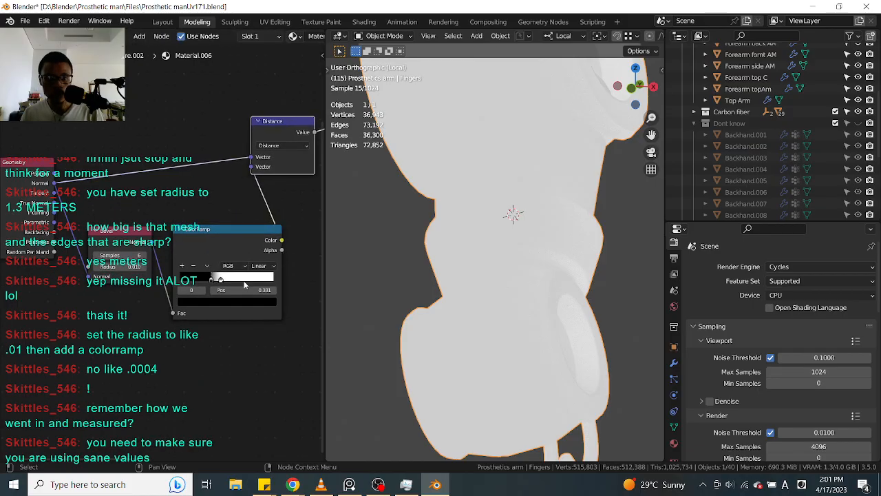
# Step: Set the ColorRamp's black stop to 0.000 and its white stop to 0.116
pyautogui.moveTo(220, 279); pyautogui.dragTo(271, 277)
pyautogui.moveTo(208, 278)
pyautogui.mouseDown()
pyautogui.moveTo(268, 279)
pyautogui.moveTo(168, 286)
pyautogui.mouseUp()
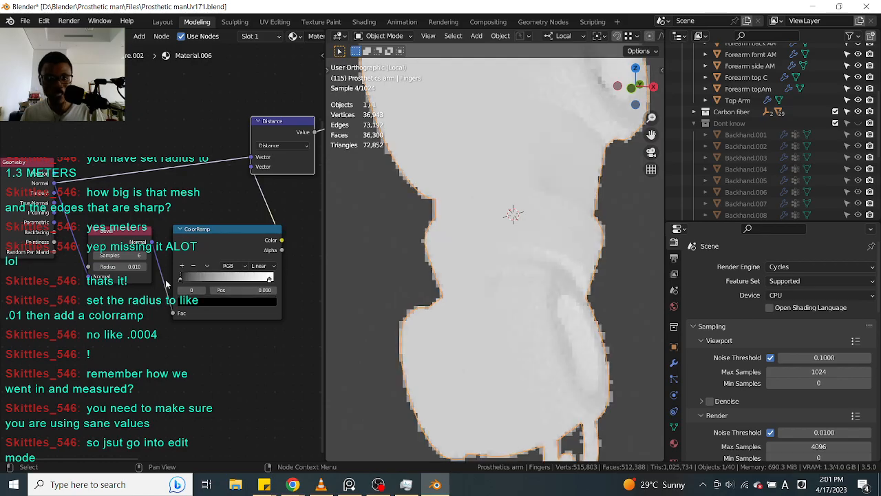
pyautogui.moveTo(269, 279); pyautogui.dragTo(190, 280)
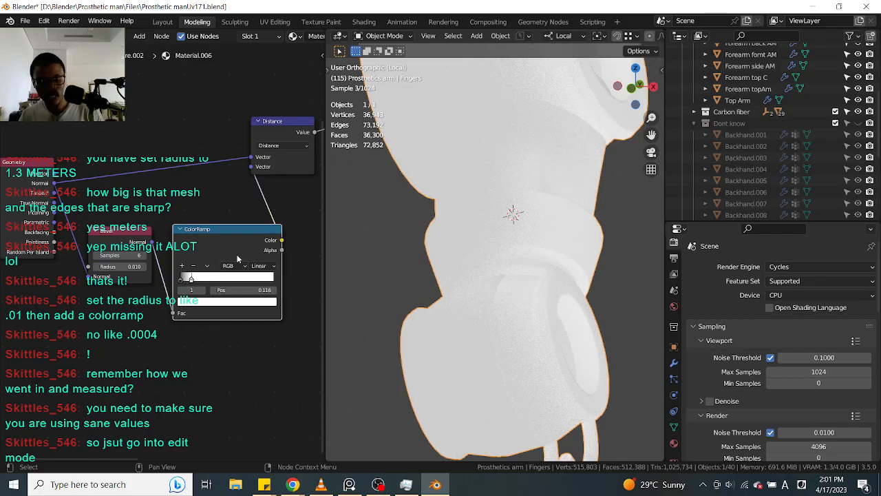
# Step: Mute the ColorRamp node to compare the shading without it, and save the file
pyautogui.press('m')
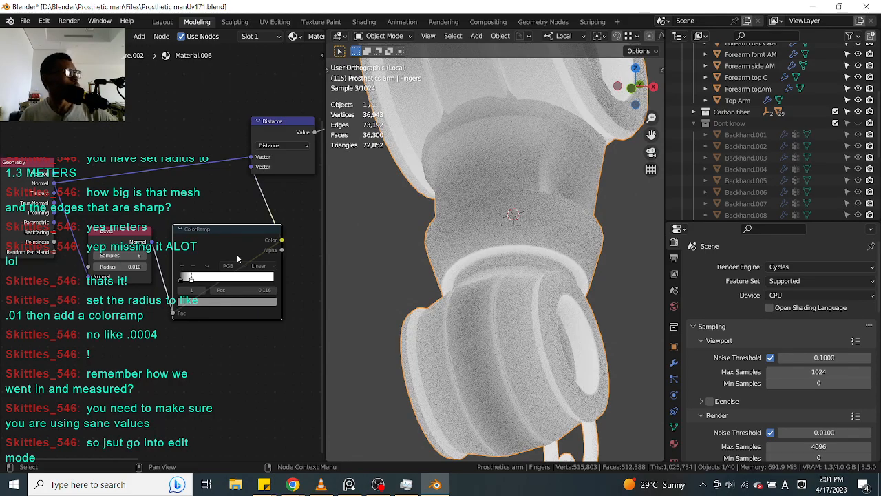
pyautogui.hotkey('ctrl', 's')
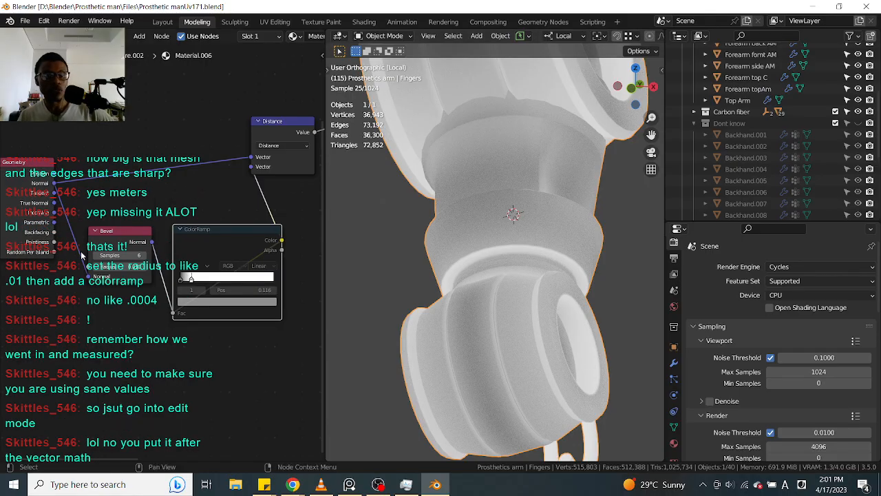
# Step: Move the ColorRamp out of the Bevel link and place it on the Distance node's output
pyautogui.moveTo(229, 225); pyautogui.dragTo(137, 225, button='middle')
pyautogui.moveTo(138, 230); pyautogui.dragTo(293, 105)
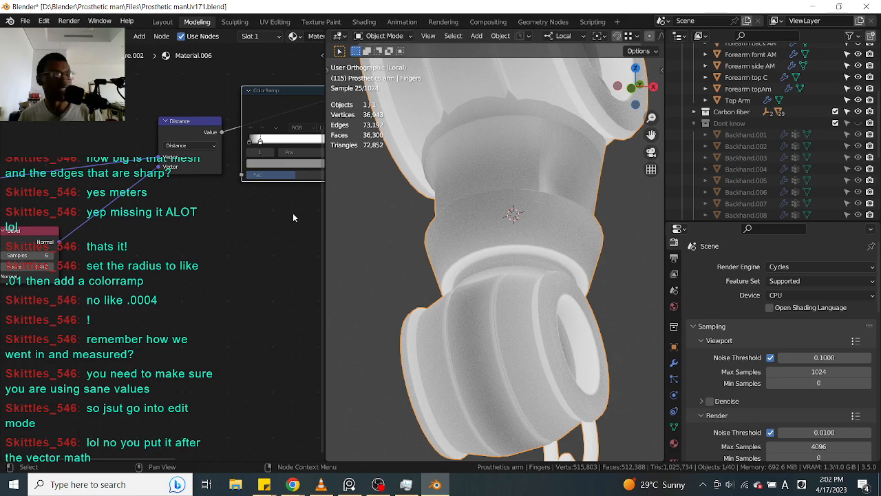
pyautogui.moveTo(293, 213); pyautogui.dragTo(229, 260, button='middle')
pyautogui.moveTo(257, 150); pyautogui.dragTo(207, 201, button='middle')
pyautogui.moveTo(207, 201); pyautogui.dragTo(182, 188)
# Step: Set the ColorRamp's black stop to 0.545 and its white stop to 1.000
pyautogui.moveTo(149, 224); pyautogui.dragTo(196, 225)
pyautogui.moveTo(141, 225); pyautogui.dragTo(233, 228)
pyautogui.moveTo(178, 226)
pyautogui.mouseDown()
pyautogui.moveTo(205, 226)
pyautogui.moveTo(190, 224)
pyautogui.mouseUp()
pyautogui.scroll(-1, 551, 200)
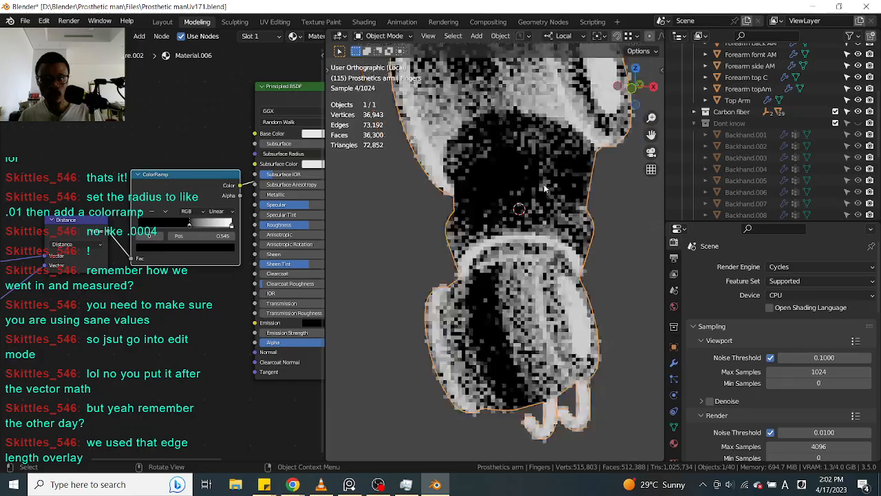
pyautogui.keyDown('shift'); pyautogui.moveTo(525, 150); pyautogui.dragTo(523, 231, button='middle'); pyautogui.keyUp('shift')
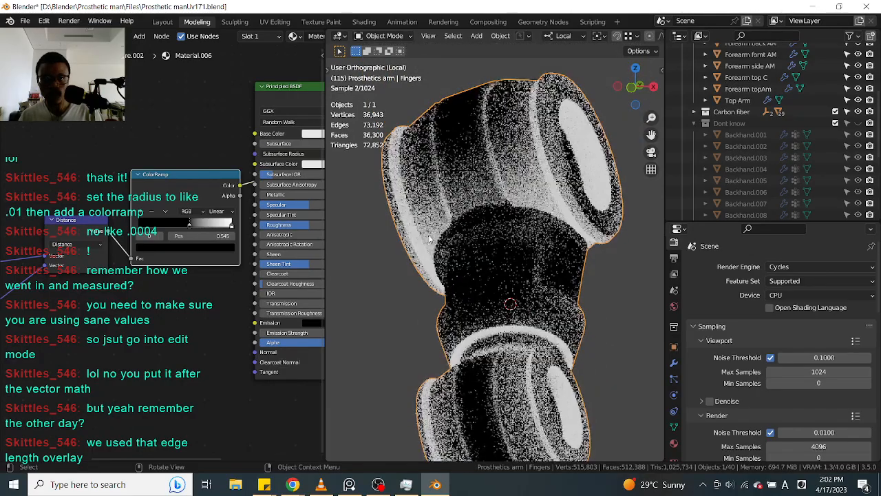
pyautogui.moveTo(227, 227); pyautogui.dragTo(184, 228)
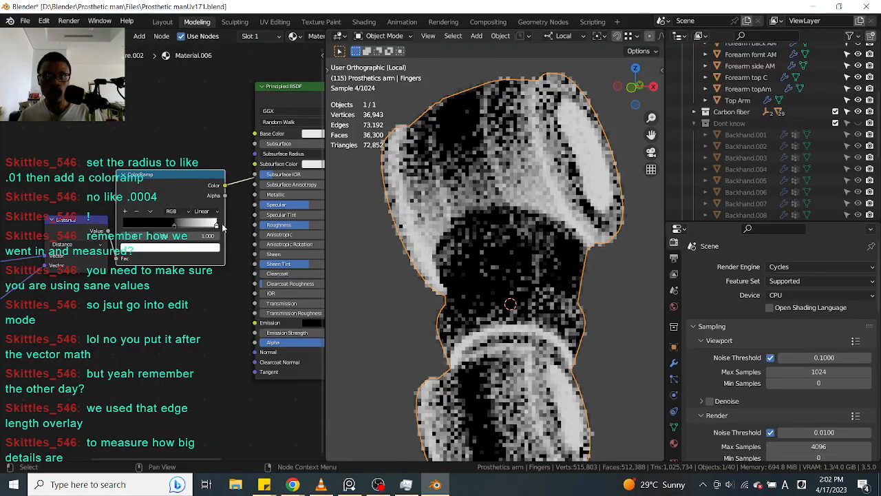
pyautogui.scroll(-1, 119, 230)
pyautogui.moveTo(117, 230); pyautogui.dragTo(210, 199, button='middle')
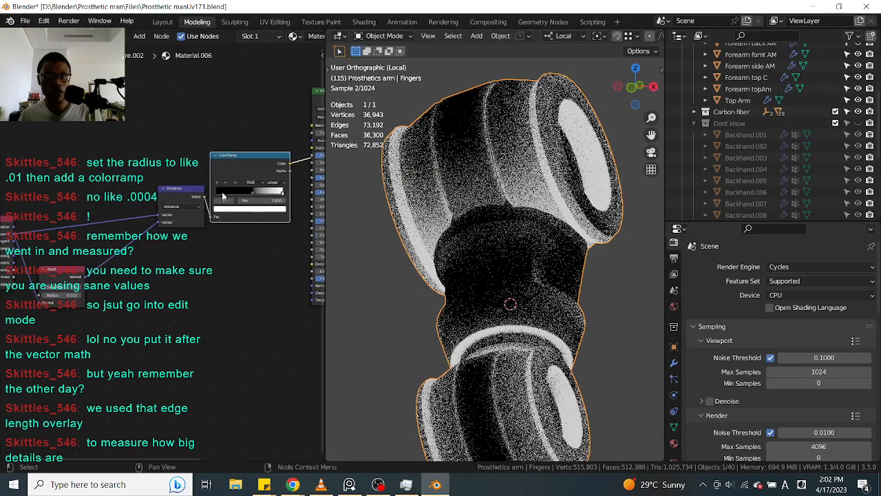
# Step: Examine the edge highlights on the lower finger segment from different angles and distances
pyautogui.scroll(-3, 482, 227)
pyautogui.moveTo(504, 227); pyautogui.dragTo(530, 237, button='middle')
pyautogui.scroll(5, 560, 287)
pyautogui.keyDown('shift'); pyautogui.moveTo(560, 288); pyautogui.dragTo(466, 127, button='middle'); pyautogui.keyUp('shift')
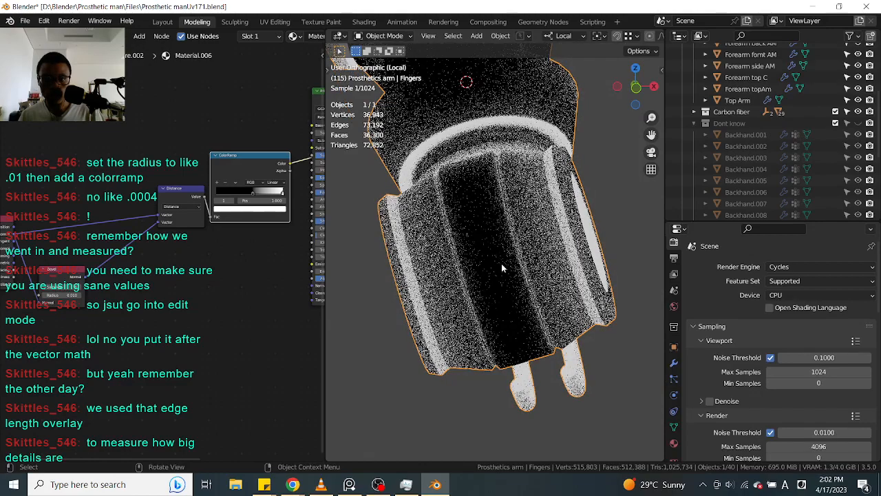
pyautogui.scroll(2, 501, 263)
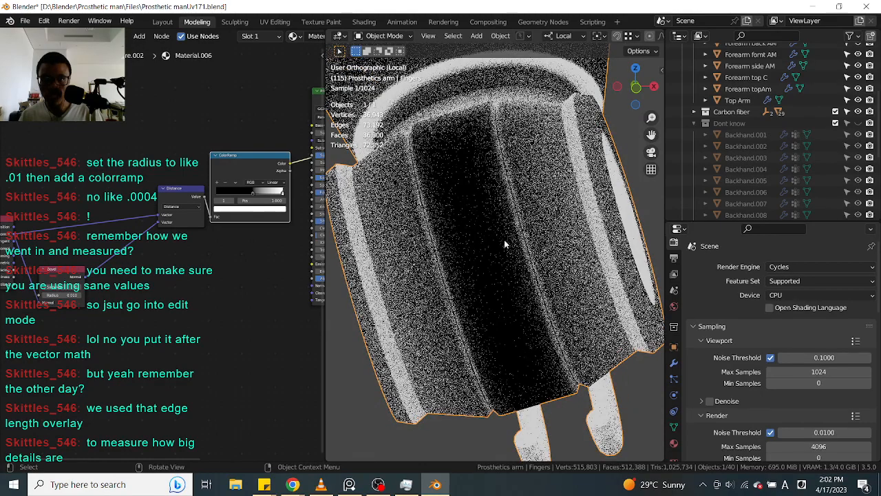
pyautogui.scroll(-2, 521, 227)
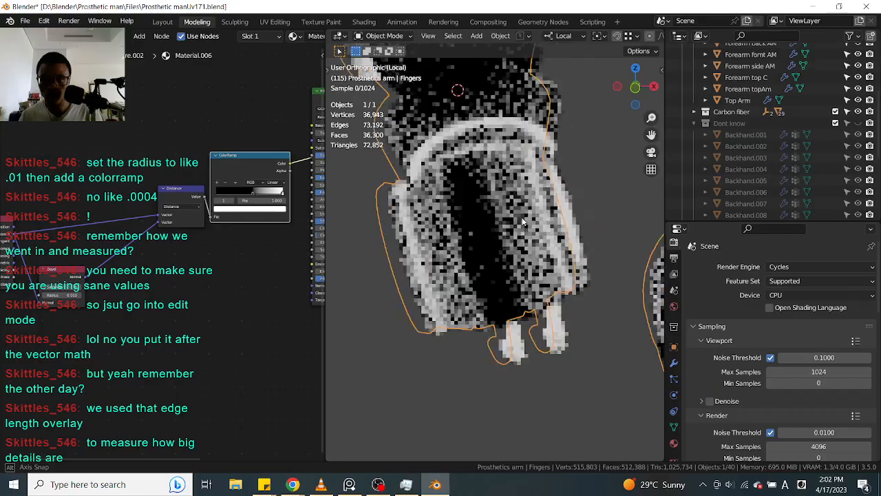
pyautogui.keyDown('shift'); pyautogui.moveTo(473, 202); pyautogui.dragTo(528, 218, button='middle'); pyautogui.keyUp('shift')
pyautogui.scroll(1, 73, 279)
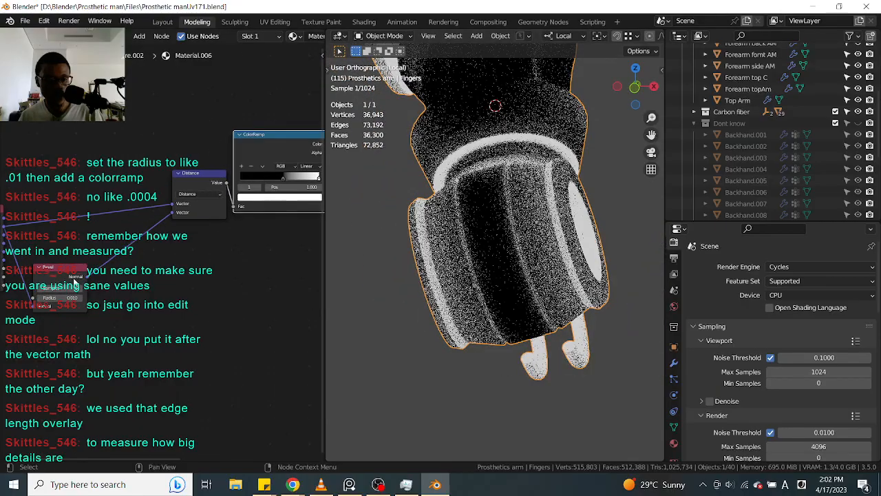
# Step: Shift the Bevel node slightly and widen the 3D viewport on both sides
pyautogui.moveTo(61, 274); pyautogui.dragTo(73, 274)
pyautogui.moveTo(197, 217); pyautogui.dragTo(187, 245, button='middle')
pyautogui.scroll(1, 186, 245)
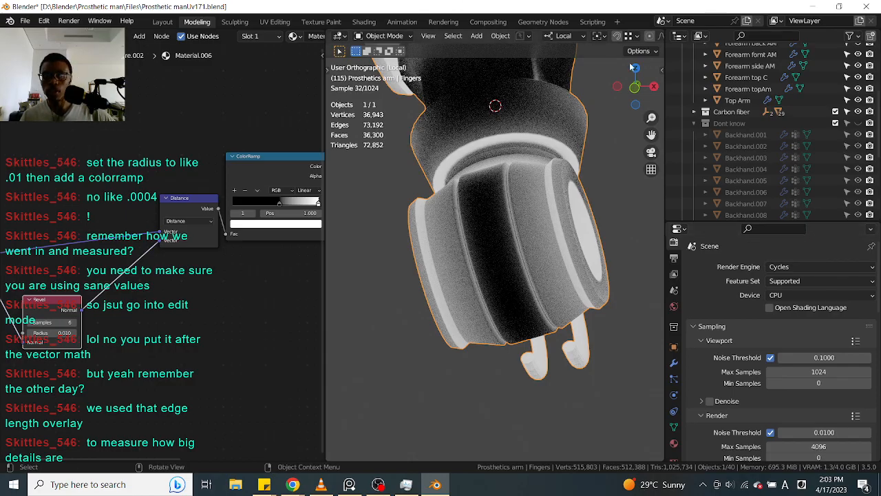
pyautogui.moveTo(665, 62); pyautogui.dragTo(714, 62)
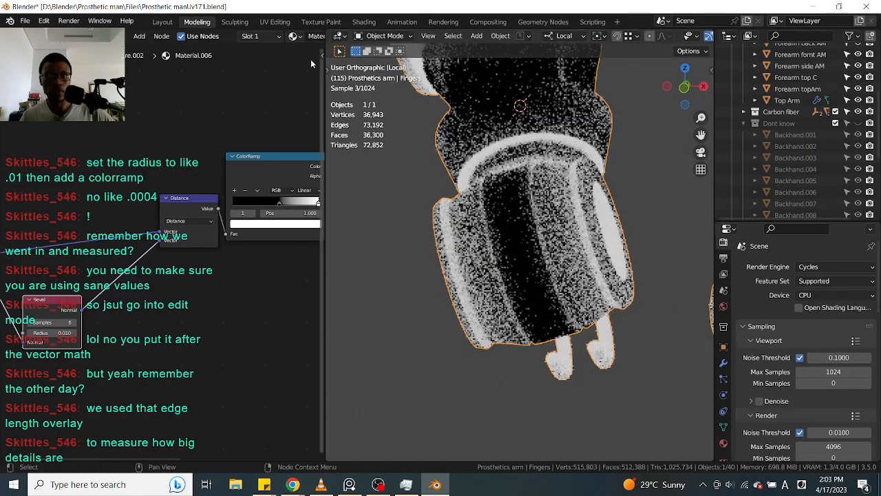
pyautogui.moveTo(321, 81); pyautogui.dragTo(157, 88)
# Step: Enter Edit Mode on the Fingers mesh with edge selection and select a crosswise edge on the lower segment's dark middle band
pyautogui.click(616, 36)
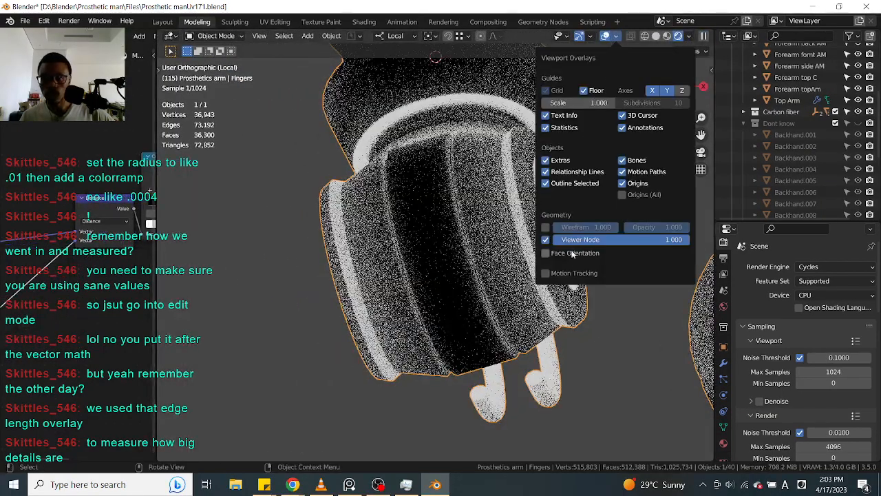
pyautogui.scroll(-2, 473, 216)
pyautogui.press('Tab')
pyautogui.scroll(3, 440, 218)
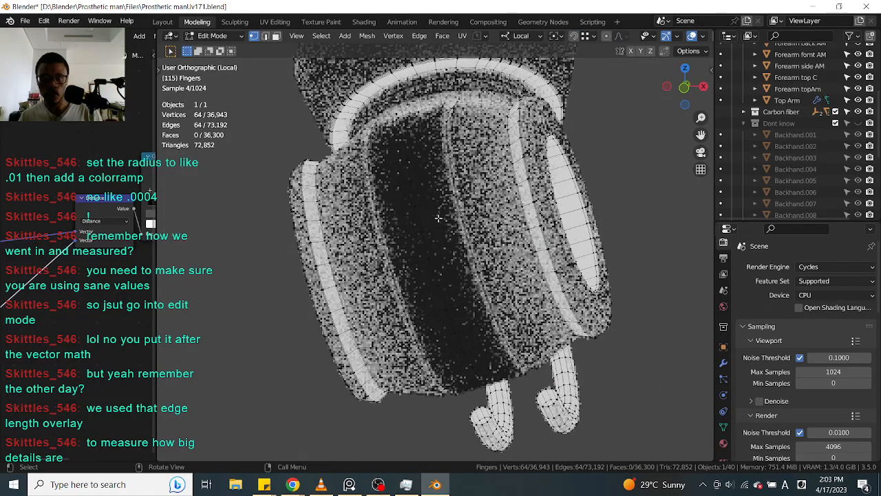
pyautogui.hotkey('ctrl', 'Tab')
pyautogui.click(441, 256)
pyautogui.click(440, 227)
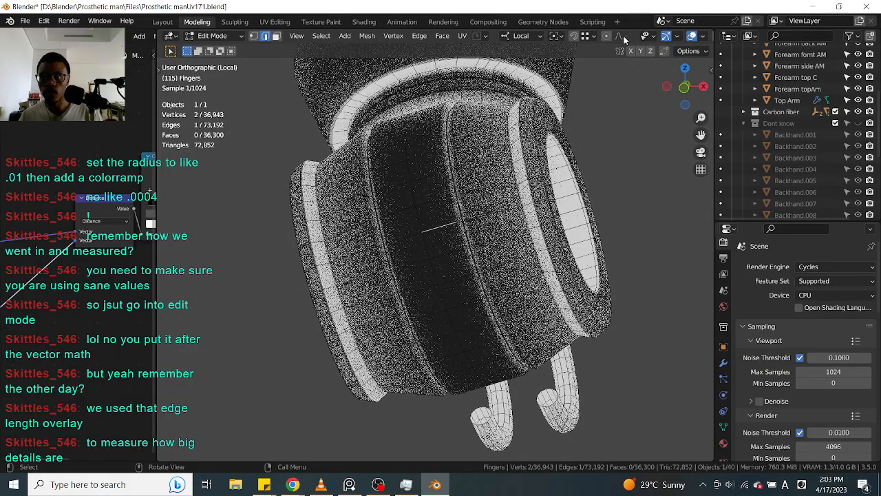
# Step: Open the edit-mode overlay options and toggle the edge length display to measure the selected edge
pyautogui.click(681, 35)
pyautogui.click(704, 37)
pyautogui.click(704, 36)
pyautogui.scroll(-2, 666, 386)
pyautogui.click(633, 383)
pyautogui.moveTo(454, 244); pyautogui.dragTo(567, 243, button='middle')
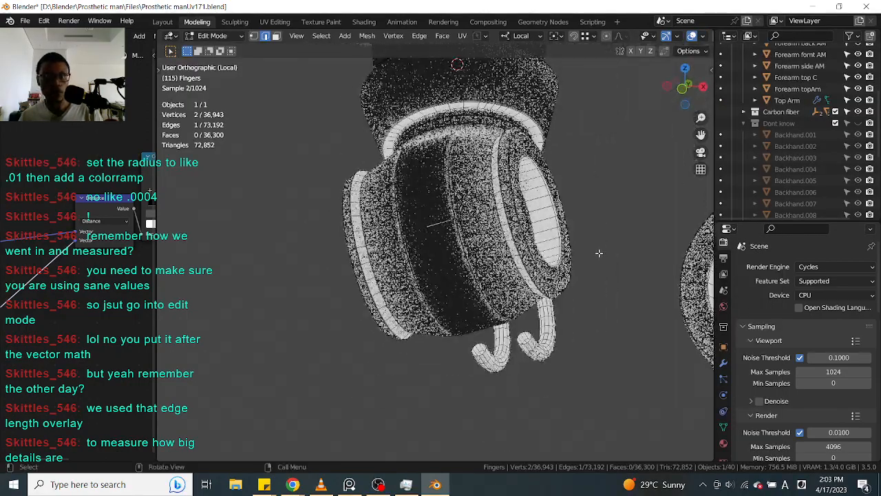
# Step: Switch the viewport to Solid shading and measure the selected crosswise edge on the lower finger segment
pyautogui.press('z')
pyautogui.click(673, 251)
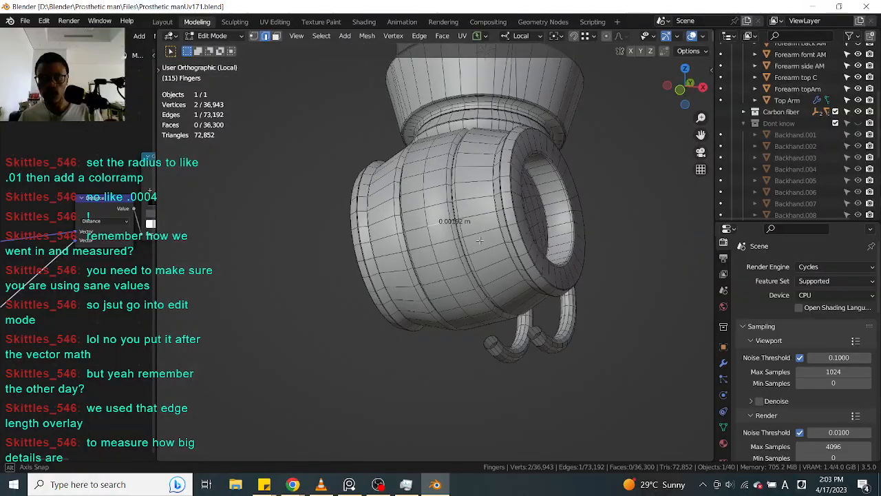
pyautogui.scroll(3, 479, 240)
pyautogui.scroll(4, 523, 234)
pyautogui.moveTo(541, 237); pyautogui.dragTo(514, 219, button='middle')
pyautogui.scroll(1, 503, 219)
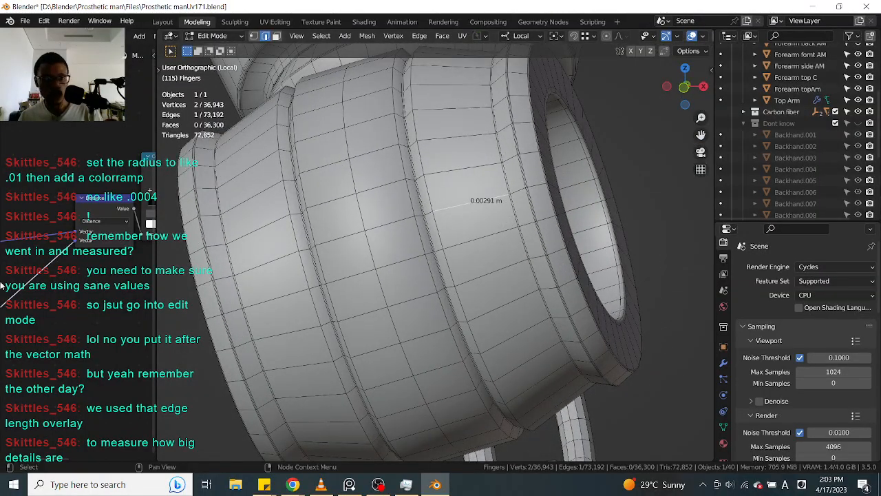
# Step: Set the Bevel node's Radius to 0.001
pyautogui.scroll(-3, 84, 294)
pyautogui.moveTo(85, 293); pyautogui.dragTo(6, 260, button='middle')
pyautogui.scroll(5, 110, 286)
pyautogui.moveTo(129, 281); pyautogui.dragTo(103, 286, button='middle')
pyautogui.scroll(3, 103, 286)
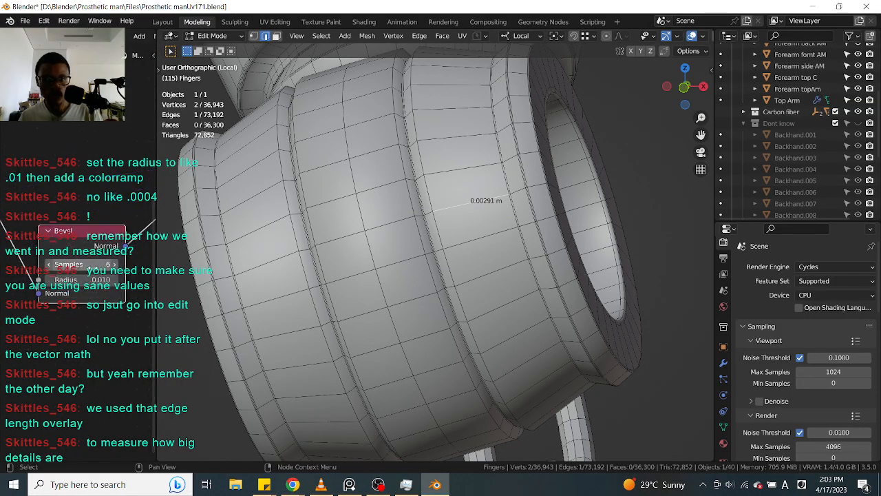
pyautogui.click(100, 281)
pyautogui.click(60, 279)
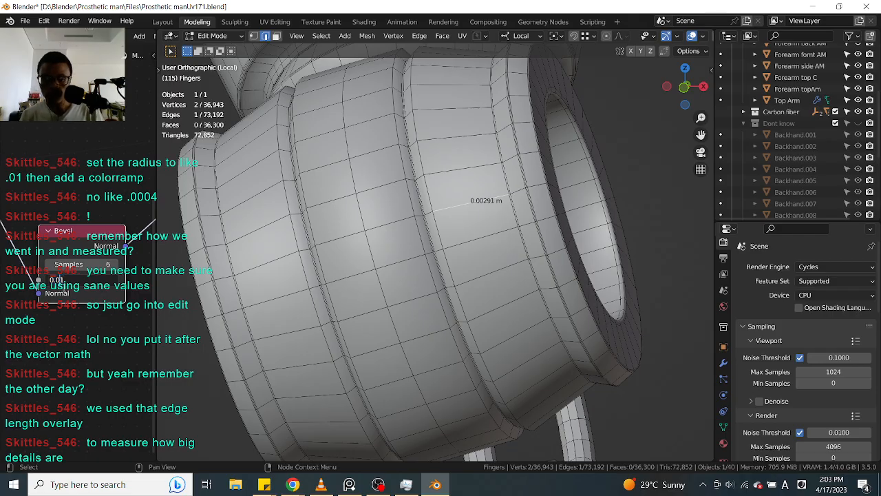
pyautogui.write('0')
pyautogui.press('Return')
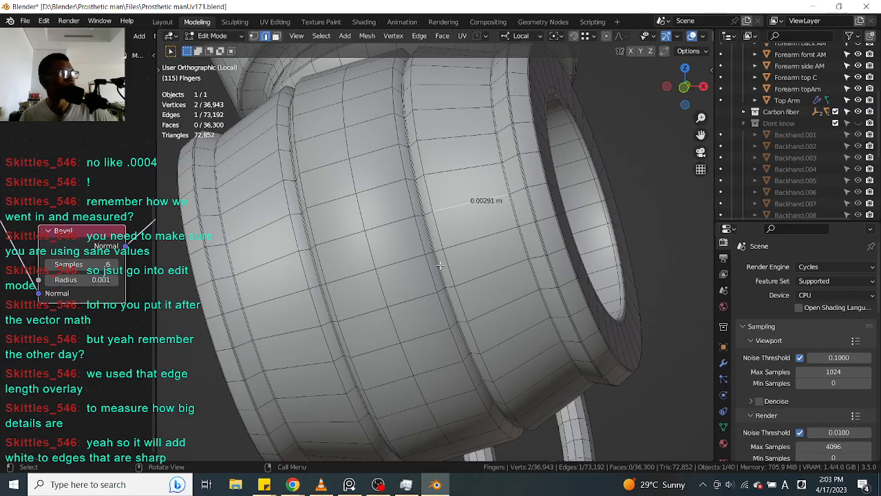
# Step: Measure the short edges across the narrow groove on the lower finger segment, first as a shortest-path selection, then as a single edge
pyautogui.moveTo(452, 269); pyautogui.dragTo(404, 215, button='middle')
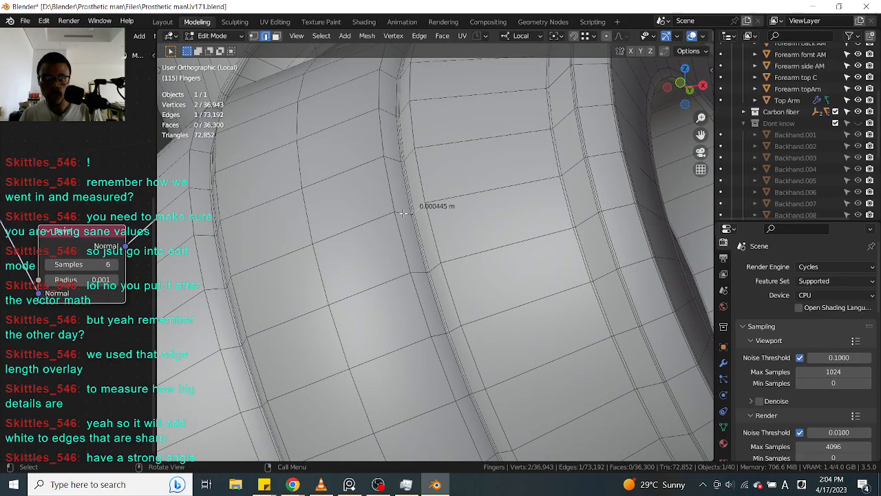
pyautogui.keyDown('ctrl'); pyautogui.click(404, 215); pyautogui.keyUp('ctrl')
pyautogui.moveTo(413, 212)
pyautogui.mouseDown(button='middle')
pyautogui.moveTo(417, 184)
pyautogui.moveTo(423, 201)
pyautogui.mouseUp(button='middle')
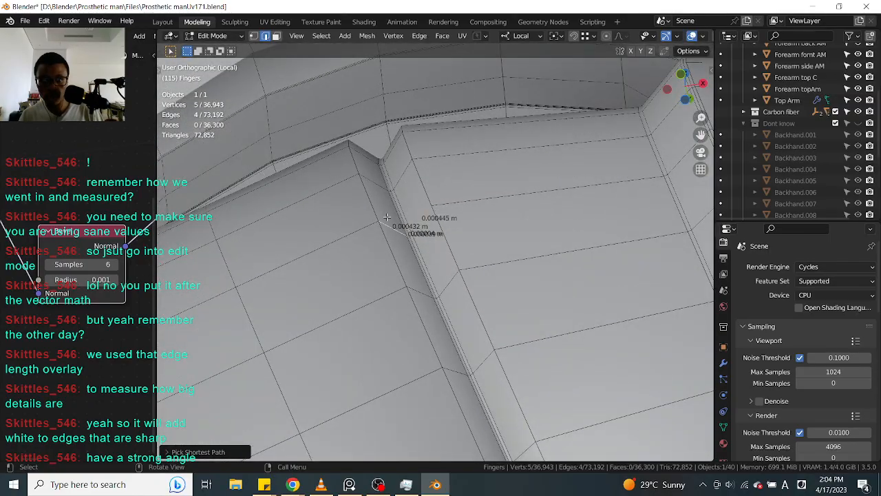
pyautogui.moveTo(435, 234); pyautogui.dragTo(441, 270, button='middle')
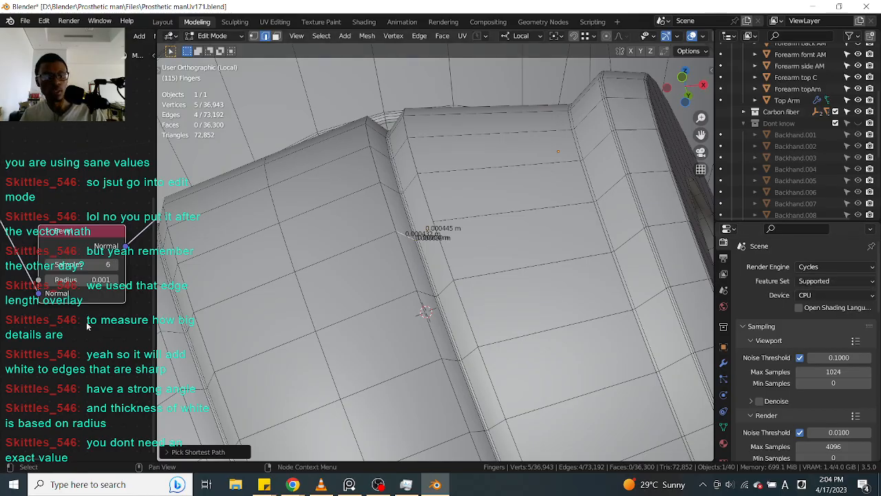
pyautogui.scroll(-4, 86, 326)
pyautogui.moveTo(102, 320); pyautogui.dragTo(75, 318, button='middle')
pyautogui.scroll(3, 75, 318)
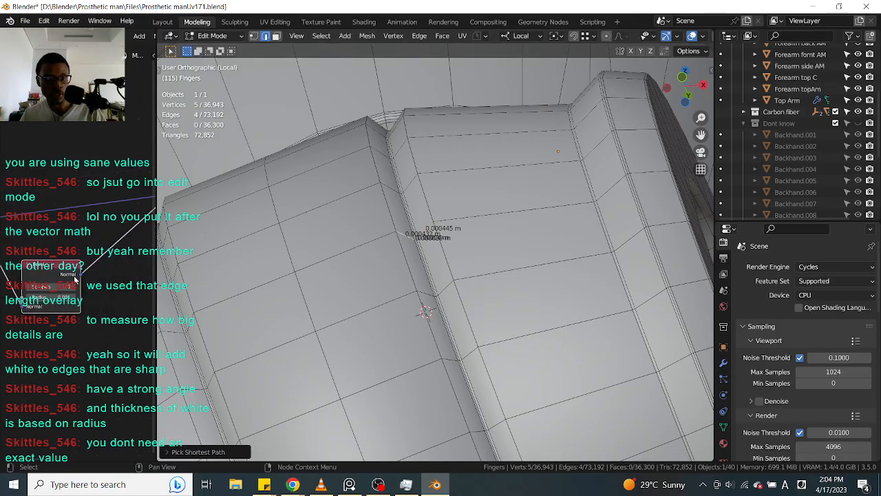
pyautogui.click(426, 236)
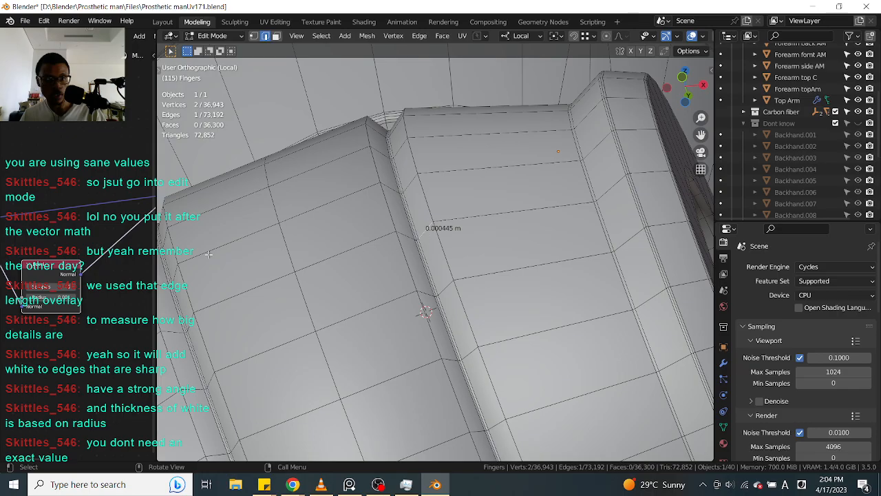
pyautogui.moveTo(59, 268); pyautogui.dragTo(71, 269, button='middle')
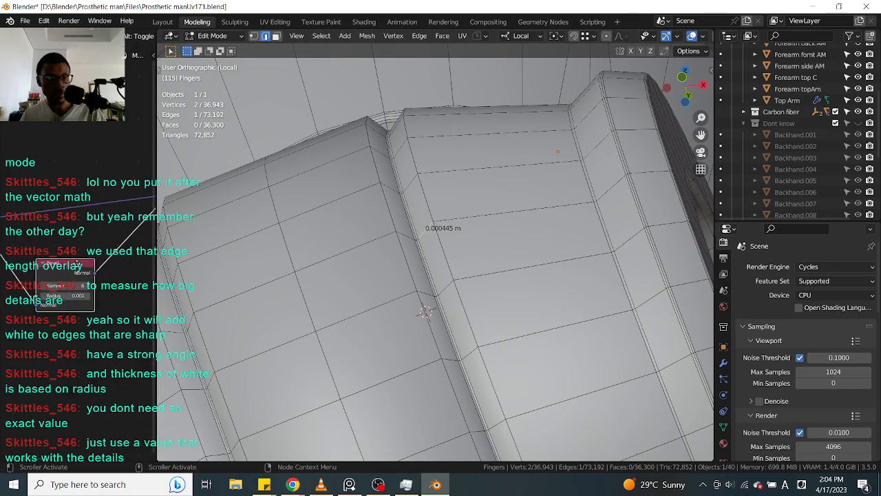
# Step: Widen the shader editor and move the Distance and ColorRamp nodes closer to the Bevel node
pyautogui.scroll(-5, 80, 230)
pyautogui.moveTo(81, 230); pyautogui.dragTo(45, 267, button='middle')
pyautogui.moveTo(106, 252); pyautogui.dragTo(51, 270, button='middle')
pyautogui.scroll(4, 51, 269)
pyautogui.click(104, 204)
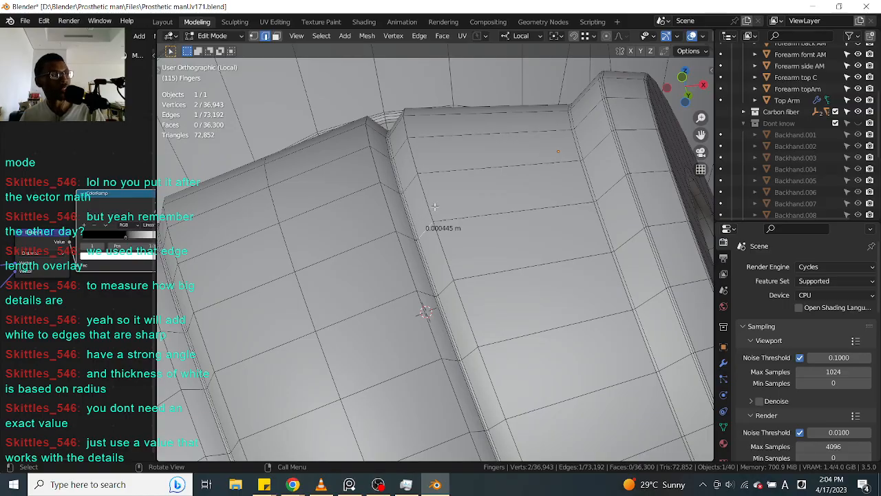
pyautogui.scroll(-4, 406, 220)
pyautogui.moveTo(319, 218); pyautogui.dragTo(297, 249, button='middle')
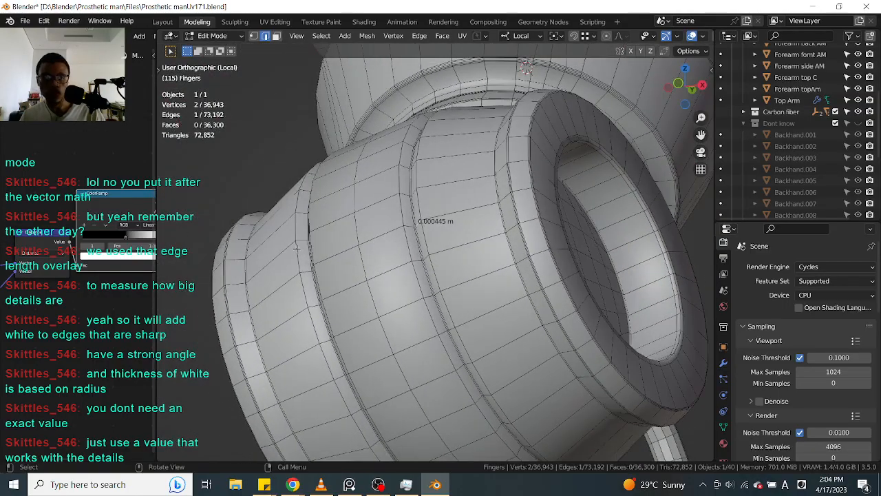
pyautogui.scroll(-2, 89, 292)
pyautogui.moveTo(92, 292); pyautogui.dragTo(76, 296, button='middle')
pyautogui.moveTo(157, 278); pyautogui.dragTo(288, 276)
pyautogui.moveTo(253, 208); pyautogui.dragTo(268, 303)
pyautogui.moveTo(152, 301); pyautogui.dragTo(212, 300, button='middle')
pyautogui.moveTo(228, 234); pyautogui.dragTo(255, 244)
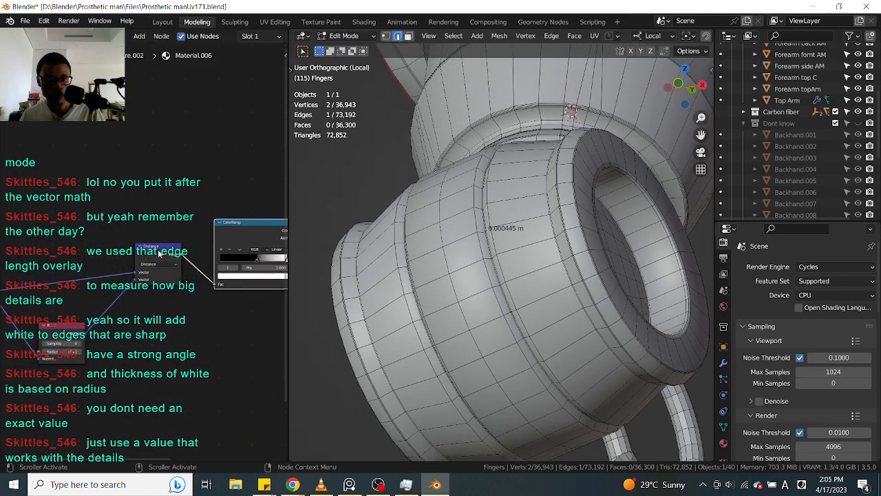
pyautogui.moveTo(159, 250); pyautogui.dragTo(129, 267)
pyautogui.moveTo(225, 229); pyautogui.dragTo(193, 229)
pyautogui.moveTo(174, 287); pyautogui.dragTo(174, 284, button='middle')
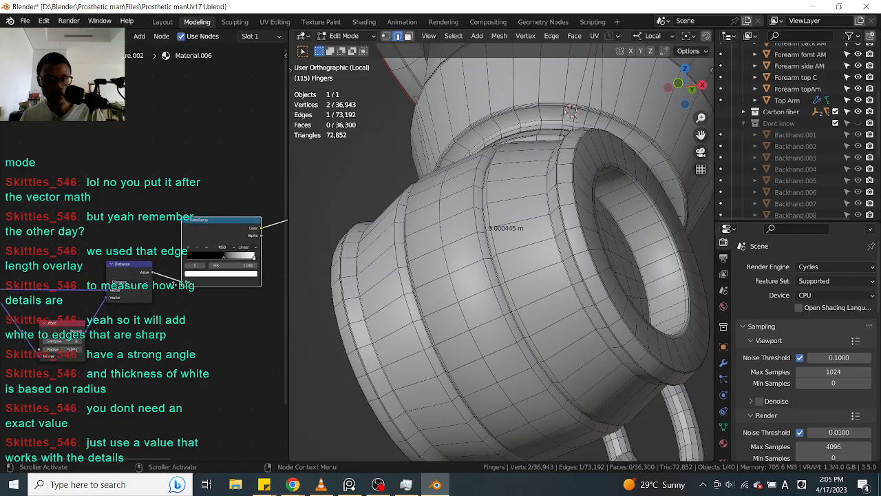
pyautogui.scroll(4, 150, 302)
pyautogui.click(136, 296)
pyautogui.press('Return')
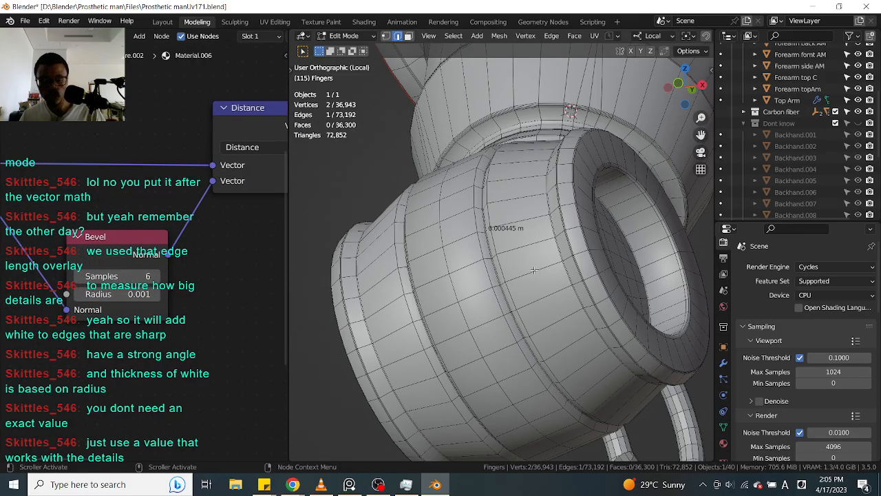
# Step: Return the Fingers mesh to Object Mode and switch the viewport to Material Preview shading
pyautogui.press('Tab')
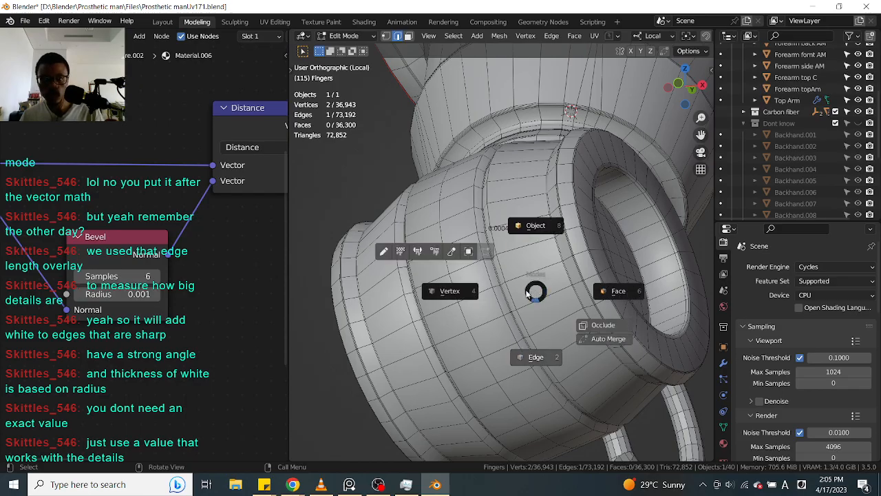
pyautogui.click(534, 243)
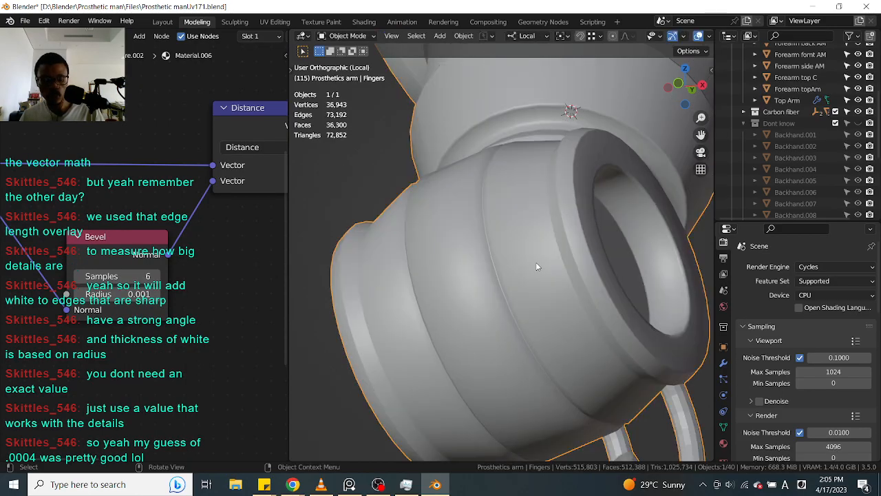
pyautogui.press('z')
pyautogui.click(523, 306)
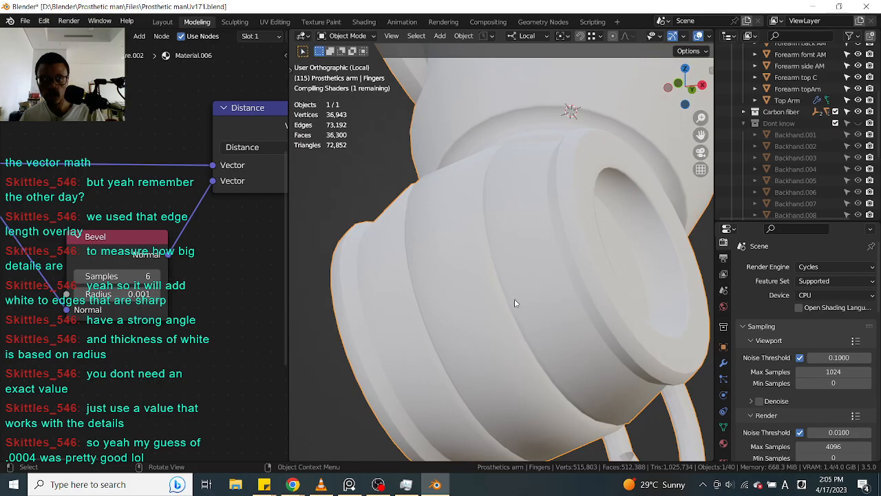
pyautogui.scroll(-2, 495, 280)
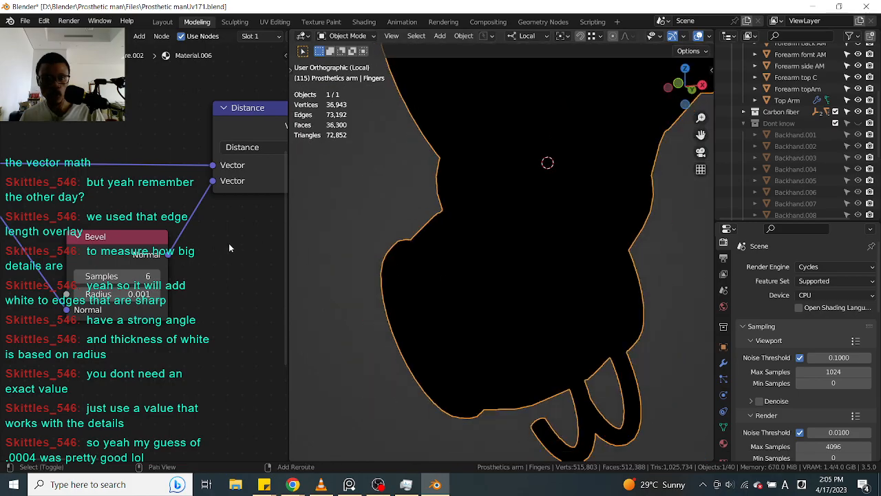
pyautogui.keyDown('shift'); pyautogui.moveTo(238, 240); pyautogui.dragTo(154, 271, button='middle'); pyautogui.keyUp('shift')
pyautogui.scroll(-2, 154, 270)
pyautogui.moveTo(221, 240); pyautogui.dragTo(209, 253, button='middle')
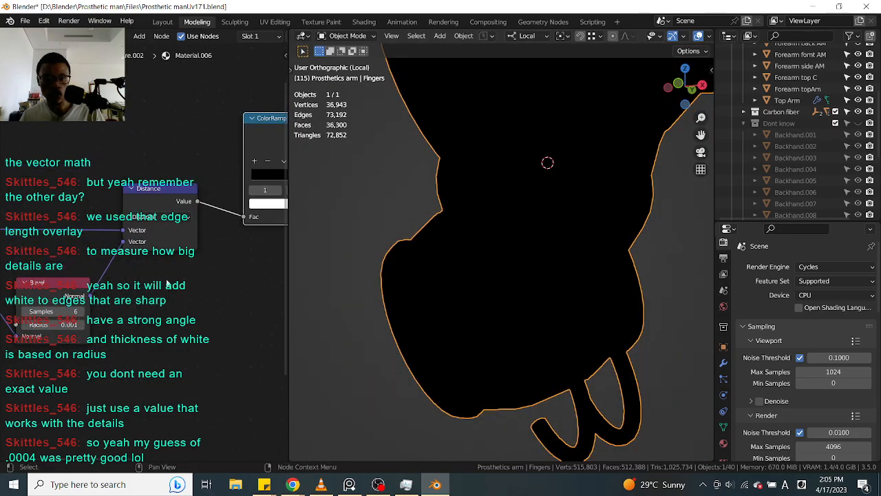
pyautogui.moveTo(120, 299); pyautogui.dragTo(223, 262, button='middle')
pyautogui.scroll(6, 202, 282)
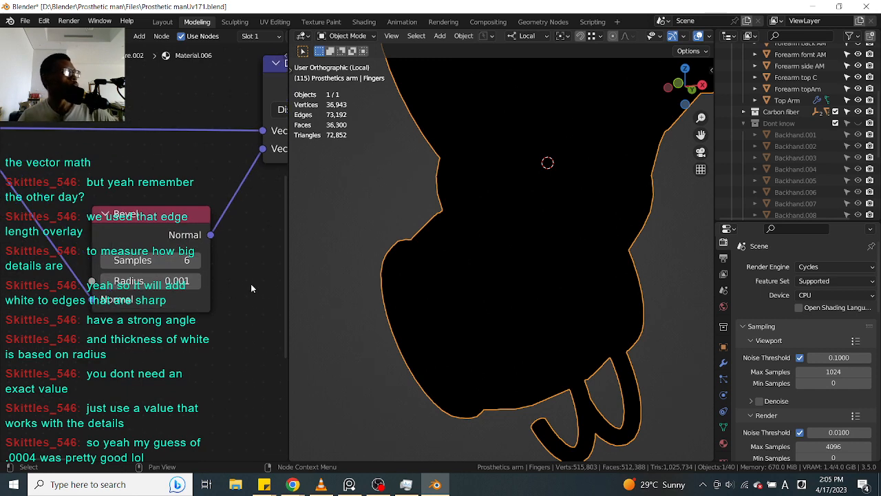
pyautogui.click(190, 287)
pyautogui.click(163, 283)
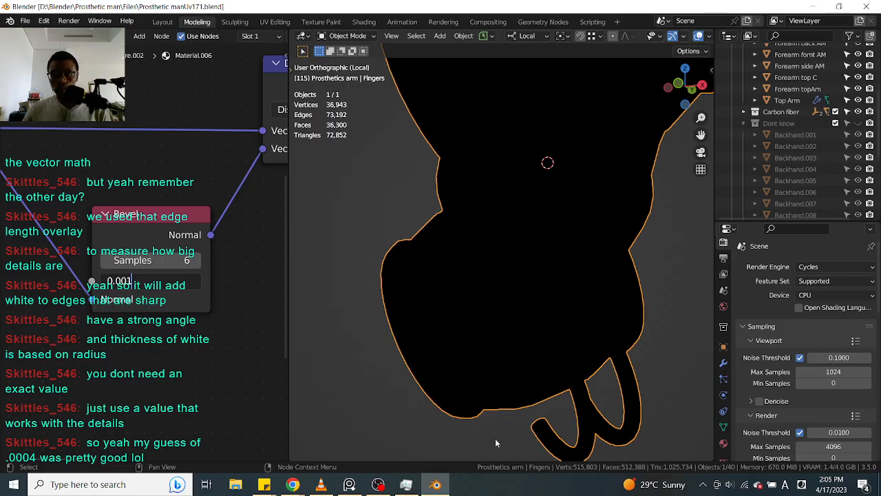
pyautogui.click(357, 332)
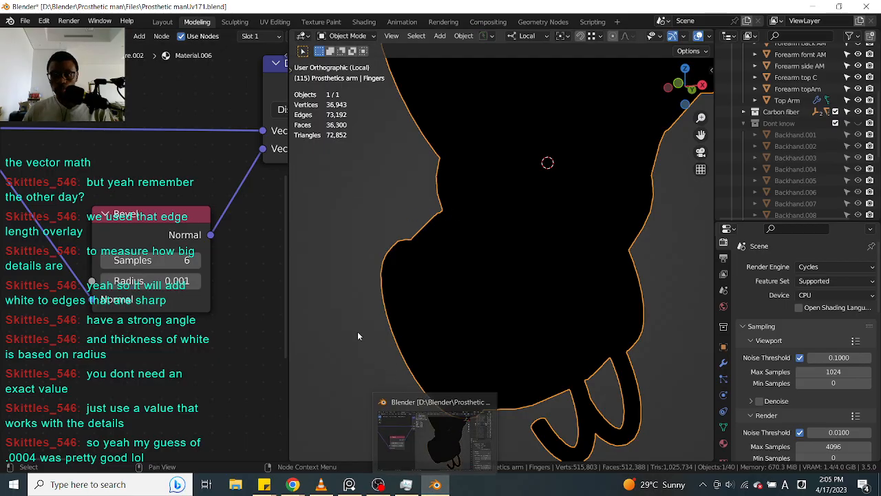
# Step: Switch the viewport to Rendered shading and frame the lower finger segment to inspect its edge highlights
pyautogui.moveTo(358, 342)
pyautogui.mouseDown(button='middle')
pyautogui.moveTo(447, 371)
pyautogui.moveTo(388, 368)
pyautogui.moveTo(485, 379)
pyautogui.mouseUp(button='middle')
pyautogui.press('z')
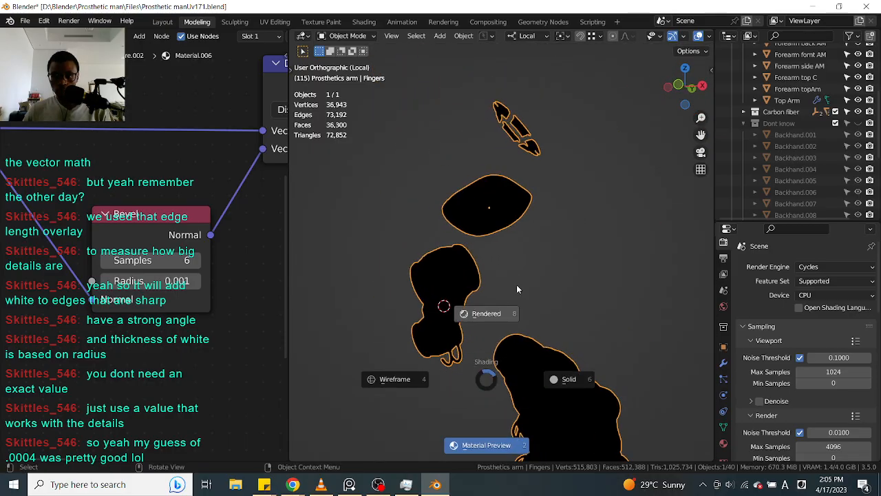
pyautogui.click(519, 278)
pyautogui.scroll(5, 491, 334)
pyautogui.moveTo(451, 346)
pyautogui.keyDown('shift'); pyautogui.mouseDown(button='middle')
pyautogui.moveTo(507, 285)
pyautogui.moveTo(536, 270)
pyautogui.mouseUp(button='middle'); pyautogui.keyUp('shift')
pyautogui.scroll(5, 496, 290)
pyautogui.keyDown('shift'); pyautogui.moveTo(497, 291); pyautogui.dragTo(574, 284, button='middle'); pyautogui.keyUp('shift')
pyautogui.keyDown('shift'); pyautogui.moveTo(458, 289); pyautogui.dragTo(496, 286, button='middle'); pyautogui.keyUp('shift')
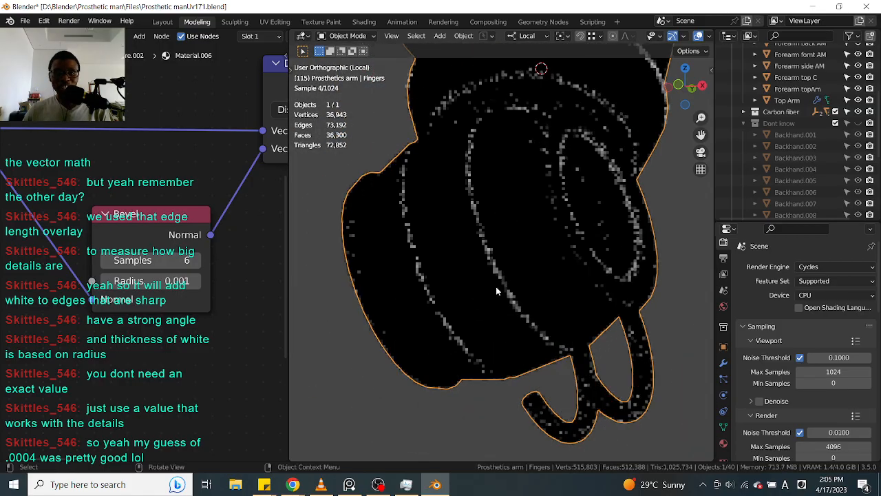
pyautogui.scroll(3, 496, 287)
# Step: Try a tenfold smaller Bevel node Radius of 0.0001
pyautogui.click(152, 281)
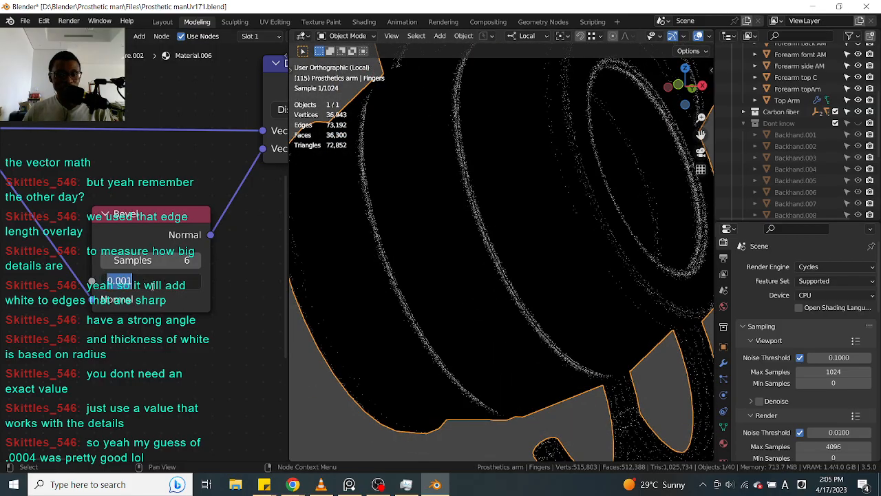
pyautogui.click(128, 282)
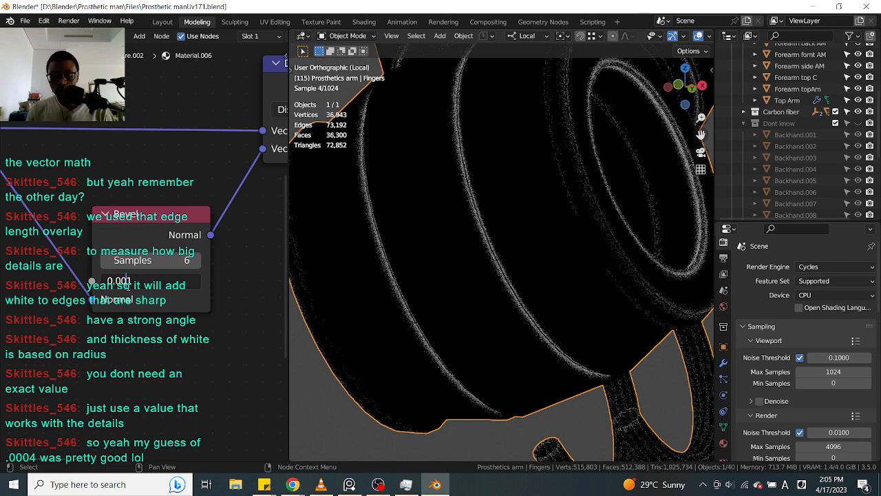
pyautogui.write('0')
pyautogui.press('Return')
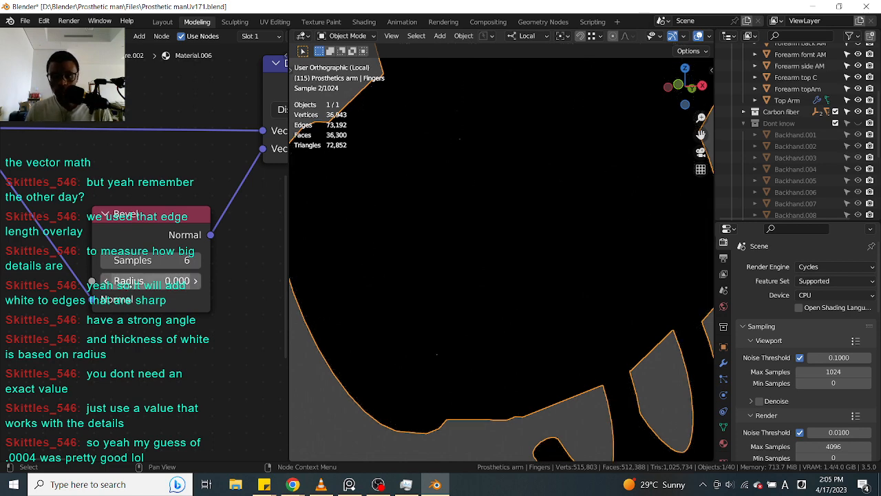
# Step: Raise the Bevel node's Radius slightly, keeping it below 0.001, and check the lower finger segment's edges
pyautogui.scroll(1, 126, 278)
pyautogui.click(168, 278)
pyautogui.click(168, 282)
pyautogui.press('BackSpace')
pyautogui.press('Return')
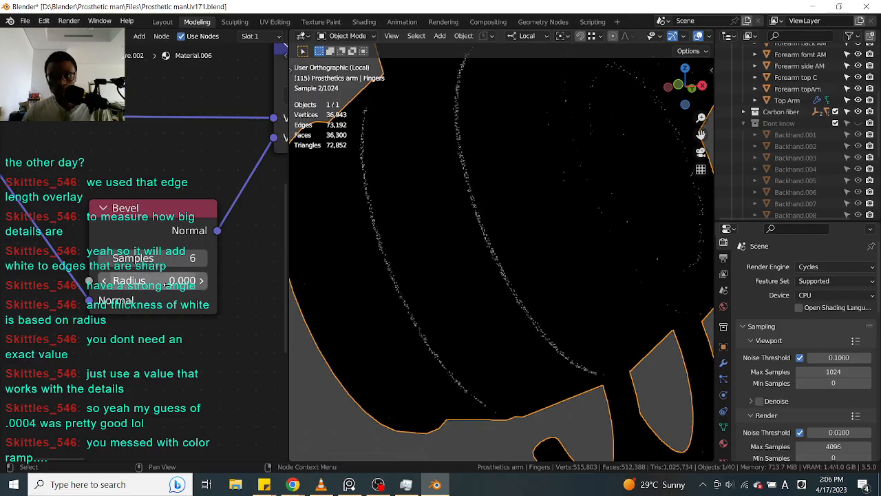
pyautogui.moveTo(553, 277)
pyautogui.mouseDown(button='middle')
pyautogui.moveTo(556, 287)
pyautogui.moveTo(567, 280)
pyautogui.moveTo(563, 273)
pyautogui.moveTo(569, 282)
pyautogui.mouseUp(button='middle')
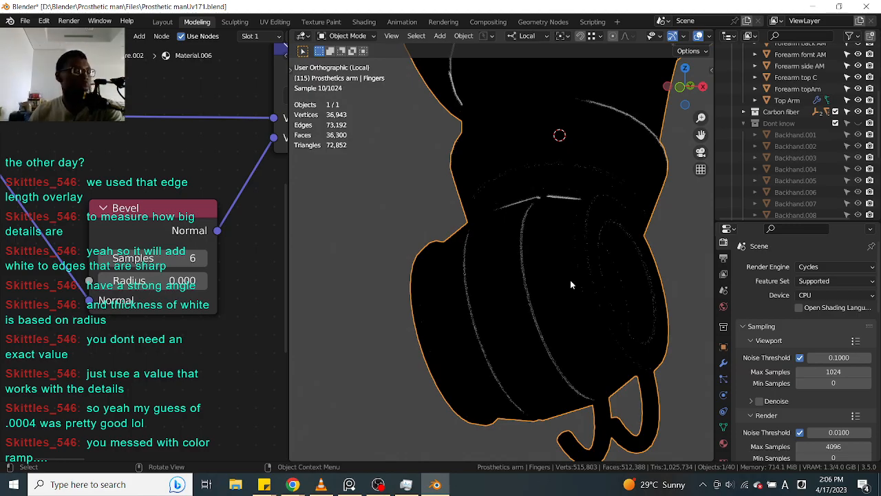
# Step: Move the ColorRamp's black stop to position 0.000 and inspect the edge highlights on the lower segment's hooks
pyautogui.scroll(-1, 241, 211)
pyautogui.moveTo(241, 211); pyautogui.dragTo(139, 240, button='middle')
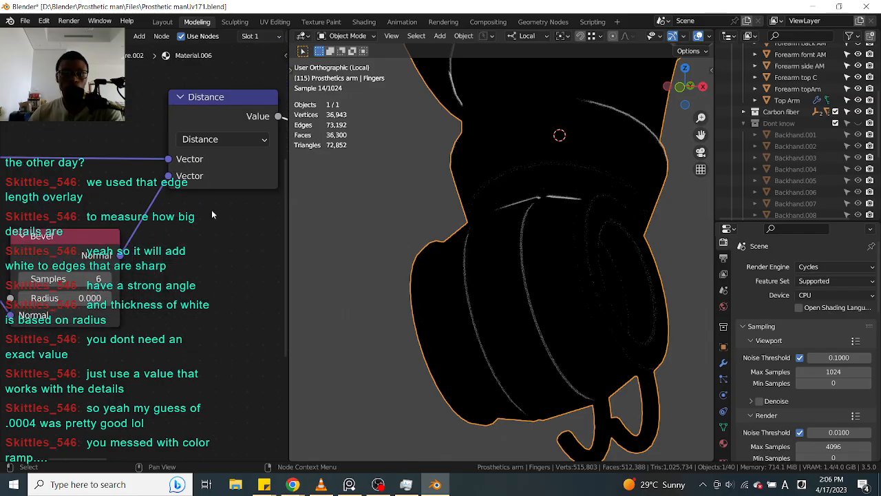
pyautogui.moveTo(229, 196); pyautogui.dragTo(108, 241, button='middle')
pyautogui.moveTo(240, 222); pyautogui.dragTo(102, 280, button='middle')
pyautogui.scroll(3, 149, 205)
pyautogui.moveTo(172, 171); pyautogui.dragTo(70, 175)
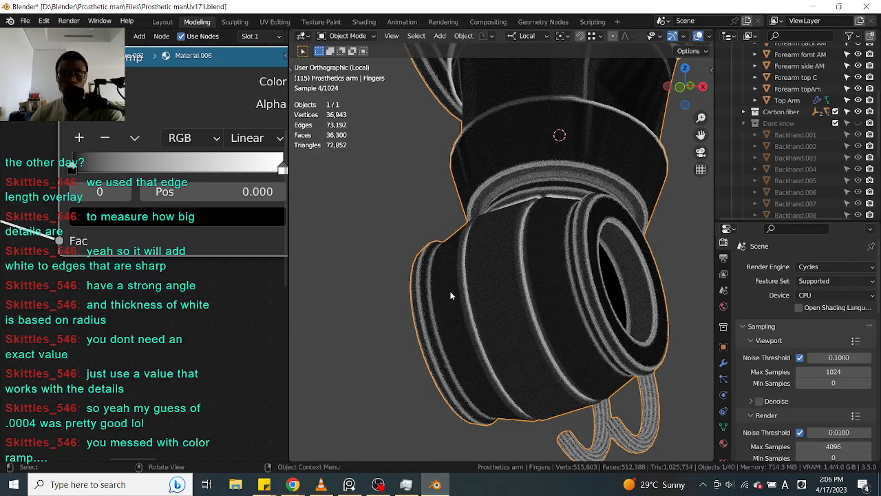
pyautogui.scroll(2, 663, 417)
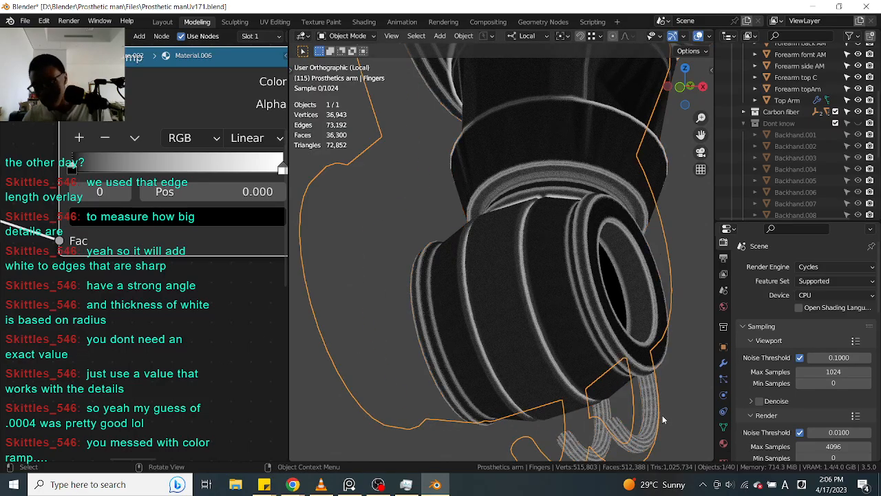
pyautogui.scroll(4, 659, 430)
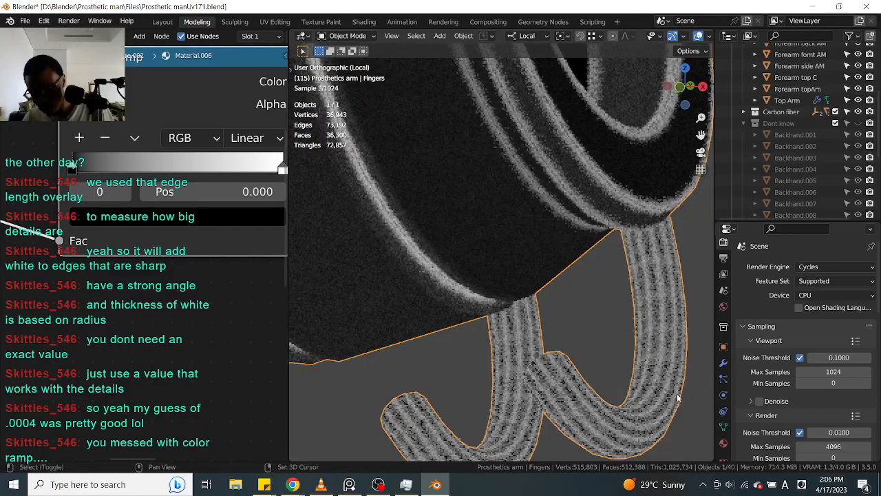
# Step: Examine the edge highlights on the lower finger segment, its hooks and the neighbouring fingers from several angles
pyautogui.scroll(3, 641, 324)
pyautogui.scroll(-8, 620, 336)
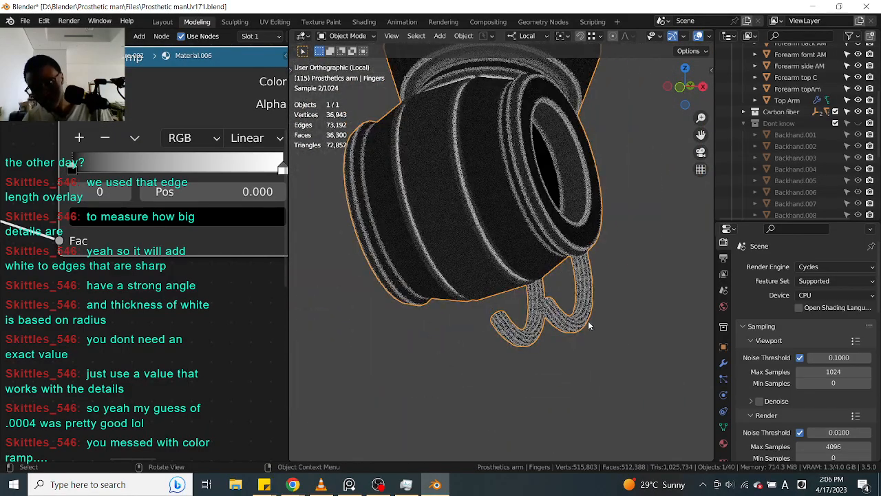
pyautogui.scroll(7, 585, 327)
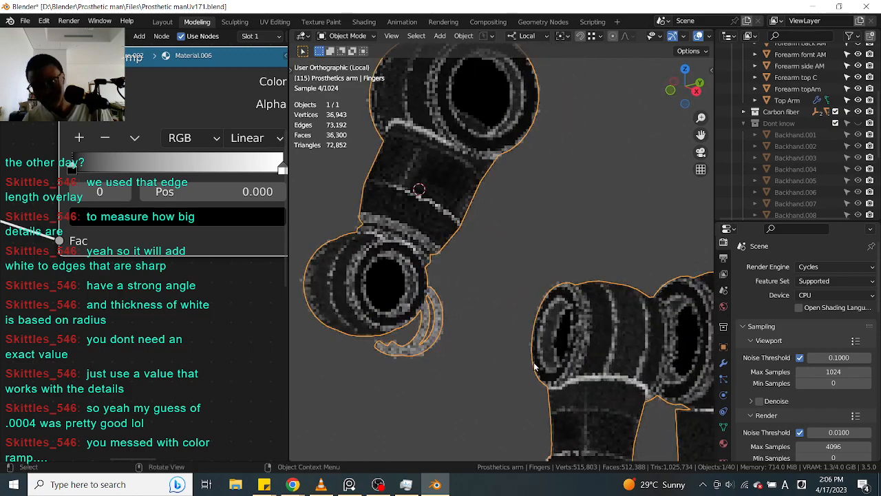
pyautogui.scroll(-5, 534, 367)
pyautogui.scroll(7, 544, 316)
pyautogui.scroll(4, 515, 302)
pyautogui.scroll(2, 513, 299)
pyautogui.scroll(-5, 485, 235)
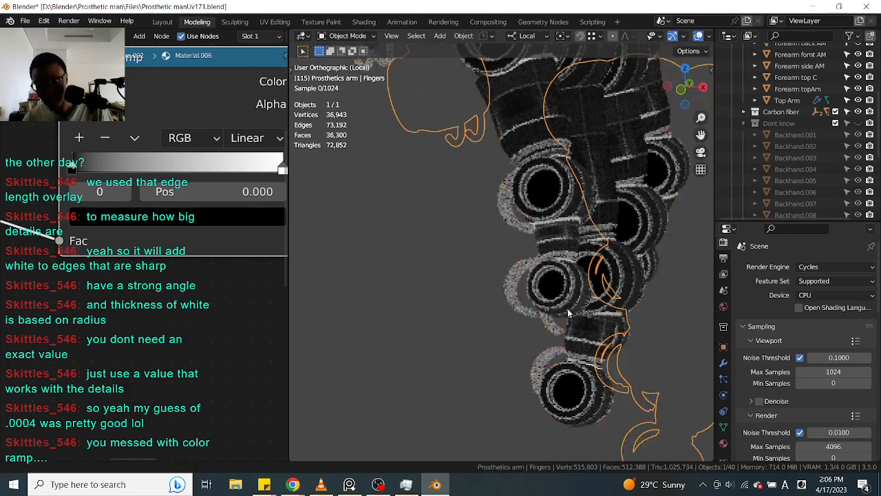
pyautogui.scroll(3, 485, 236)
pyautogui.scroll(4, 538, 197)
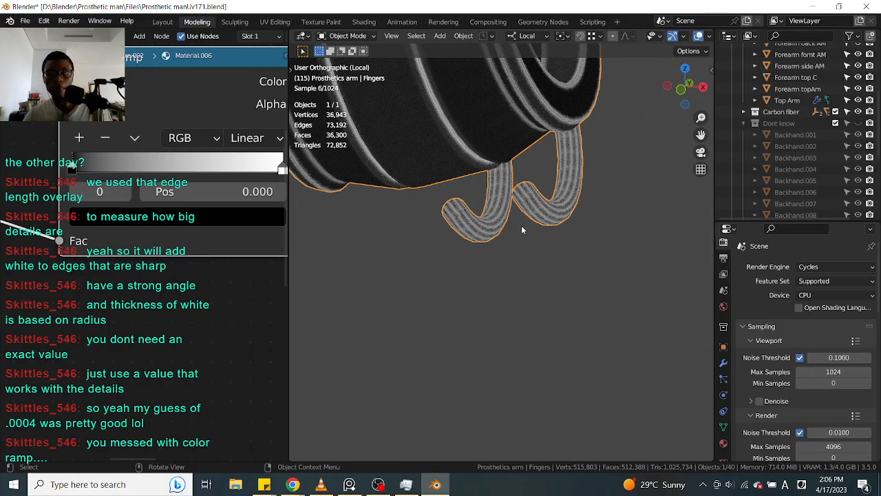
pyautogui.scroll(-4, 523, 227)
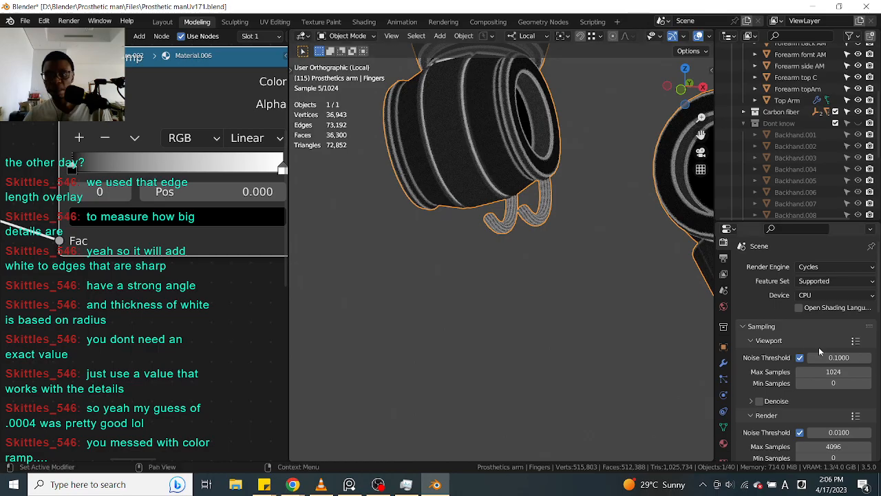
# Step: Try a level 1 Catmull-Clark Subdivision modifier on the Fingers object, check the hooks, and remove the modifier
pyautogui.click(723, 362)
pyautogui.click(767, 268)
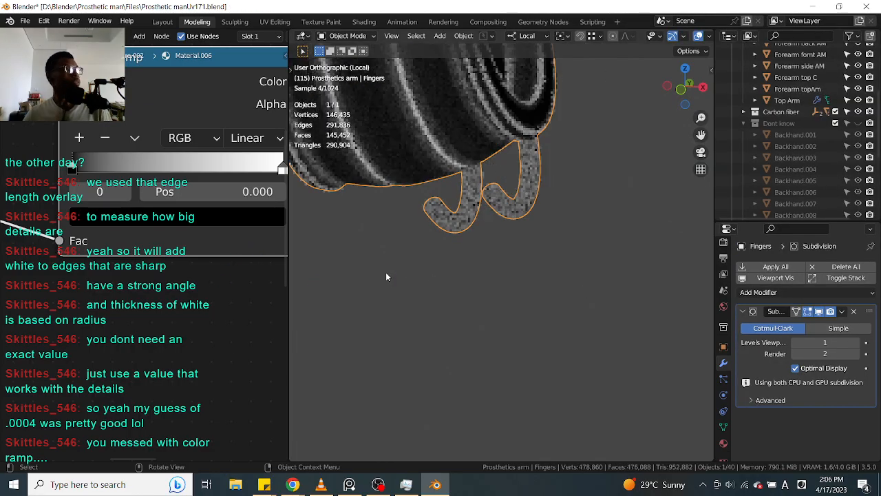
pyautogui.scroll(8, 504, 204)
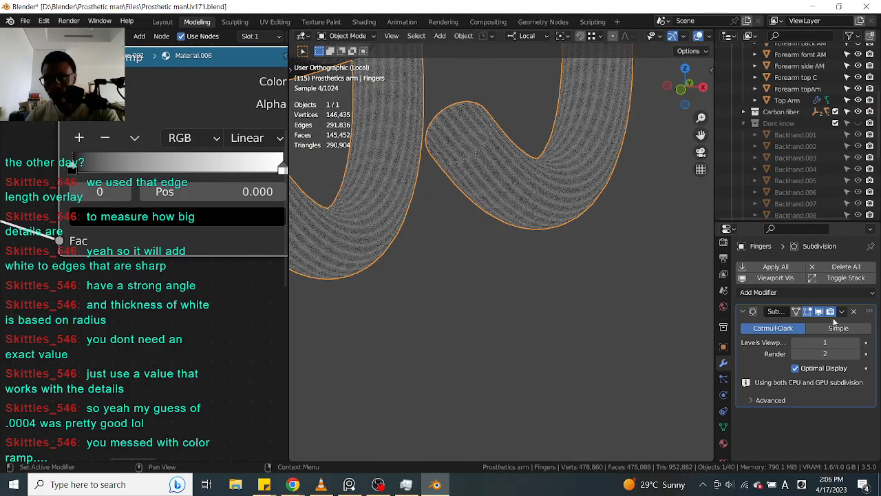
pyautogui.click(852, 313)
pyautogui.scroll(-6, 511, 201)
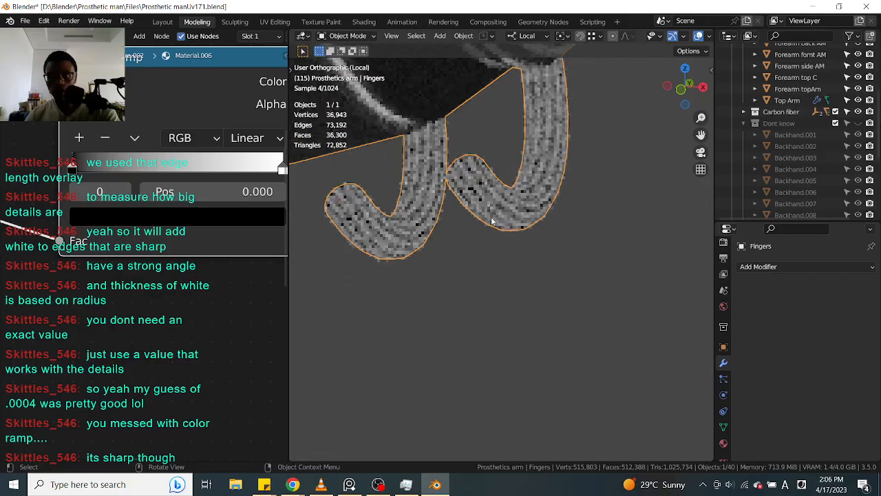
# Step: Inspect the edge highlights where the lower finger segment meets its hooks, from the front and from the side
pyautogui.keyDown('shift'); pyautogui.moveTo(501, 81); pyautogui.dragTo(527, 213, button='middle'); pyautogui.keyUp('shift')
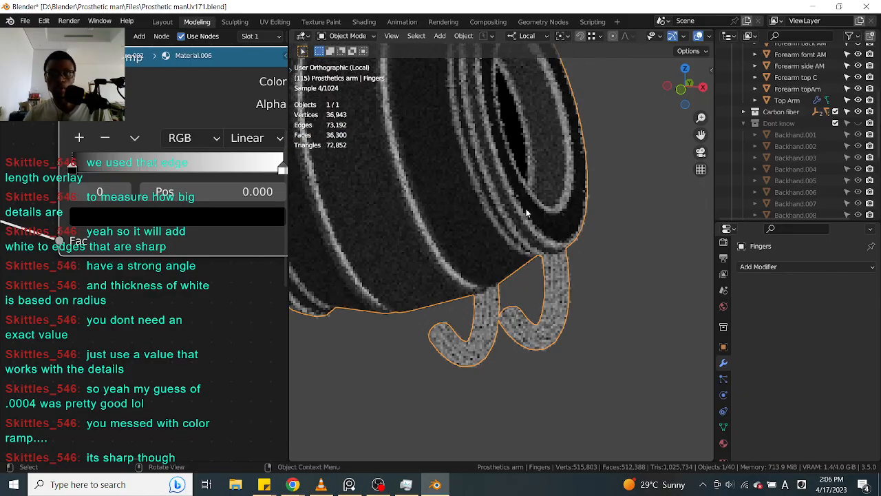
pyautogui.scroll(-6, 153, 323)
pyautogui.scroll(-3, 152, 323)
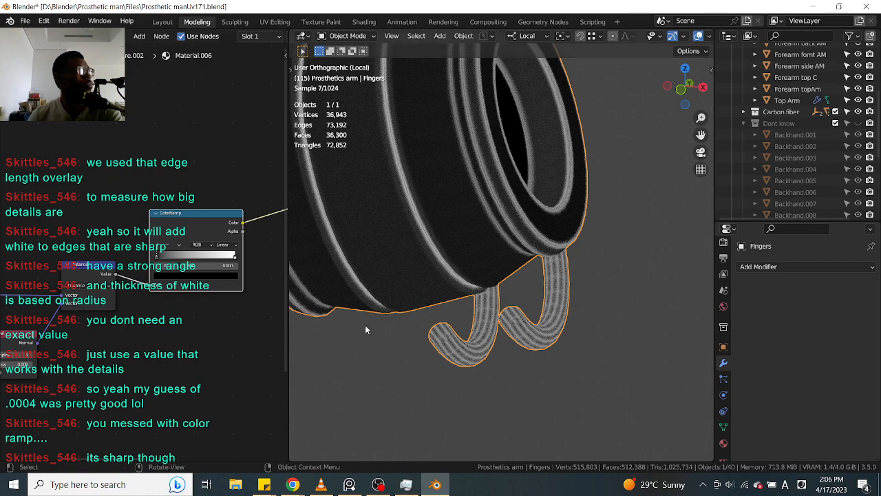
pyautogui.moveTo(461, 308); pyautogui.dragTo(556, 268, button='middle')
pyautogui.scroll(6, 537, 238)
pyautogui.scroll(-2, 511, 252)
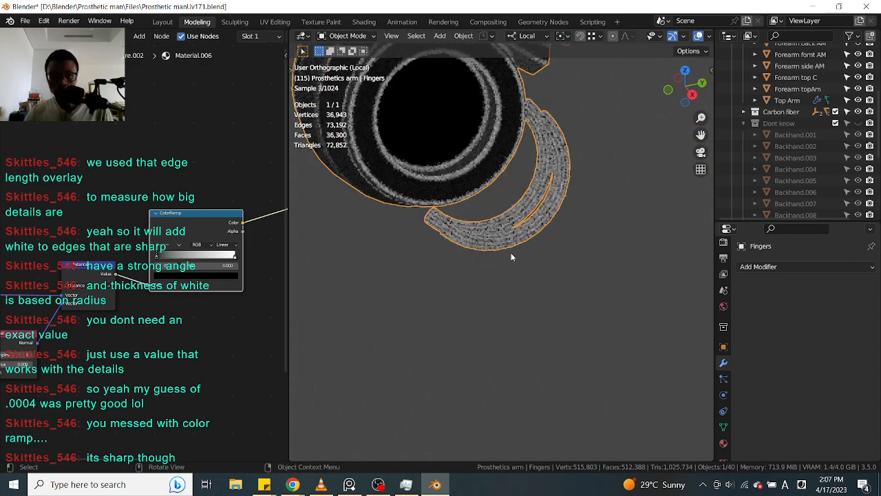
pyautogui.press('Tab')
pyautogui.click(534, 235)
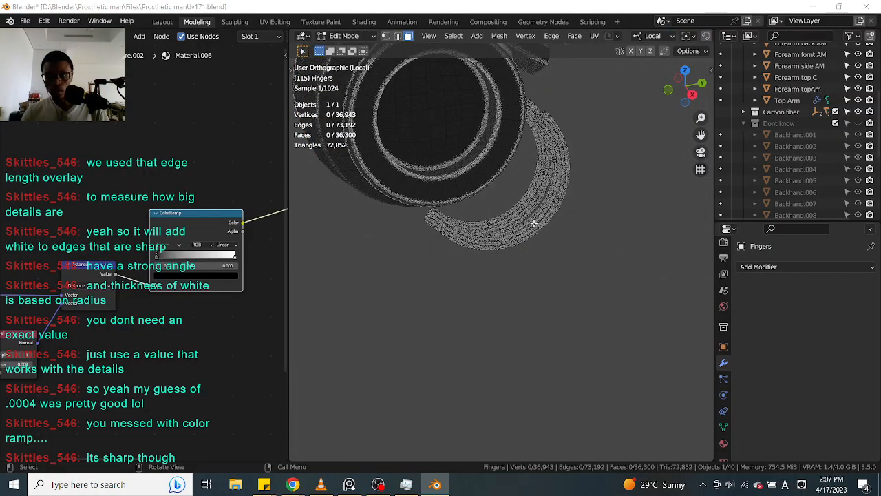
pyautogui.click(518, 239)
pyautogui.moveTo(516, 238); pyautogui.dragTo(531, 253, button='middle')
pyautogui.press('Tab')
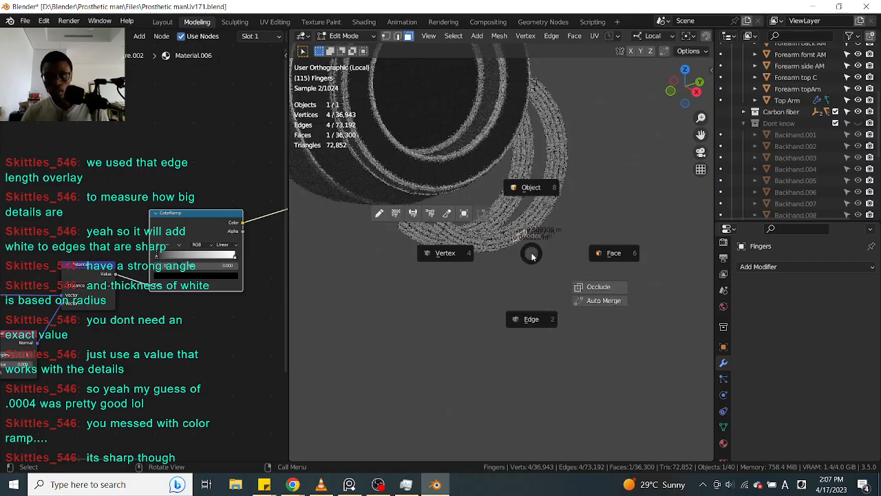
pyautogui.click(648, 252)
pyautogui.press('Tab')
pyautogui.click(531, 141)
pyautogui.press('Tab')
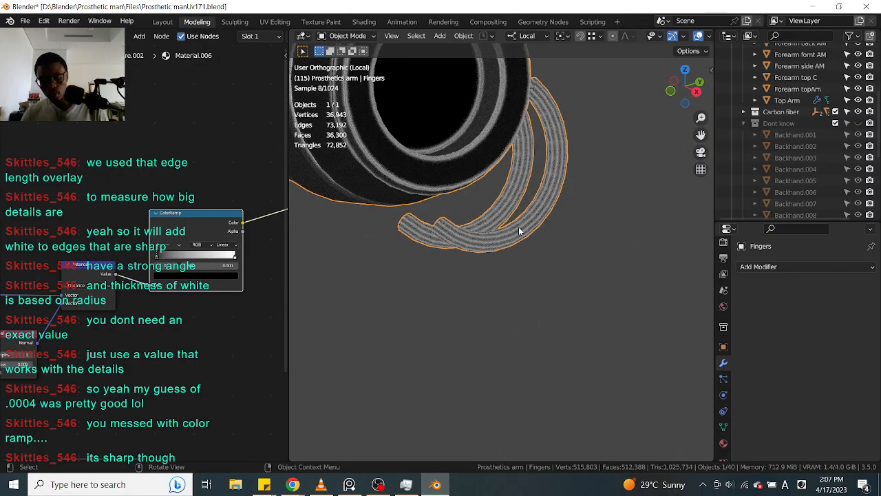
pyautogui.press('Tab')
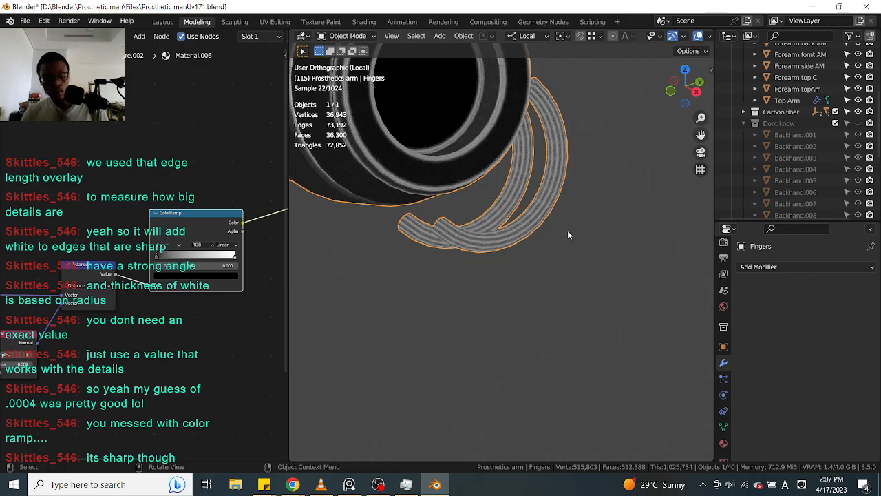
# Step: Switch the viewport to Solid shading and select one entire hook of the lower finger segment in Edit Mode
pyautogui.press('z')
pyautogui.click(732, 234)
pyautogui.press('Tab')
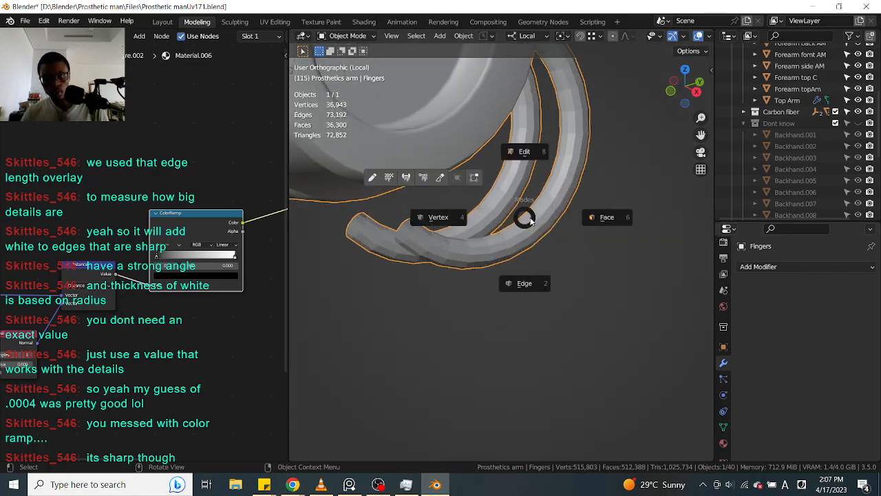
pyautogui.click(573, 238)
pyautogui.moveTo(573, 237); pyautogui.dragTo(550, 219, button='middle')
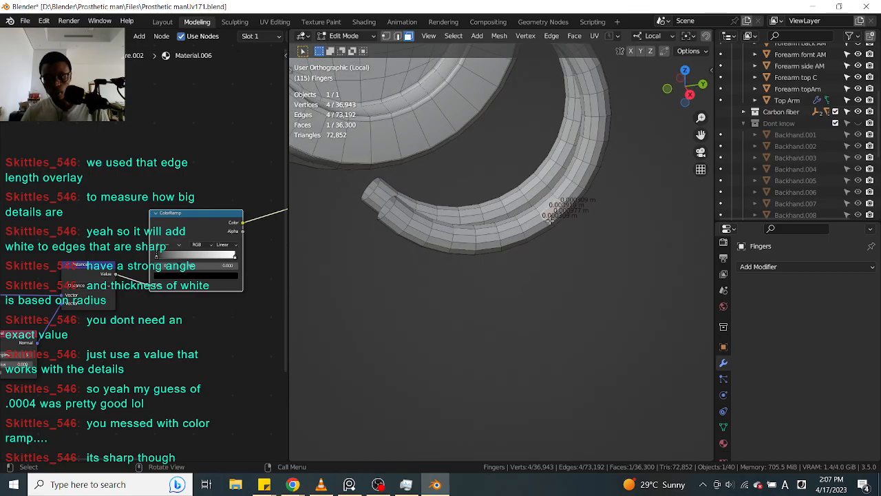
pyautogui.hotkey('ctrl', 'l')
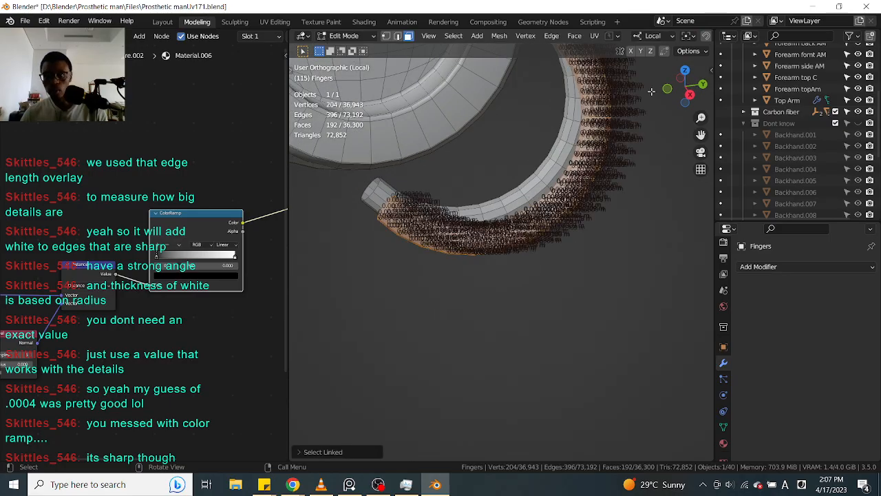
pyautogui.moveTo(659, 124); pyautogui.dragTo(653, 226, button='middle')
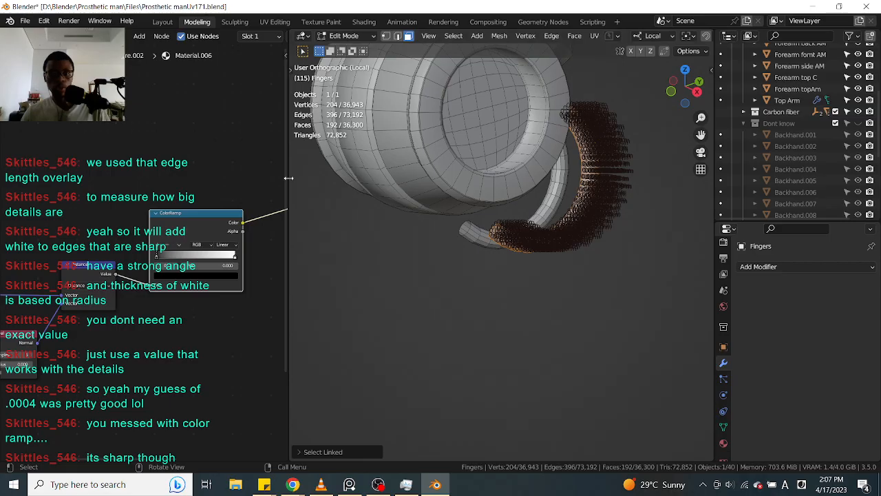
# Step: Widen the 3D viewport beside the node editor and turn off the Edge Length overlay
pyautogui.moveTo(285, 180); pyautogui.dragTo(141, 182)
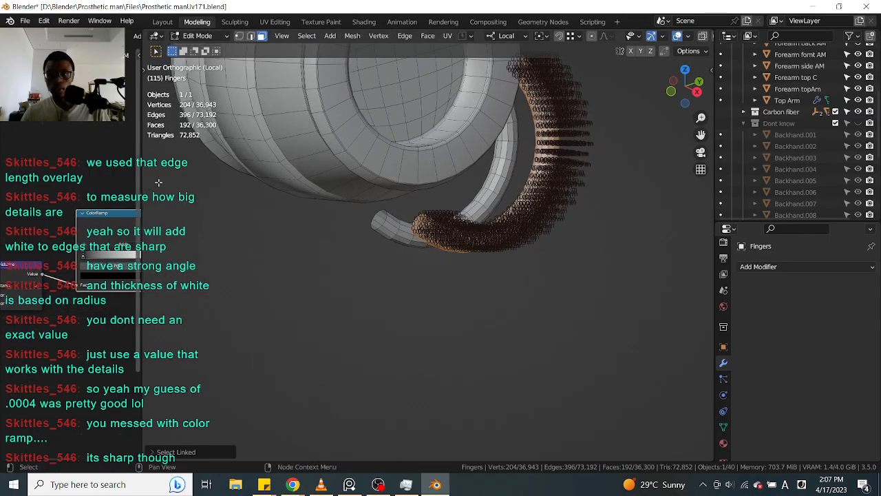
pyautogui.click(688, 37)
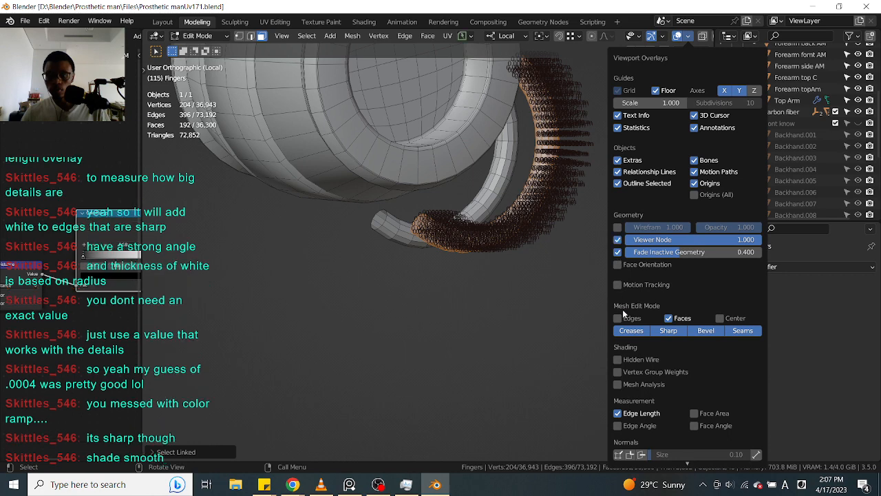
pyautogui.click(616, 414)
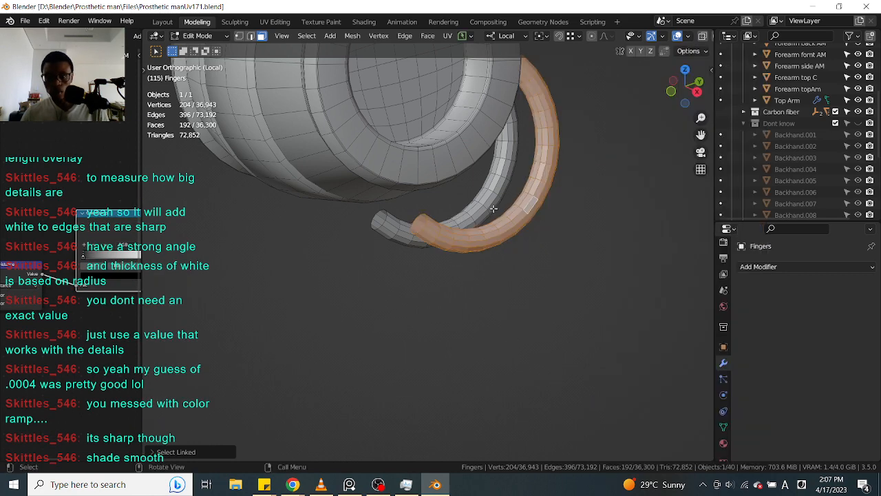
# Step: Add the second hook of this segment and the hook pair on another finger joint to the selection
pyautogui.press('l')
pyautogui.scroll(-5, 487, 202)
pyautogui.moveTo(513, 235); pyautogui.dragTo(565, 209, button='middle')
pyautogui.scroll(2, 565, 208)
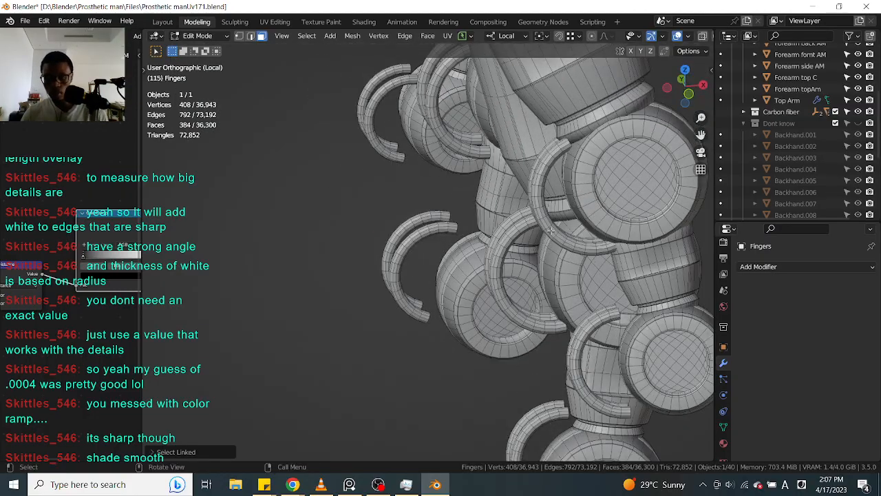
pyautogui.press('l')
pyautogui.moveTo(548, 191); pyautogui.dragTo(605, 148, button='middle')
pyautogui.keyDown('shift'); pyautogui.moveTo(466, 260); pyautogui.dragTo(459, 268, button='middle'); pyautogui.keyUp('shift')
pyautogui.press('l')
pyautogui.keyDown('shift'); pyautogui.moveTo(326, 397); pyautogui.dragTo(406, 269, button='middle'); pyautogui.keyUp('shift')
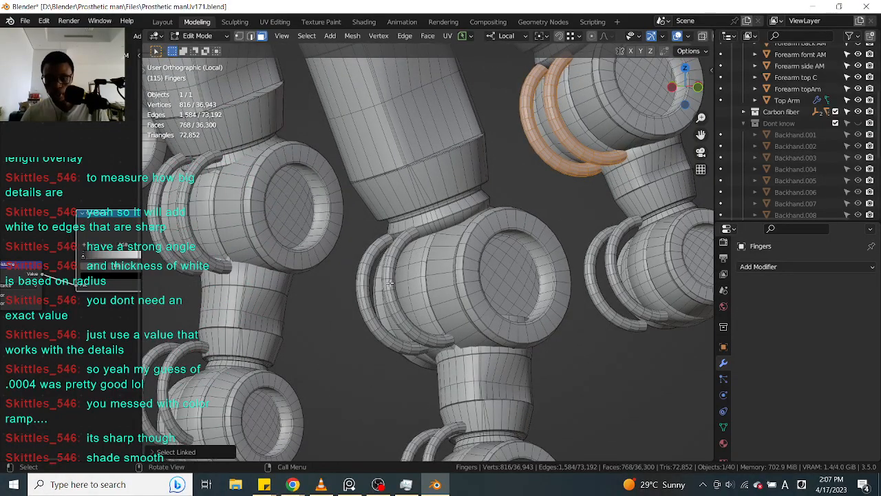
# Step: Extend the selection with the hook pairs on both joints of the central finger and the adjacent finger's lower joint
pyautogui.press('l')
pyautogui.press('l')
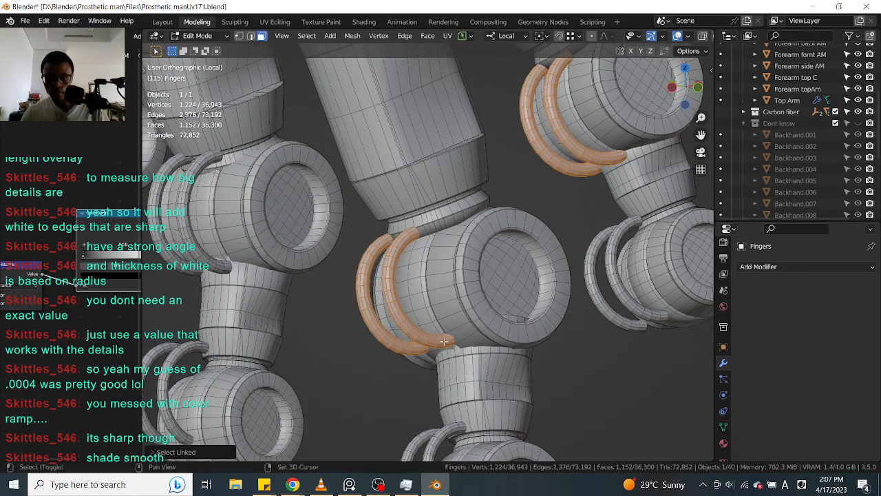
pyautogui.keyDown('shift'); pyautogui.moveTo(419, 434); pyautogui.dragTo(443, 283, button='middle'); pyautogui.keyUp('shift')
pyautogui.press('l')
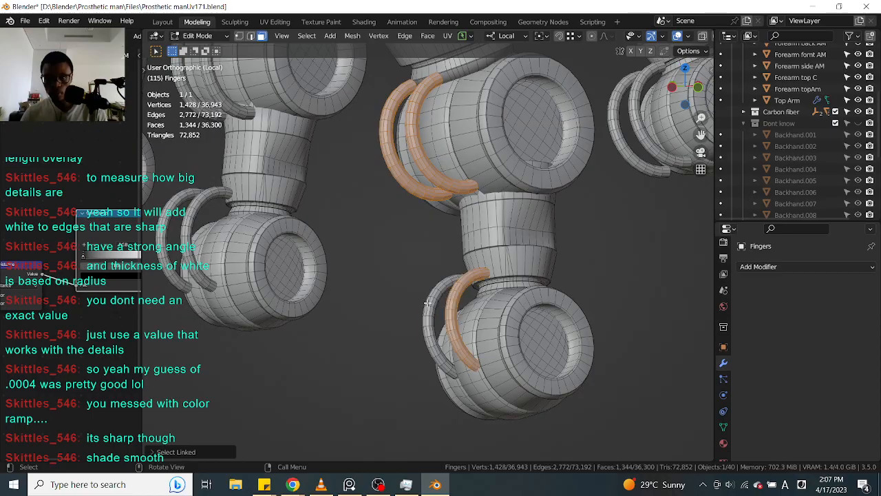
pyautogui.press('l')
pyautogui.press('l')
pyautogui.press('l')
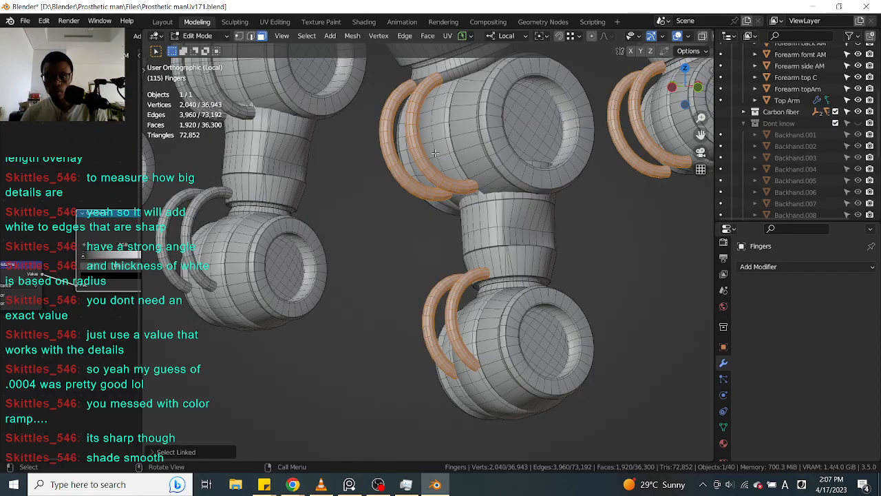
# Step: Extend the selection with the hook pairs on both joints of the two remaining fingers
pyautogui.press('l')
pyautogui.press('l')
pyautogui.keyDown('shift'); pyautogui.moveTo(197, 154); pyautogui.dragTo(342, 195, button='middle'); pyautogui.keyUp('shift')
pyautogui.press('l')
pyautogui.press('l')
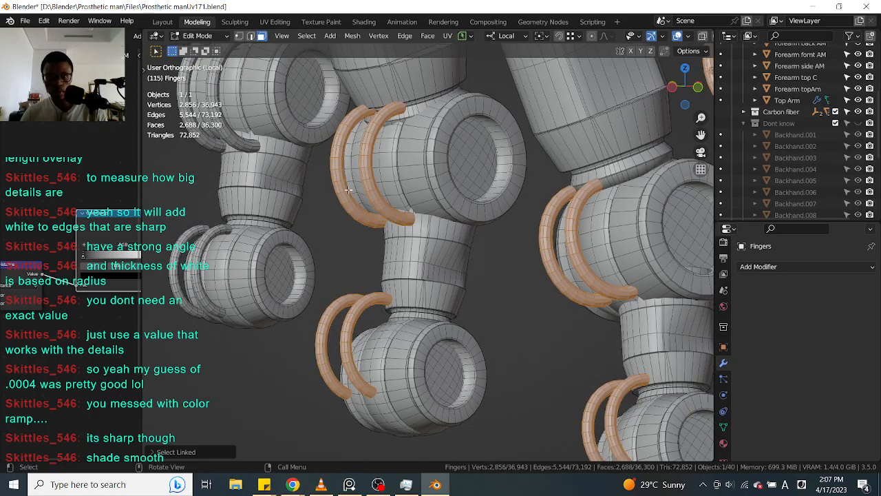
pyautogui.press('l')
pyautogui.press('l')
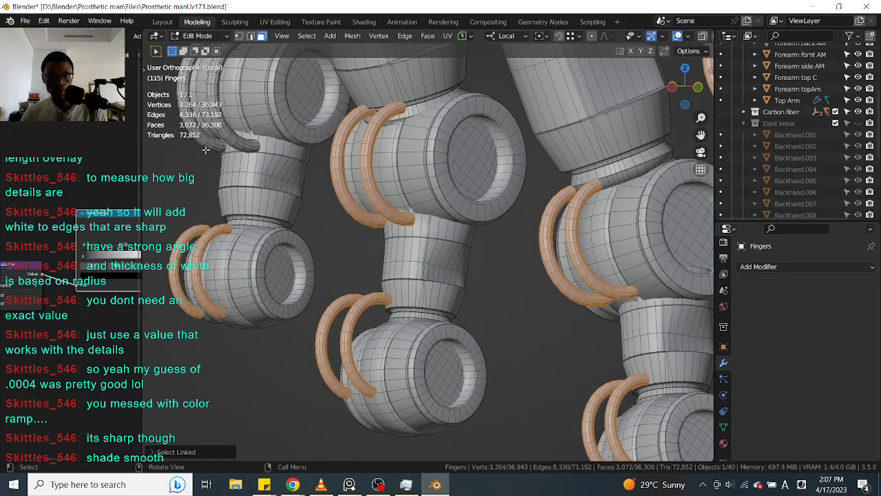
pyautogui.press('l')
pyautogui.press('l')
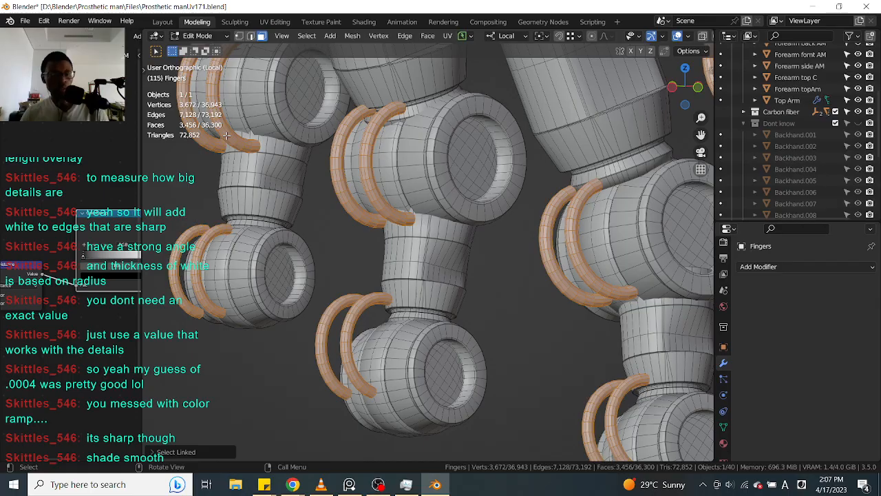
pyautogui.keyDown('shift'); pyautogui.moveTo(231, 137); pyautogui.dragTo(249, 166, button='middle'); pyautogui.keyUp('shift')
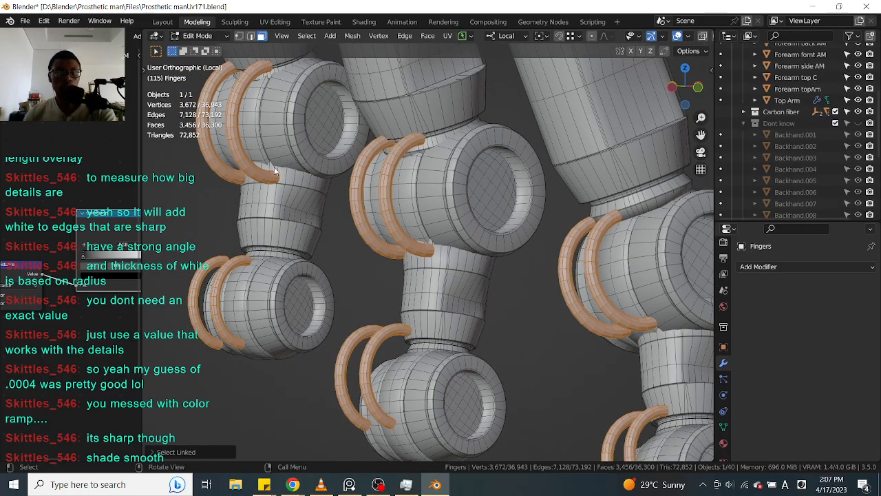
# Step: Apply Shade Smooth to all selected finger hooks and clear the selection
pyautogui.rightClick(274, 166)
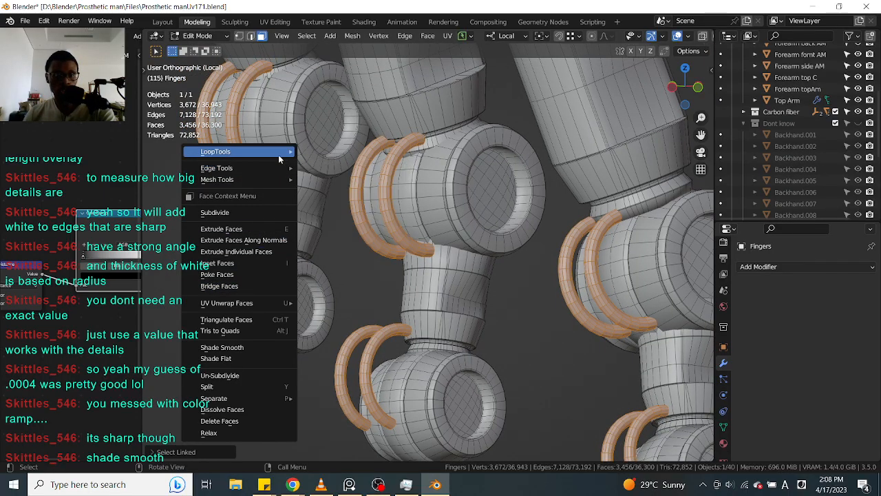
pyautogui.rightClick(403, 236)
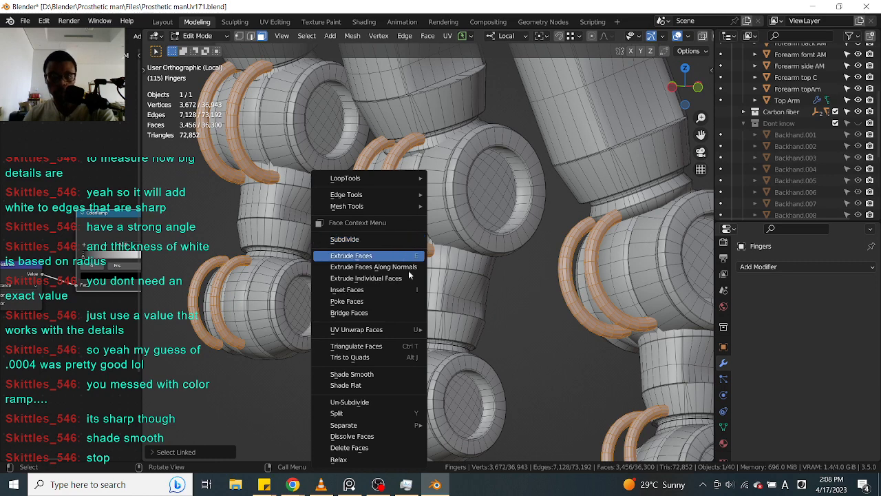
pyautogui.moveTo(395, 333)
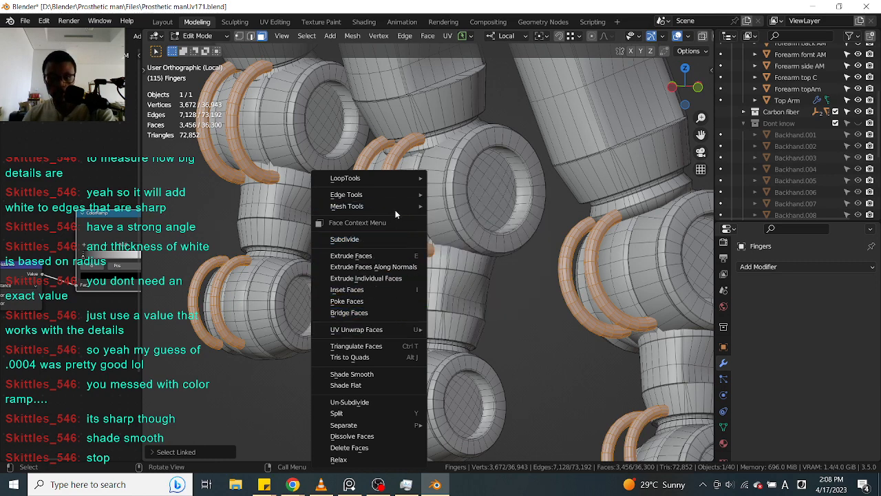
pyautogui.click(383, 373)
pyautogui.moveTo(507, 202); pyautogui.dragTo(508, 243, button='middle')
pyautogui.click(543, 298)
pyautogui.moveTo(543, 297); pyautogui.dragTo(500, 292, button='middle')
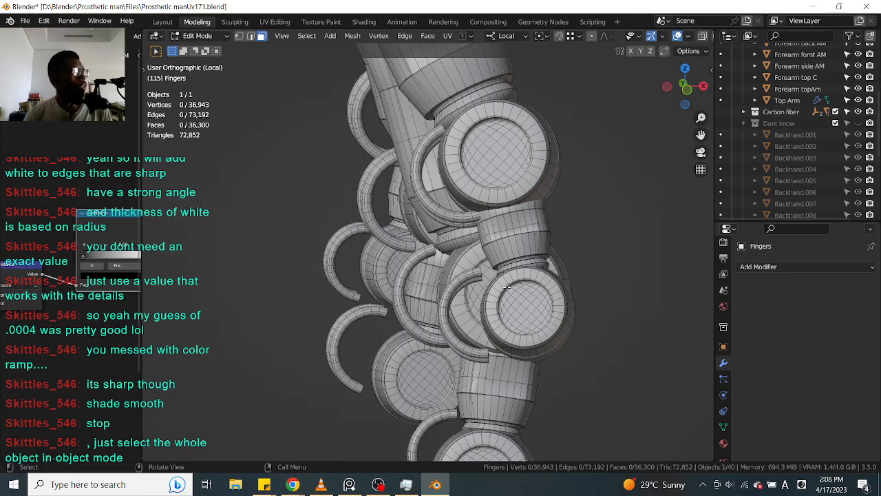
# Step: Undo the last edit and switch the Fingers object from Edit Mode to Object Mode
pyautogui.scroll(-5, 432, 242)
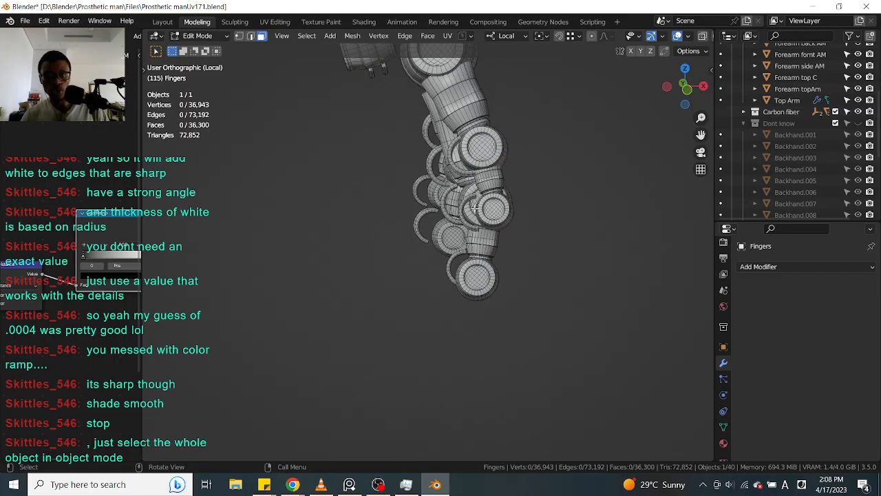
pyautogui.moveTo(432, 242); pyautogui.dragTo(496, 236, button='middle')
pyautogui.press('Tab')
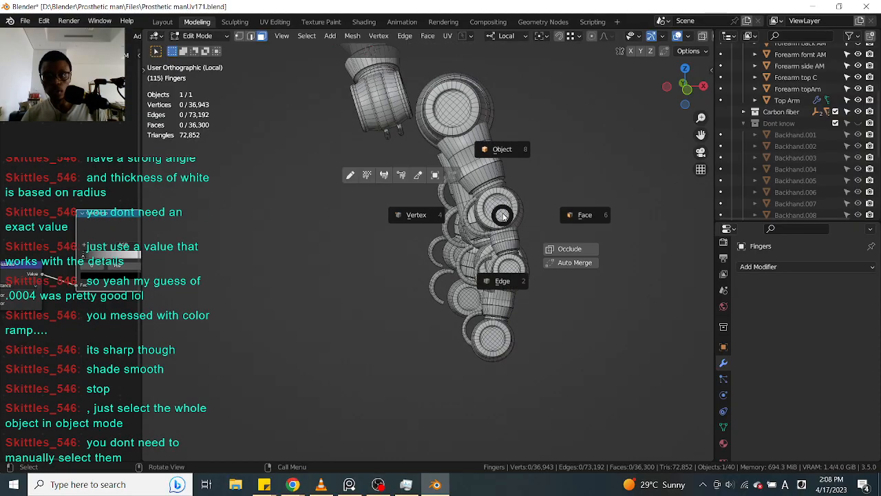
pyautogui.scroll(7, 462, 246)
pyautogui.hotkey('ctrl', 'z')
pyautogui.scroll(-4, 472, 247)
pyautogui.press('Tab')
pyautogui.moveTo(475, 247)
pyautogui.mouseDown(button='middle')
pyautogui.moveTo(482, 176)
pyautogui.moveTo(507, 232)
pyautogui.mouseUp(button='middle')
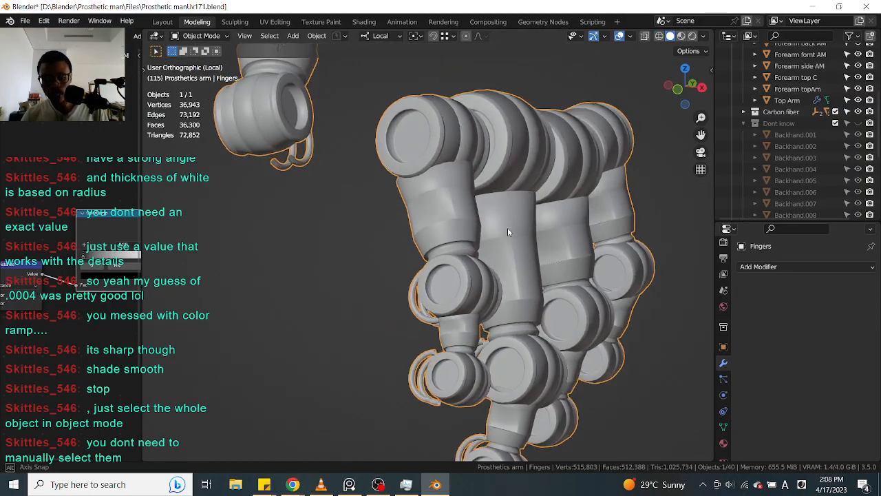
# Step: Try Shade Smooth on the whole Fingers object in Object Mode and inspect the hooks
pyautogui.rightClick(501, 227)
pyautogui.click(500, 226)
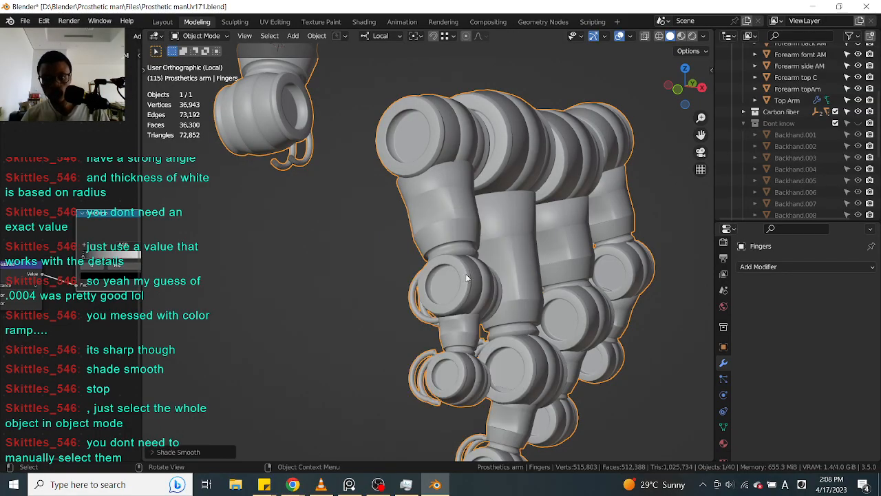
pyautogui.scroll(6, 534, 260)
pyautogui.scroll(-2, 591, 254)
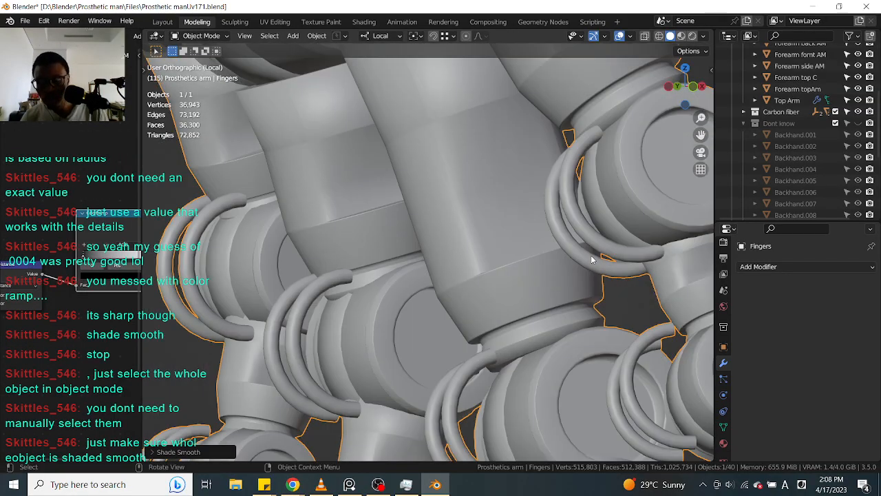
pyautogui.scroll(3, 554, 249)
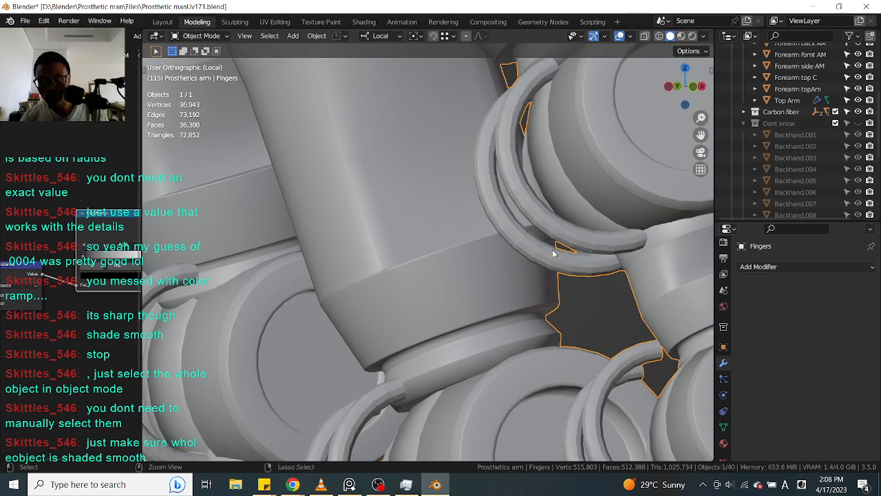
# Step: Apply Shade Smooth to the whole Fingers object
pyautogui.scroll(-8, 556, 246)
pyautogui.rightClick(557, 226)
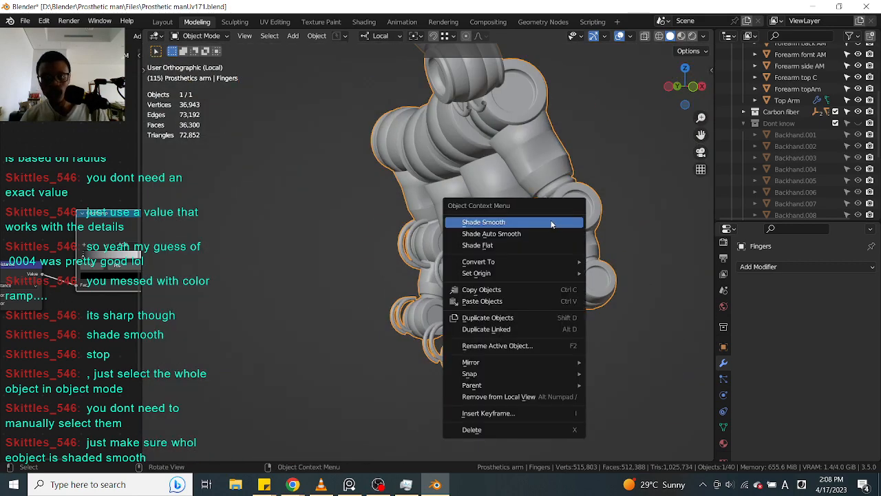
pyautogui.click(556, 223)
pyautogui.scroll(4, 554, 240)
pyautogui.scroll(-3, 554, 240)
pyautogui.moveTo(554, 240); pyautogui.dragTo(541, 252, button='middle')
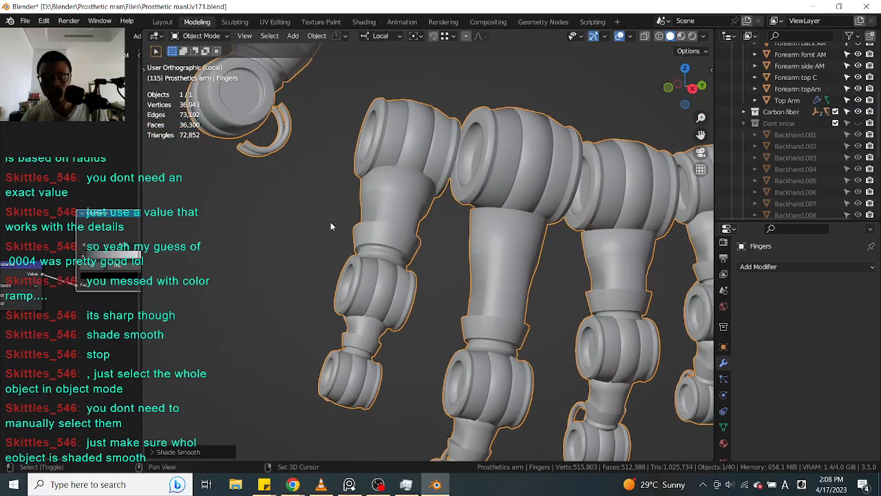
pyautogui.keyDown('shift'); pyautogui.moveTo(331, 226); pyautogui.dragTo(488, 274, button='middle'); pyautogui.keyUp('shift')
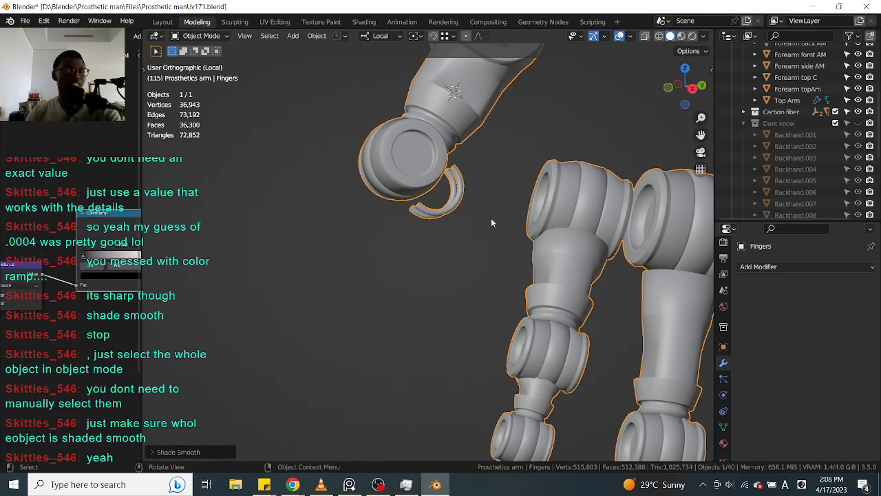
pyautogui.scroll(8, 466, 213)
pyautogui.press('Tab')
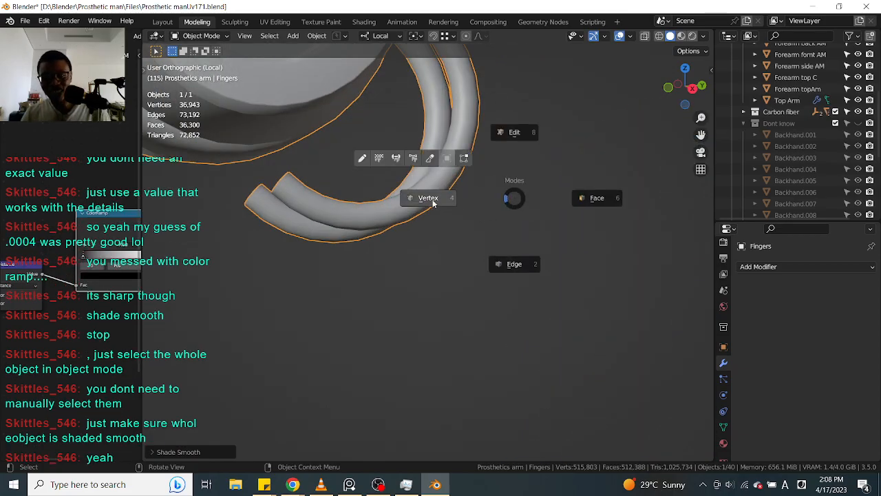
pyautogui.click(433, 202)
pyautogui.press('Tab')
pyautogui.scroll(-6, 494, 144)
pyautogui.scroll(1, 482, 165)
pyautogui.keyDown('shift'); pyautogui.moveTo(448, 144); pyautogui.dragTo(485, 241, button='middle'); pyautogui.keyUp('shift')
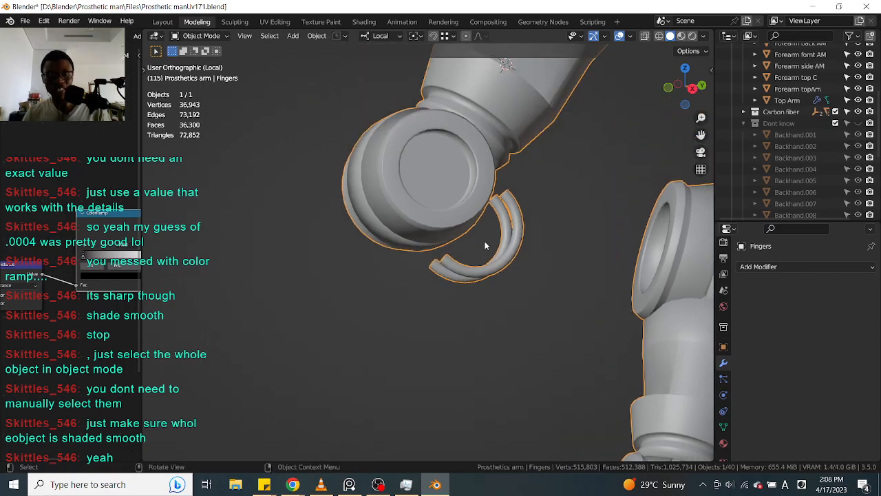
# Step: Preview the fingers in Rendered shading and examine the edge detection on the thumb's hook pair and lower joint
pyautogui.press('z')
pyautogui.click(477, 177)
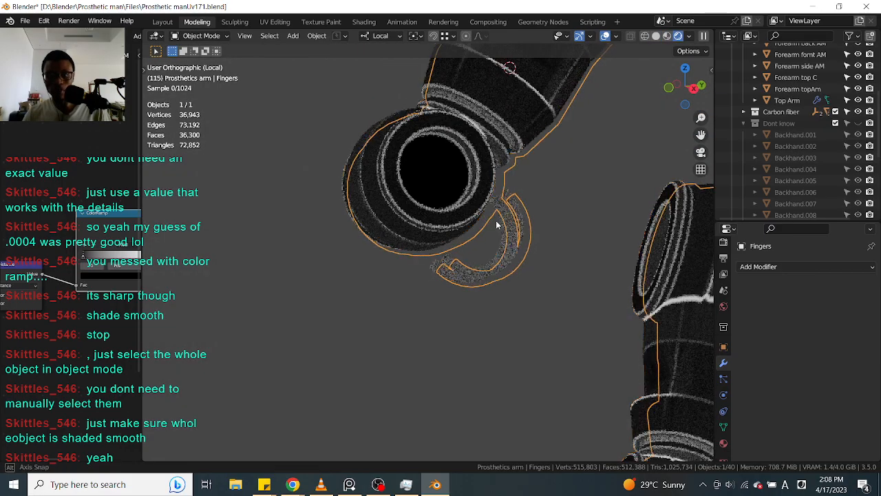
pyautogui.moveTo(497, 223); pyautogui.dragTo(515, 230, button='middle')
pyautogui.scroll(3, 543, 273)
pyautogui.scroll(5, 551, 268)
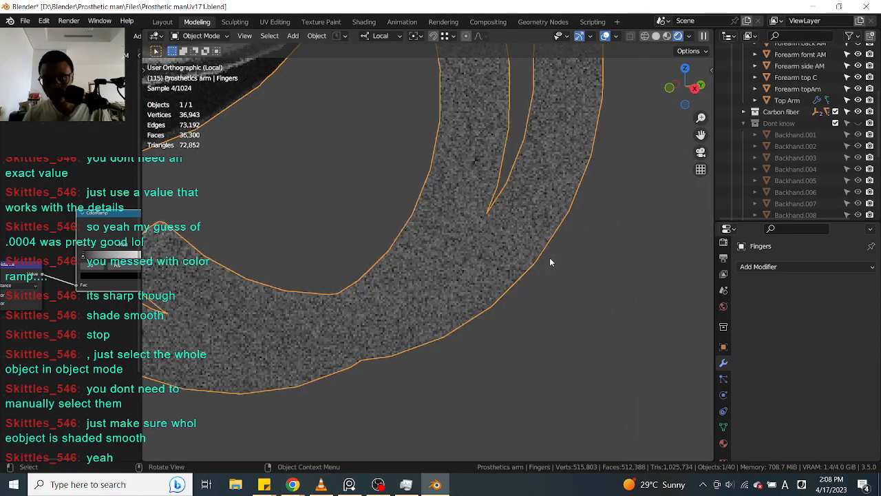
pyautogui.scroll(-5, 541, 247)
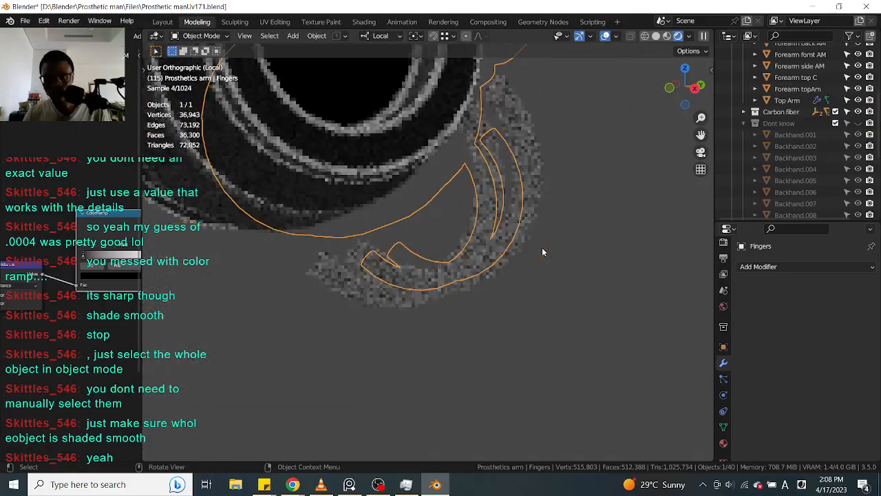
pyautogui.keyDown('shift'); pyautogui.moveTo(361, 219); pyautogui.dragTo(458, 235, button='middle'); pyautogui.keyUp('shift')
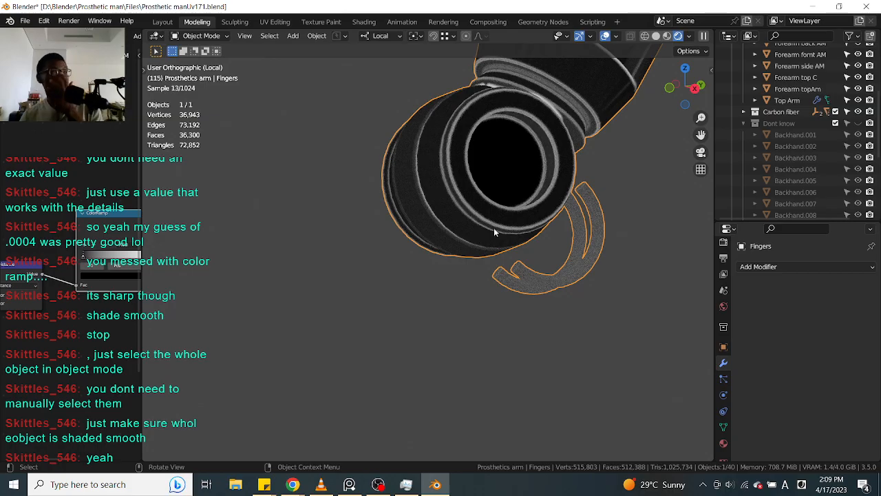
pyautogui.scroll(-1, 494, 228)
pyautogui.moveTo(494, 228); pyautogui.dragTo(461, 277, button='middle')
pyautogui.scroll(4, 461, 241)
pyautogui.scroll(3, 506, 235)
pyautogui.scroll(-4, 546, 235)
pyautogui.scroll(-3, 429, 271)
pyautogui.keyDown('shift'); pyautogui.moveTo(490, 198); pyautogui.dragTo(444, 264, button='middle'); pyautogui.keyUp('shift')
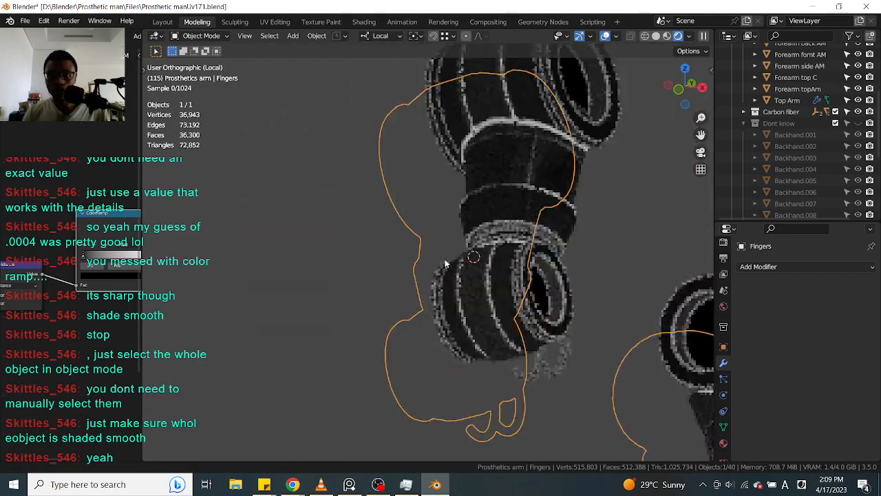
# Step: Examine the rendered edge lines around the thumb's upper joint, its circular recess and its outer rims
pyautogui.scroll(3, 450, 255)
pyautogui.scroll(-4, 456, 262)
pyautogui.moveTo(487, 284); pyautogui.dragTo(427, 296, button='middle')
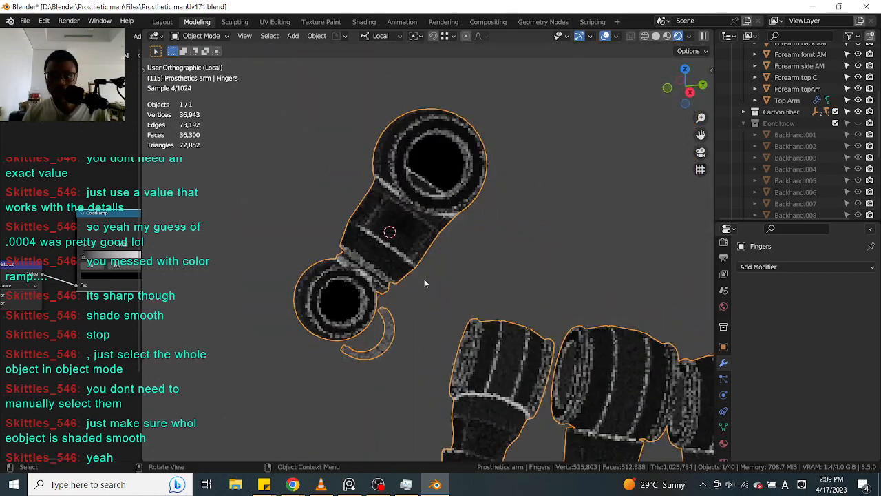
pyautogui.scroll(3, 413, 247)
pyautogui.moveTo(409, 234); pyautogui.dragTo(385, 236, button='middle')
pyautogui.keyDown('shift'); pyautogui.moveTo(386, 236); pyautogui.dragTo(524, 198, button='middle'); pyautogui.keyUp('shift')
pyautogui.keyDown('shift'); pyautogui.moveTo(561, 124); pyautogui.dragTo(478, 287, button='middle'); pyautogui.keyUp('shift')
pyautogui.scroll(3, 477, 287)
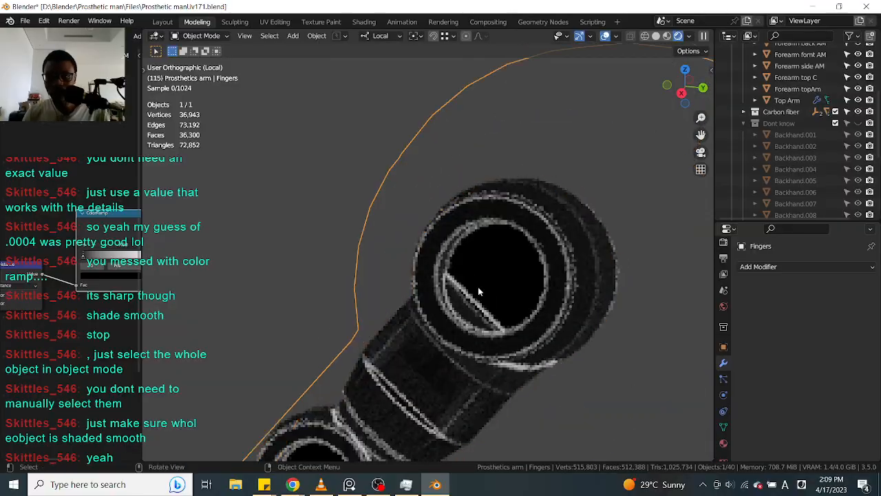
pyautogui.scroll(5, 480, 292)
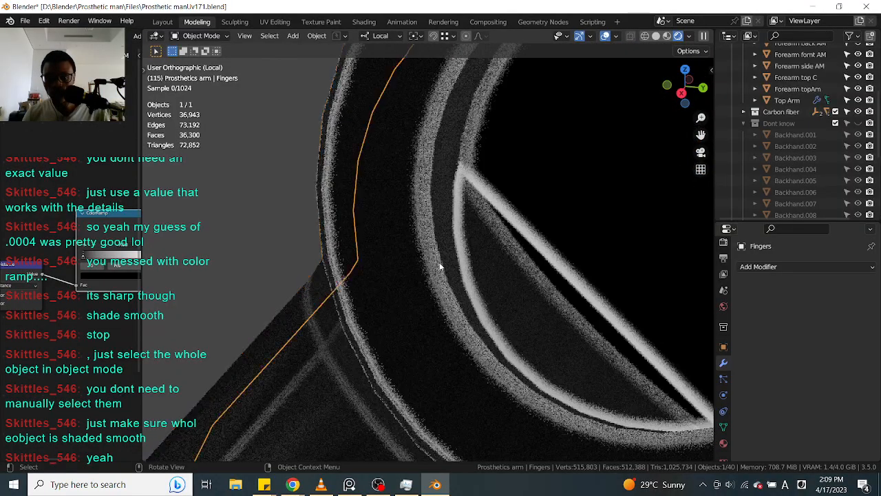
pyautogui.scroll(-4, 441, 266)
pyautogui.scroll(3, 448, 310)
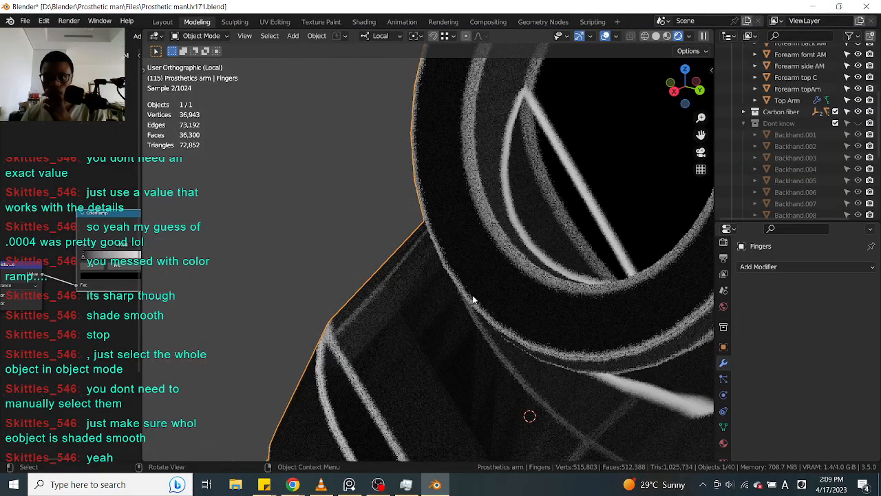
pyautogui.scroll(2, 490, 282)
pyautogui.moveTo(488, 274); pyautogui.dragTo(480, 271, button='middle')
pyautogui.scroll(-5, 427, 275)
pyautogui.moveTo(427, 276)
pyautogui.mouseDown(button='middle')
pyautogui.moveTo(544, 260)
pyautogui.moveTo(427, 292)
pyautogui.mouseUp(button='middle')
pyautogui.scroll(8, 419, 296)
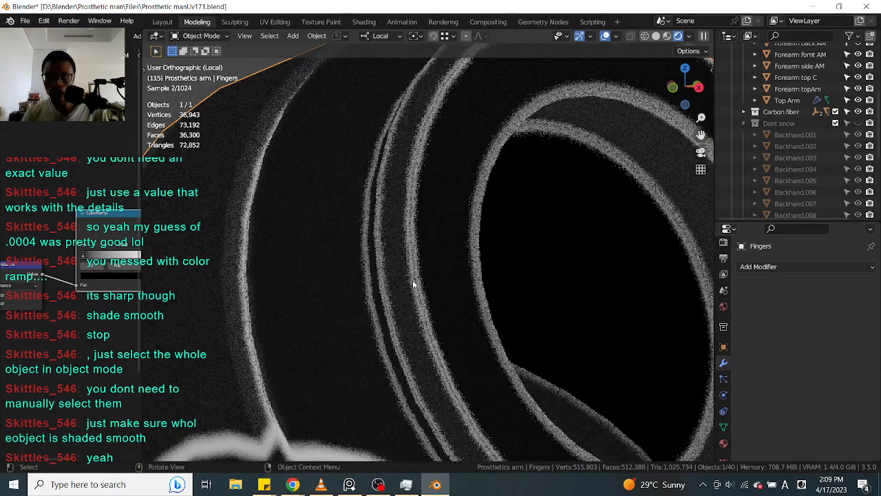
pyautogui.scroll(-8, 362, 245)
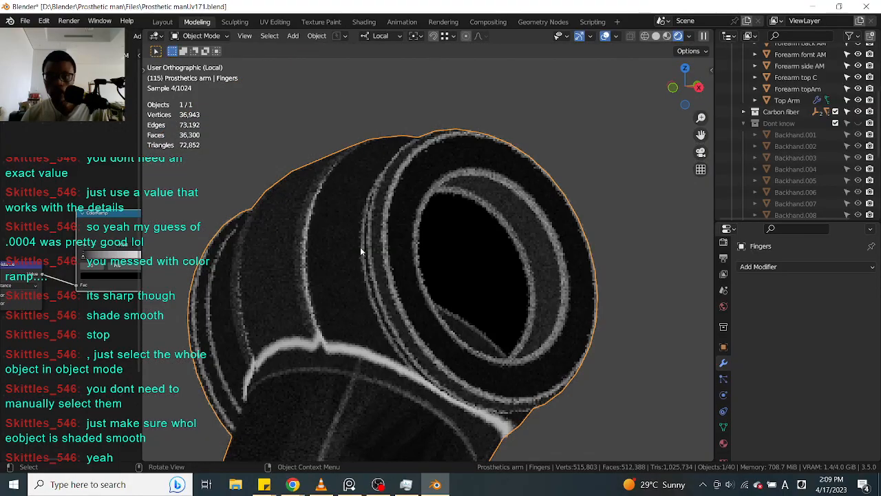
# Step: Examine the rendered white lines along the upper joint's grooves and where the joint meets the thumb segment
pyautogui.moveTo(360, 246); pyautogui.dragTo(413, 259, button='middle')
pyautogui.scroll(3, 427, 262)
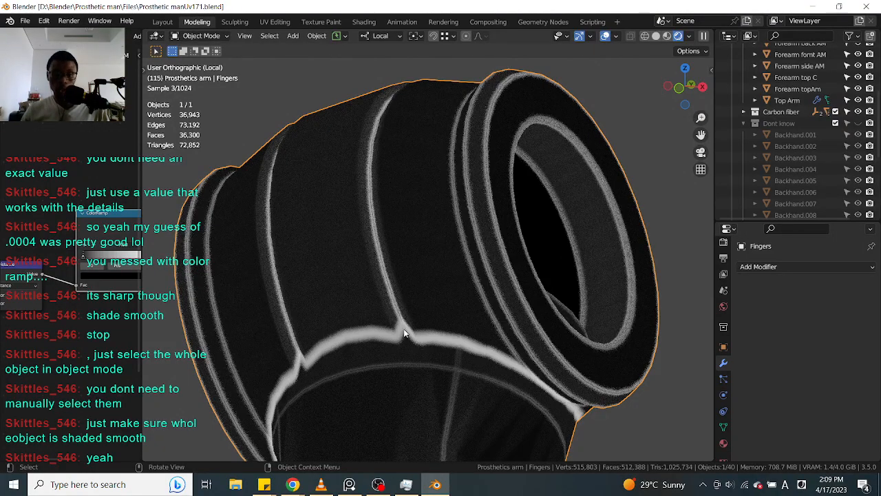
pyautogui.scroll(6, 423, 303)
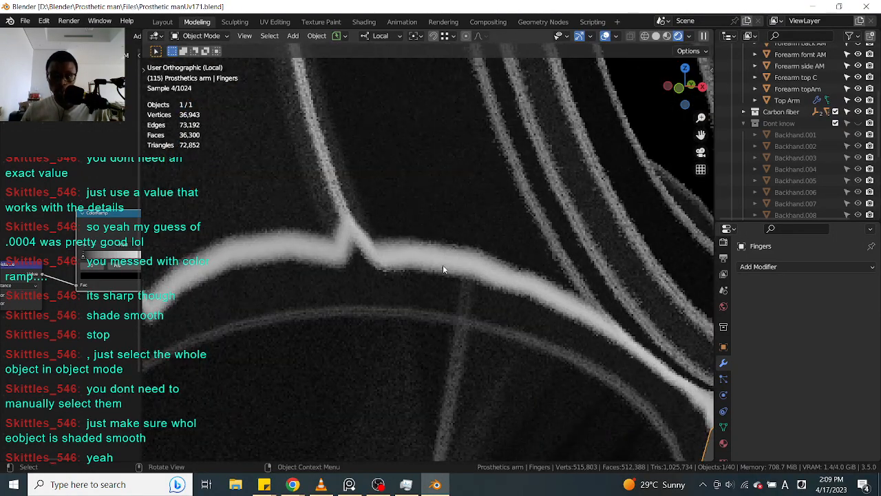
pyautogui.scroll(-5, 442, 251)
pyautogui.moveTo(404, 210); pyautogui.dragTo(495, 219, button='middle')
pyautogui.scroll(3, 465, 263)
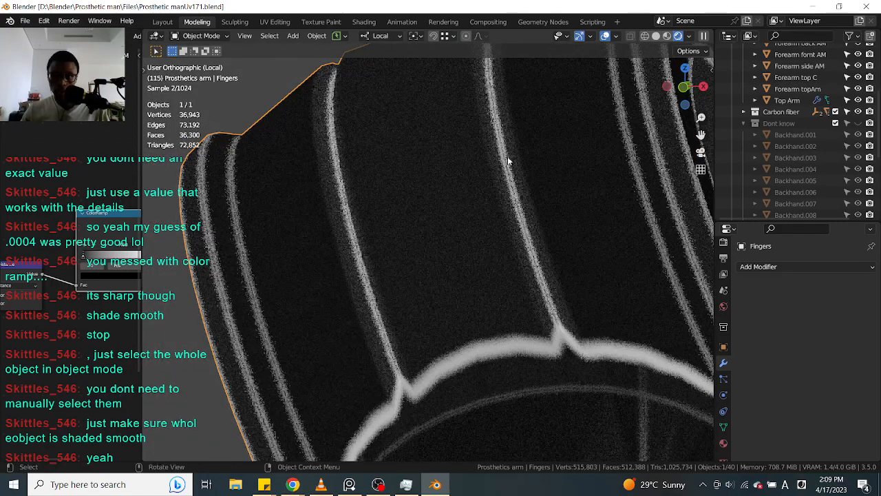
pyautogui.scroll(5, 478, 213)
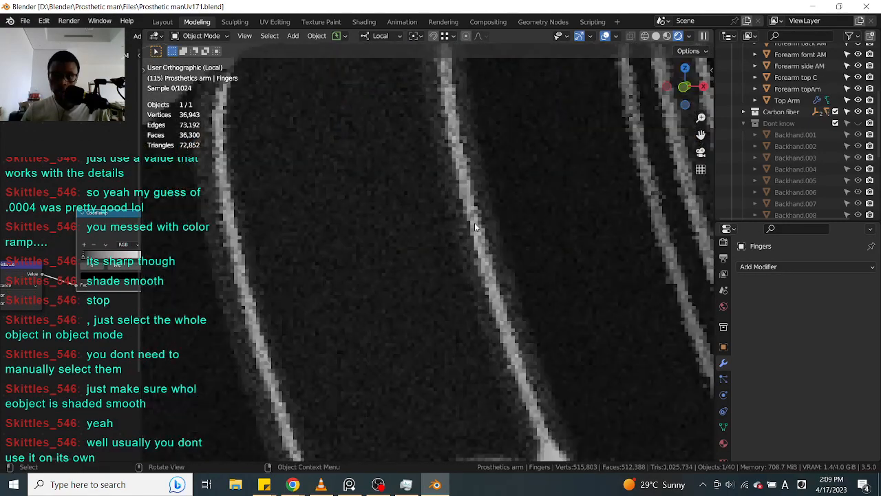
pyautogui.scroll(-4, 480, 225)
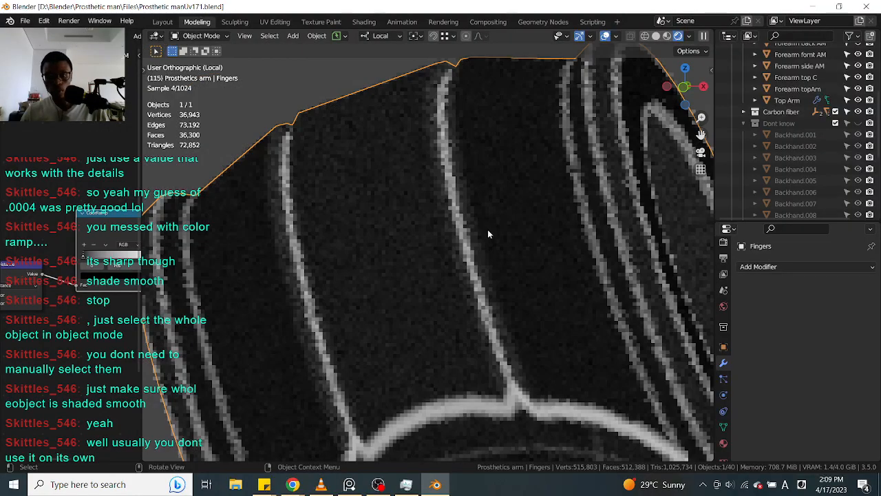
# Step: Switch the viewport to Solid shading and compare the upper joint's grooves and rim with their rendered edge lines
pyautogui.press('z')
pyautogui.click(605, 243)
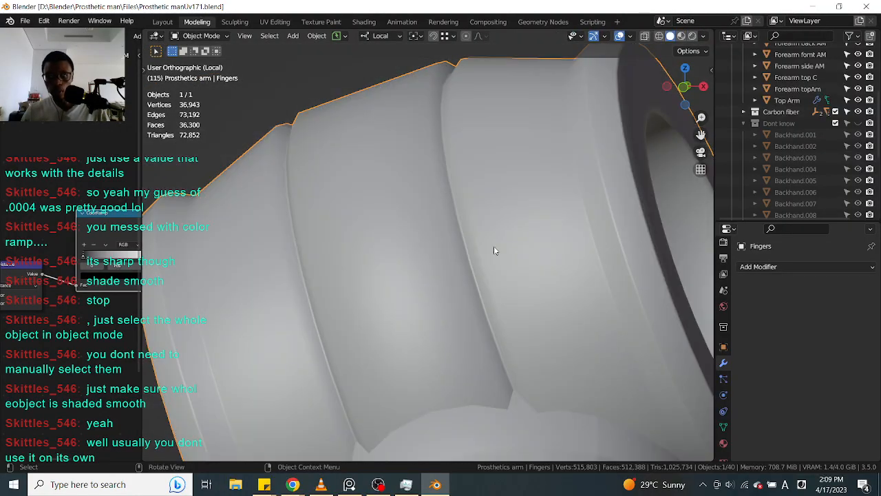
pyautogui.scroll(4, 504, 245)
pyautogui.scroll(-4, 466, 254)
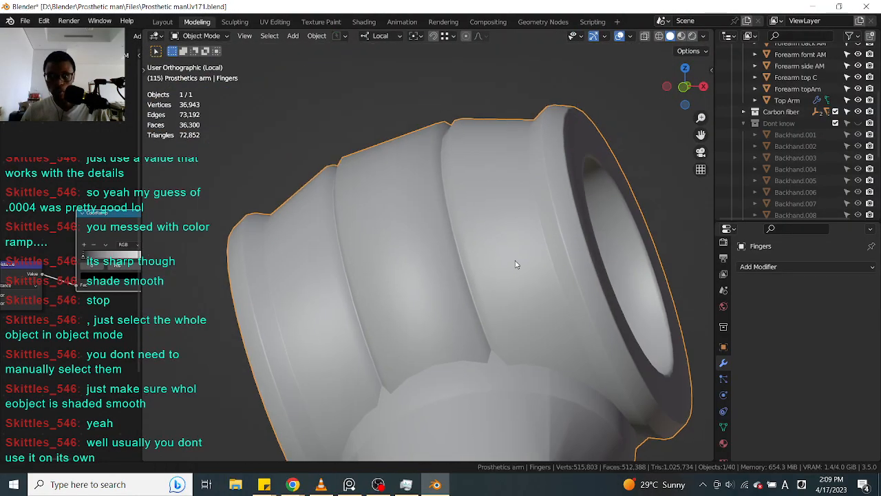
pyautogui.scroll(4, 443, 265)
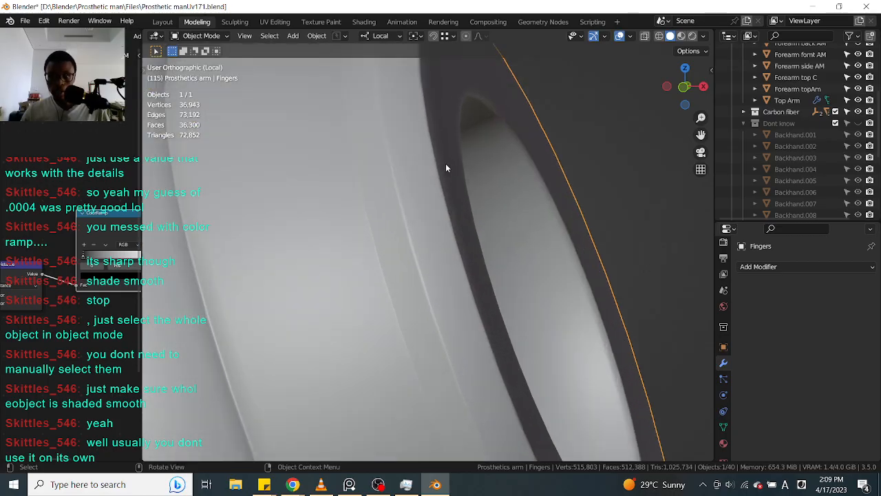
pyautogui.scroll(-3, 449, 210)
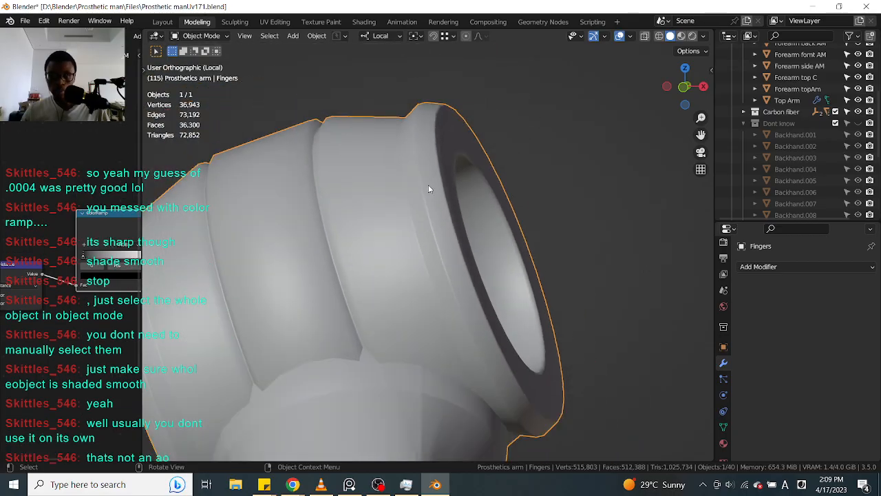
pyautogui.hotkey('ctrl', 'Tab')
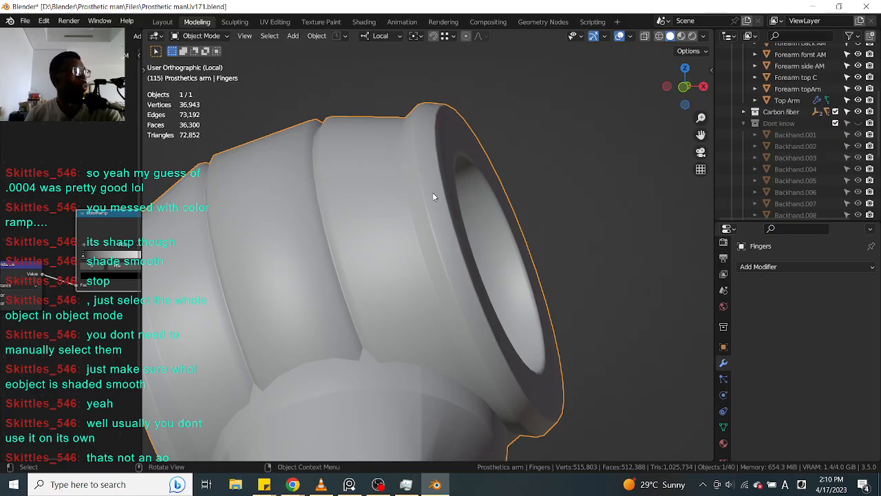
# Step: Inspect the smooth shading of the thumb's segment, lower joint and hooks from several angles
pyautogui.scroll(-8, 432, 192)
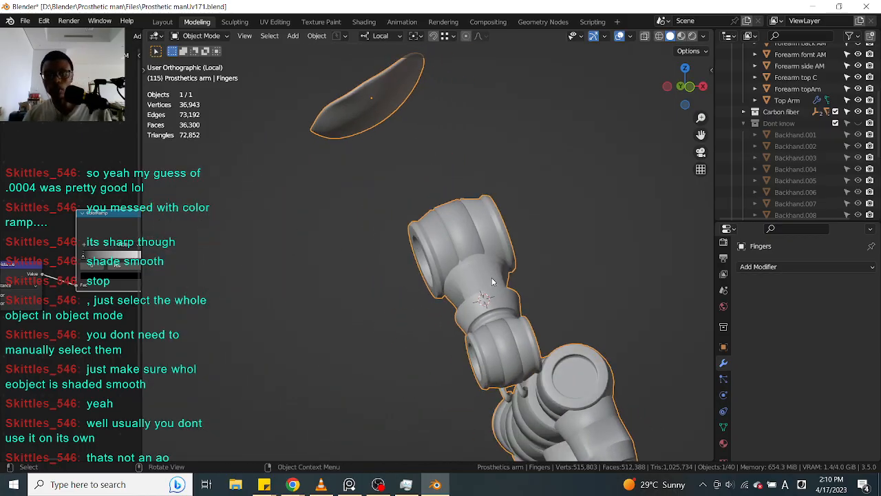
pyautogui.keyDown('shift'); pyautogui.moveTo(519, 299); pyautogui.dragTo(444, 199, button='middle'); pyautogui.keyUp('shift')
pyautogui.scroll(4, 488, 233)
pyautogui.moveTo(488, 233); pyautogui.dragTo(484, 242, button='middle')
pyautogui.keyDown('shift'); pyautogui.moveTo(374, 267); pyautogui.dragTo(451, 195, button='middle'); pyautogui.keyUp('shift')
pyautogui.scroll(4, 450, 248)
pyautogui.scroll(-3, 472, 236)
pyautogui.scroll(3, 437, 270)
pyautogui.scroll(-2, 437, 271)
pyautogui.scroll(2, 442, 261)
pyautogui.scroll(-4, 493, 278)
pyautogui.moveTo(494, 278); pyautogui.dragTo(533, 258, button='middle')
pyautogui.keyDown('shift'); pyautogui.moveTo(314, 271); pyautogui.dragTo(468, 254, button='middle'); pyautogui.keyUp('shift')
pyautogui.scroll(4, 486, 261)
pyautogui.scroll(-4, 42, 342)
# Step: Widen the shader editor and switch the viewport to Rendered shading
pyautogui.moveTo(44, 342); pyautogui.dragTo(127, 294, button='middle')
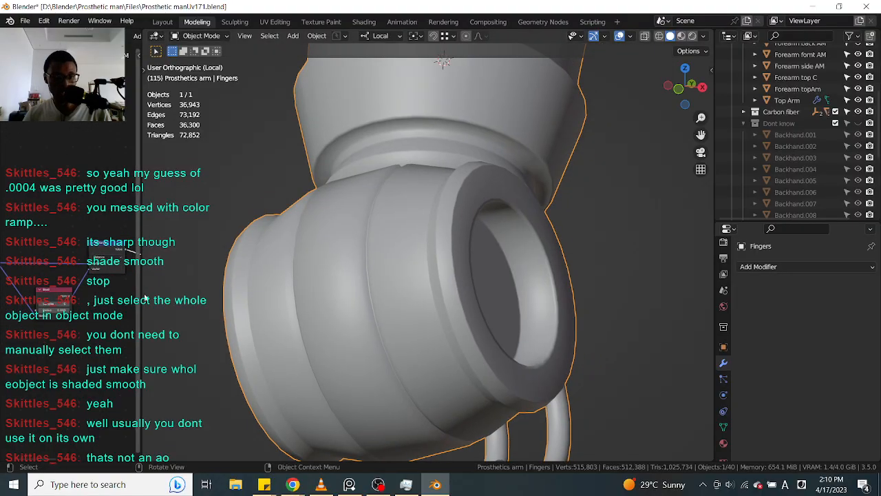
pyautogui.moveTo(140, 296); pyautogui.dragTo(189, 279)
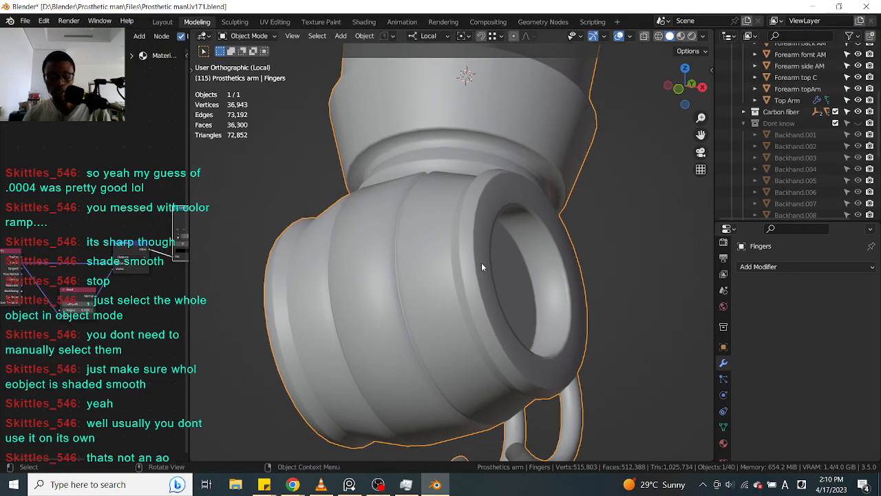
pyautogui.press('z')
pyautogui.click(479, 196)
# Step: Examine the rendered edge lines on the thumb's lower joint rim, middle segment and connecting collar from several angles
pyautogui.scroll(5, 478, 193)
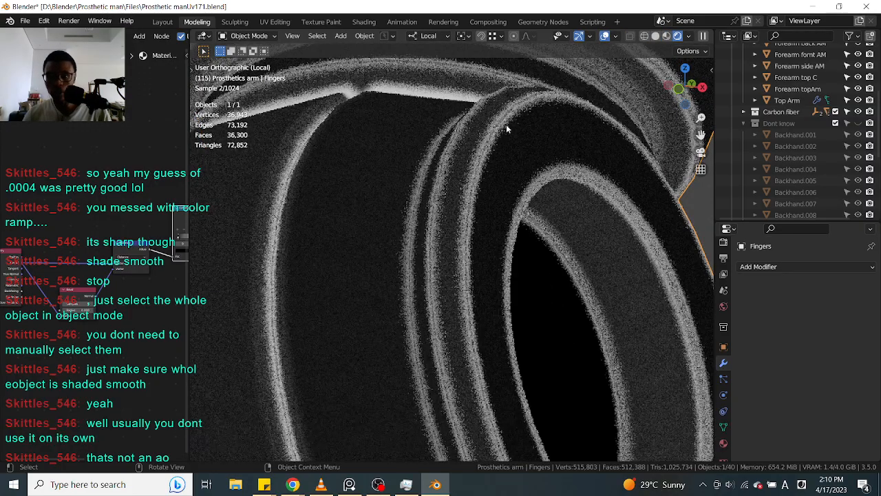
pyautogui.scroll(-8, 616, 169)
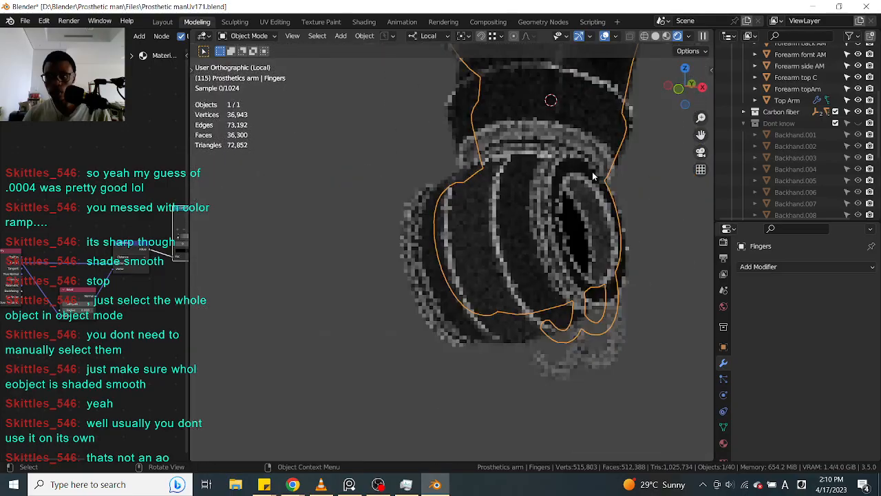
pyautogui.moveTo(606, 202); pyautogui.dragTo(546, 292, button='middle')
pyautogui.scroll(5, 548, 201)
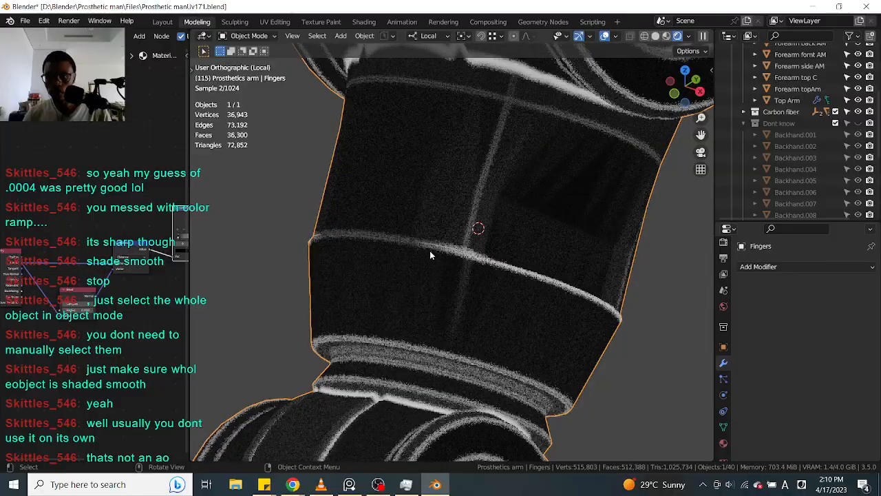
pyautogui.scroll(-3, 495, 271)
pyautogui.moveTo(499, 272); pyautogui.dragTo(488, 279, button='middle')
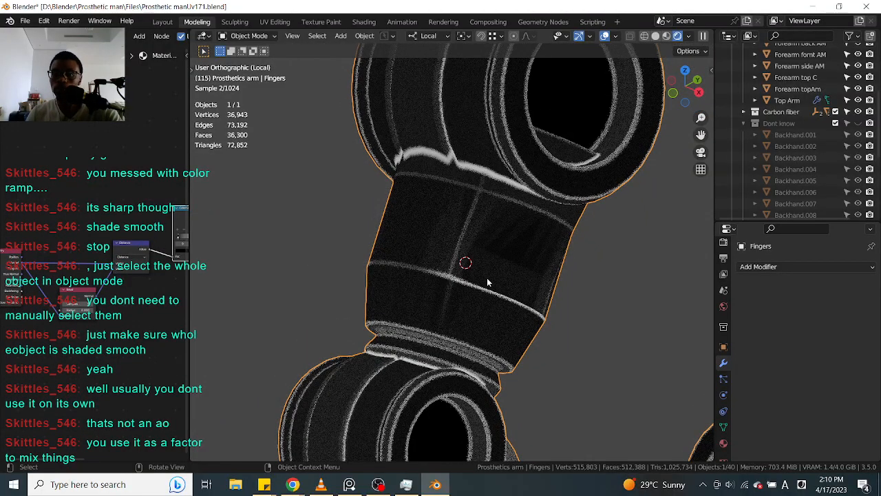
pyautogui.moveTo(503, 299); pyautogui.dragTo(470, 317, button='middle')
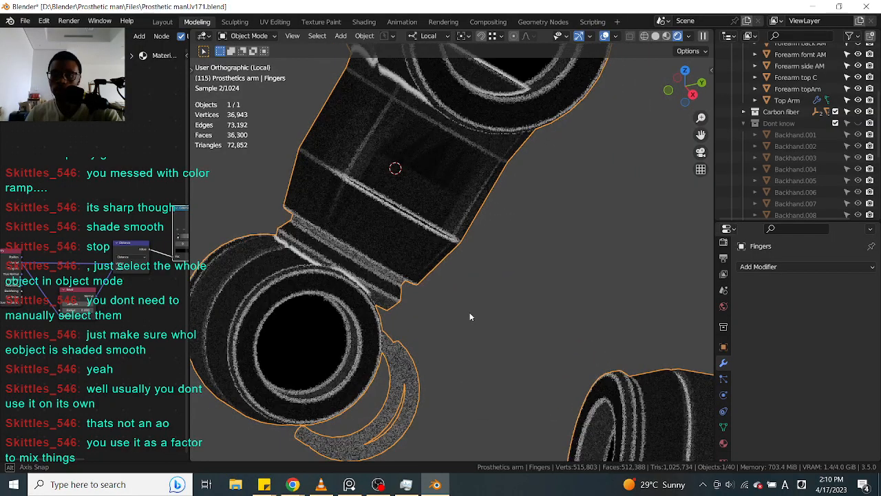
pyautogui.scroll(6, 397, 233)
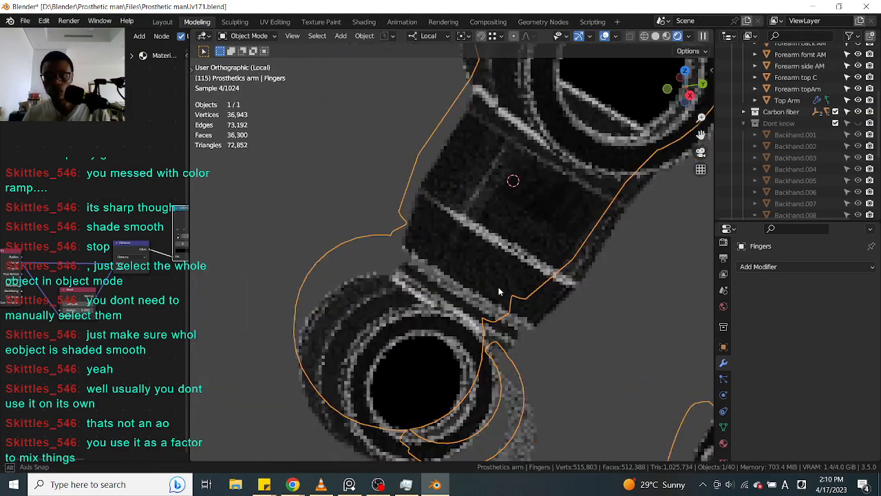
pyautogui.scroll(-8, 529, 301)
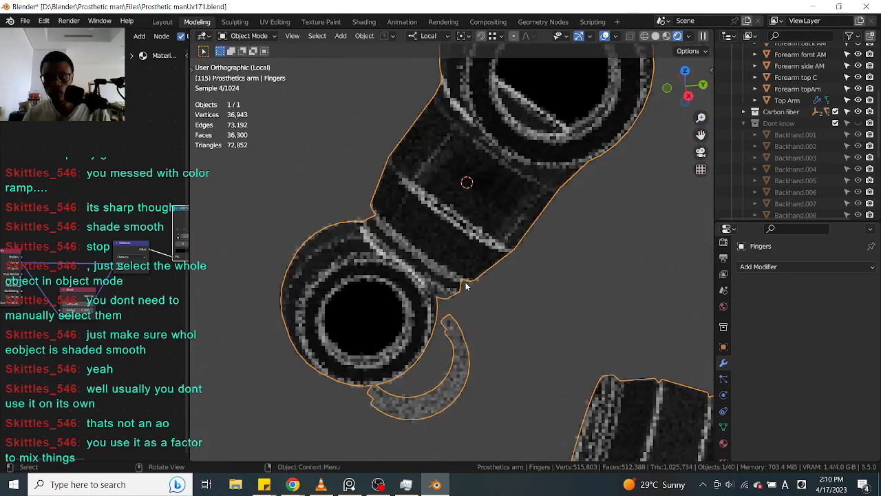
# Step: Examine the rendered edge lines on the detached curved plate and the separate ring of small segments
pyautogui.scroll(-5, 465, 286)
pyautogui.moveTo(496, 303); pyautogui.dragTo(562, 274, button='middle')
pyautogui.scroll(-2, 452, 289)
pyautogui.scroll(4, 476, 245)
pyautogui.scroll(-7, 561, 274)
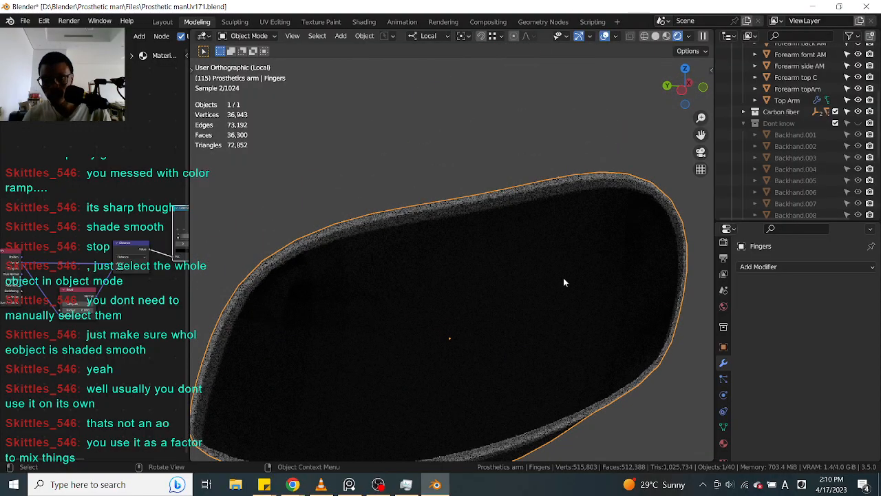
pyautogui.moveTo(575, 294); pyautogui.dragTo(559, 293, button='middle')
pyautogui.scroll(6, 518, 210)
pyautogui.keyDown('shift'); pyautogui.moveTo(517, 209); pyautogui.dragTo(570, 293, button='middle'); pyautogui.keyUp('shift')
pyautogui.scroll(3, 551, 296)
pyautogui.scroll(5, 492, 270)
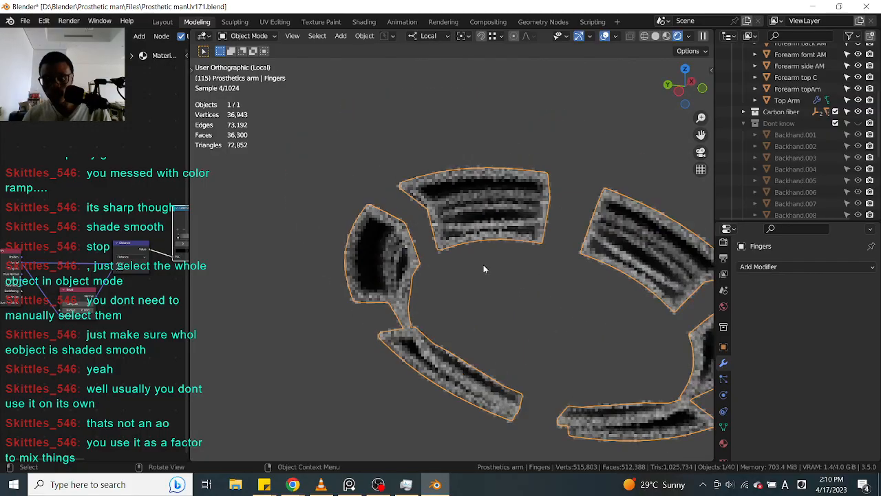
pyautogui.scroll(-8, 468, 260)
pyautogui.moveTo(571, 312); pyautogui.dragTo(591, 323, button='middle')
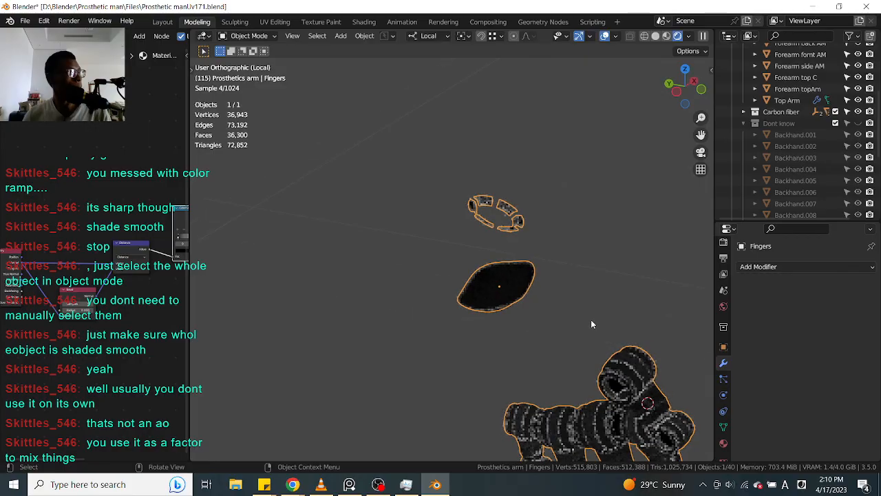
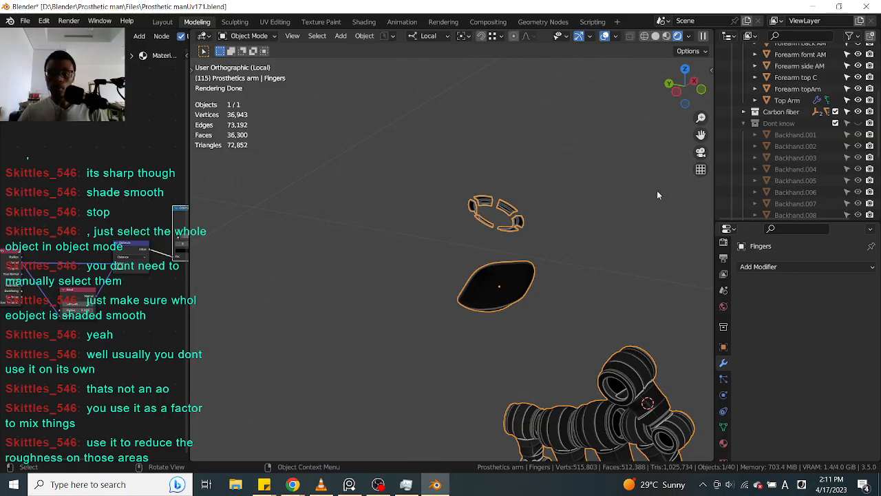
# Step: Return to the thumb in the viewport and save the Blender file
pyautogui.scroll(-4, 601, 294)
pyautogui.scroll(6, 602, 295)
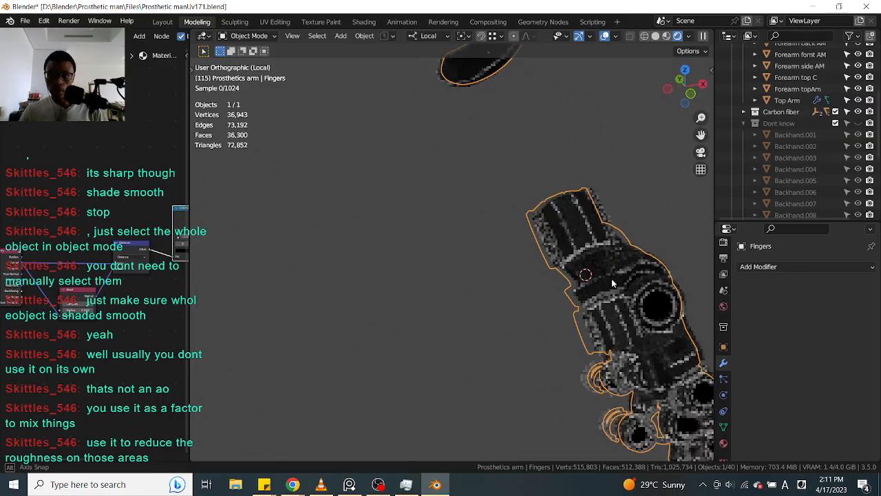
pyautogui.keyDown('shift'); pyautogui.moveTo(609, 289); pyautogui.dragTo(512, 247, button='middle'); pyautogui.keyUp('shift')
pyautogui.scroll(3, 512, 247)
pyautogui.hotkey('ctrl', 's')
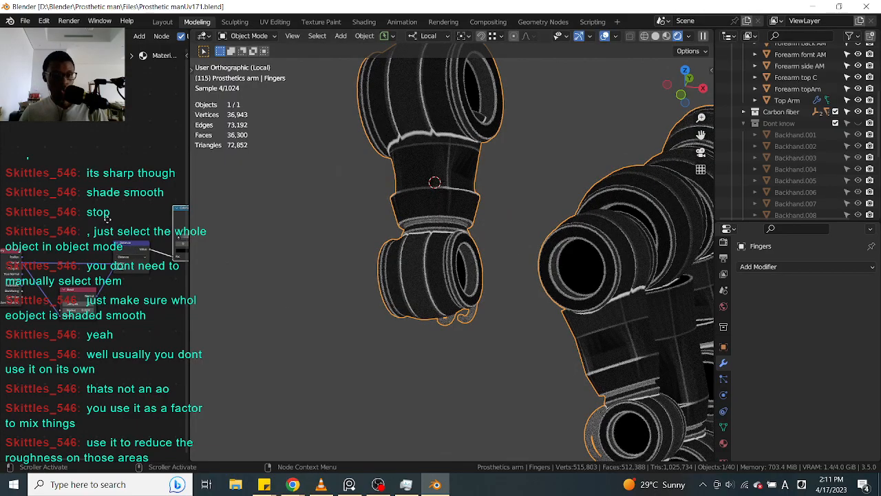
# Step: Move the Geometry node slightly closer to the Bevel node and widen the shader editor further
pyautogui.scroll(4, 66, 293)
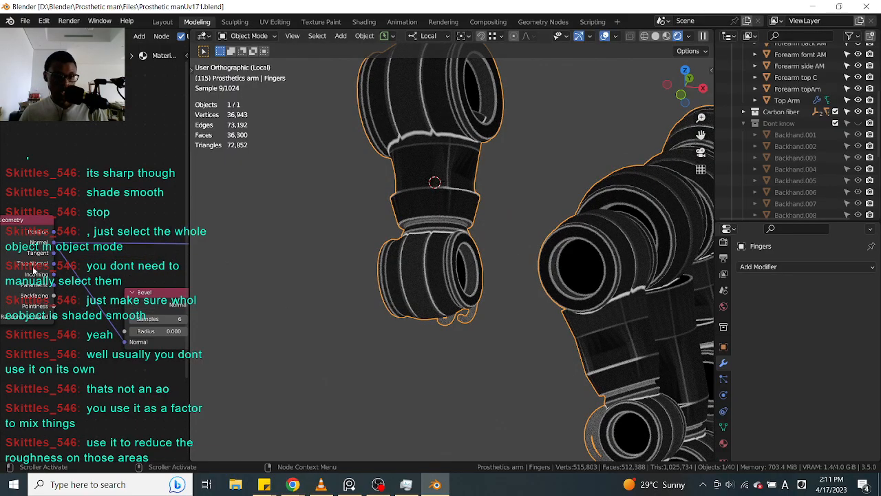
pyautogui.moveTo(15, 271); pyautogui.dragTo(33, 264)
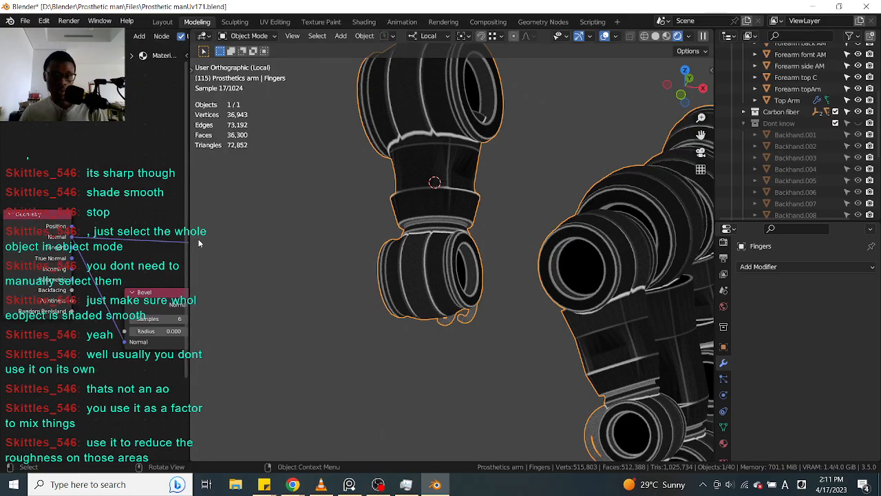
pyautogui.moveTo(189, 242); pyautogui.dragTo(247, 241)
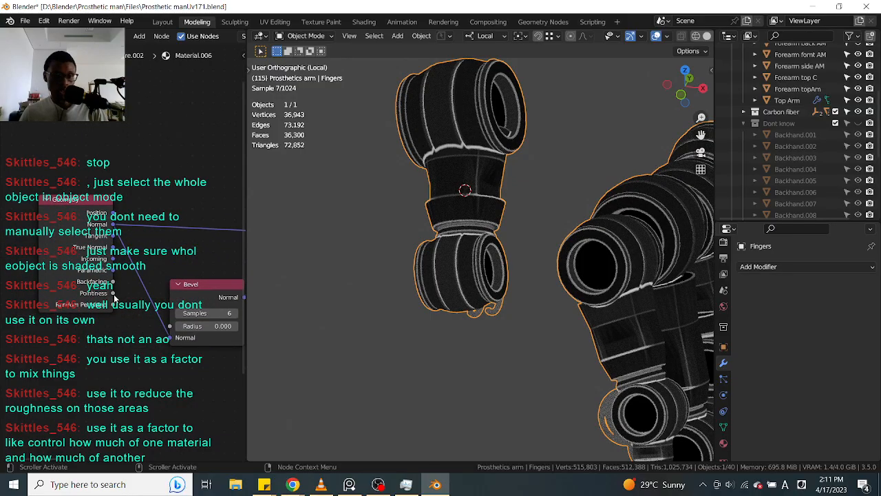
pyautogui.scroll(-3, 114, 297)
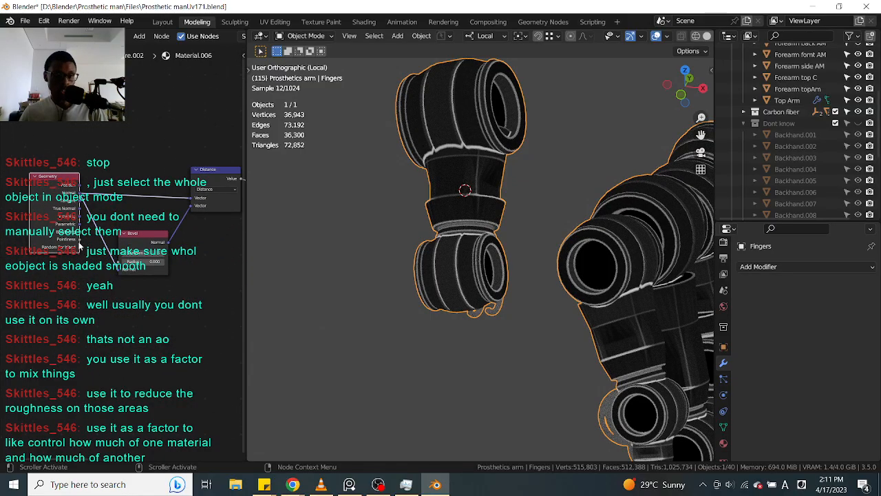
pyautogui.moveTo(79, 242); pyautogui.dragTo(106, 295)
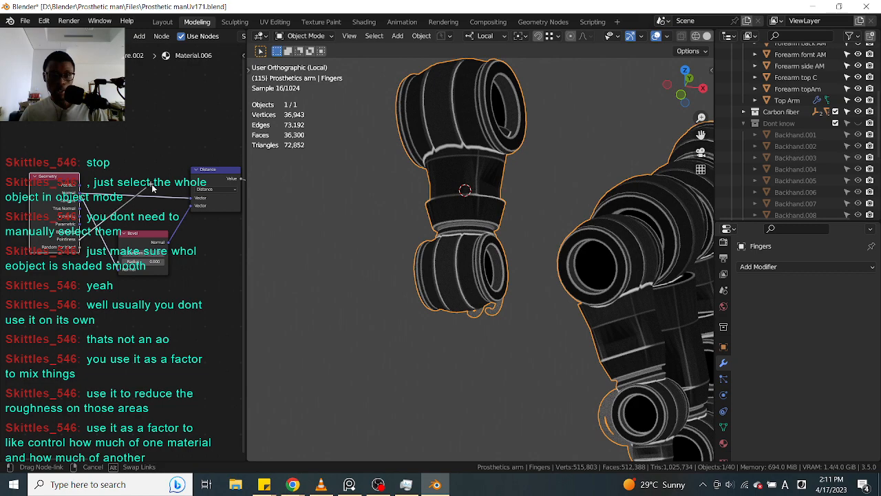
pyautogui.moveTo(147, 171); pyautogui.dragTo(143, 175)
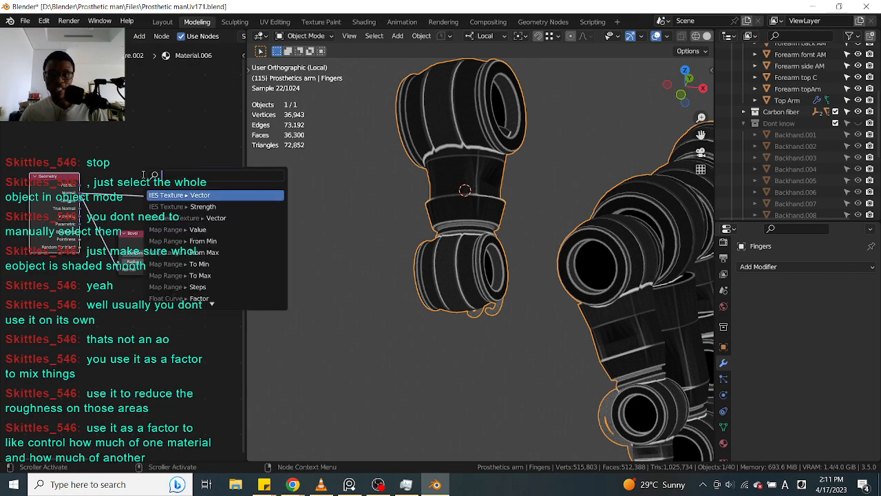
pyautogui.press('Escape')
pyautogui.scroll(4, 466, 227)
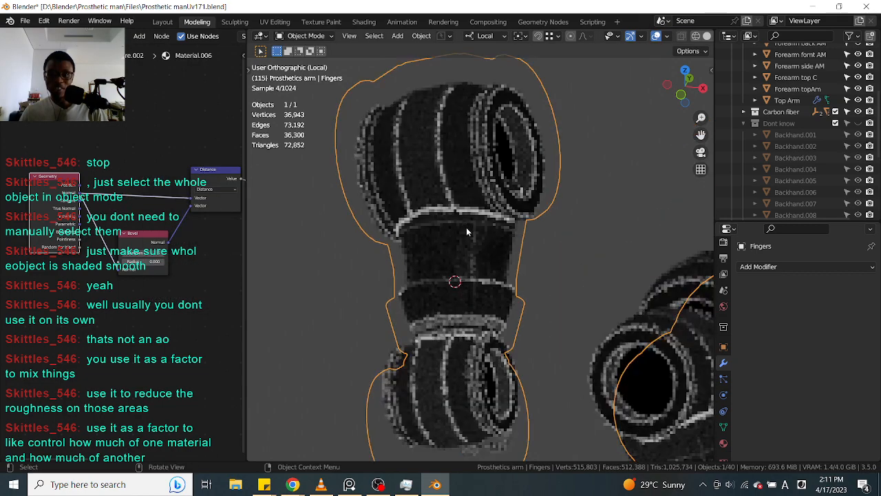
pyautogui.scroll(-5, 467, 235)
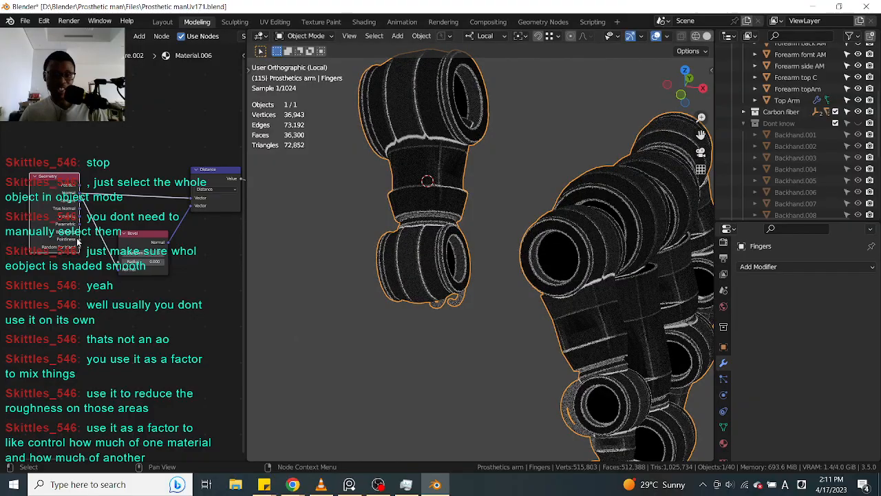
pyautogui.rightClick(120, 180)
# Step: Inspect the rendered edge lines on the thumb and fingers alongside the Geometry and Bevel nodes that drive them
pyautogui.moveTo(448, 194); pyautogui.dragTo(478, 261, button='middle')
pyautogui.scroll(7, 469, 234)
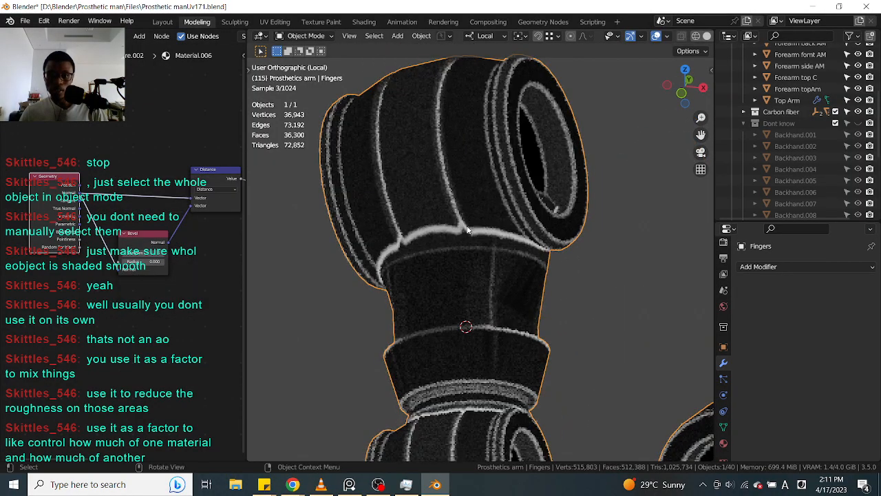
pyautogui.scroll(2, 469, 234)
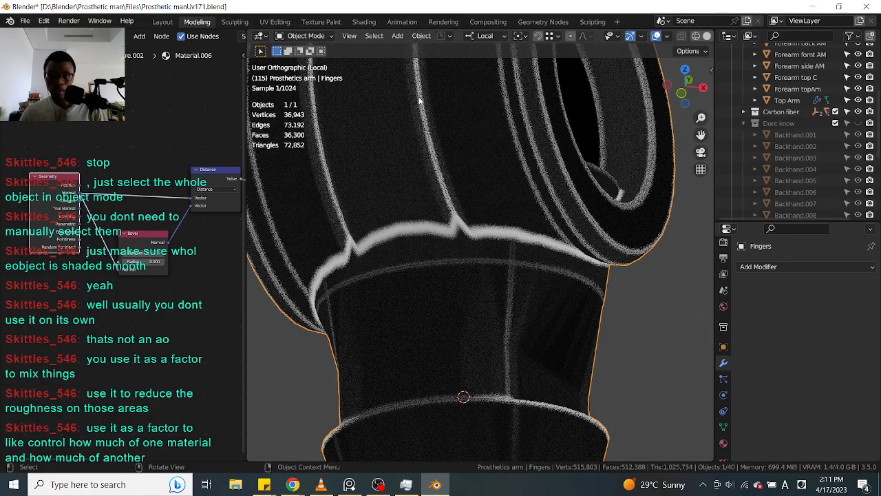
pyautogui.scroll(-3, 449, 119)
pyautogui.scroll(-2, 449, 118)
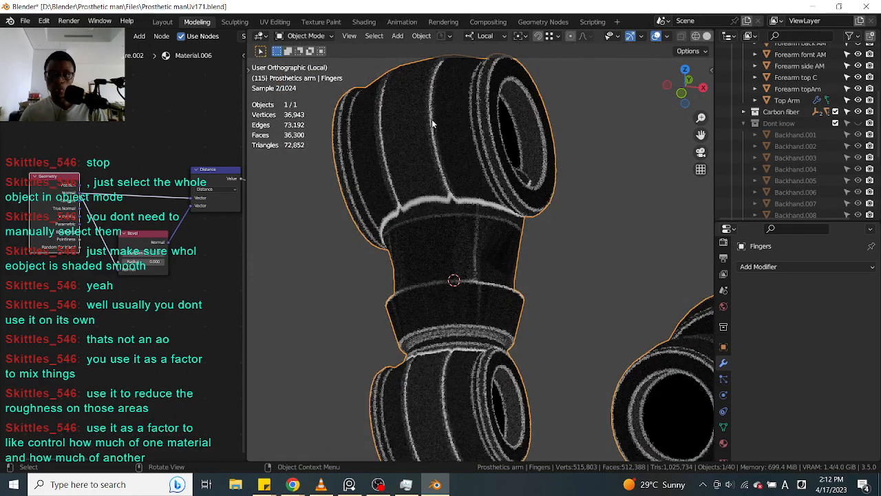
pyautogui.moveTo(617, 206); pyautogui.dragTo(529, 184, button='middle')
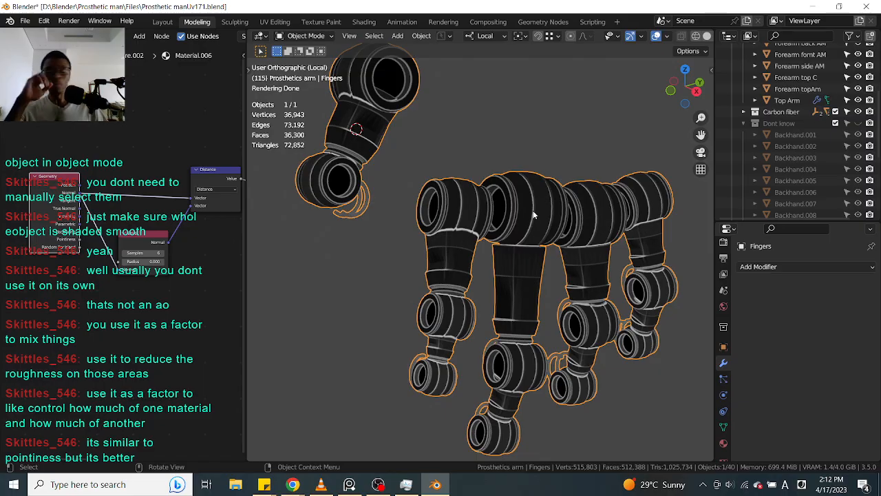
pyautogui.scroll(6, 61, 230)
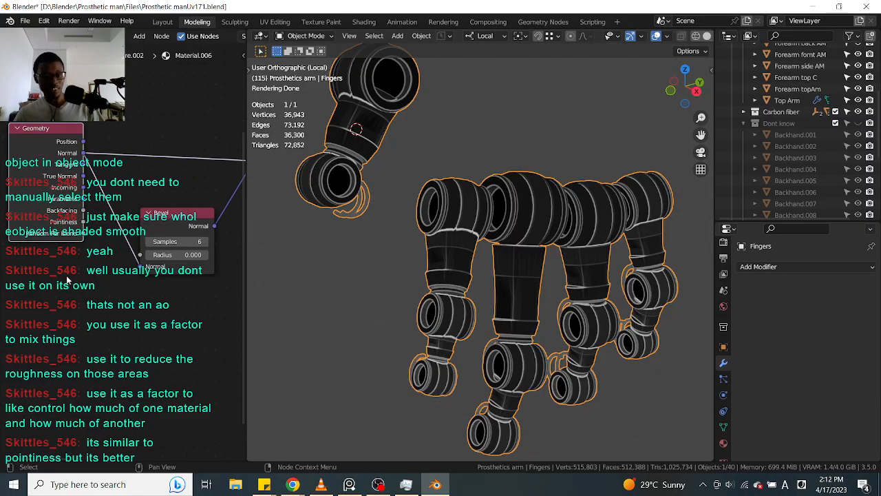
pyautogui.scroll(-2, 96, 232)
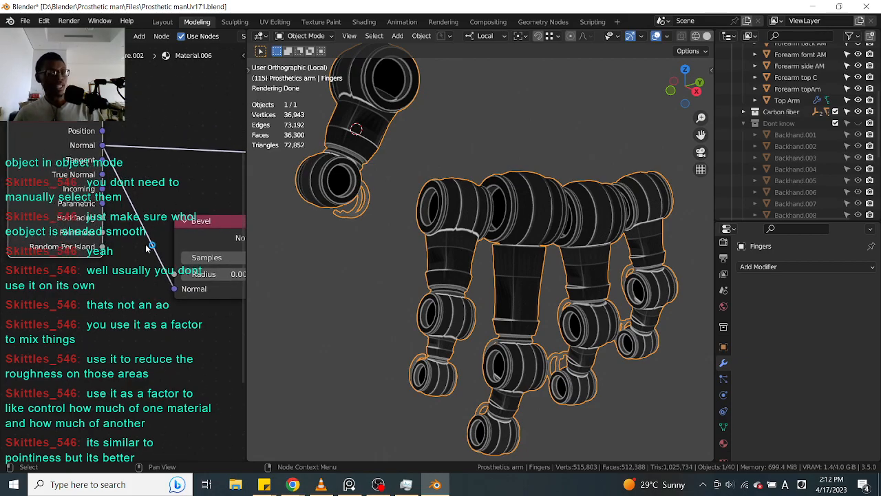
pyautogui.moveTo(165, 196); pyautogui.dragTo(141, 198, button='middle')
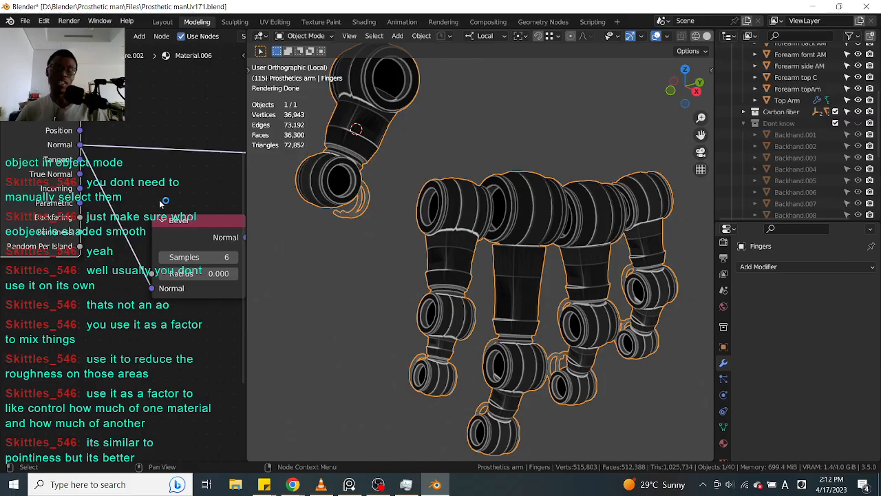
# Step: Examine the rendered edge lines around a finger's top joint, its circular recess and its grooved rims
pyautogui.scroll(5, 403, 214)
pyautogui.scroll(-2, 475, 227)
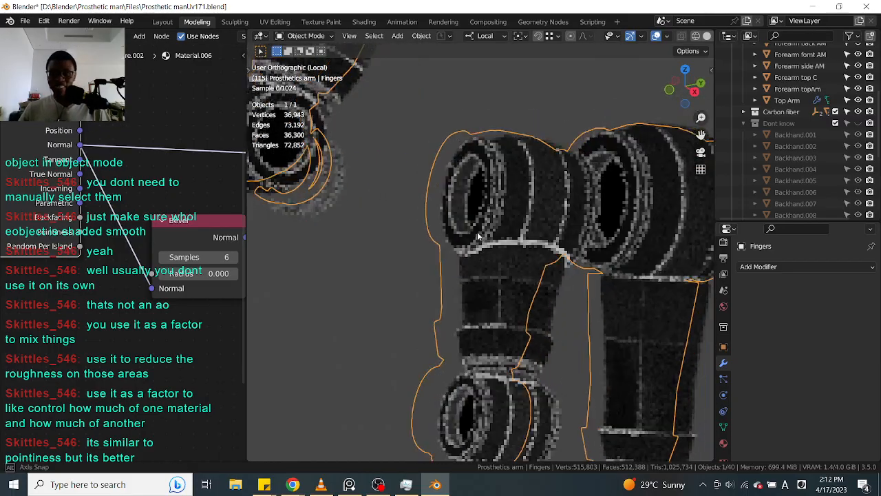
pyautogui.scroll(4, 468, 210)
pyautogui.scroll(-2, 499, 177)
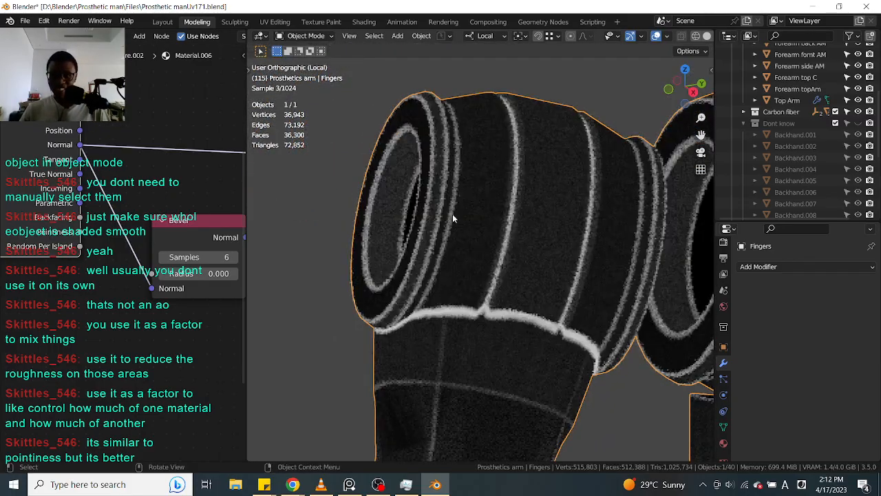
pyautogui.scroll(2, 434, 221)
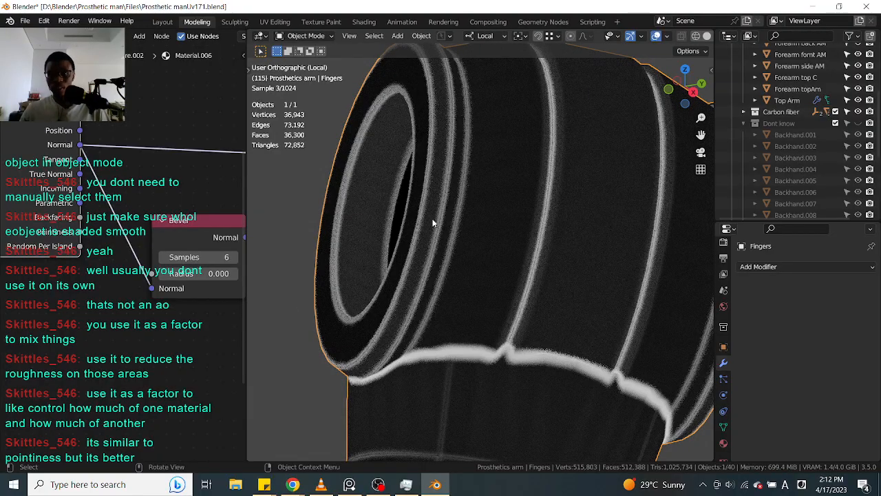
pyautogui.scroll(5, 432, 222)
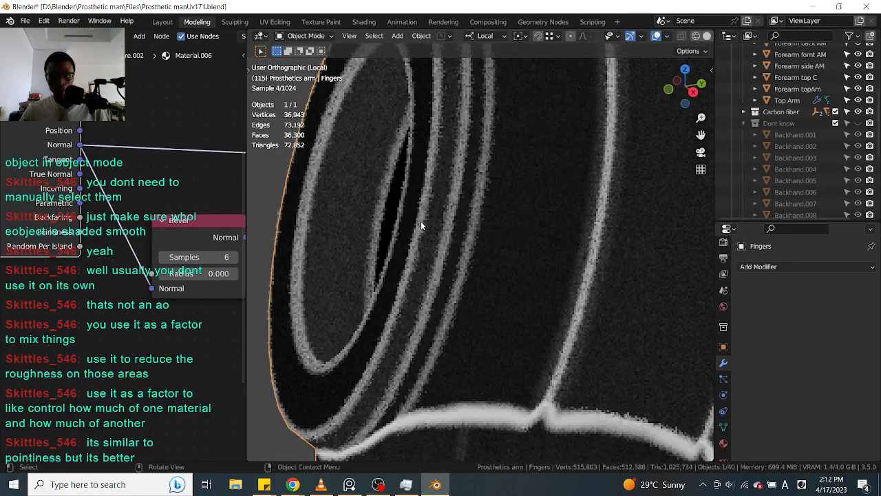
pyautogui.scroll(-5, 448, 213)
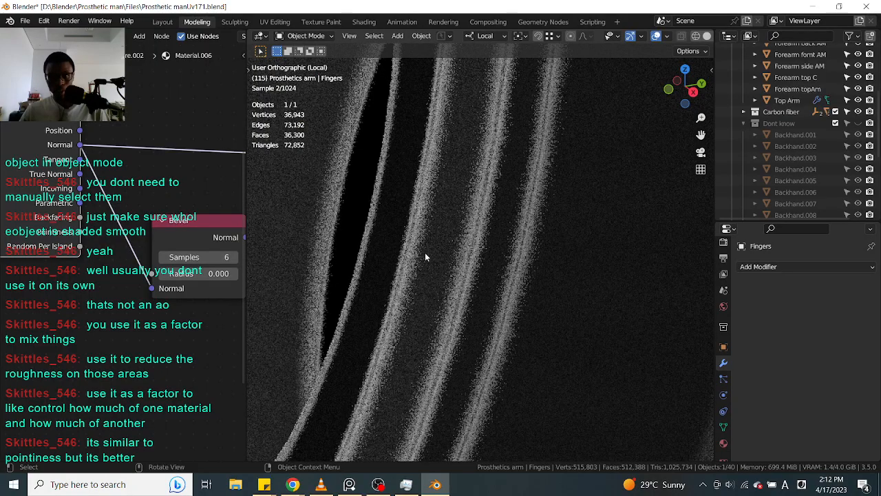
# Step: Examine the rendered edge lines around the finger's top joint, comparing its circular recess and grooved rims close up and from farther away
pyautogui.scroll(2, 448, 228)
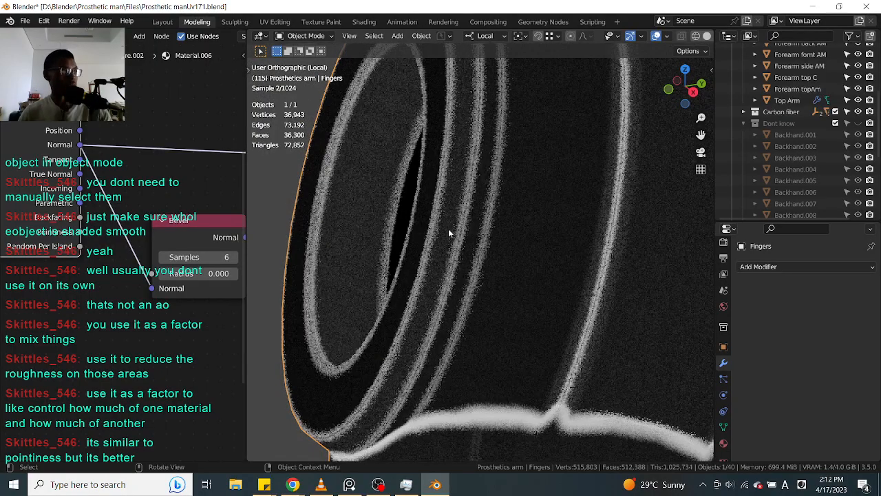
pyautogui.scroll(-2, 448, 228)
pyautogui.scroll(2, 448, 233)
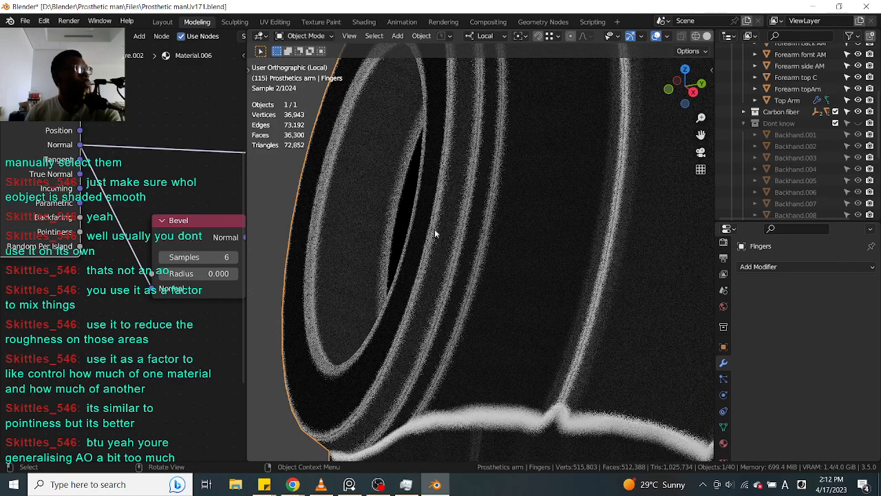
pyautogui.scroll(-2, 447, 223)
pyautogui.scroll(2, 444, 219)
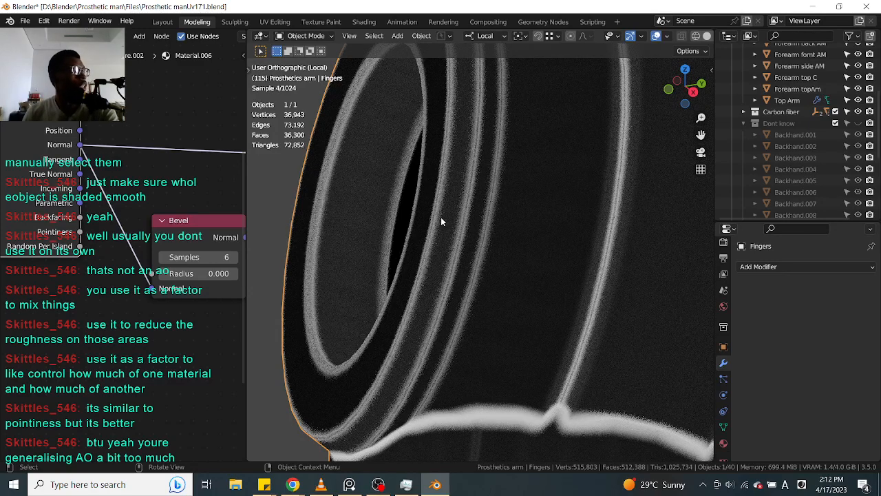
pyautogui.scroll(-2, 442, 220)
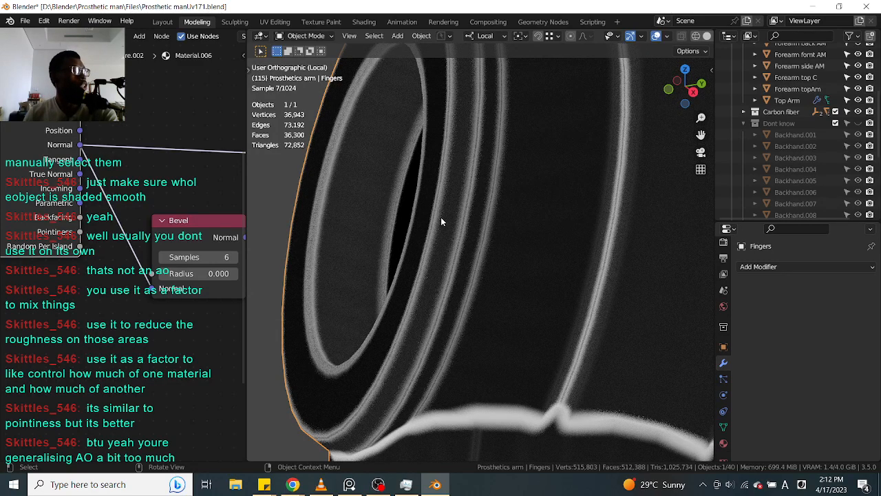
pyautogui.scroll(2, 442, 221)
pyautogui.scroll(-2, 413, 220)
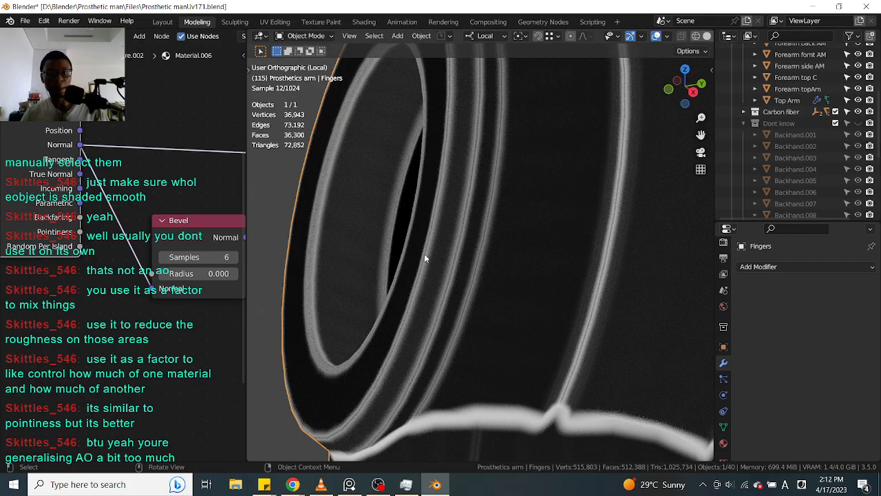
pyautogui.scroll(-3, 424, 258)
pyautogui.scroll(-3, 156, 282)
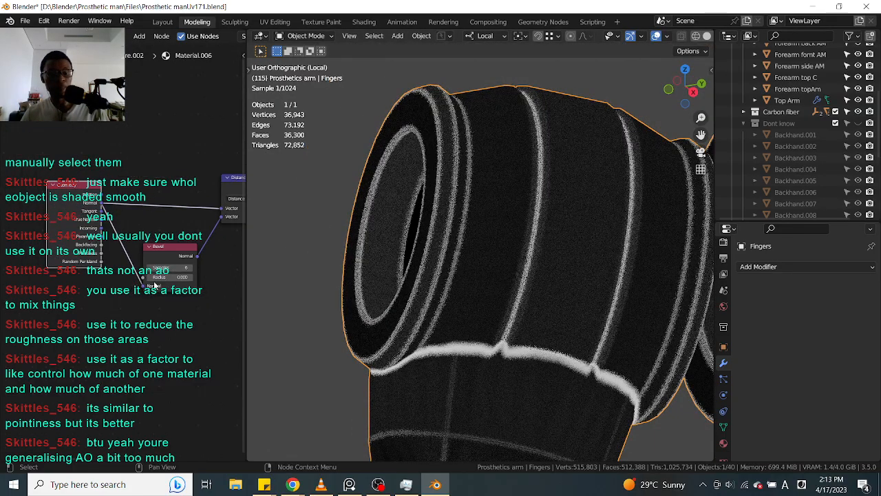
# Step: Set the Bevel node's radius to 0.0002
pyautogui.scroll(3, 155, 283)
pyautogui.scroll(2, 166, 238)
pyautogui.scroll(2, 162, 246)
pyautogui.click(104, 264)
pyautogui.write('0.0004')
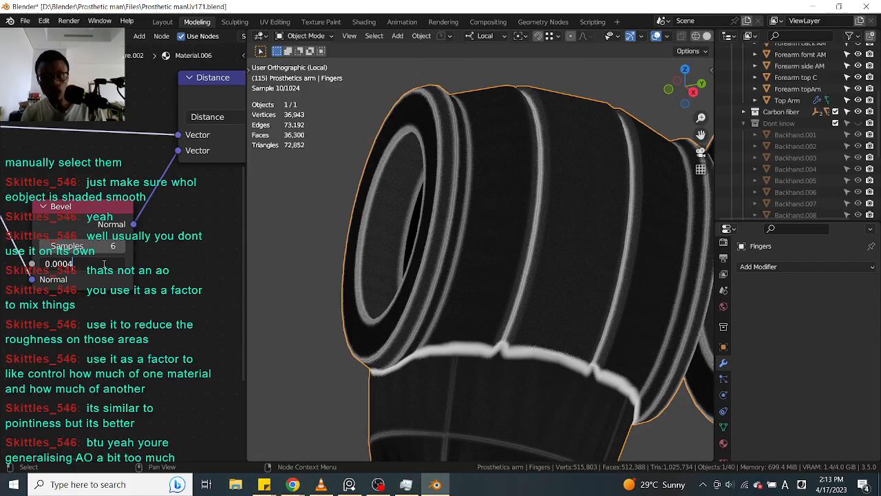
pyautogui.press('BackSpace')
pyautogui.write('2')
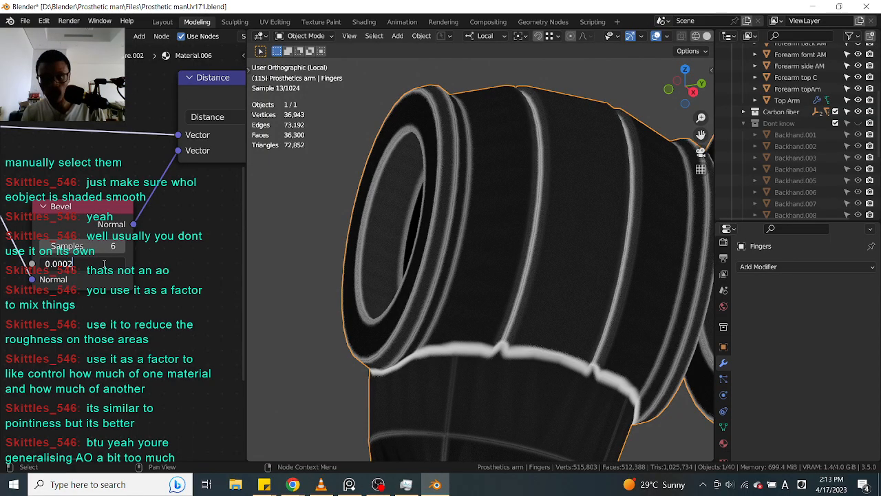
pyautogui.press('Return')
pyautogui.click(102, 264)
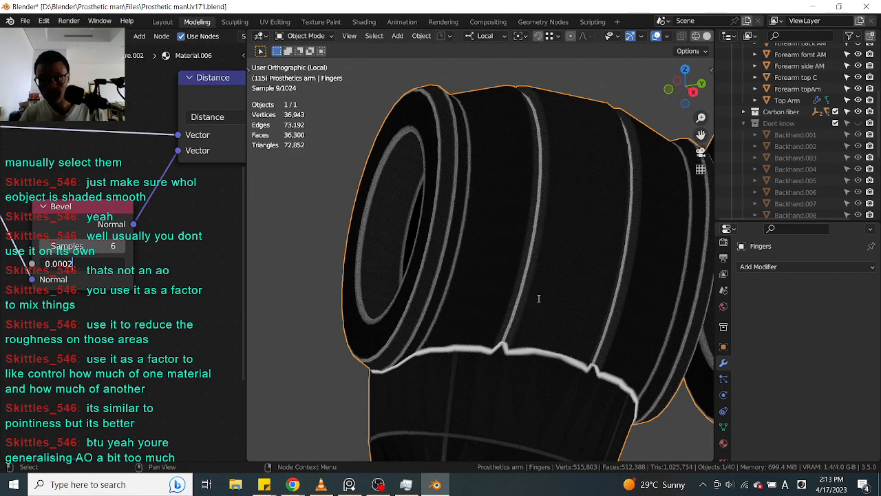
pyautogui.press('Return')
# Step: Inspect the thinner edge lines across the thumb and finger joints from several angles
pyautogui.scroll(-6, 564, 283)
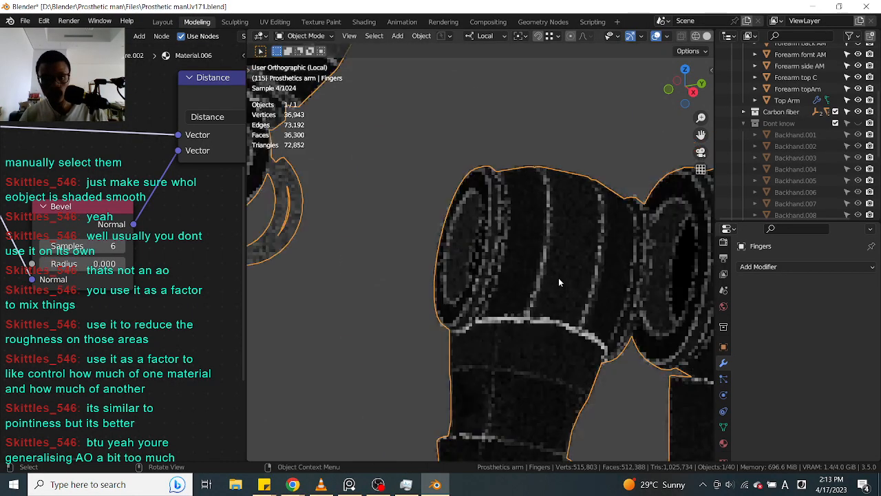
pyautogui.scroll(-4, 575, 294)
pyautogui.moveTo(575, 294)
pyautogui.mouseDown(button='middle')
pyautogui.moveTo(601, 305)
pyautogui.moveTo(563, 296)
pyautogui.mouseUp(button='middle')
pyautogui.scroll(4, 563, 296)
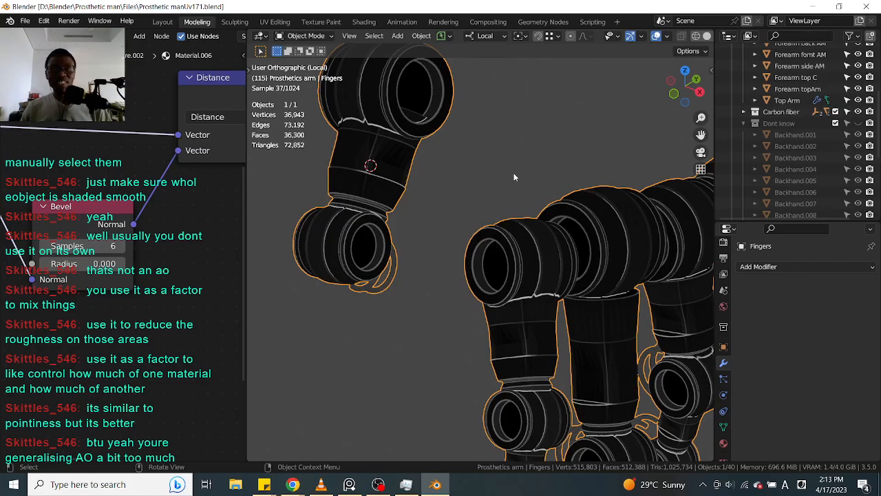
pyautogui.scroll(4, 433, 198)
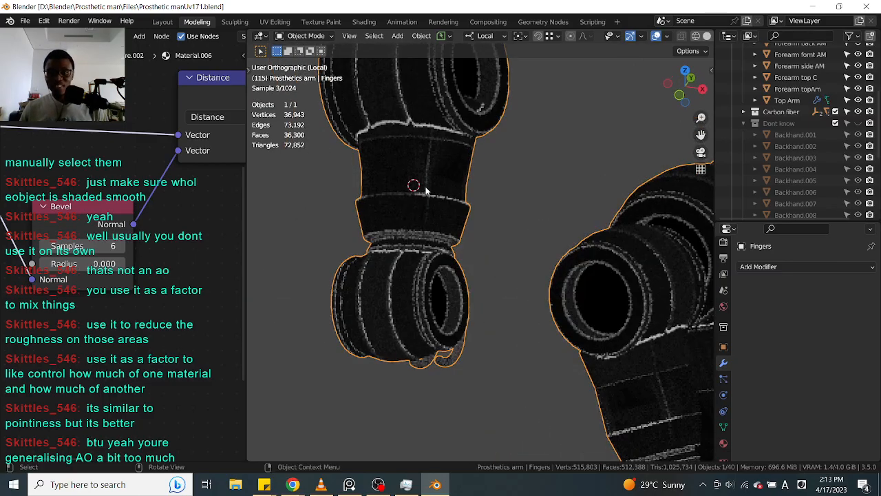
pyautogui.moveTo(426, 191); pyautogui.dragTo(344, 168, button='middle')
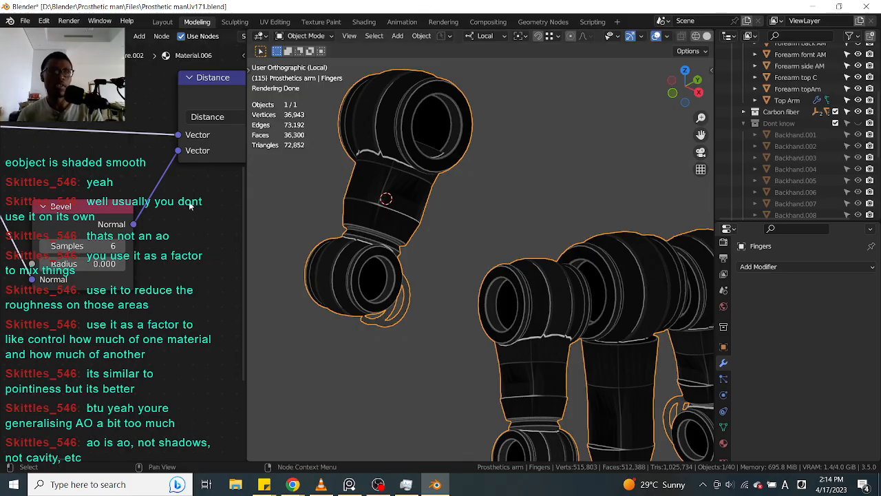
# Step: Rearrange the Geometry, Bevel and Distance nodes into a more compact group in the shader editor
pyautogui.scroll(-3, 165, 275)
pyautogui.moveTo(14, 168); pyautogui.dragTo(42, 178)
pyautogui.moveTo(106, 228); pyautogui.dragTo(111, 232)
pyautogui.moveTo(199, 140); pyautogui.dragTo(175, 149)
pyautogui.moveTo(126, 231); pyautogui.dragTo(110, 228)
pyautogui.moveTo(169, 160); pyautogui.dragTo(170, 159)
pyautogui.moveTo(111, 227); pyautogui.dragTo(117, 228)
# Step: Examine the rendered edge lines on the thumb and all the fingers from the front, sides and back
pyautogui.scroll(-2, 370, 232)
pyautogui.moveTo(369, 233); pyautogui.dragTo(394, 234, button='middle')
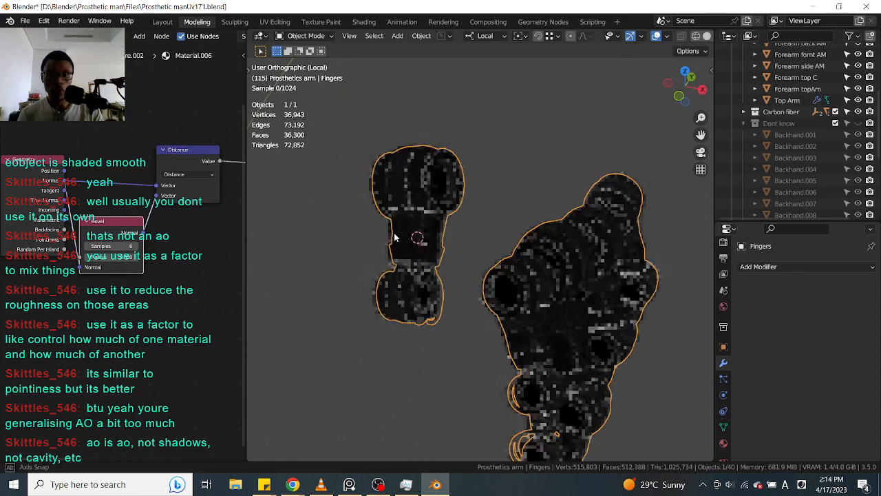
pyautogui.scroll(4, 394, 237)
pyautogui.scroll(2, 440, 198)
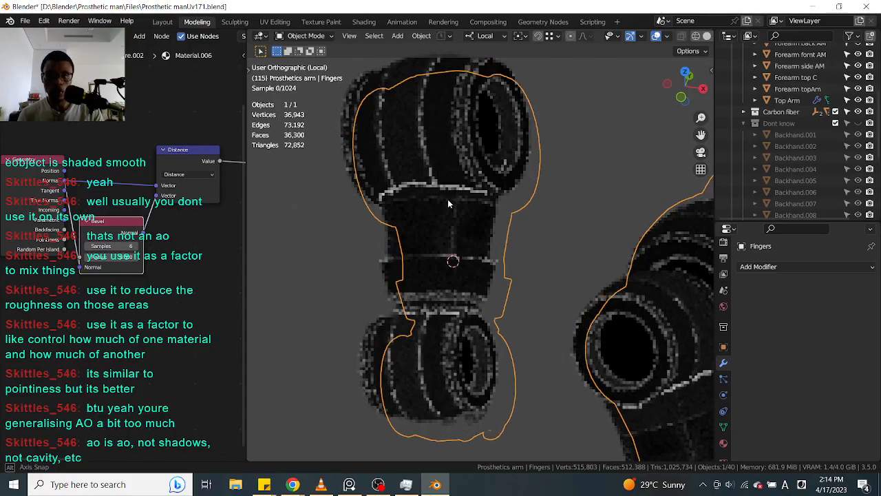
pyautogui.scroll(-1, 451, 205)
pyautogui.moveTo(451, 206)
pyautogui.mouseDown(button='middle')
pyautogui.moveTo(529, 240)
pyautogui.moveTo(452, 210)
pyautogui.moveTo(469, 236)
pyautogui.moveTo(465, 215)
pyautogui.mouseUp(button='middle')
pyautogui.scroll(4, 466, 234)
pyautogui.scroll(-4, 468, 236)
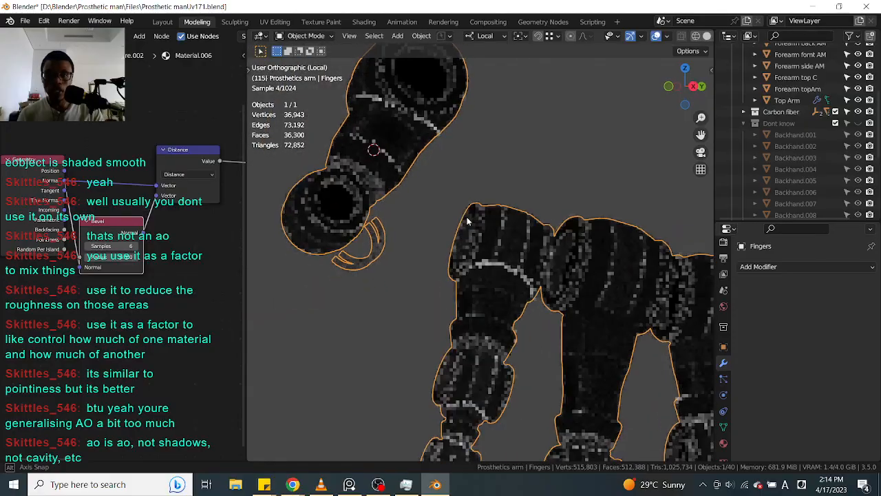
pyautogui.scroll(2, 466, 215)
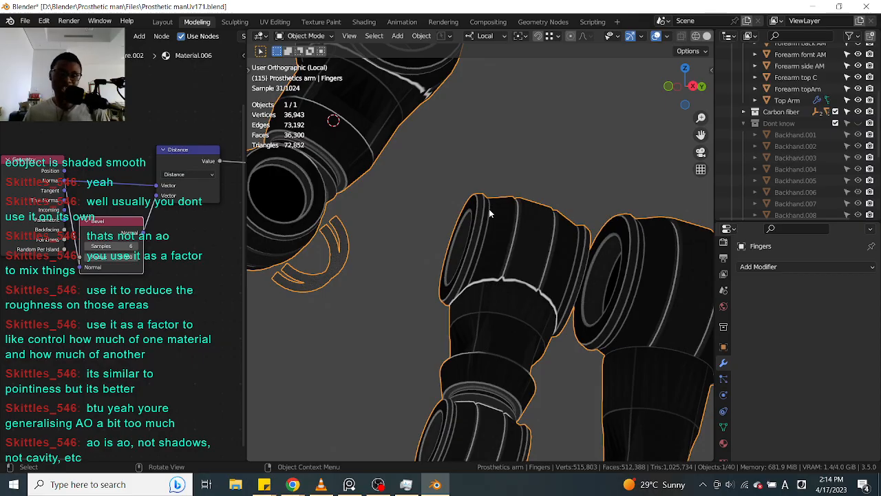
pyautogui.scroll(-3, 451, 188)
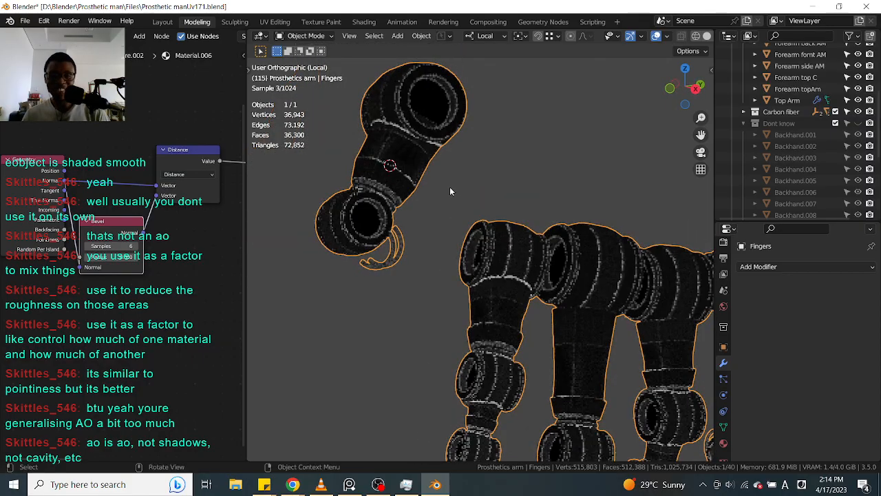
pyautogui.scroll(2, 450, 187)
pyautogui.moveTo(505, 180); pyautogui.dragTo(406, 161, button='middle')
pyautogui.moveTo(459, 166); pyautogui.dragTo(533, 180, button='middle')
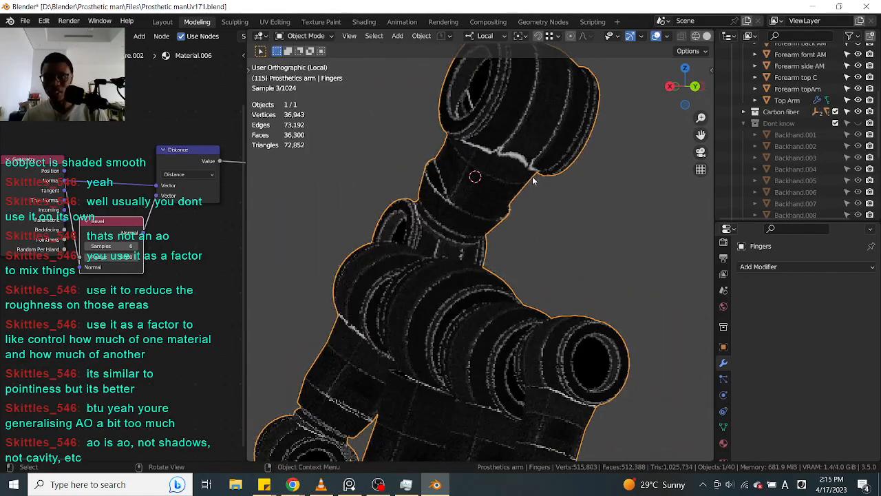
pyautogui.moveTo(634, 238); pyautogui.dragTo(472, 225, button='middle')
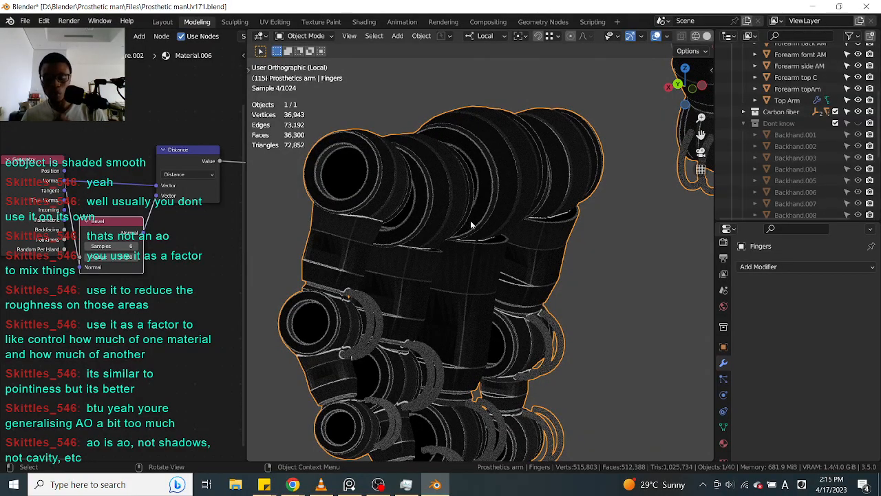
pyautogui.moveTo(473, 223); pyautogui.dragTo(525, 192, button='middle')
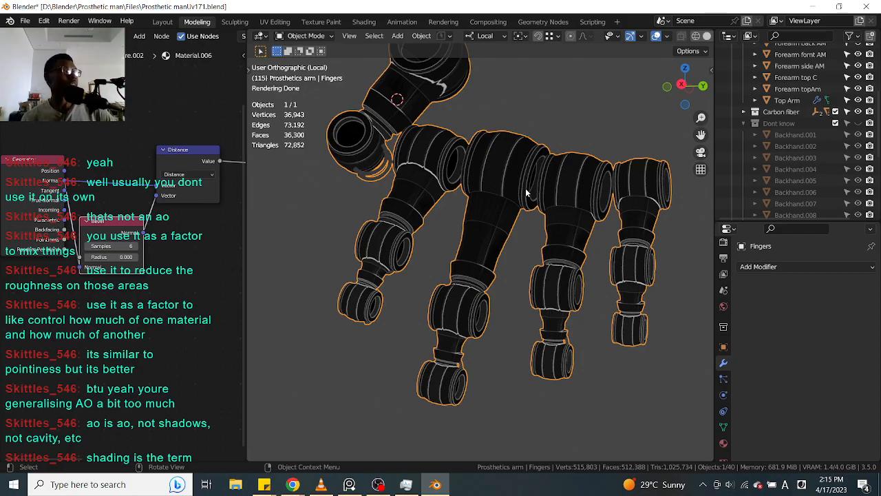
# Step: Save the current Blender file and save an incremented copy as Prosthetic manUv172.blend
pyautogui.hotkey('ctrl', 's')
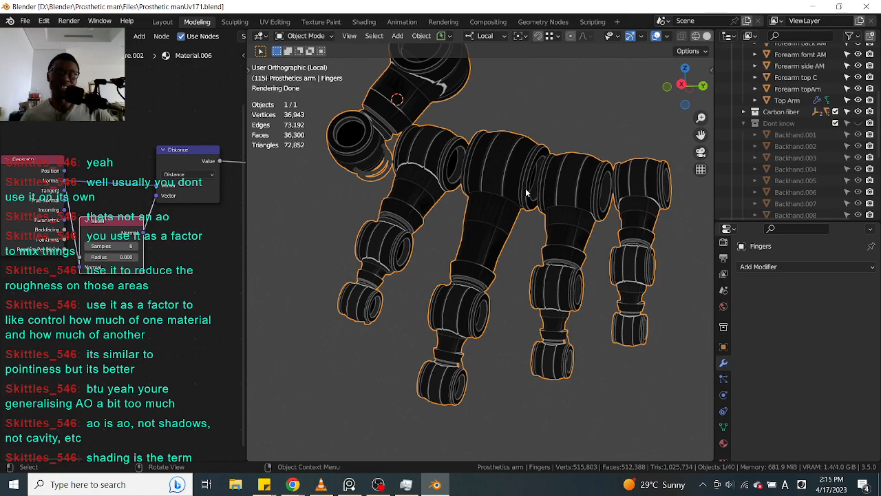
pyautogui.scroll(2, 401, 218)
pyautogui.moveTo(401, 217); pyautogui.dragTo(493, 205, button='middle')
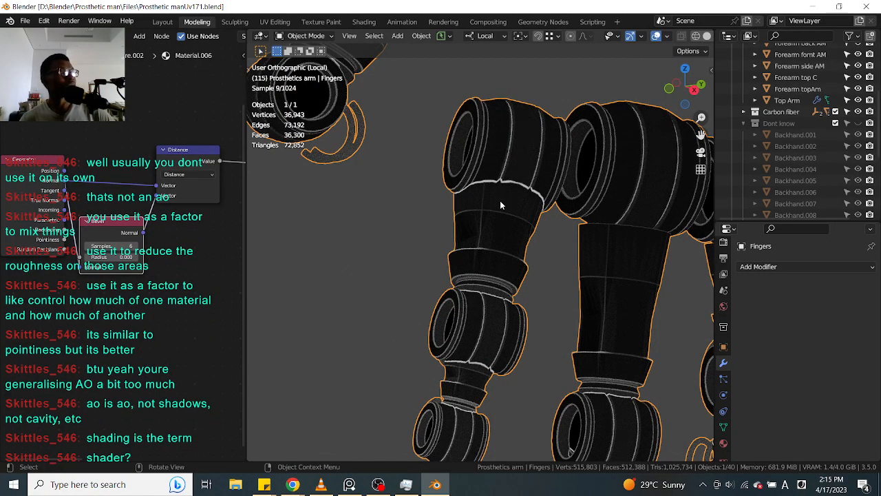
pyautogui.moveTo(501, 197); pyautogui.dragTo(423, 158, button='middle')
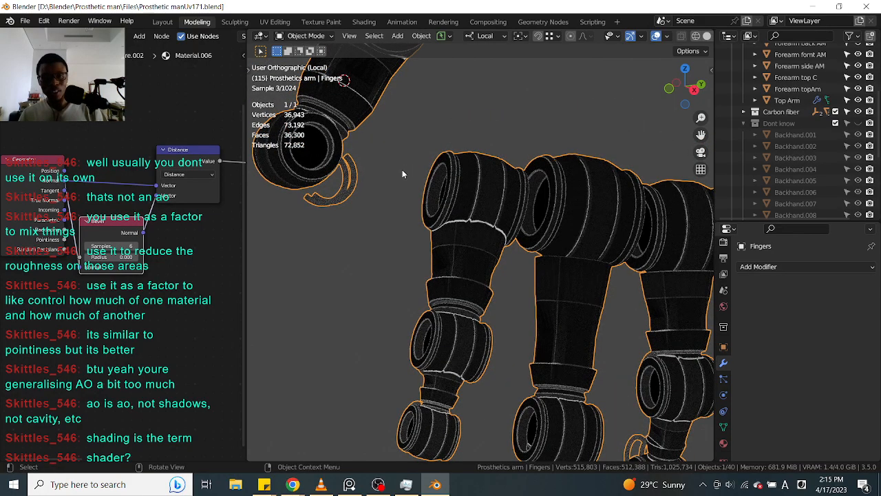
pyautogui.moveTo(419, 210); pyautogui.dragTo(427, 200, button='middle')
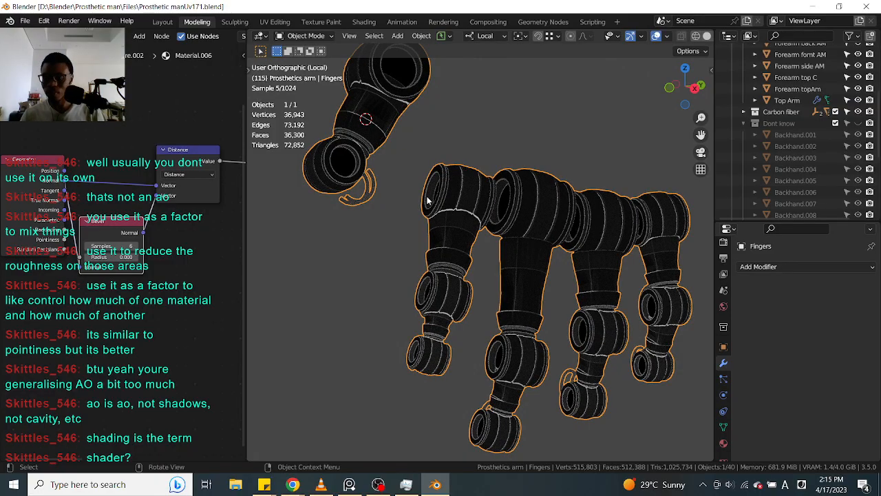
pyautogui.hotkey('ctrl', 'shift', 's')
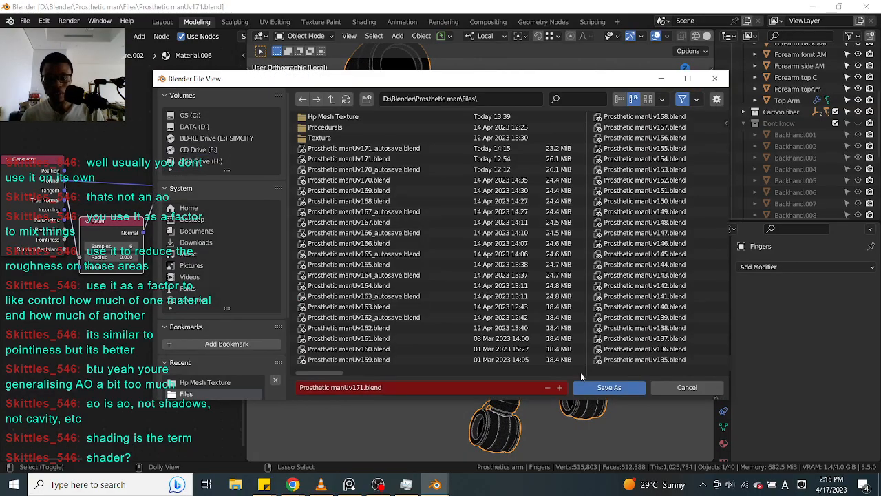
pyautogui.click(559, 390)
pyautogui.click(609, 387)
pyautogui.scroll(4, 460, 246)
pyautogui.scroll(-4, 459, 246)
pyautogui.moveTo(477, 252); pyautogui.dragTo(509, 252, button='middle')
pyautogui.scroll(-2, 459, 240)
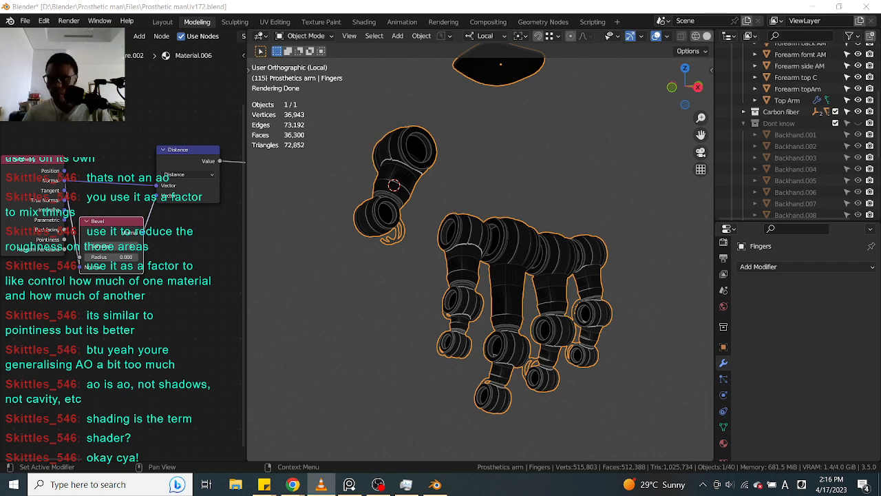
# Step: Check the system calendar and the keyboard language list, and deselect the Fingers object
pyautogui.click(824, 484)
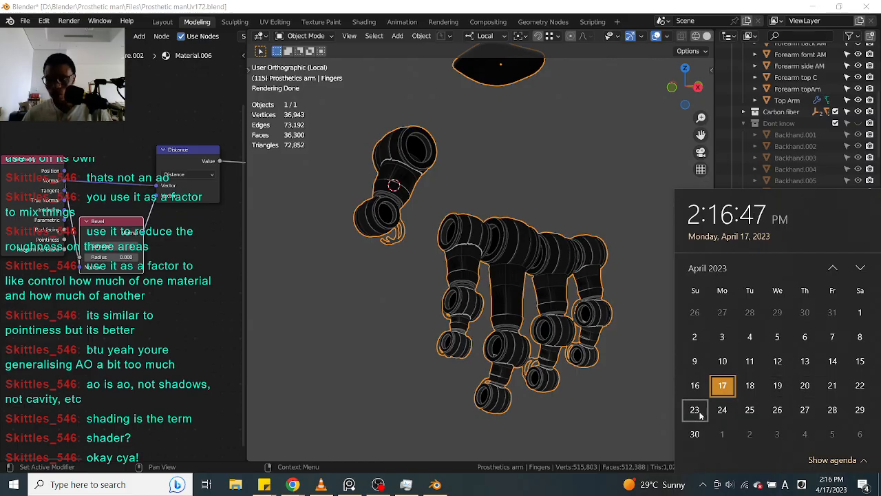
pyautogui.click(594, 412)
pyautogui.click(593, 412)
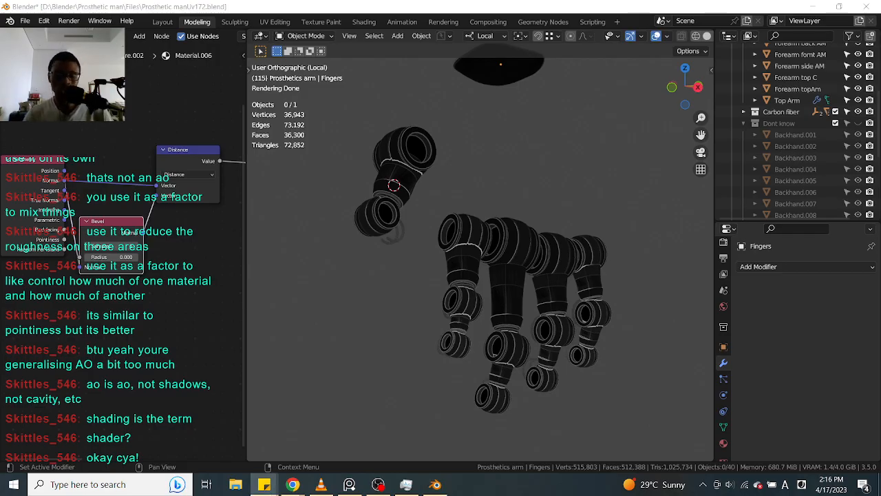
pyautogui.click(786, 486)
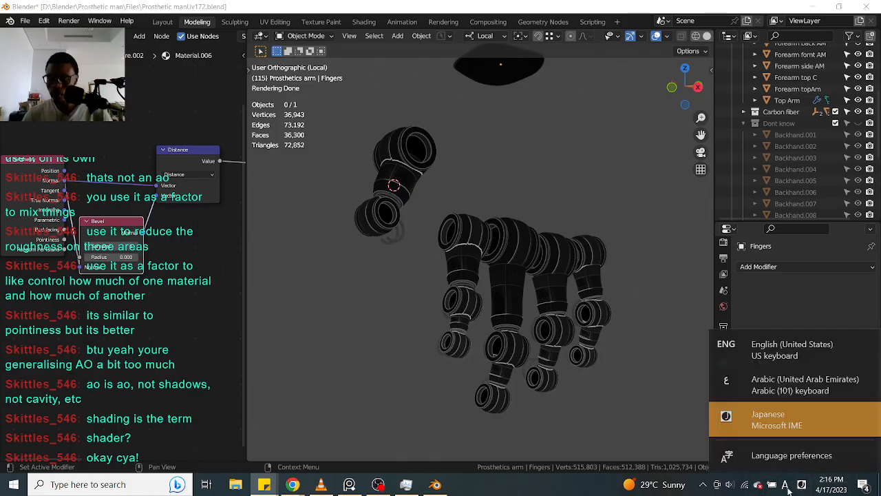
pyautogui.click(381, 355)
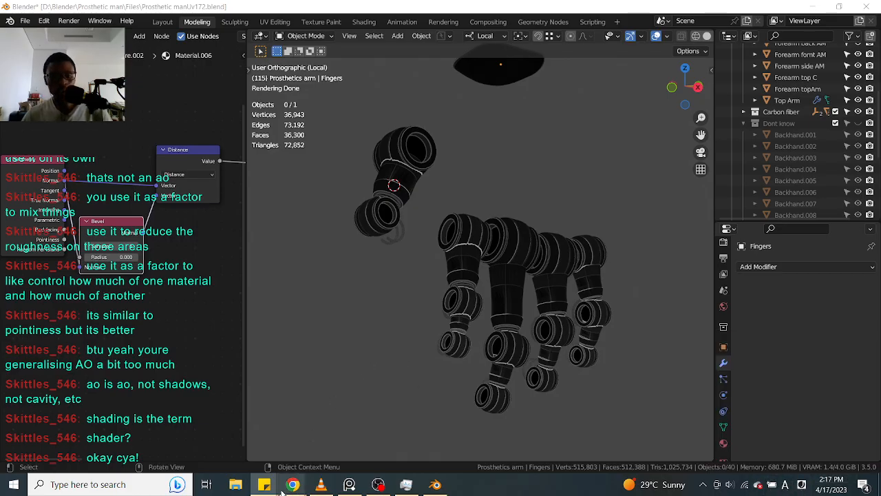
# Step: Bring up the sticky note that holds the list of talking points
pyautogui.moveTo(267, 486)
pyautogui.click(406, 413)
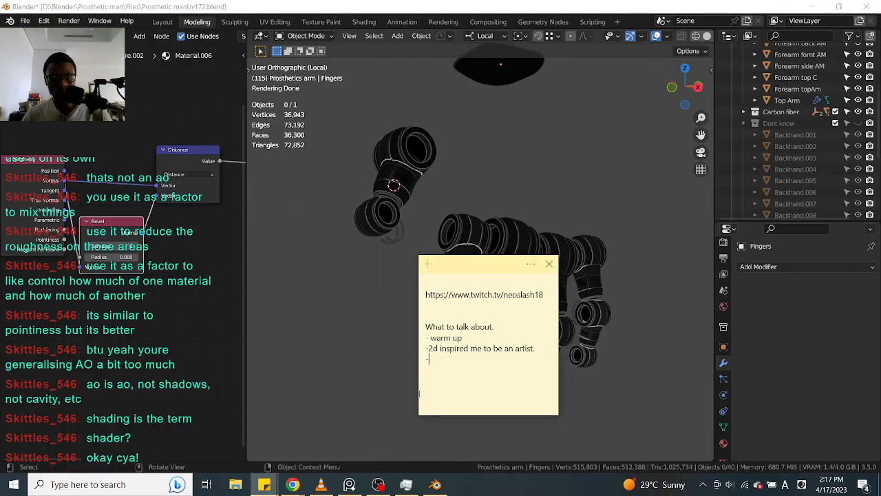
pyautogui.click(265, 485)
pyautogui.click(375, 446)
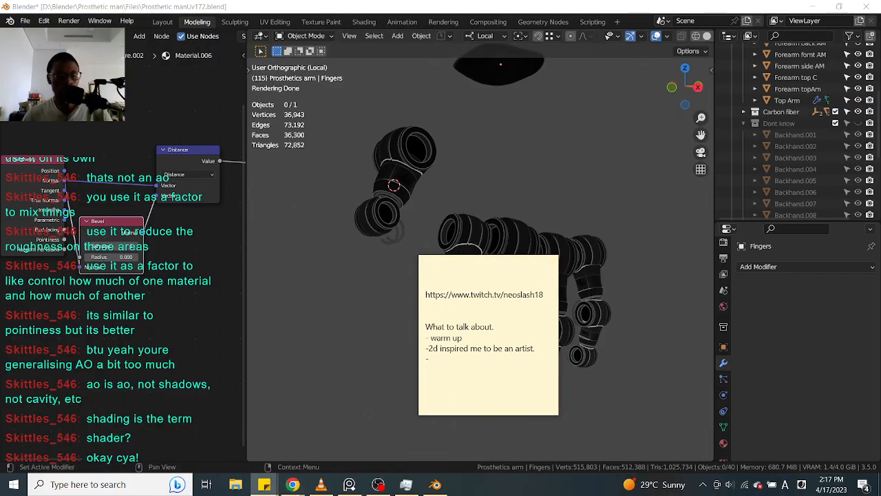
pyautogui.click(801, 484)
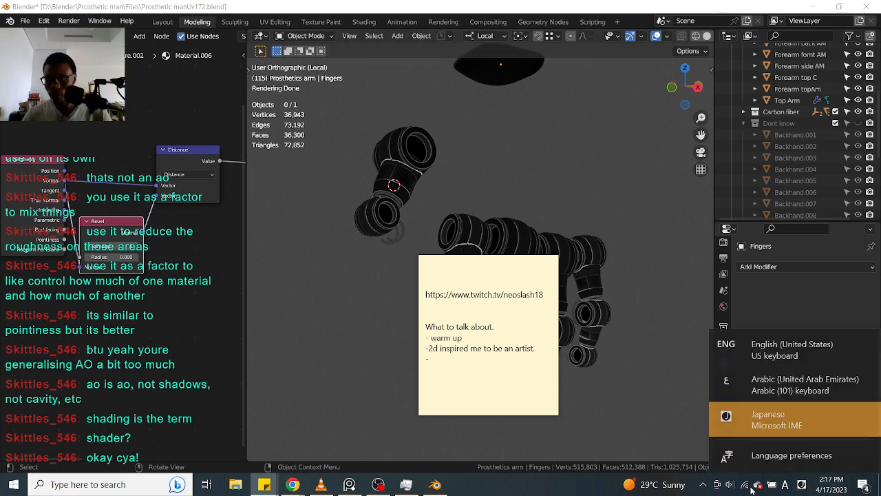
pyautogui.click(826, 488)
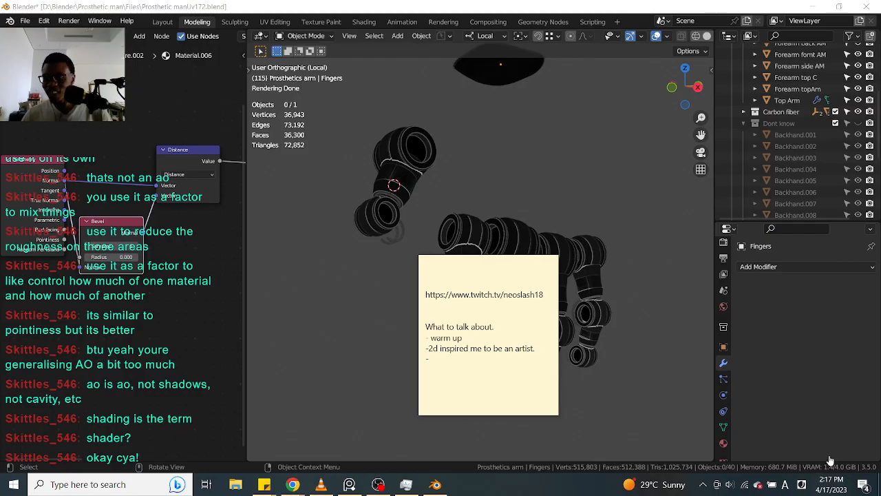